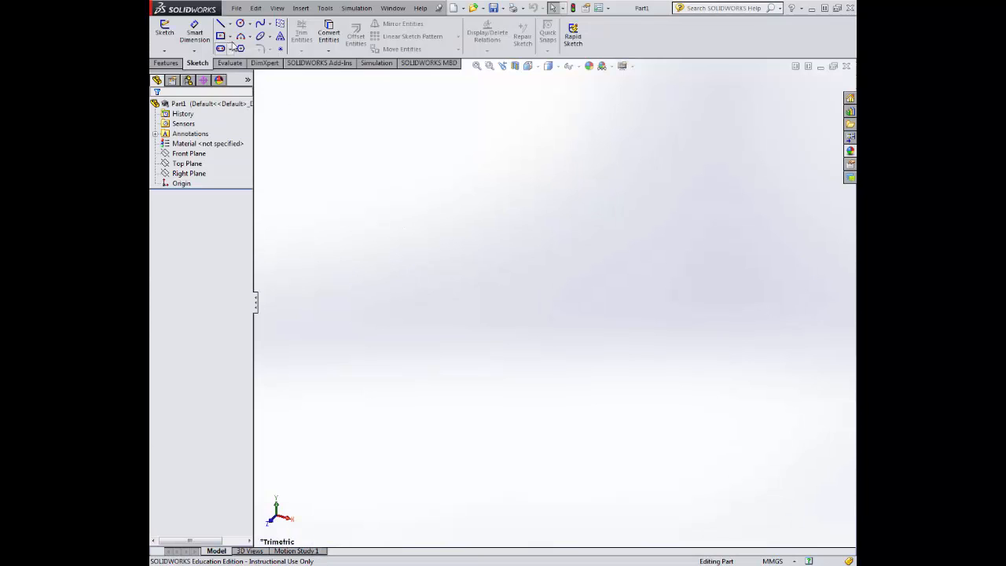
- Sketch a center rectangle on the Front Plane, centred on the origin, about 30 mm wide and 67 mm high
click(231, 37)
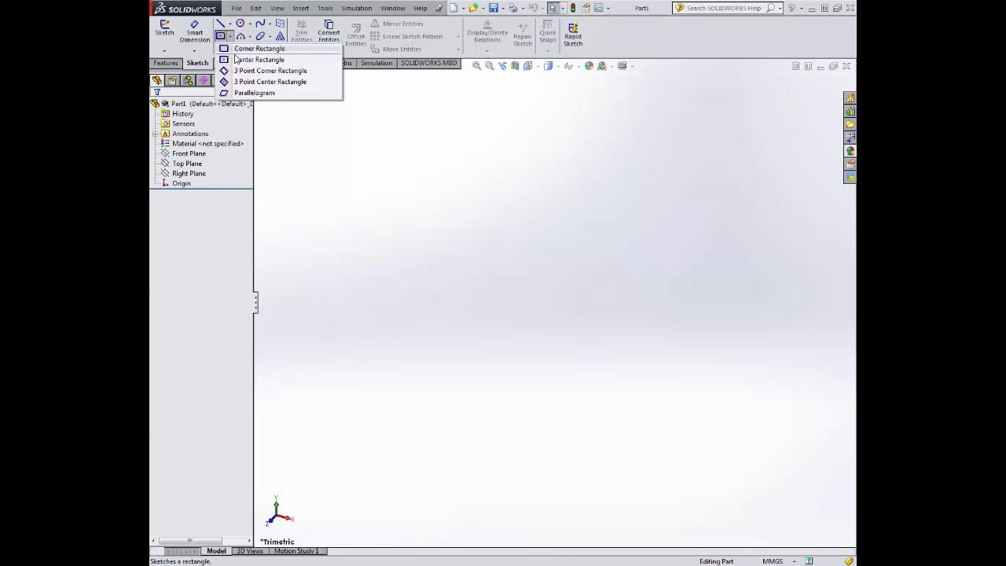
click(237, 59)
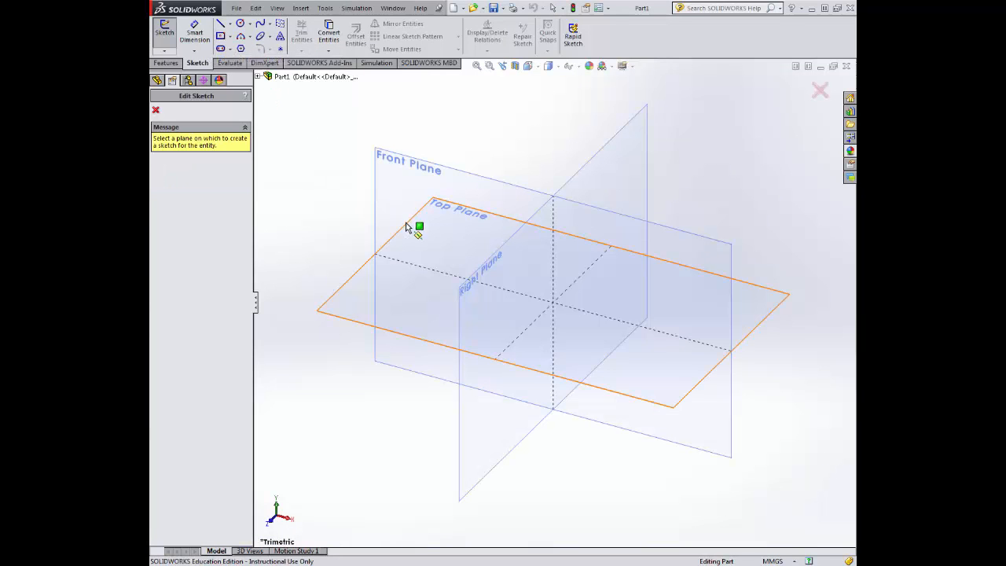
click(507, 184)
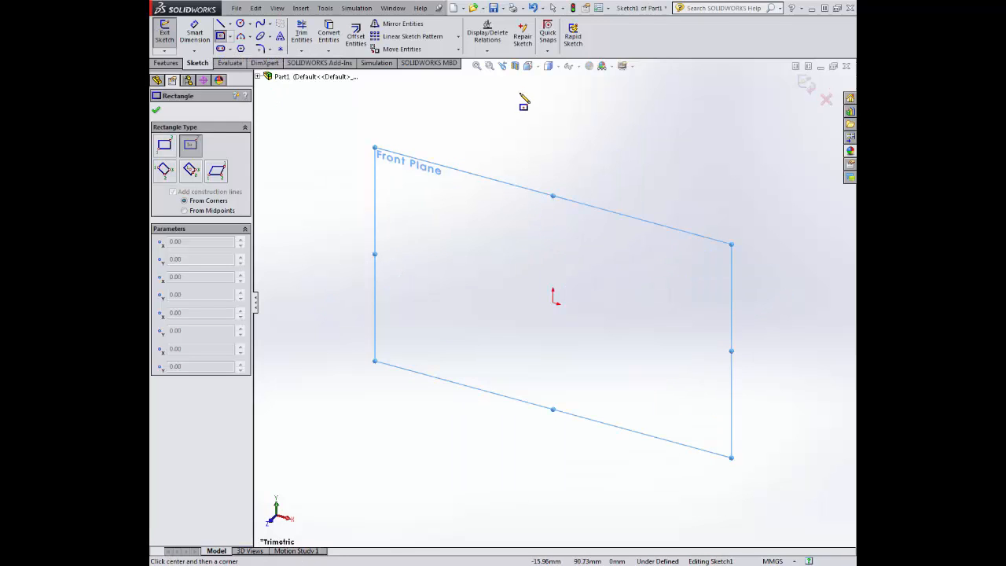
click(528, 66)
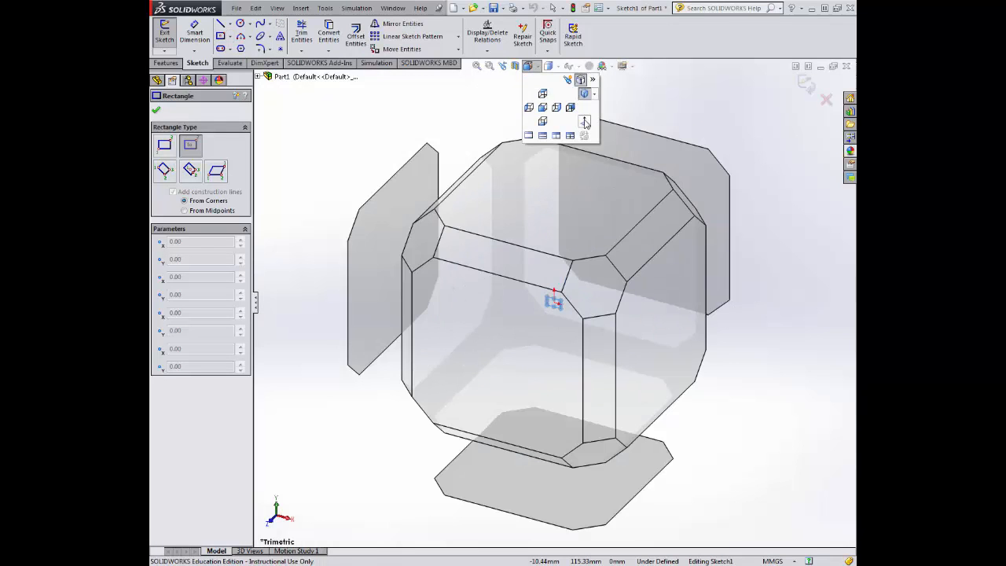
click(584, 122)
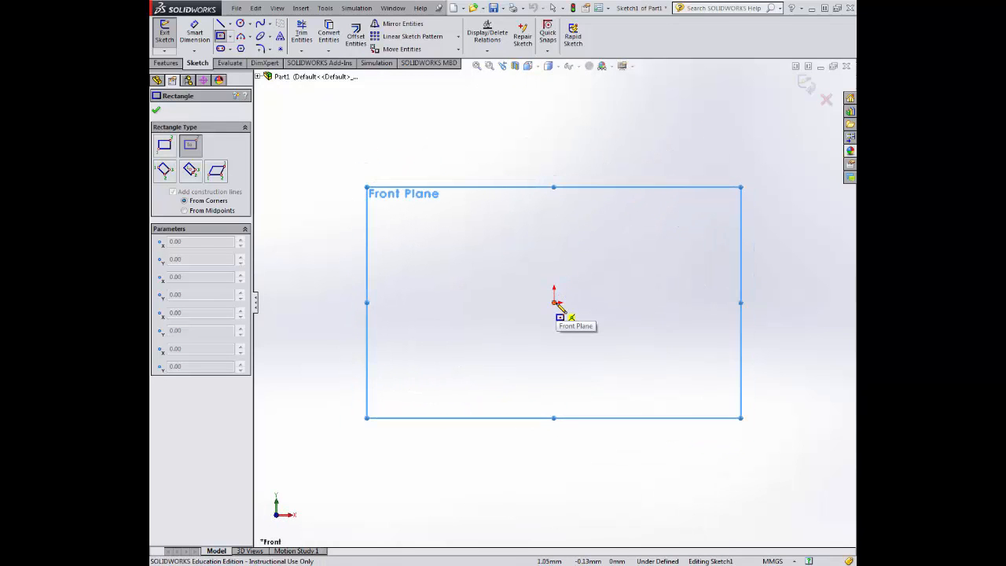
click(554, 303)
click(585, 231)
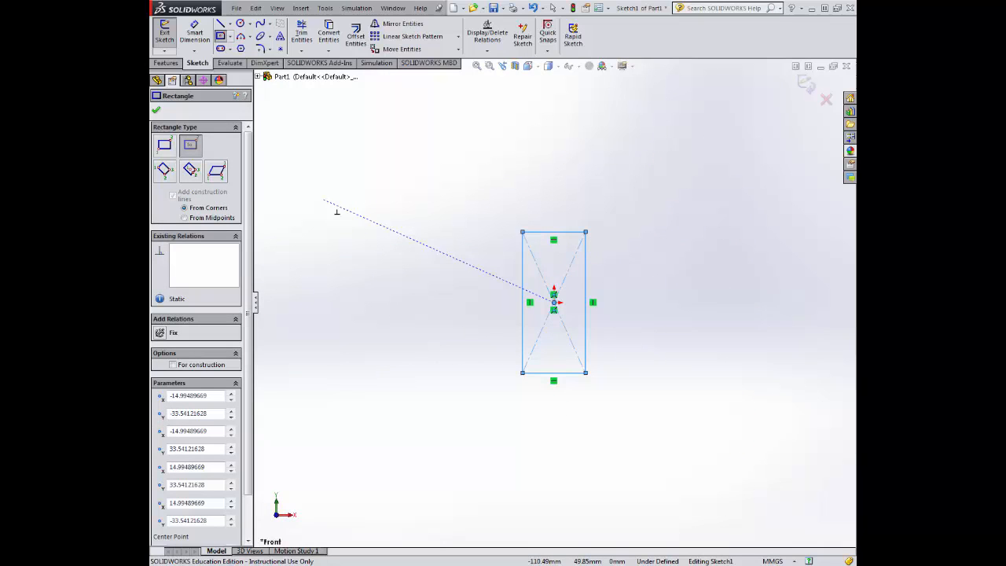
click(156, 113)
- Dimension the rectangle 30 mm high and 20 mm wide, and exit the sketch
click(194, 35)
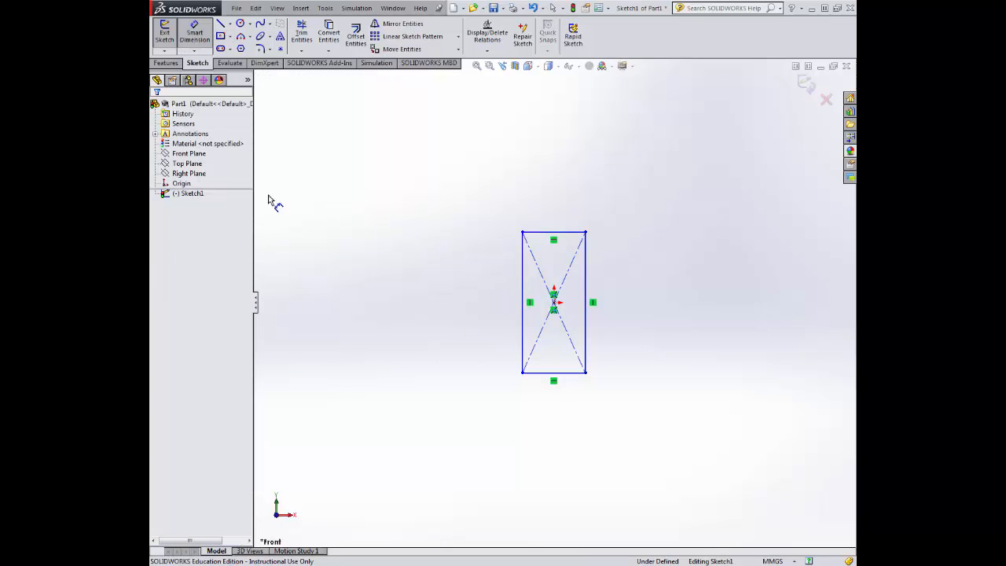
click(522, 300)
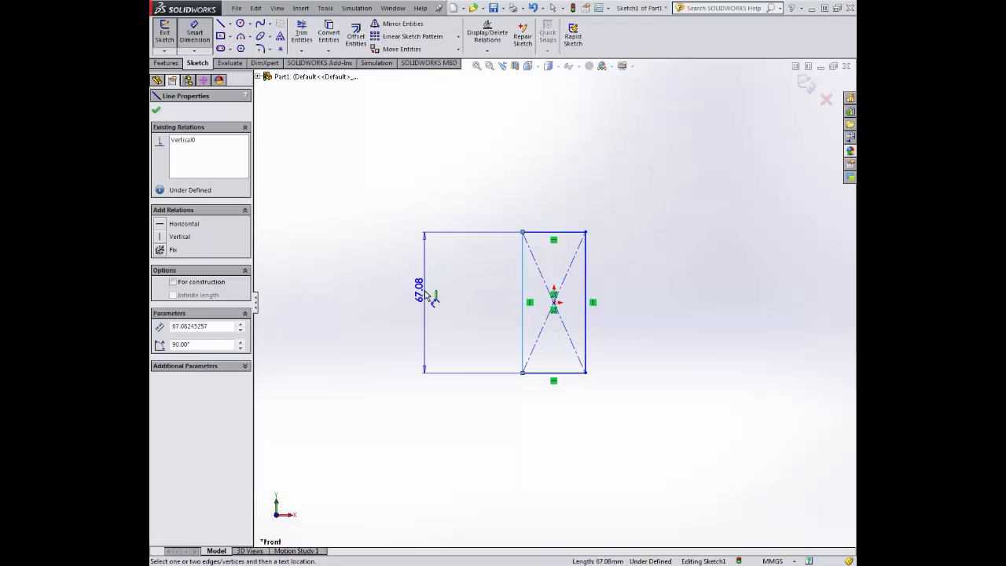
click(425, 294)
text(30)
key(Return)
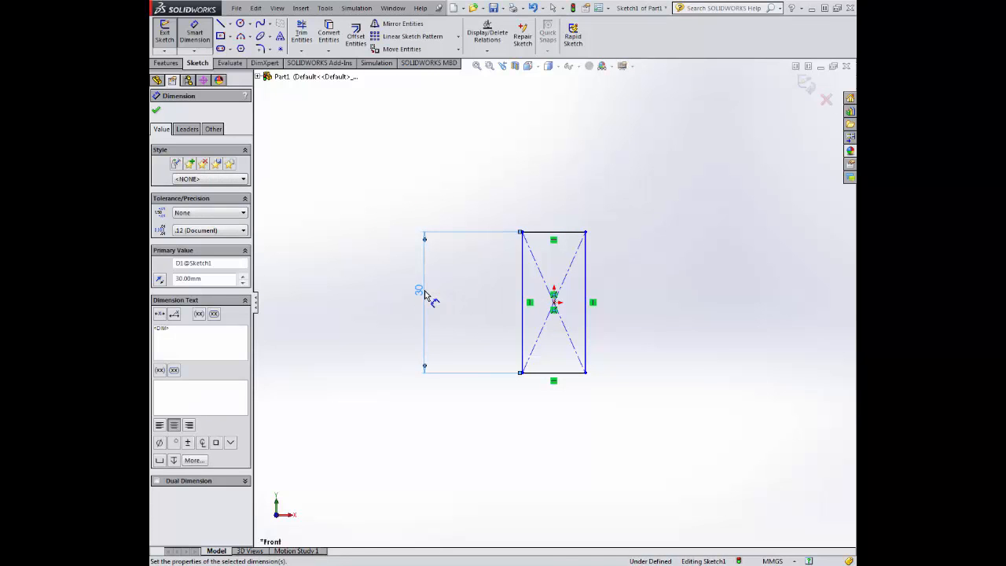
click(559, 231)
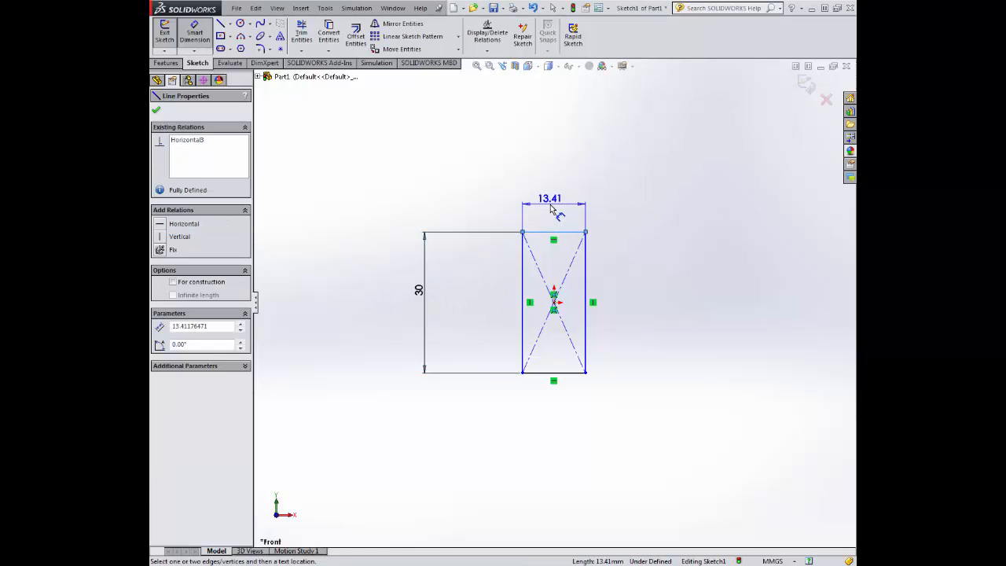
click(549, 206)
text(20)
key(Return)
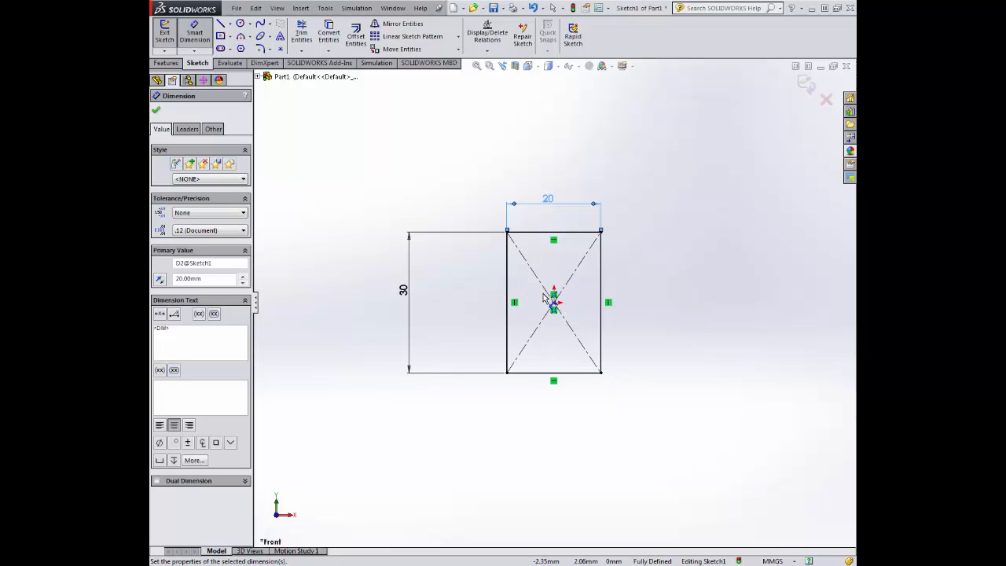
middle_drag(411, 168, 377, 173)
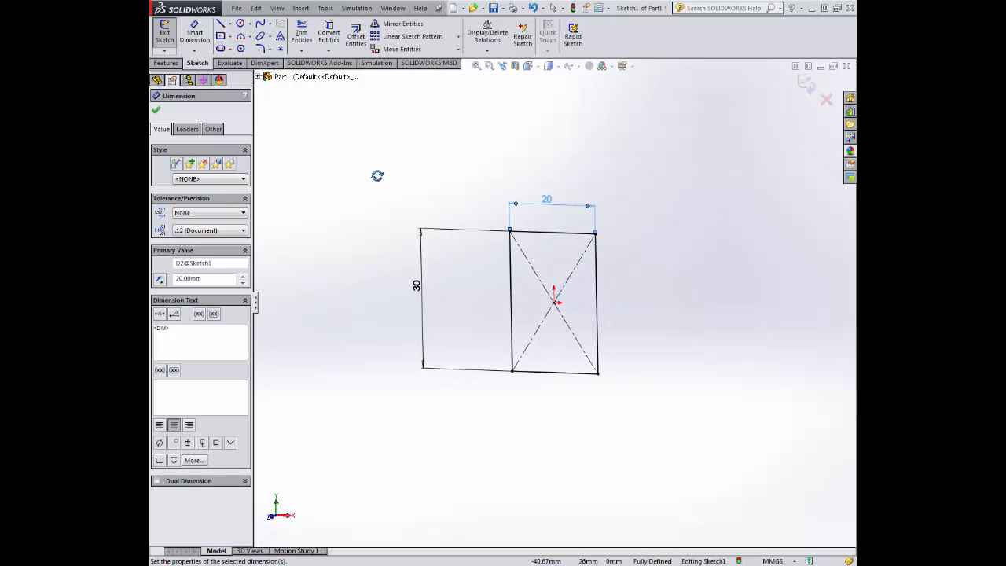
click(165, 36)
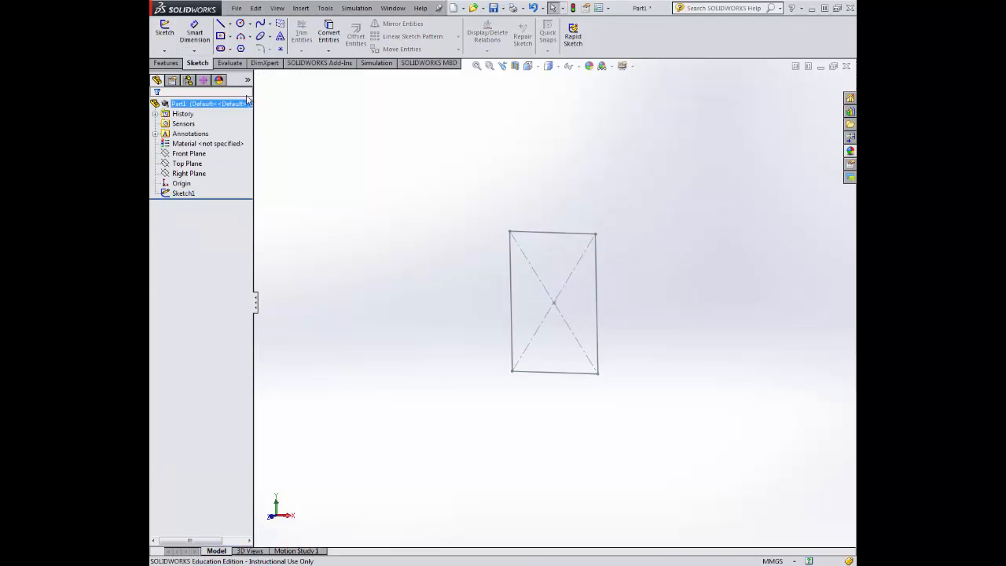
- Start a new sketch on the Right Plane and orient the view normal to it
click(164, 30)
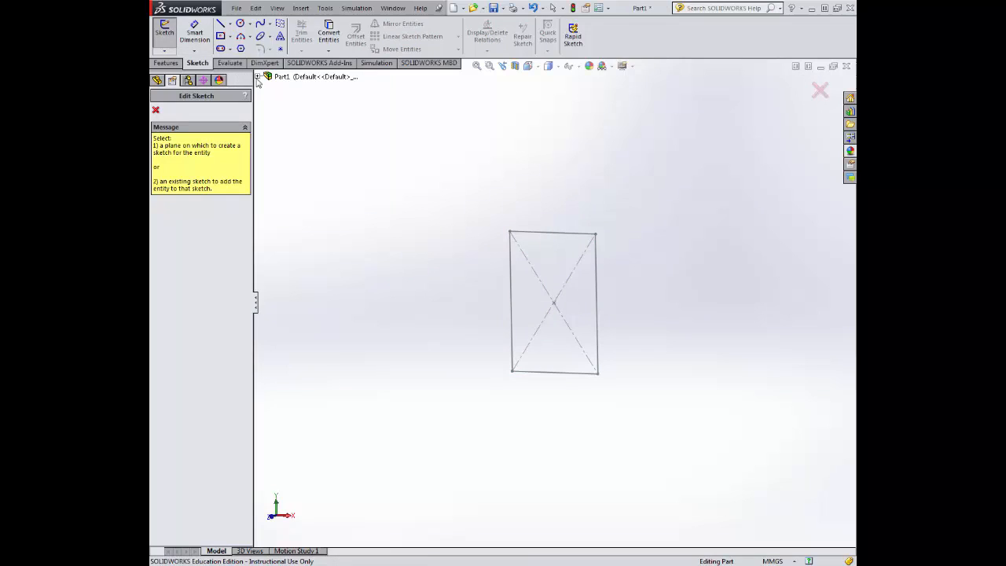
click(258, 76)
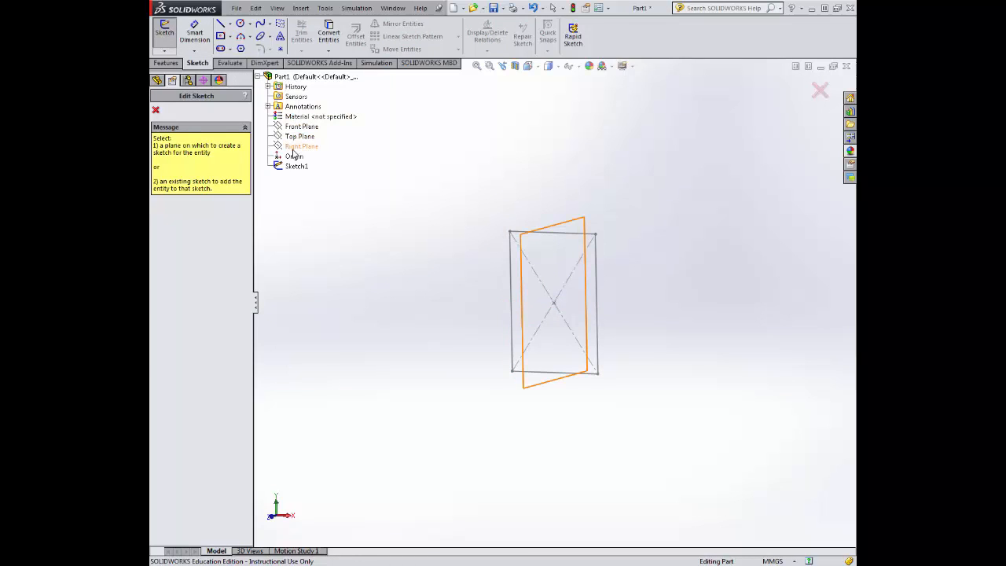
middle_drag(550, 206, 478, 213)
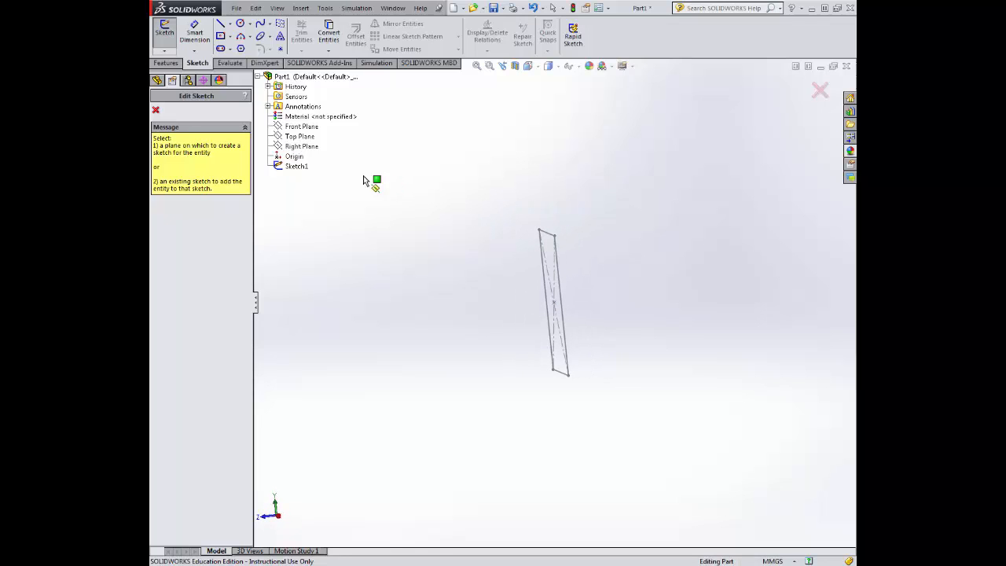
click(314, 152)
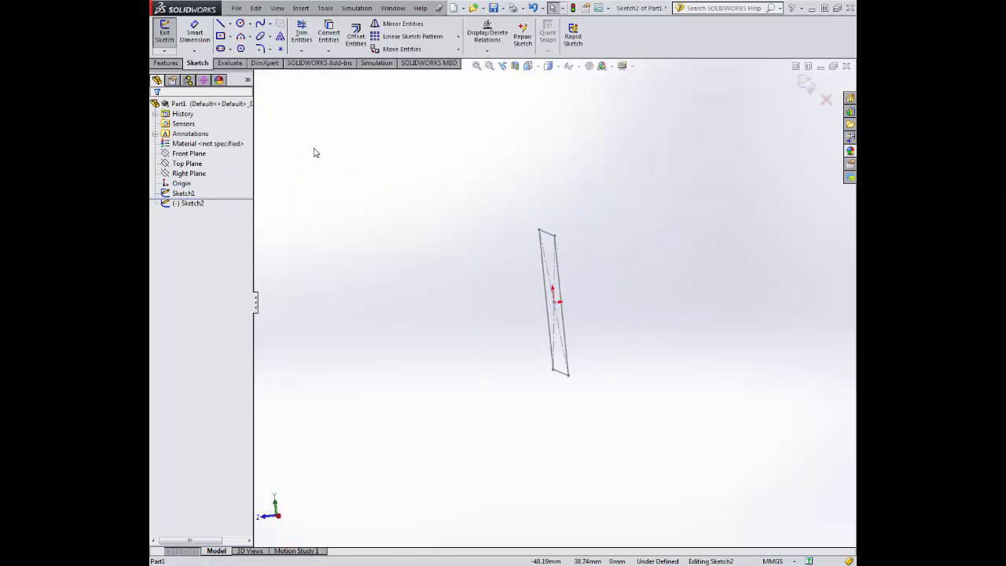
click(539, 66)
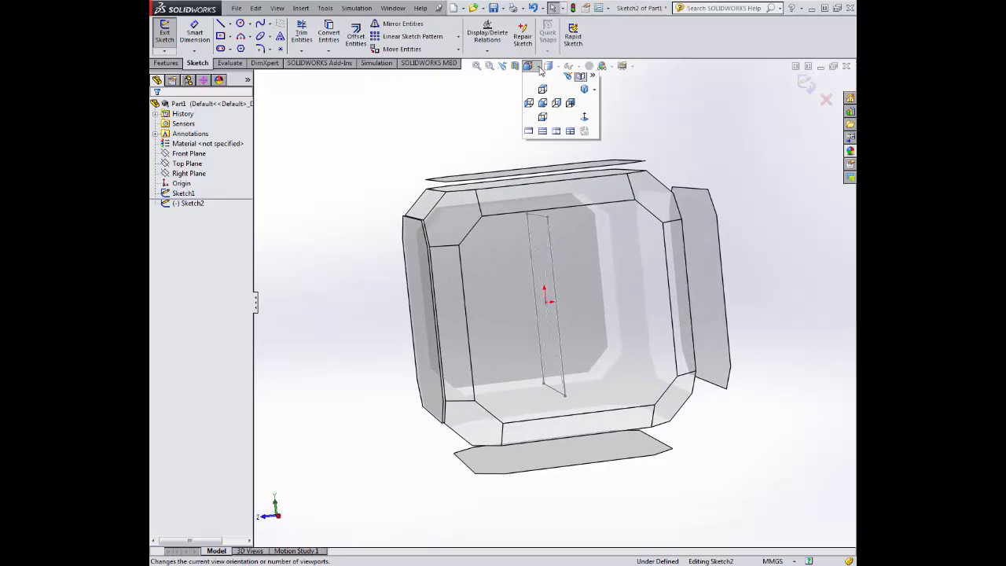
click(583, 121)
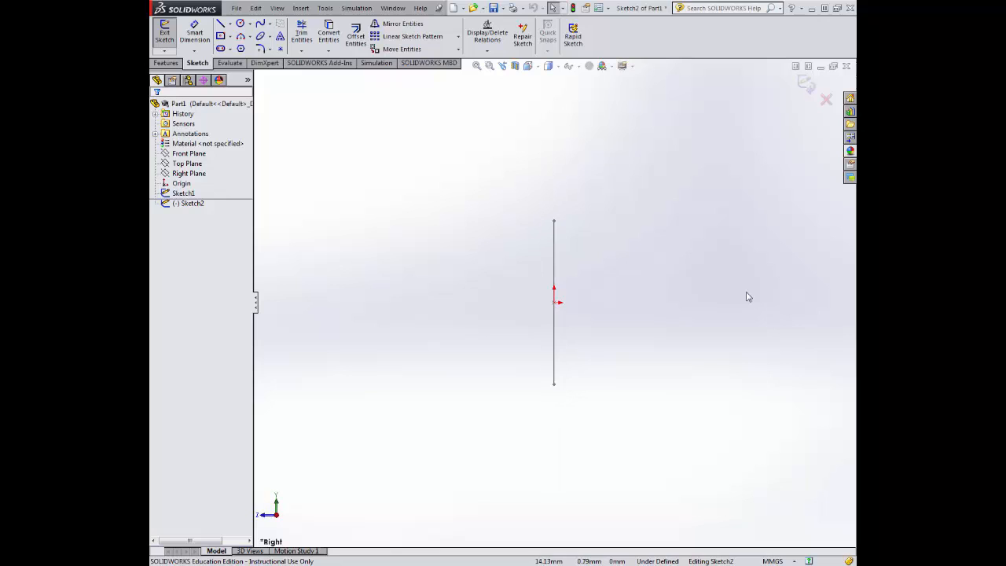
- Draw a horizontal centerline about 61 mm long from the origin, extending away from the rectangle sketch
scroll(747, 297, up, 3)
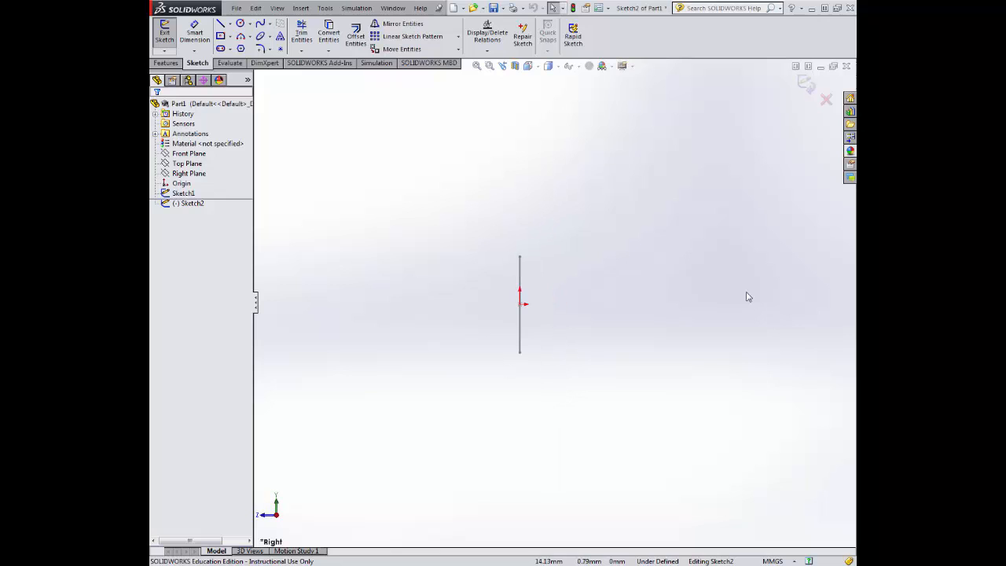
click(229, 23)
click(240, 45)
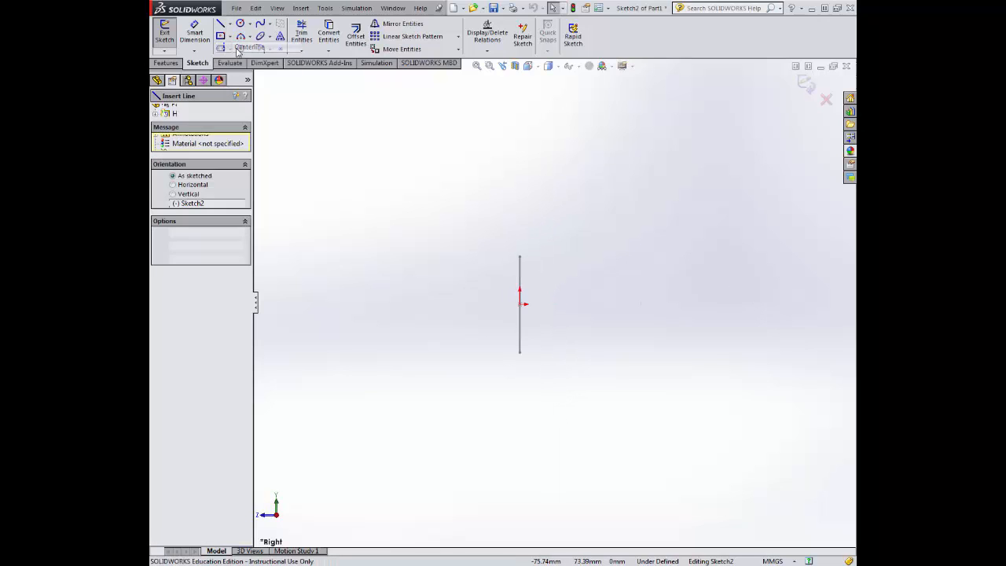
click(519, 304)
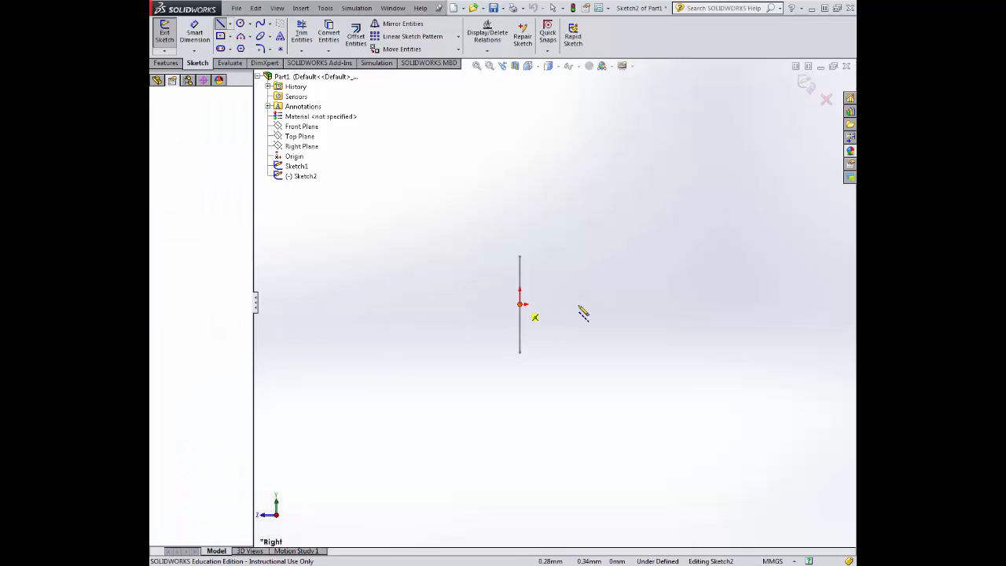
click(721, 312)
key(Escape)
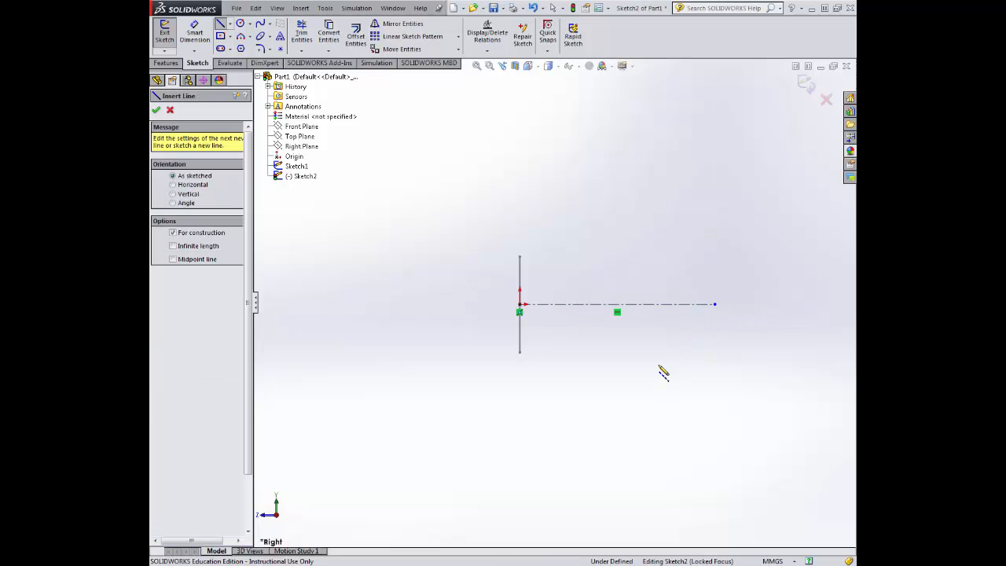
- Dimension the horizontal centerline to a length of 80 mm
click(194, 30)
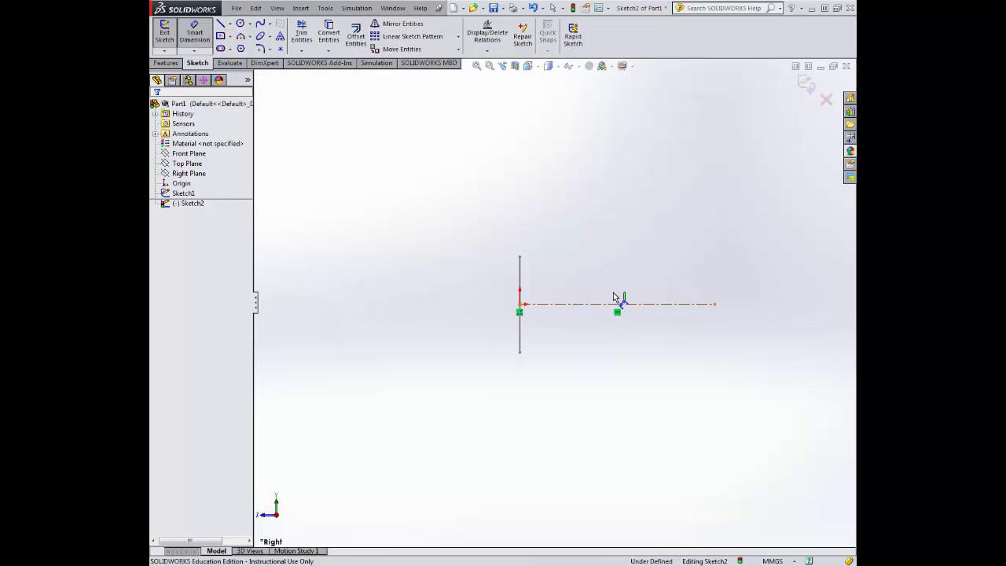
click(615, 303)
click(611, 163)
text(80)
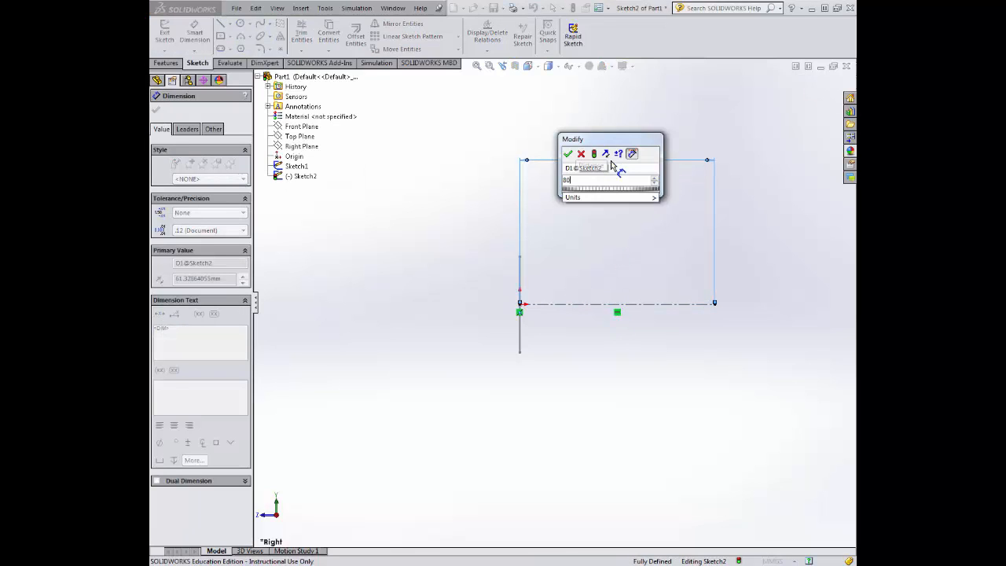
key(Return)
- Draw a short vertical centerline about 7 mm long upward from the free end of the horizontal centerline
scroll(713, 315, down, 2)
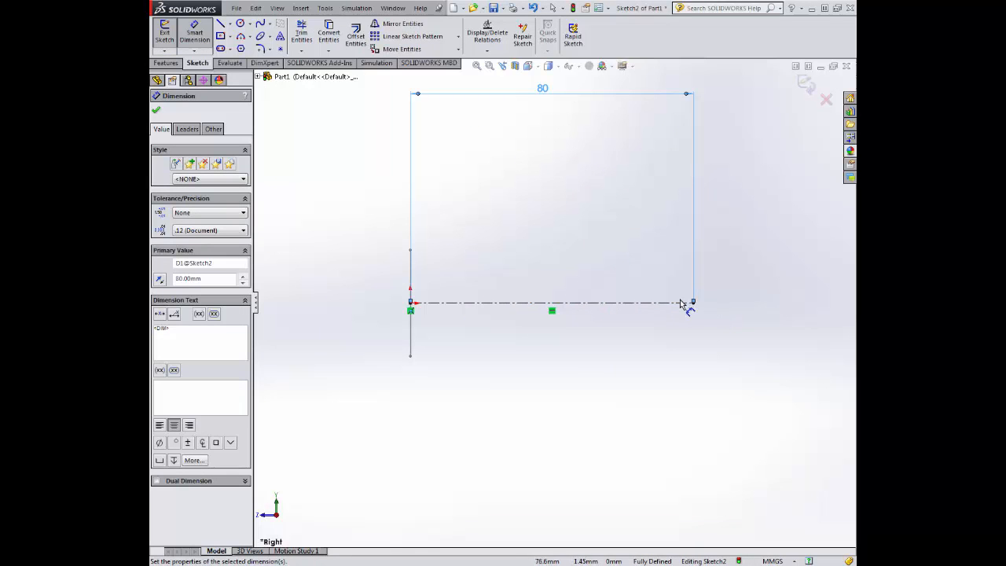
click(229, 24)
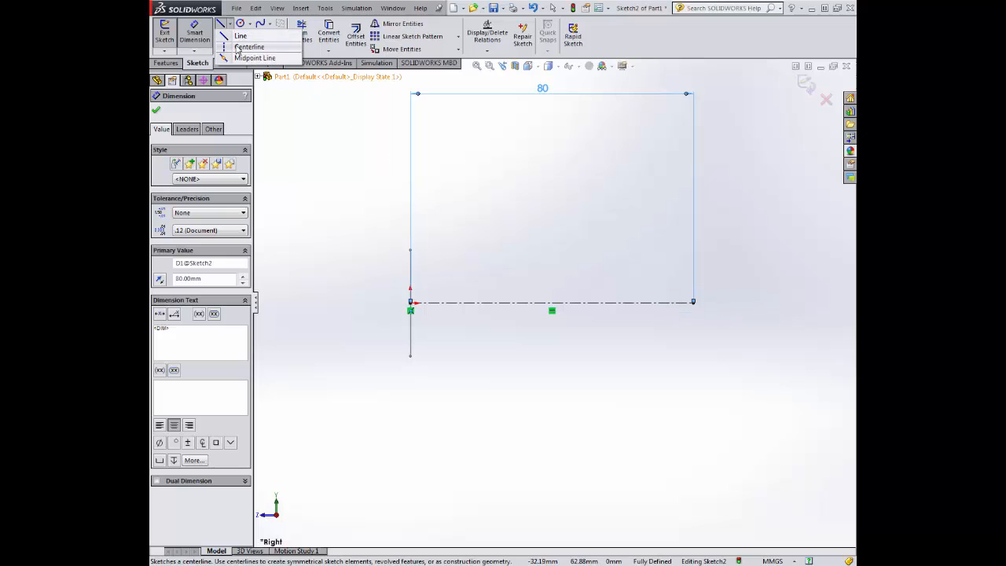
click(249, 46)
scroll(691, 301, down, 3)
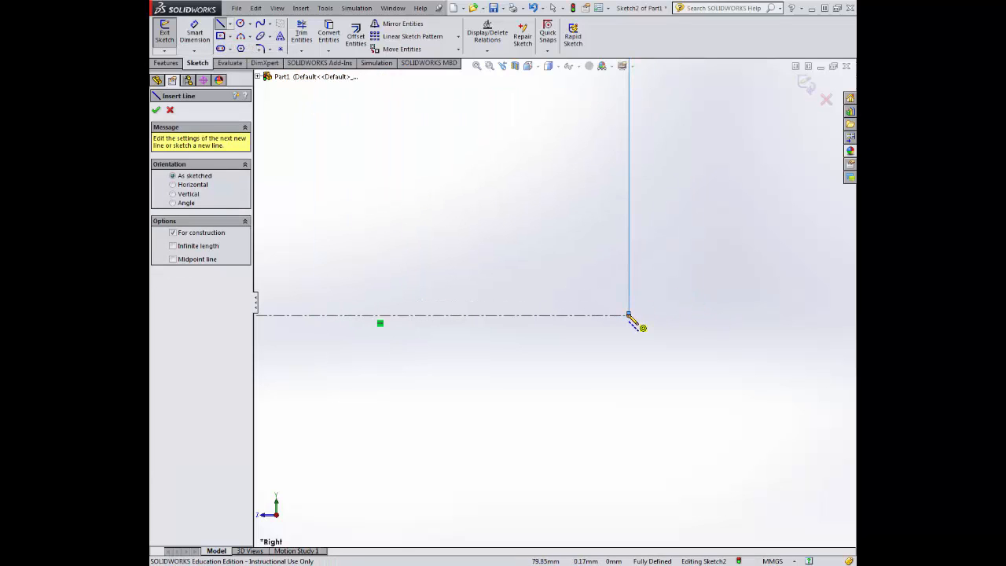
click(628, 316)
click(628, 271)
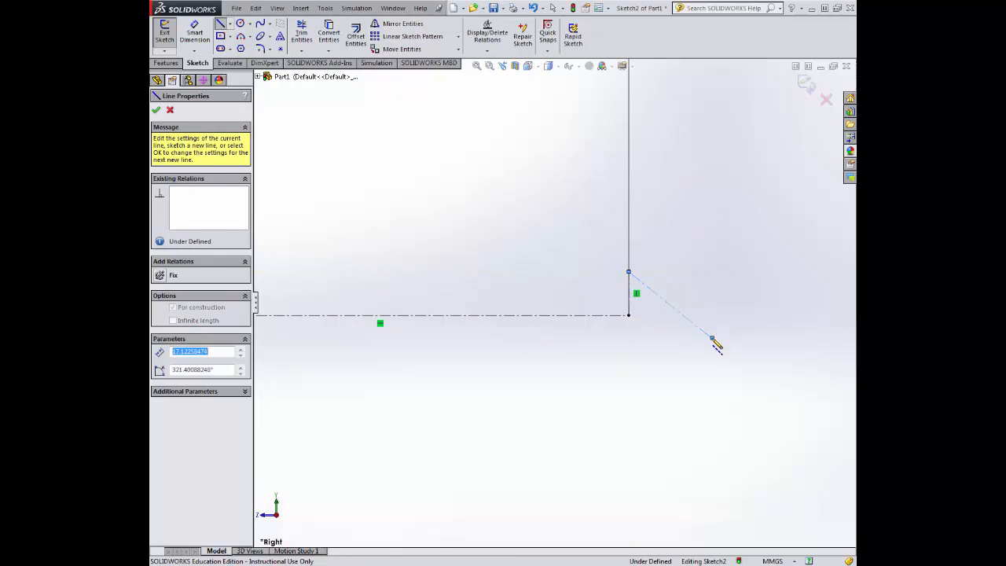
key(Escape)
- Dimension the short vertical centerline to 4 mm
click(209, 39)
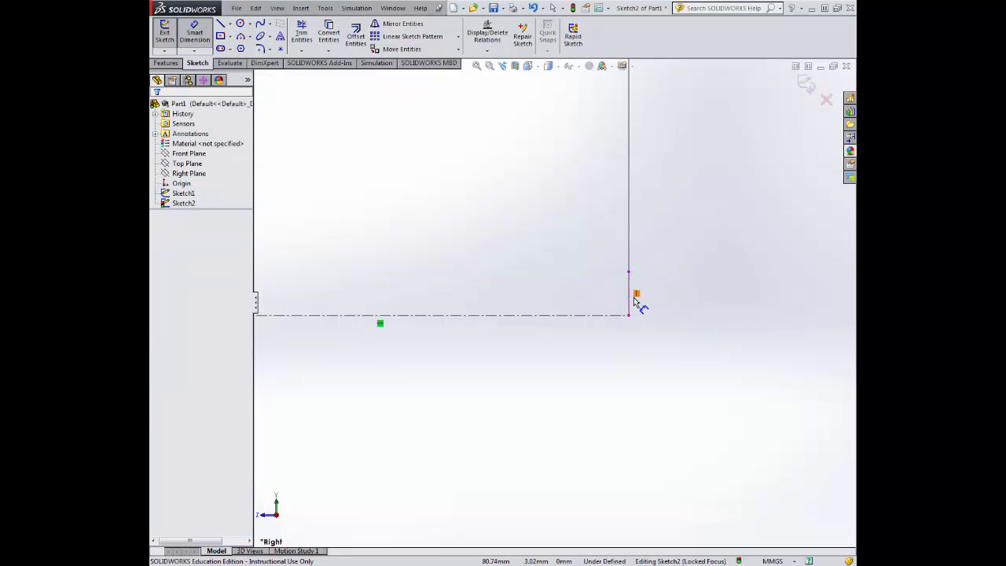
click(630, 295)
click(712, 291)
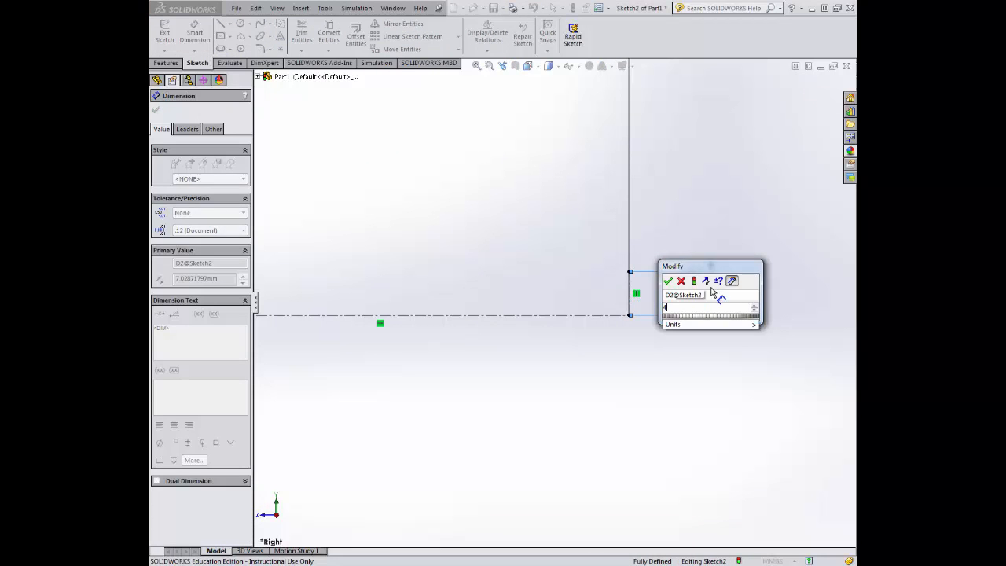
text(4)
key(Return)
key(f)
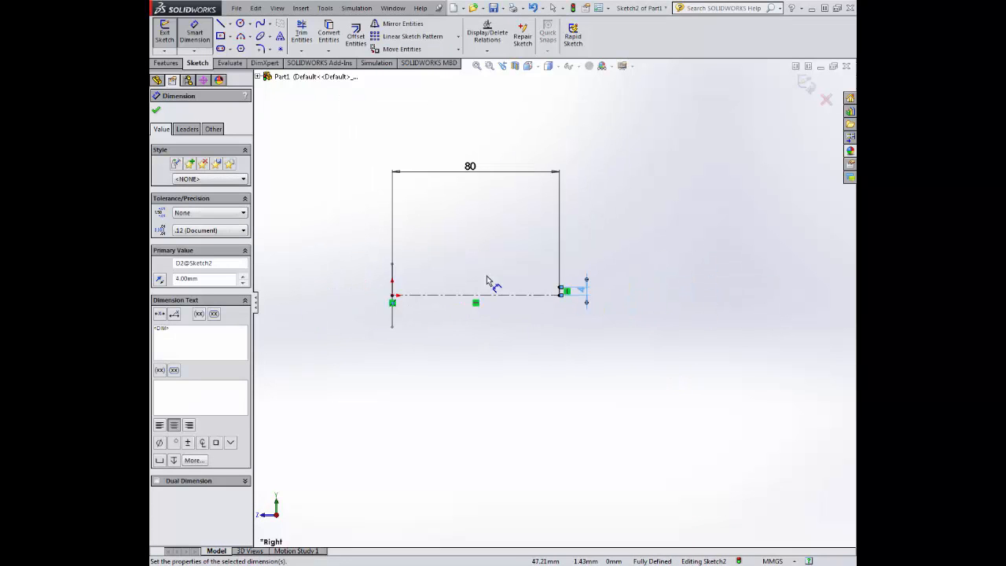
click(156, 111)
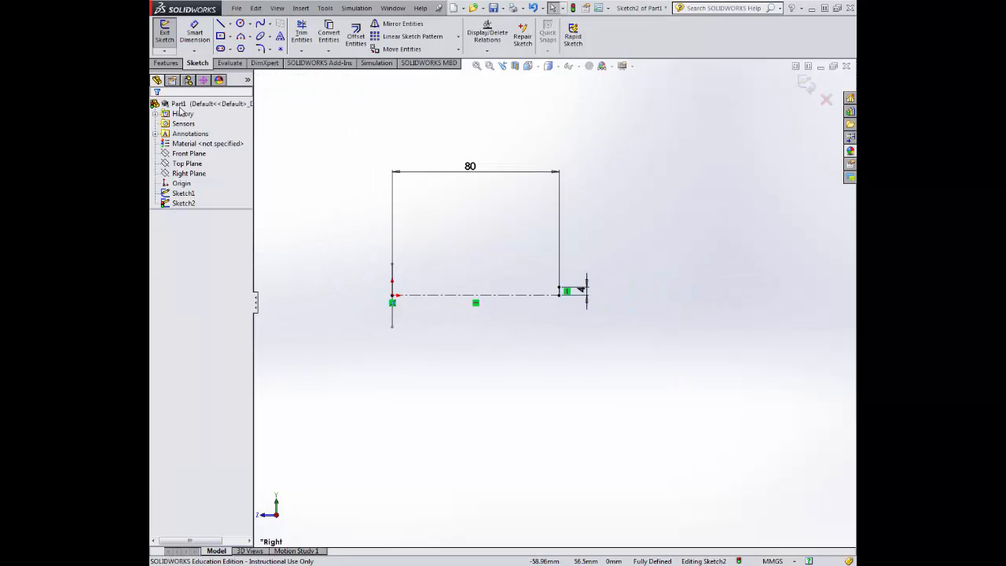
- Draw a three-point arc from the origin to the upper end of the short vertical centerline, bowing downward with a radius of about 118 mm
click(250, 38)
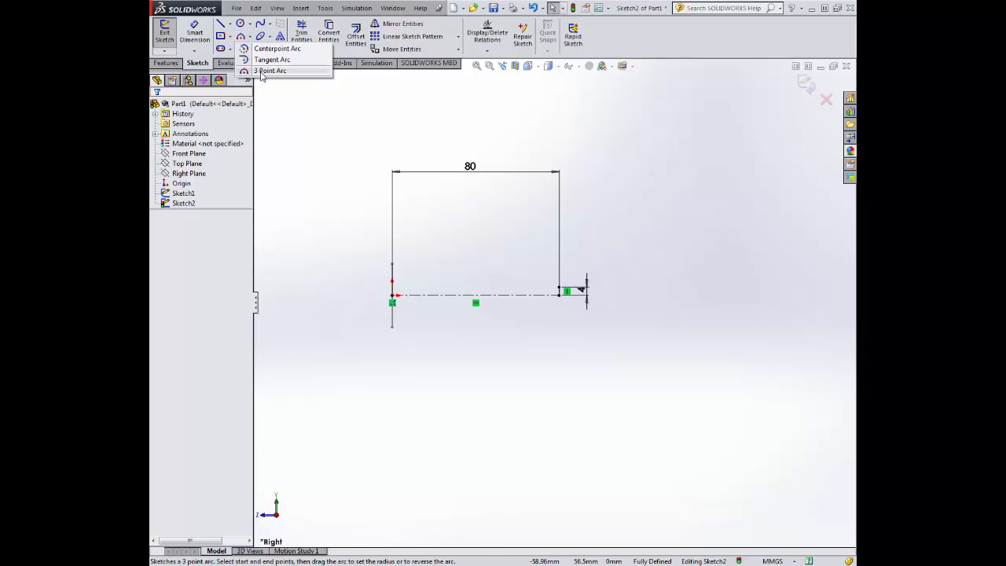
click(267, 71)
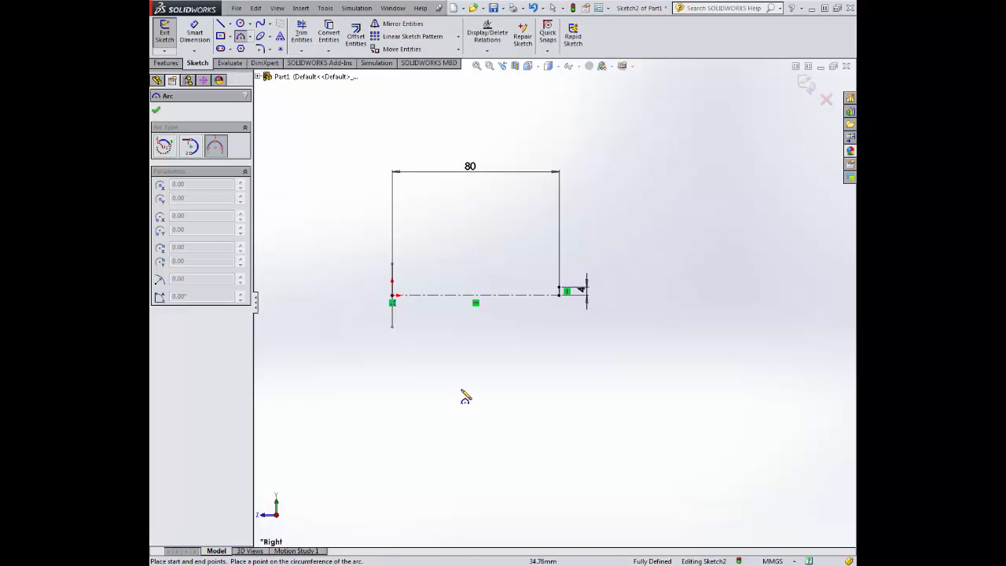
click(559, 295)
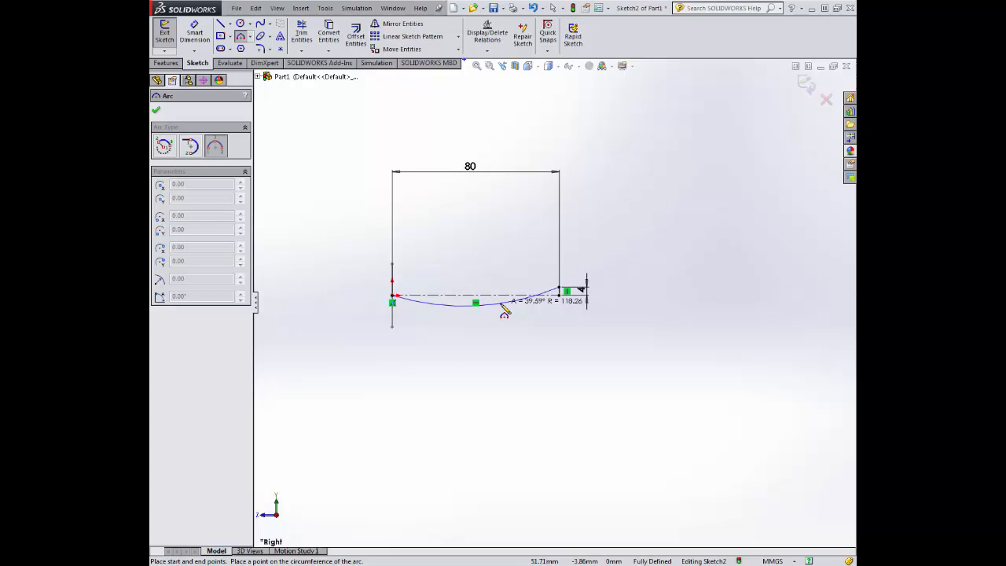
click(505, 311)
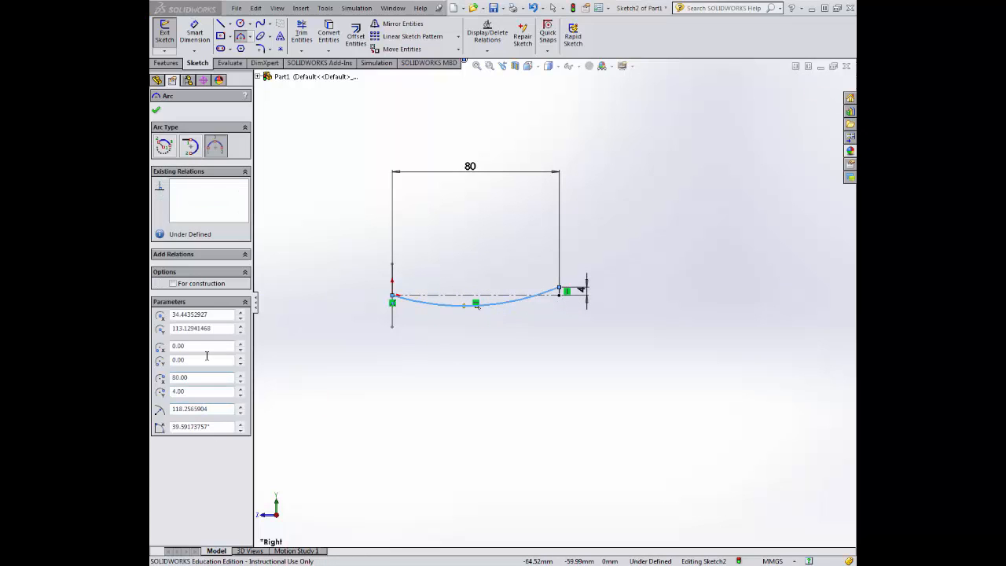
- Dimension the arc's radius to 200 mm and close the sketch
click(200, 39)
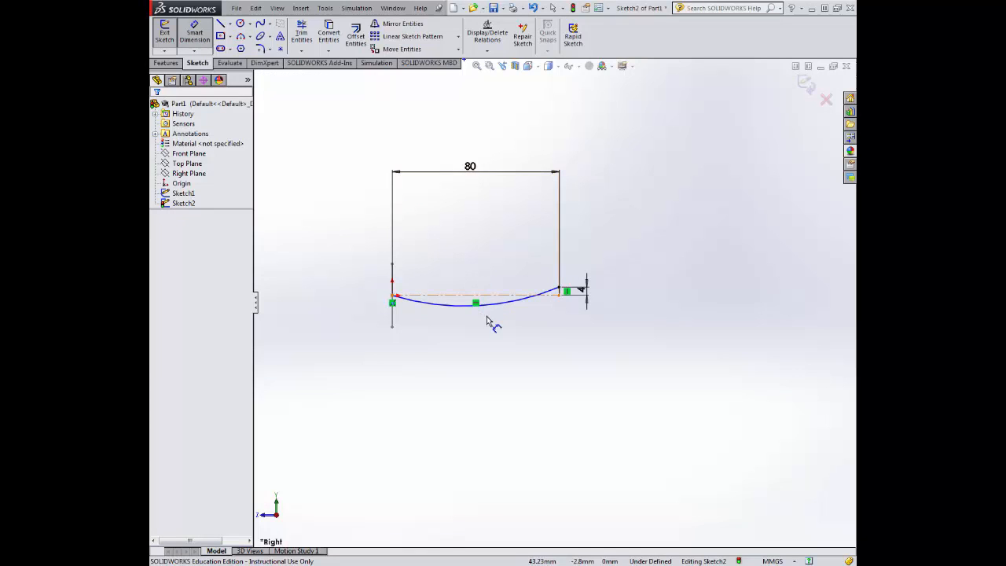
click(492, 305)
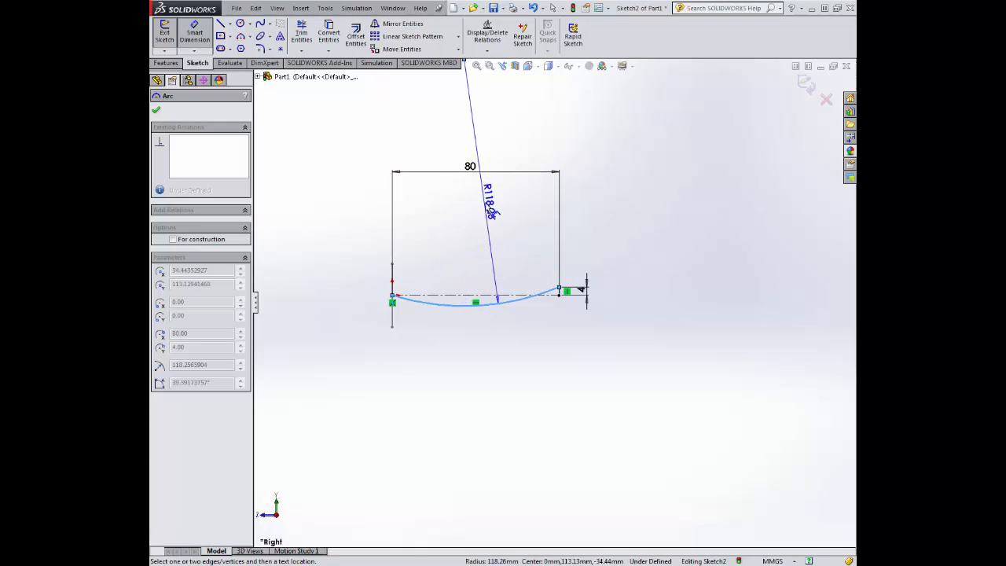
click(491, 204)
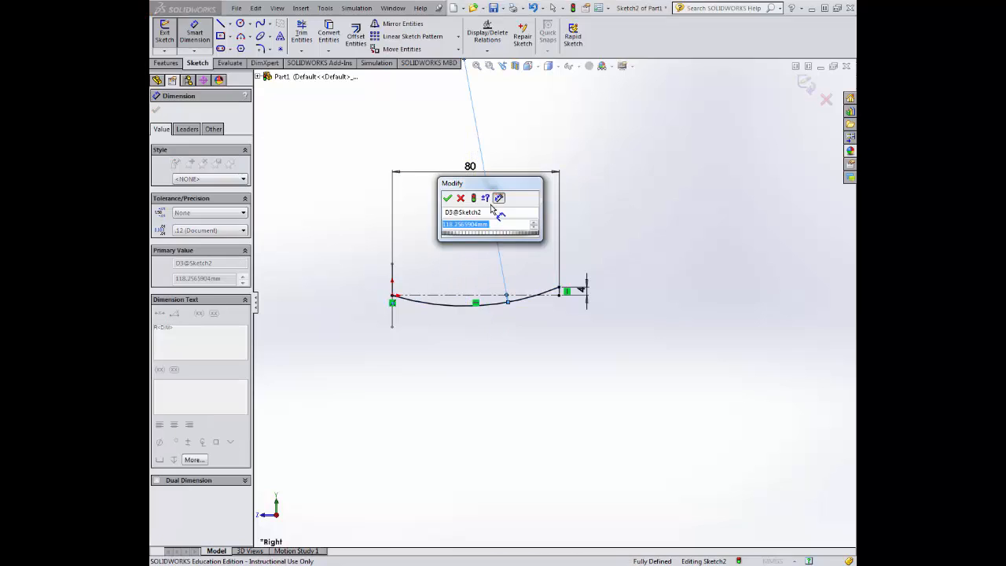
text(200)
key(Return)
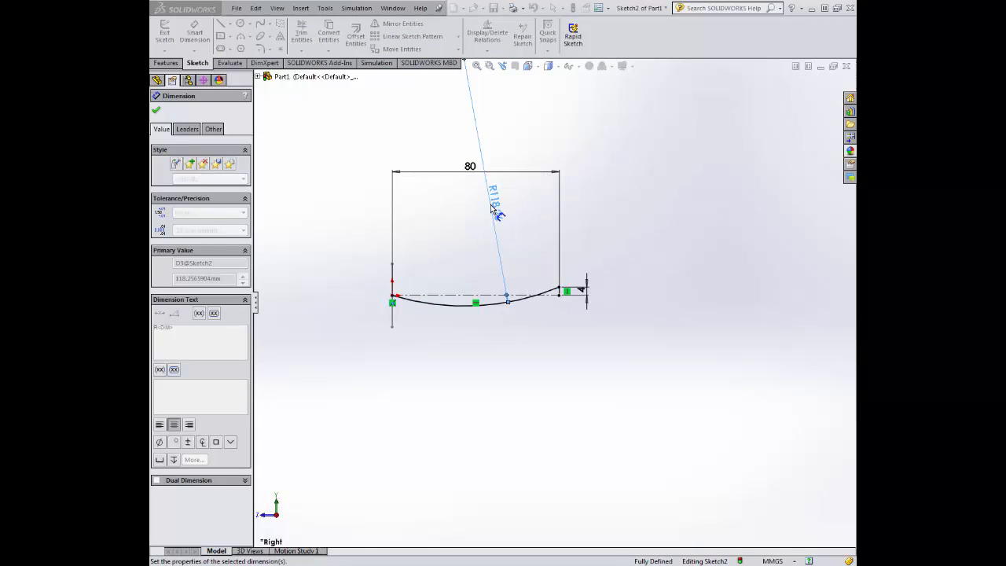
click(157, 111)
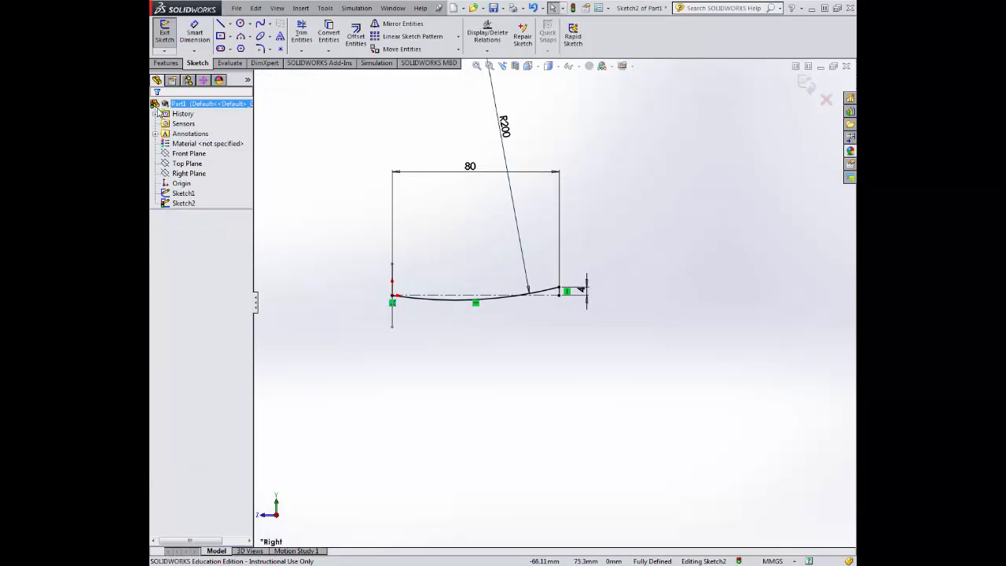
click(172, 36)
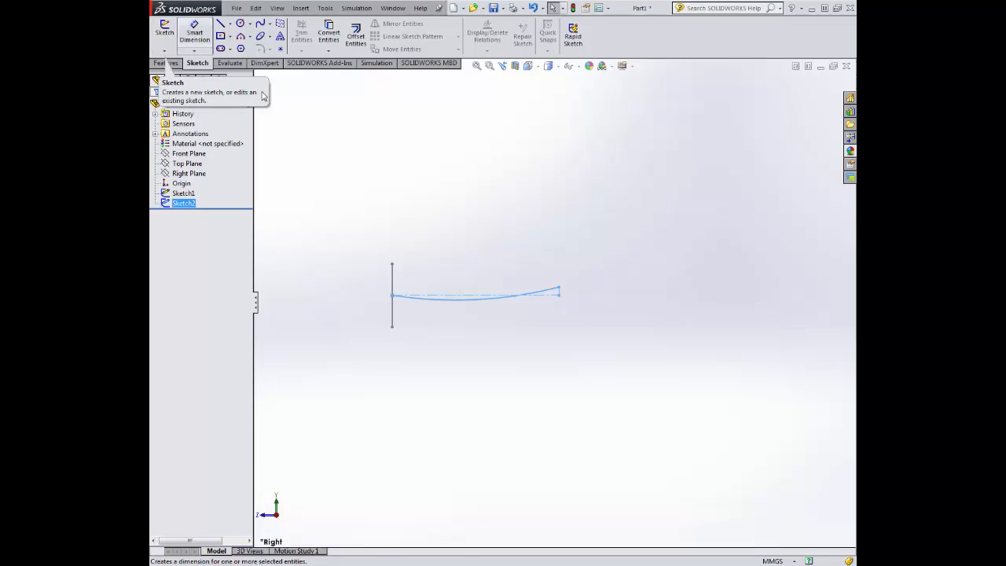
- Create a swept boss using the rectangle sketch as the profile and the arc sketch as the path
middle_drag(428, 192, 481, 215)
click(481, 215)
mouse_move(544, 253)
middle_down()
mouse_move(541, 308)
mouse_move(523, 244)
mouse_move(508, 241)
middle_up()
click(167, 65)
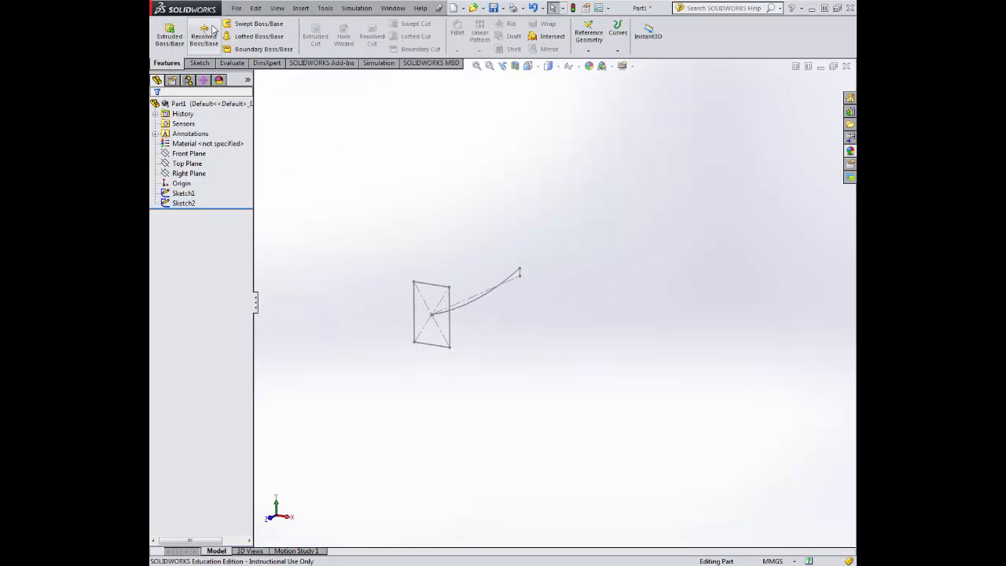
click(240, 24)
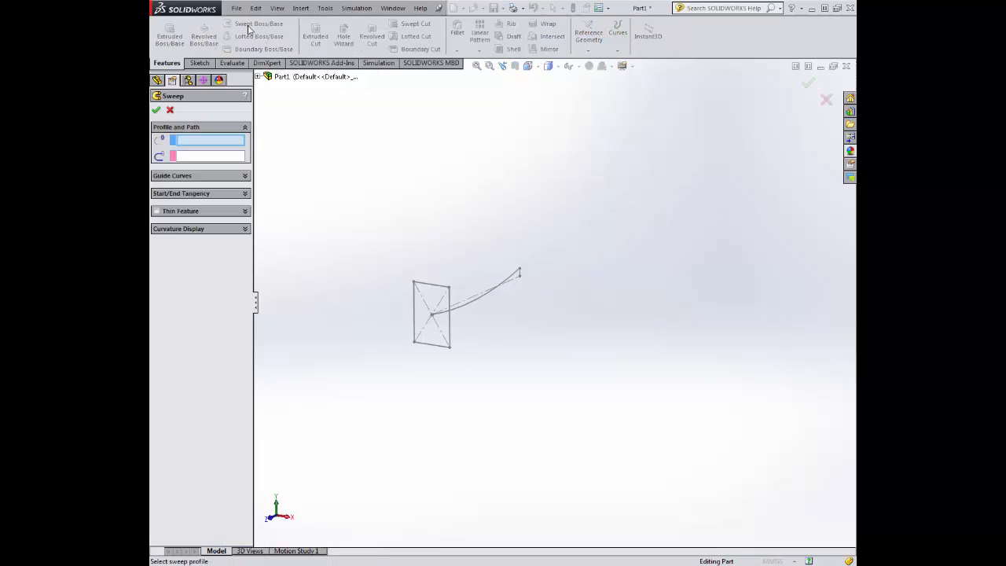
click(424, 290)
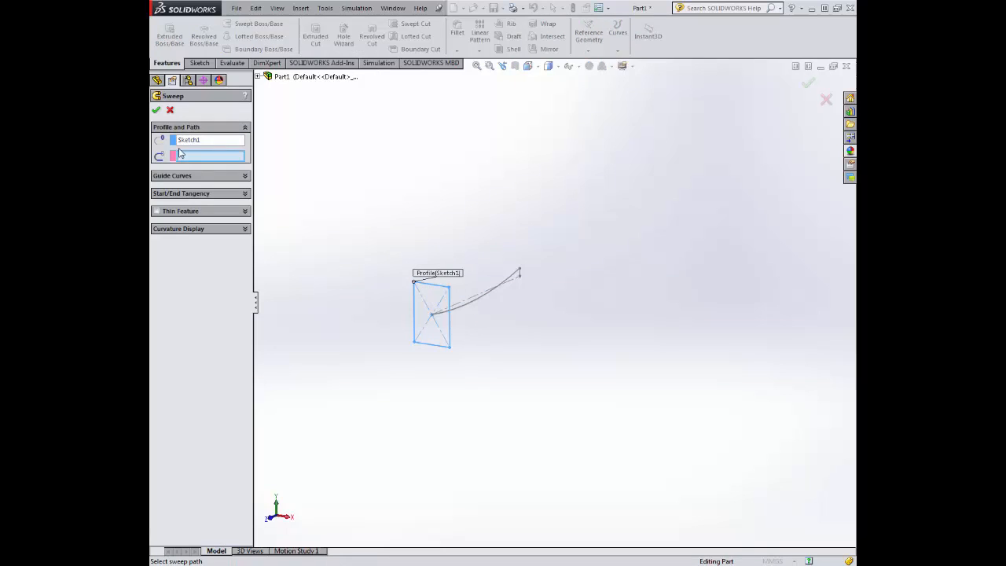
click(476, 306)
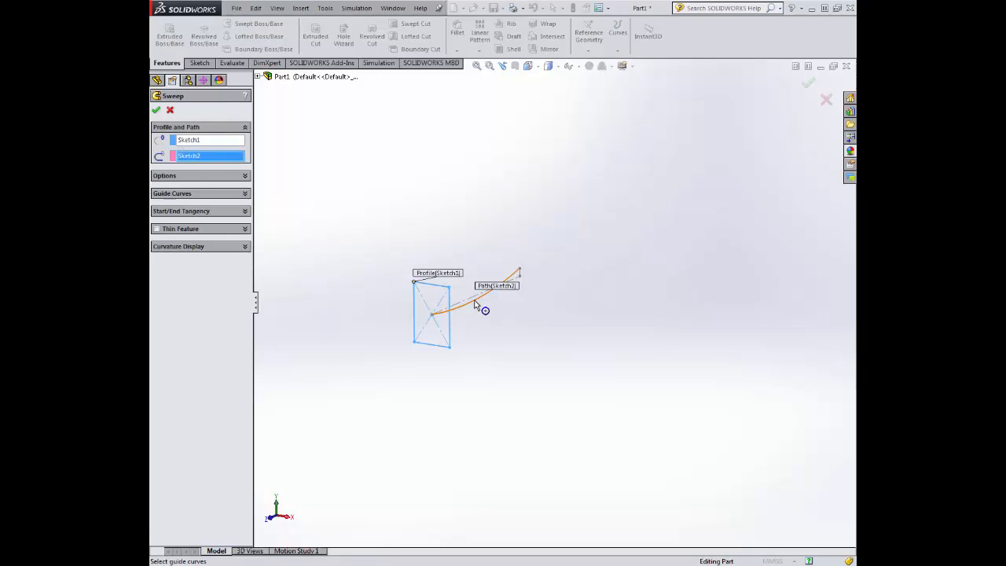
click(156, 111)
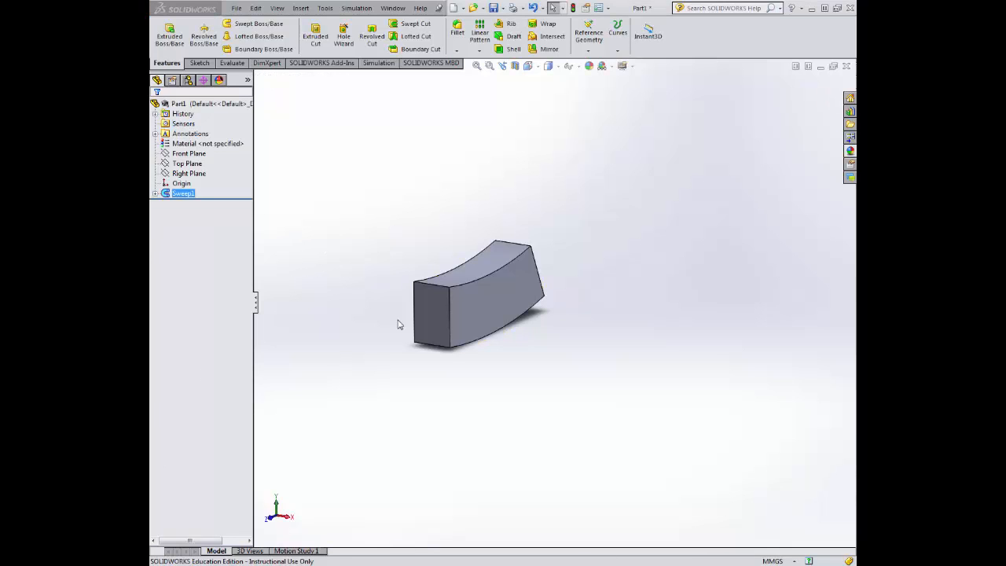
- Start a sketch on the swept body's rectangular front end face and convert the face's edges into sketch lines
middle_drag(380, 156, 411, 144)
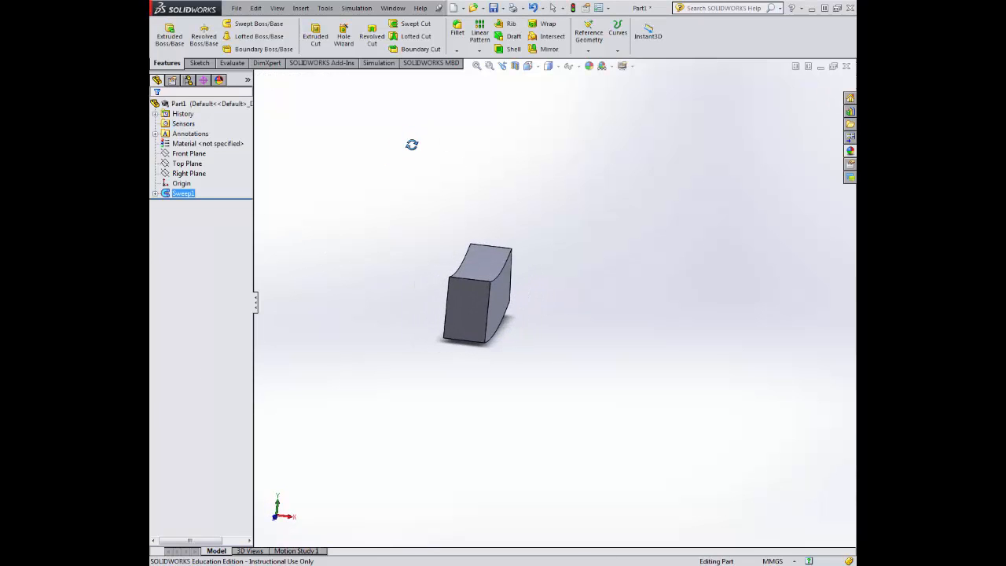
click(201, 63)
click(455, 301)
middle_drag(460, 298, 340, 270)
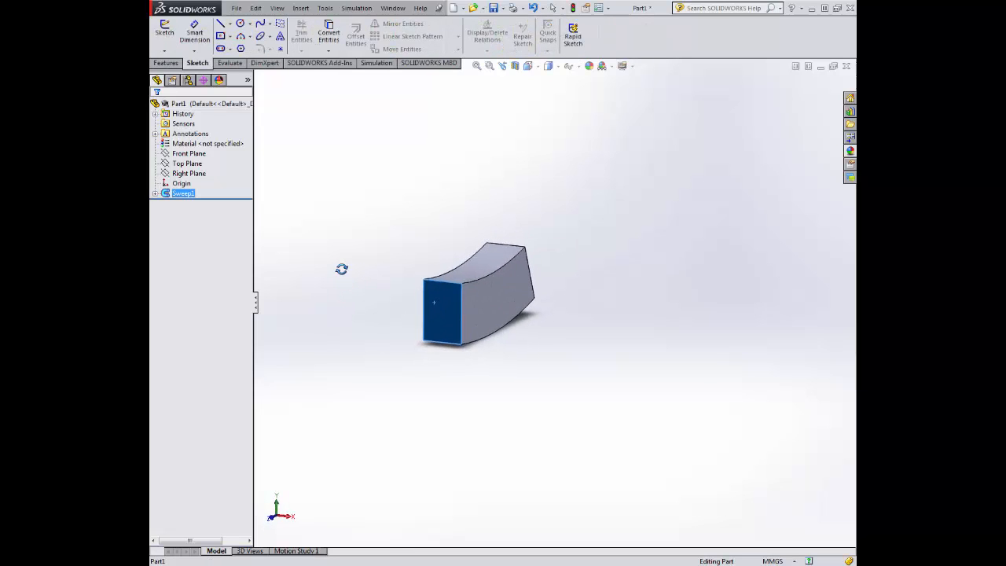
click(164, 33)
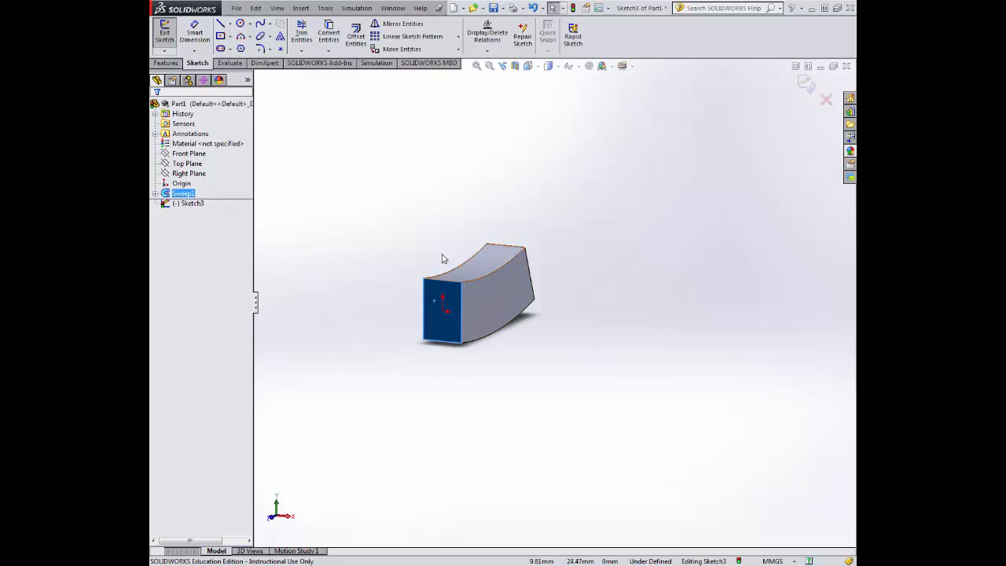
click(330, 34)
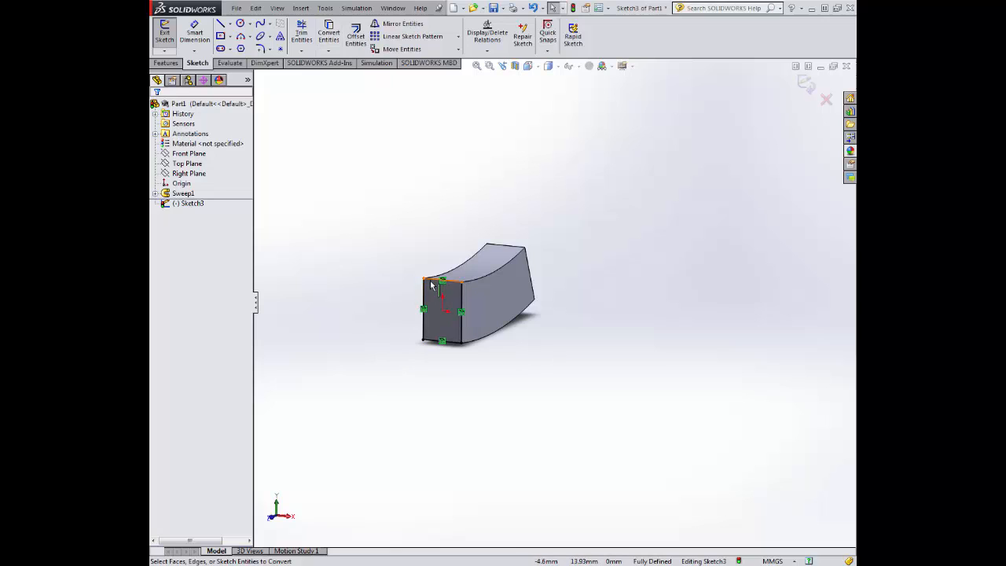
- Extrude the converted rectangle as a blind 58 mm boss, reversed into the swept body, with the result merged
click(166, 63)
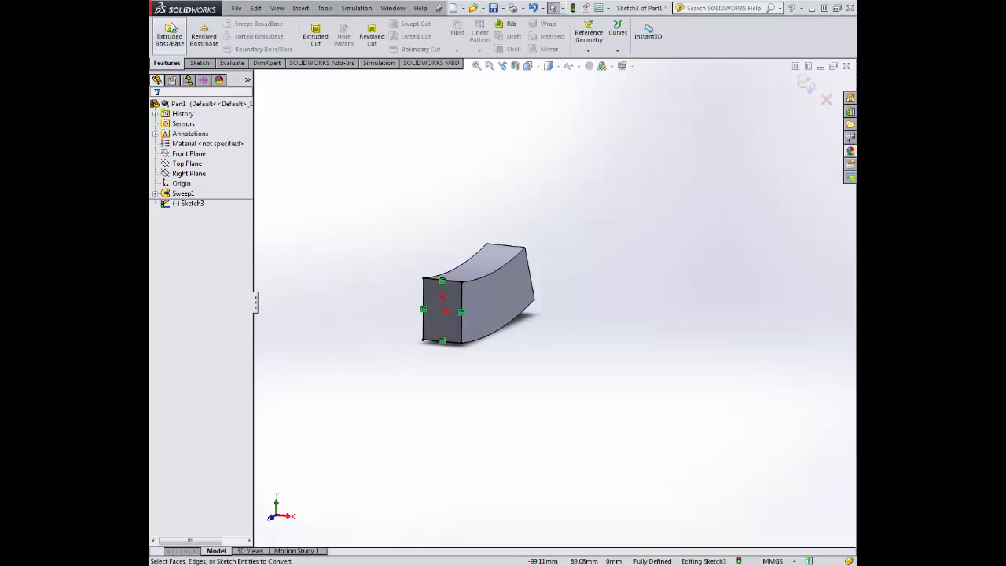
click(169, 35)
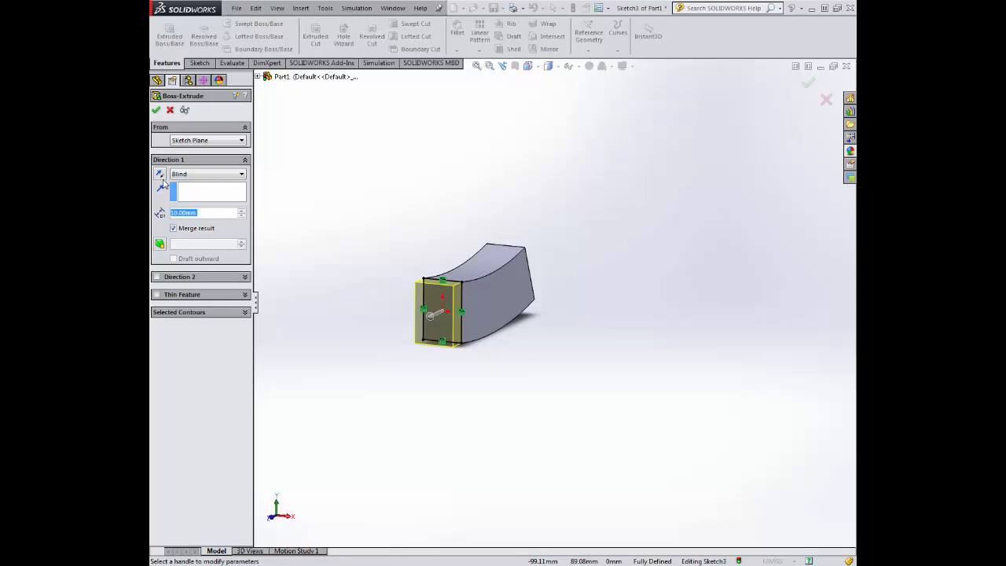
click(160, 174)
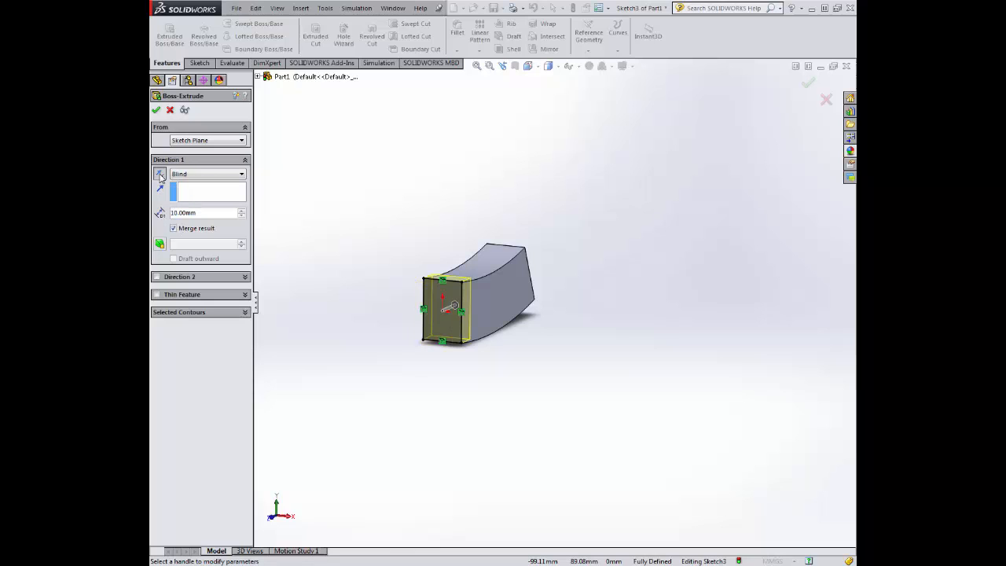
text(58)
key(Return)
click(155, 110)
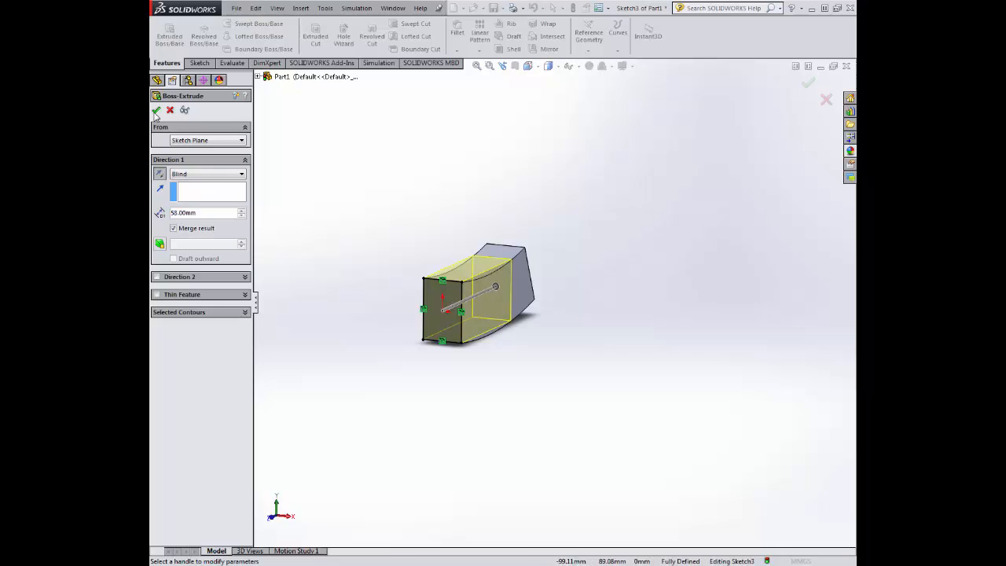
- Start a sketch on the body's large flat side face and view it square-on
middle_drag(364, 171, 317, 197)
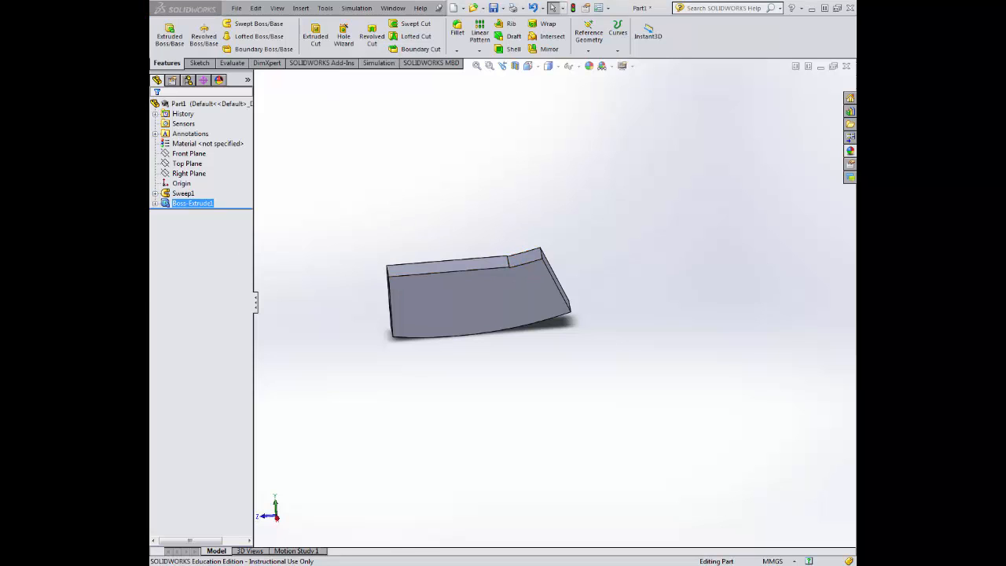
click(203, 62)
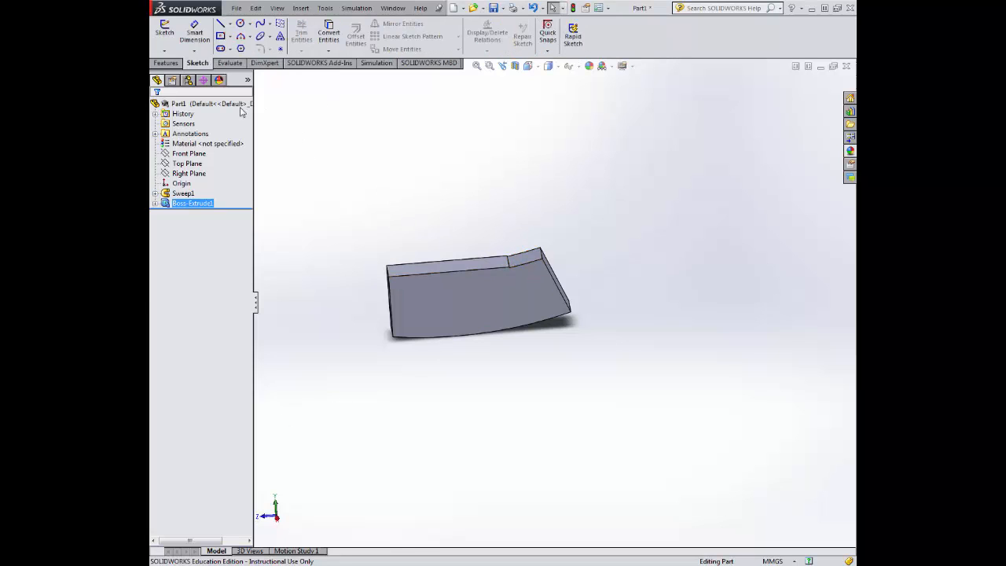
click(439, 304)
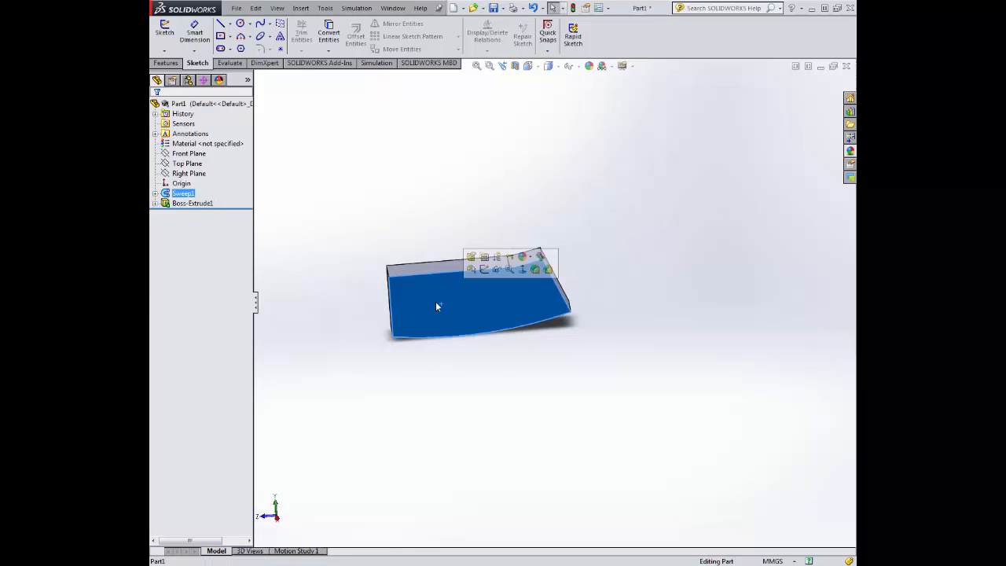
click(164, 27)
click(527, 65)
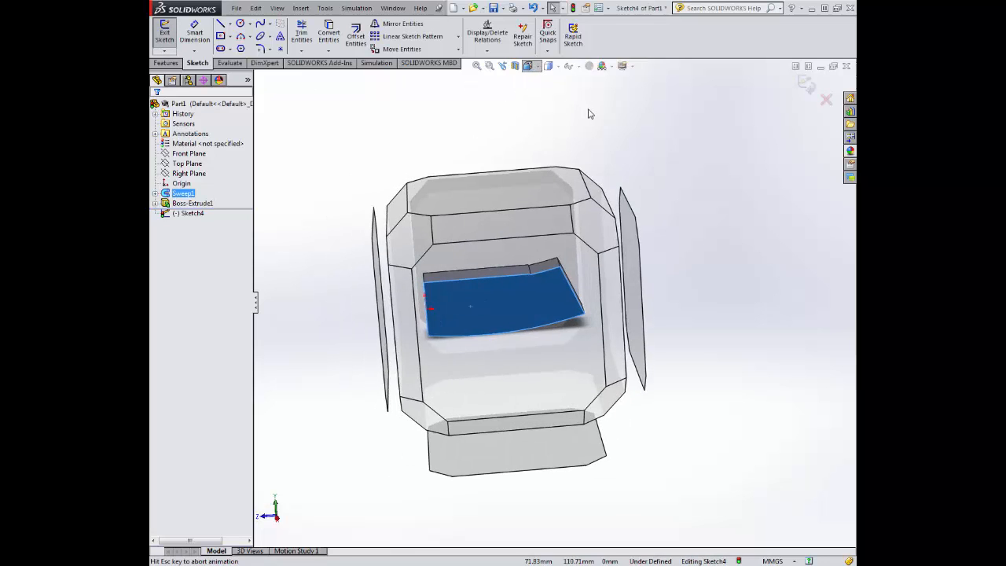
click(586, 123)
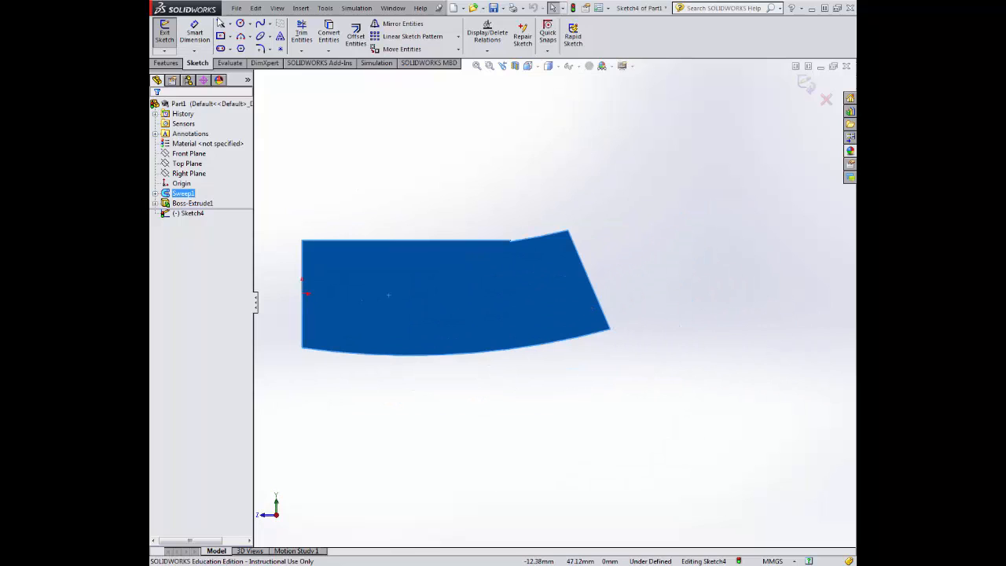
- Draw a horizontal line from the body's straight top edge to a point beyond its slanted end
click(229, 24)
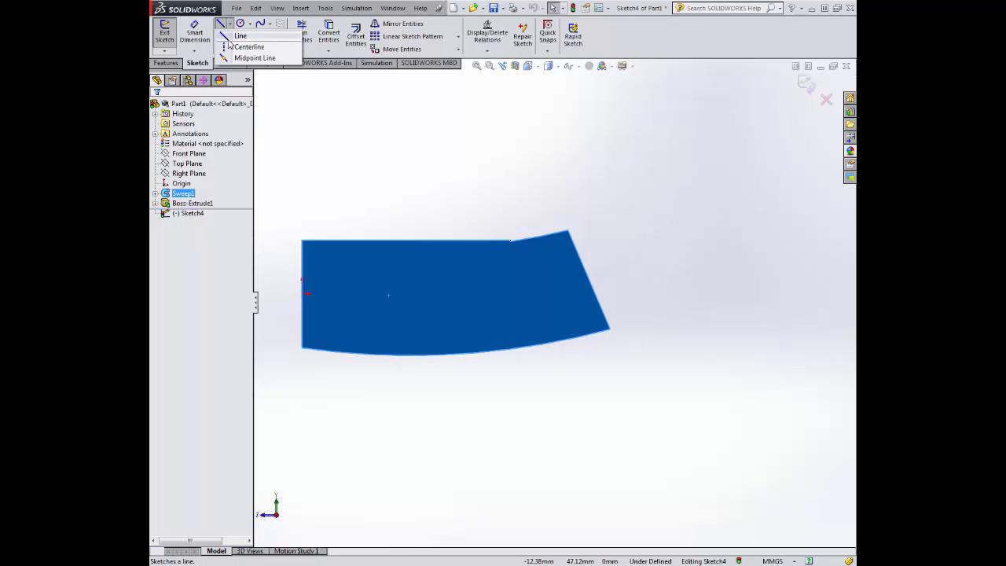
click(235, 36)
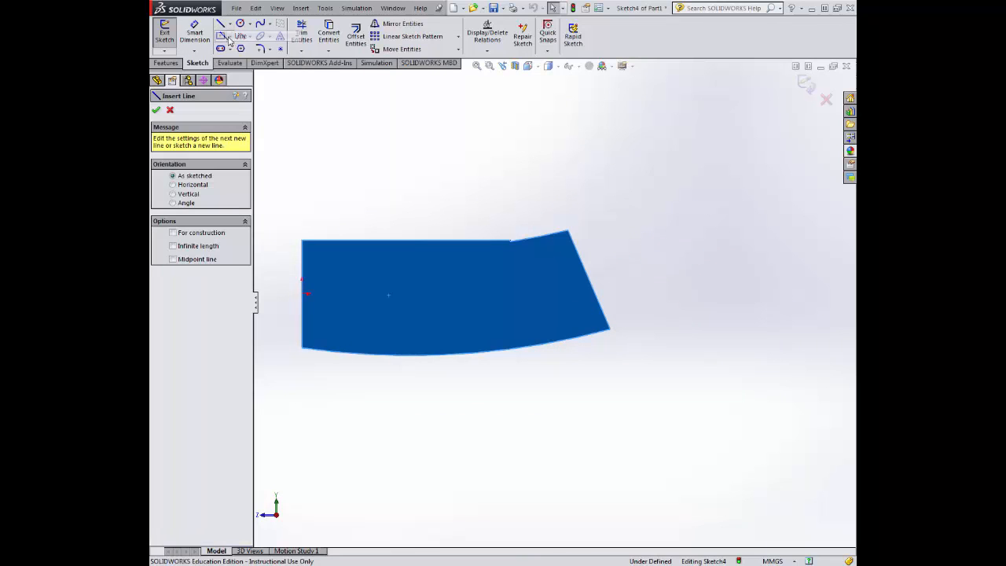
click(422, 240)
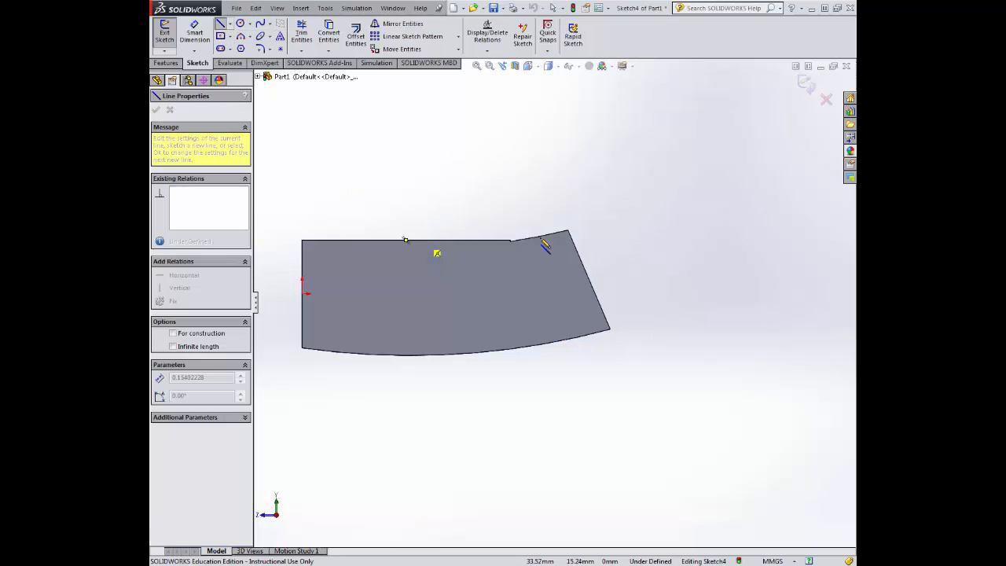
click(638, 240)
key(Escape)
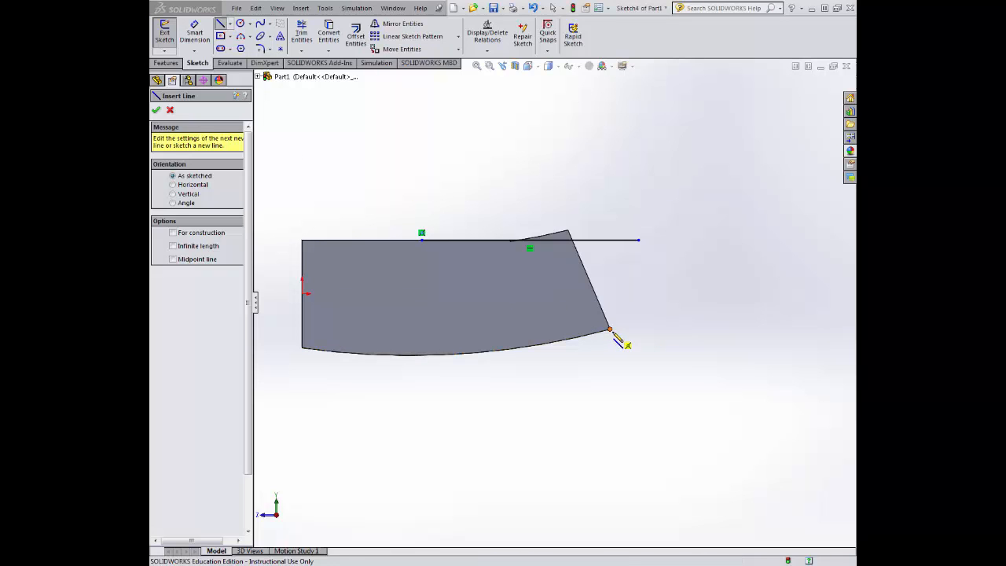
- Draw a diagonal line about 71 mm long from the slanted end's lower corner up across the horizontal line, ending above the body
click(610, 329)
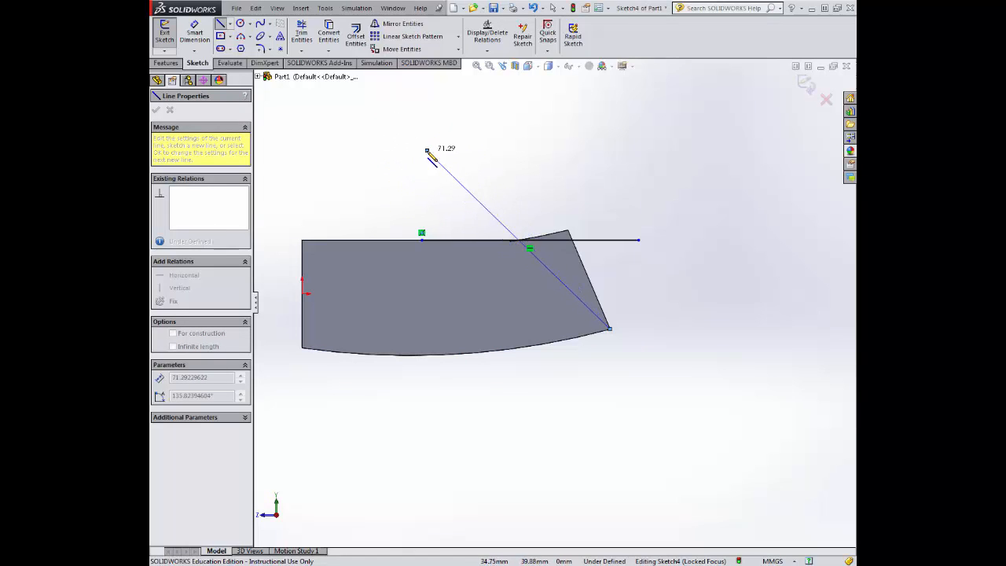
click(431, 150)
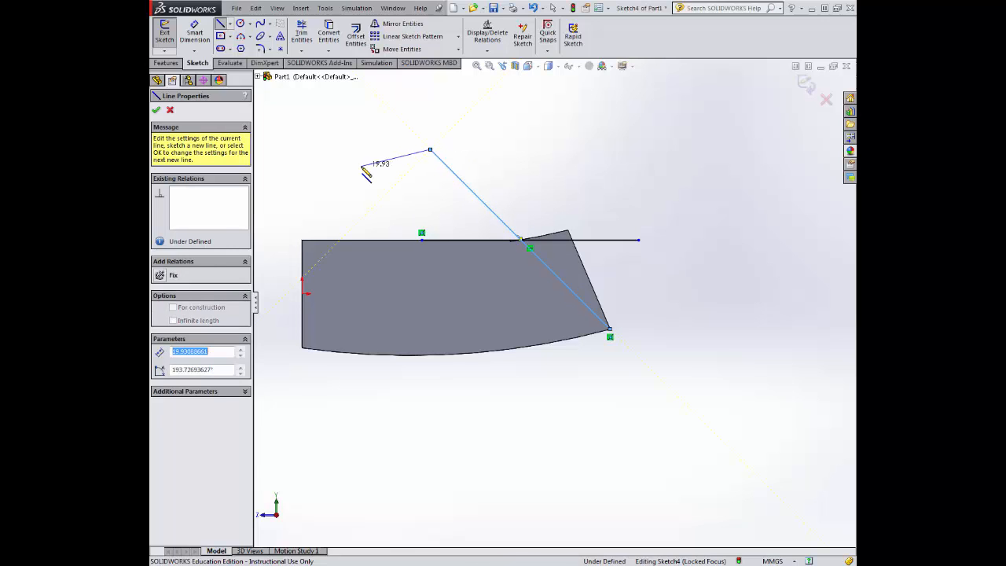
key(Escape)
- Trim the diagonal line's part above the horizontal line and the horizontal line's part beyond the diagonal, using Trim to closest
click(303, 29)
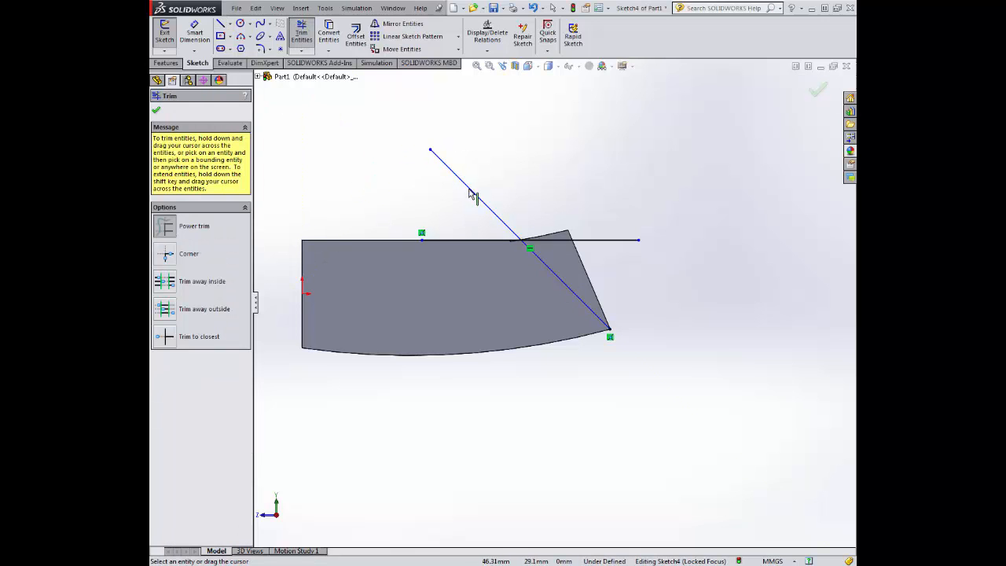
click(170, 338)
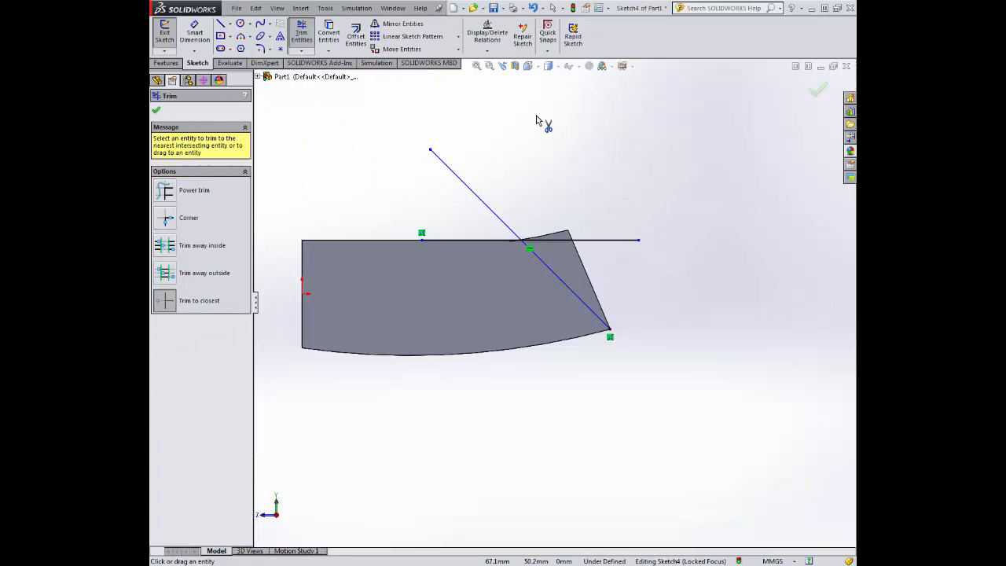
click(471, 190)
click(613, 244)
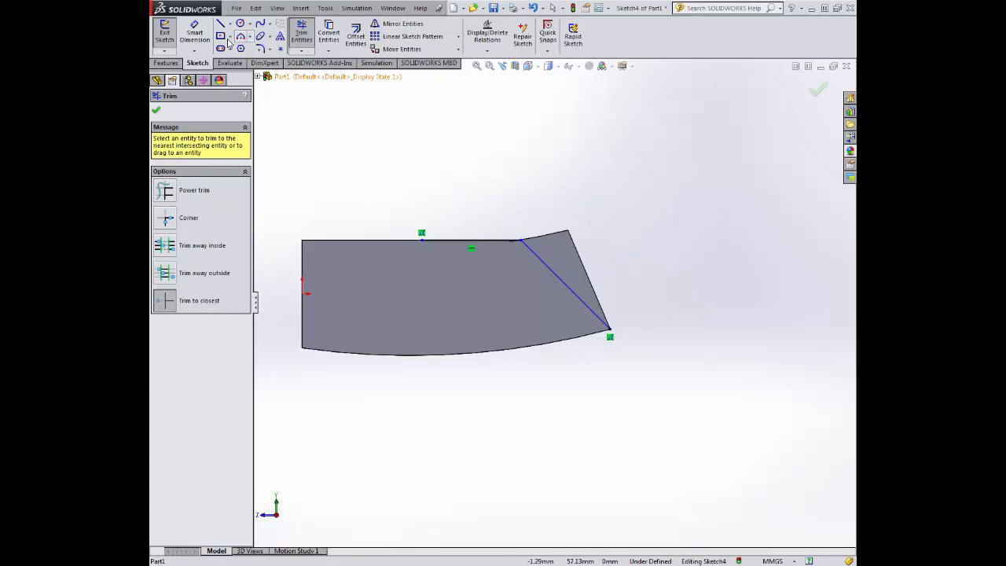
- Fillet the sketch corner between the horizontal and diagonal lines with a 16 mm radius
click(260, 49)
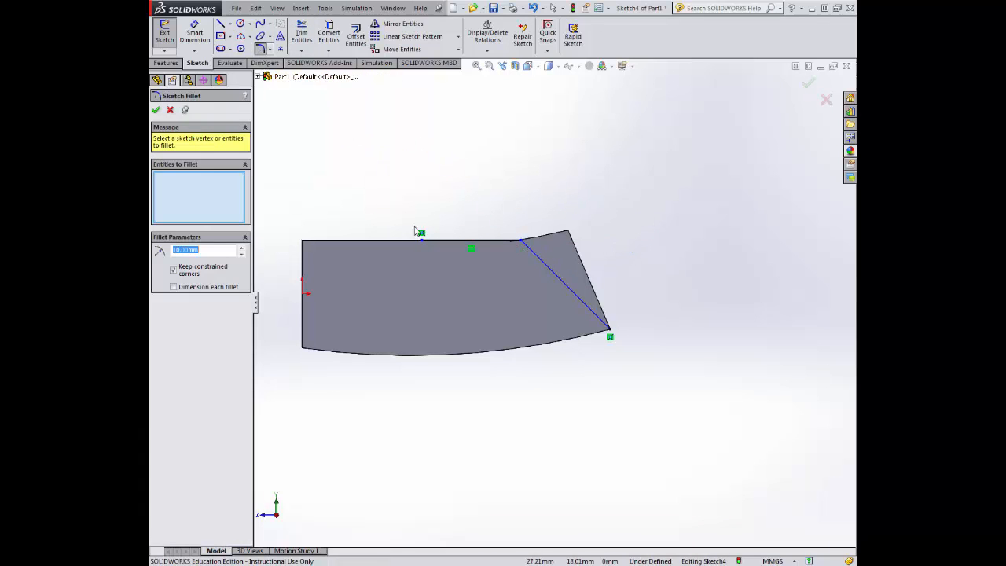
click(485, 242)
click(535, 262)
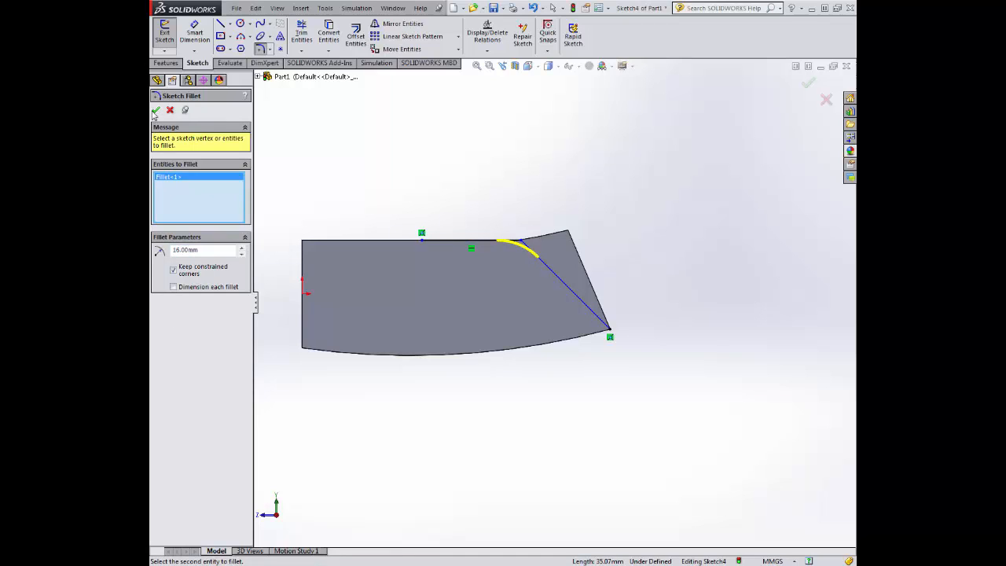
click(156, 111)
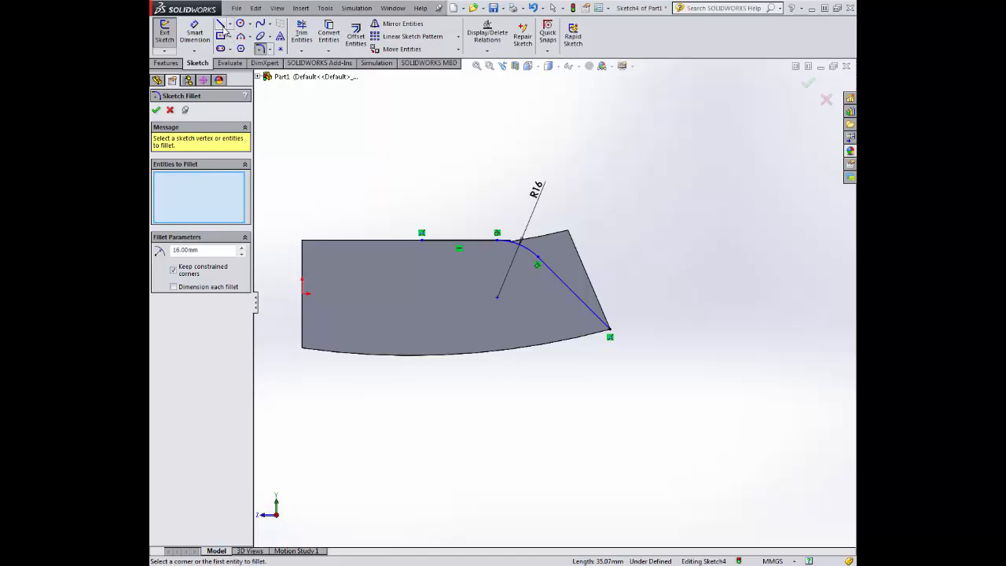
- Close the cut profile with three lines running outside the slanted end, from the horizontal line's free end to the body's lower corner
click(222, 25)
click(422, 239)
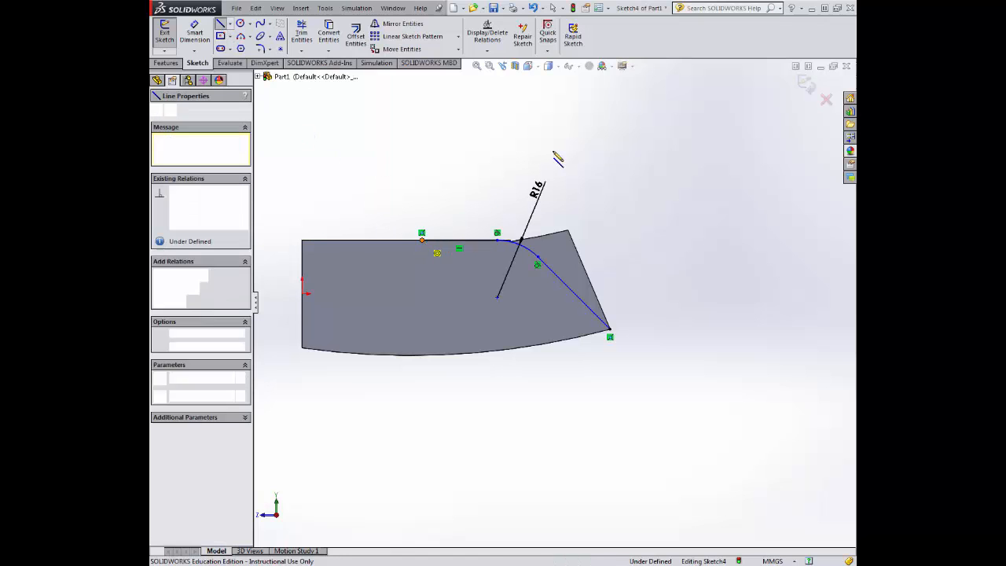
click(599, 139)
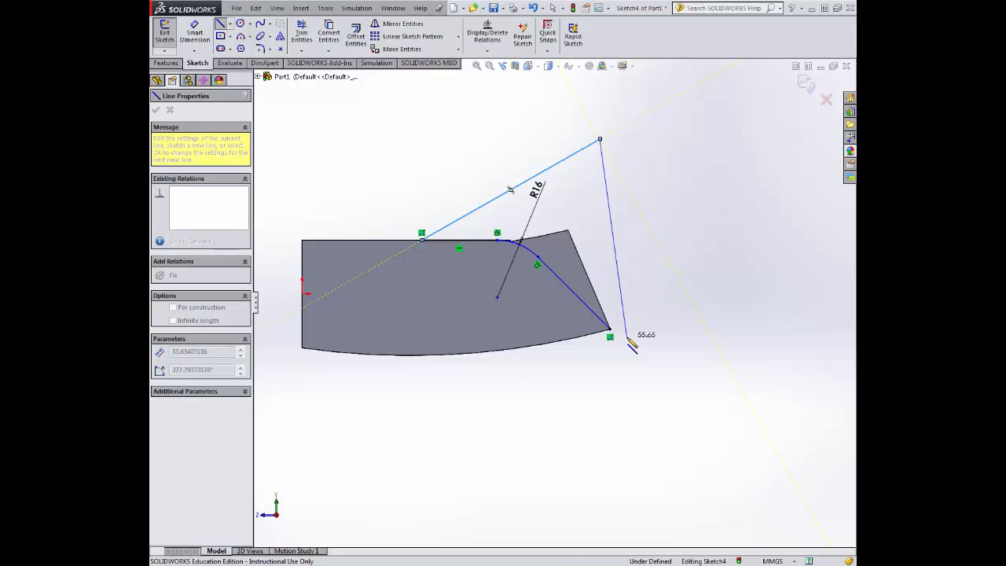
click(625, 339)
double_click(611, 330)
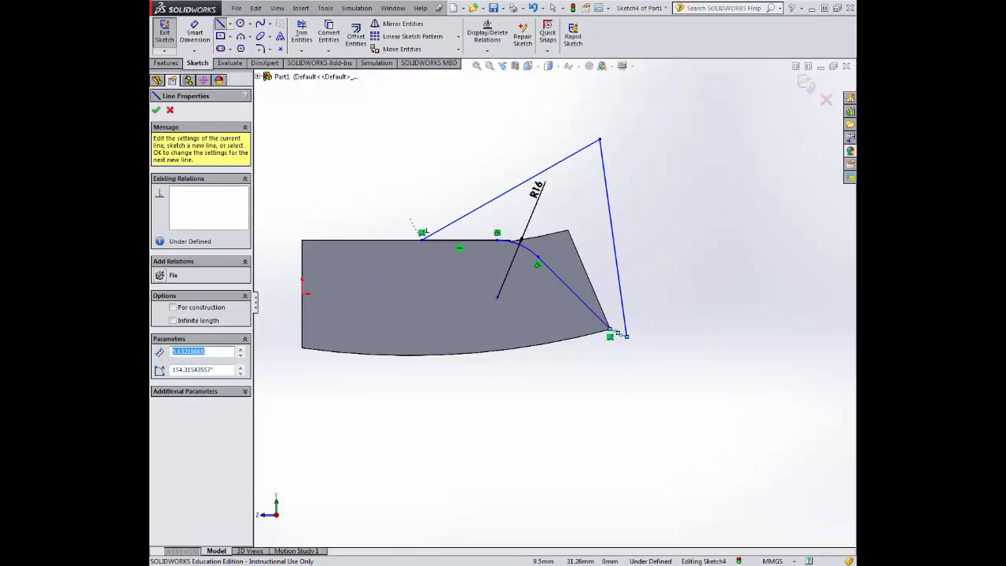
click(157, 111)
- Cut-extrude the closed profile through the slanted end of the body with a blind depth of 58 mm
click(166, 63)
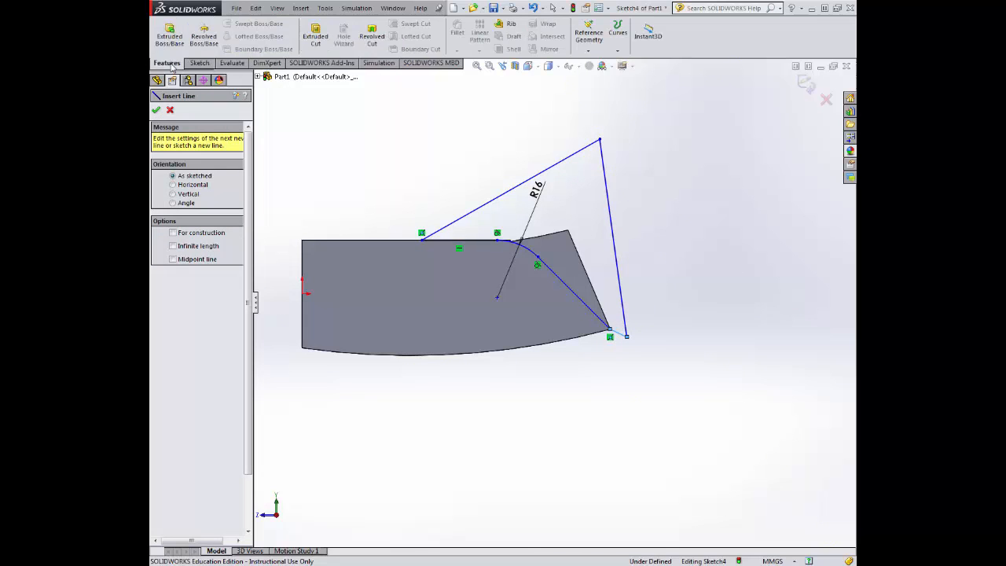
click(315, 36)
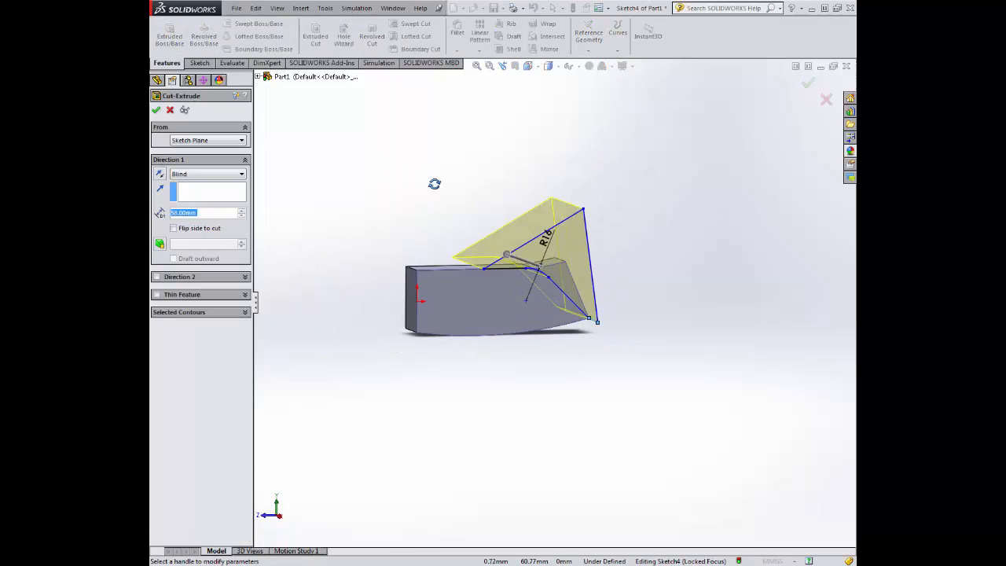
click(156, 111)
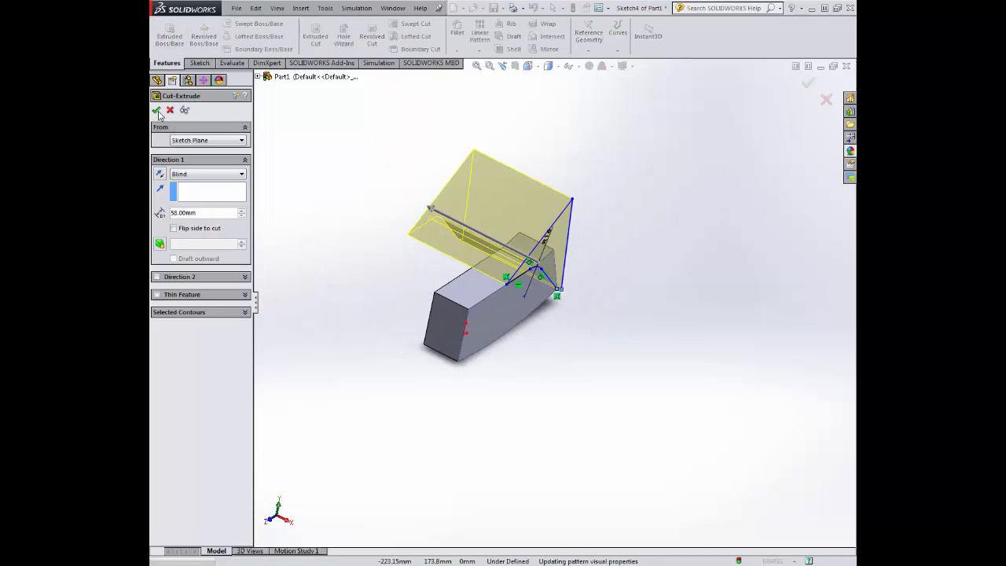
- Sketch on the body's flat rectangular end face, convert the face's edges into sketch entities and exit the sketch
middle_drag(523, 246, 534, 222)
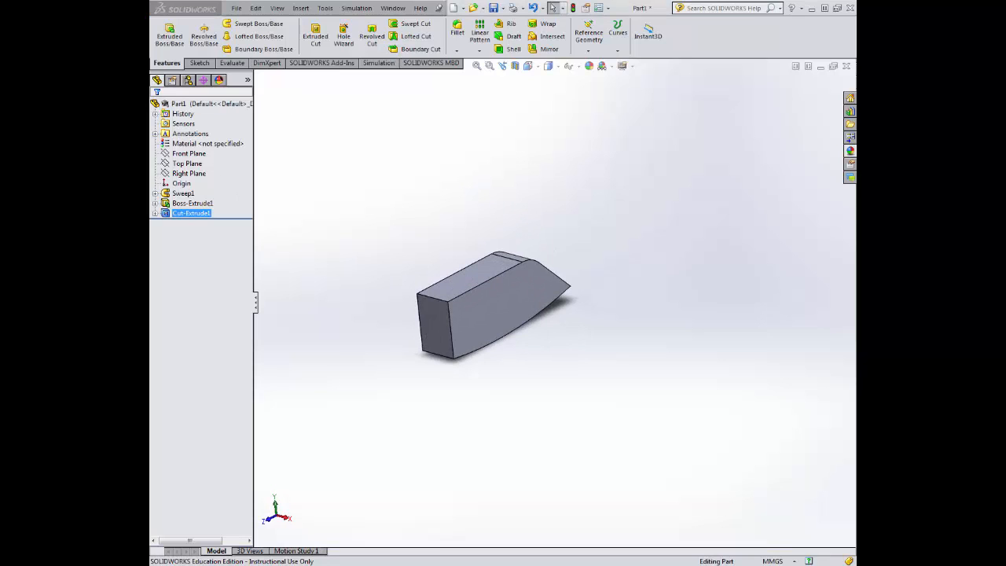
click(200, 63)
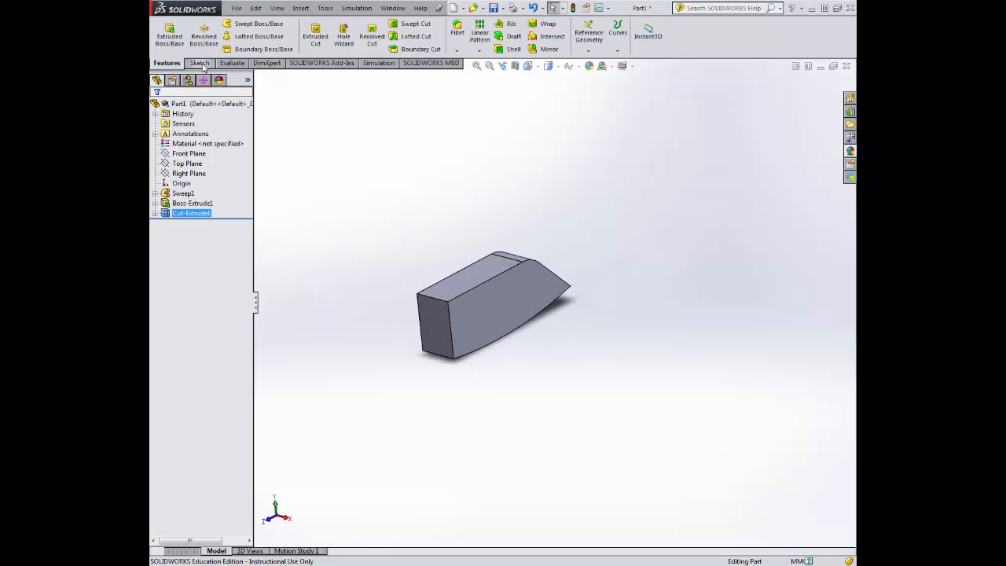
click(430, 312)
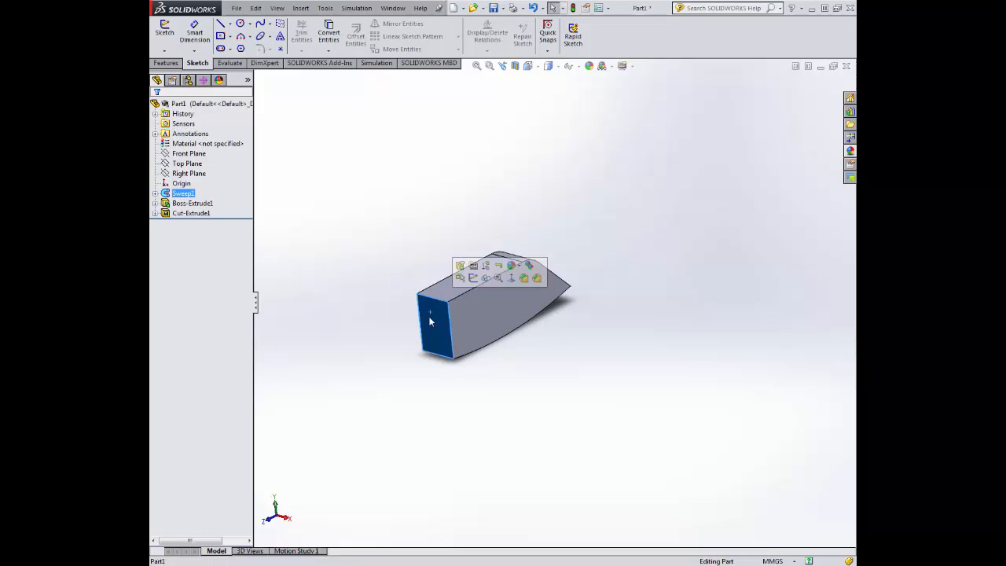
click(163, 31)
click(329, 35)
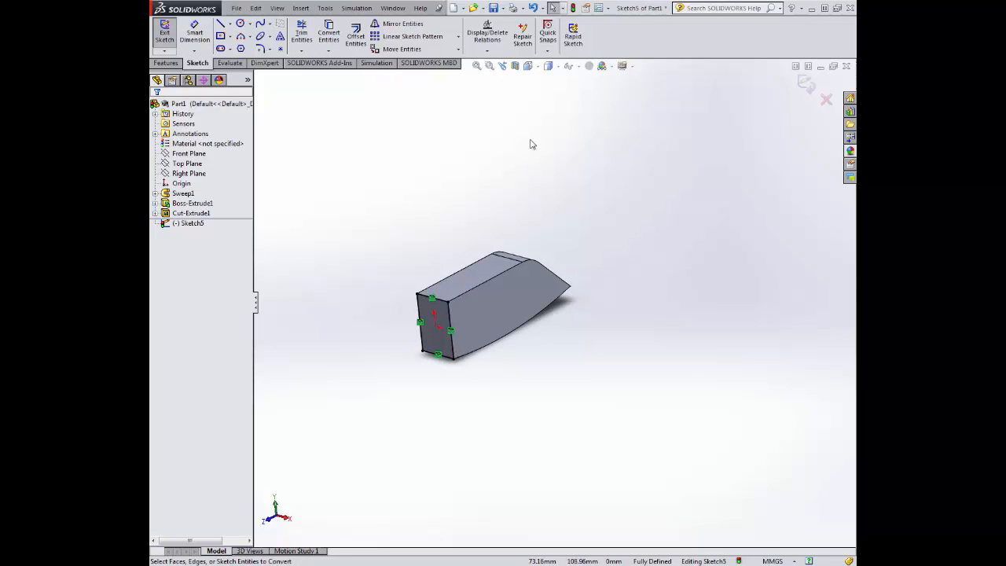
click(165, 33)
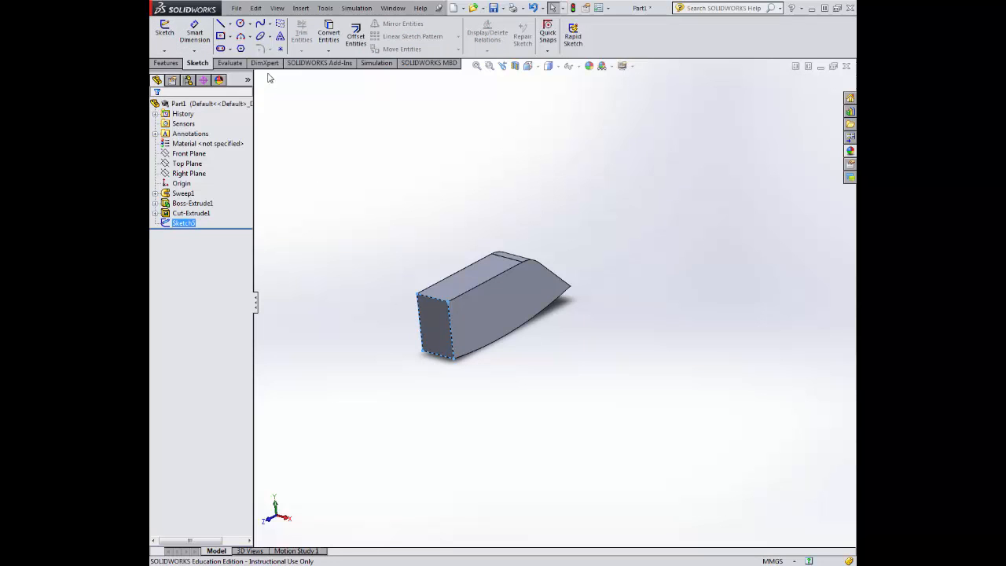
click(164, 31)
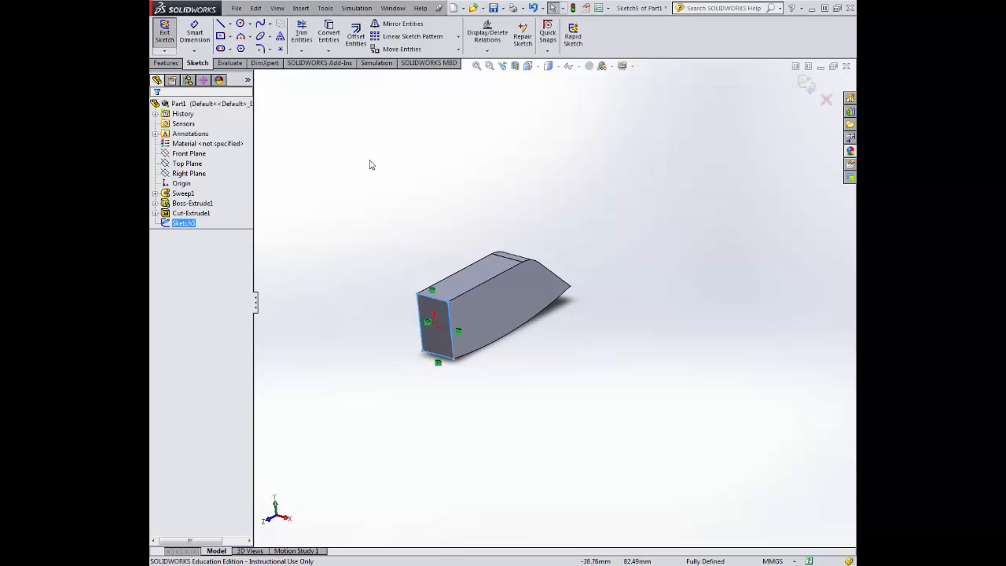
click(165, 33)
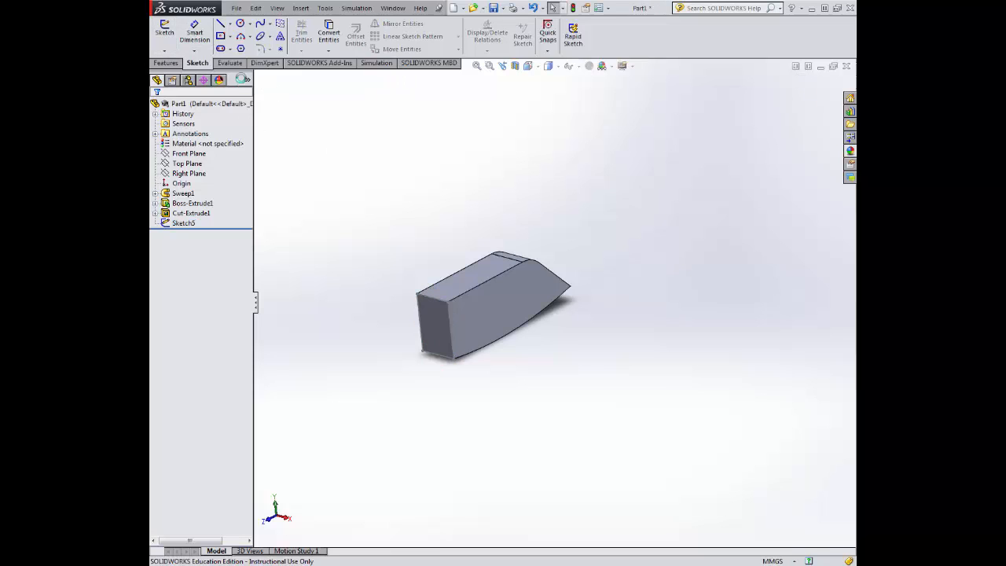
- Start a new sketch on the Right Plane and switch to the Right view
click(187, 44)
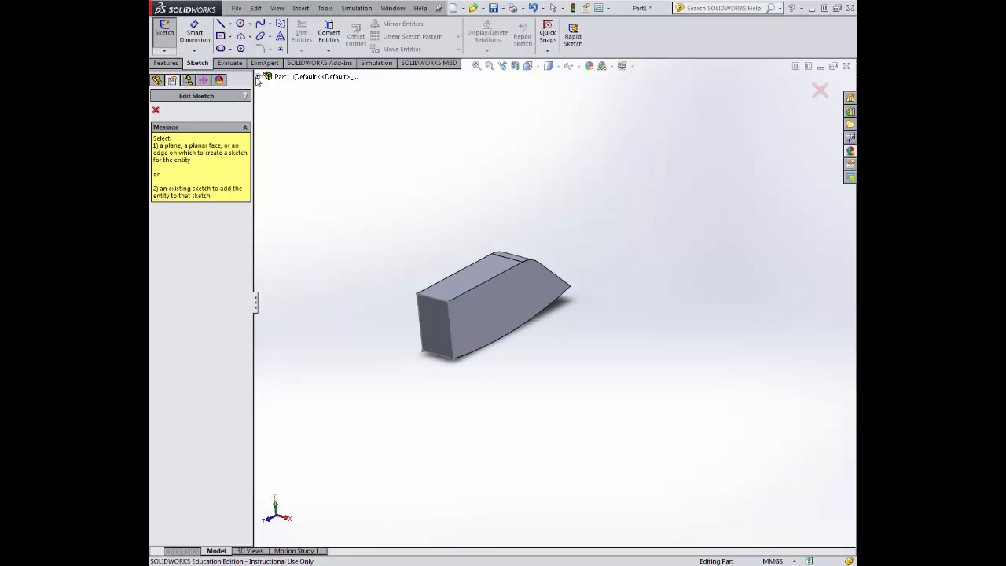
click(257, 77)
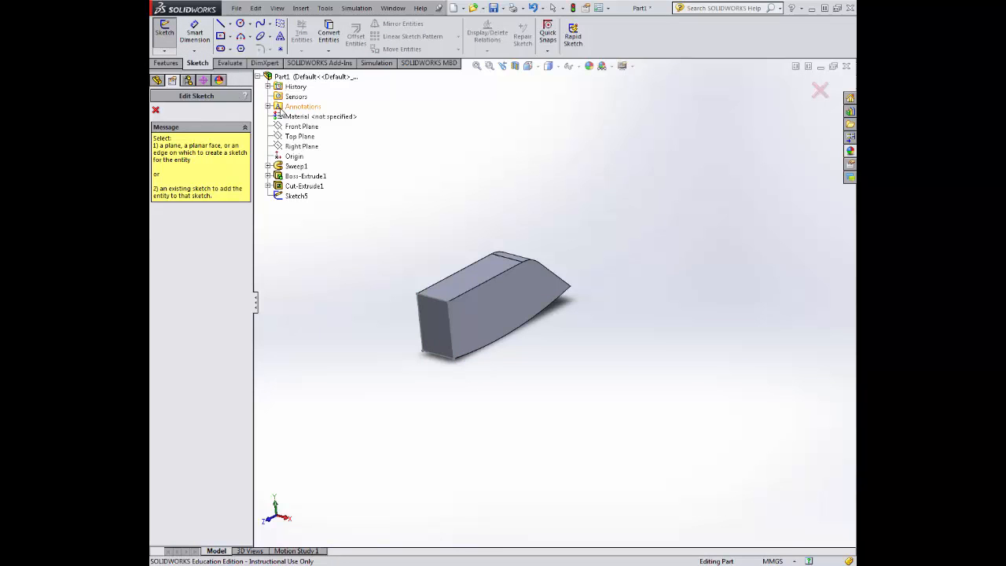
click(295, 147)
click(538, 67)
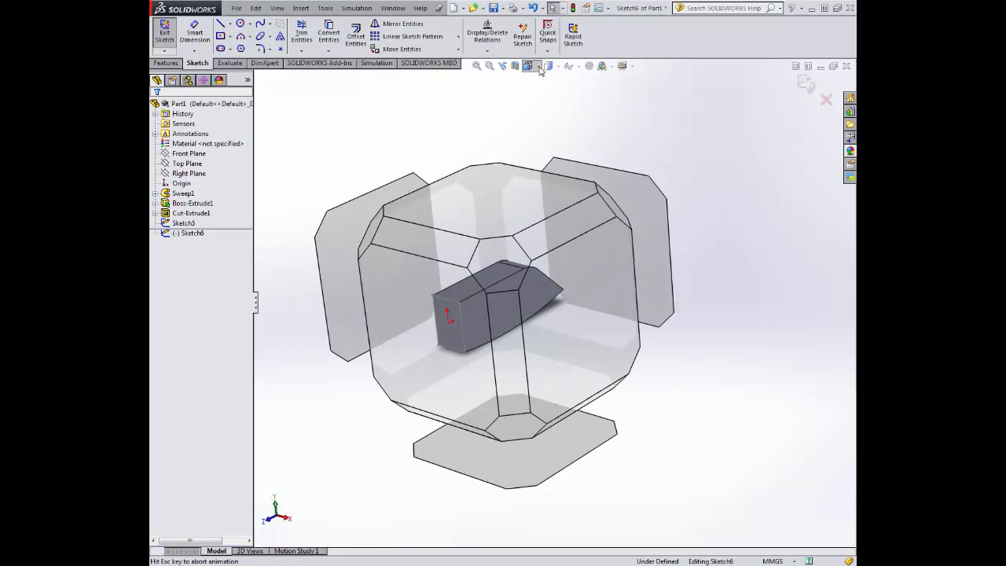
click(581, 124)
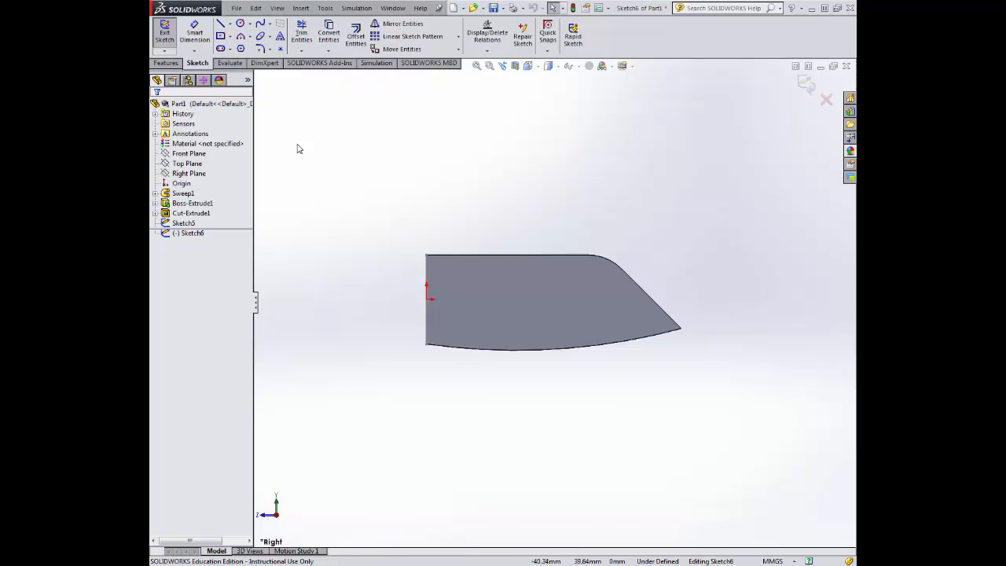
- Draw a horizontal centerline about 45 mm long outward from the lower corner of the body's flat end
click(240, 37)
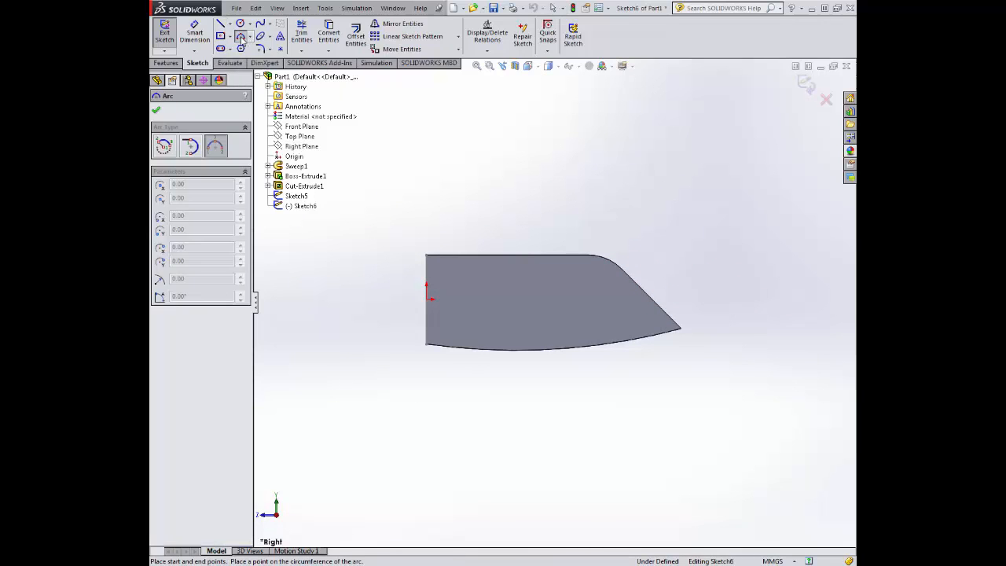
click(230, 23)
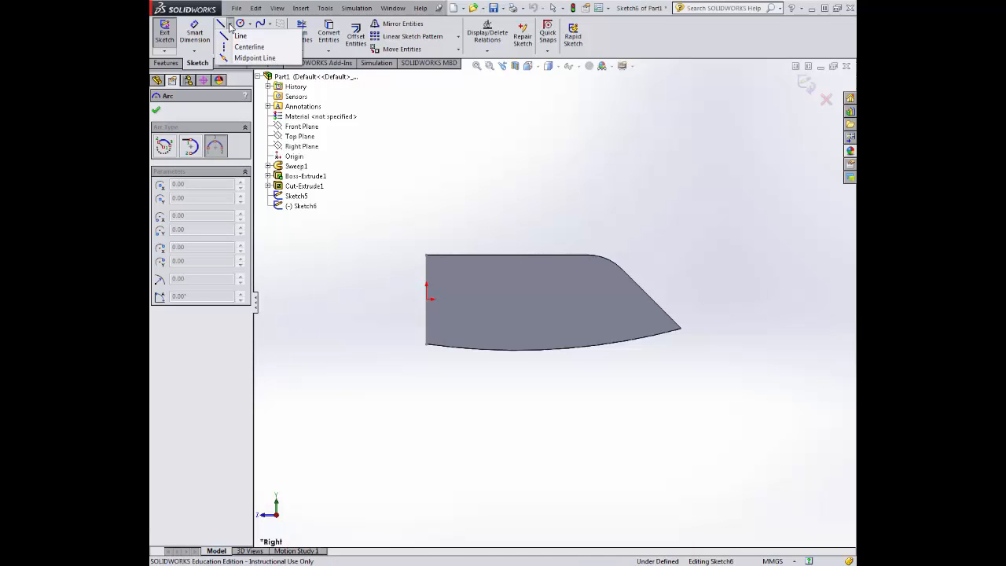
click(232, 47)
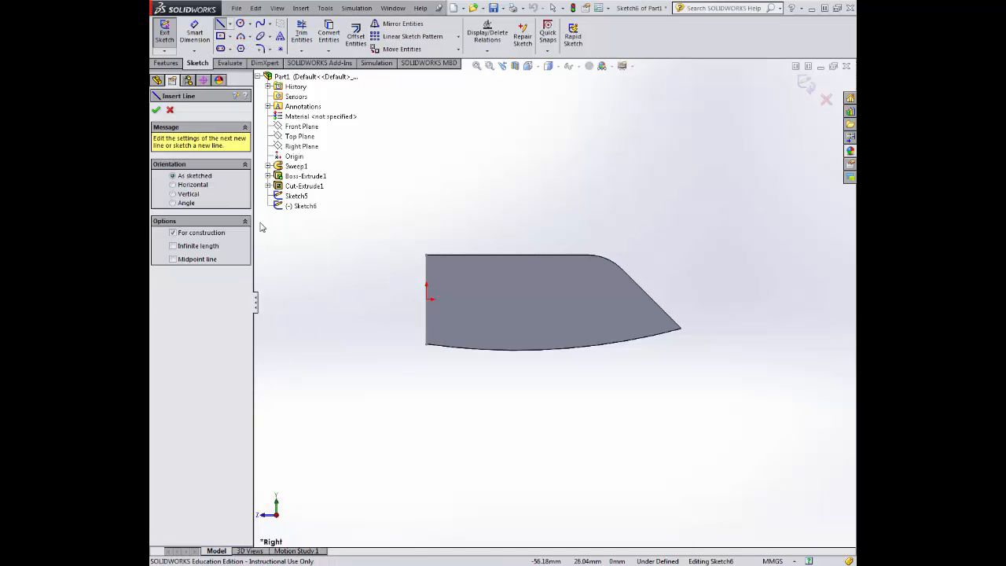
click(426, 344)
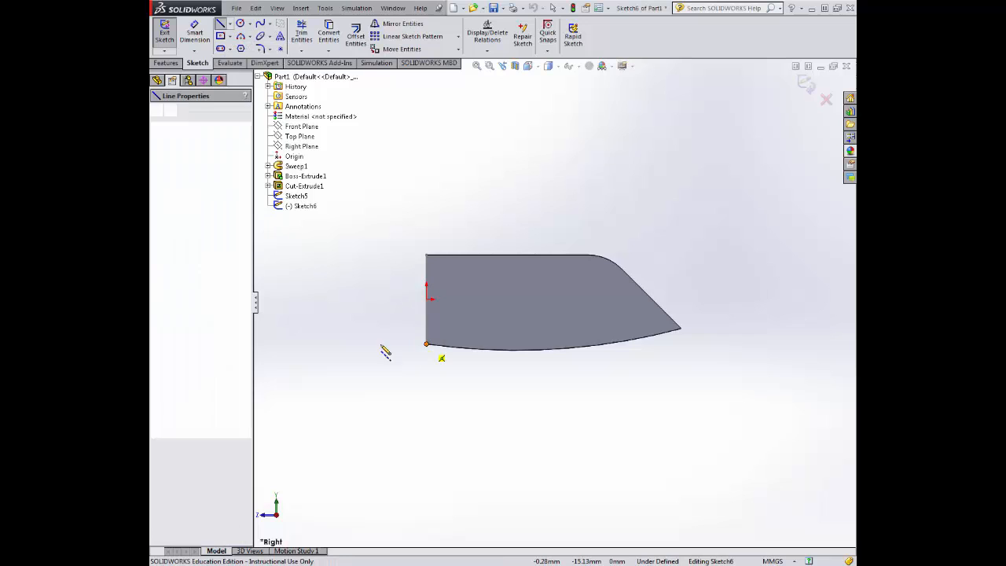
double_click(292, 343)
scroll(433, 424, up, 4)
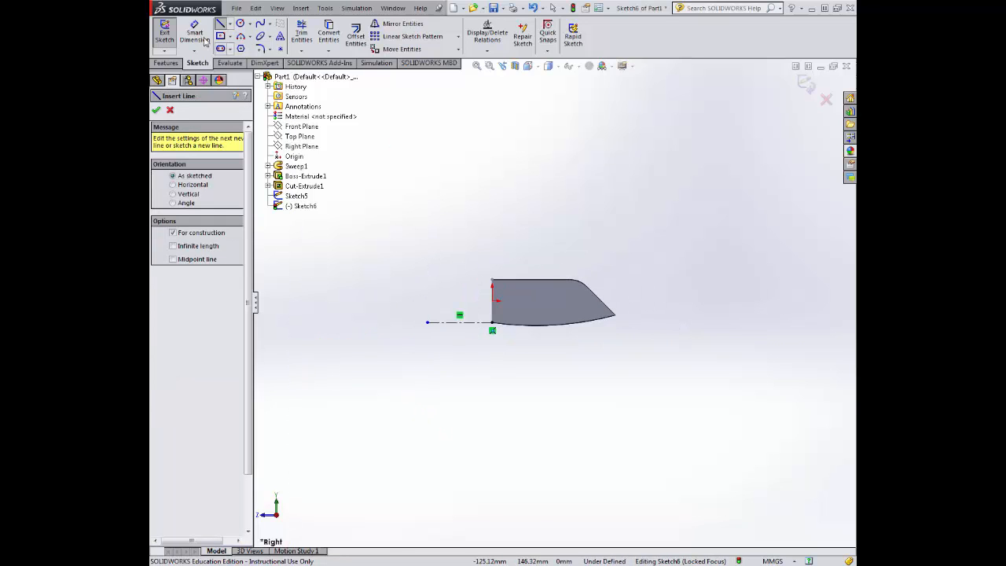
- Dimension the horizontal centerline's length to 65 mm
click(196, 36)
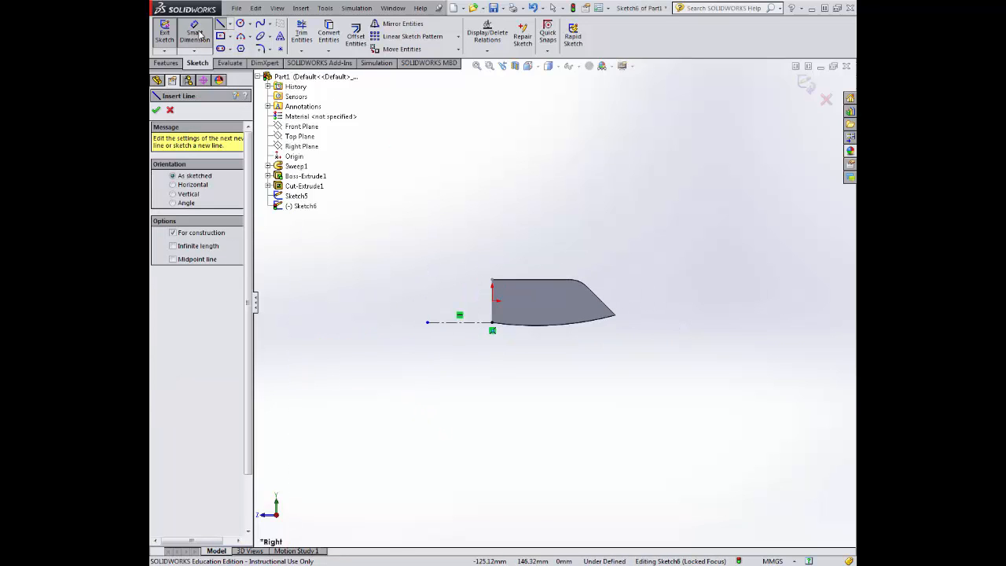
click(462, 323)
click(407, 255)
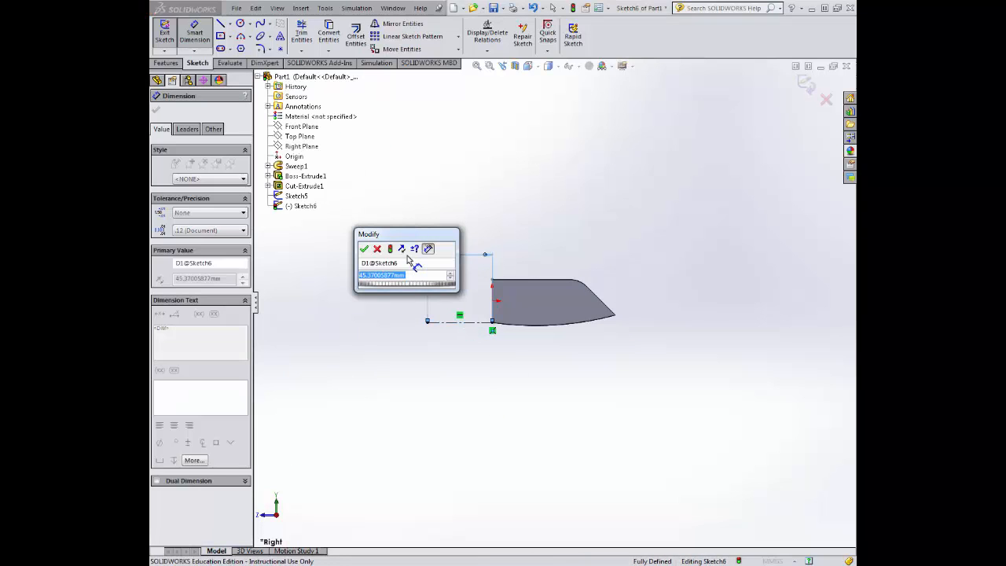
text(65)
key(Return)
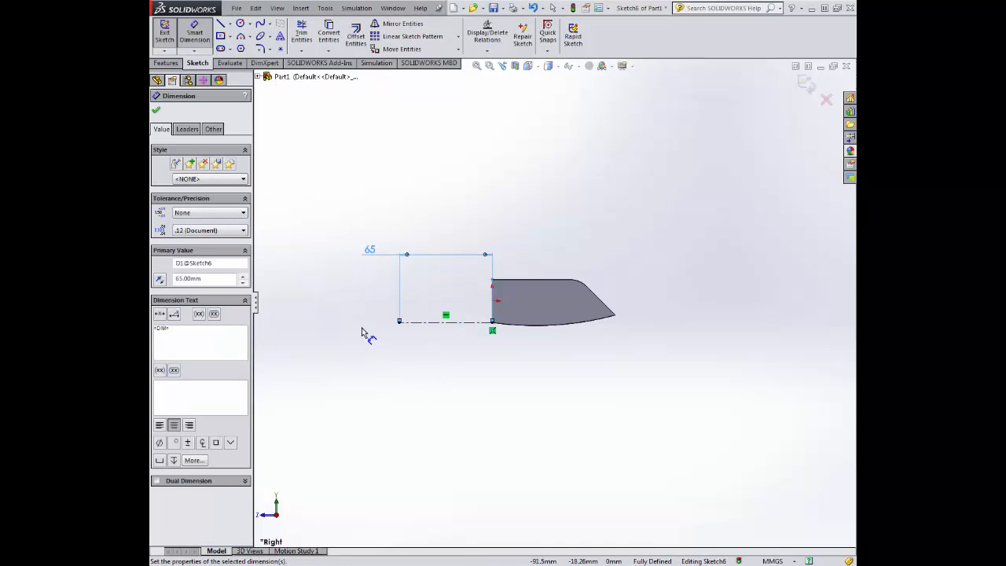
- Draw a vertical centerline about 21 mm long downward from the horizontal centerline's outer end
click(230, 23)
click(245, 45)
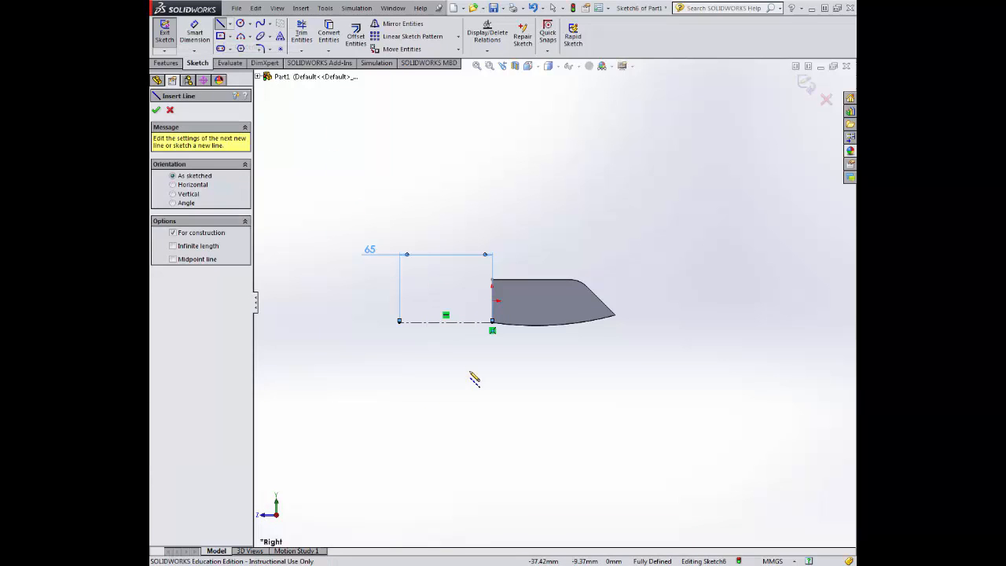
drag(399, 323, 399, 350)
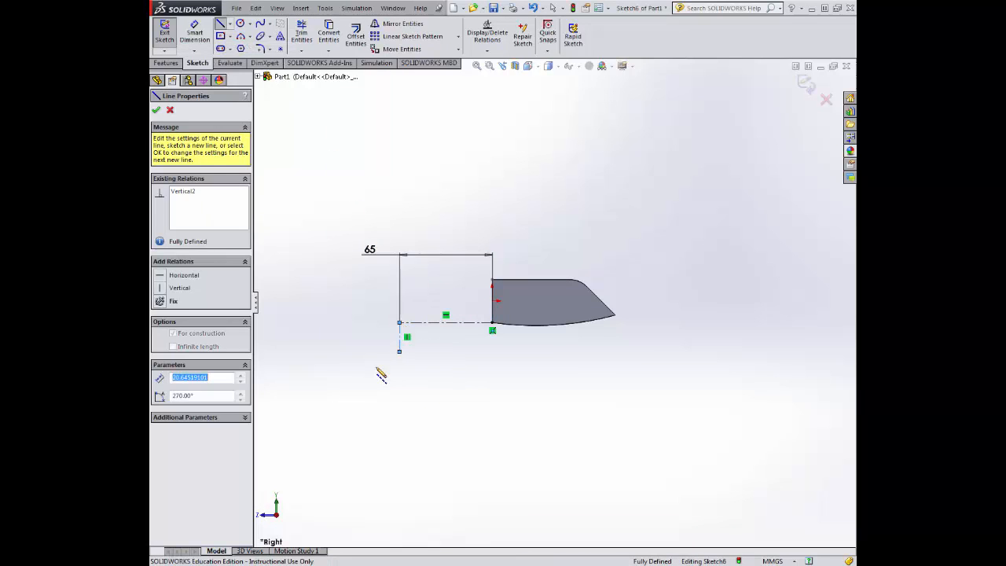
- Dimension the vertical centerline's length to 7.5 mm
click(194, 33)
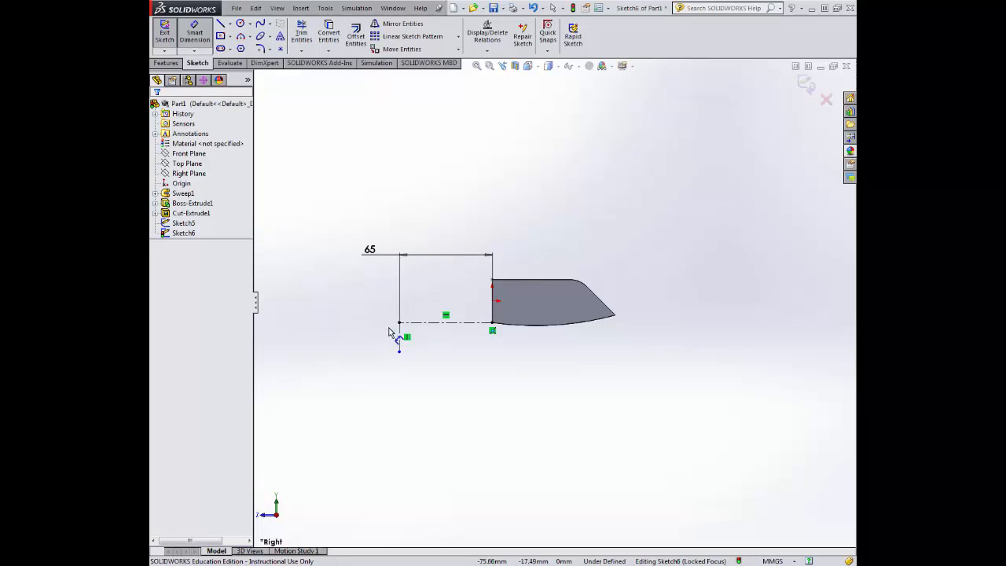
click(399, 336)
click(343, 336)
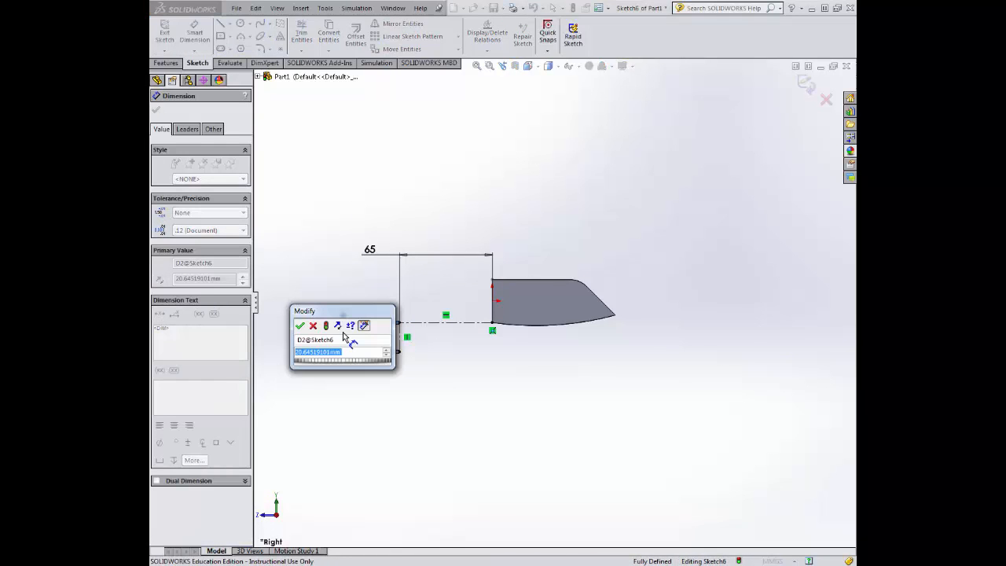
text(7.5)
key(Return)
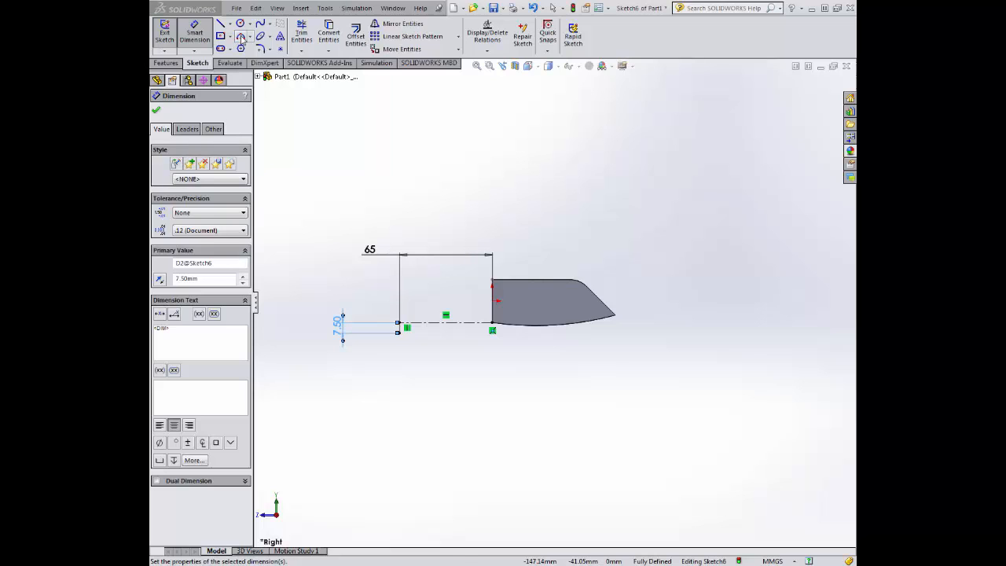
- Draw a 120 mm radius three-point arc from the body's lower corner to the vertical centerline's lower end, and exit the sketch
click(240, 37)
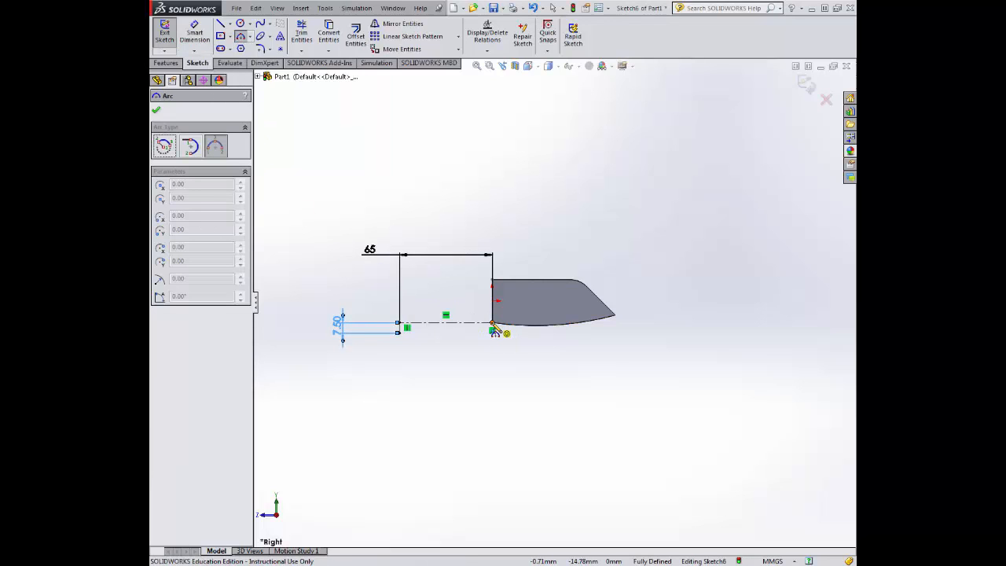
click(493, 328)
click(406, 326)
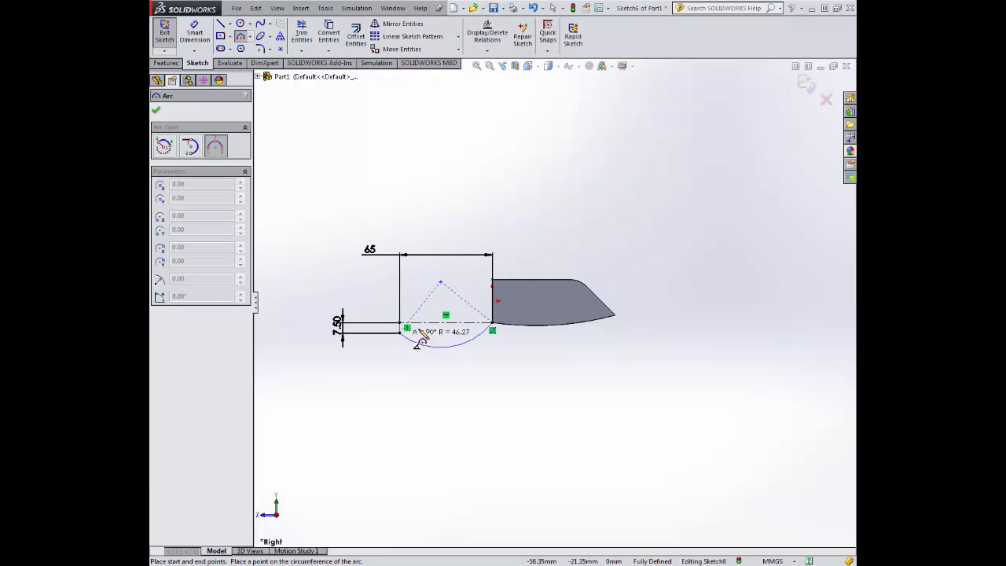
click(424, 314)
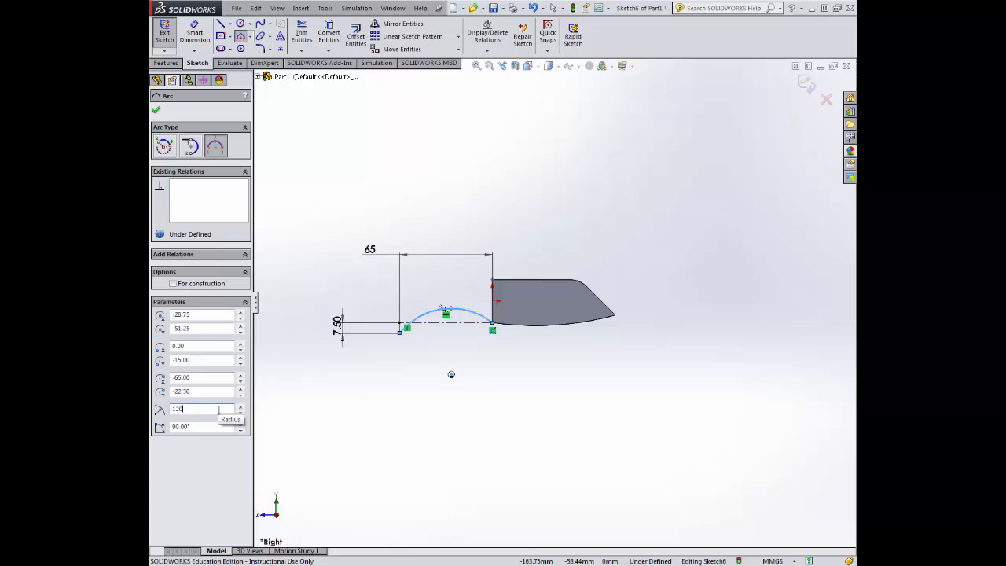
key(Return)
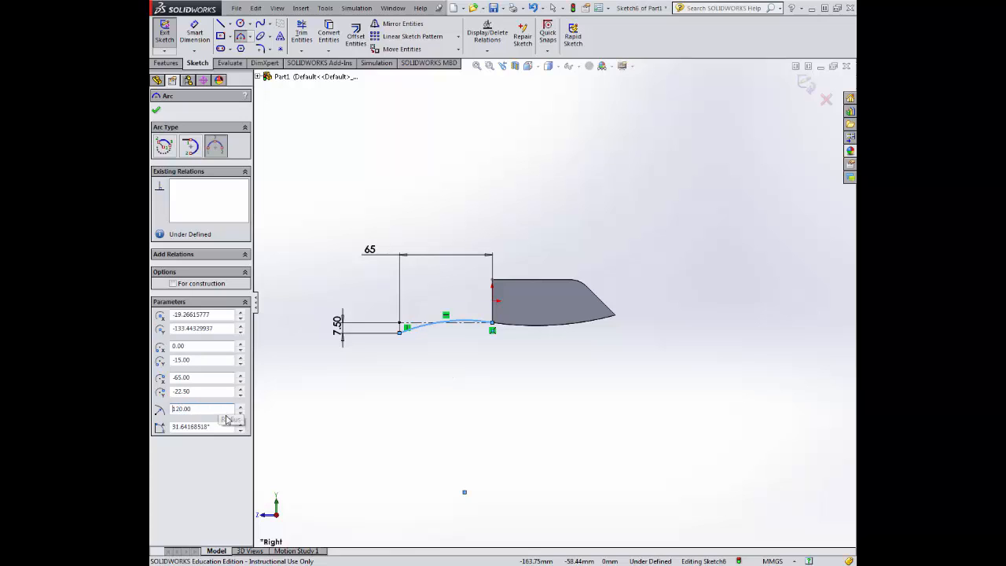
click(156, 112)
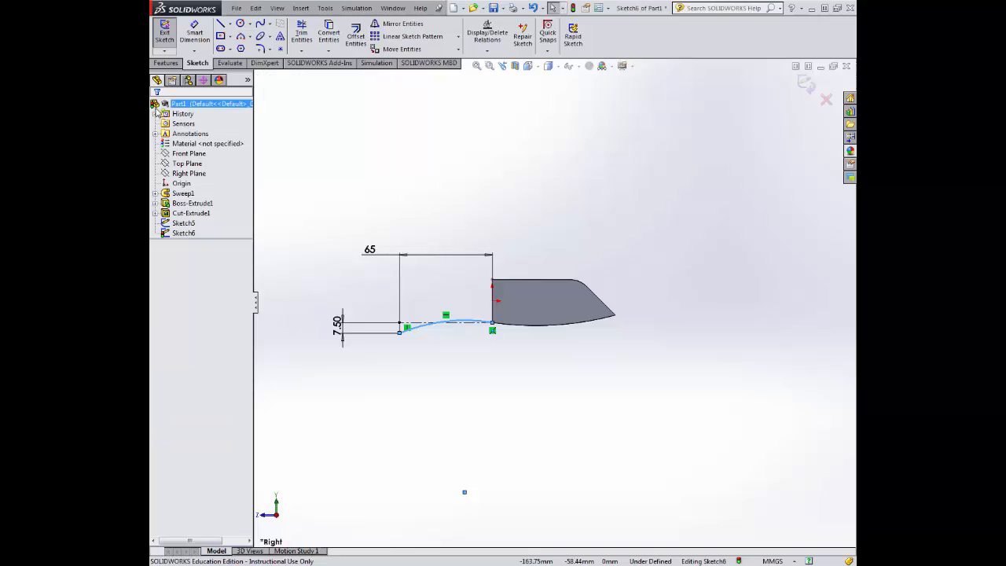
click(164, 32)
- Create a swept boss from the rectangular profile on the flat end face along the 120 mm arc
middle_drag(331, 189, 394, 234)
scroll(633, 396, down, 1)
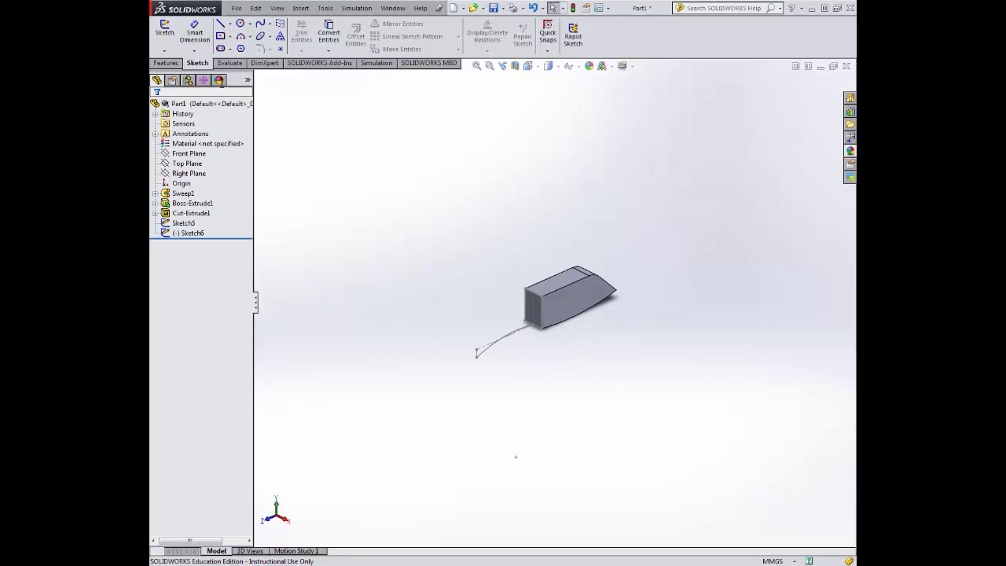
click(167, 62)
click(250, 23)
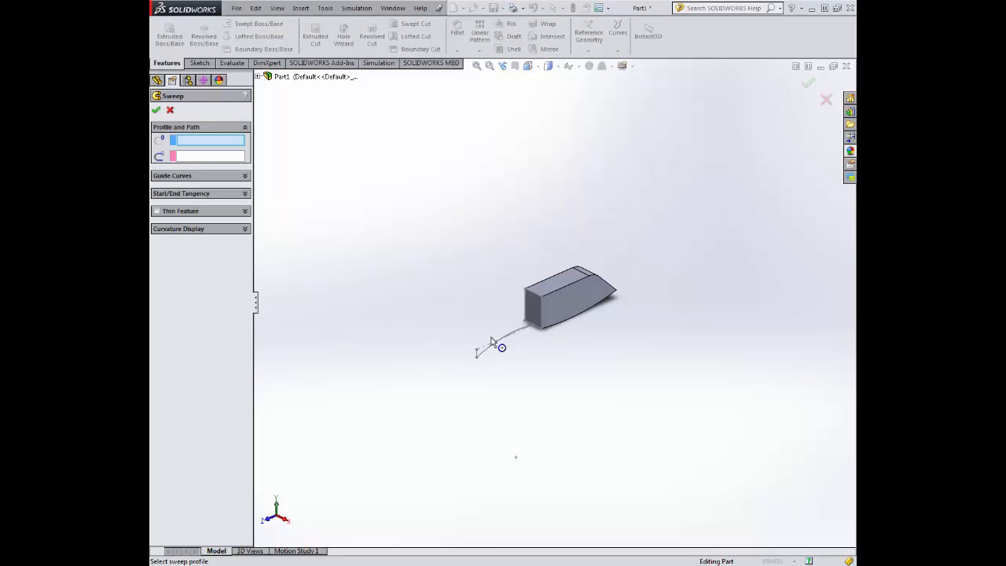
scroll(475, 319, down, 3)
click(605, 319)
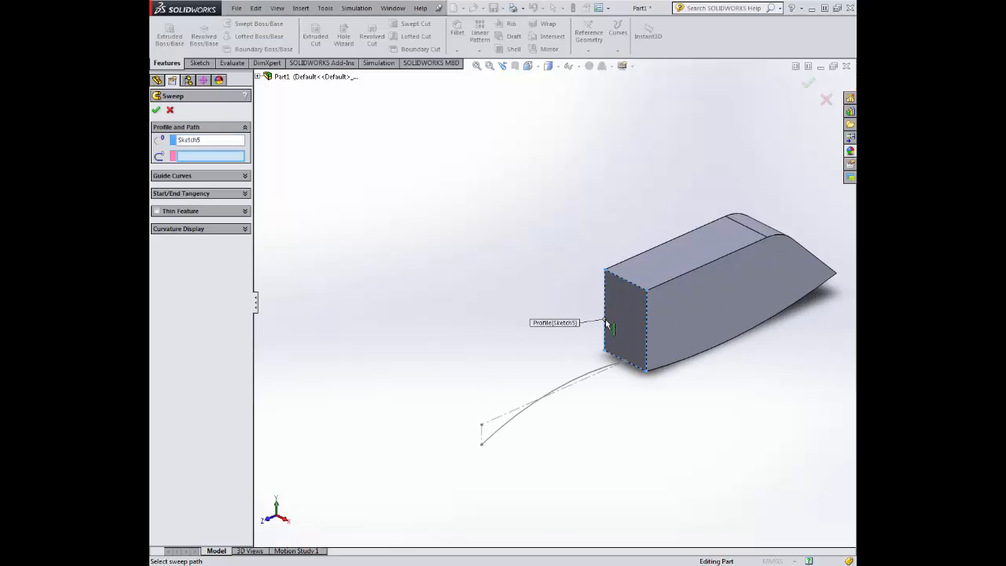
click(503, 431)
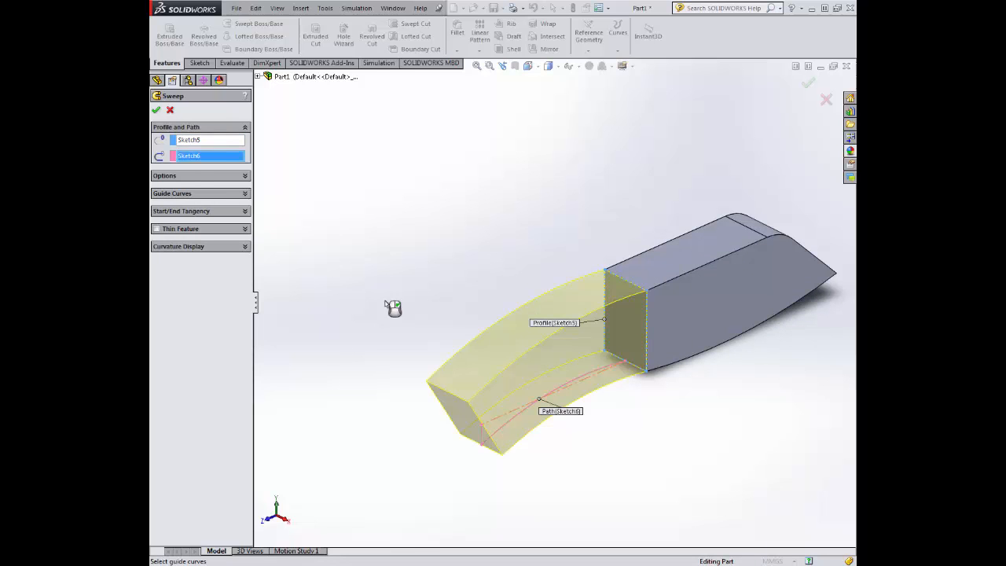
click(155, 110)
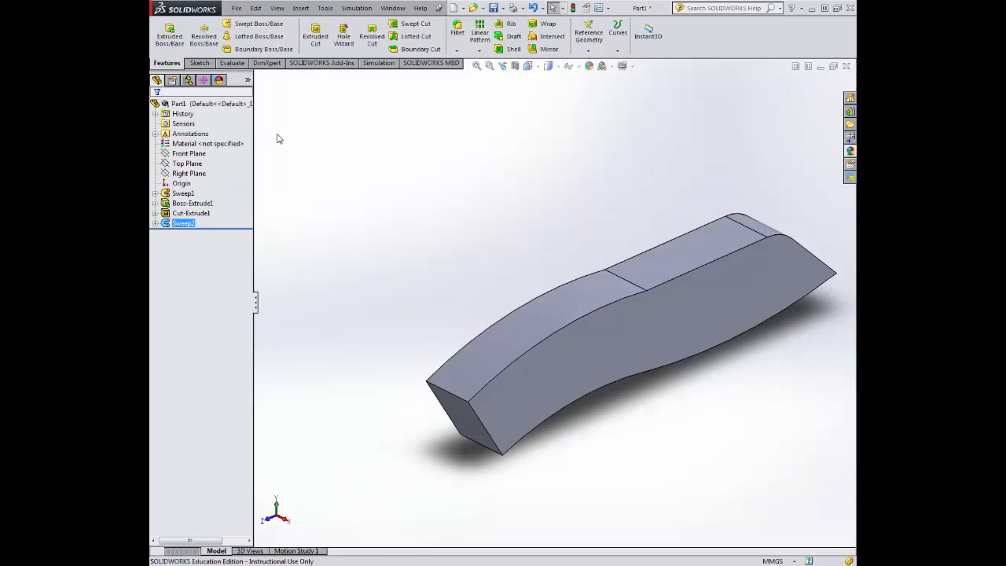
- Start a new sketch on the flat upper face of the extruded section and switch to the Top view
middle_drag(410, 241, 723, 433)
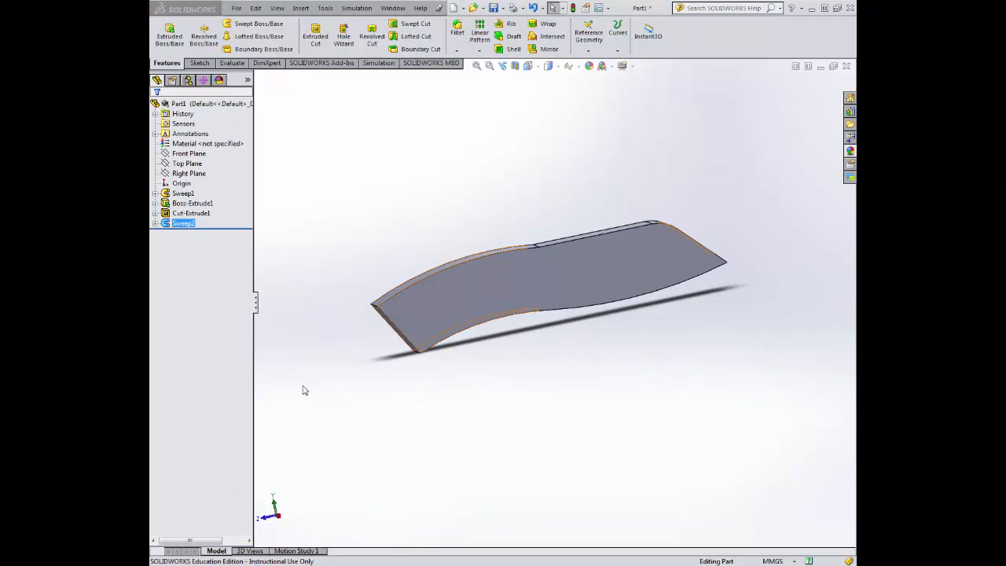
click(201, 63)
mouse_move(306, 153)
middle_down()
mouse_move(348, 229)
mouse_move(576, 314)
mouse_move(580, 269)
middle_up()
click(579, 269)
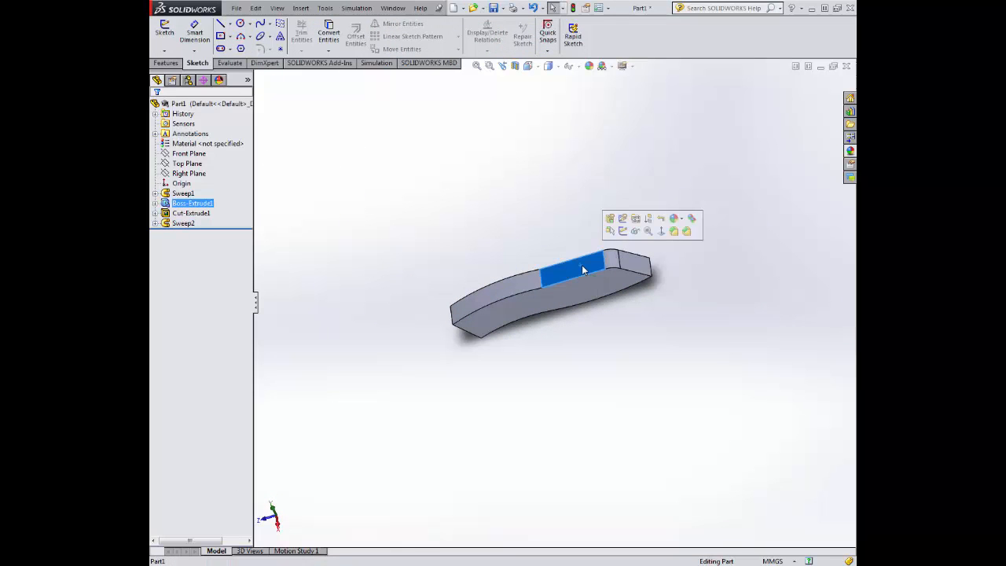
click(165, 32)
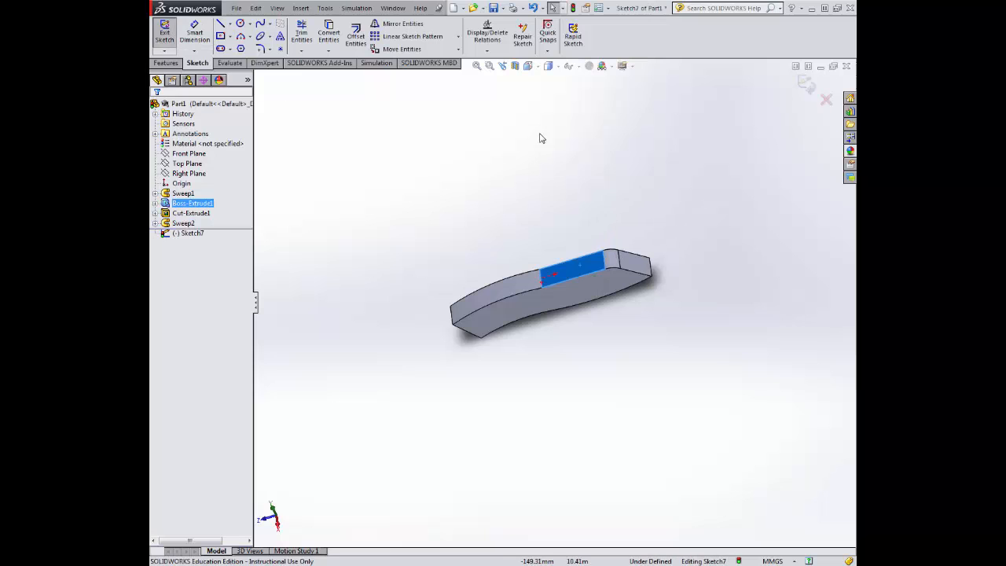
click(537, 69)
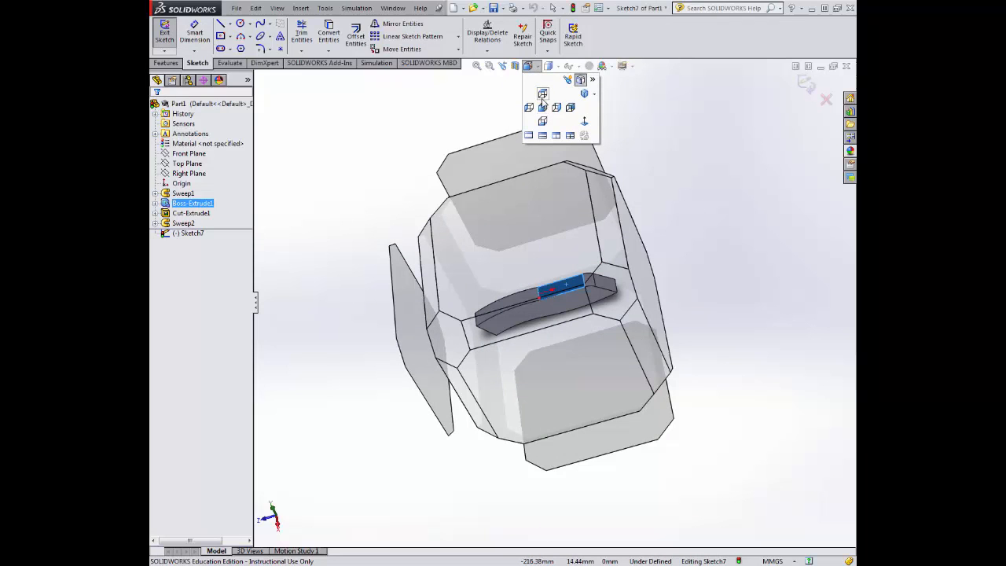
click(542, 94)
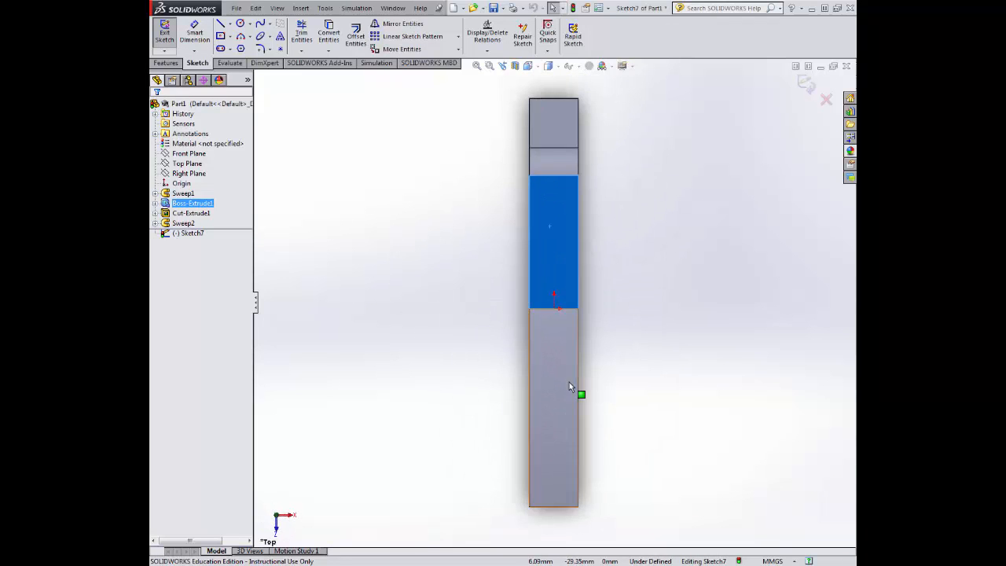
- Draw a corner rectangle about 48 by 112 mm extending past both sides and the outer end of the new swept section
click(230, 37)
click(236, 48)
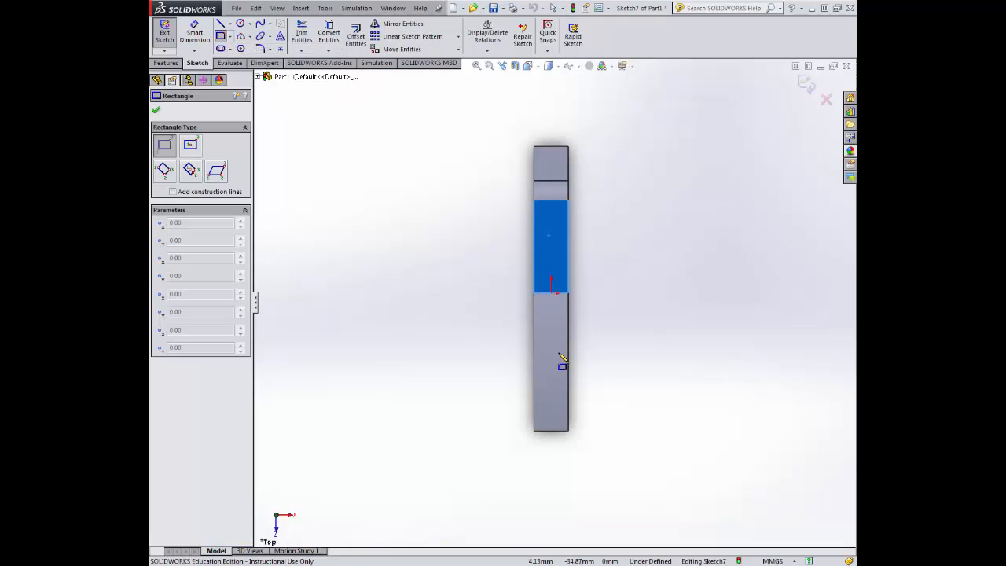
click(520, 259)
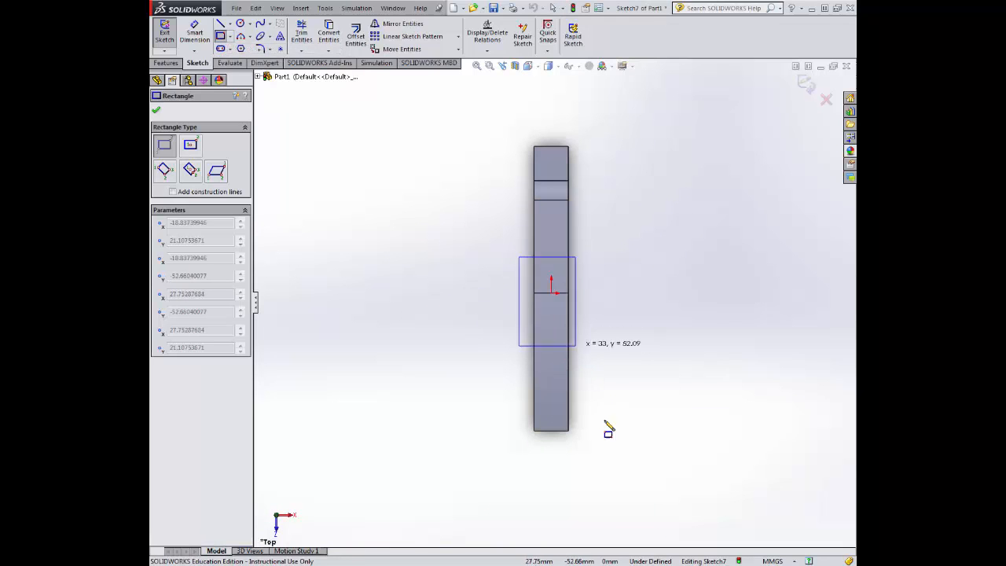
click(610, 448)
mouse_move(624, 443)
middle_down()
mouse_move(556, 288)
mouse_move(532, 366)
middle_up()
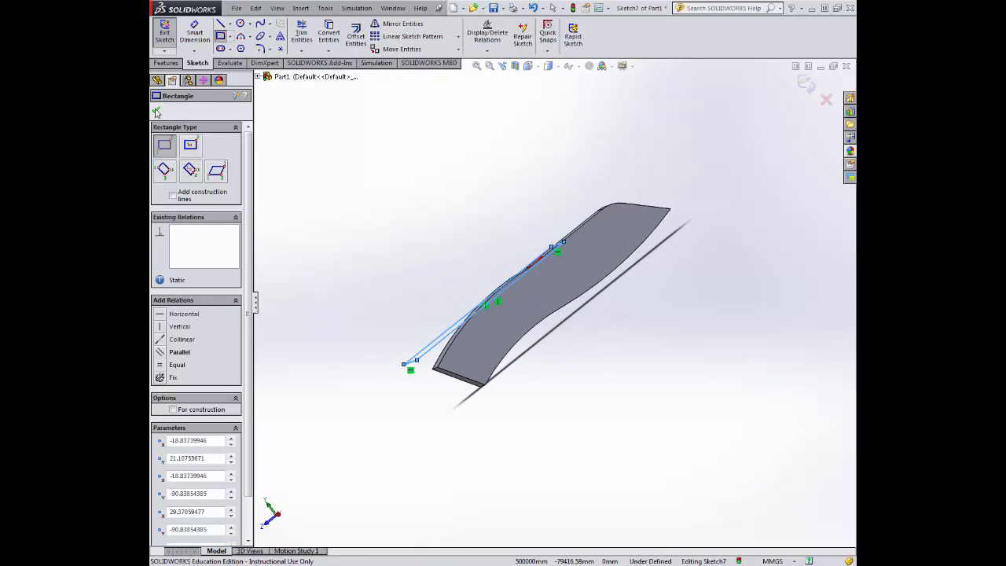
click(157, 111)
- Extrude-cut the rectangle 58 mm blind in the reversed direction, upward away from the flat upper face
click(165, 62)
click(315, 35)
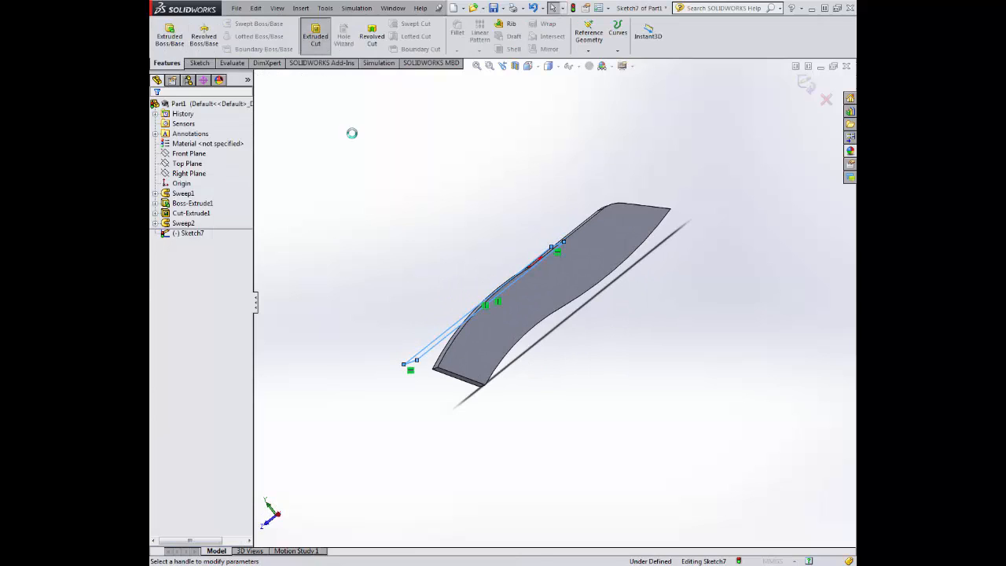
click(160, 175)
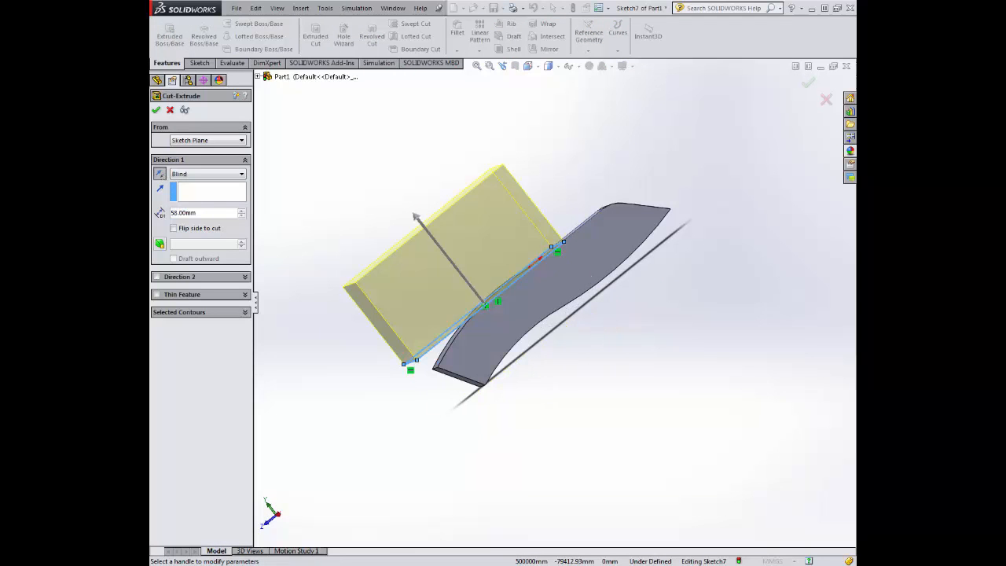
click(156, 111)
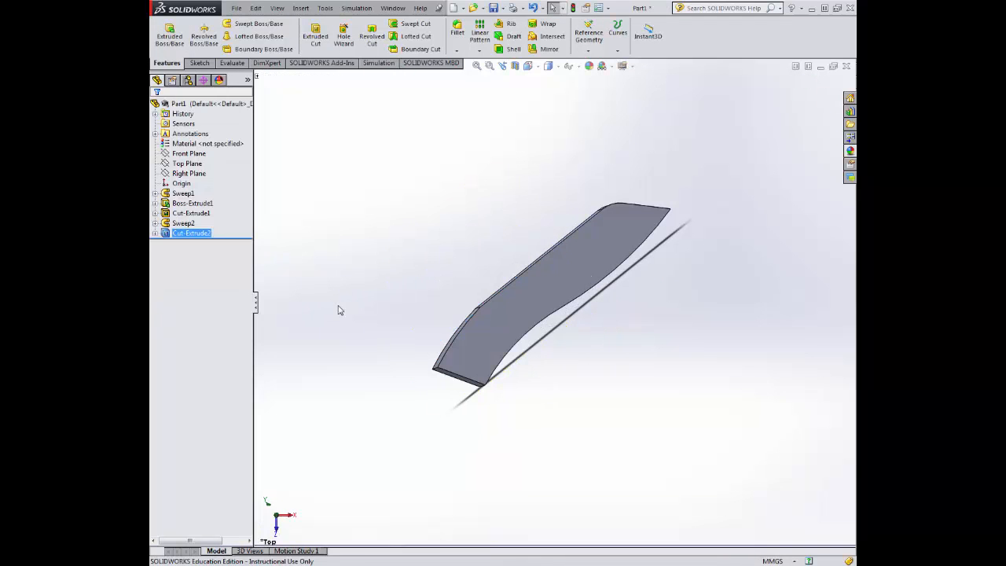
- Start a new sketch on the body's large side face and orient the view square to it with the flat edge up
middle_drag(337, 307, 419, 315)
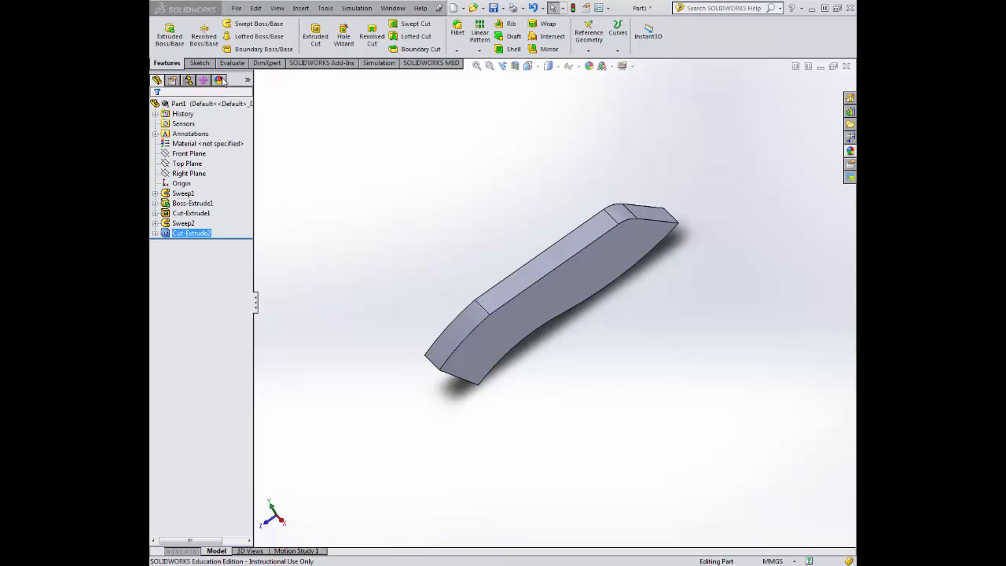
click(200, 63)
click(544, 293)
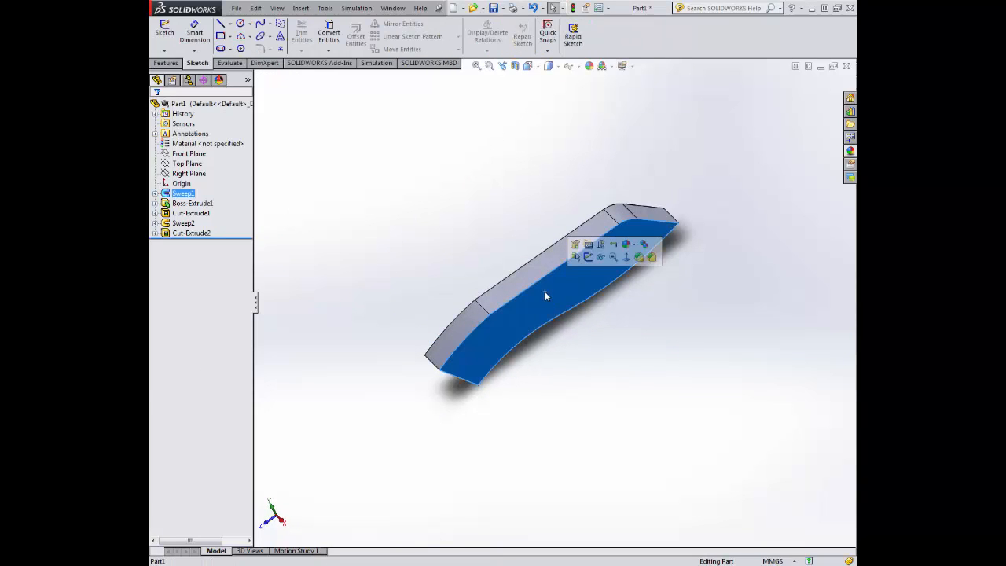
click(589, 256)
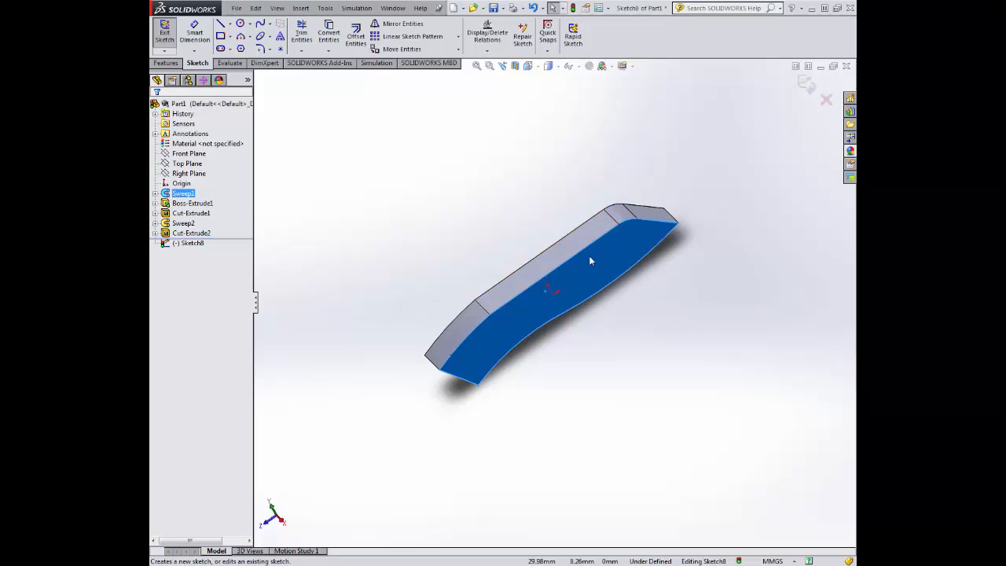
click(539, 68)
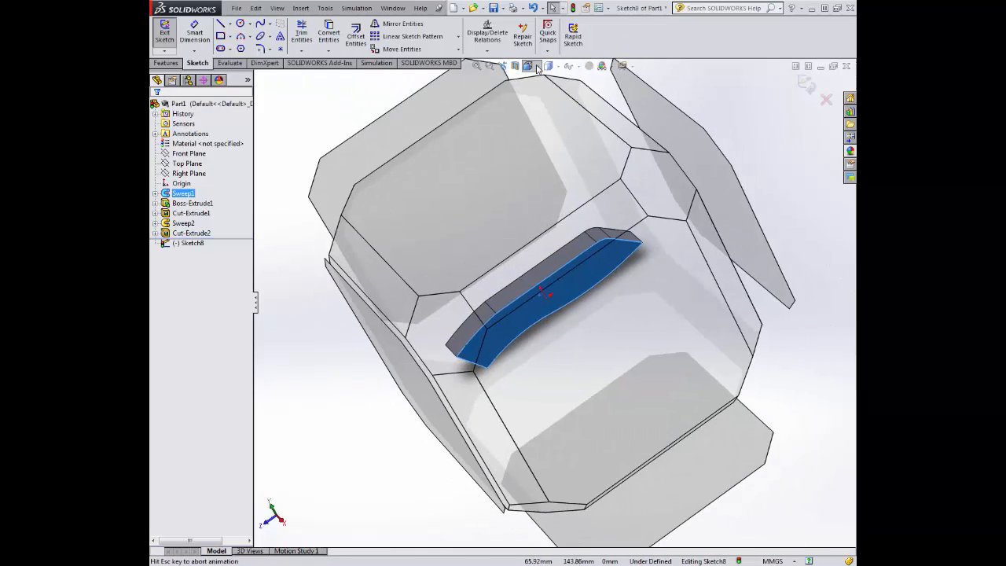
key(ctrl+8)
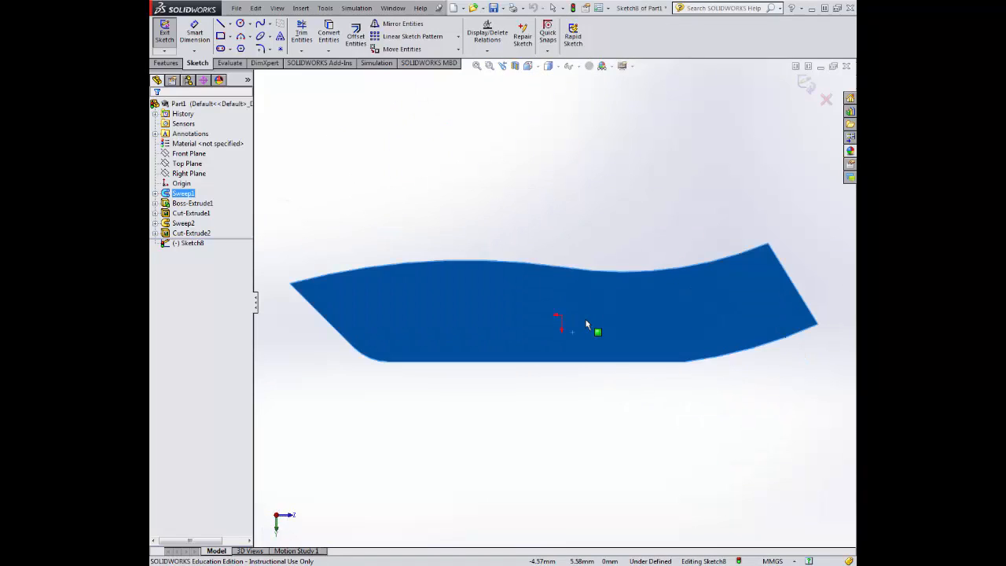
click(539, 69)
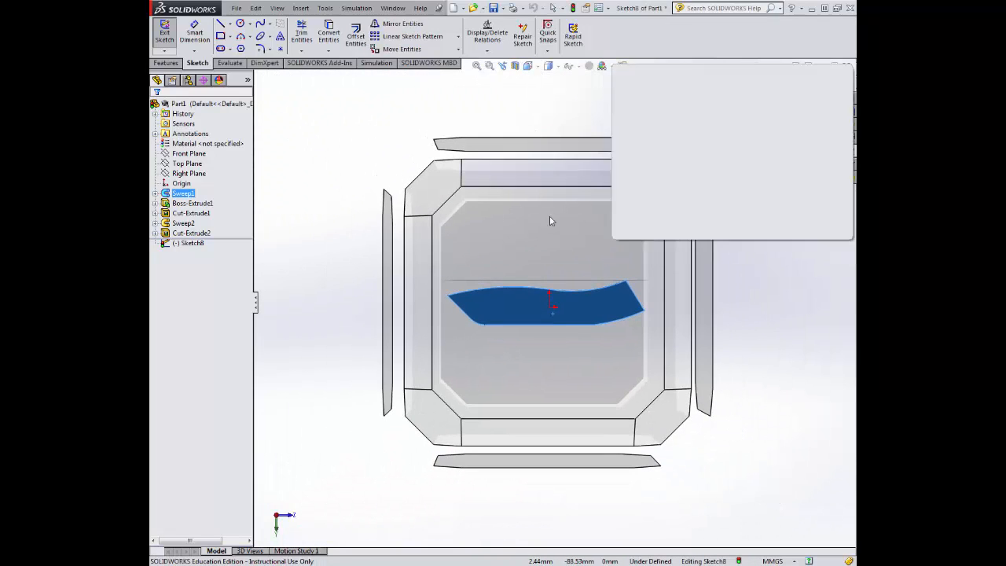
click(552, 222)
click(539, 68)
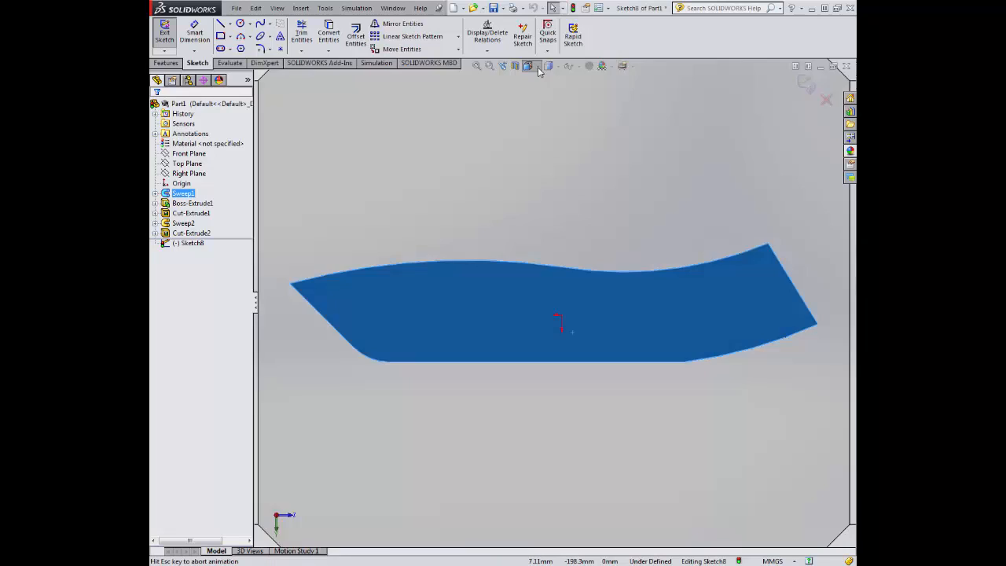
click(585, 128)
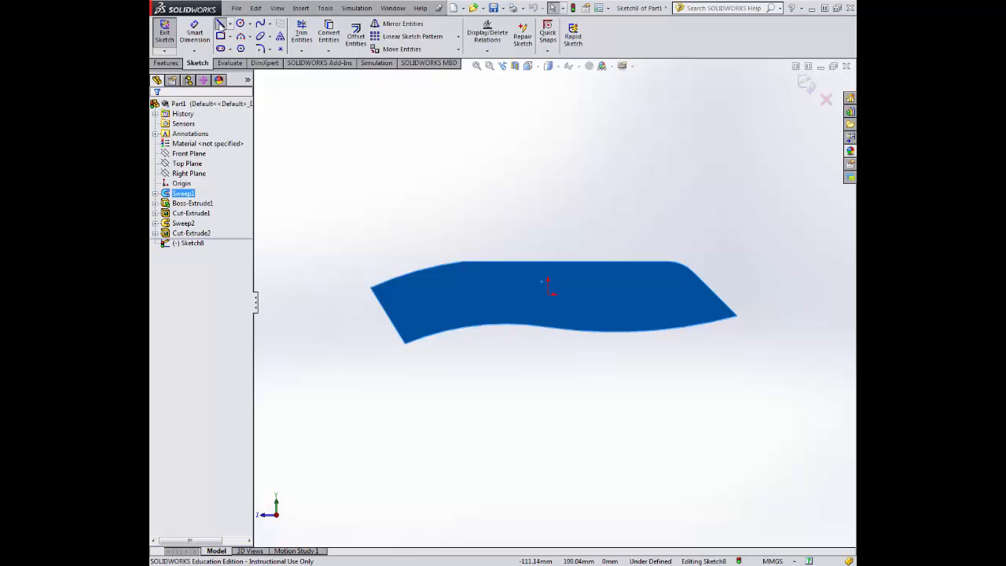
- Draw a closed triangle from the flat upper edge above the origin to the curved upper edge, with its apex above the body
click(221, 25)
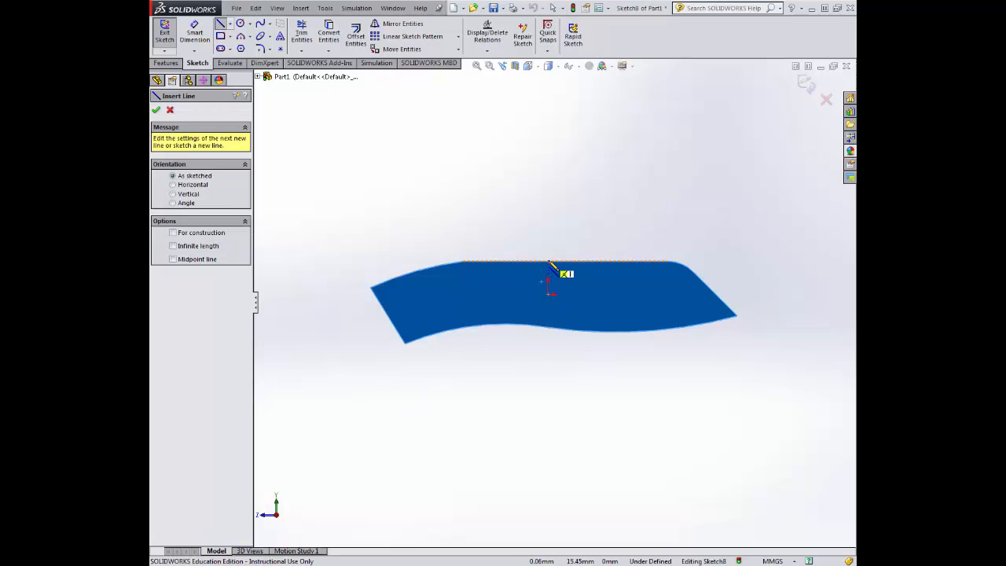
click(548, 261)
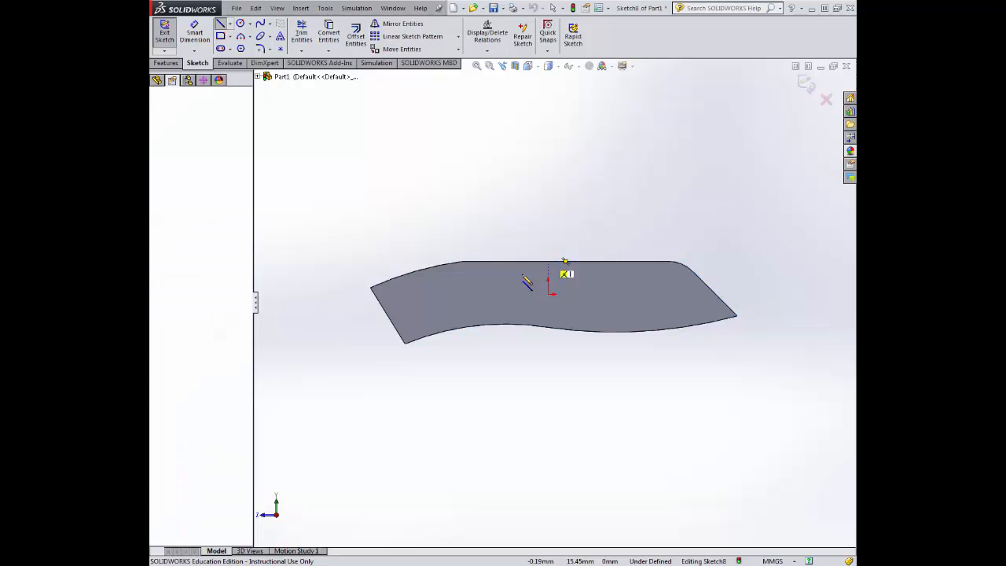
click(417, 270)
click(460, 173)
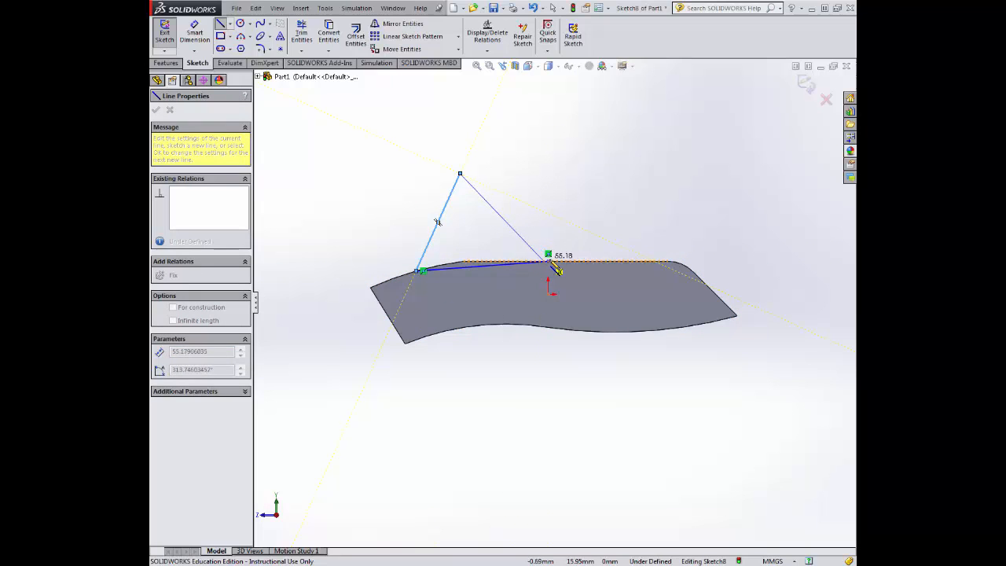
click(548, 256)
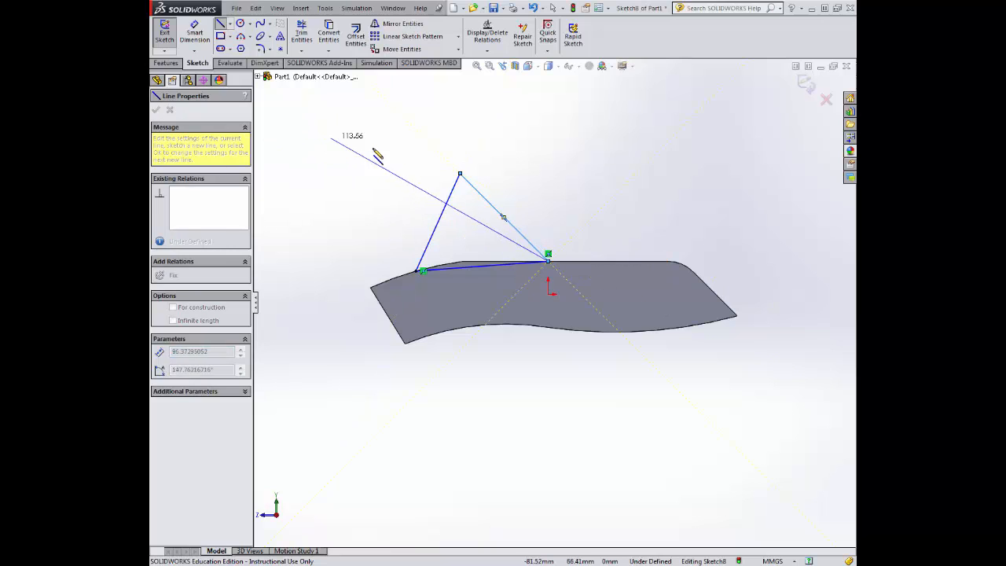
key(Escape)
click(156, 110)
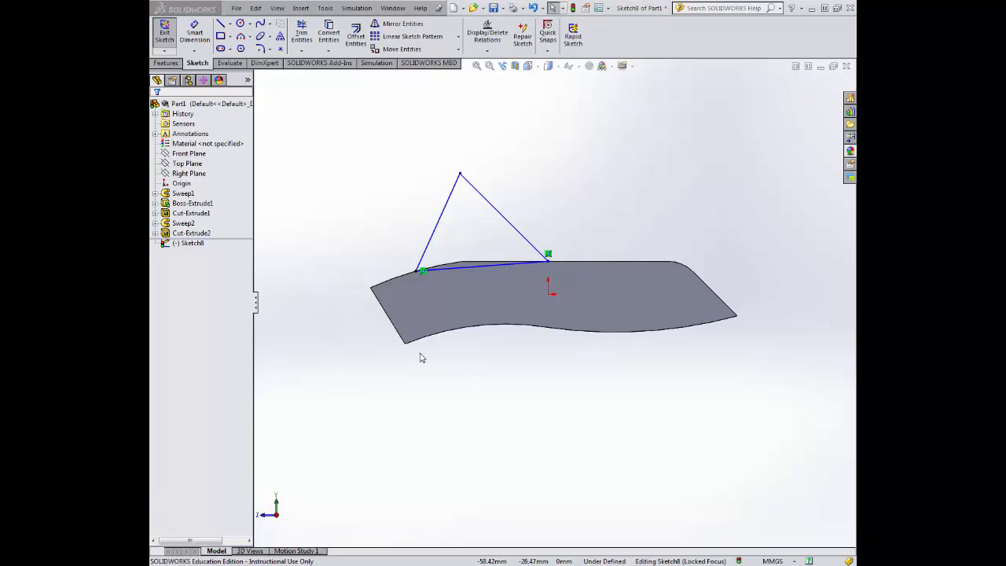
- Draw a centerline about 7 mm long up the slanted end edge, starting at its lower corner
scroll(440, 361, down, 3)
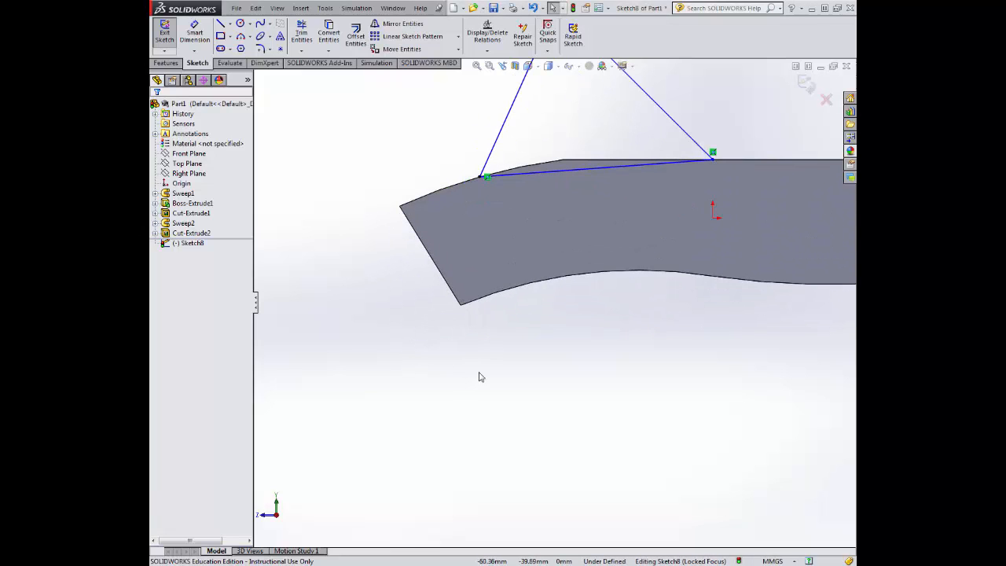
click(230, 24)
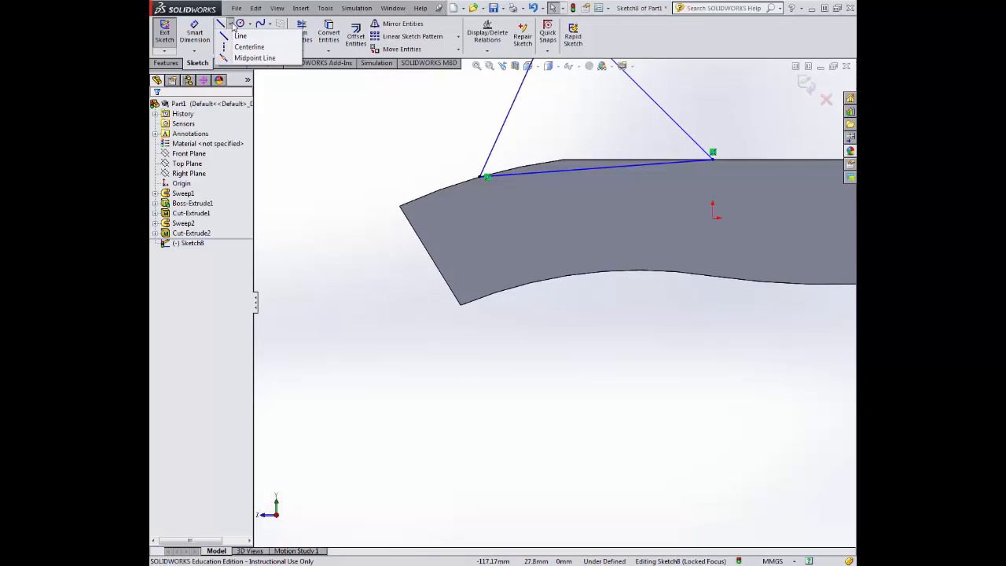
click(244, 41)
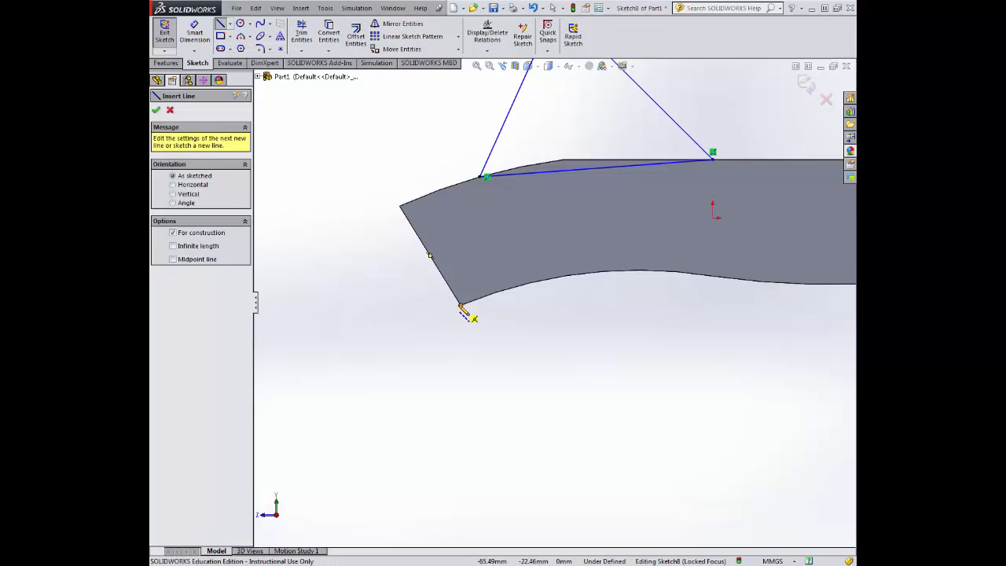
click(461, 306)
click(447, 281)
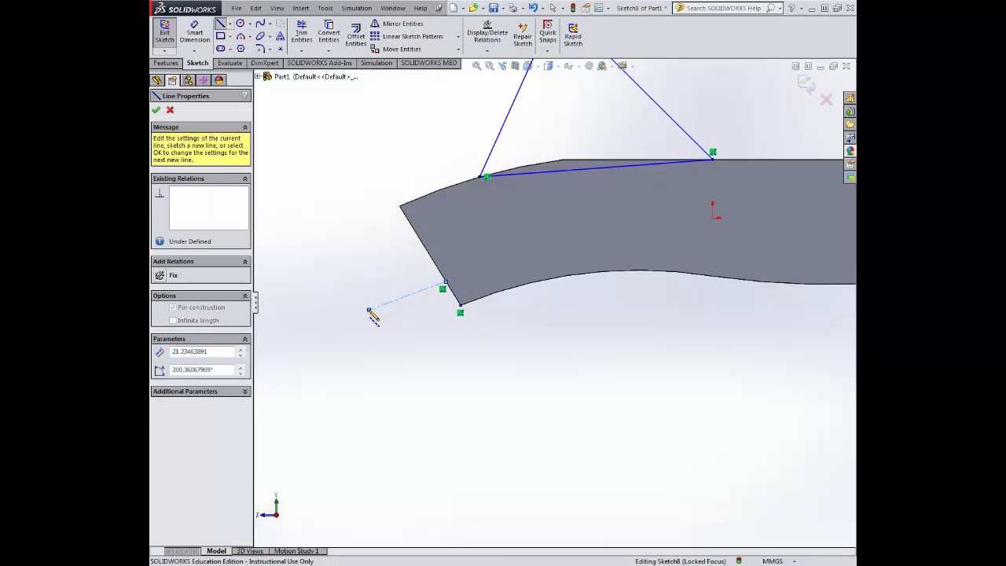
key(Escape)
- Dimension the short centerline on the slanted end edge and set its length to 5 mm
click(201, 41)
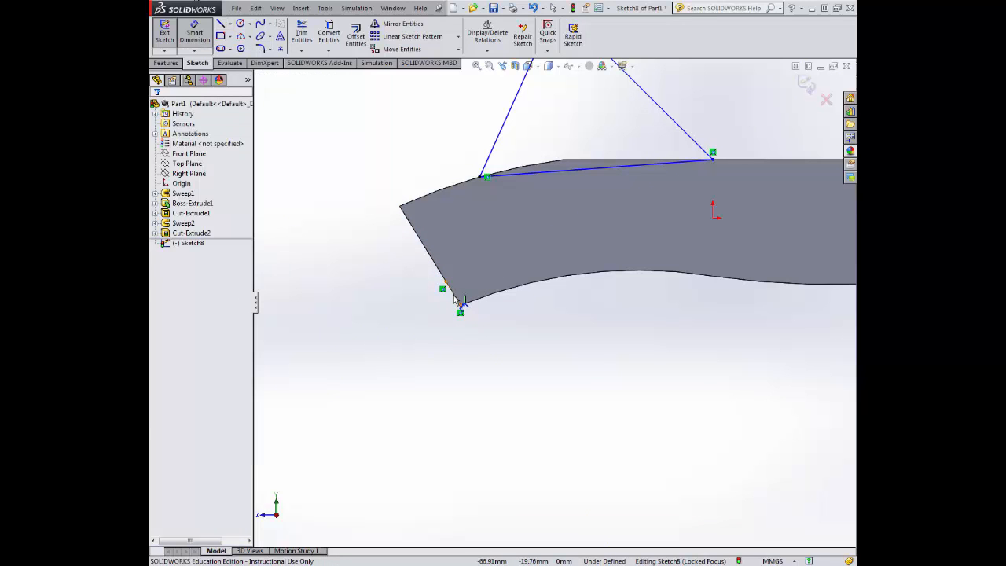
click(454, 295)
click(431, 321)
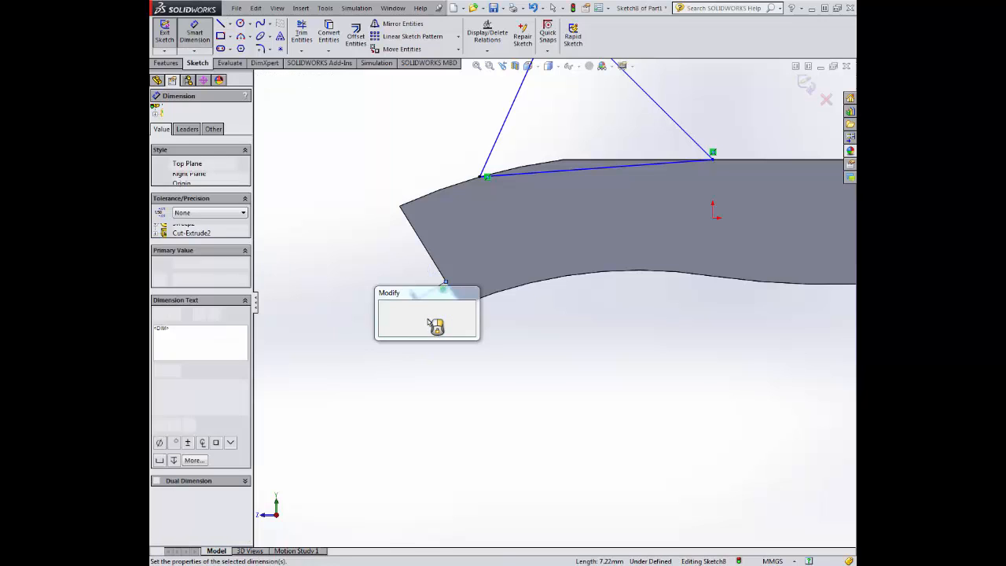
text(5)
key(Return)
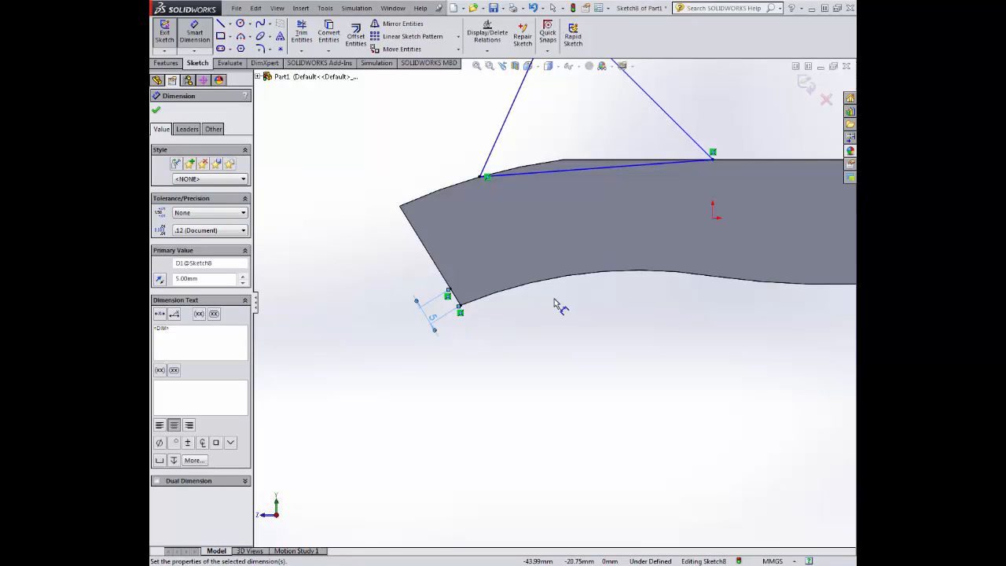
- Draw a line about 35 mm long from the curved lower edge to the upper end of the 5 mm centerline
scroll(554, 304, up, 2)
click(227, 24)
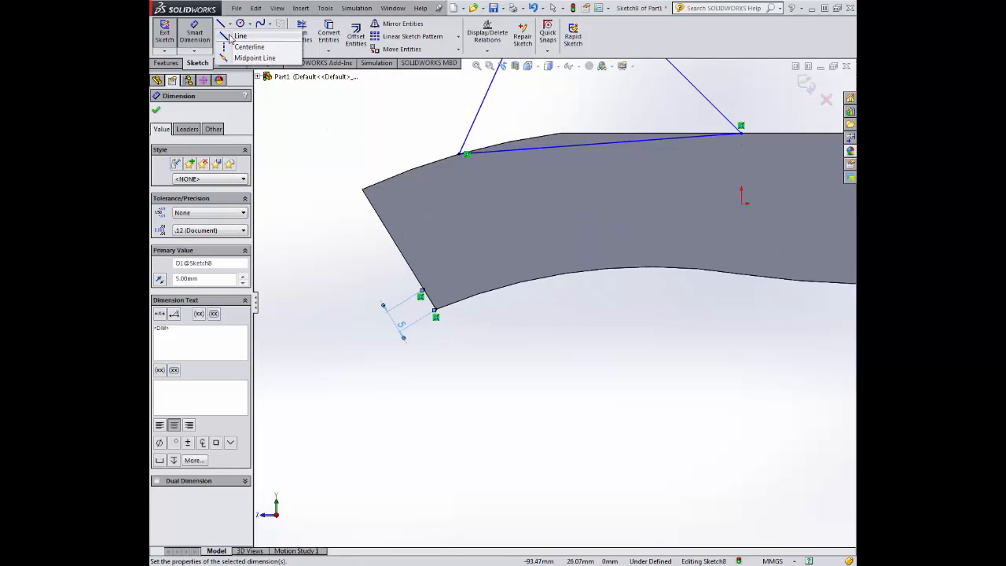
click(230, 36)
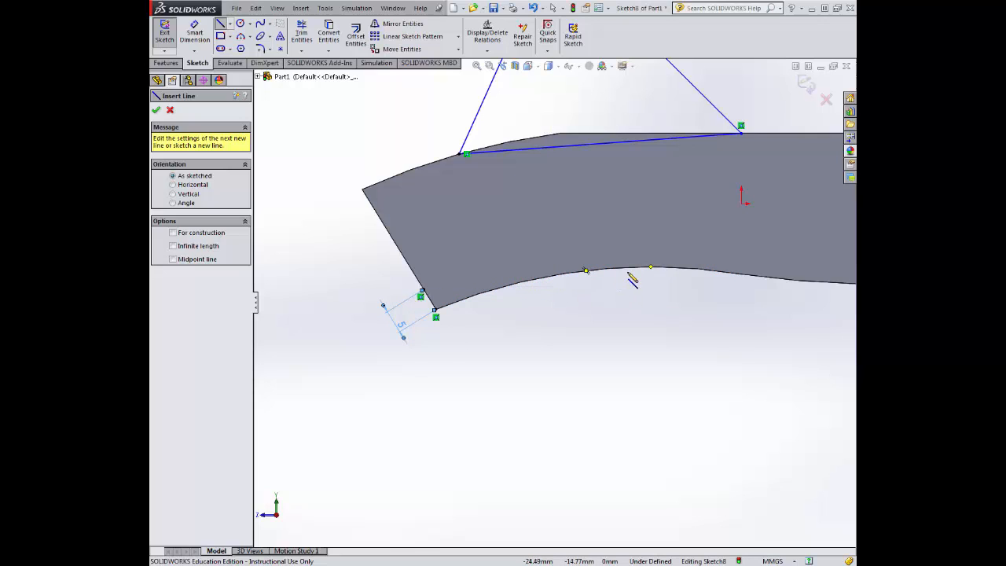
click(586, 271)
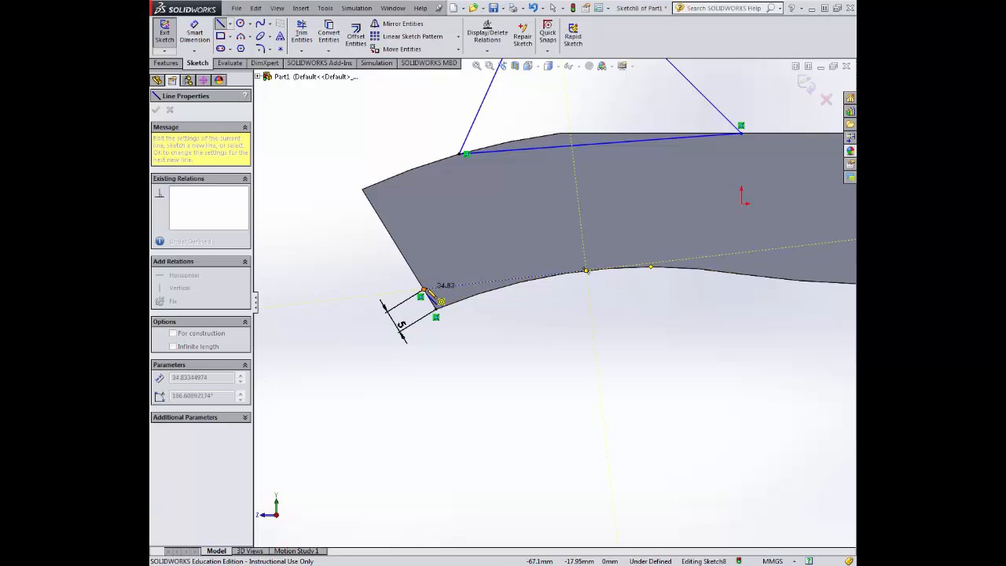
click(423, 290)
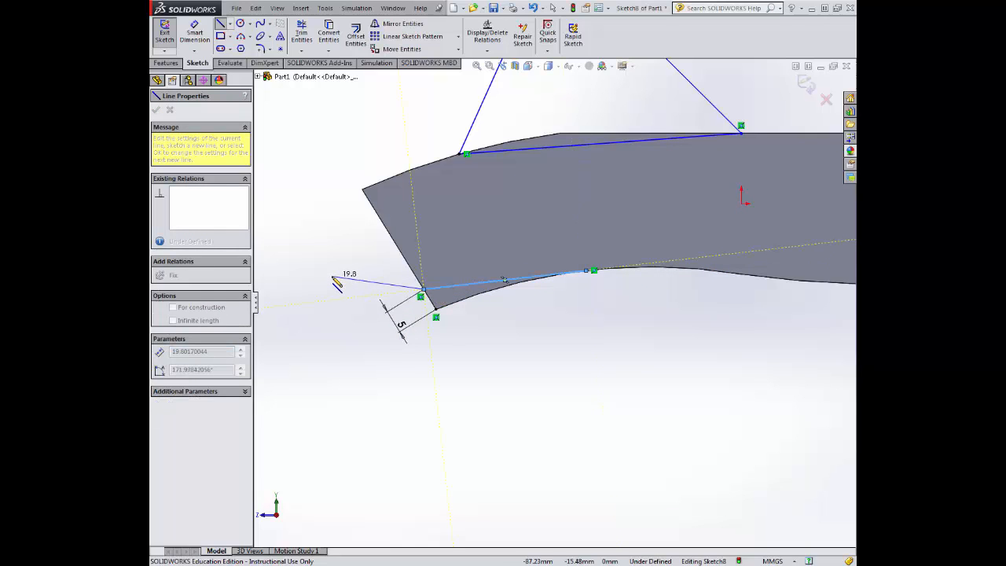
key(Escape)
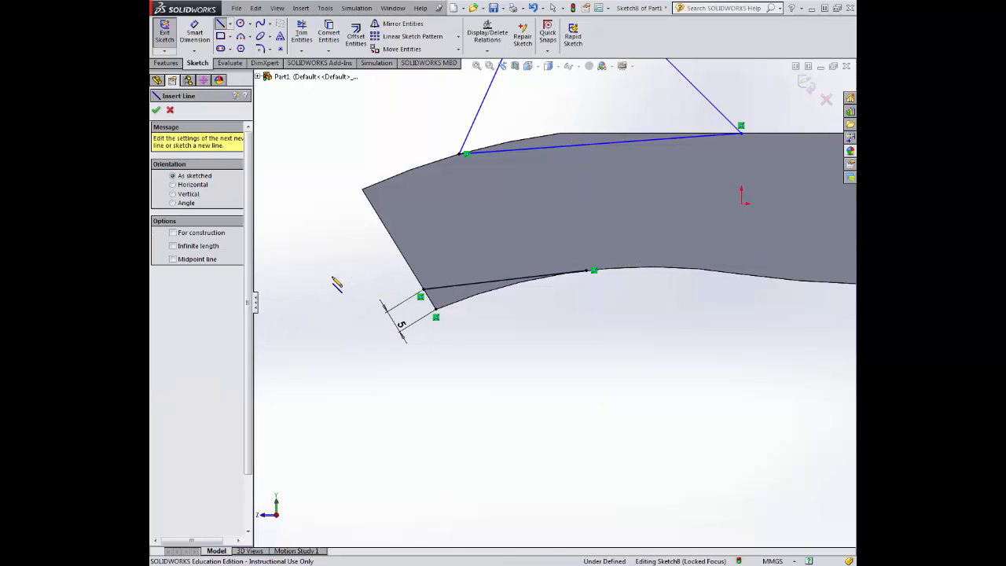
- Draw a line about 13 mm long down the slanted end edge to the upper end of the 5 mm centerline
click(404, 251)
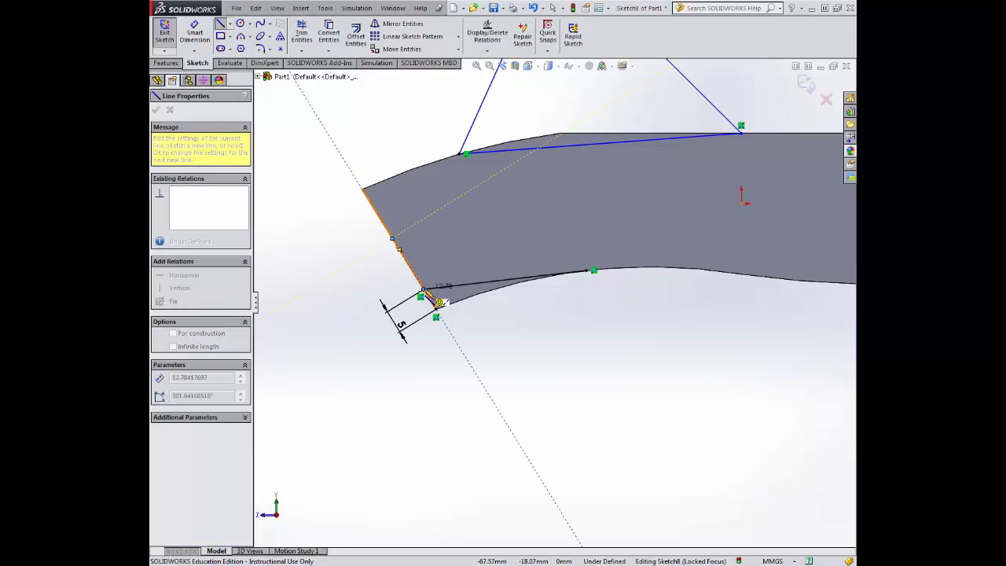
click(437, 301)
key(Escape)
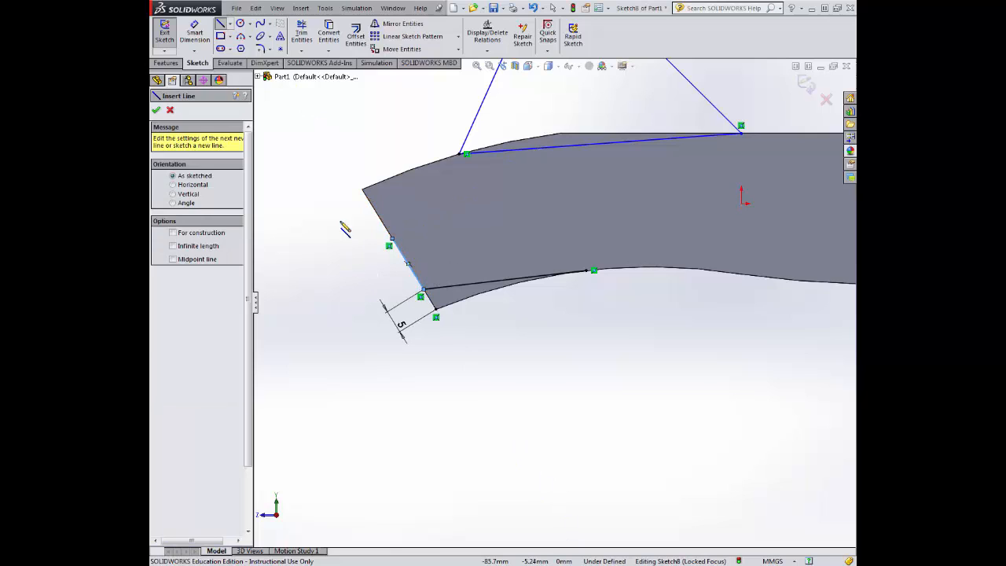
- Apply a 4 mm sketch fillet to the corner between the end-edge line and the lower sloping line
click(260, 49)
scroll(396, 259, down, 4)
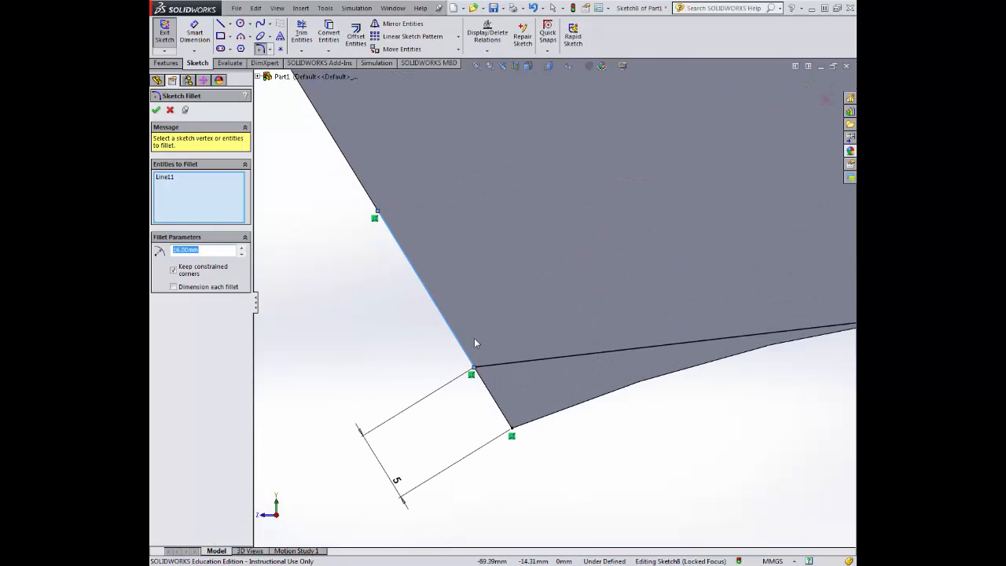
click(479, 358)
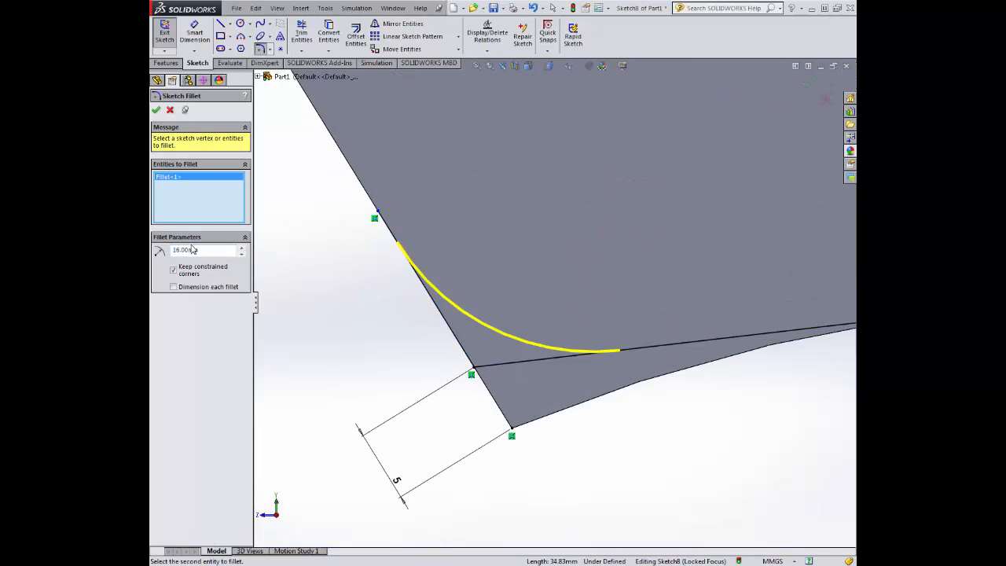
key(Return)
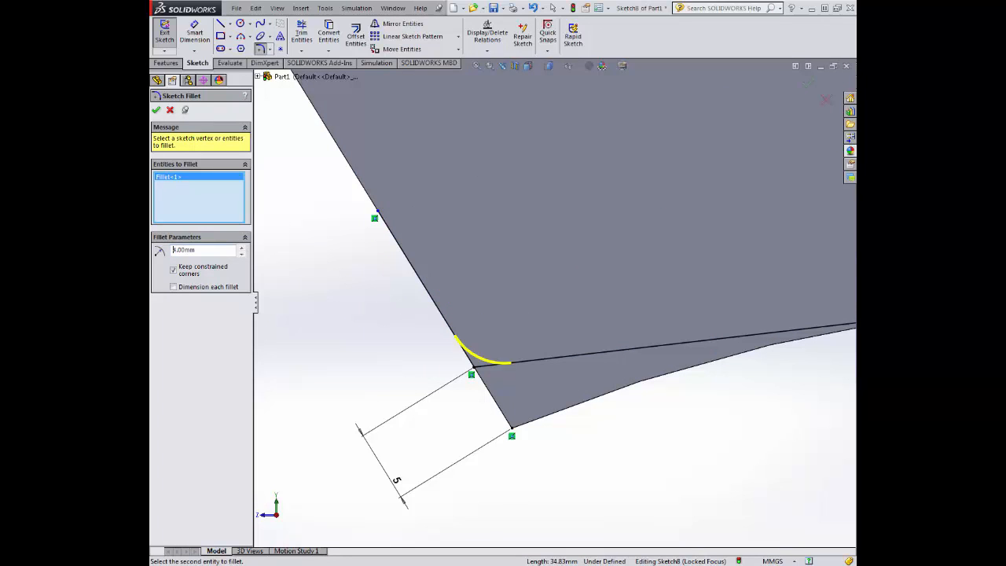
click(156, 110)
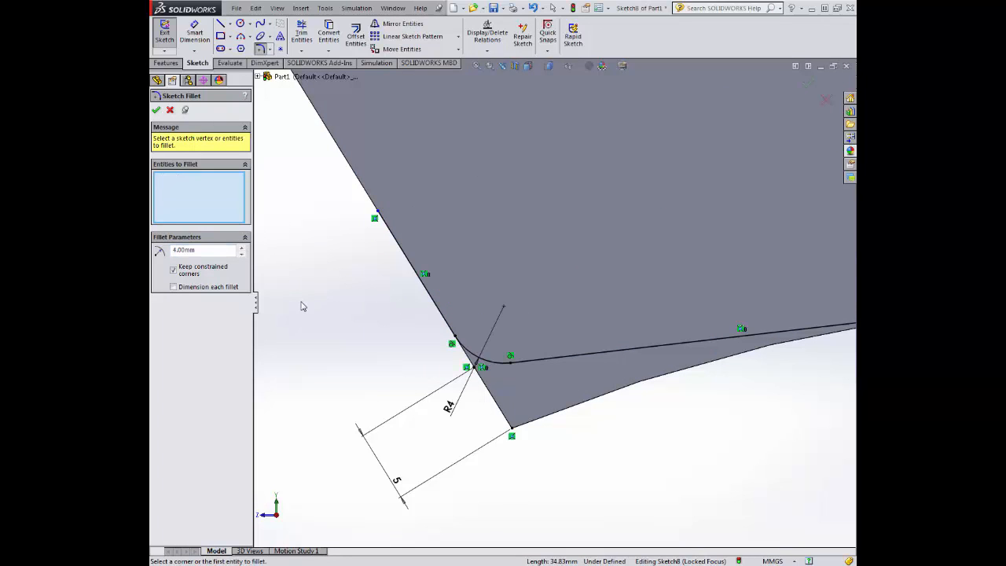
- Close the lower profile with three lines running outside the body, from the end-edge line around to the curved lower edge
scroll(338, 283, up, 2)
click(220, 24)
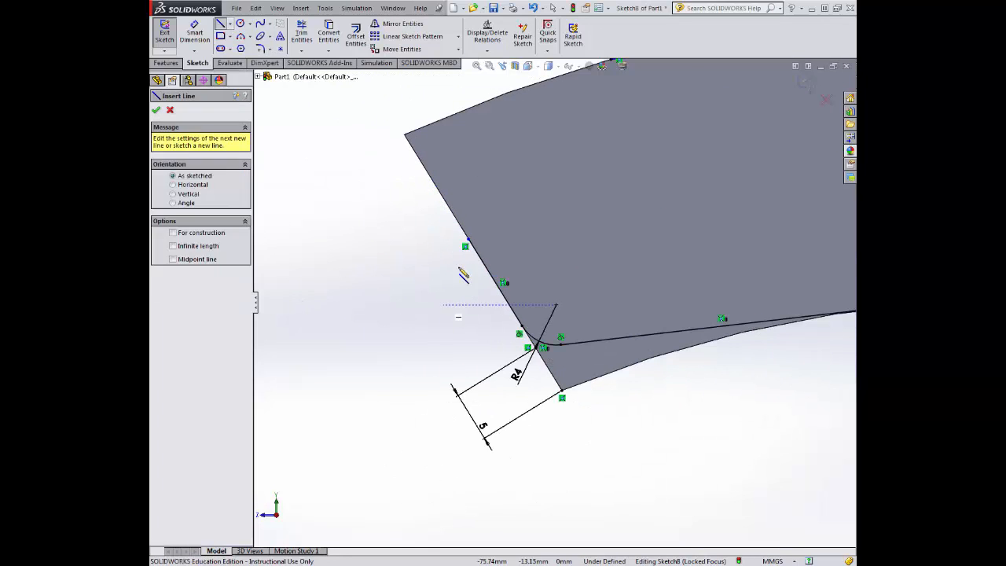
click(465, 246)
click(393, 444)
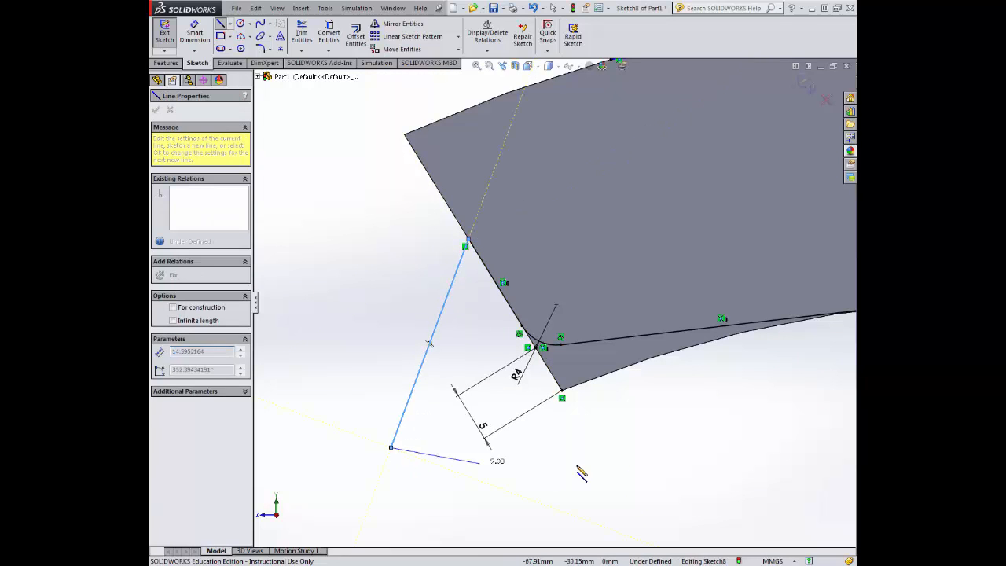
click(699, 462)
key(z)
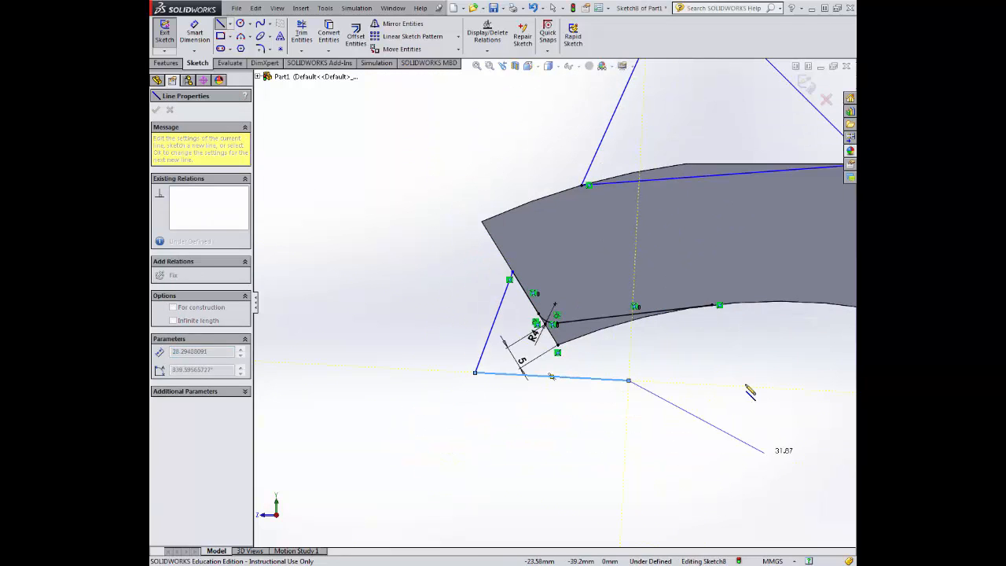
click(717, 305)
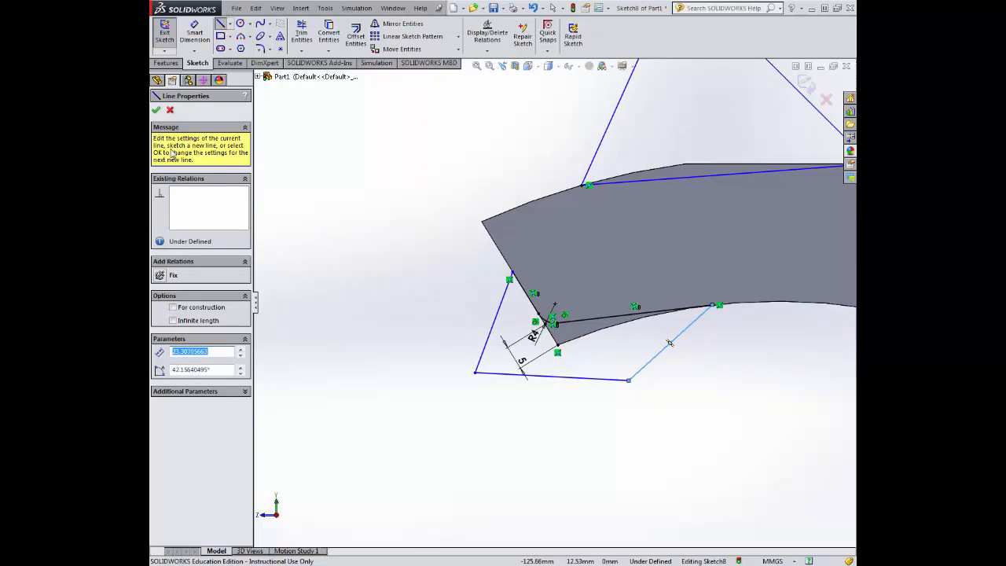
click(156, 110)
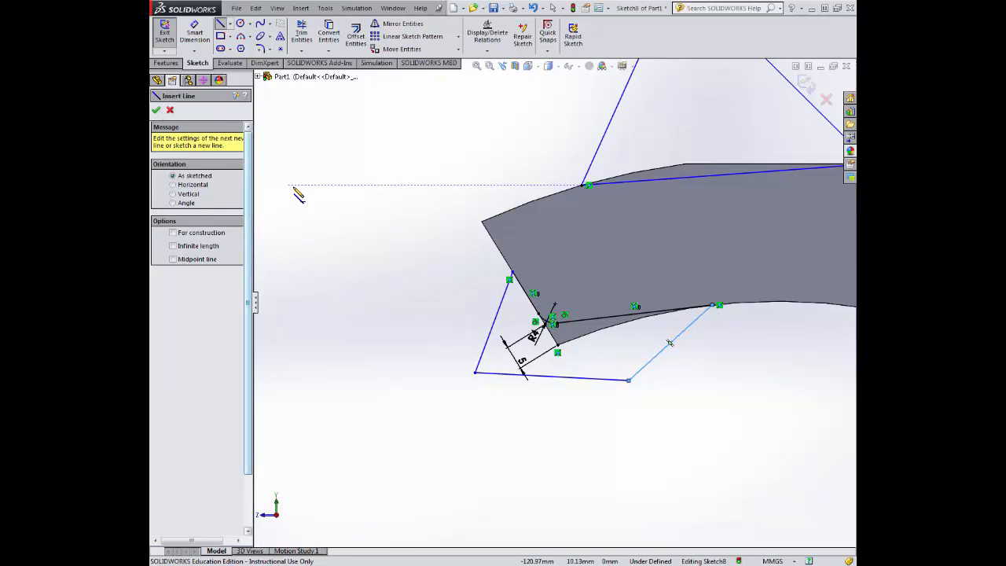
- Extrude-cut the upper triangle and the lower end profile 58 mm blind through the body
mouse_move(291, 191)
middle_down()
mouse_move(317, 180)
mouse_move(354, 209)
mouse_move(294, 171)
middle_up()
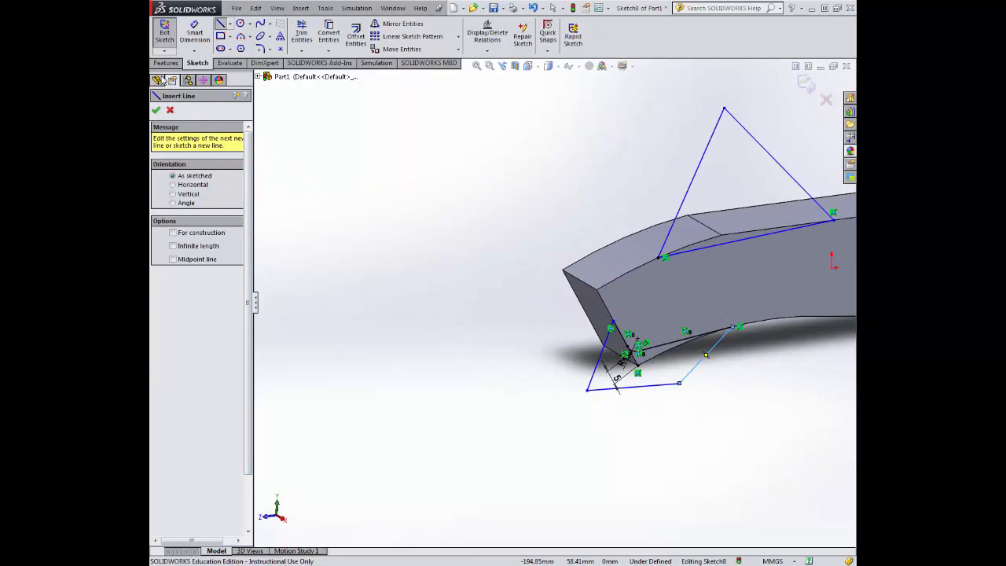
click(165, 63)
click(315, 35)
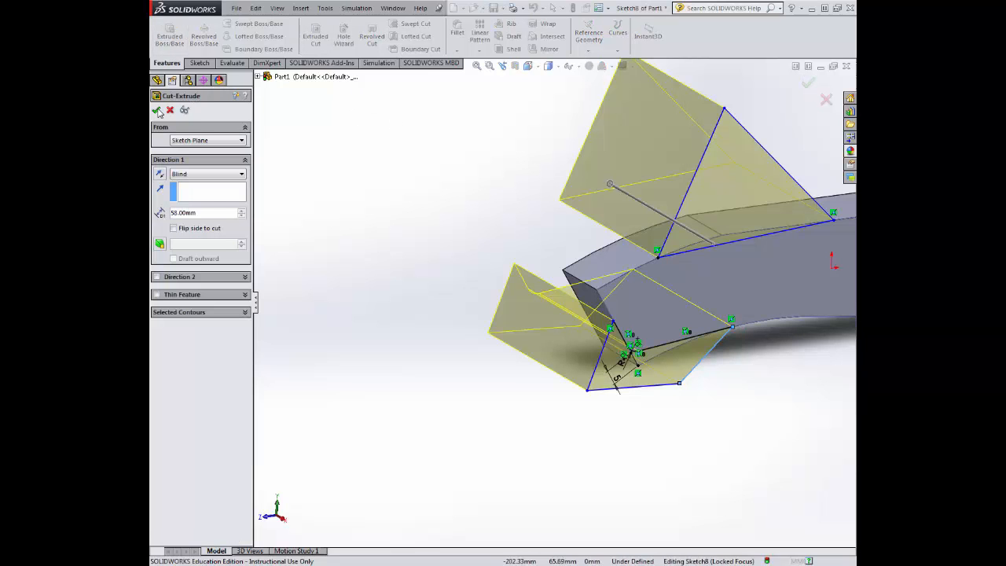
click(156, 110)
middle_drag(619, 322, 680, 318)
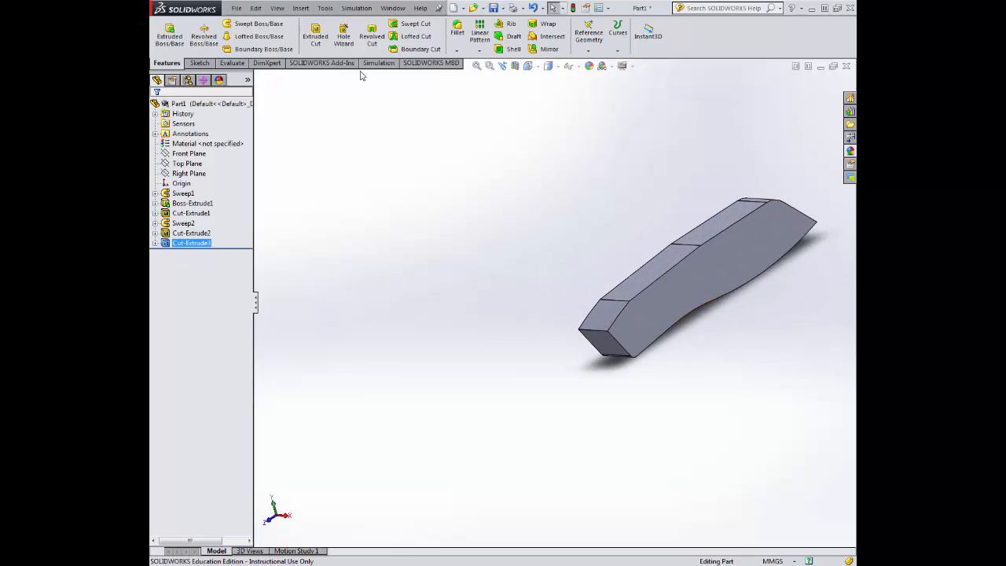
click(456, 386)
- Start a symmetric, constant-size fillet on the body and set its radius to 8 mm
middle_drag(519, 281, 707, 385)
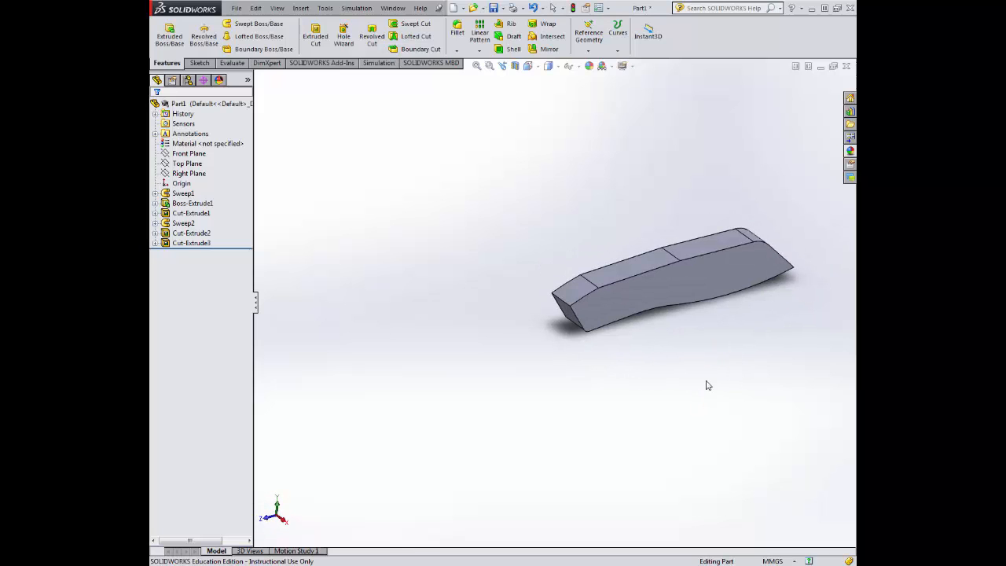
click(458, 33)
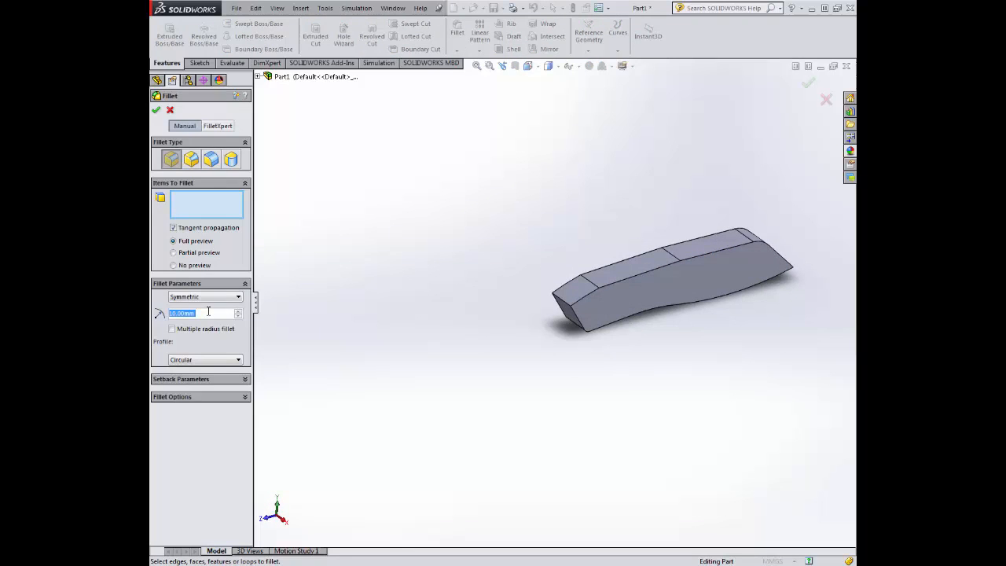
text(8)
key(Return)
middle_drag(683, 363, 696, 339)
click(722, 308)
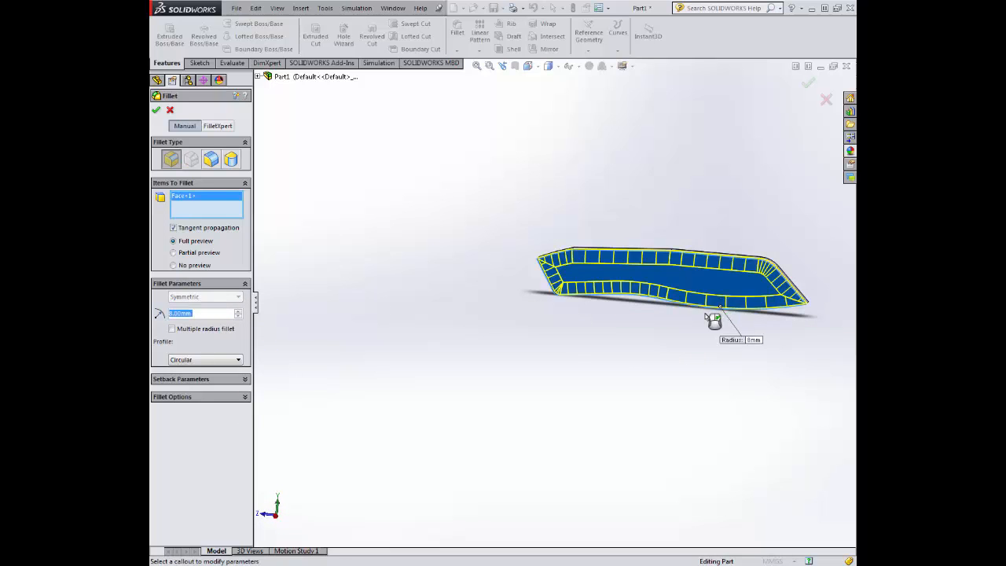
right_click(179, 199)
click(216, 202)
middle_drag(595, 282, 665, 330)
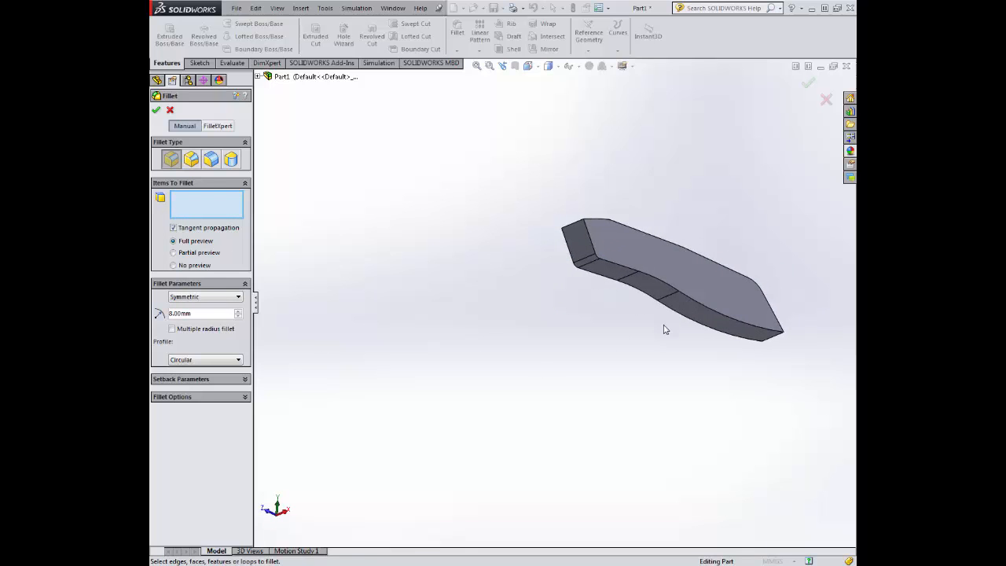
- Round the curved lower edges and adjoining end edges on both side faces with the 8 mm fillet
scroll(665, 330, down, 5)
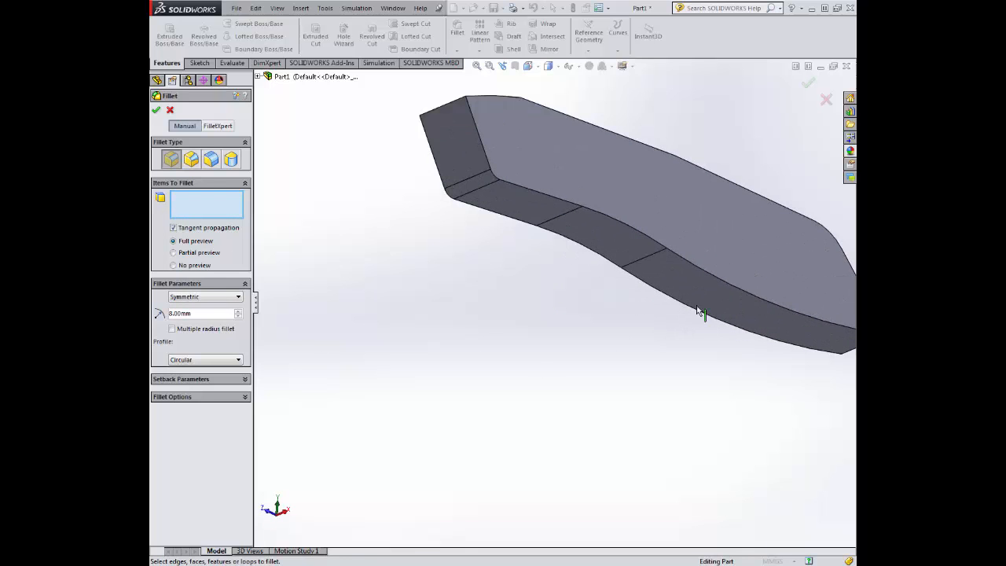
click(751, 294)
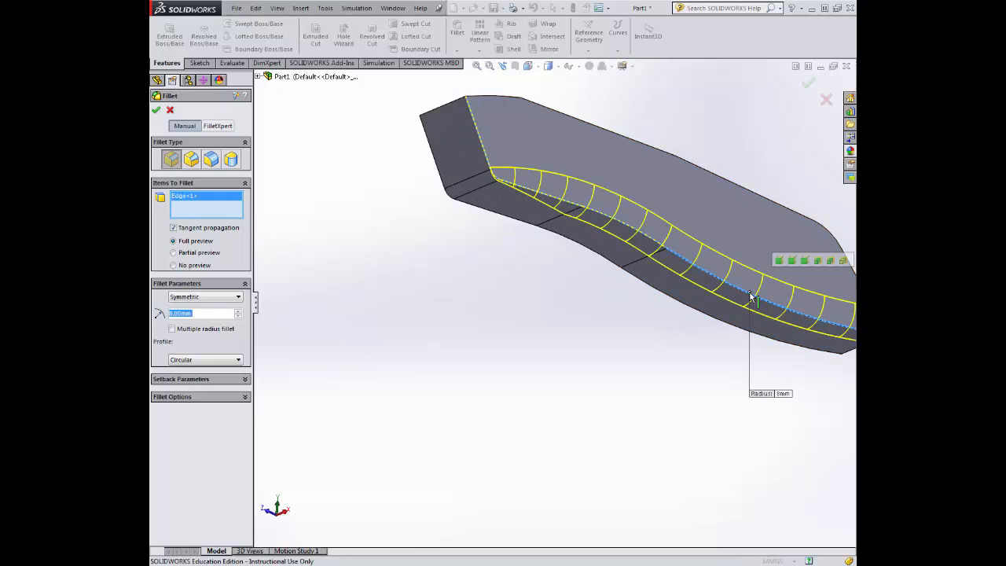
click(623, 229)
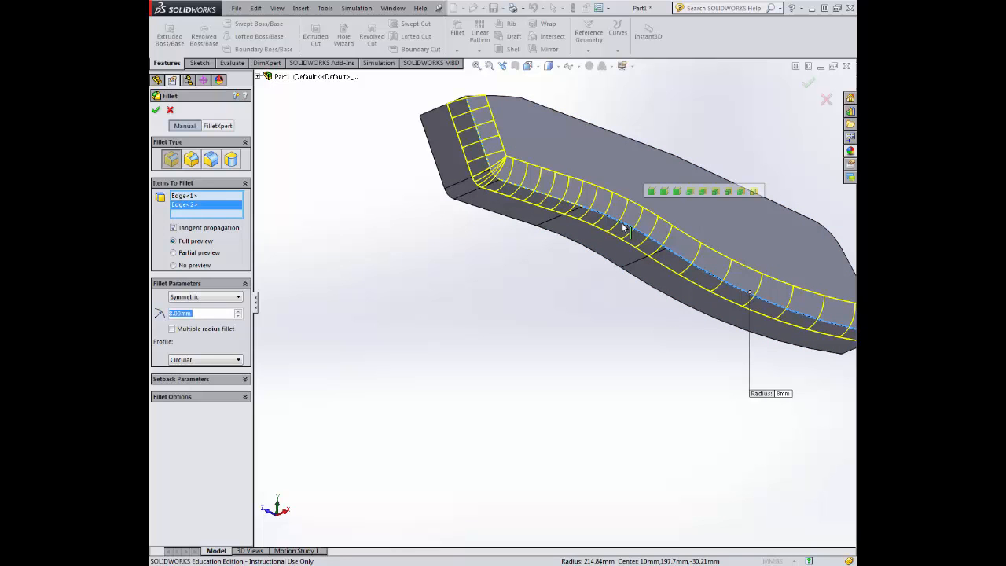
scroll(477, 260, up, 5)
middle_drag(507, 337, 748, 354)
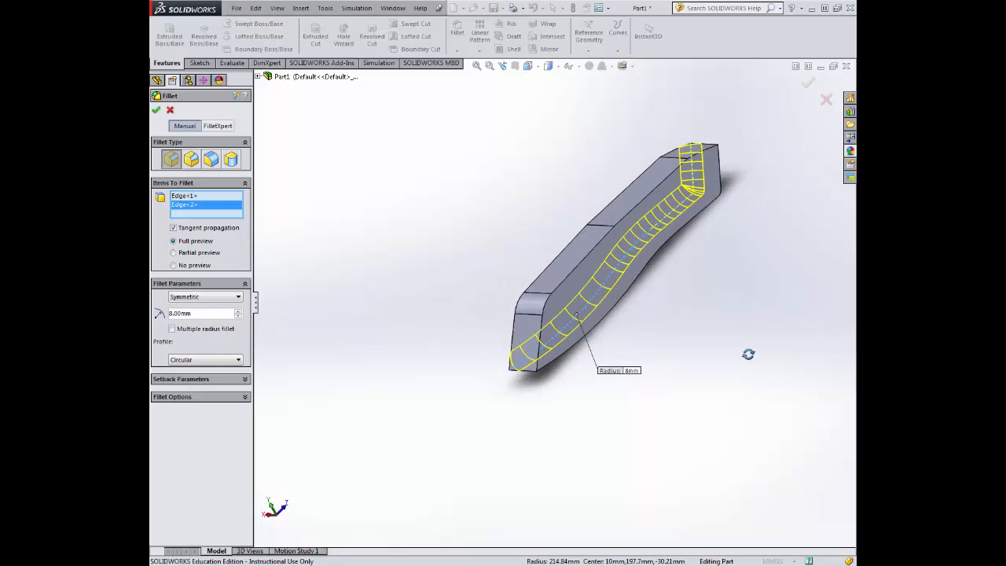
click(580, 339)
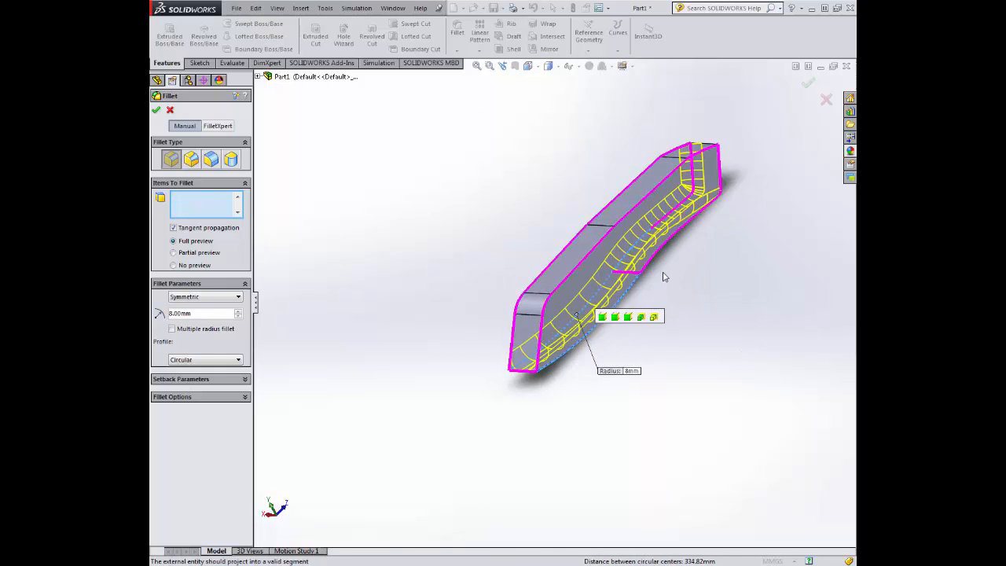
click(657, 250)
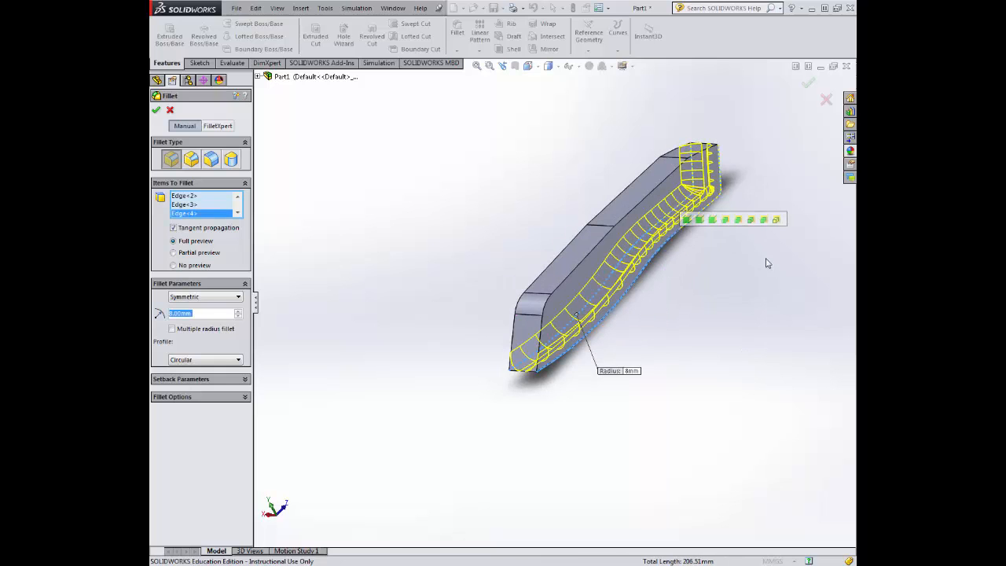
middle_drag(765, 264, 565, 356)
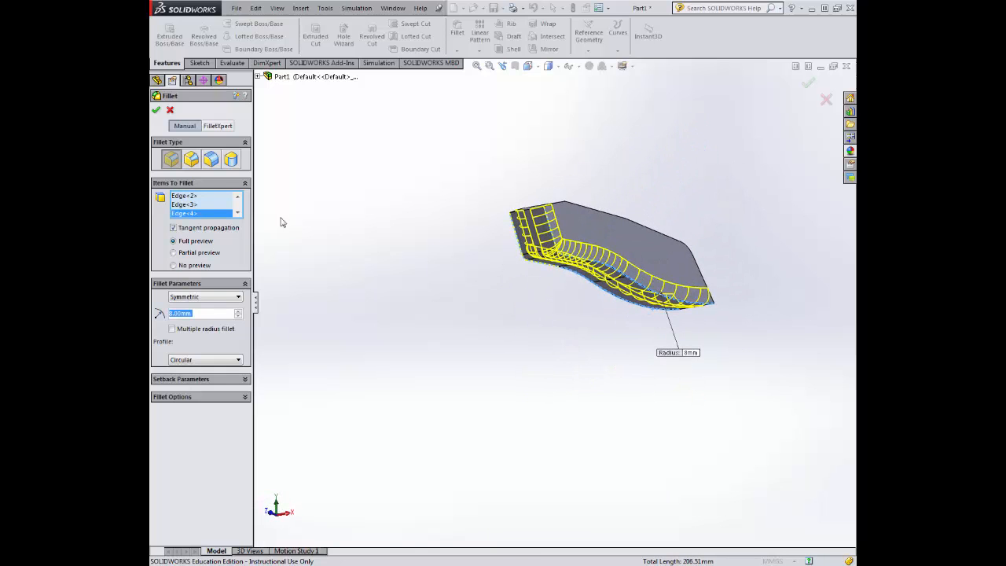
click(157, 111)
- Start a sketch on the narrow flat upper face of the extruded section and view it straight on
middle_drag(414, 196, 359, 246)
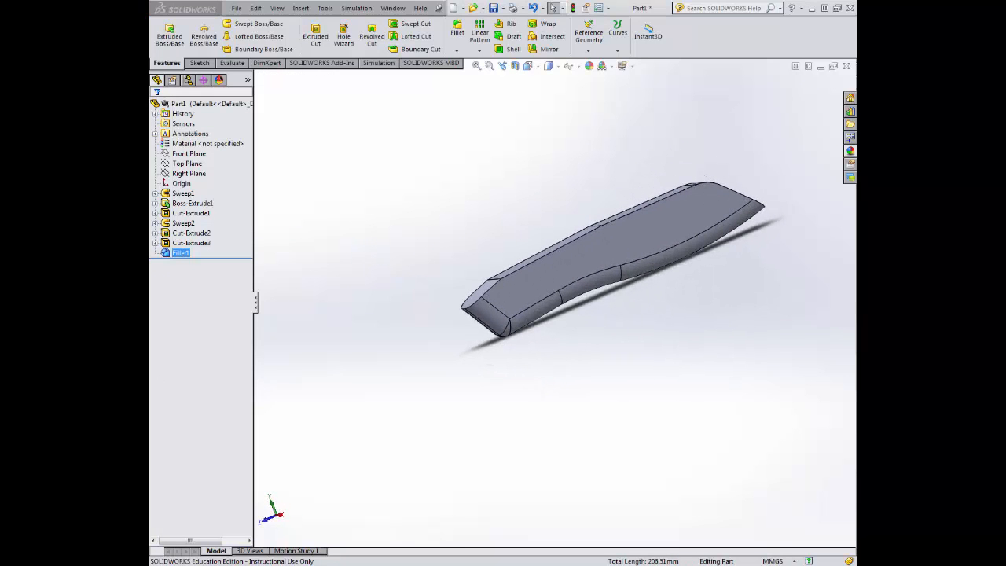
click(211, 64)
mouse_move(384, 215)
middle_down()
mouse_move(485, 225)
mouse_move(460, 332)
mouse_move(650, 288)
middle_up()
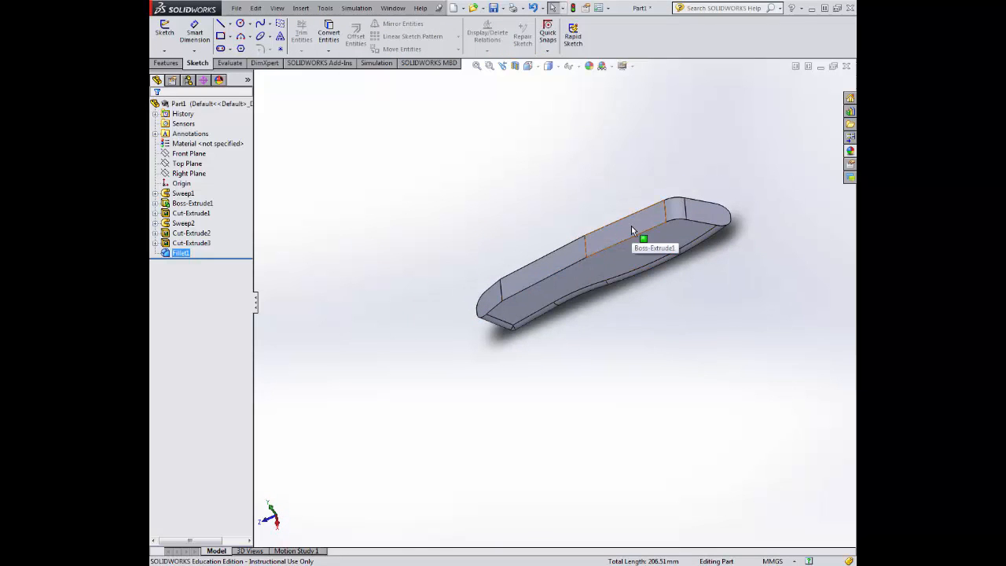
click(164, 30)
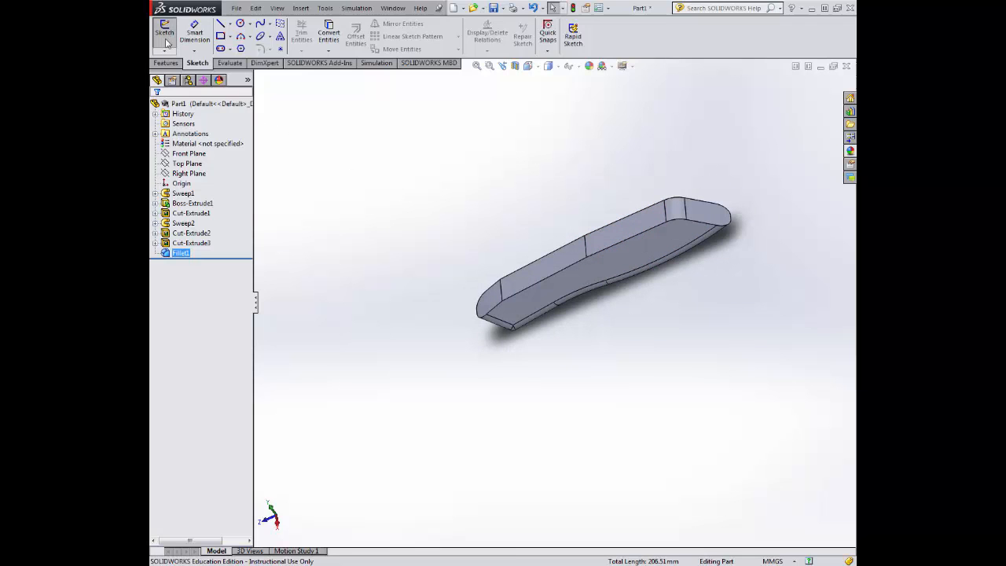
click(602, 230)
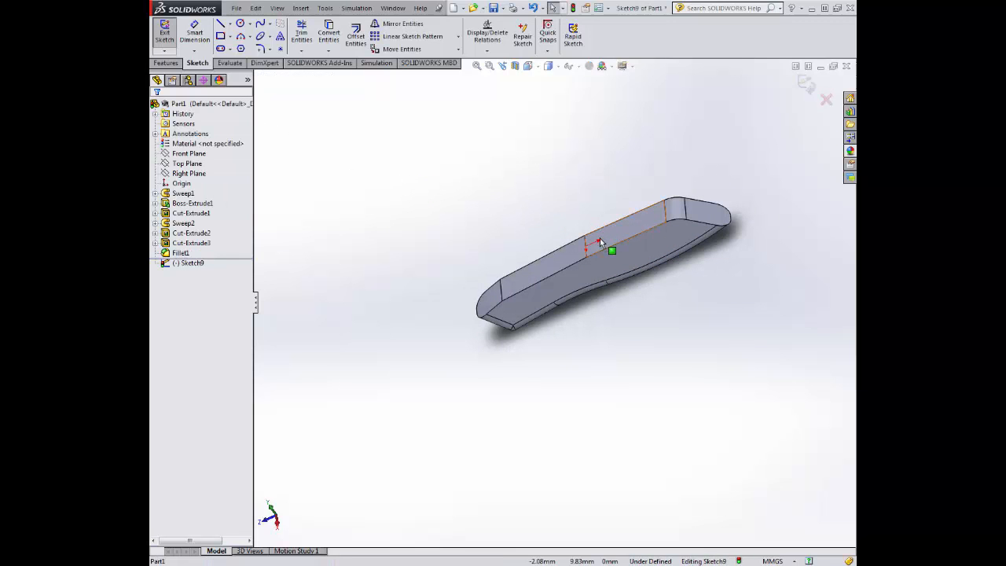
click(548, 66)
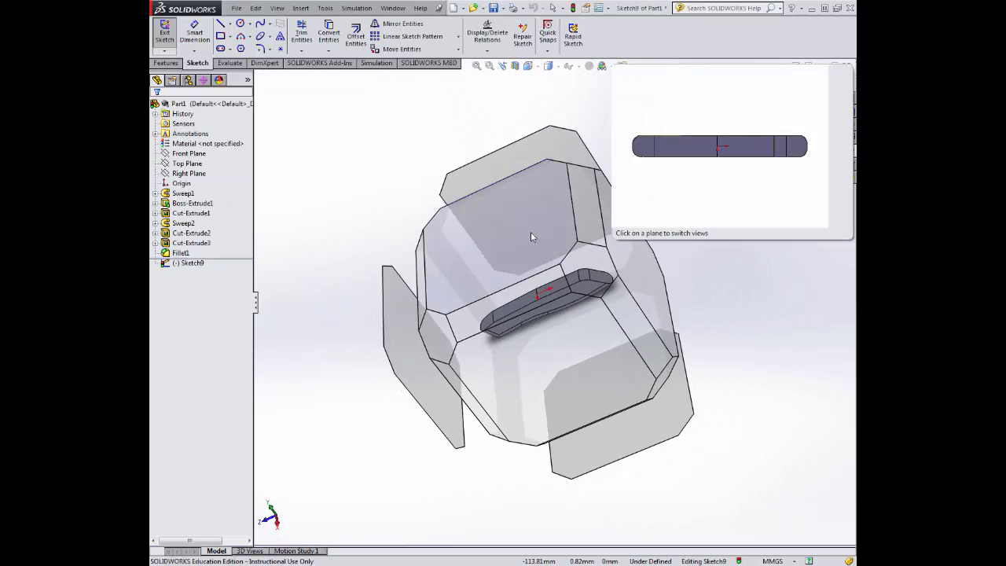
click(530, 233)
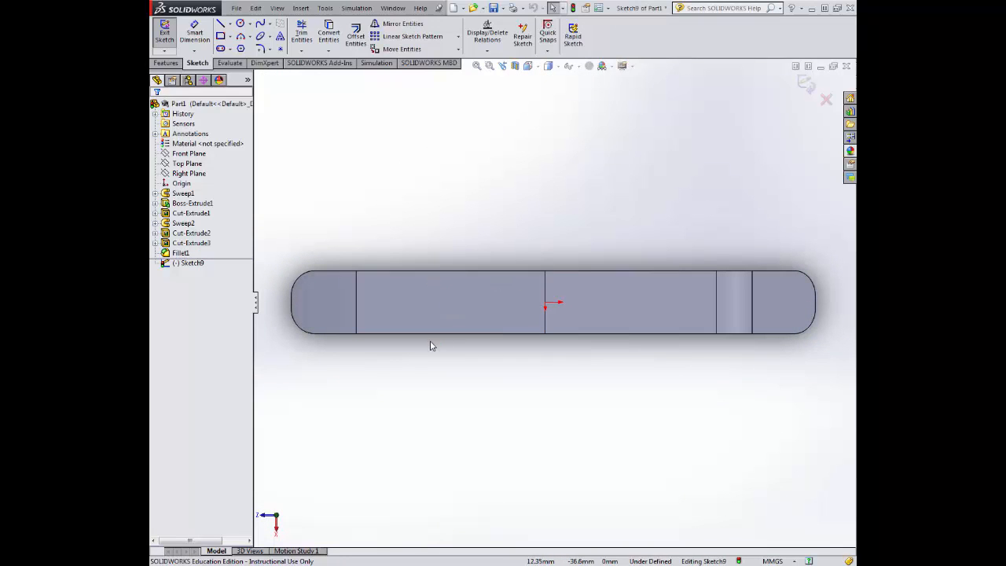
- Draw a lengthwise centerline from the sketch origin along the middle of the face to beyond its nearer rounded end
click(229, 25)
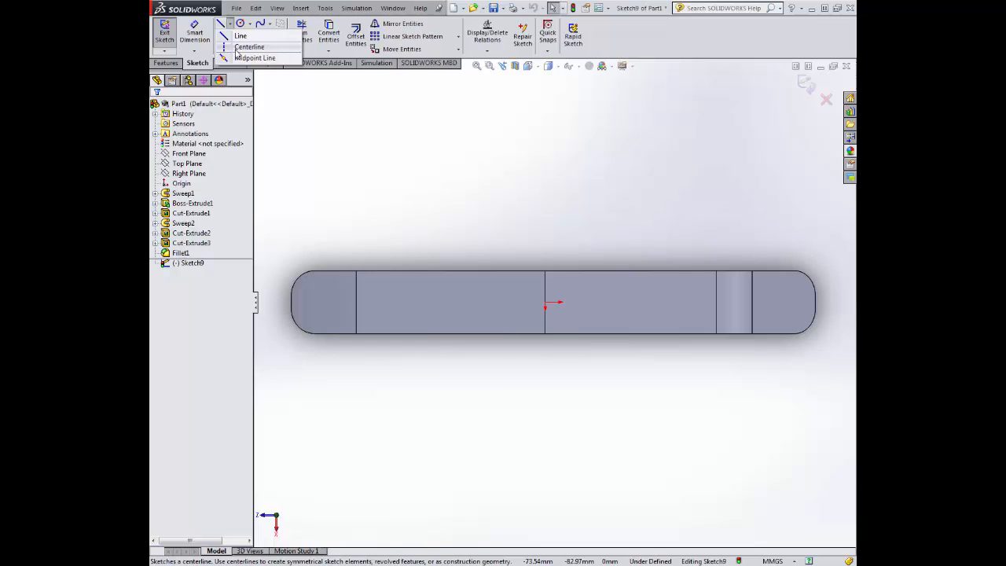
click(238, 49)
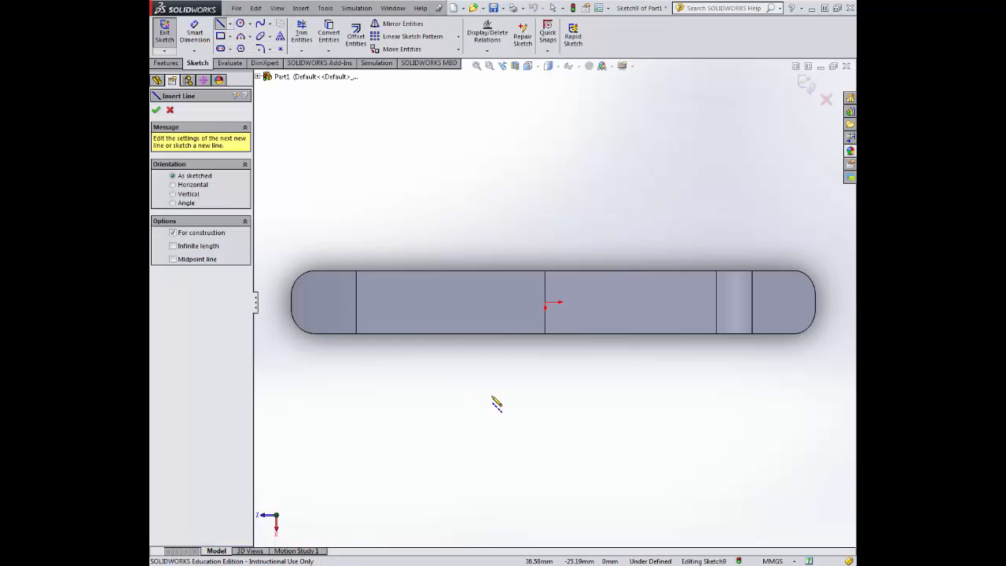
click(544, 302)
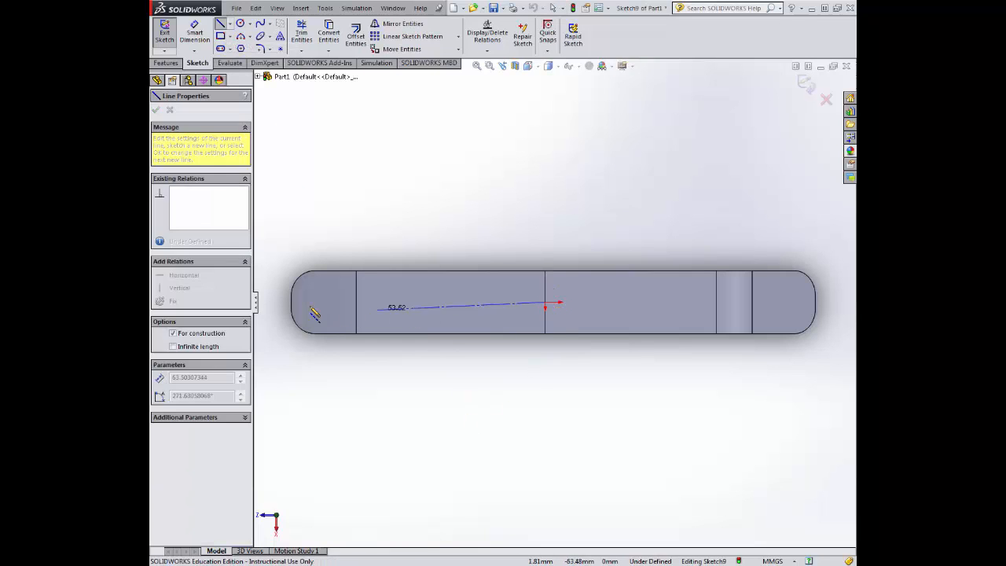
double_click(272, 301)
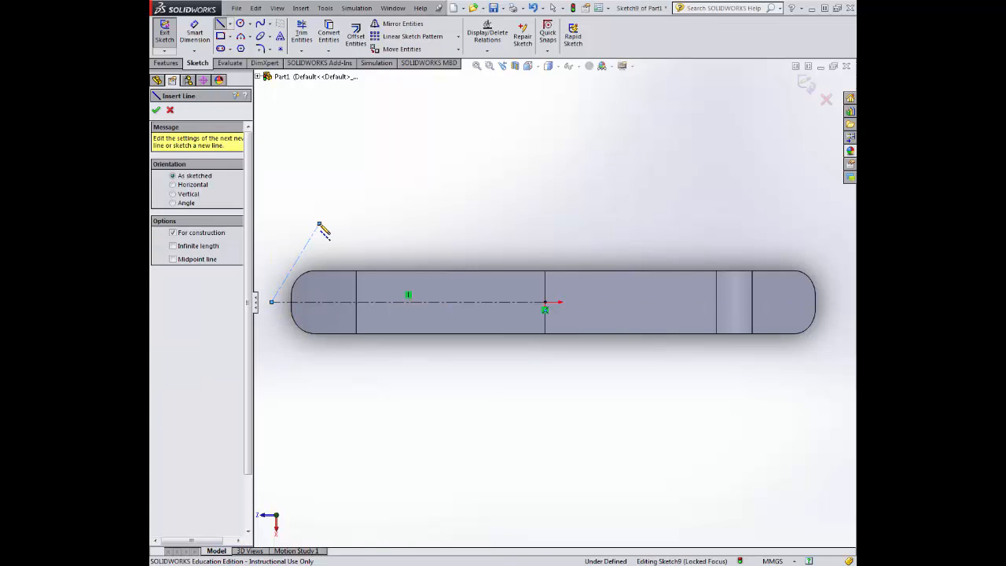
- Draw a parallel centerline about 99.5 mm long just below the first, starting on the face's dividing edge and running past the rounded end
scroll(544, 334, down, 3)
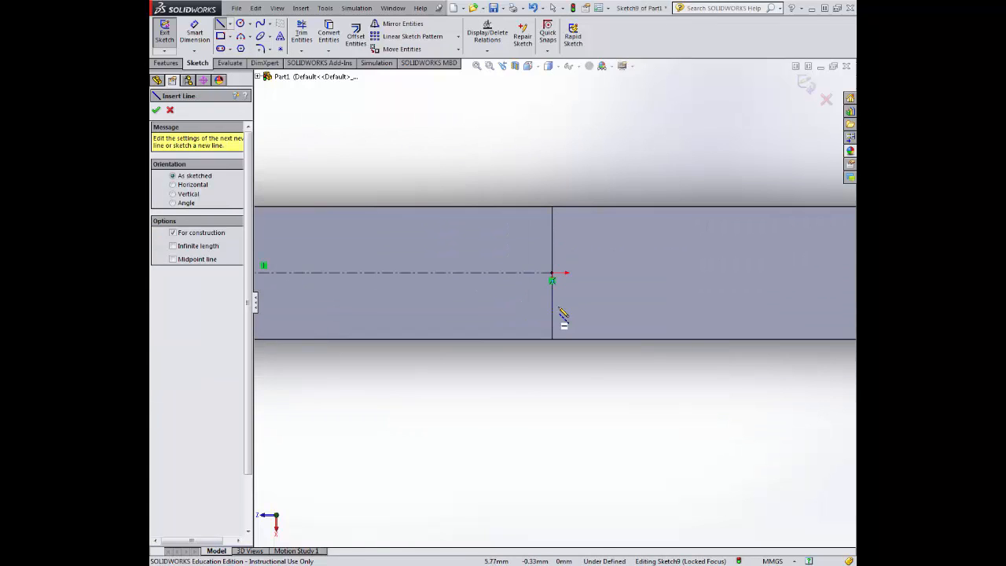
click(552, 279)
scroll(449, 322, up, 2)
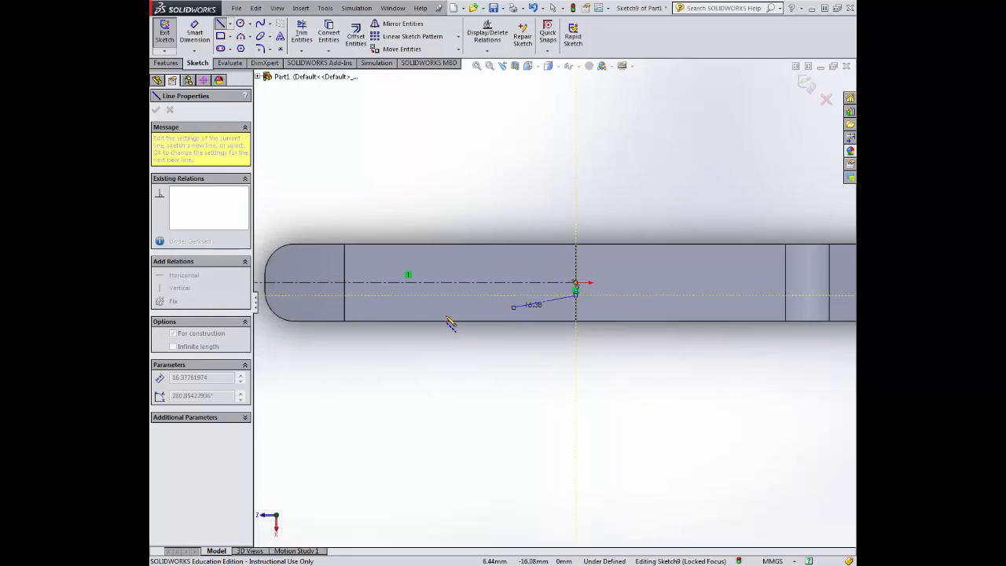
scroll(298, 302, up, 2)
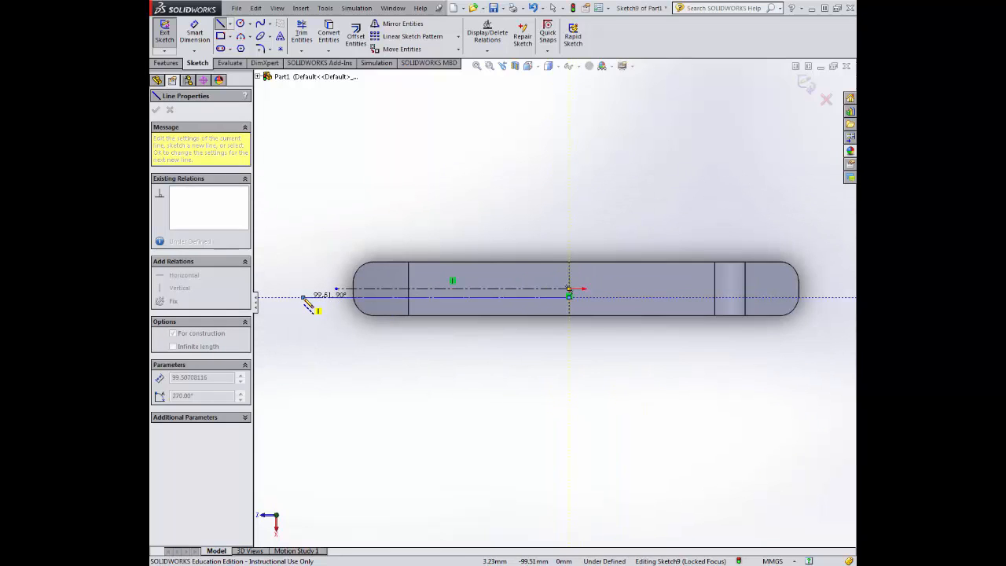
click(303, 297)
key(Escape)
- Dimension the spacing between the two lengthwise centerlines to 3.5 mm
click(194, 35)
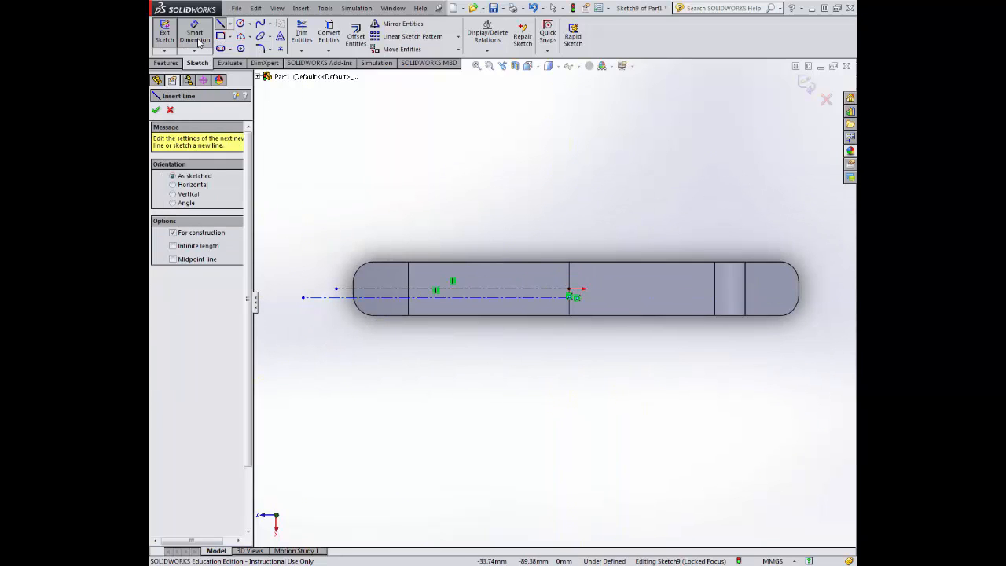
click(463, 290)
click(481, 297)
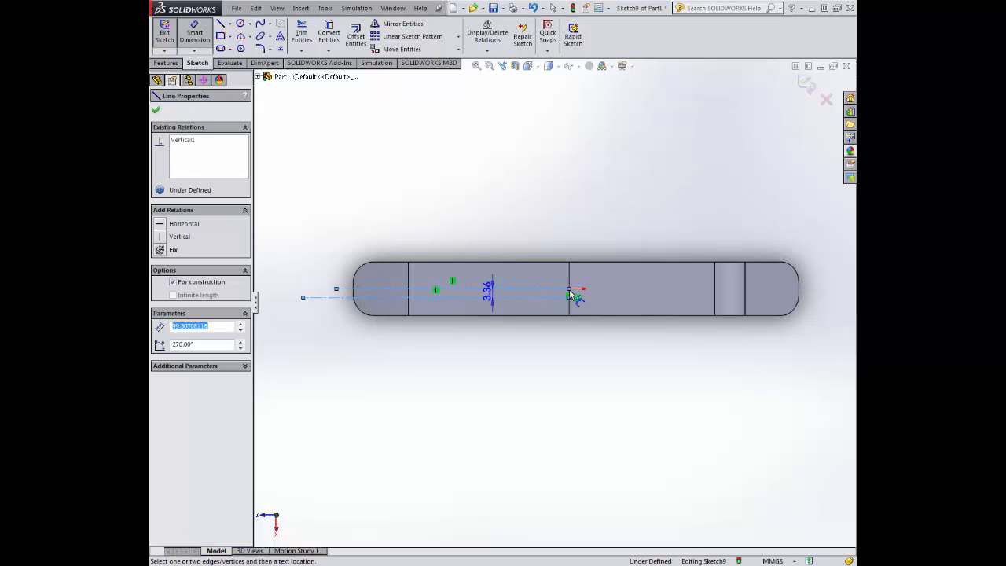
click(621, 295)
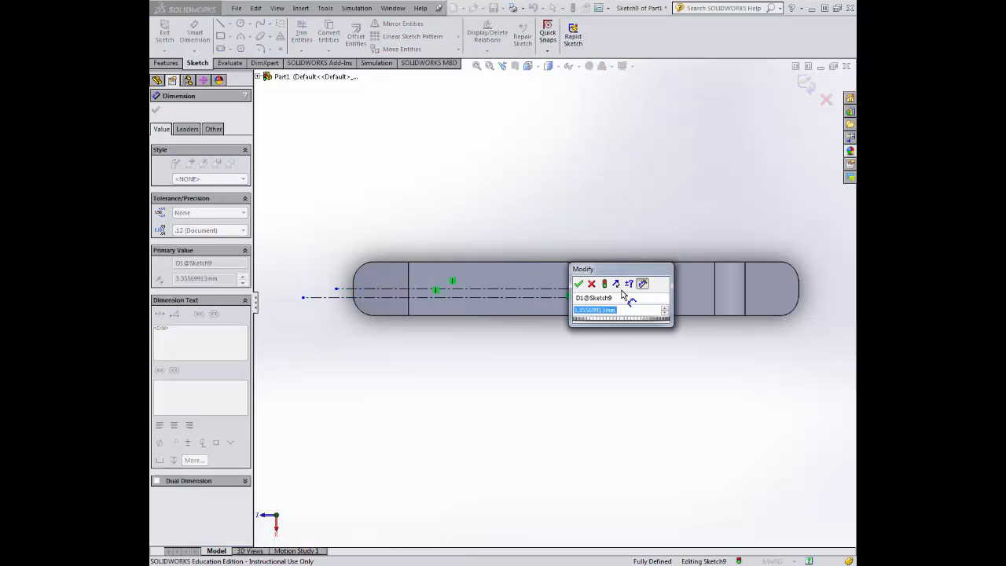
text(3.5)
key(Return)
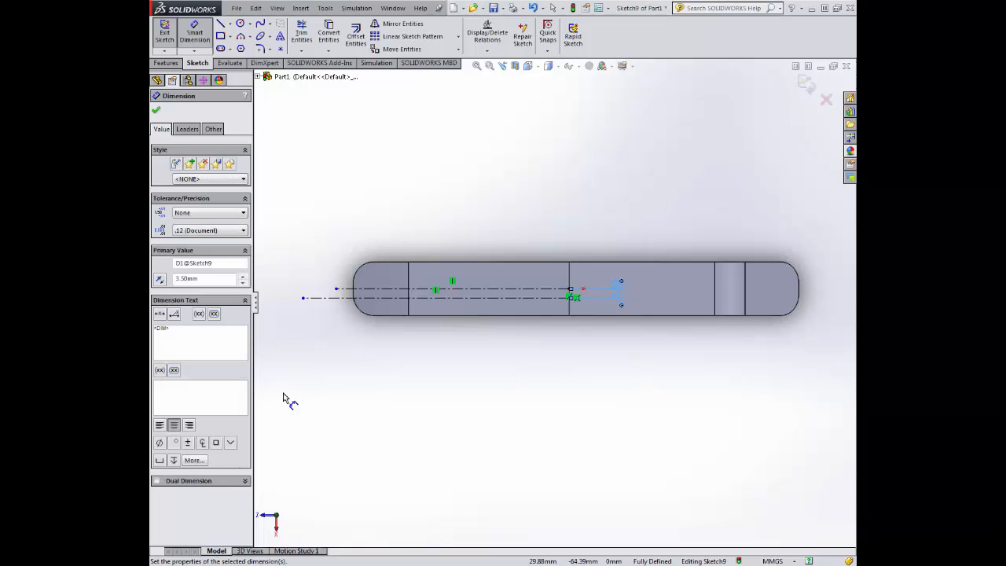
- Draw a perpendicular centerline about 25 mm long across the rounded end, touching its outermost edge
click(229, 24)
click(245, 43)
click(353, 284)
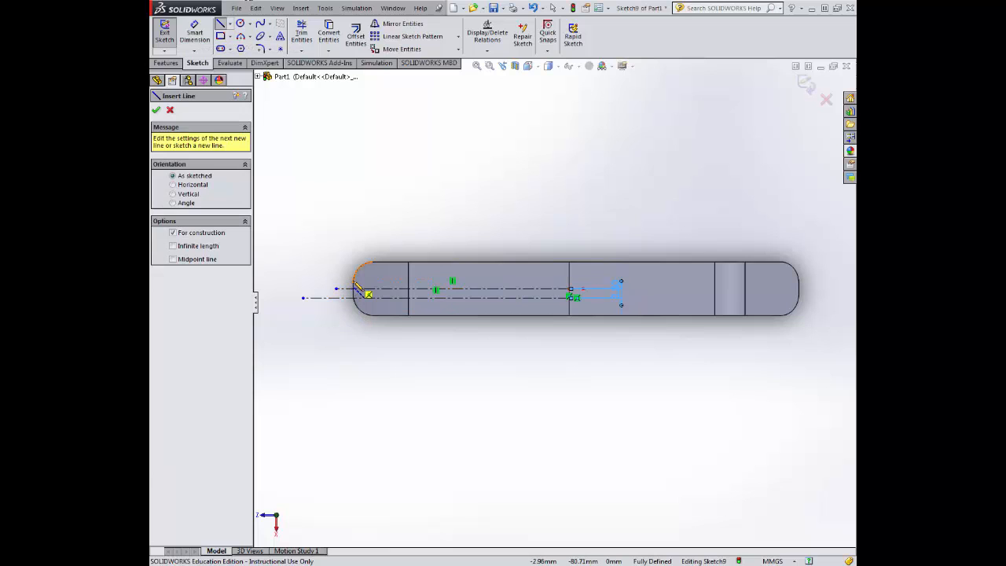
scroll(360, 291, down, 5)
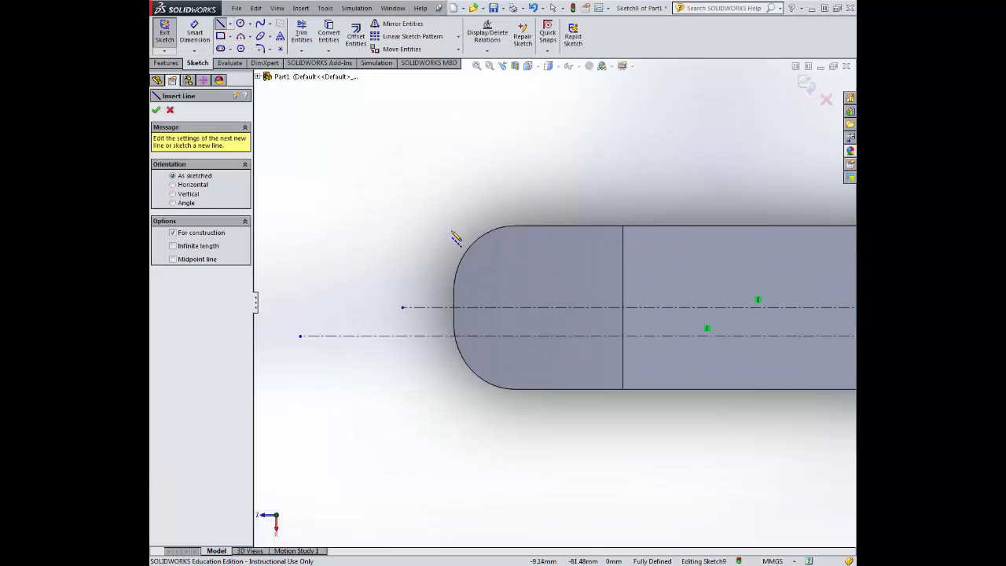
click(453, 291)
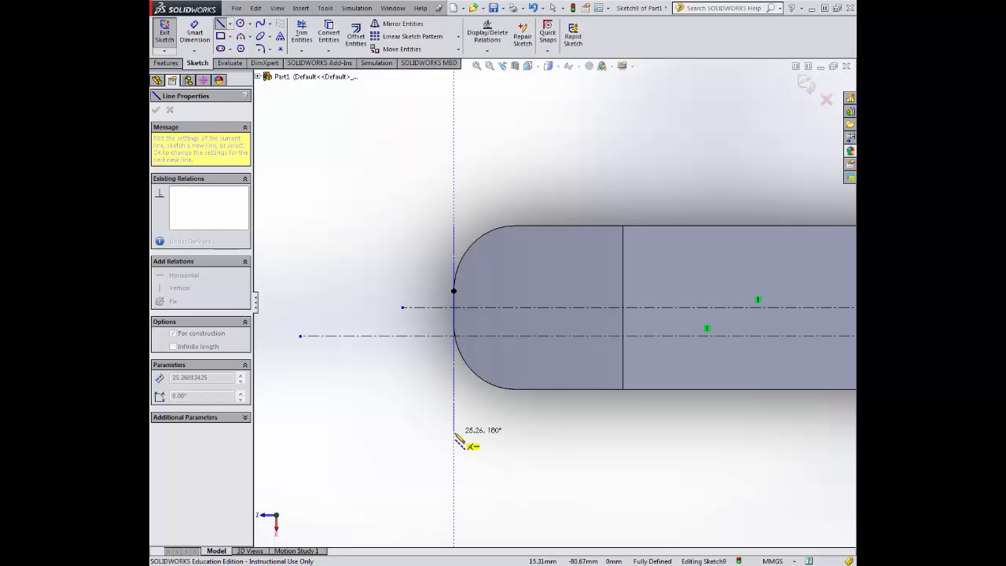
click(453, 432)
key(Escape)
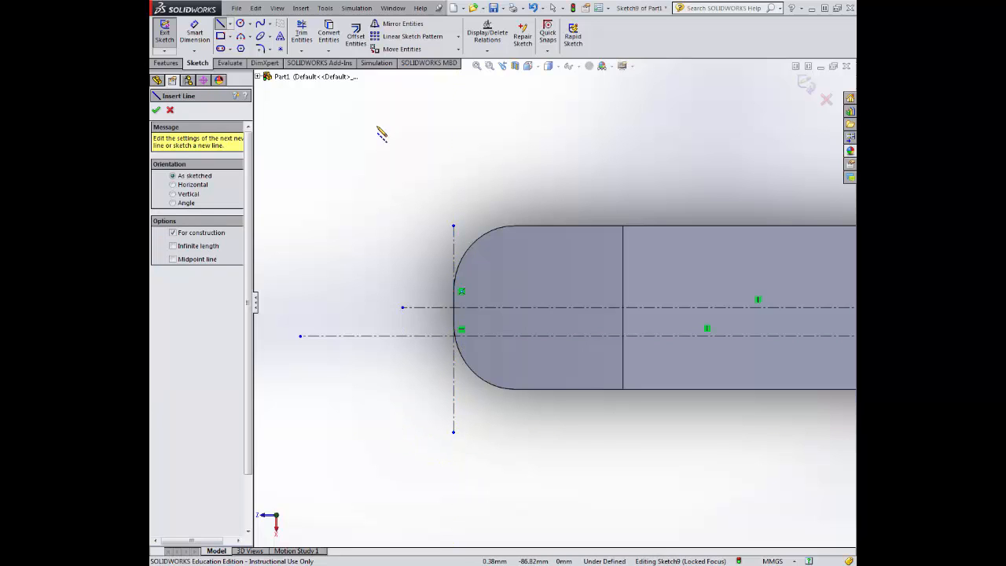
- Trim off the parts of both lengthwise centerlines that extend beyond the perpendicular end centerline
click(300, 33)
click(416, 307)
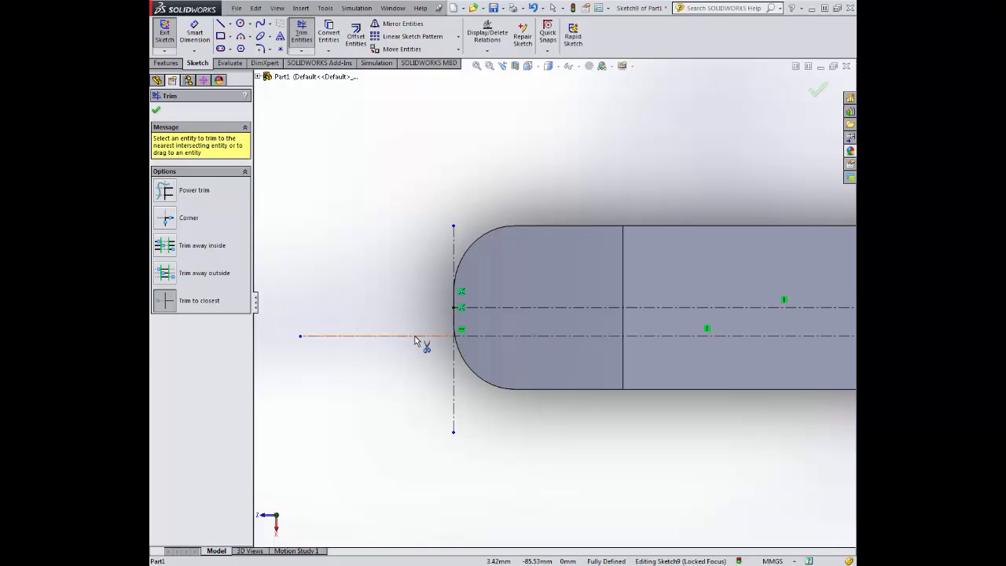
click(413, 336)
- Draw a perpendicular centerline from the midpoint of the middle lengthwise centerline down past the body's lower edge
scroll(424, 349, up, 2)
scroll(790, 359, up, 2)
scroll(792, 360, down, 1)
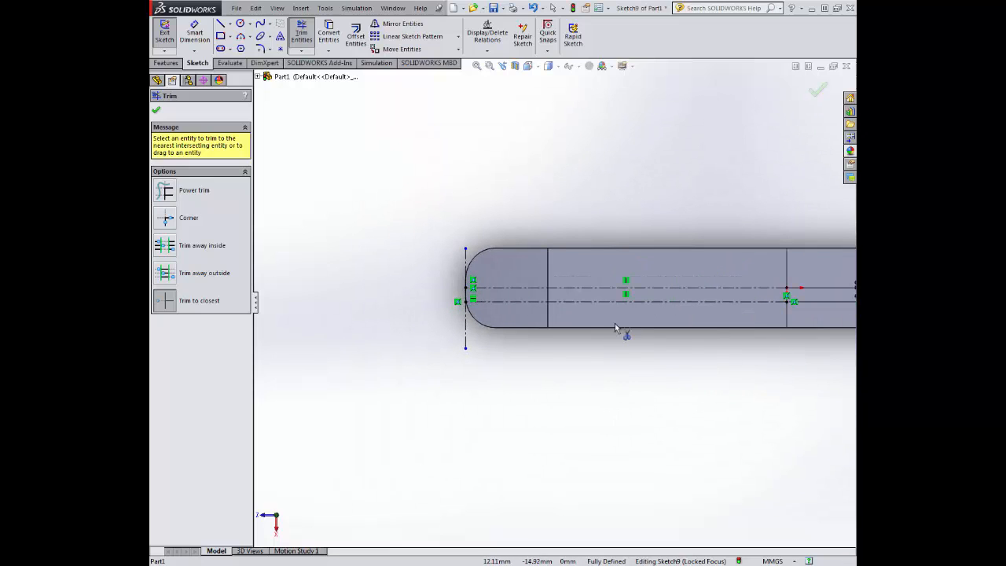
click(230, 24)
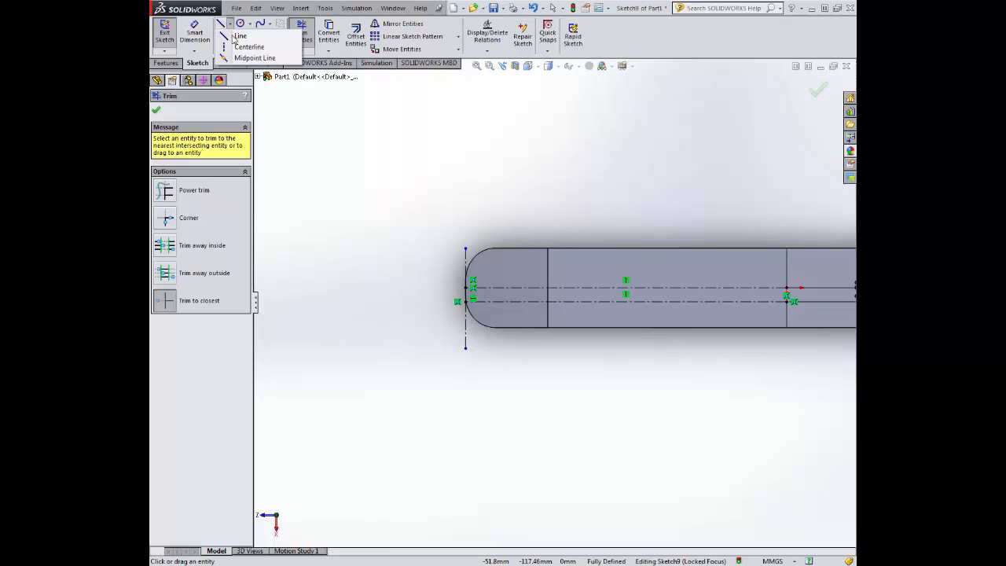
click(250, 46)
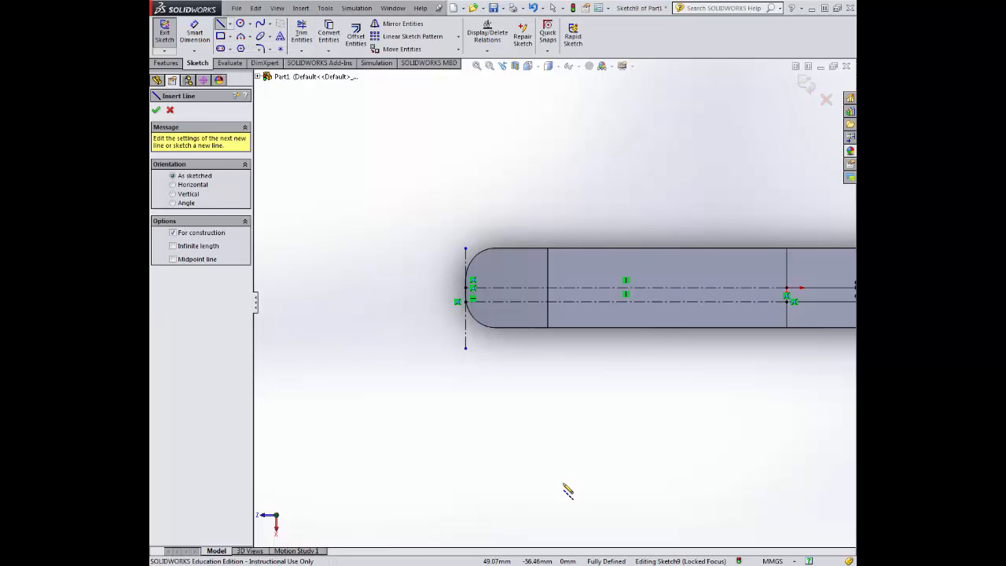
click(627, 289)
double_click(626, 390)
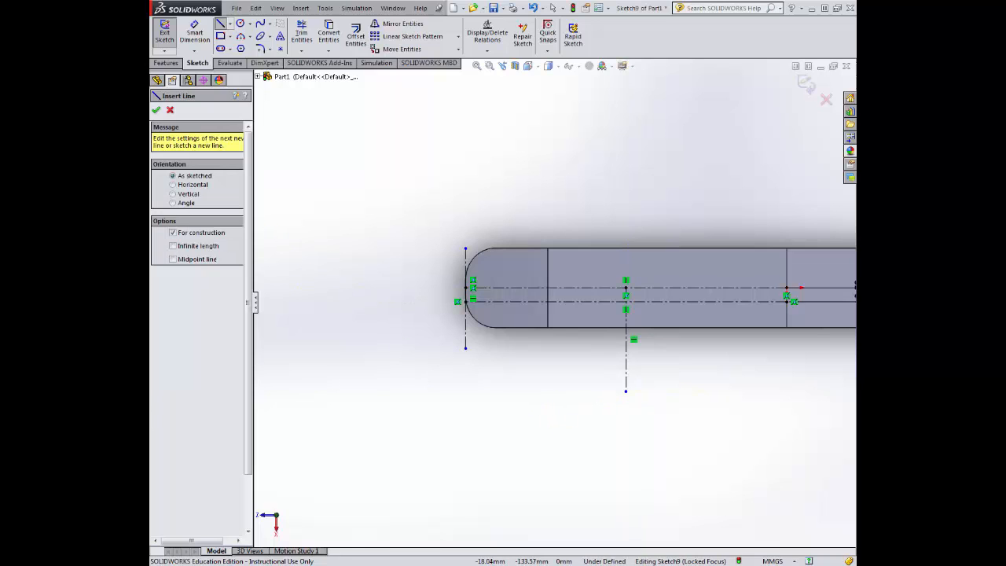
- Trim off the part of the crosswise centerline that lies between the two lengthwise centerlines
click(301, 35)
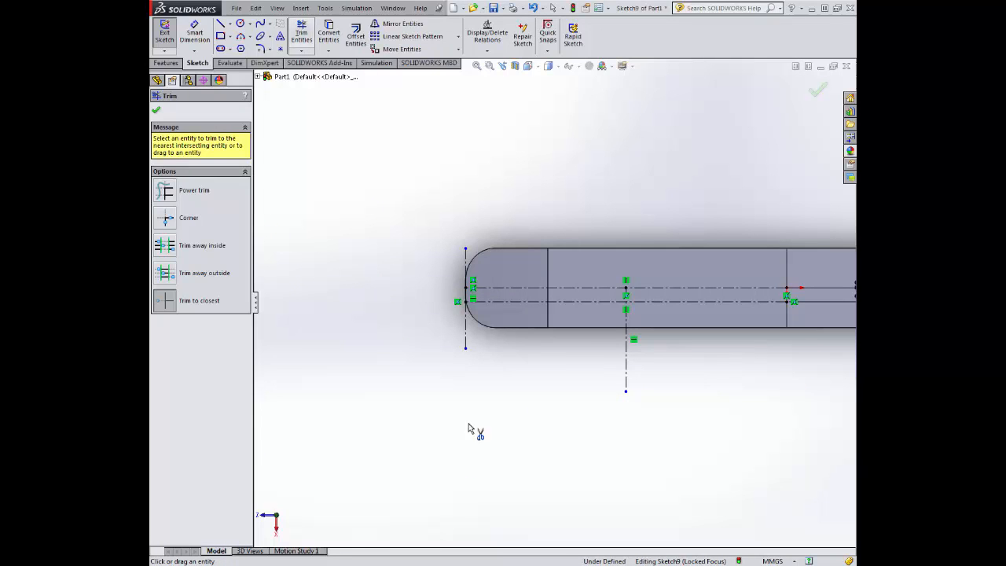
scroll(717, 284, down, 3)
scroll(626, 310, down, 1)
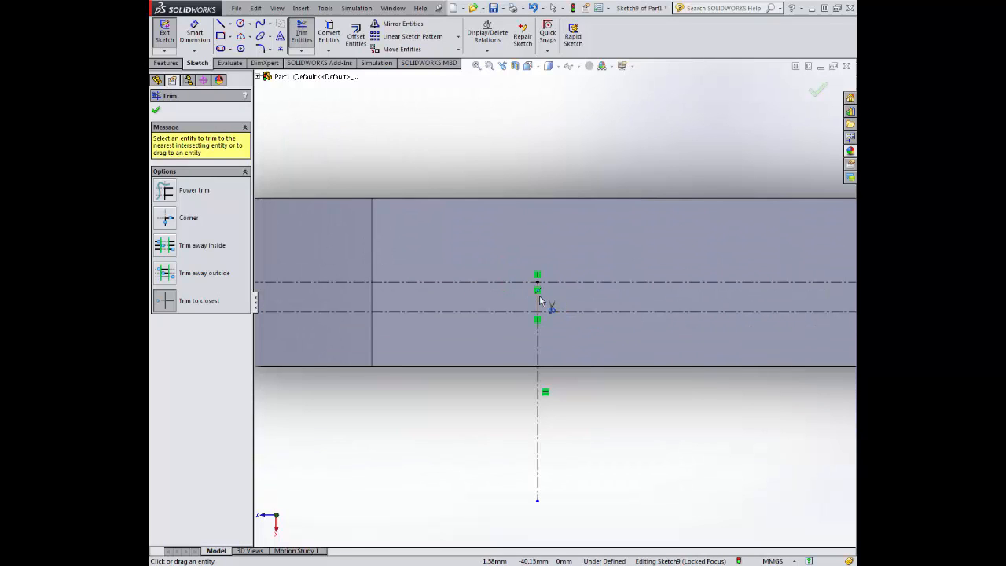
click(539, 298)
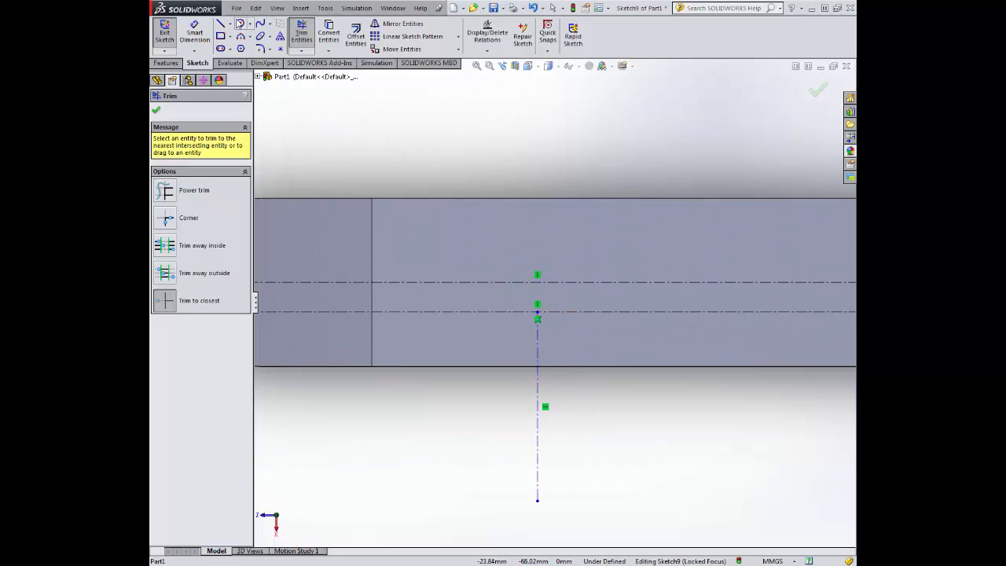
- Draw a centerline about 12.2 mm long along the body's lower edge across the crosswise centerline, and trim the crosswise centerline's part beyond that edge
click(230, 24)
click(255, 45)
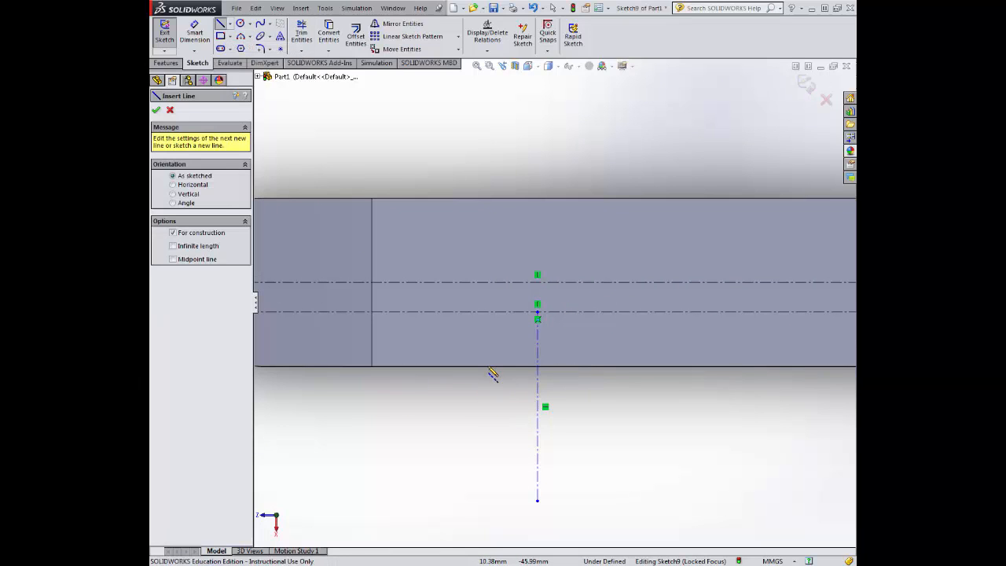
drag(487, 366, 588, 366)
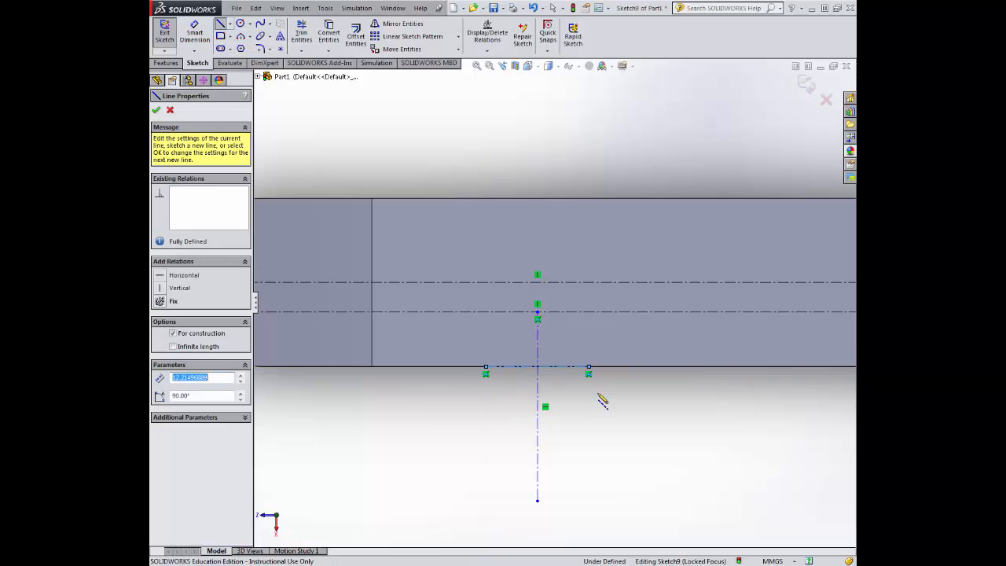
click(301, 33)
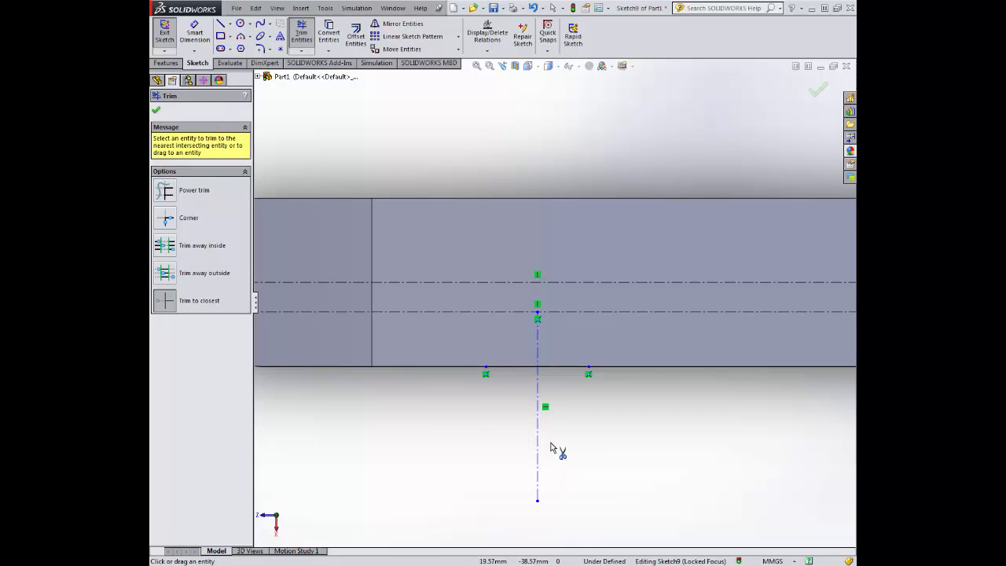
click(538, 433)
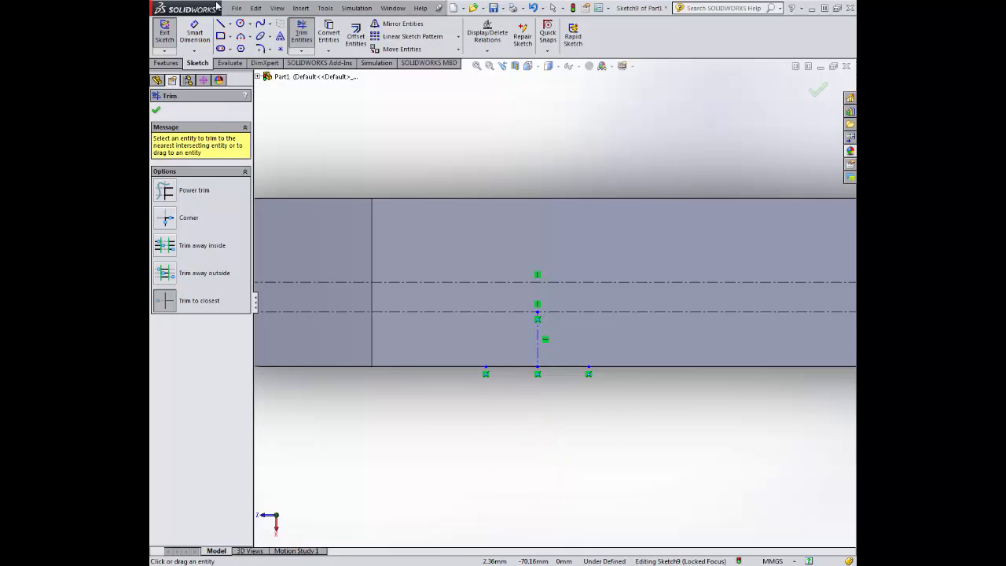
- From the crosswise centerline's midpoint, draw a lengthwise centerline about 21.6 mm toward the origin, ending in a perpendicular stub about 1.5 mm long toward the lower edge
click(230, 23)
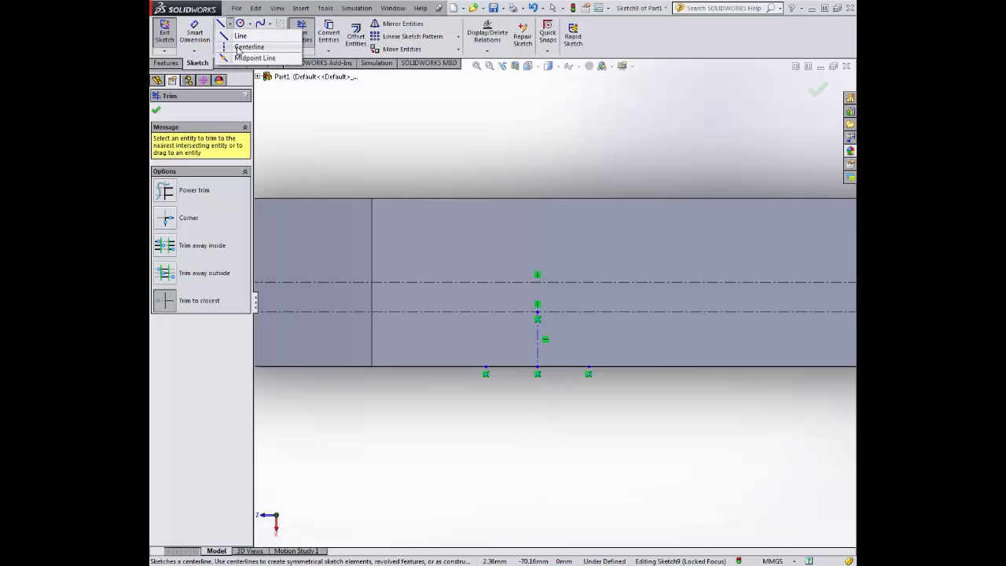
click(248, 45)
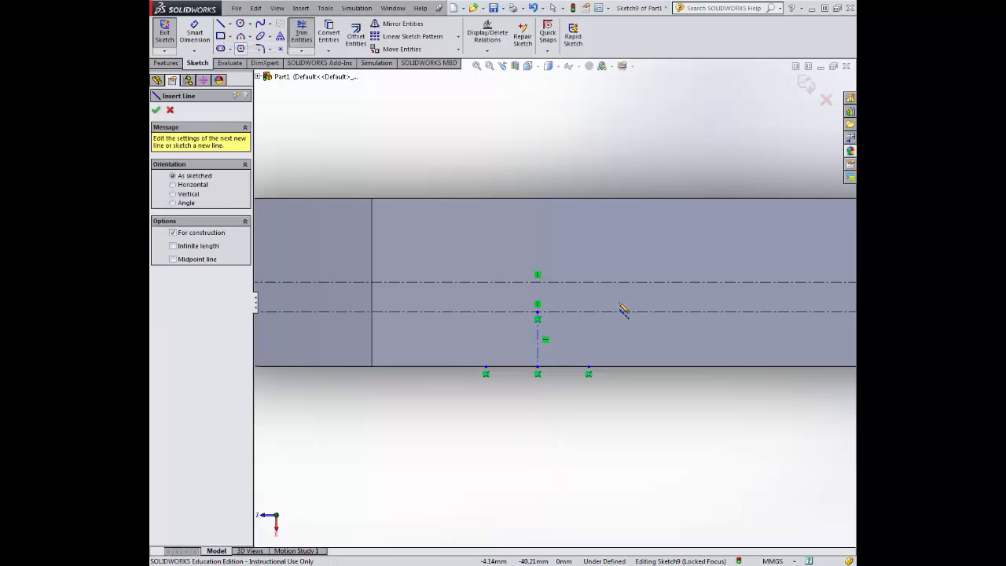
click(538, 339)
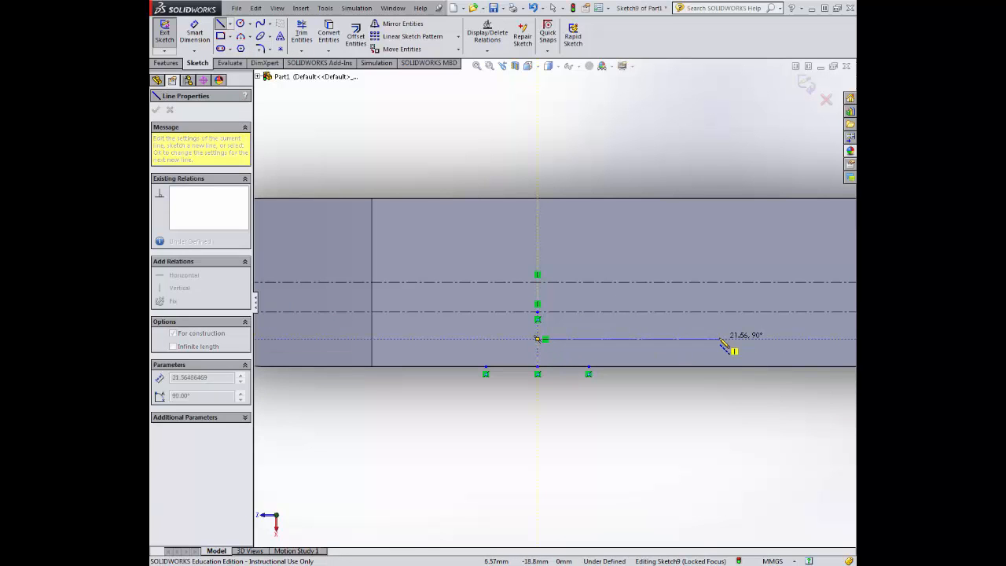
click(721, 341)
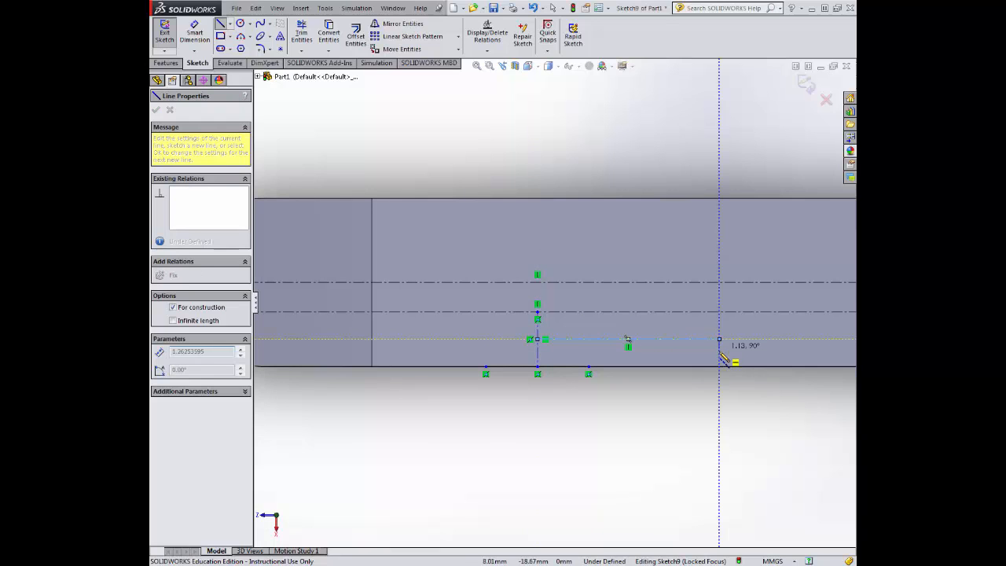
key(Escape)
- Dimension the new lengthwise centerline on the origin side of the crosswise centerline to 15 mm
click(194, 35)
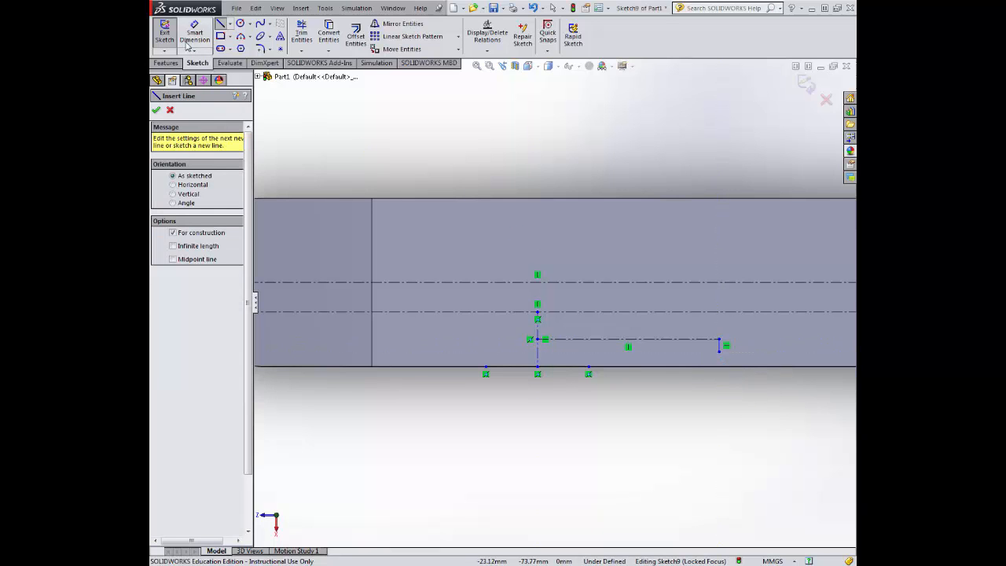
click(616, 341)
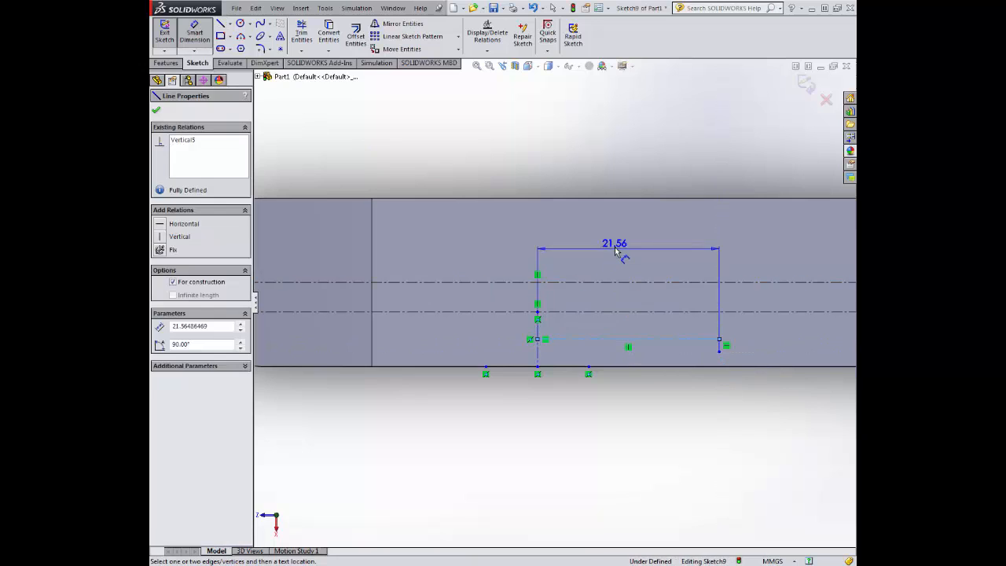
click(616, 244)
text(15)
key(Return)
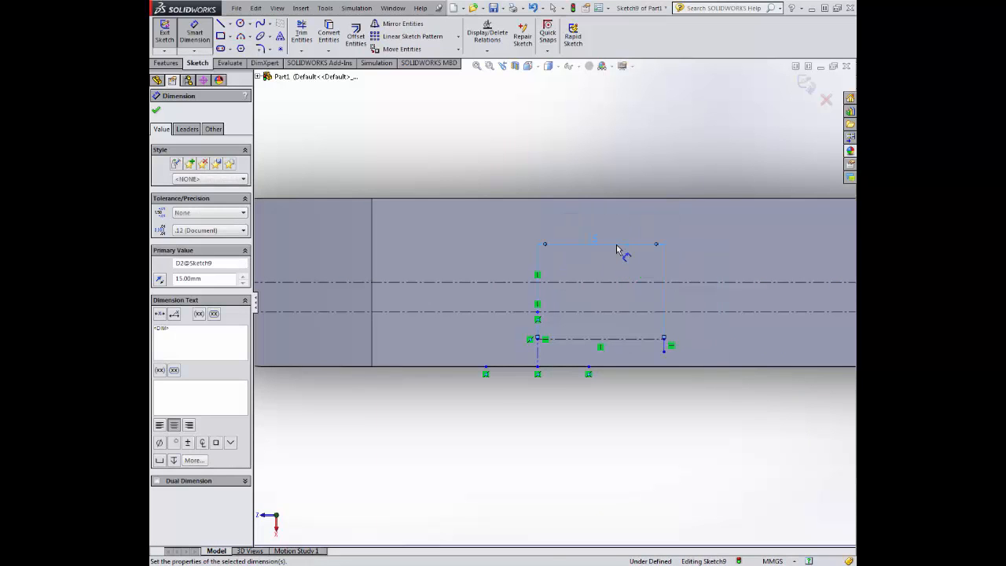
- Dimension the short perpendicular stub at the end of the 15 mm centerline to 2.01 mm
click(668, 349)
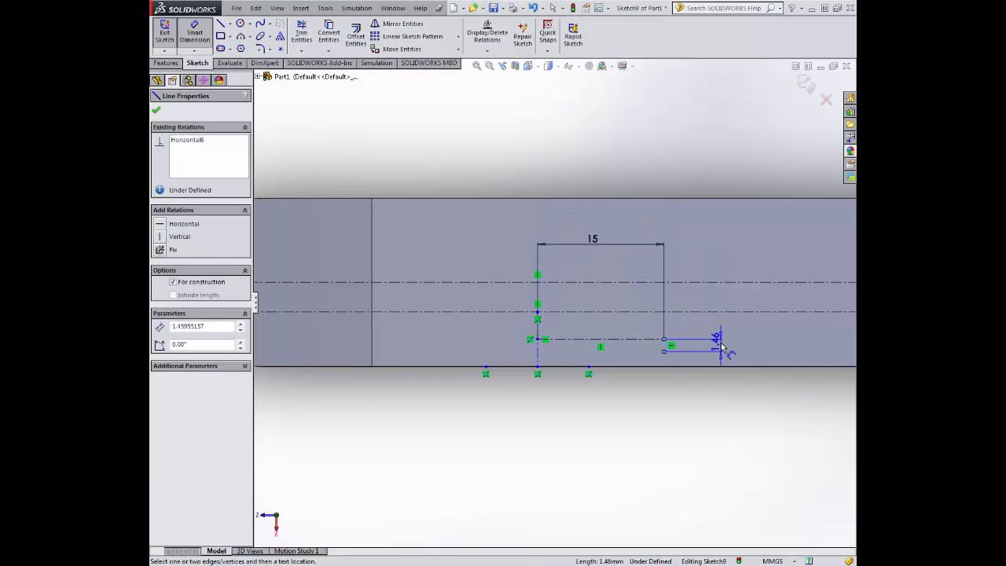
click(721, 347)
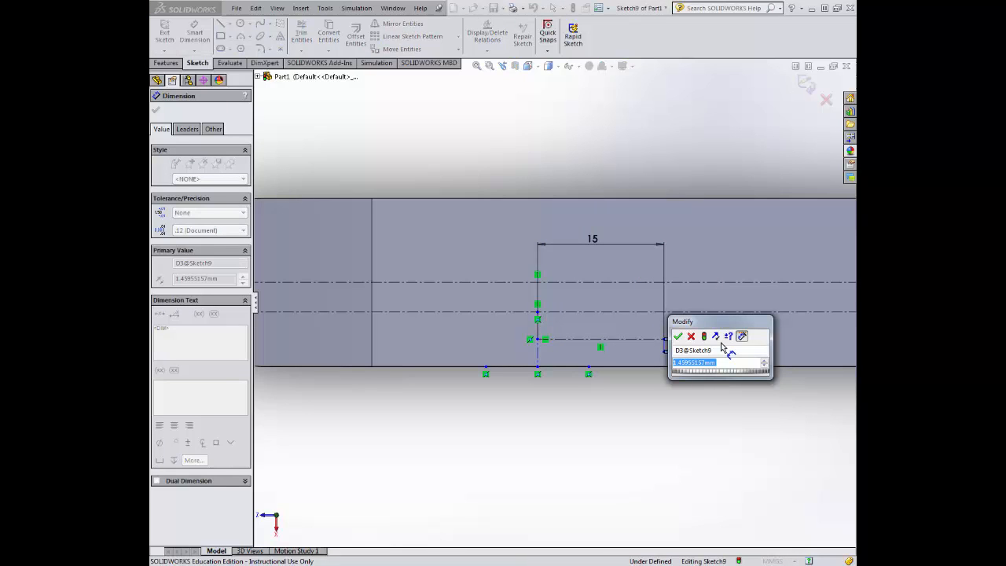
text(2)
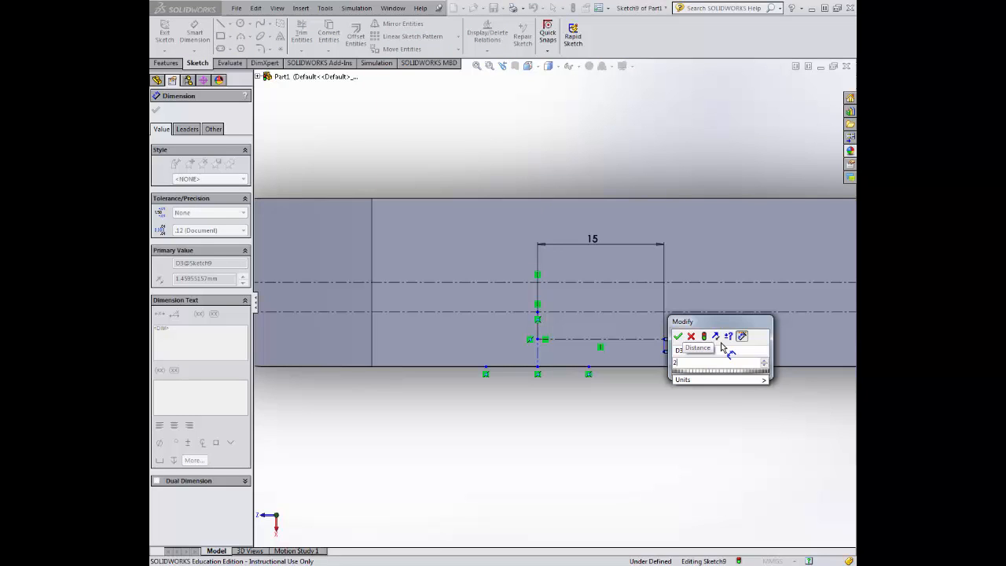
text(.01)
key(Return)
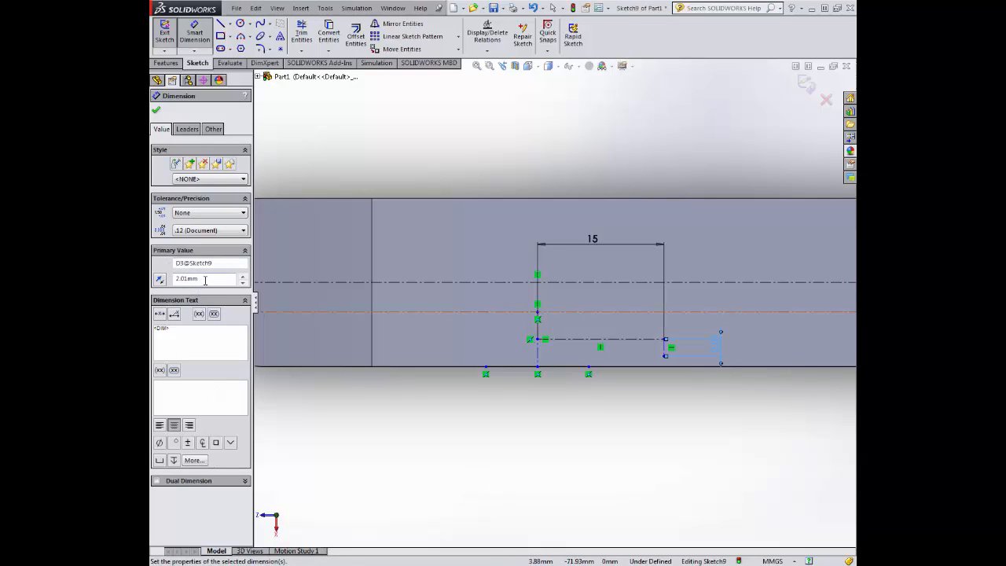
- From the same midpoint, draw a centerline about 17.3 mm toward the rounded end, finishing with a perpendicular stub about 2.2 mm long toward the middle centerline
click(229, 24)
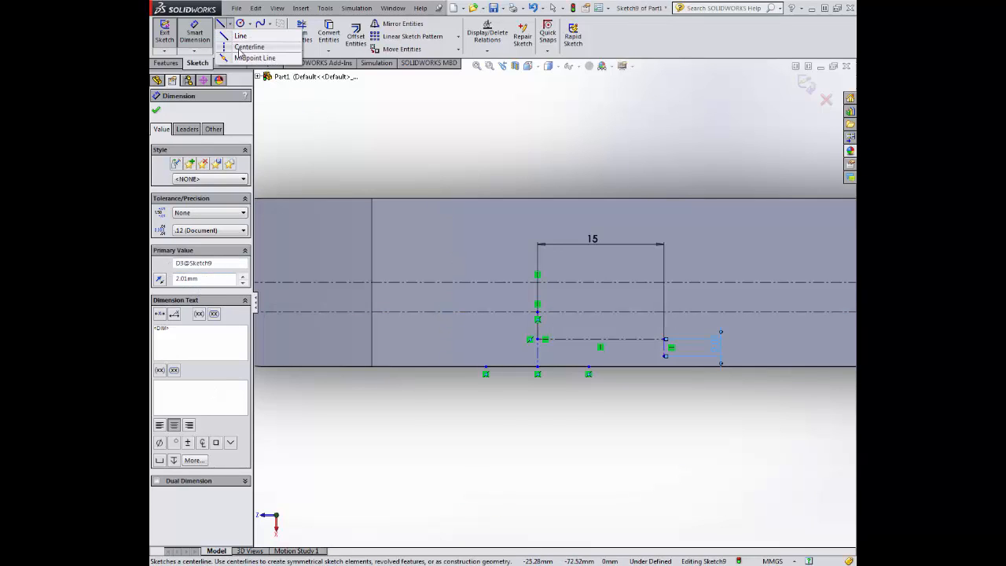
click(243, 47)
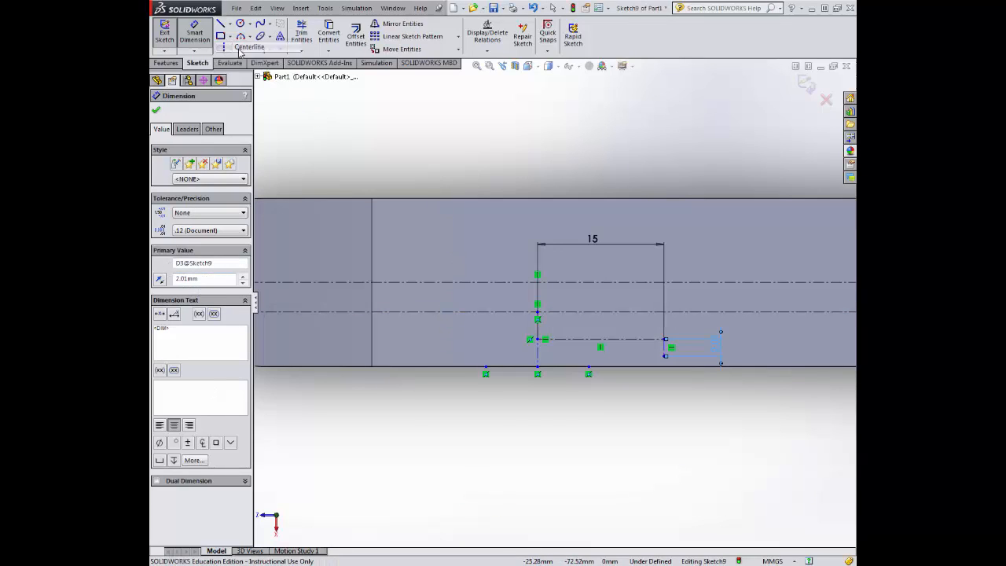
click(536, 339)
double_click(393, 339)
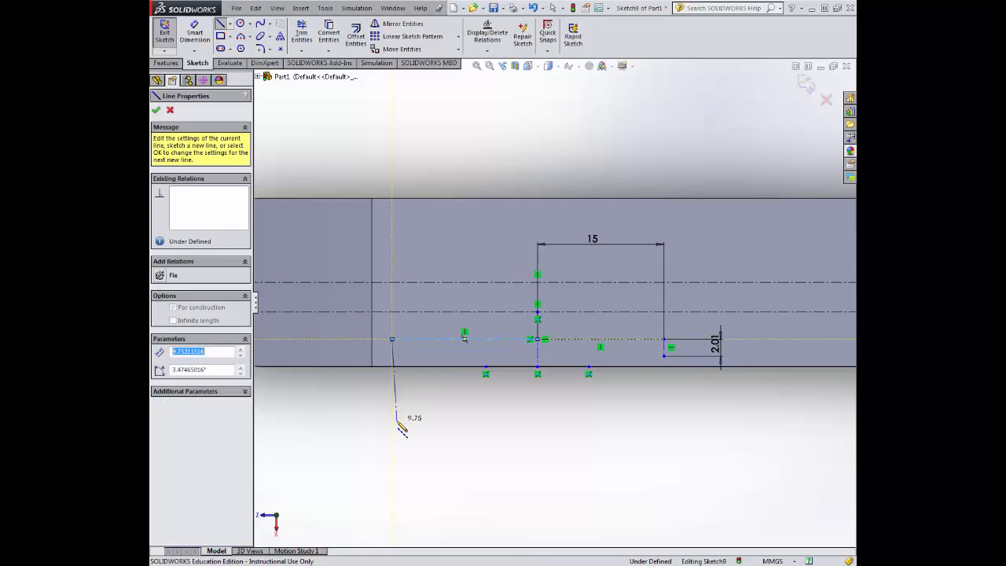
click(392, 338)
click(392, 320)
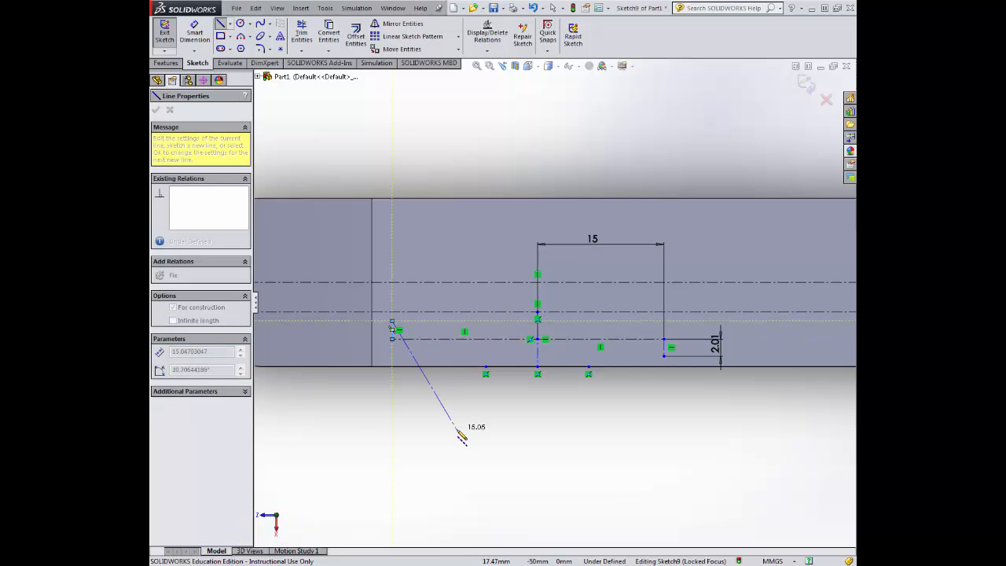
key(Escape)
- Dimension the lengthwise centerline on the rounded-end side of the crosswise centerline to 13 mm
click(198, 33)
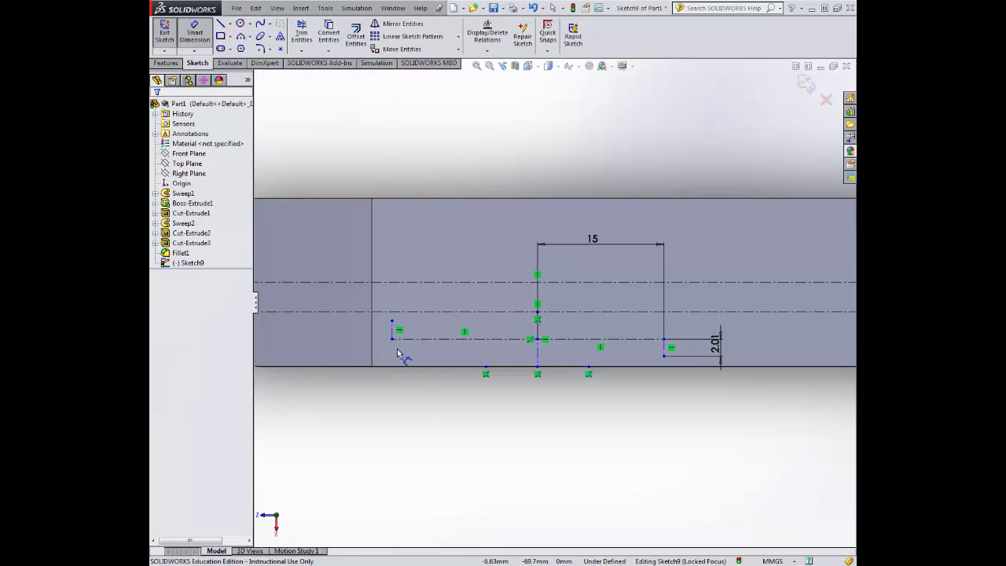
click(461, 343)
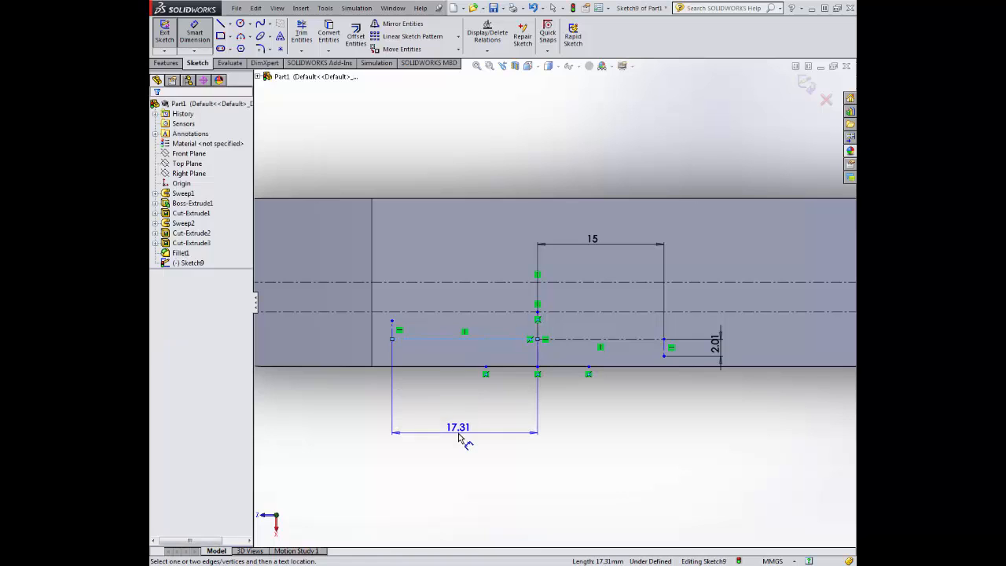
click(463, 437)
text(13)
key(Return)
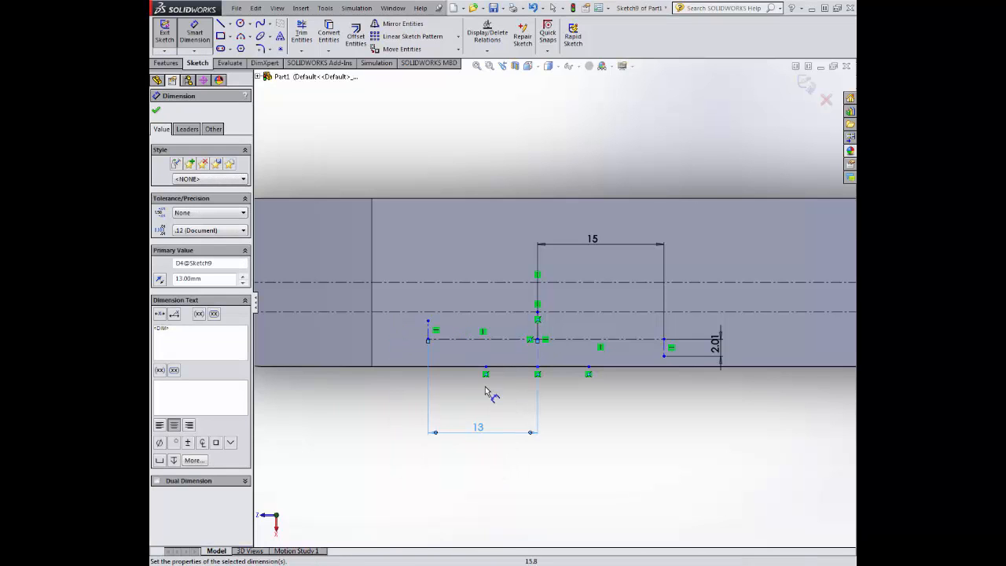
- Dimension the short perpendicular stub at the end of the 13 mm centerline to 1.75 mm
click(430, 334)
click(415, 332)
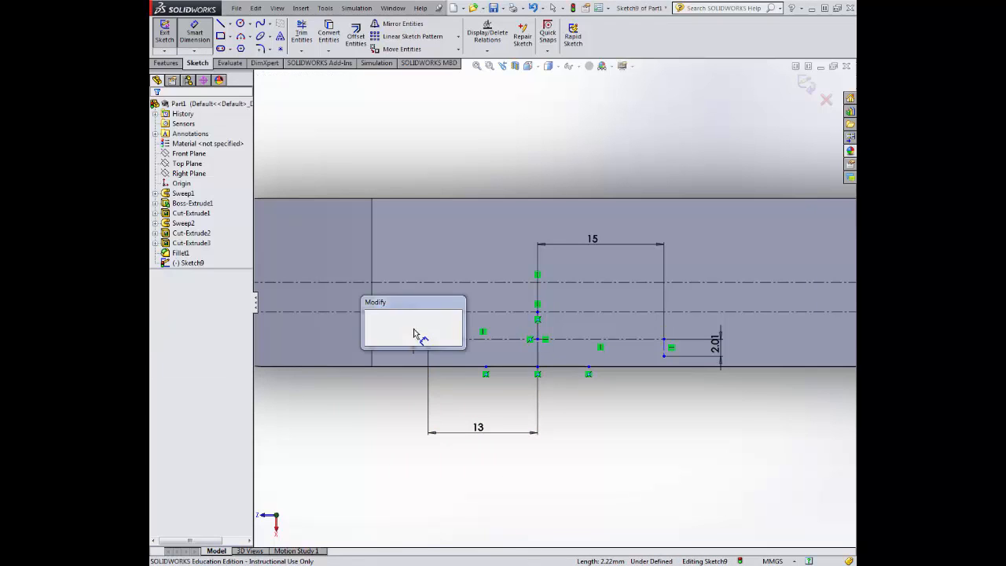
text(1.75)
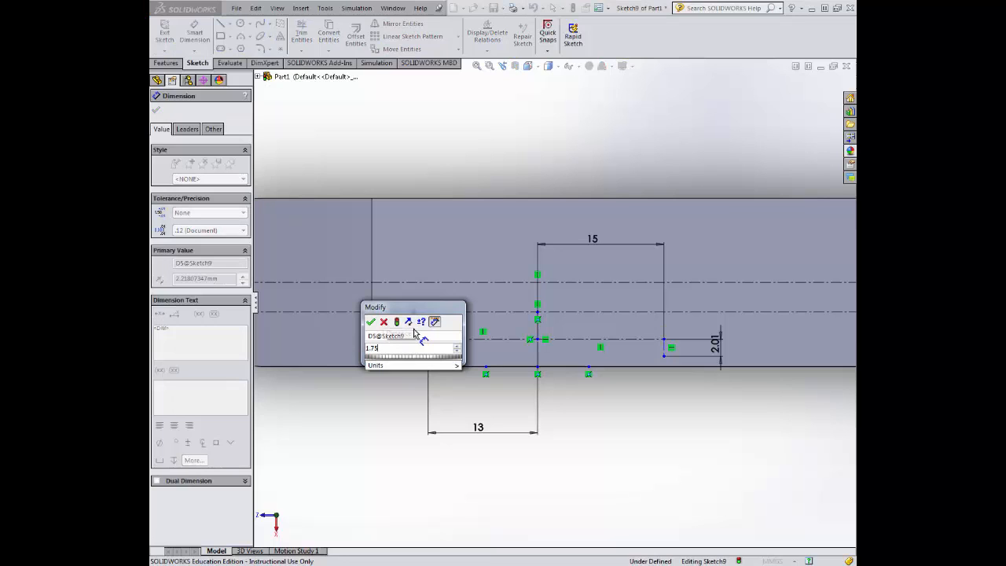
key(Return)
- Draw a five-point spline from the lower edge's corner near the origin through both stub ends and their shared midpoint to the offset centerline's rounded-end endpoint
scroll(611, 286, up, 3)
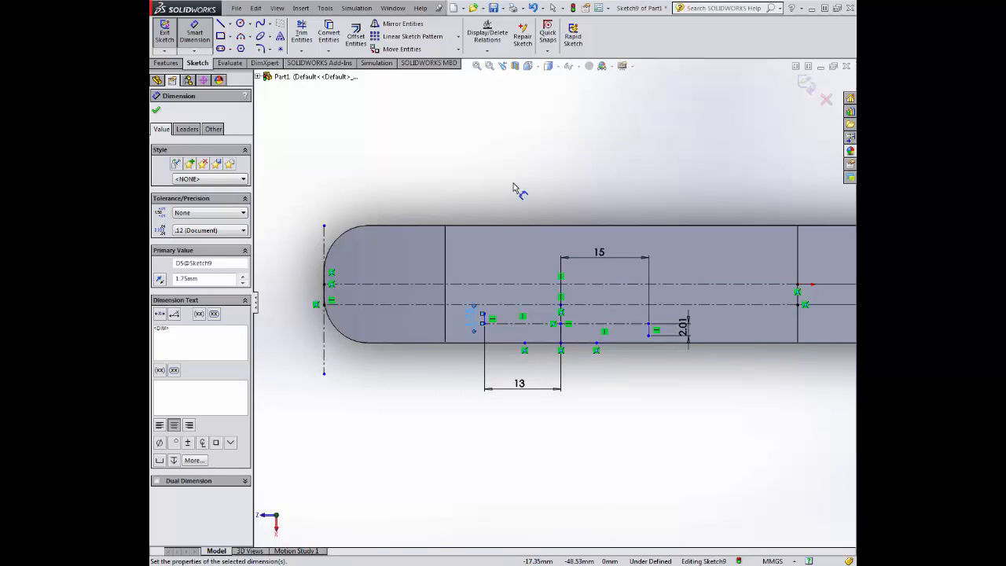
click(263, 25)
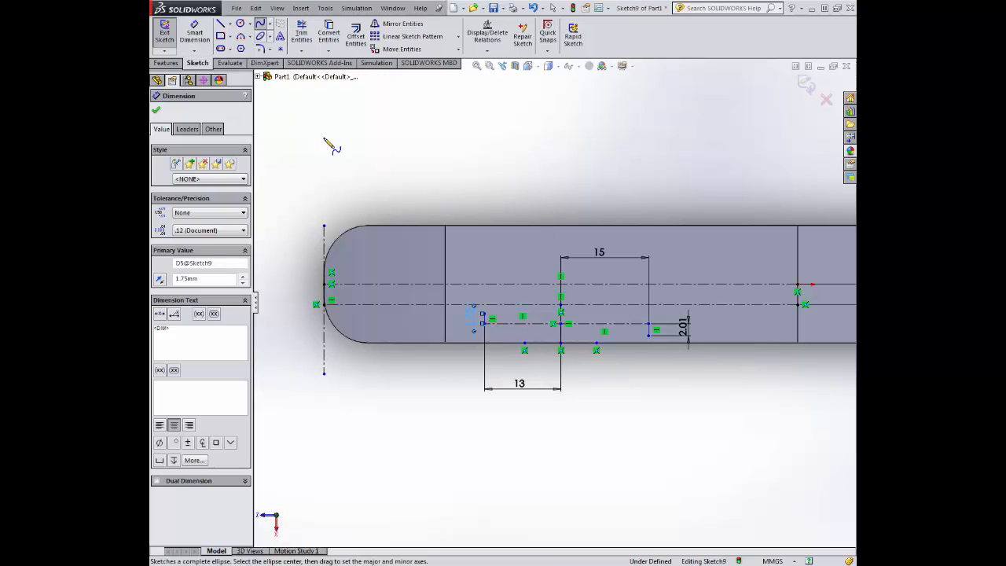
click(797, 344)
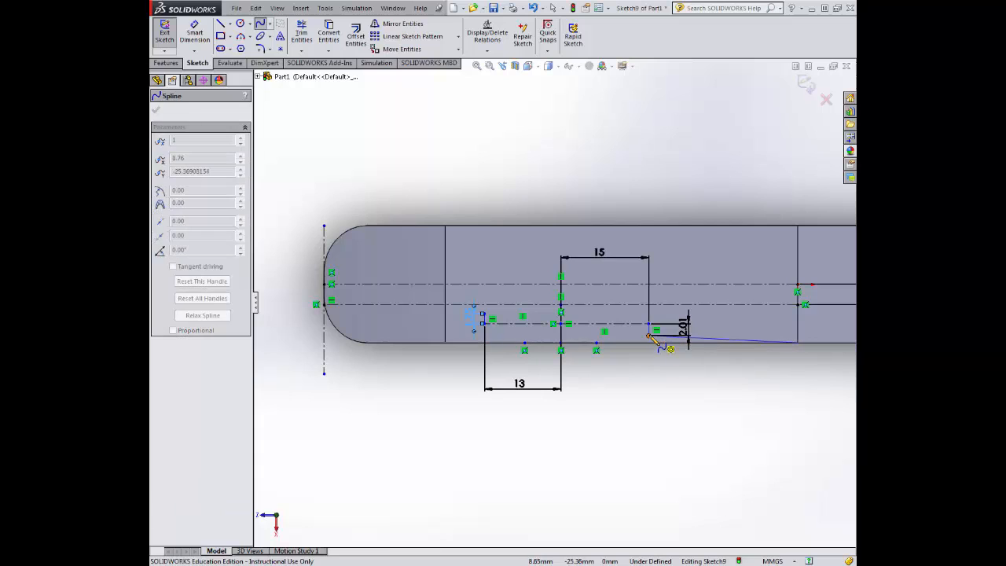
click(649, 334)
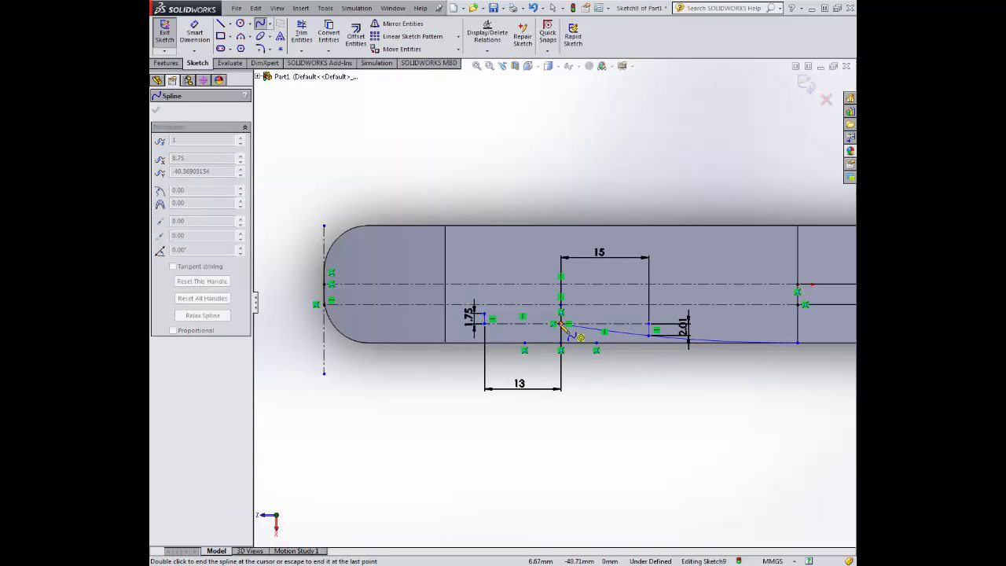
click(485, 315)
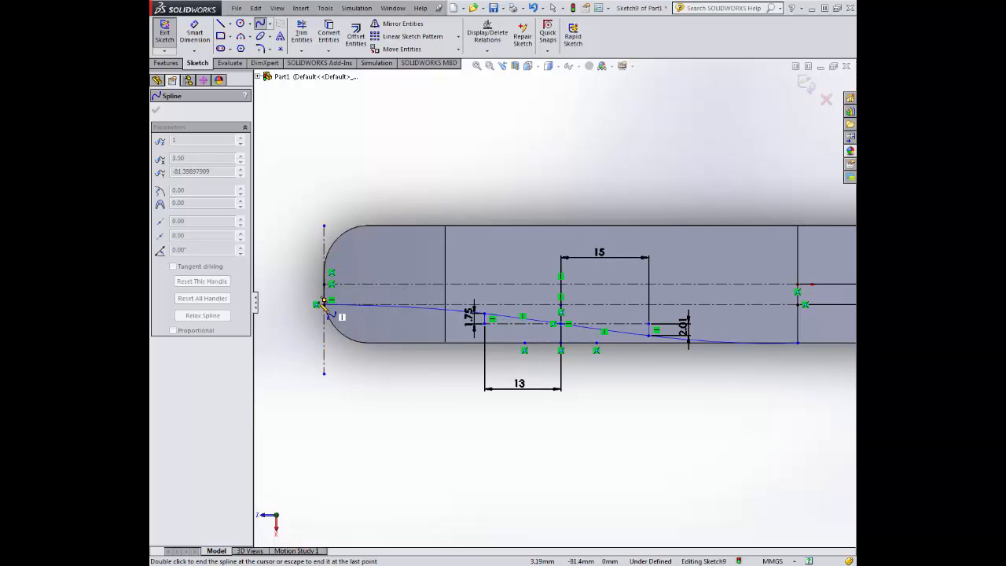
click(324, 304)
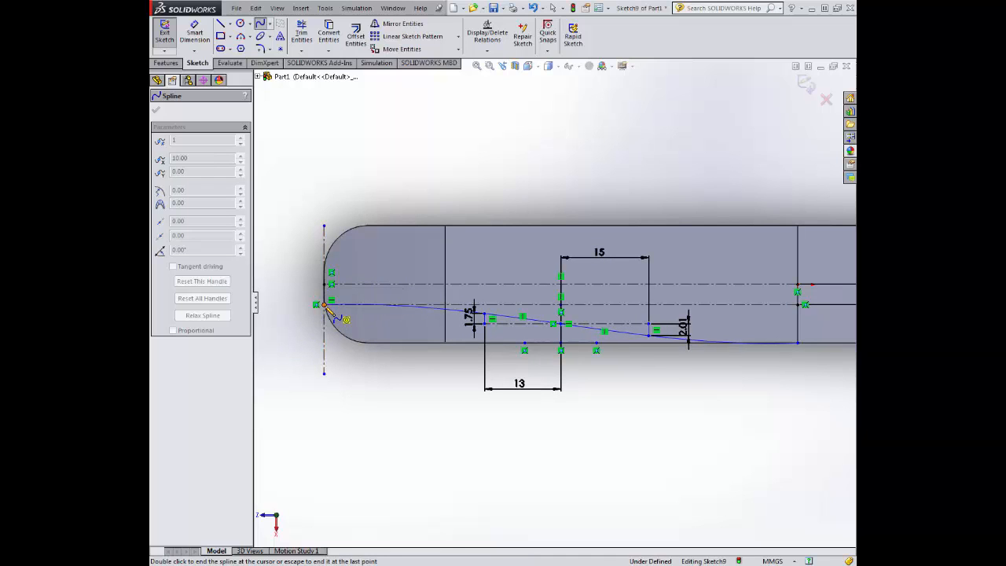
double_click(324, 304)
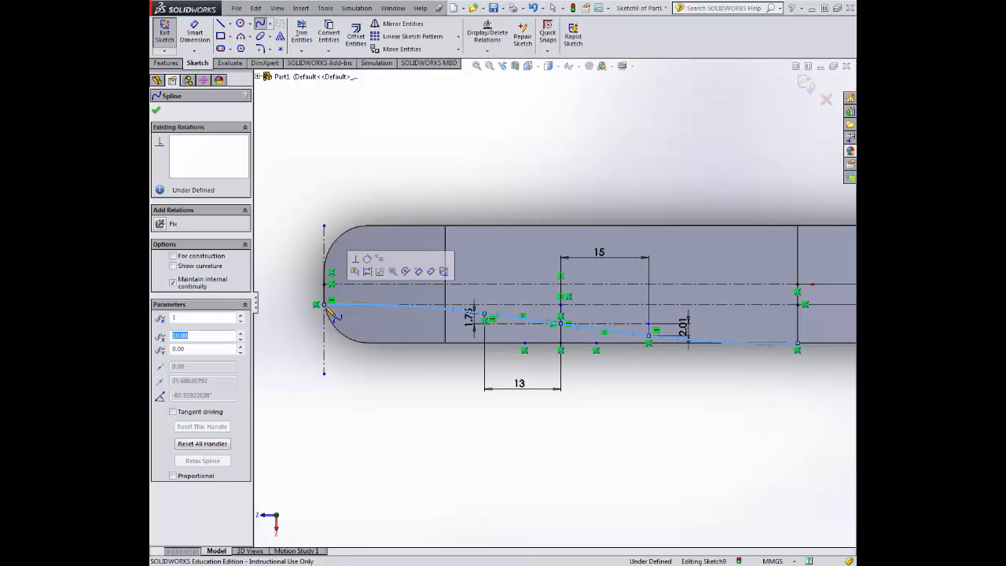
click(155, 112)
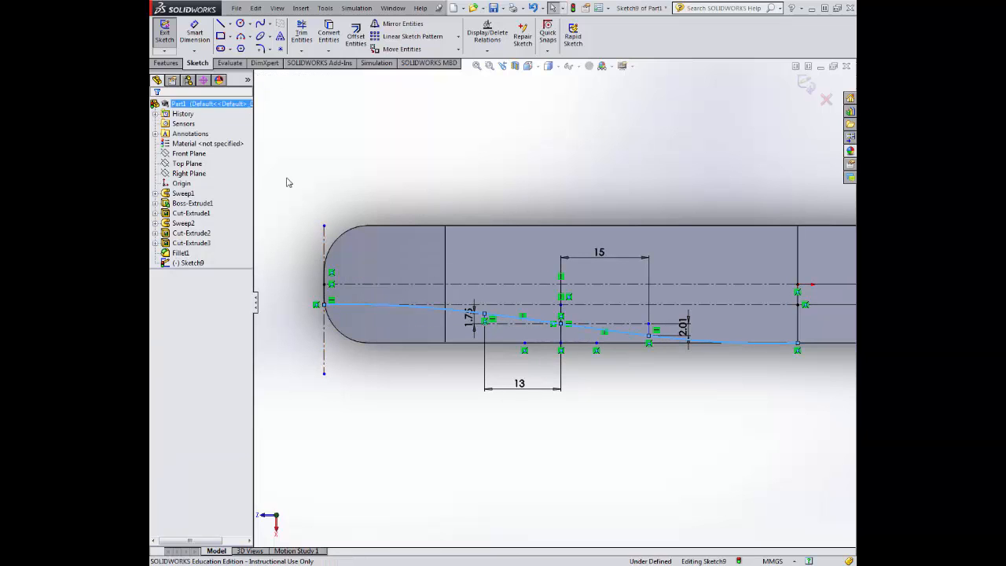
- Close the spline profile with three lines outside the body, ending in a perpendicular line about 28.7 mm long at the spline's origin-side endpoint
click(221, 24)
scroll(550, 303, up, 3)
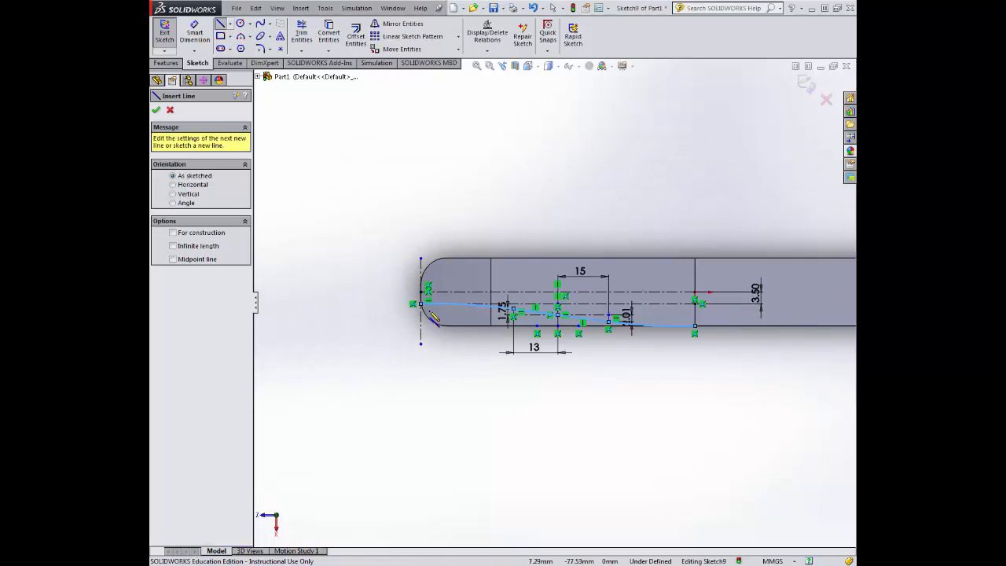
click(418, 304)
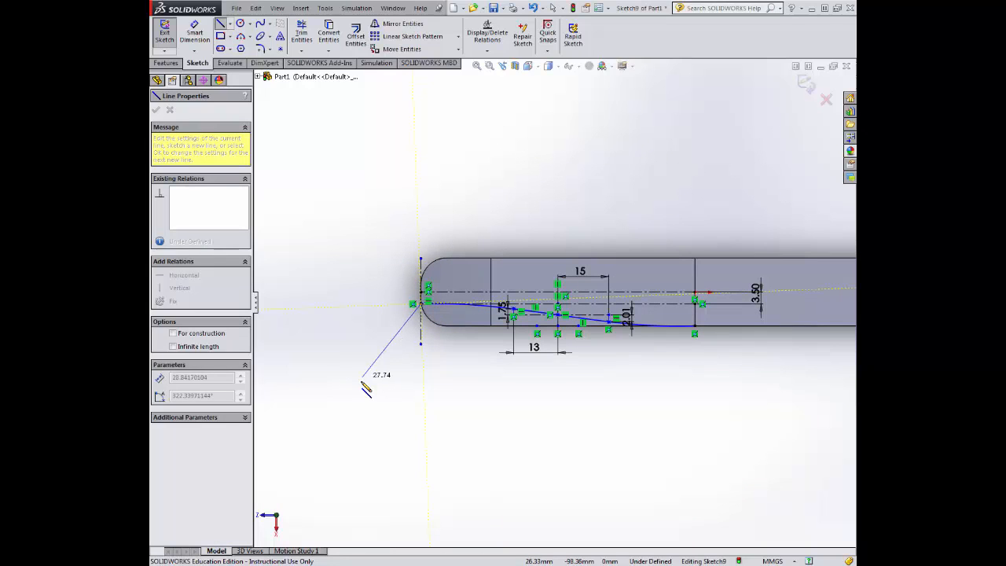
click(361, 381)
click(694, 422)
click(695, 326)
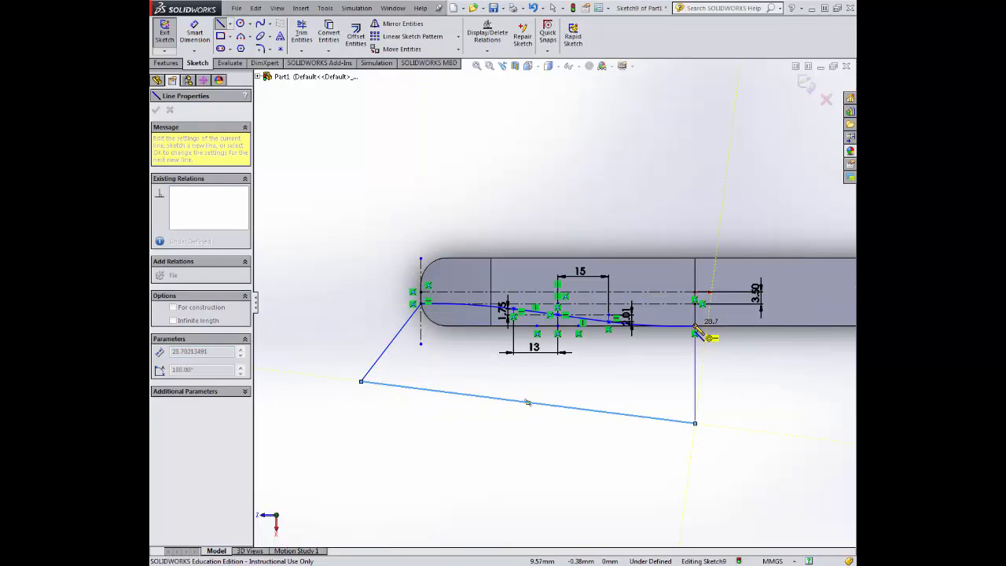
click(695, 326)
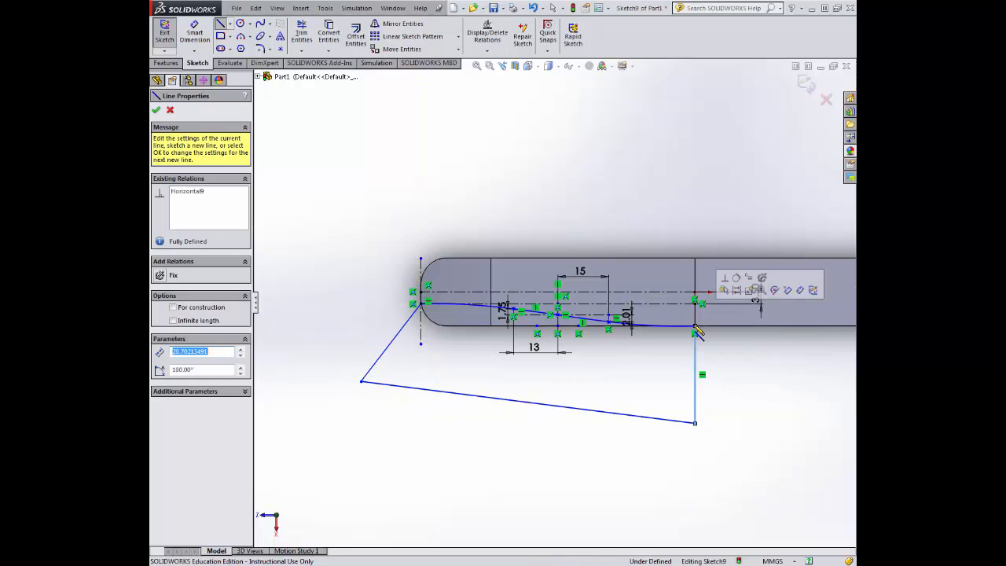
click(156, 110)
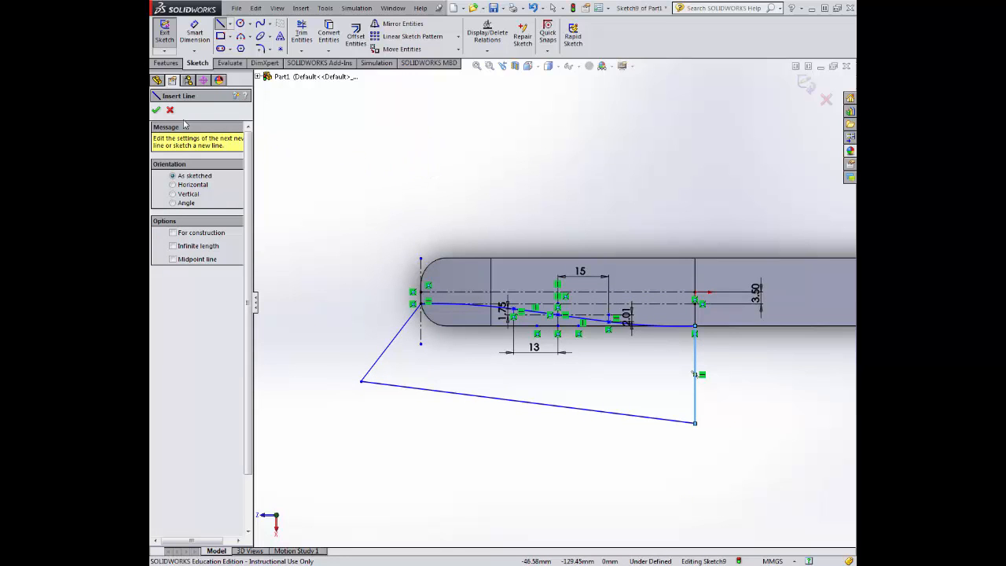
click(156, 111)
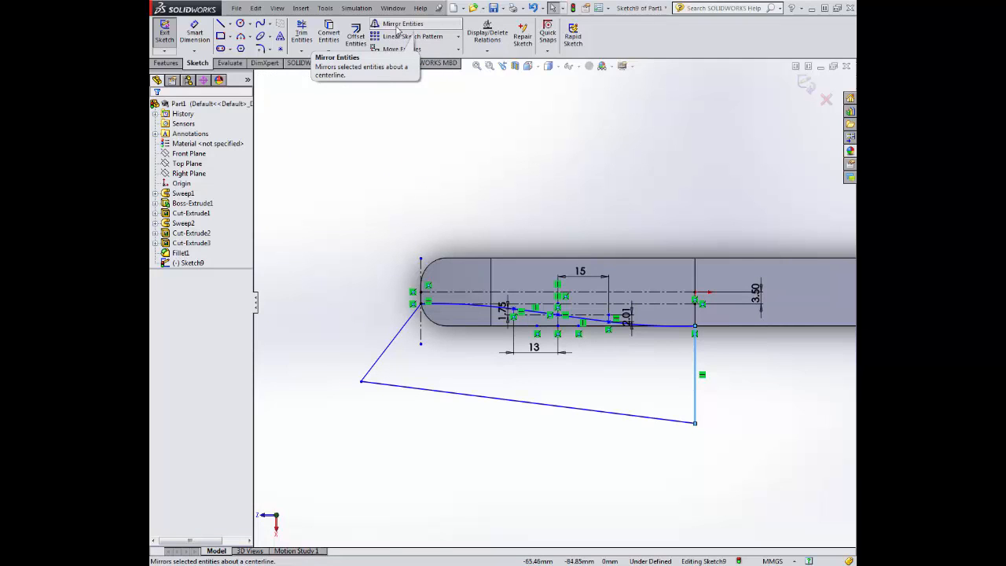
- Mirror the spline and its three closing lines, keeping a copy, about the body's lengthwise middle centerline
click(399, 29)
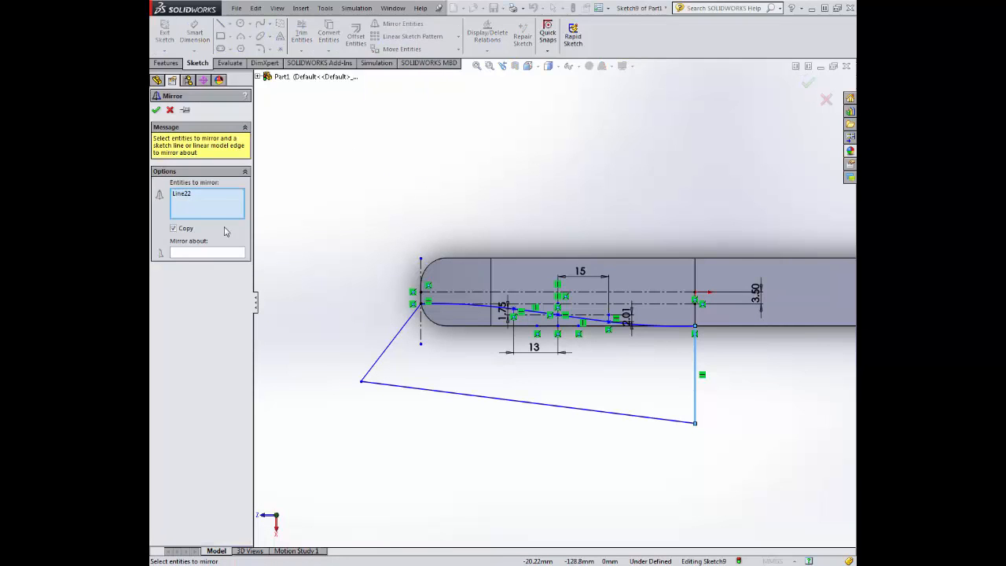
click(642, 331)
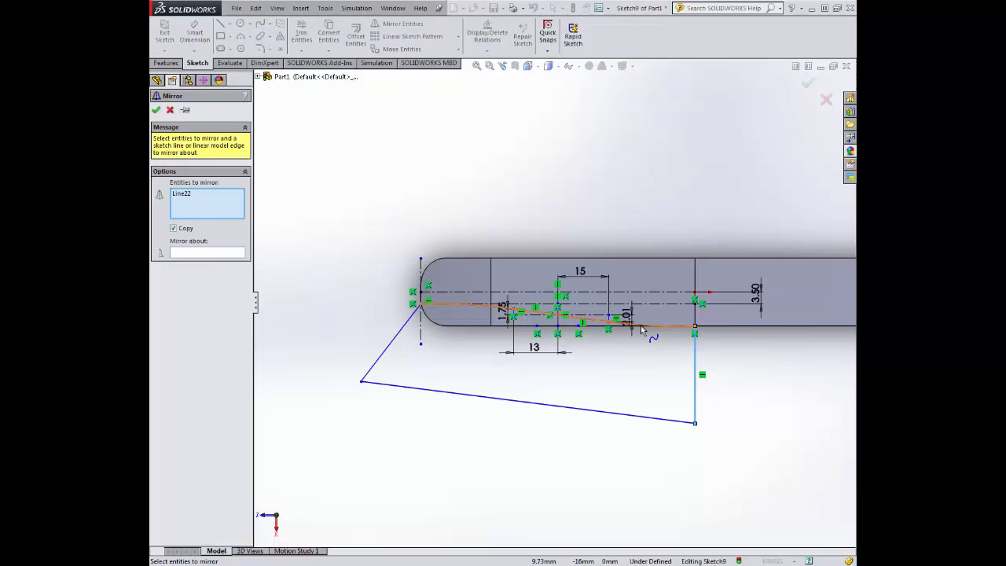
click(389, 345)
click(411, 389)
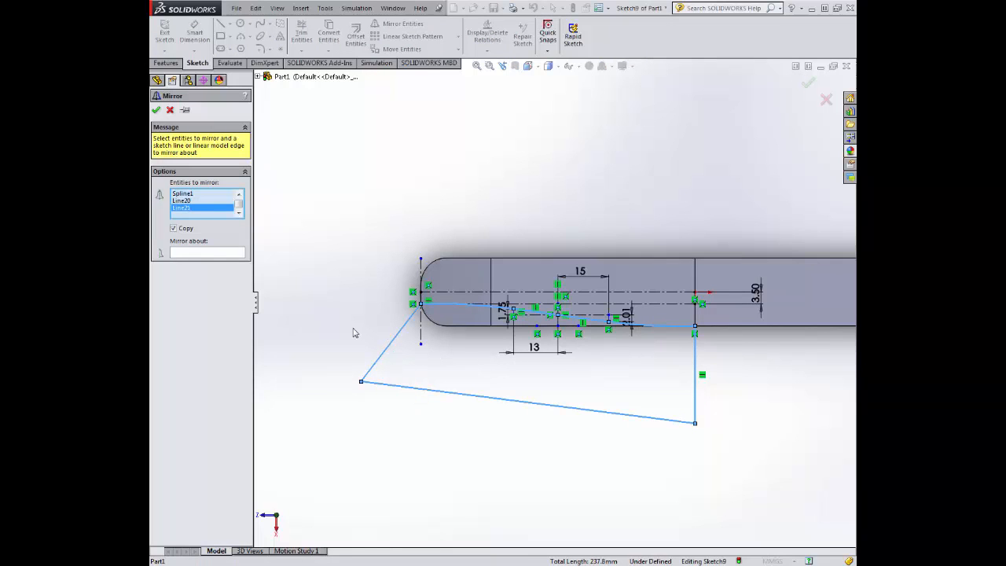
click(180, 253)
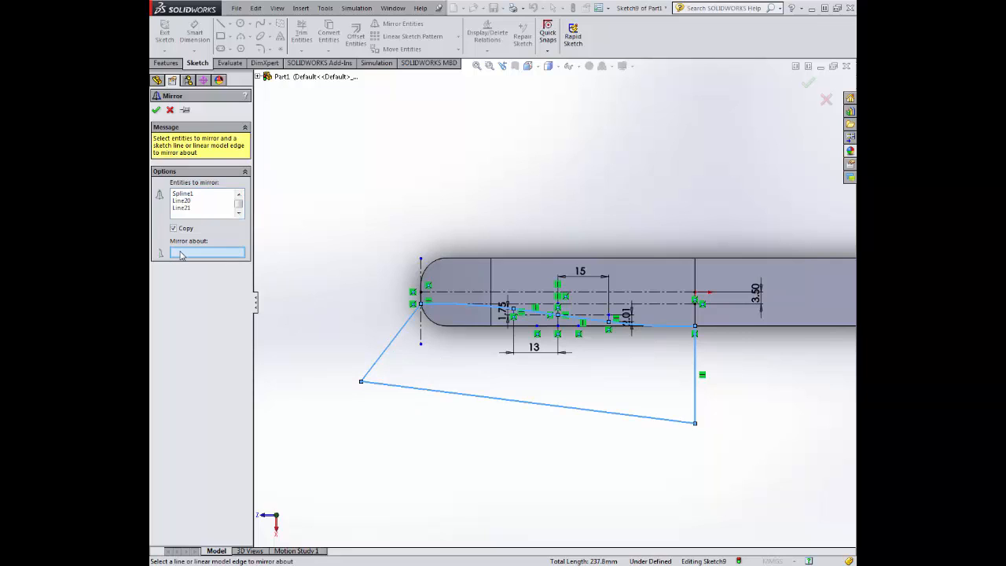
click(533, 296)
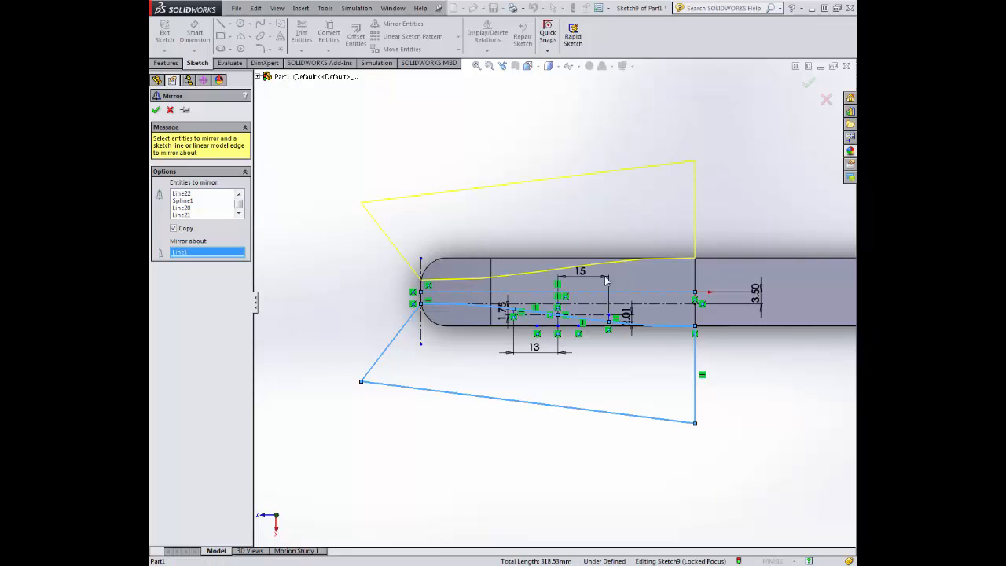
click(155, 111)
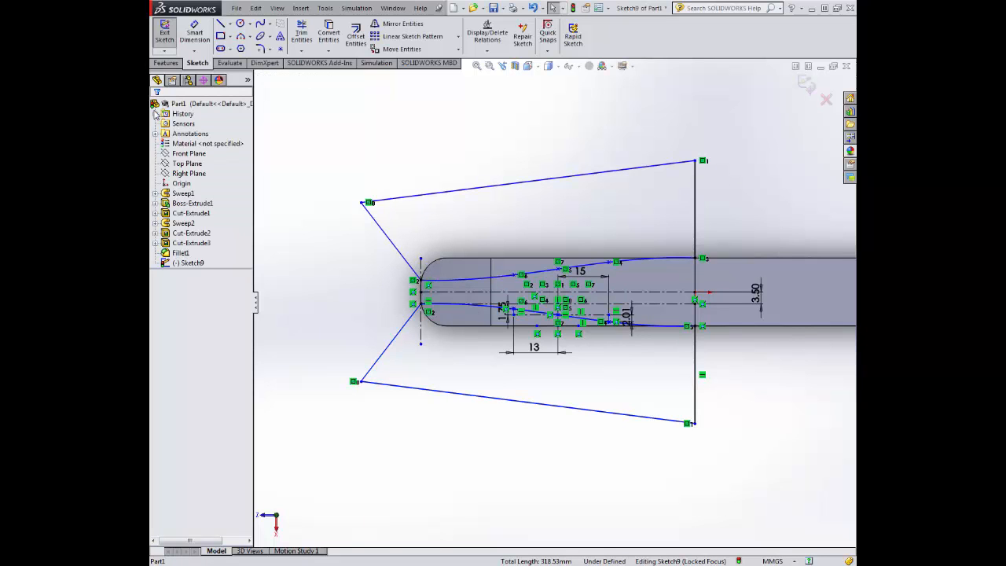
- Extrude-cut both mirrored spline profiles down through the body with a blind depth of 58 mm
mouse_move(495, 259)
middle_down()
mouse_move(498, 194)
mouse_move(586, 182)
mouse_move(554, 207)
middle_up()
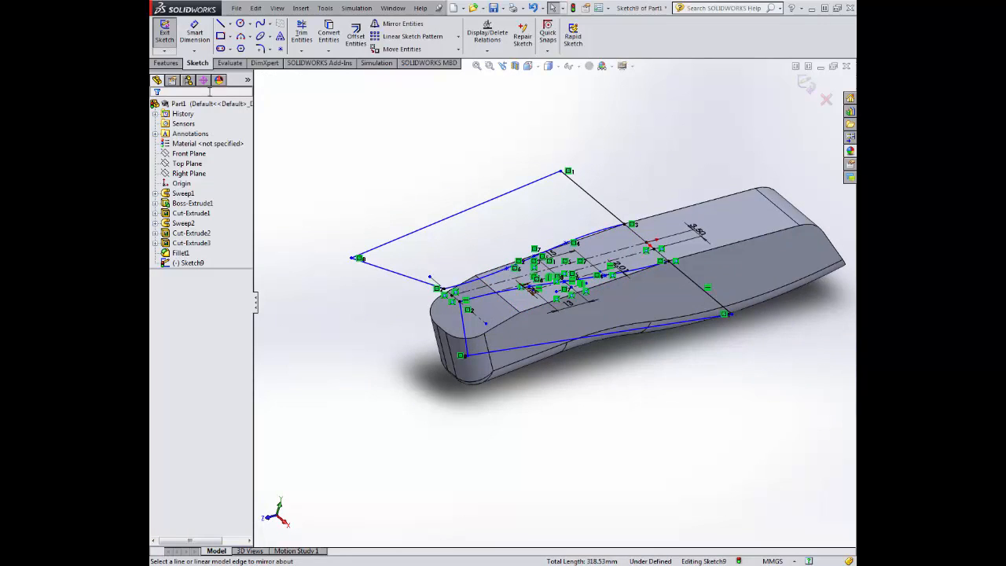
click(166, 63)
click(315, 36)
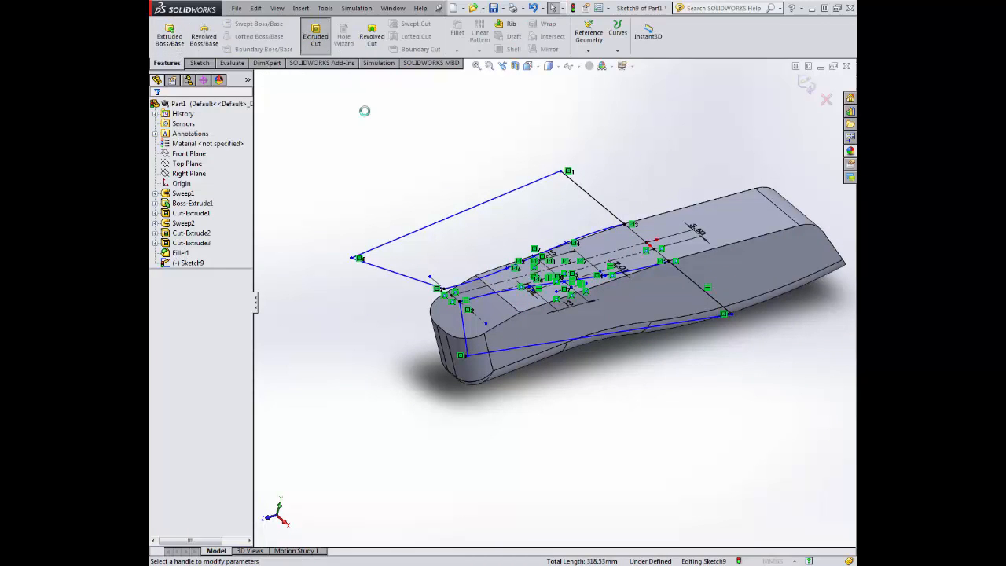
middle_drag(397, 230, 376, 157)
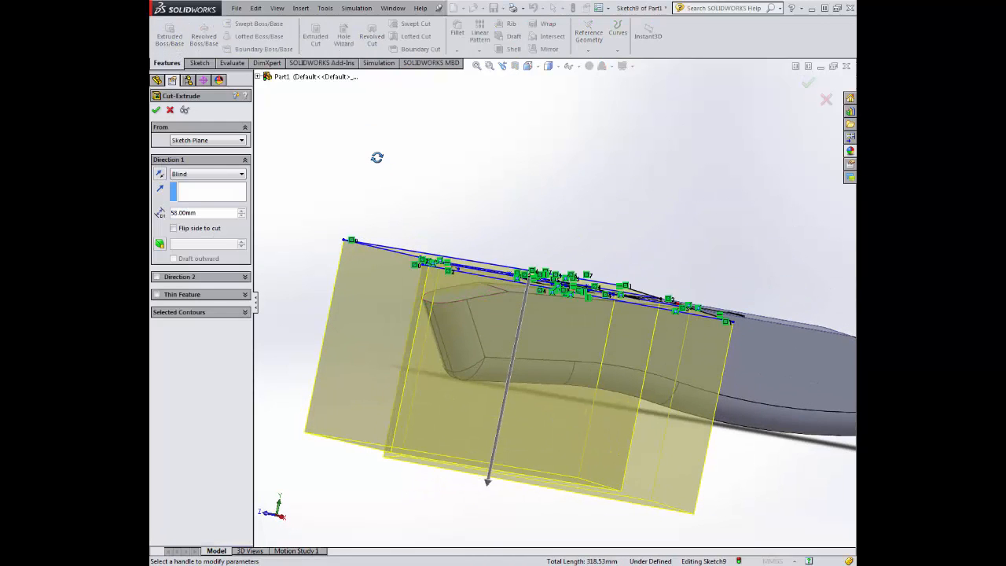
click(158, 112)
middle_drag(386, 191, 448, 218)
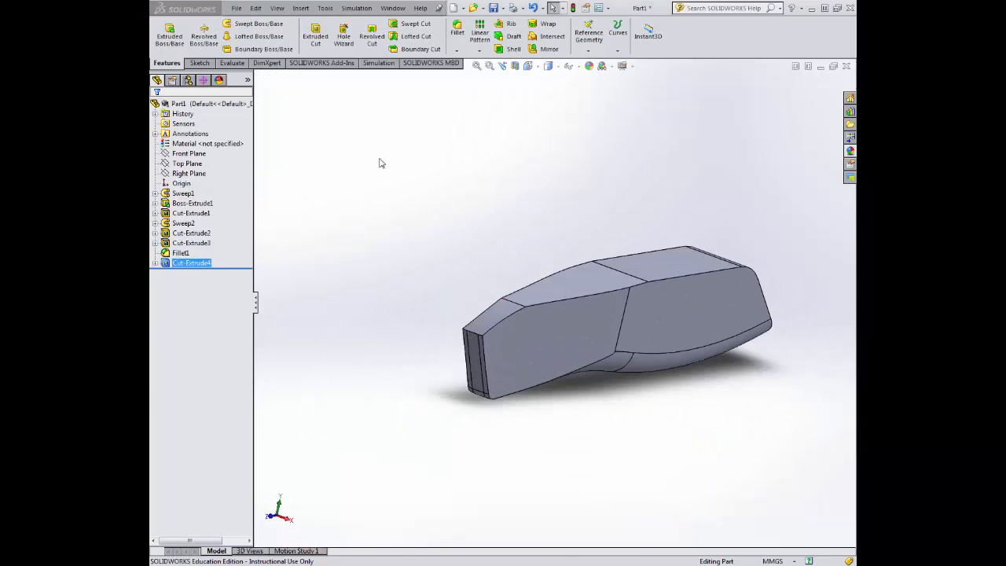
- Sketch a corner rectangle about 38.7 by 179.9 mm on the flat upper face, enclosing one lengthwise half of the body from its middle axis
click(203, 64)
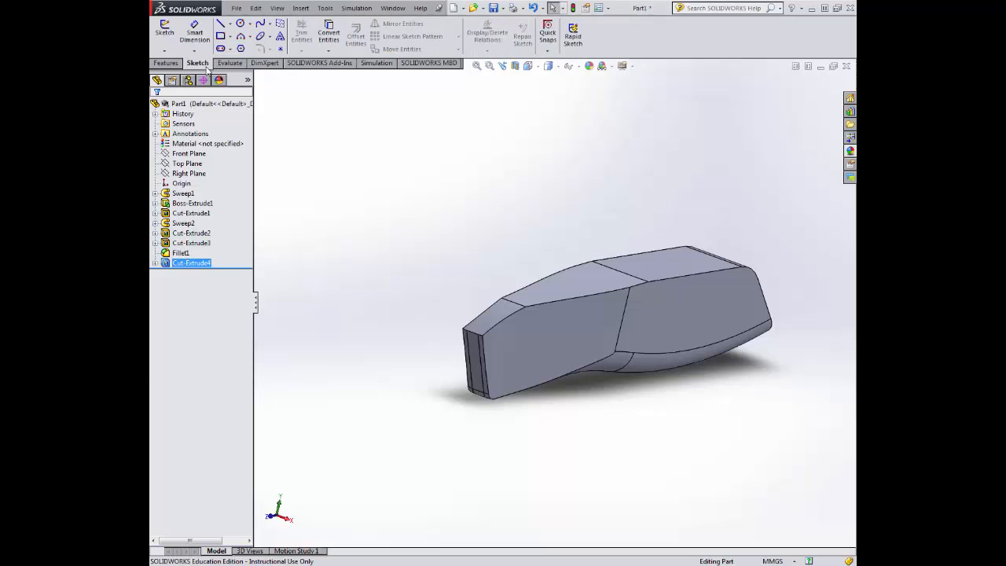
click(645, 265)
click(164, 27)
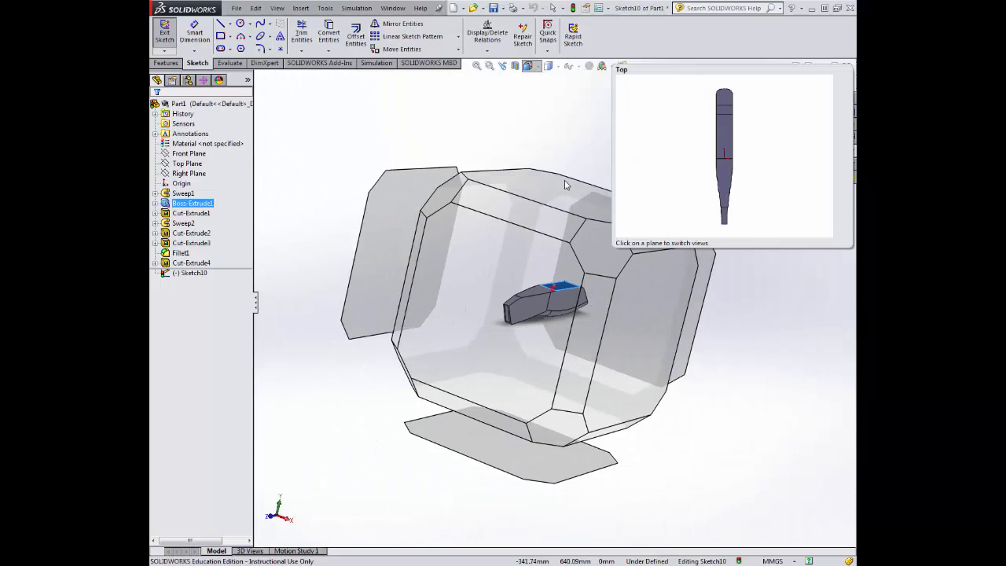
click(221, 36)
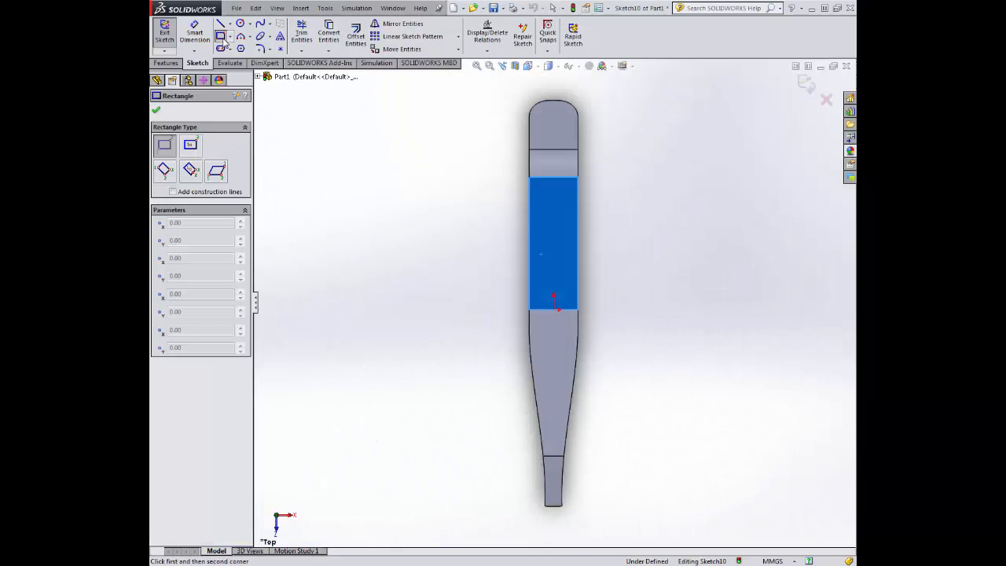
click(554, 88)
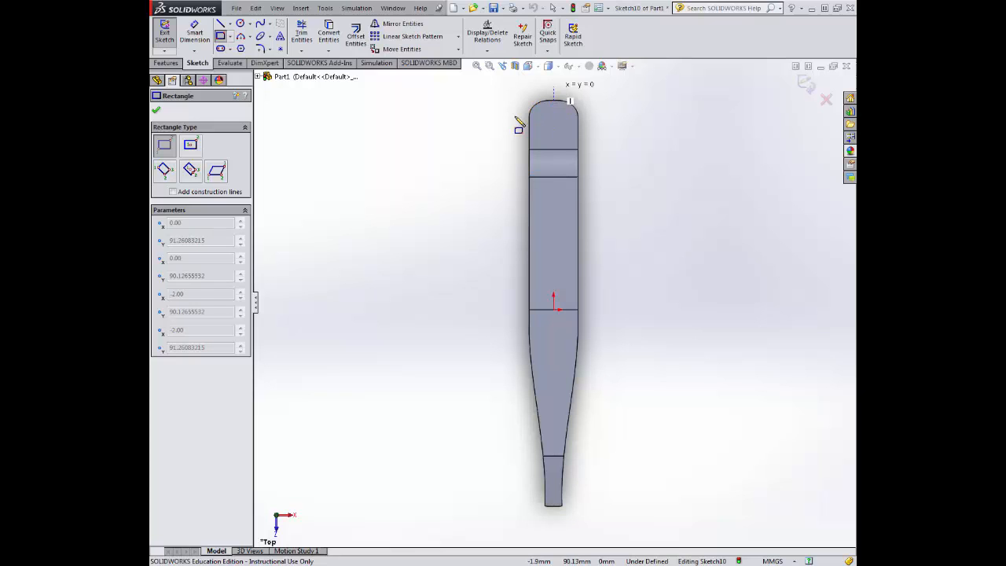
click(459, 525)
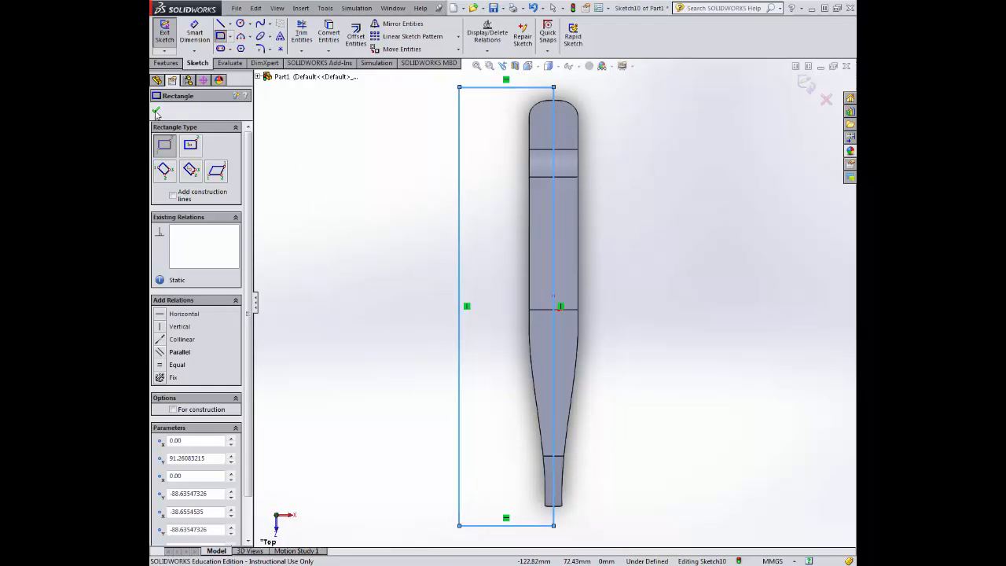
click(156, 112)
- Extrude-cut the rectangle 58 mm deep to remove one lengthwise half of the body
click(166, 63)
click(315, 36)
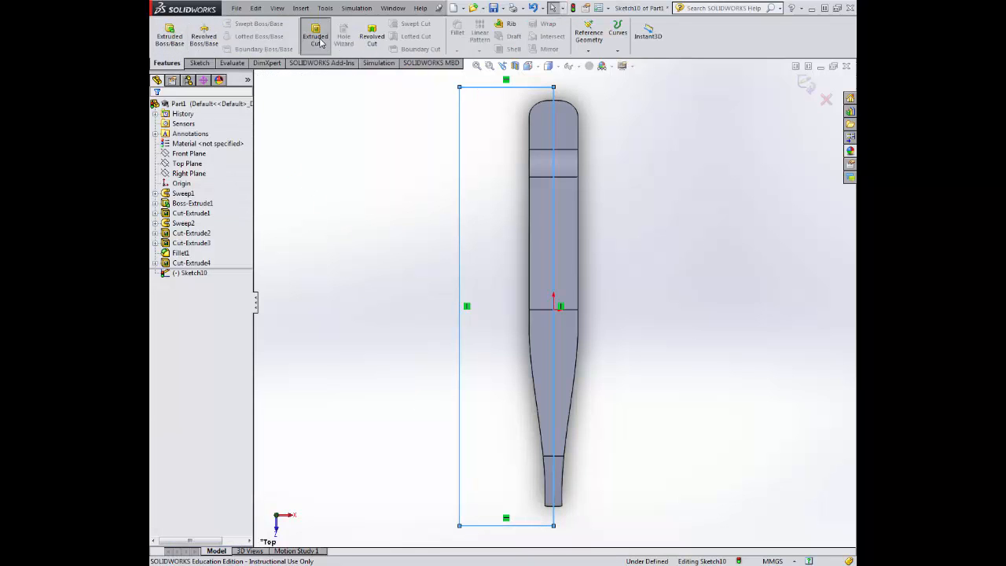
middle_drag(377, 281, 415, 216)
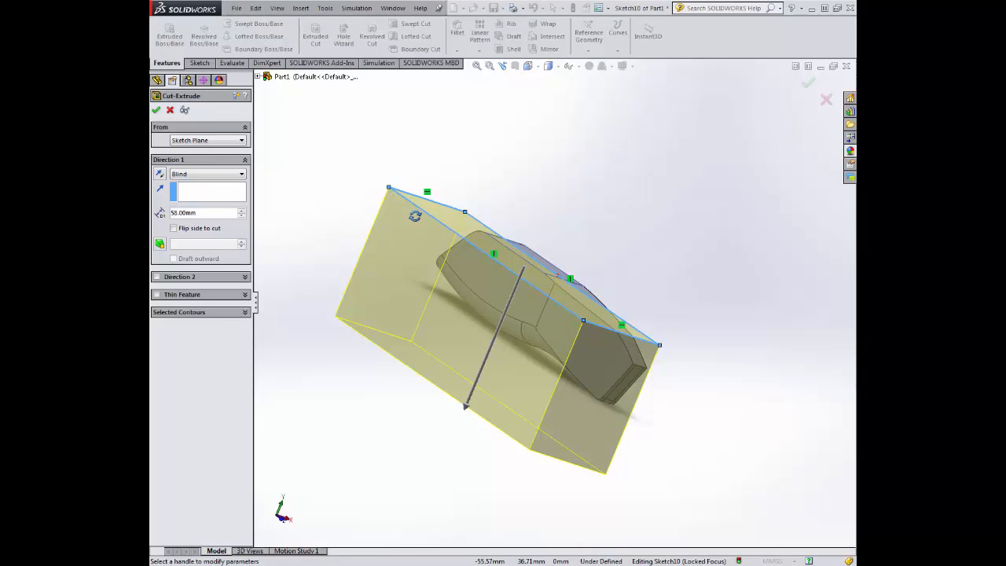
click(158, 111)
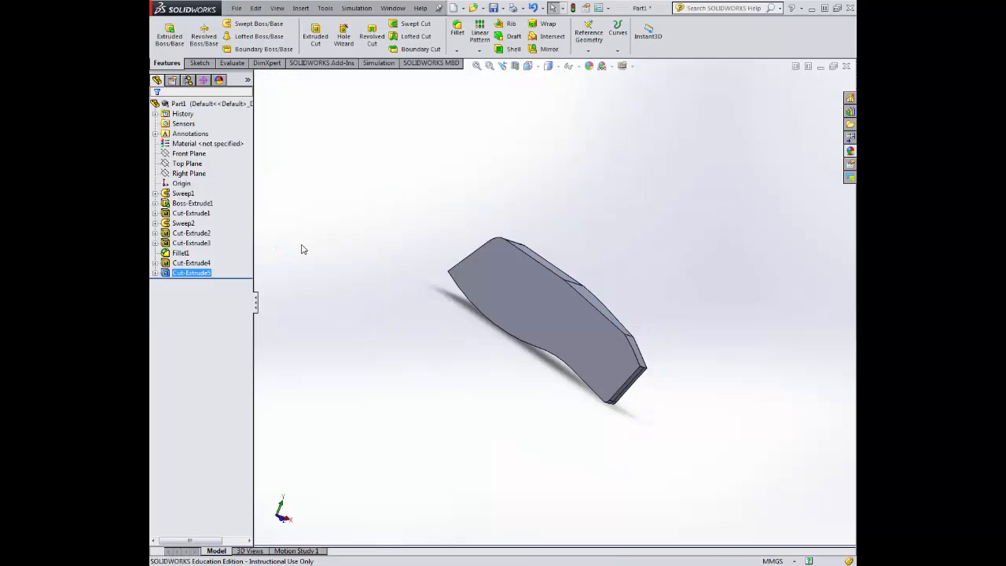
- Set up a distance-distance chamfer with distance 1 at 4 mm and distance 2 at 2 mm
middle_drag(303, 247, 466, 198)
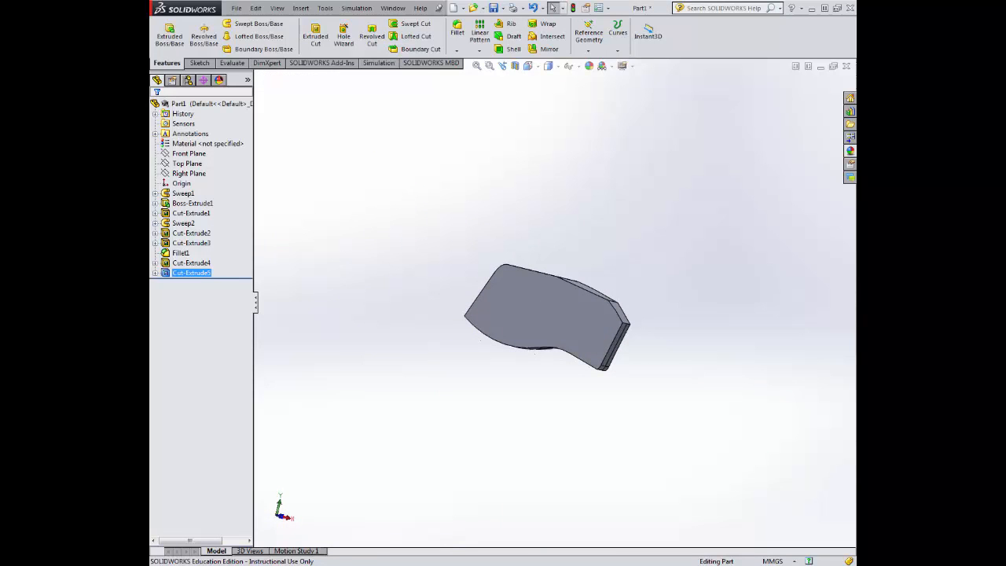
middle_drag(488, 417, 429, 431)
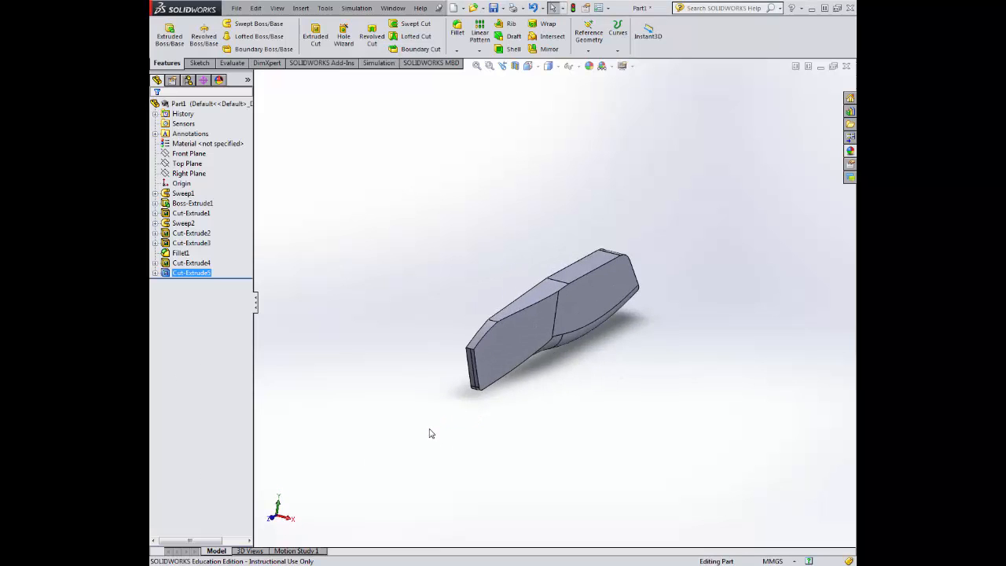
click(459, 51)
click(480, 76)
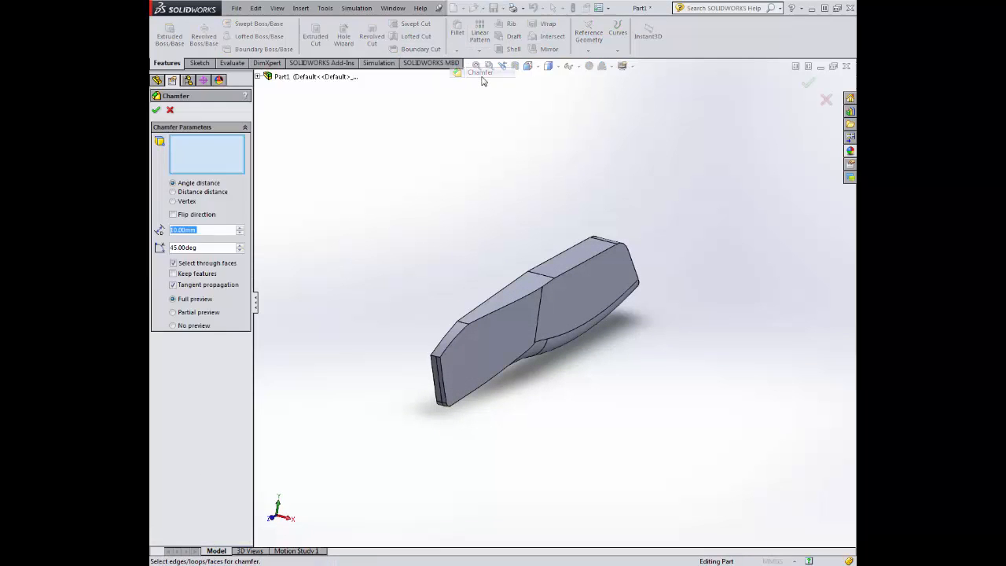
click(173, 192)
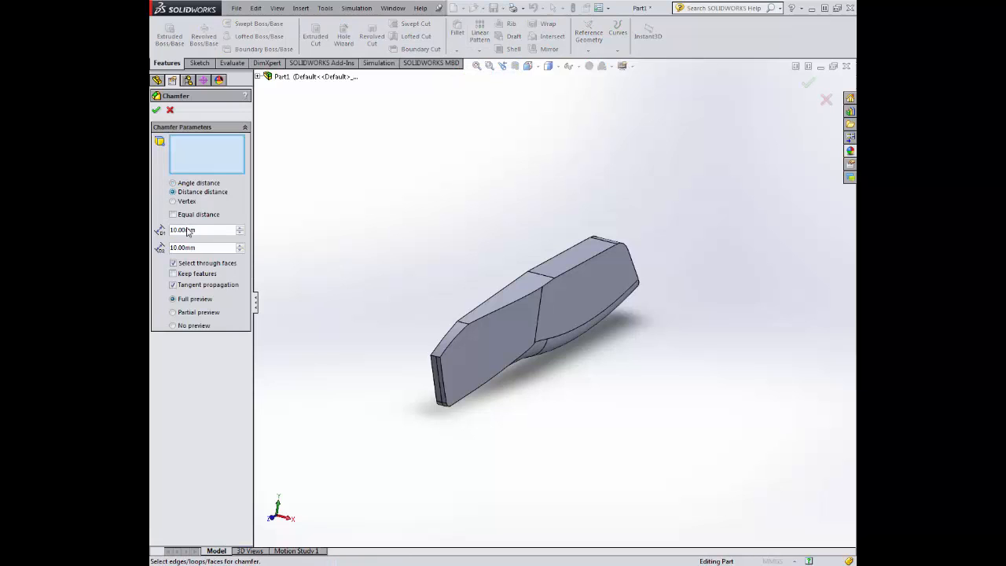
drag(205, 231, 167, 229)
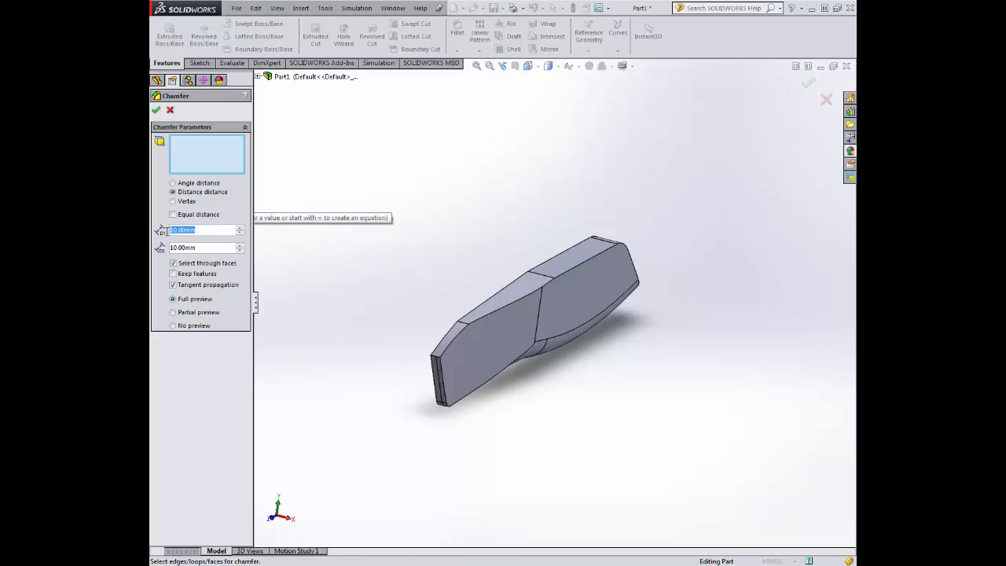
text(4)
key(Return)
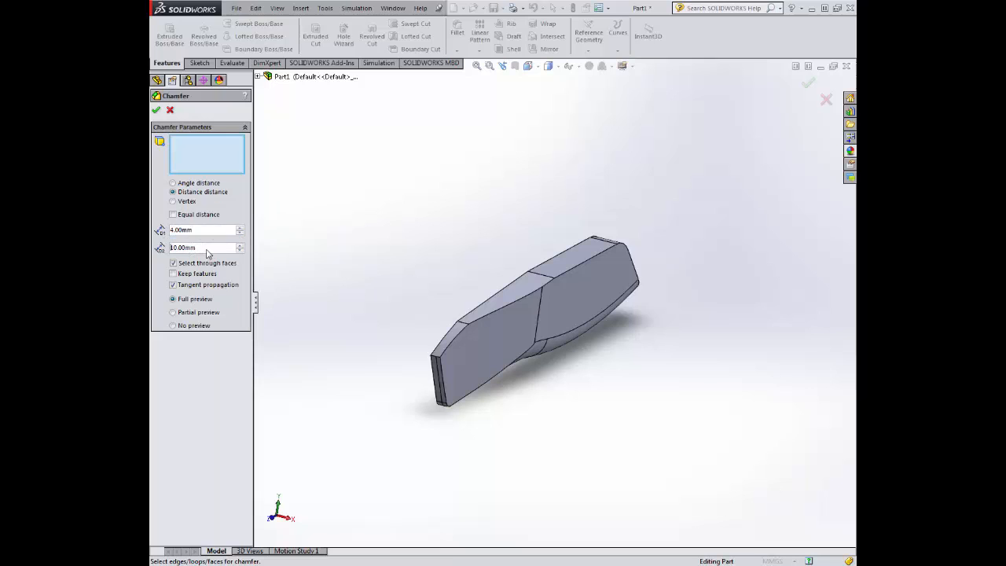
text(2)
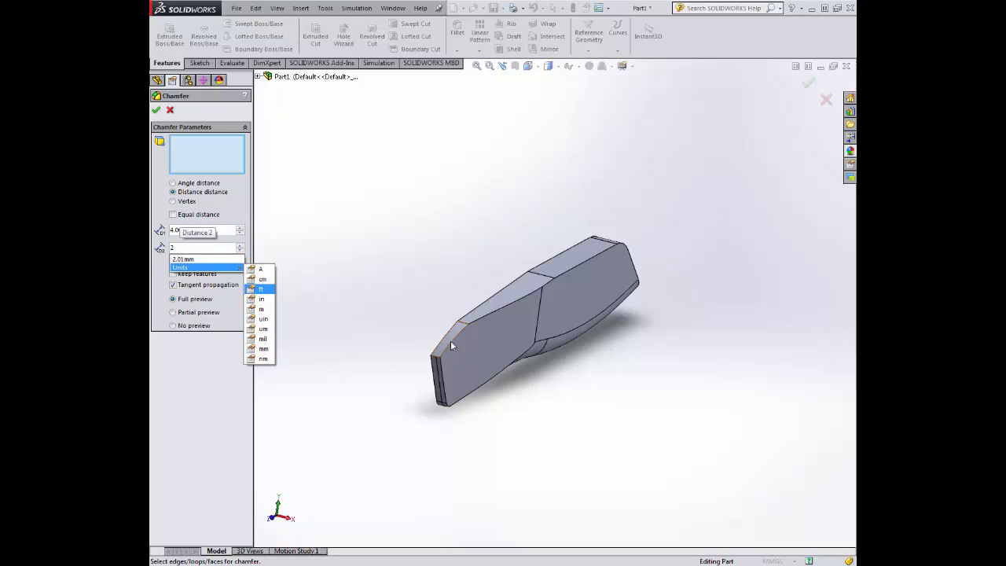
scroll(454, 346, down, 4)
key(Return)
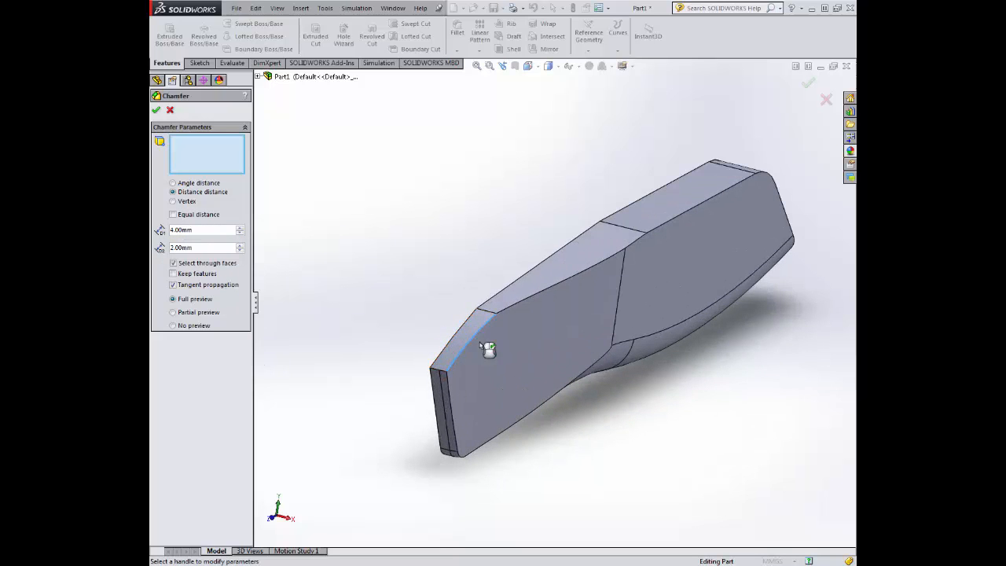
- Select the connected upper outer edges for the chamfer, from the narrow tip along the body and around the far end
click(488, 349)
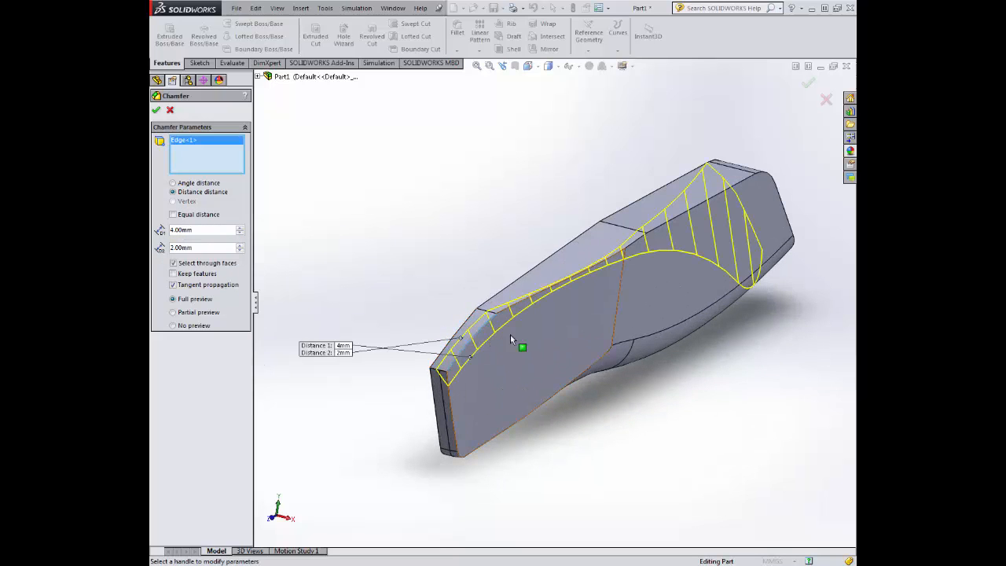
click(539, 297)
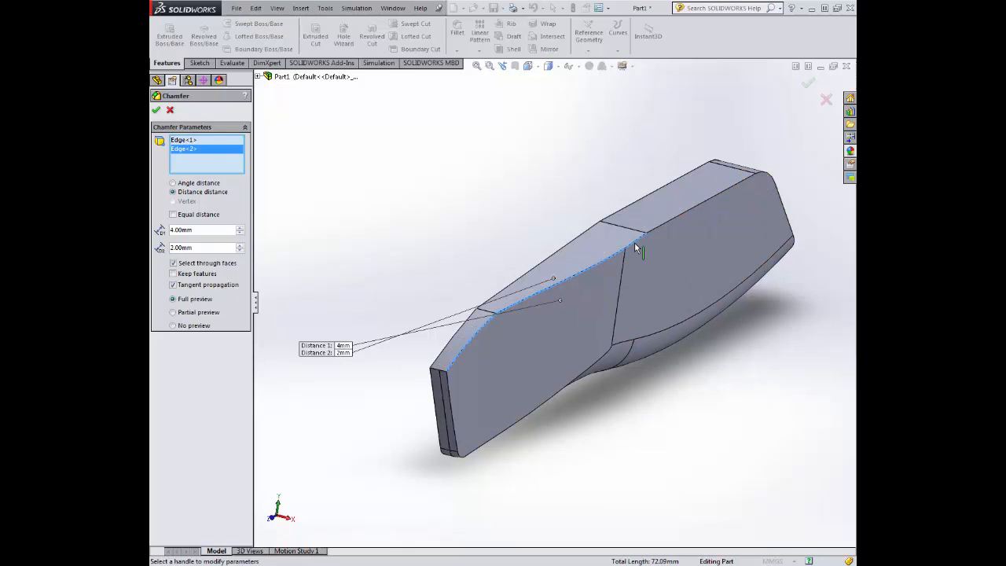
click(638, 244)
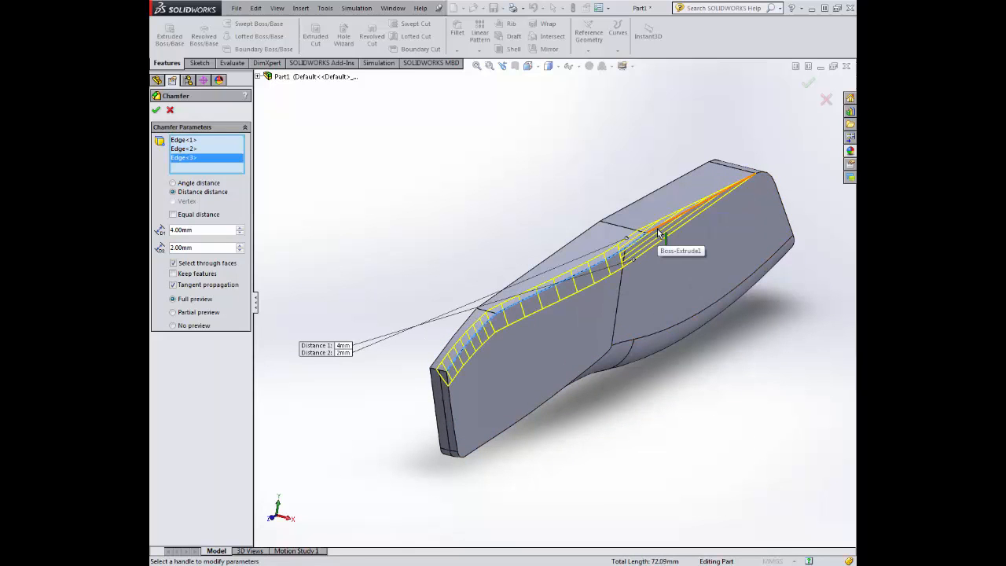
click(658, 233)
scroll(729, 260, down, 5)
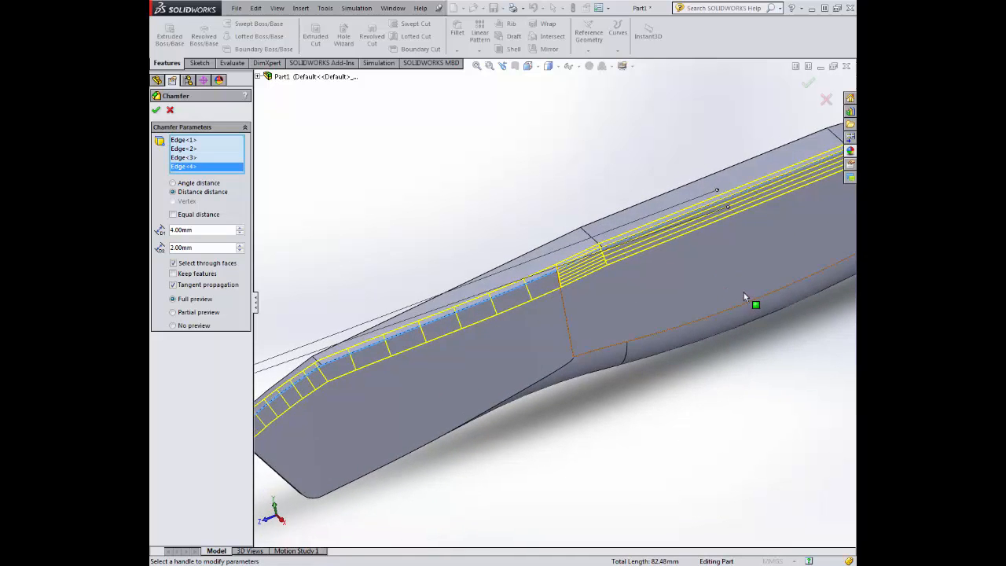
scroll(768, 260, up, 5)
scroll(658, 278, down, 5)
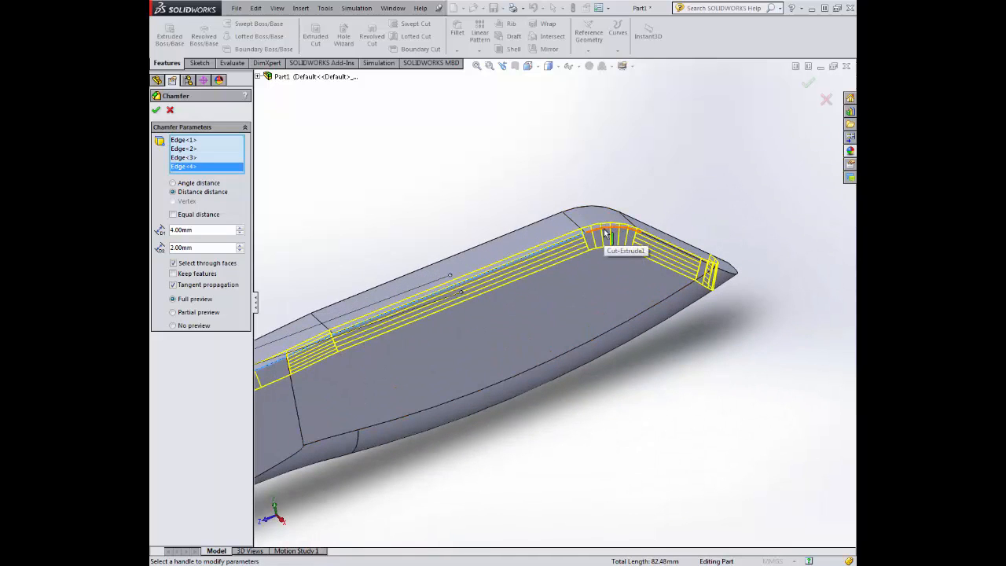
click(604, 233)
click(660, 246)
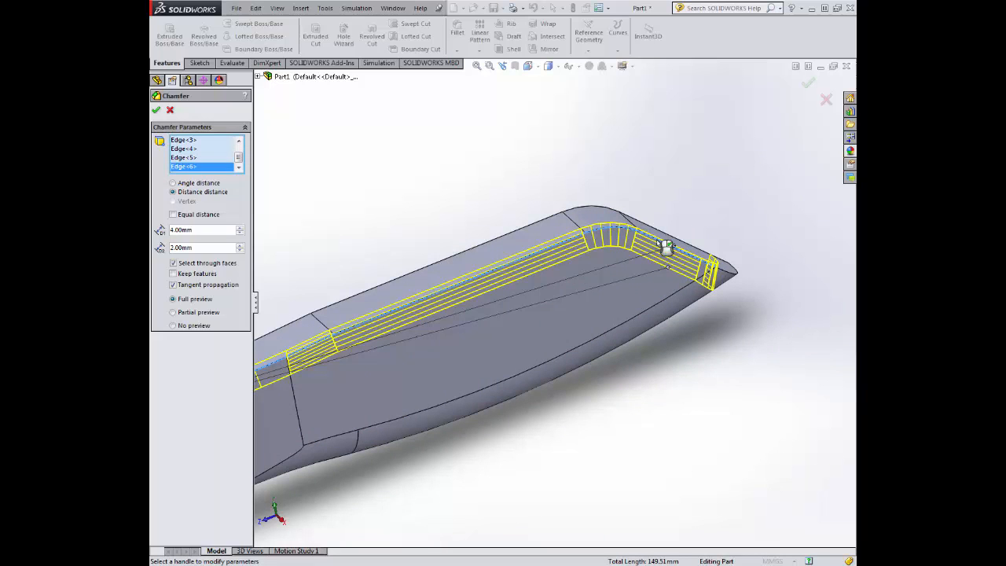
- Turn off tangent propagation and apply the 4 mm by 2 mm chamfer to the selected edges
click(174, 285)
middle_drag(565, 314, 423, 355)
scroll(502, 326, down, 5)
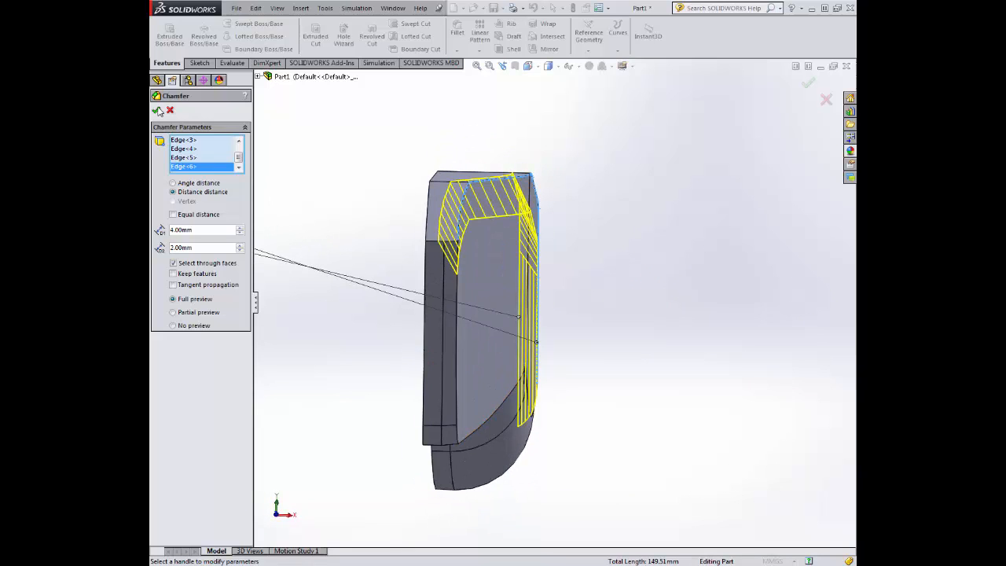
click(157, 110)
middle_drag(366, 184, 332, 197)
scroll(385, 242, down, 3)
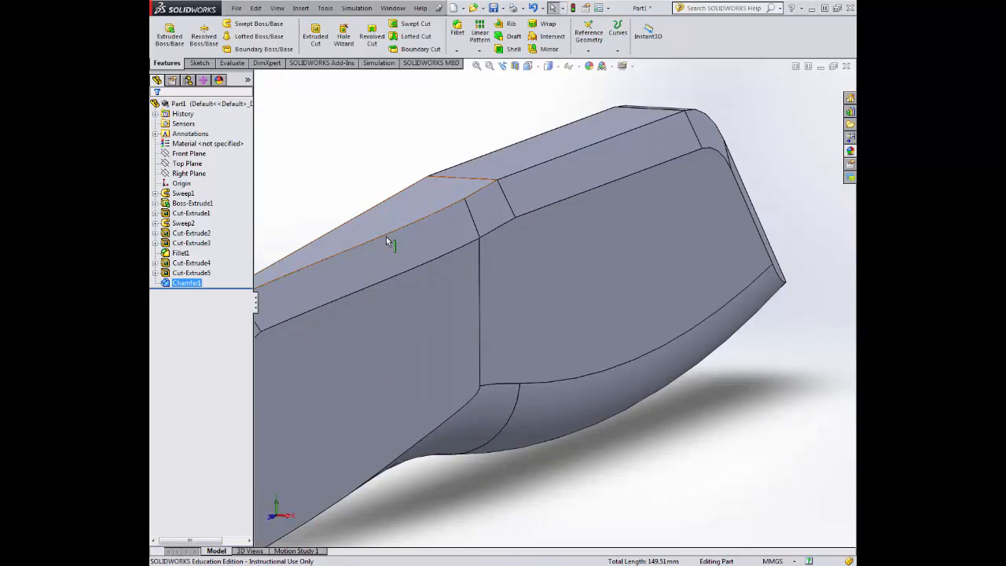
scroll(507, 284, up, 3)
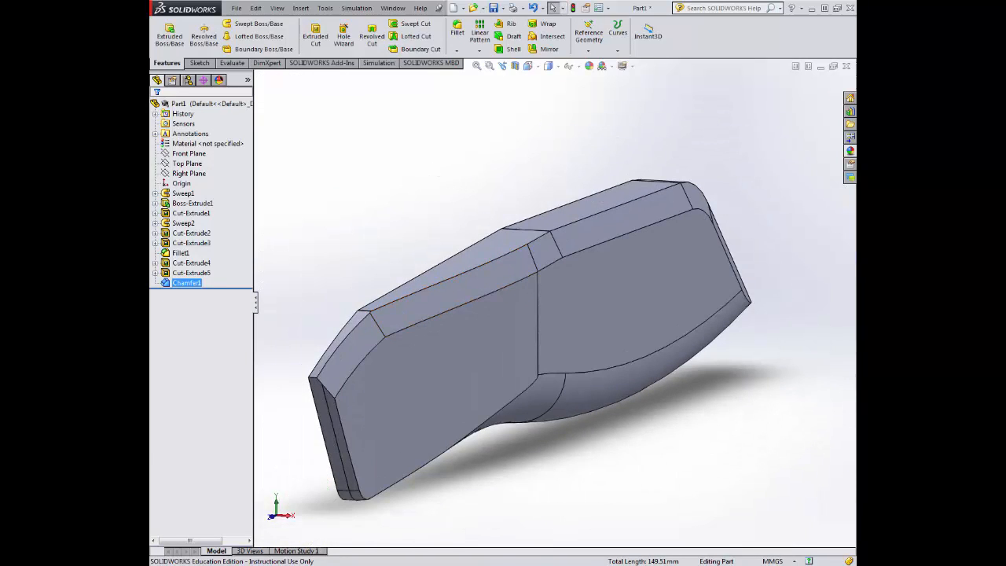
- Fillet the outer side face's end edge and its tangent lower edge on the narrow section with a 2 mm radius
click(457, 33)
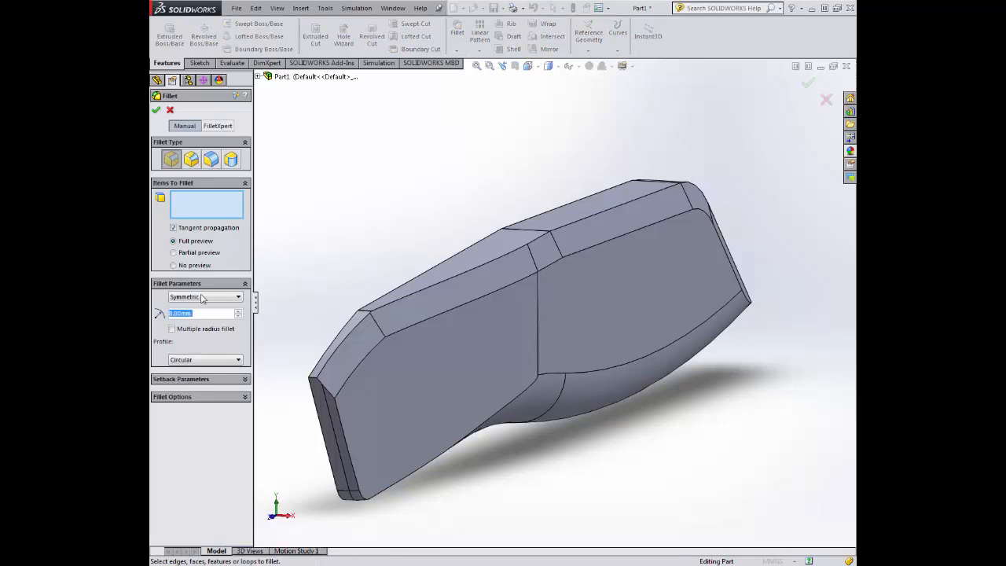
text(2)
key(Return)
click(348, 456)
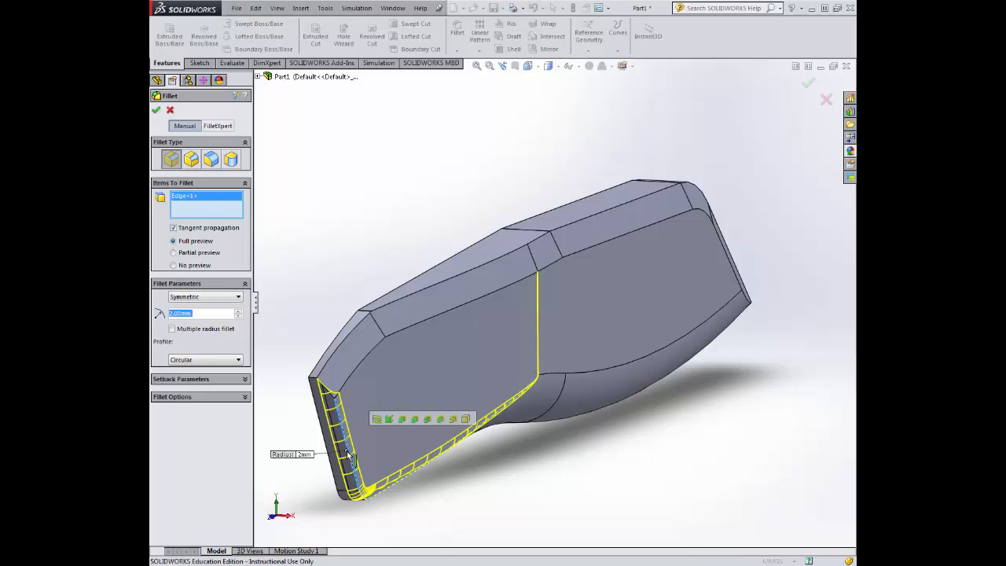
middle_drag(471, 503, 427, 466)
scroll(372, 386, up, 5)
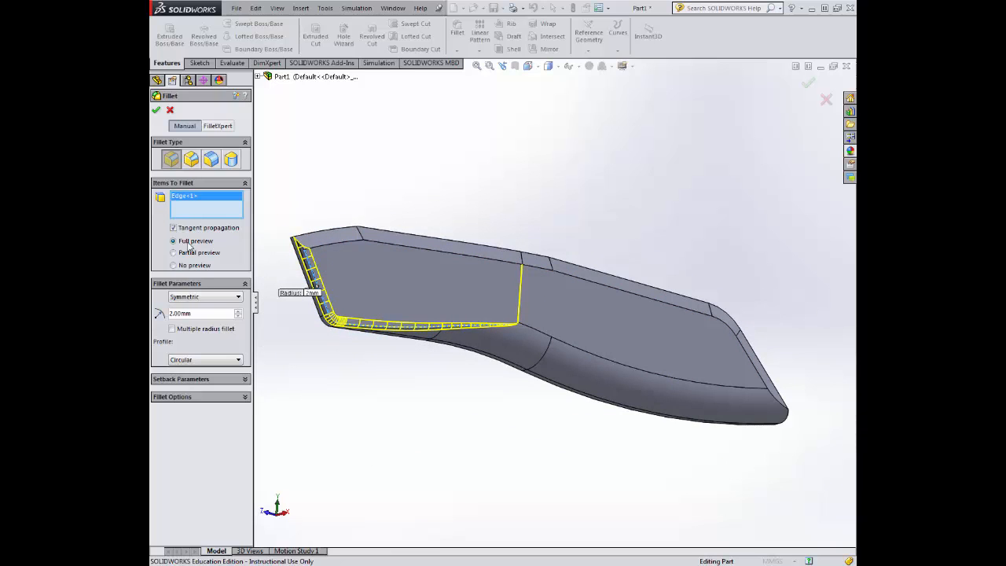
click(157, 112)
middle_drag(395, 406, 403, 369)
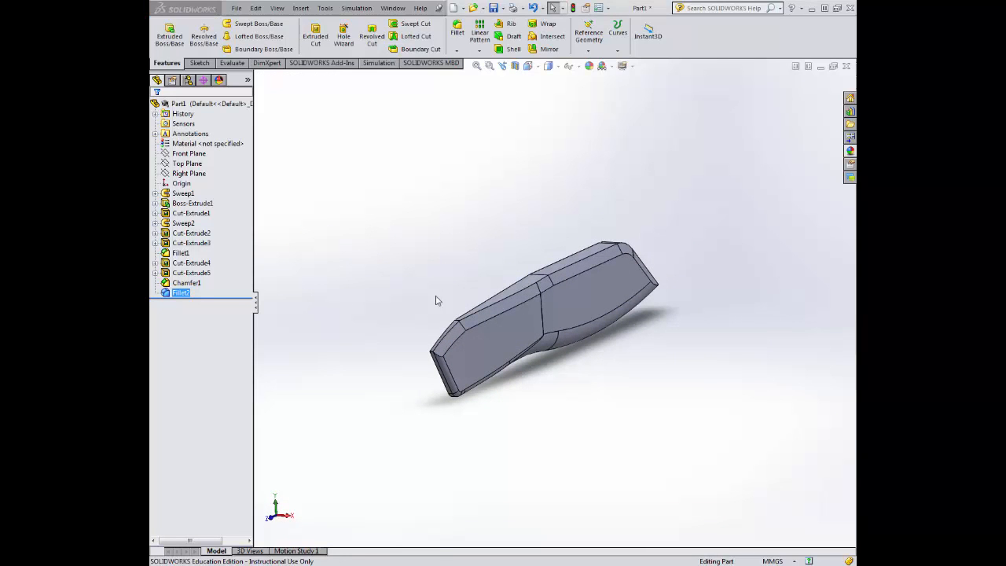
- Shell the body to a 2 mm wall thickness, removing the large flat face on the split side
click(483, 117)
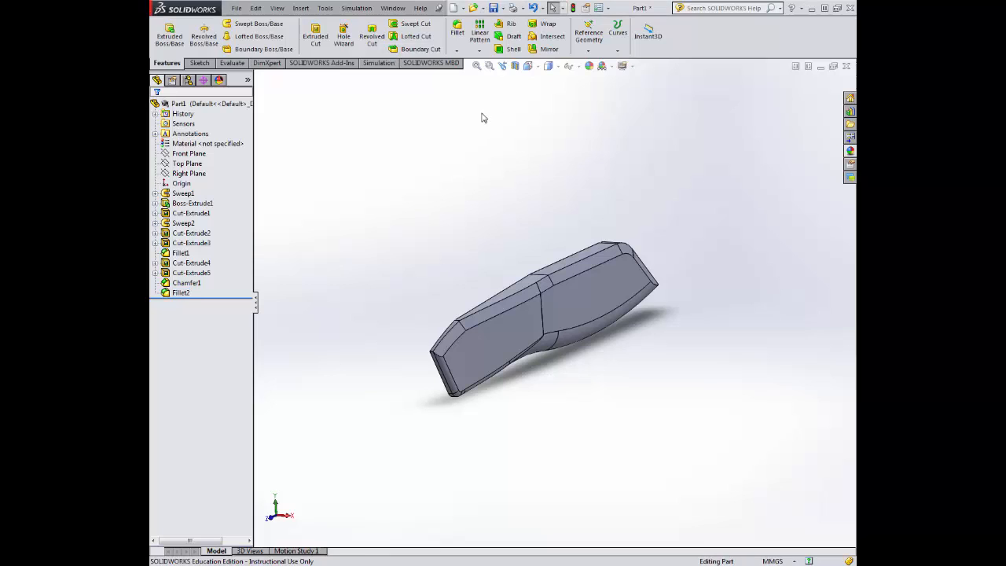
click(507, 52)
middle_drag(325, 327, 524, 344)
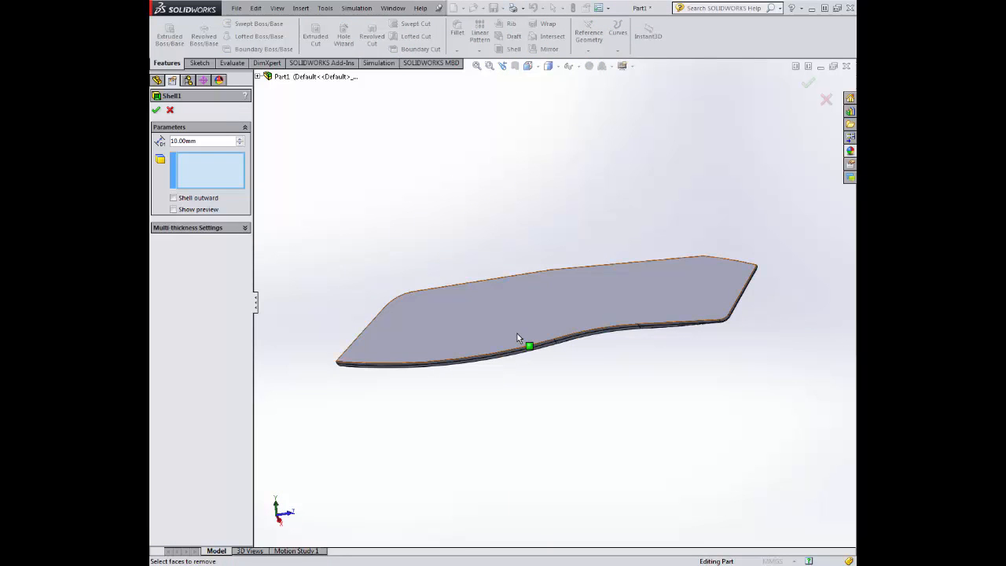
click(516, 322)
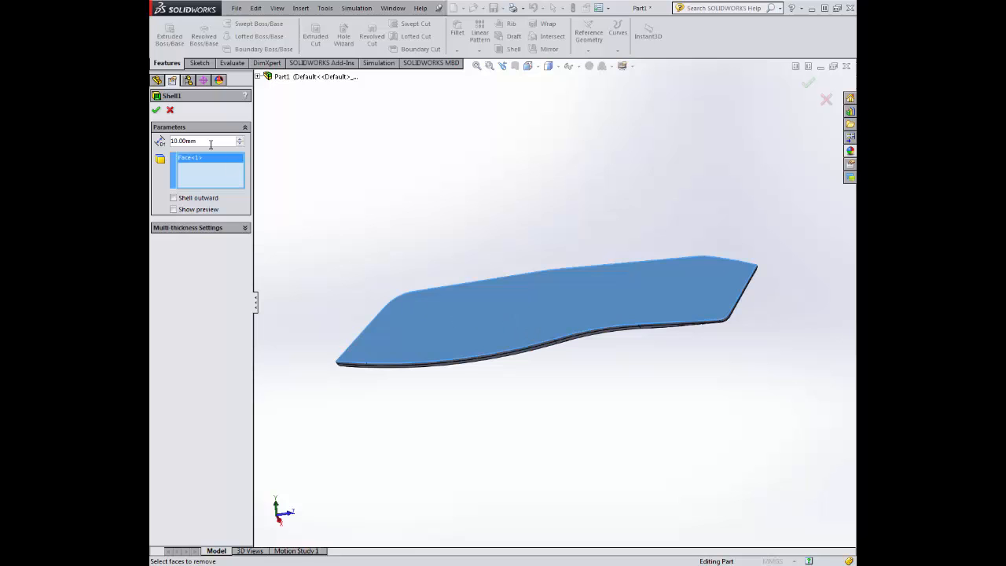
text(2)
click(157, 111)
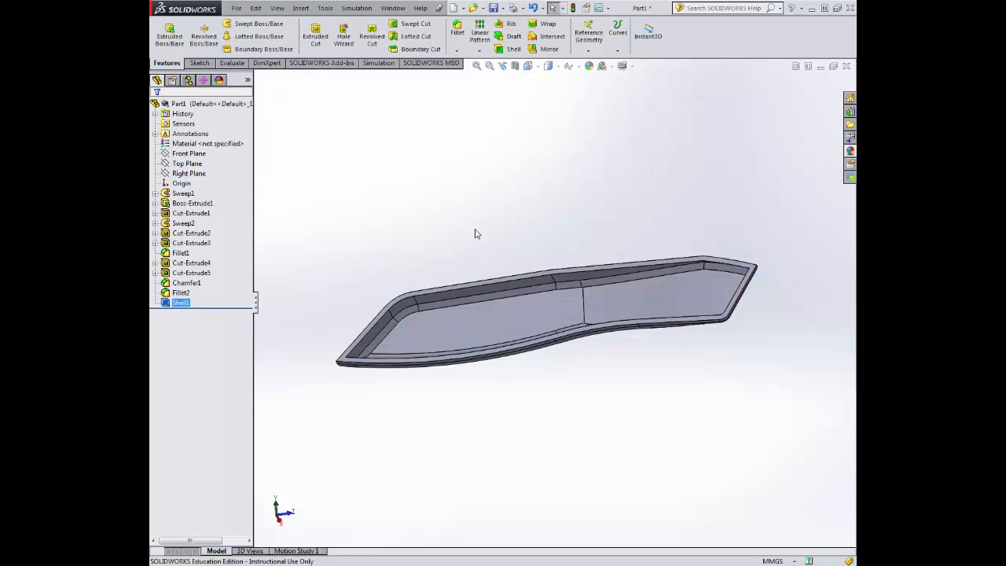
middle_drag(491, 216, 424, 208)
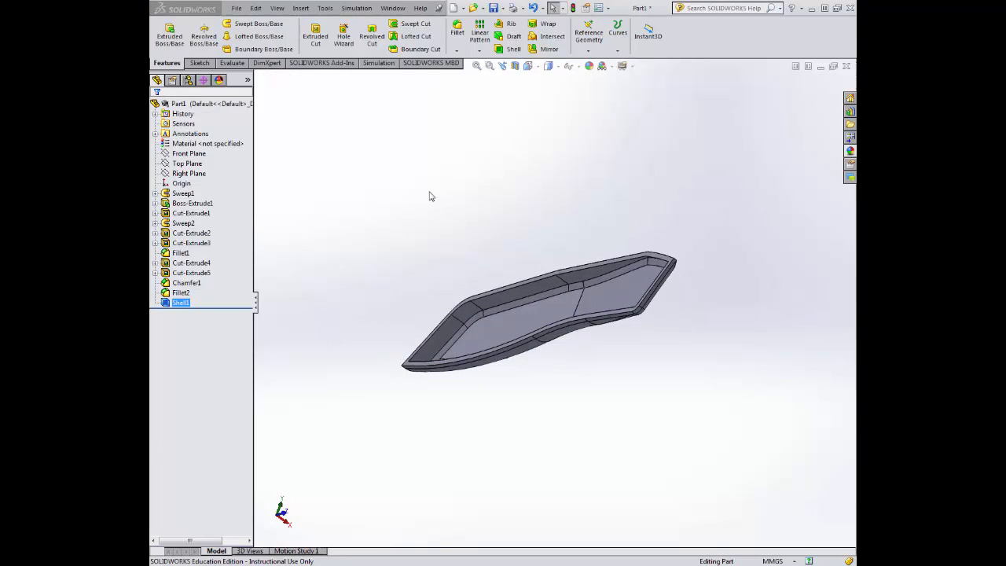
- On the larger inner floor face of the shell, sketch a circle of 4 mm radius centred on the origin
click(200, 63)
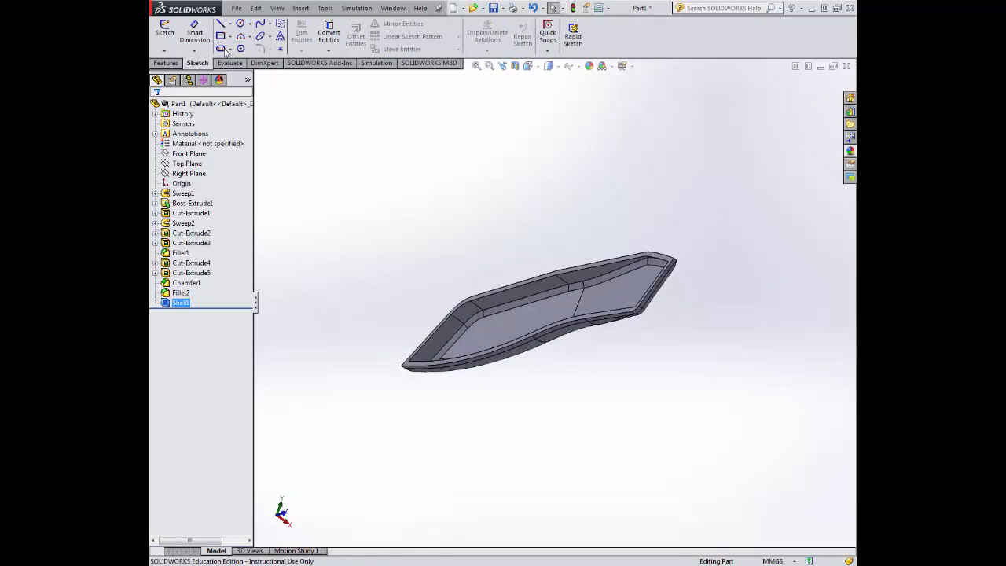
click(164, 32)
middle_drag(444, 201, 545, 355)
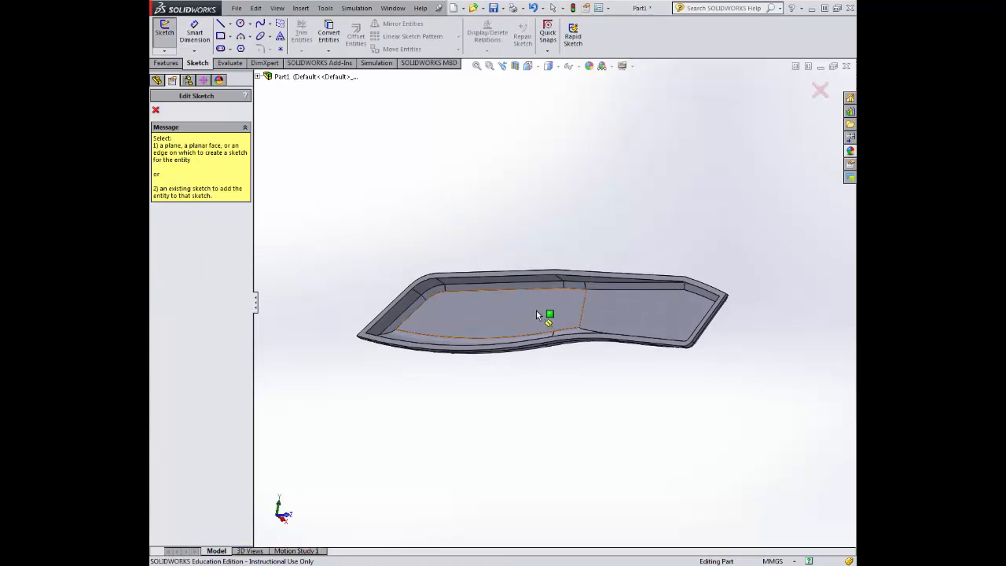
click(535, 310)
click(538, 68)
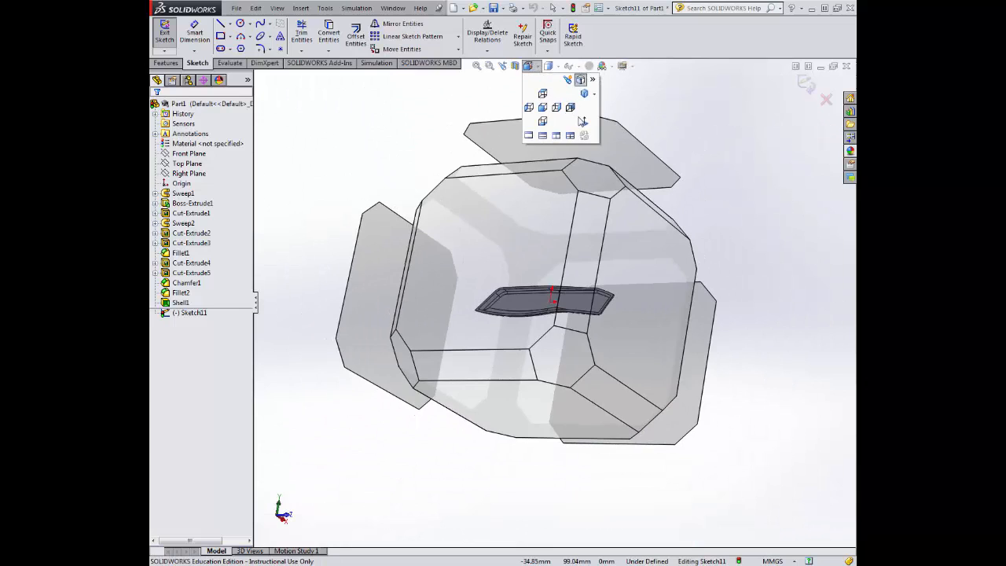
click(581, 121)
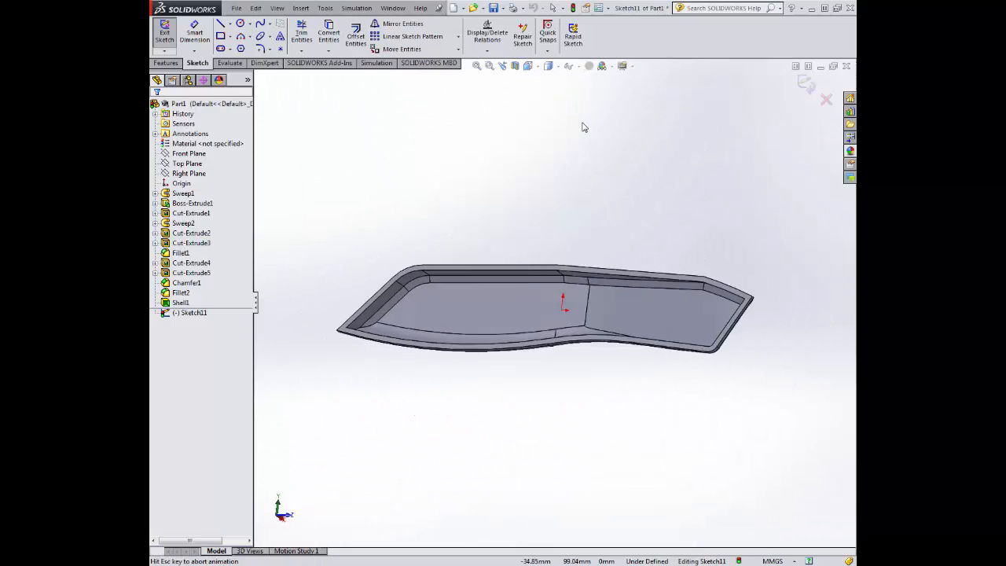
scroll(581, 322, down, 5)
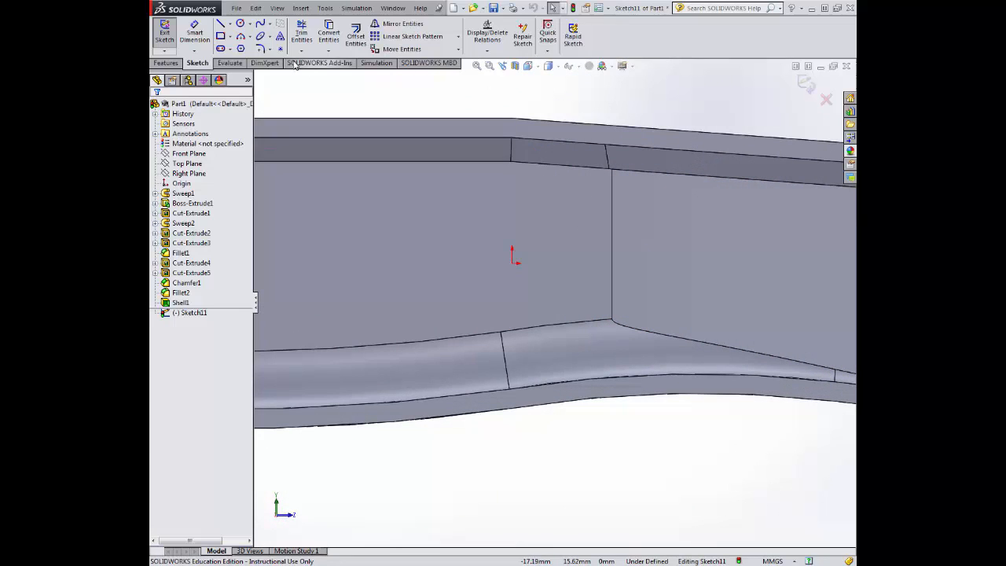
click(239, 23)
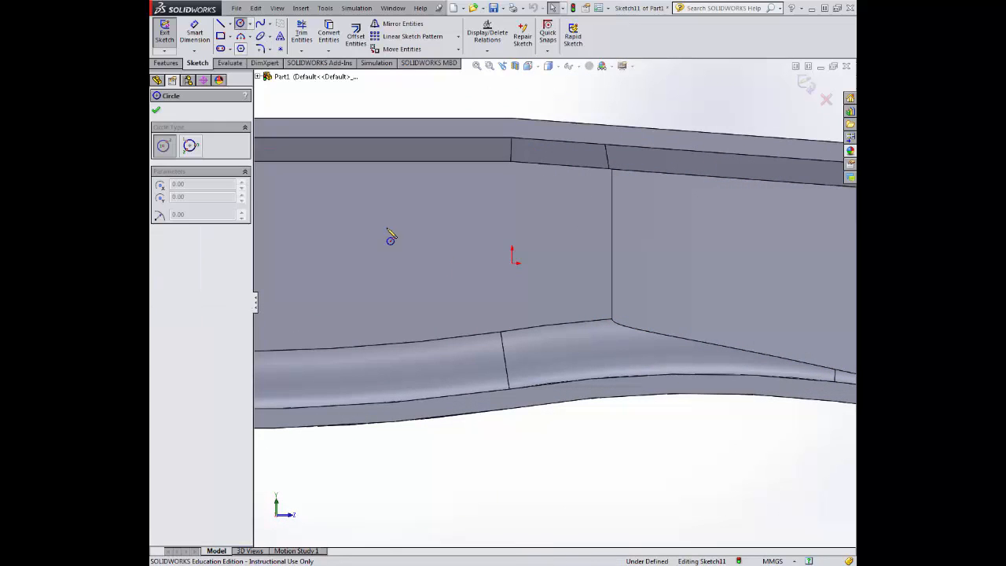
click(512, 264)
click(550, 249)
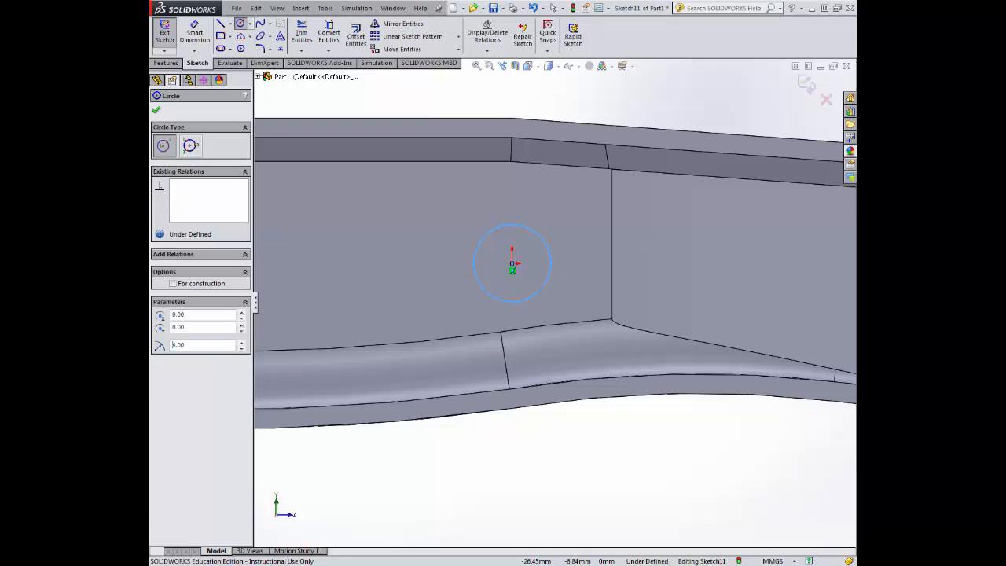
click(156, 108)
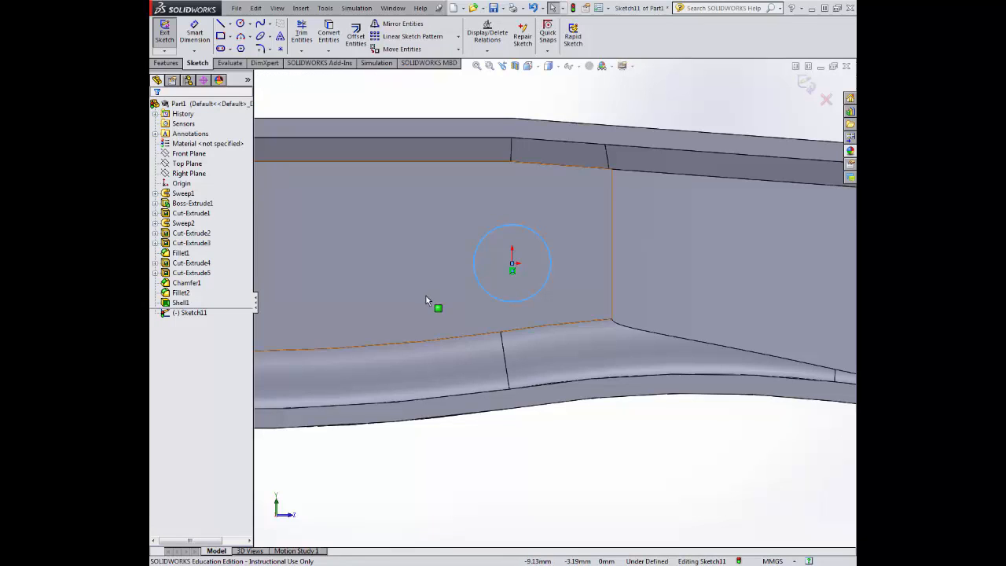
- Extrude the circle up to the shell's rim face with a 4-degree inward draft, merged with the body
scroll(425, 295, up, 1)
middle_drag(427, 264, 427, 191)
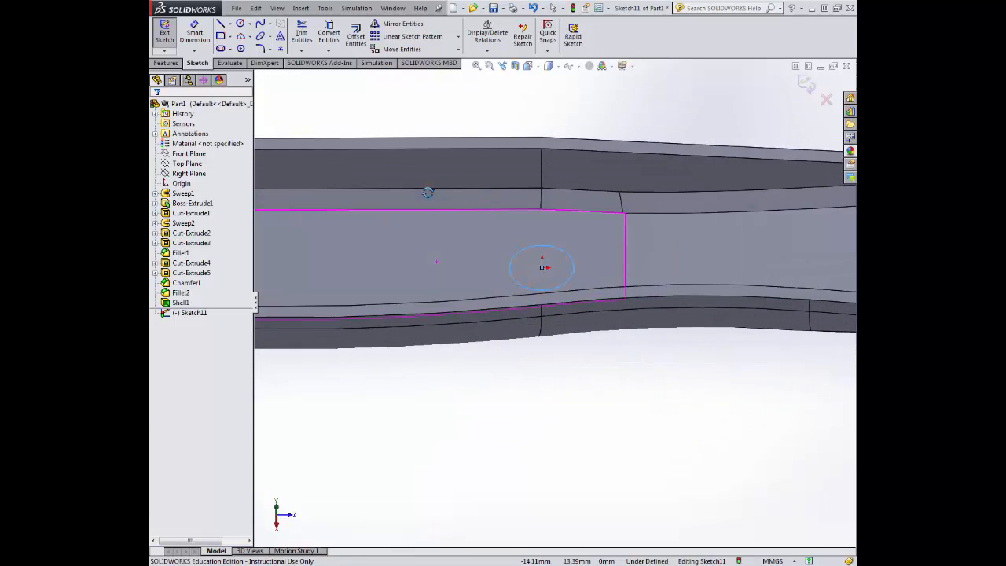
click(166, 64)
click(170, 37)
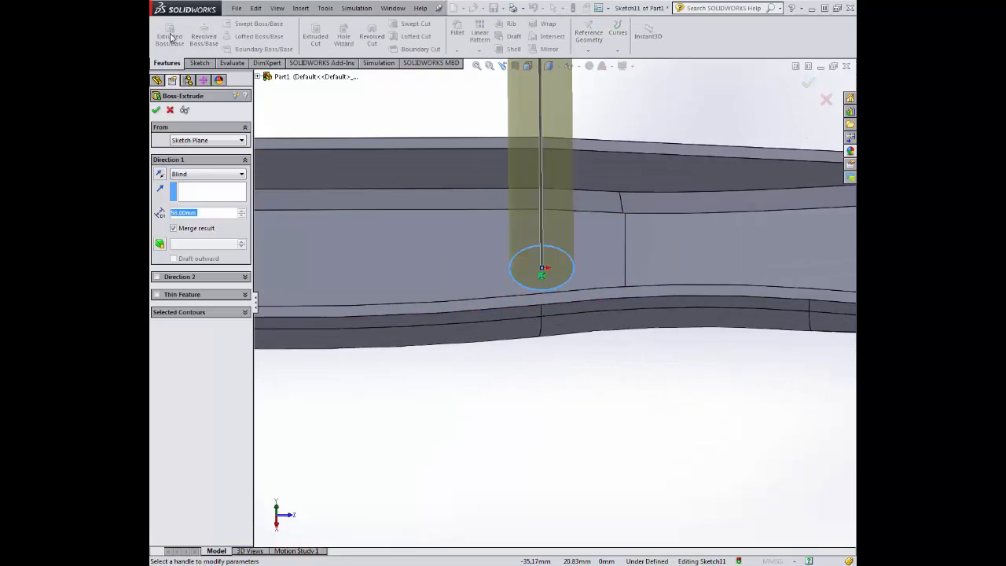
click(197, 176)
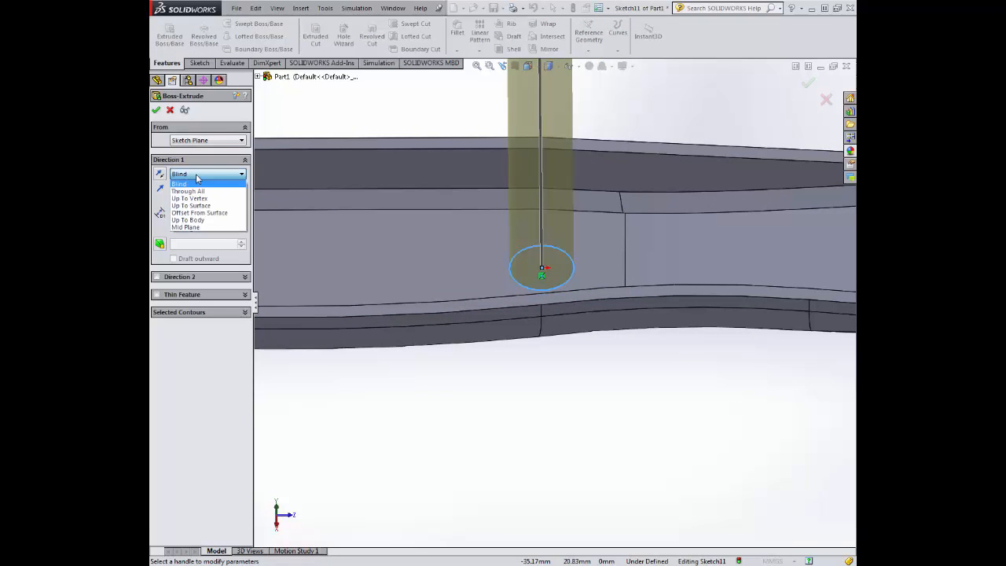
click(198, 205)
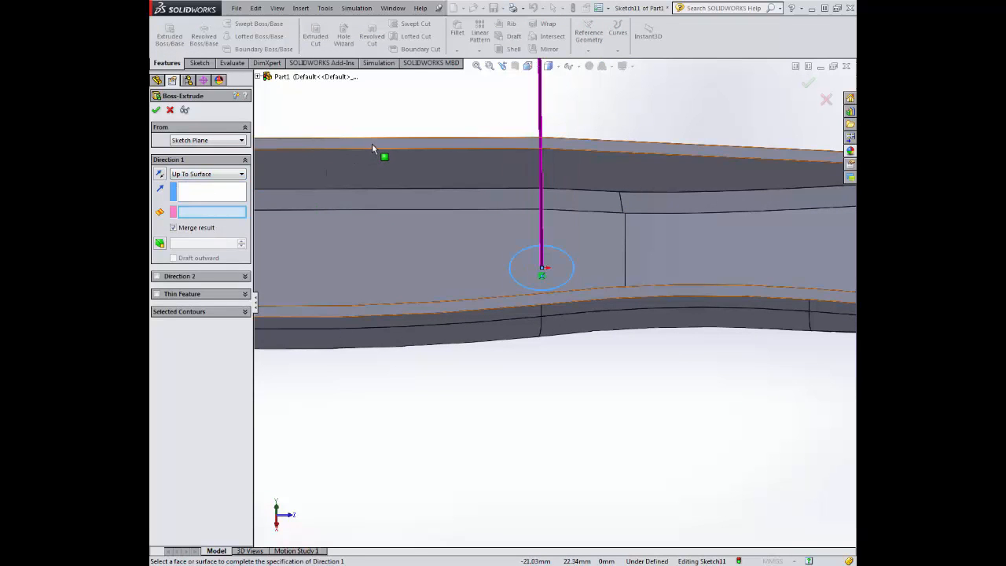
click(373, 146)
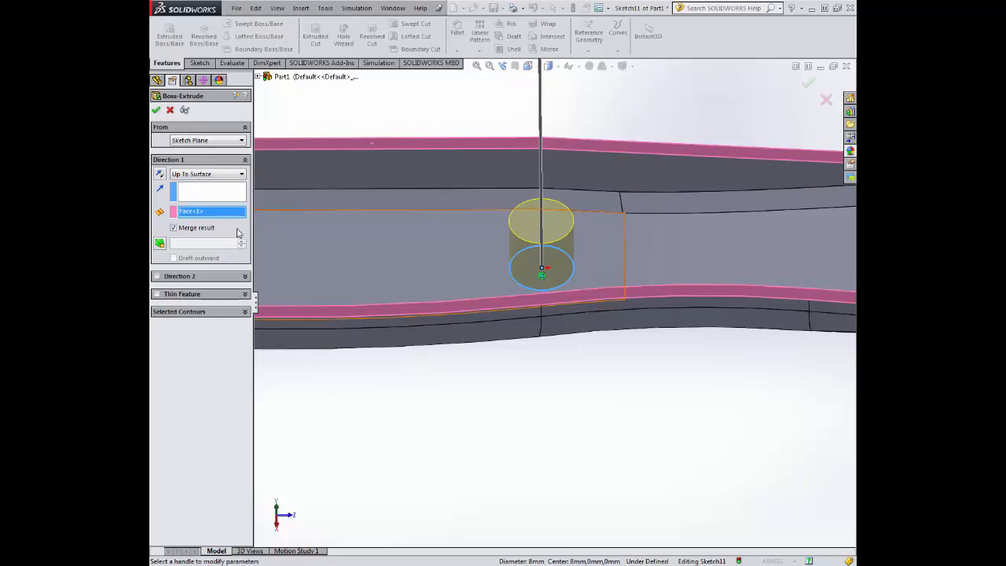
click(159, 245)
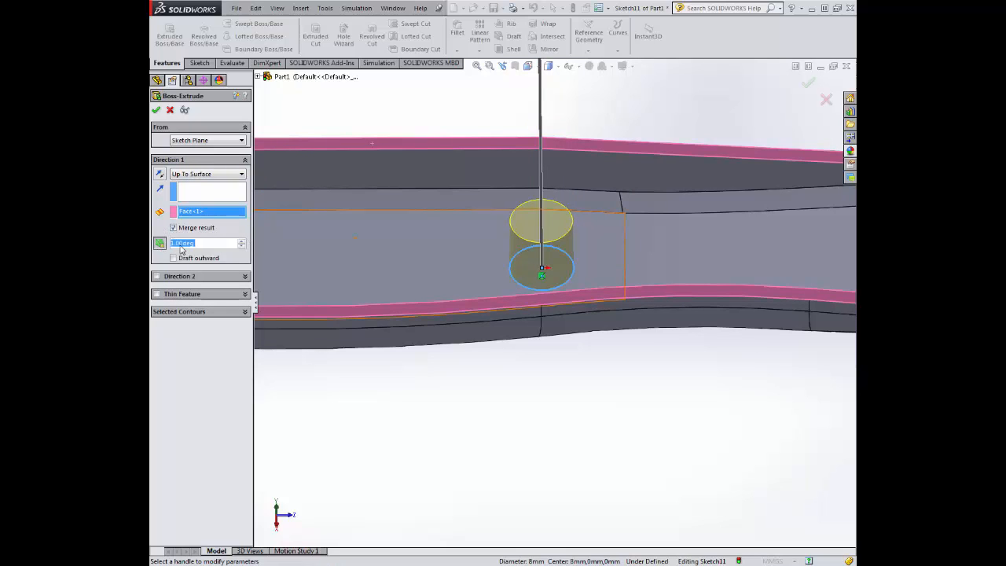
text(4)
key(Return)
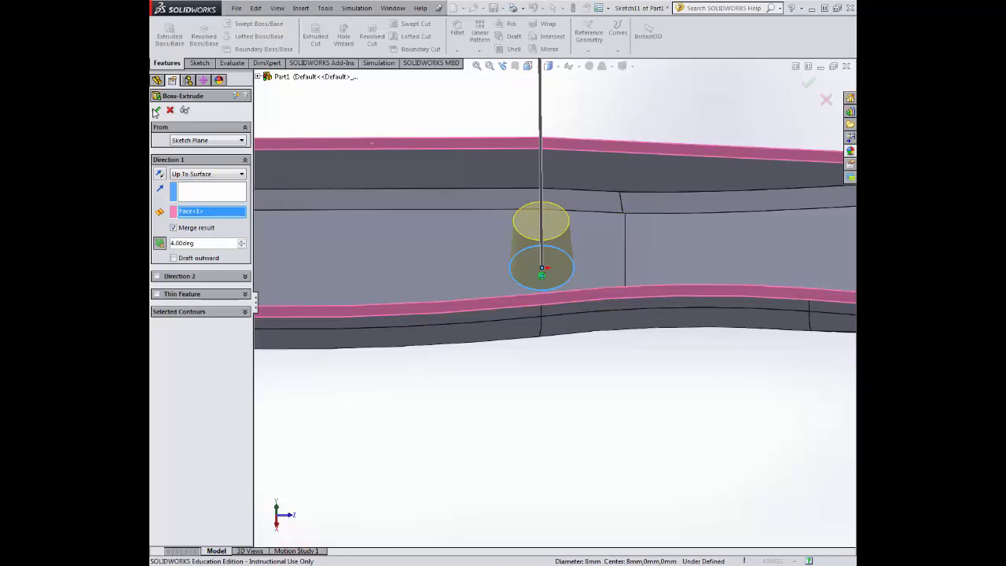
click(155, 110)
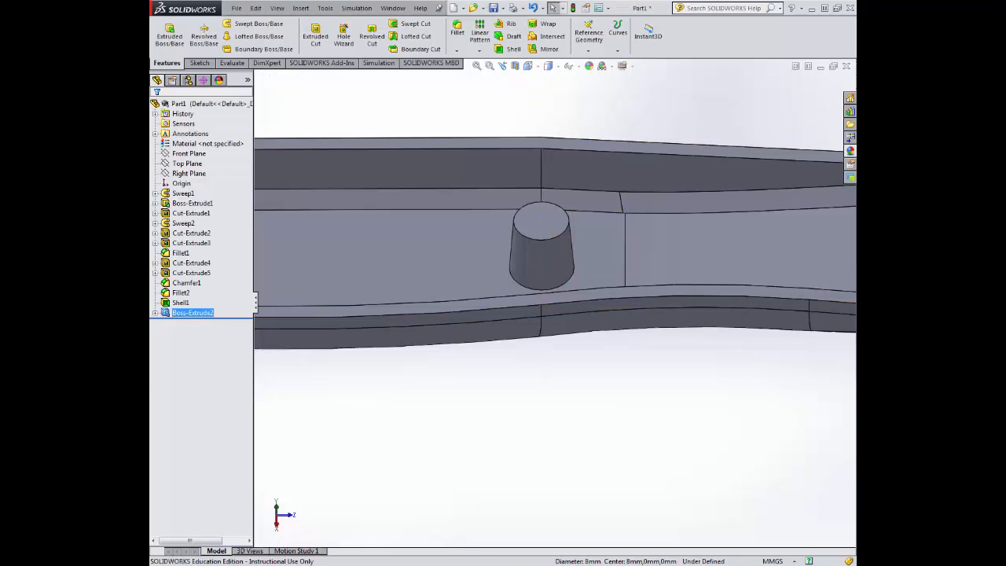
- Start a new sketch on the circular top face of the tapered boss
click(207, 65)
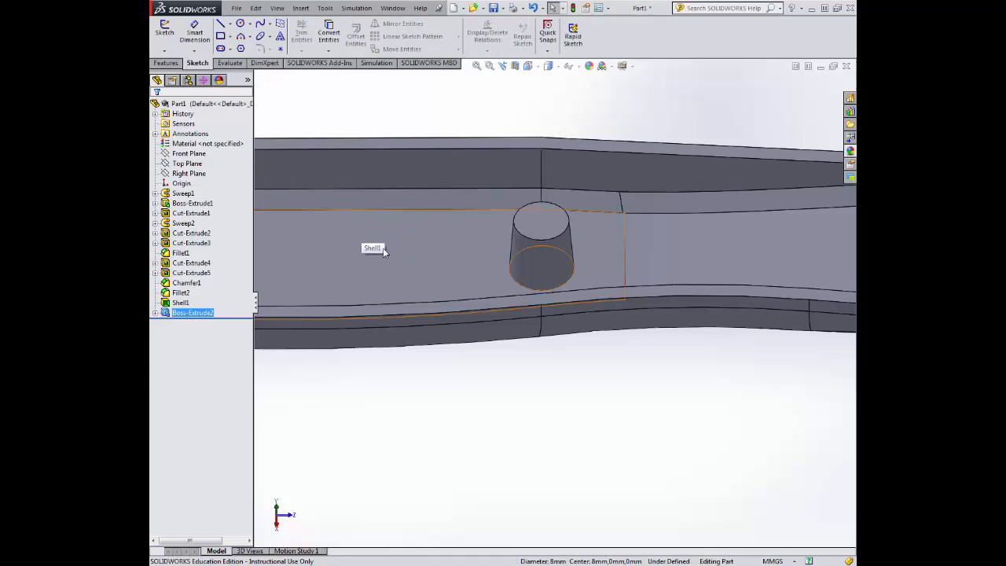
click(540, 222)
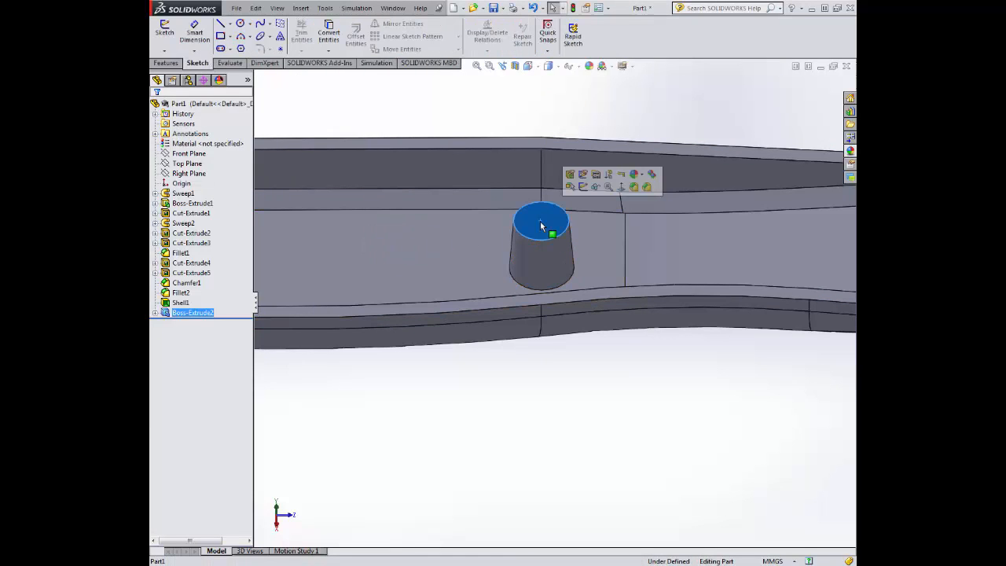
click(594, 186)
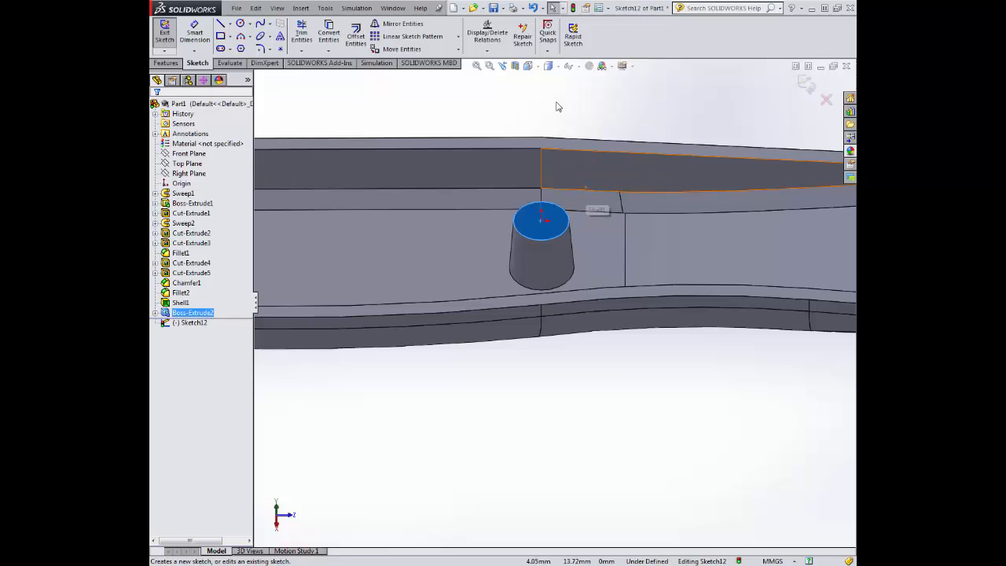
click(528, 66)
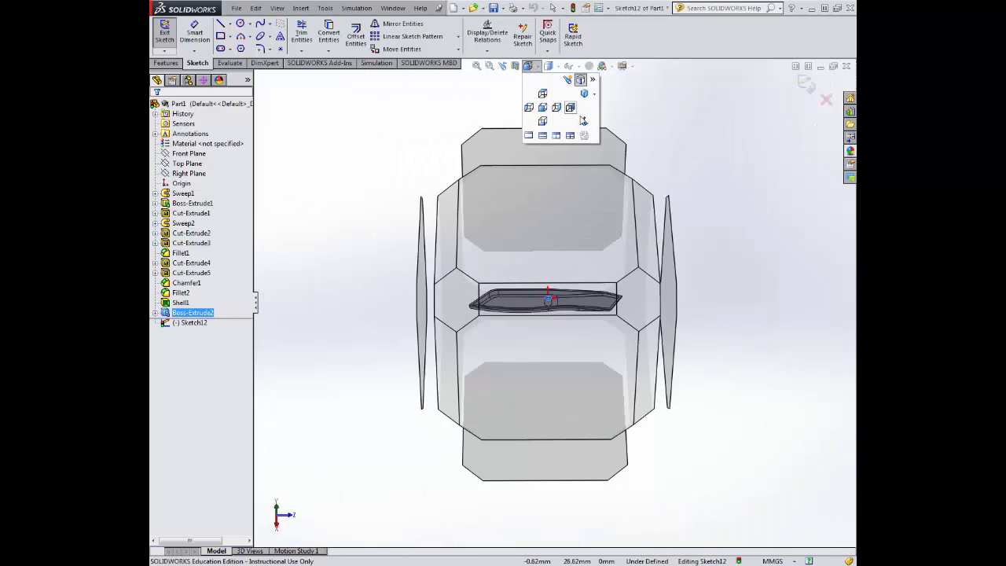
click(582, 120)
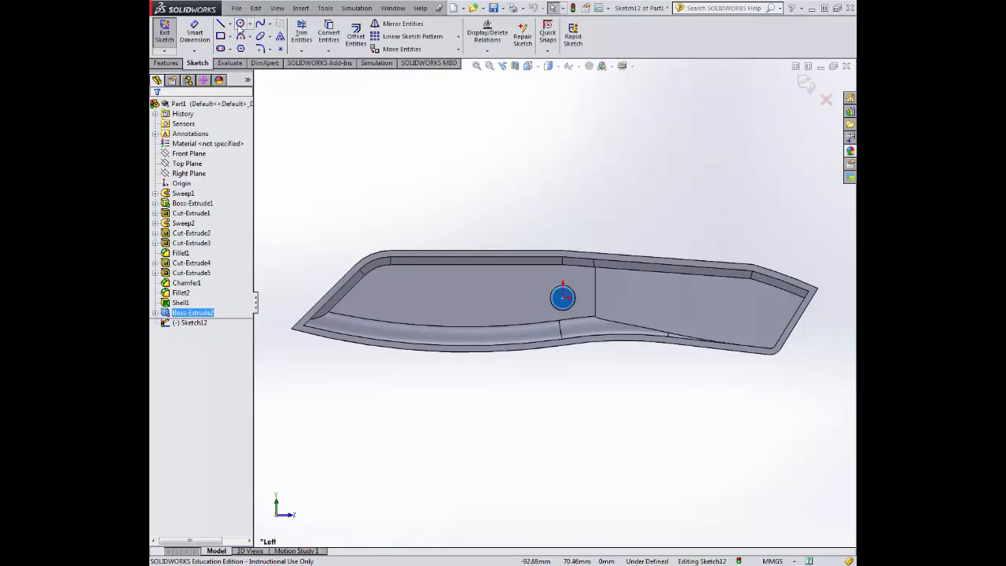
- Draw a vertical centerline upward from the origin and dimension its length to 8.5 mm
click(230, 25)
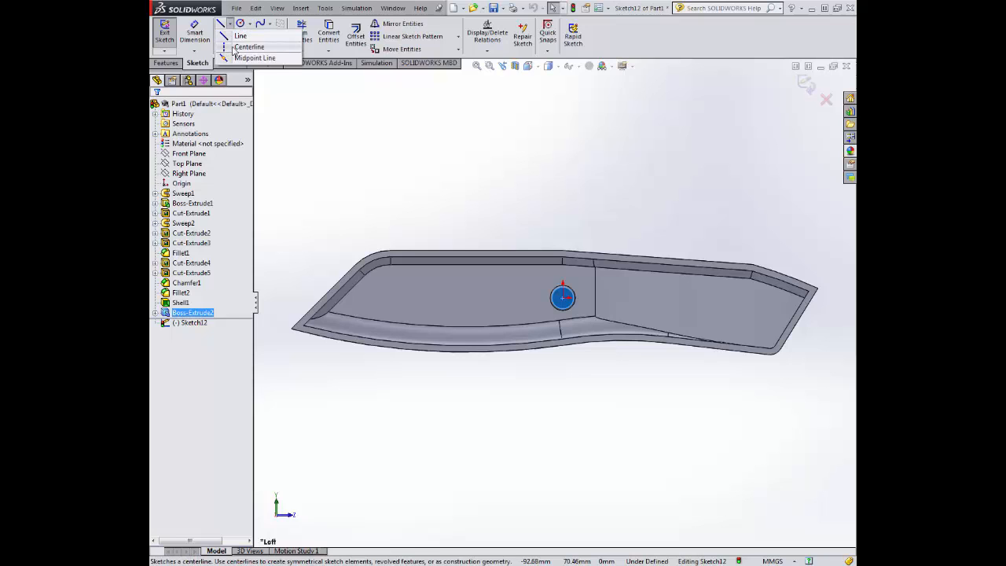
click(236, 47)
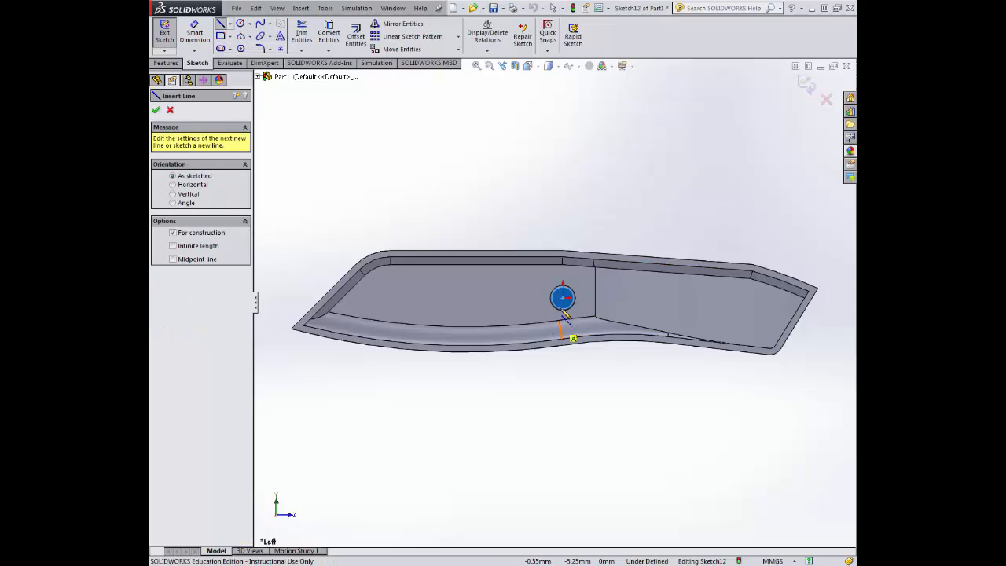
click(561, 297)
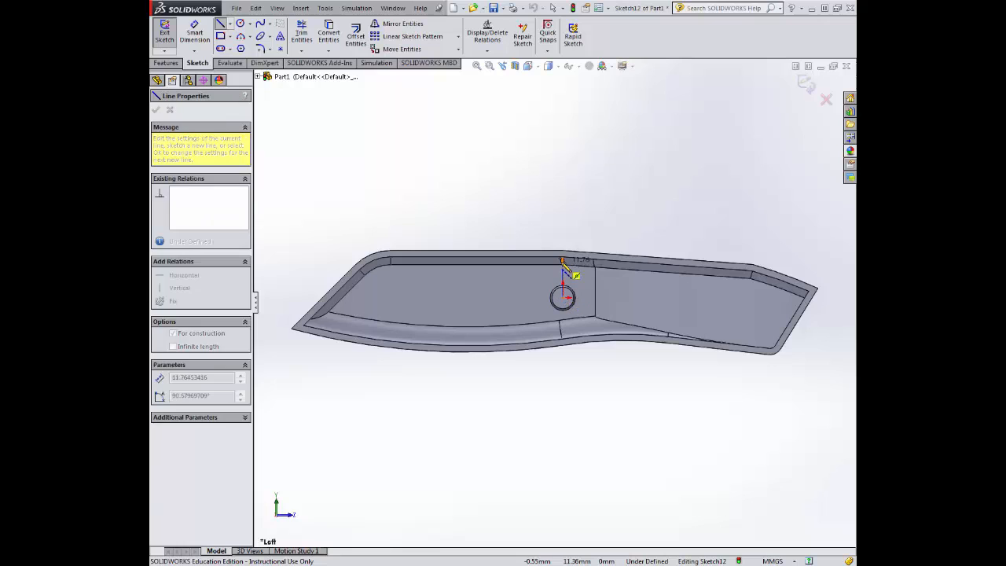
double_click(562, 205)
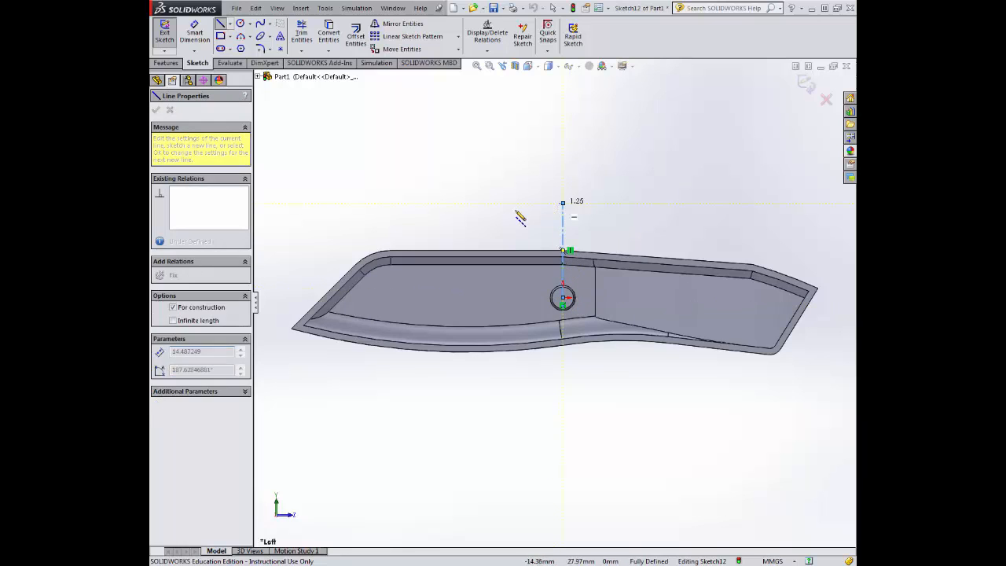
click(193, 31)
click(562, 236)
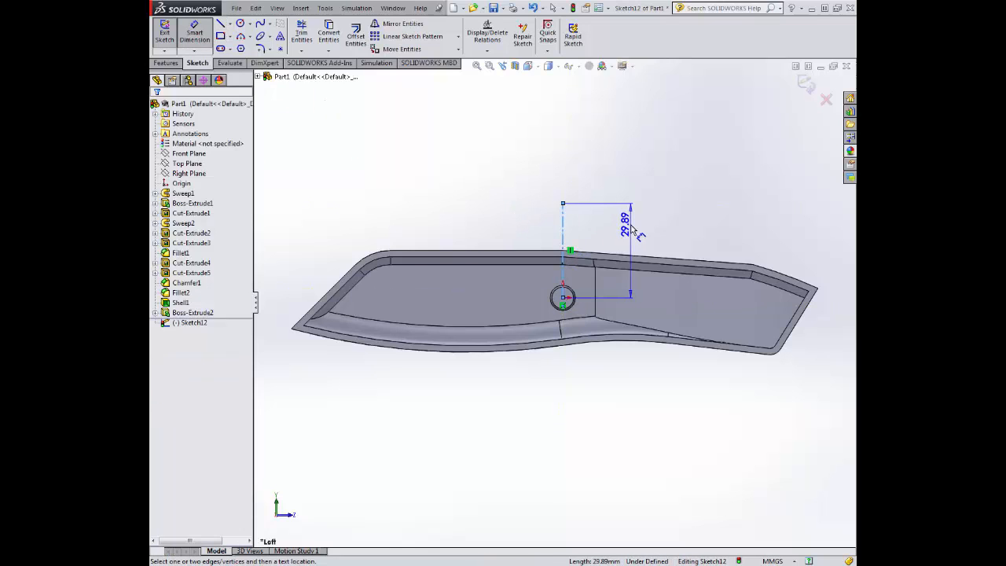
click(631, 227)
text(8.5)
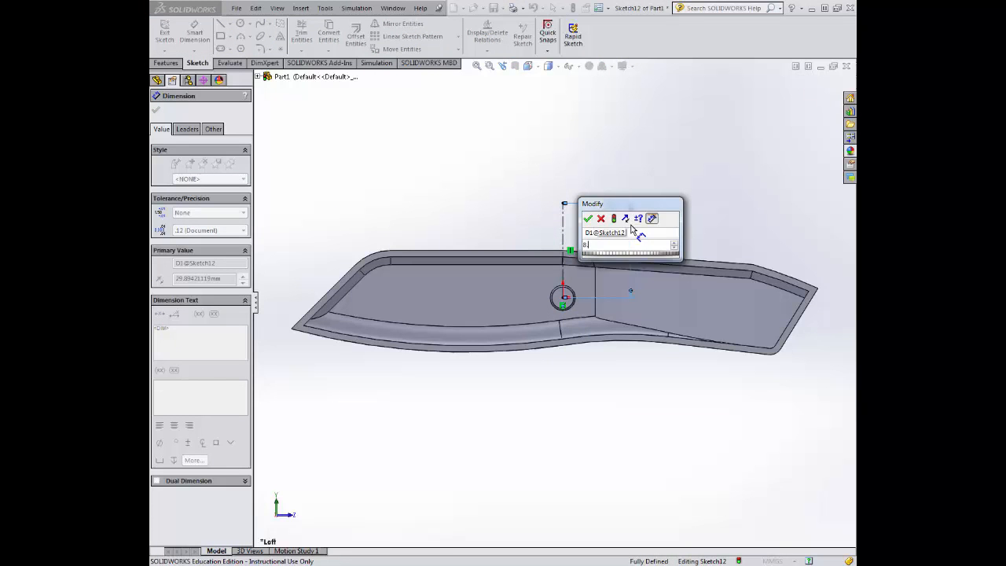
key(Return)
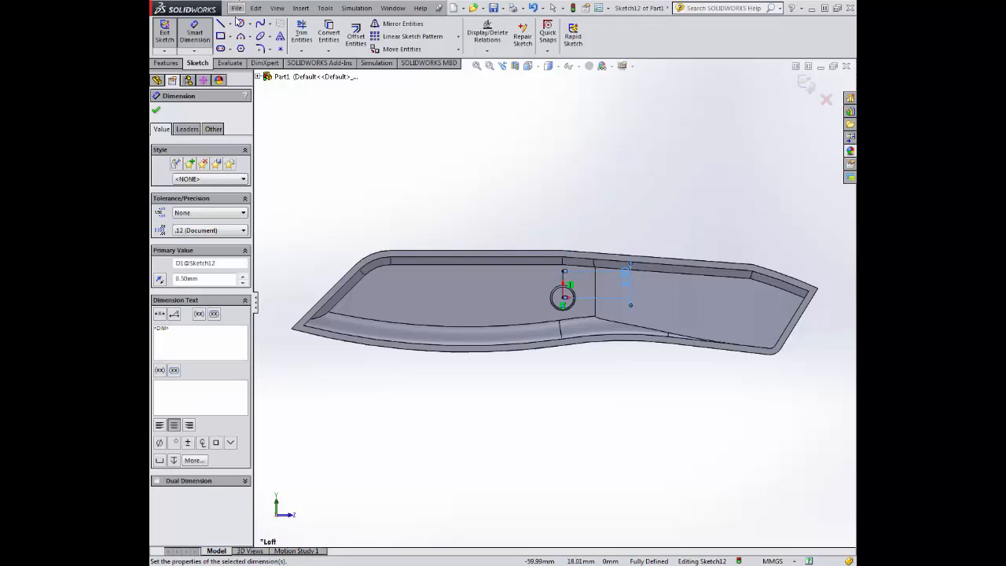
- Draw a horizontal centerline from the vertical centerline's upper end toward the wider section's angled end, and dimension it to 57.5 mm
click(230, 24)
click(247, 44)
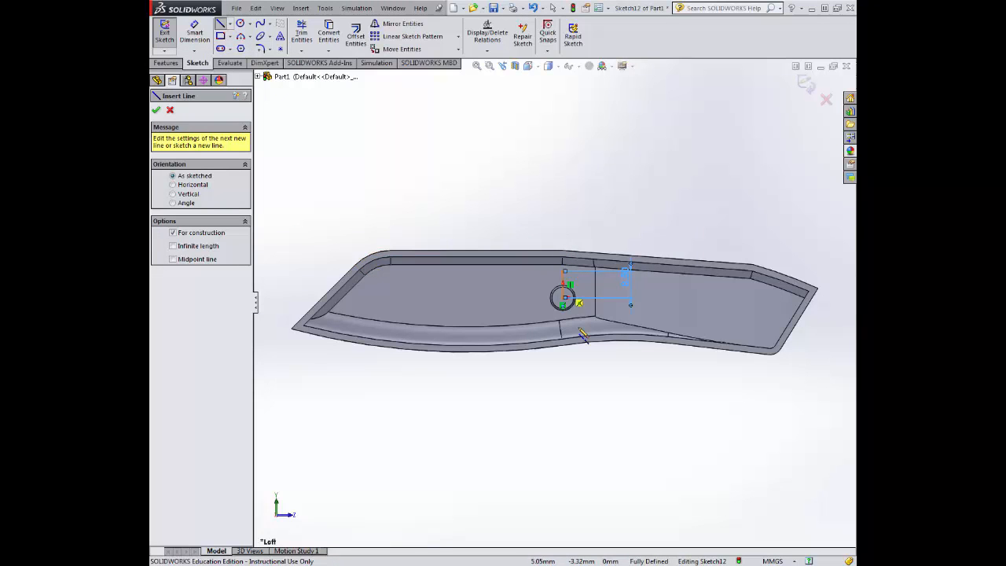
click(563, 272)
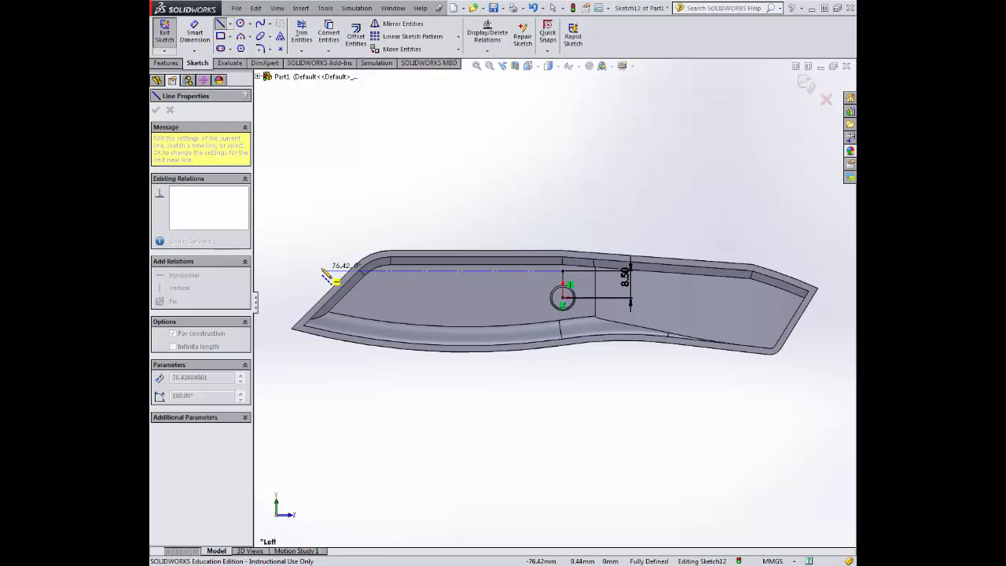
click(396, 271)
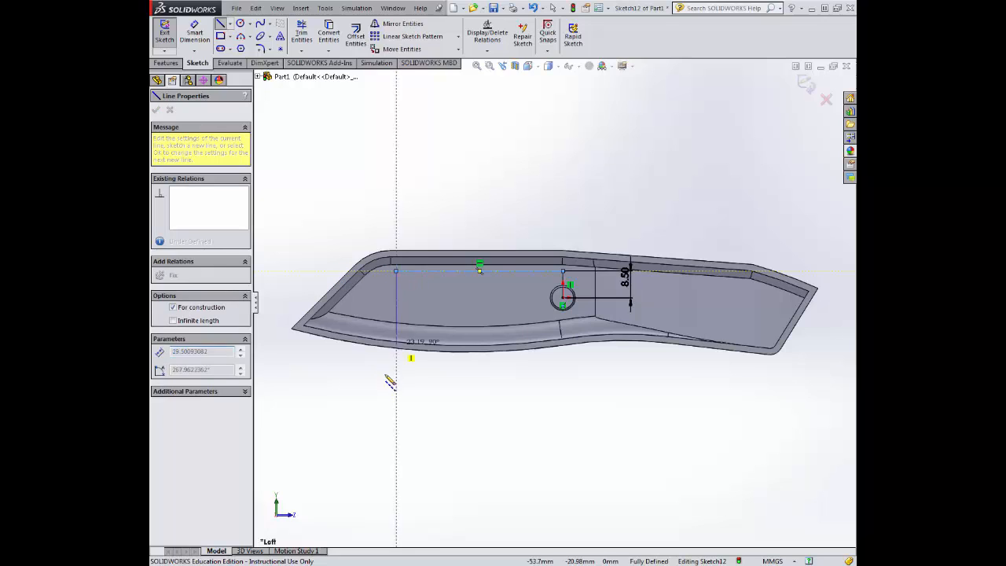
click(194, 34)
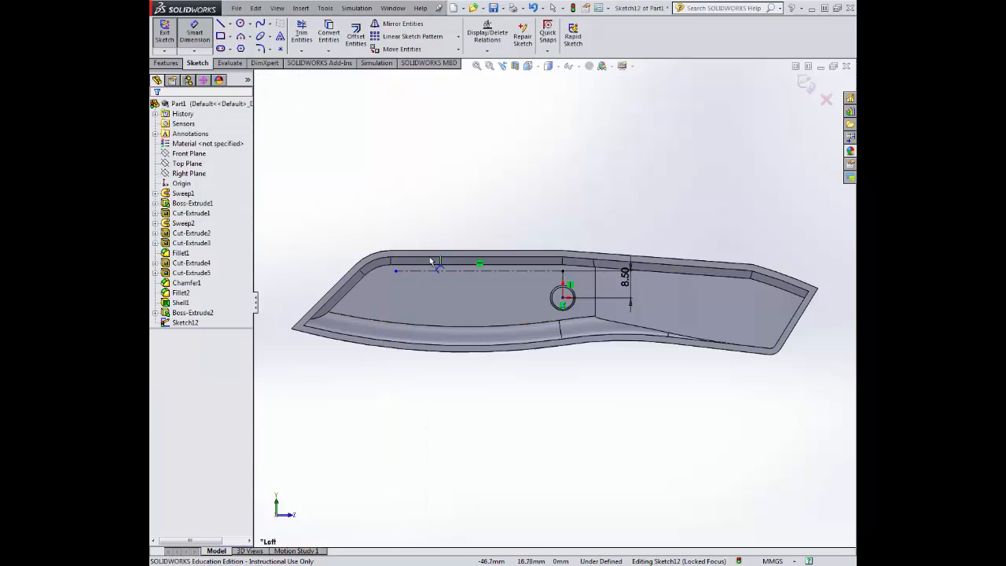
click(451, 246)
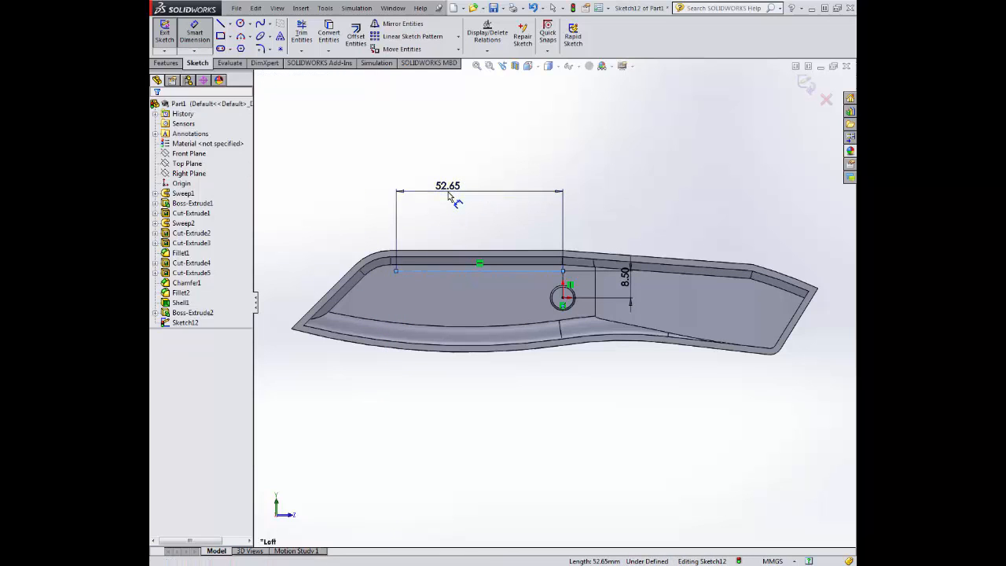
click(447, 192)
text(57.)
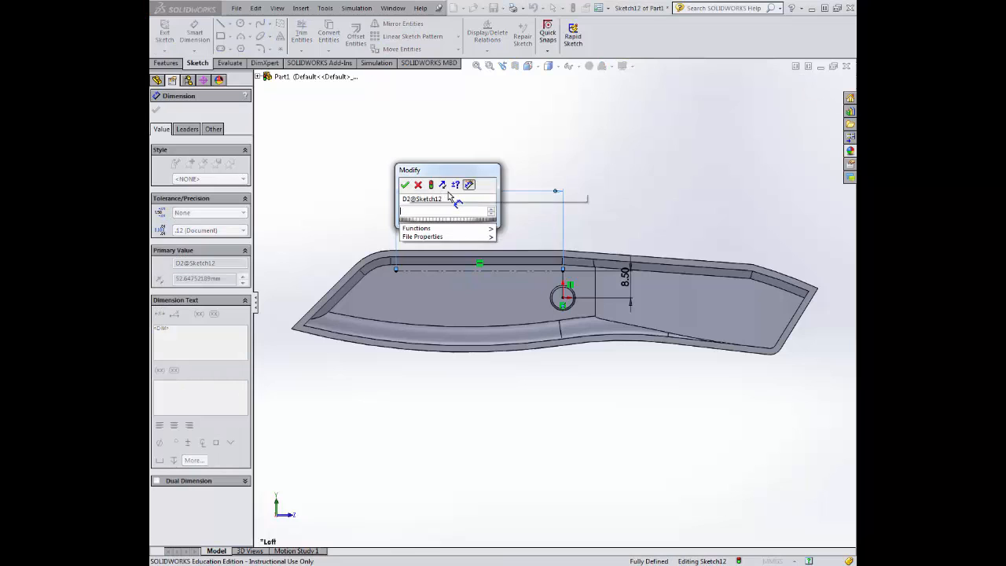
text(5)
key(Return)
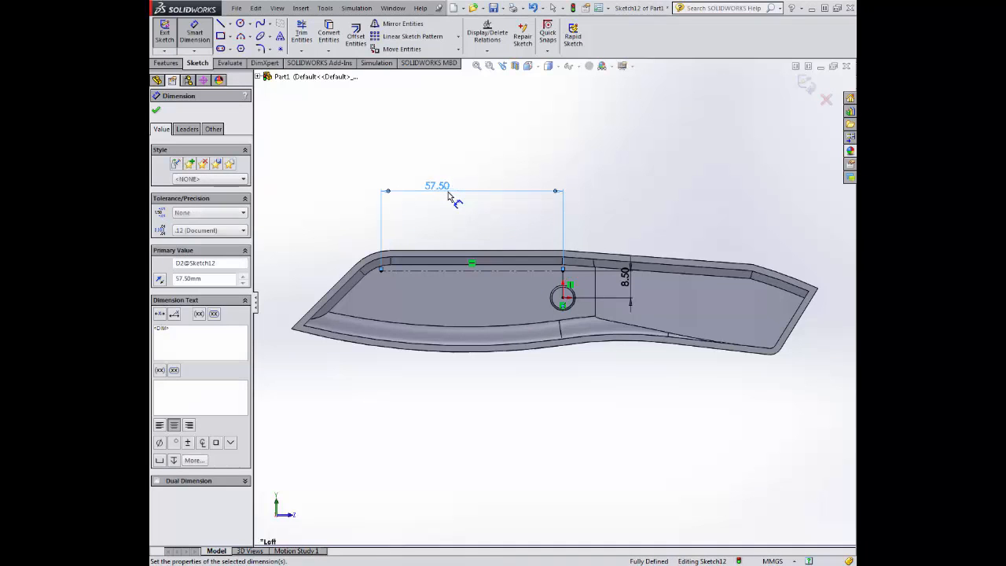
- Draw a vertical centerline about 3 mm long up from the free end of the 57.5 mm centerline, and start the Smart Dimension tool
click(230, 24)
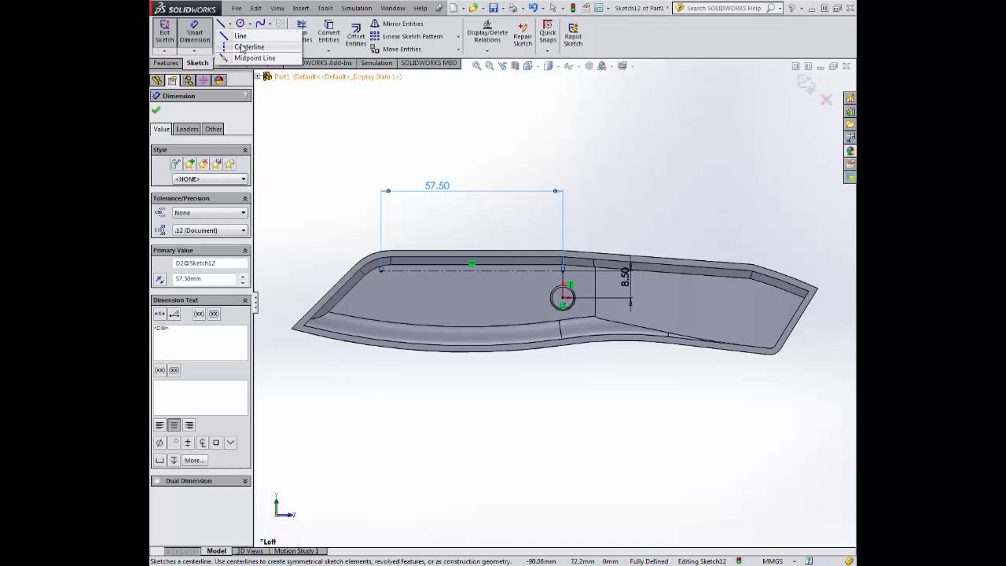
click(250, 45)
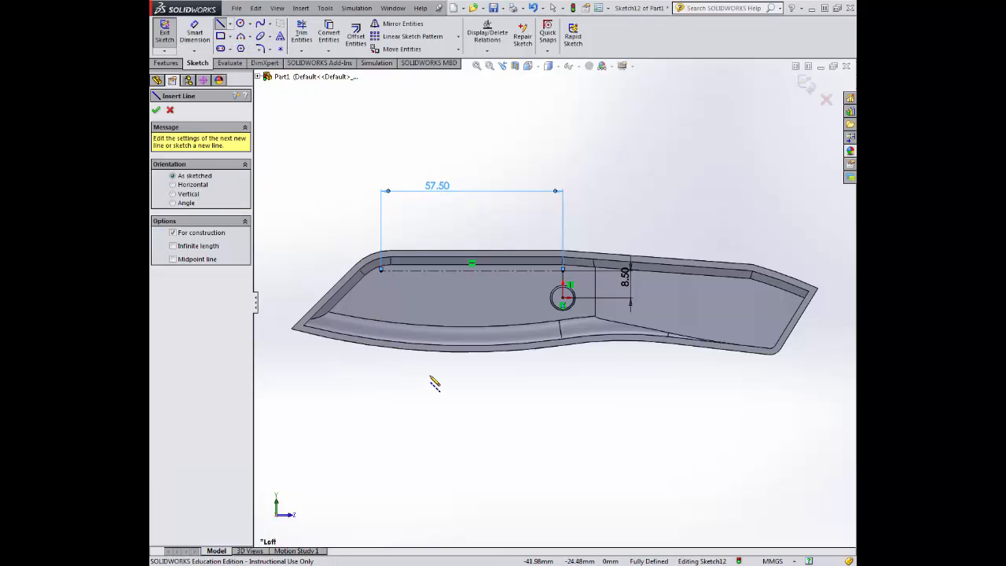
scroll(416, 278, down, 4)
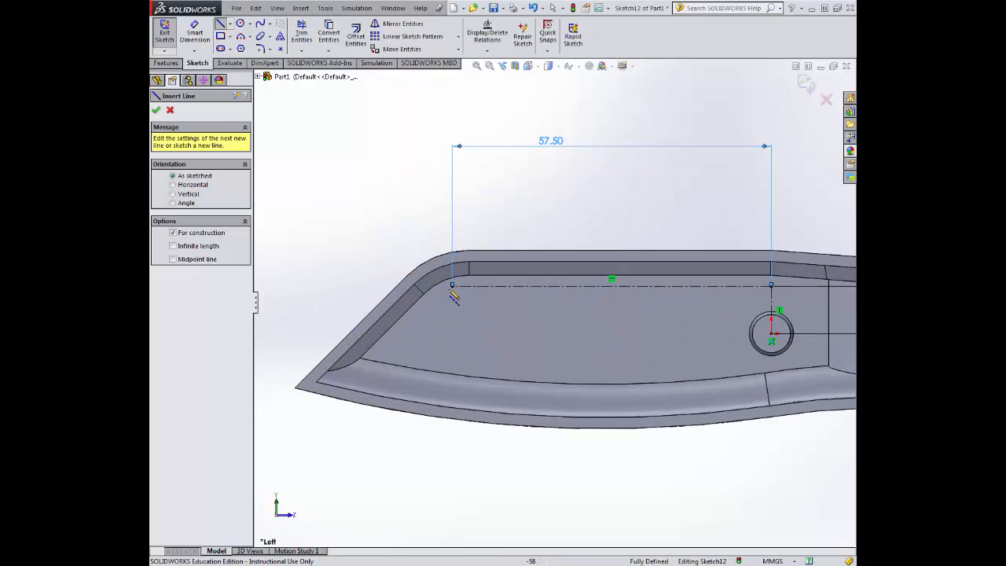
drag(452, 286, 451, 270)
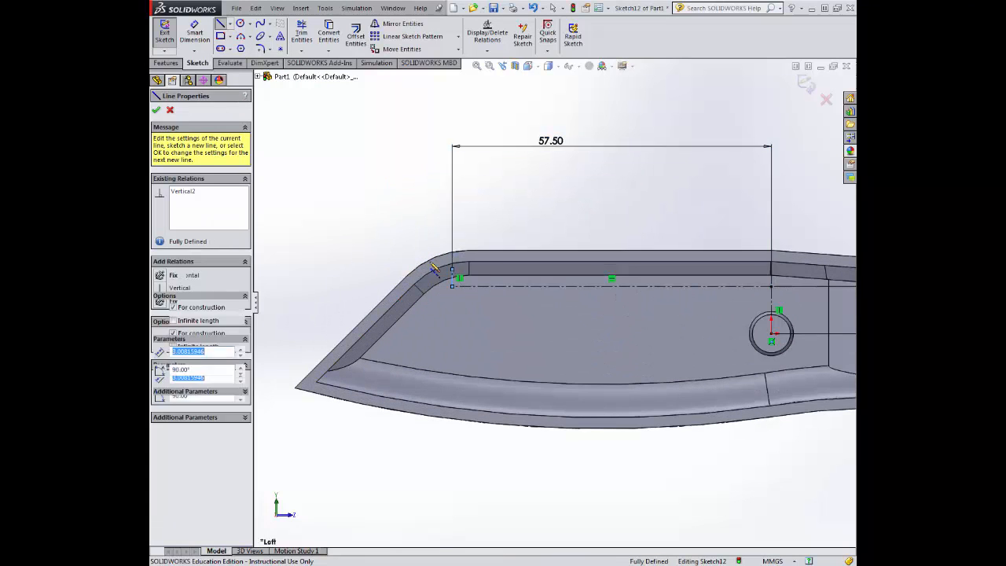
click(194, 36)
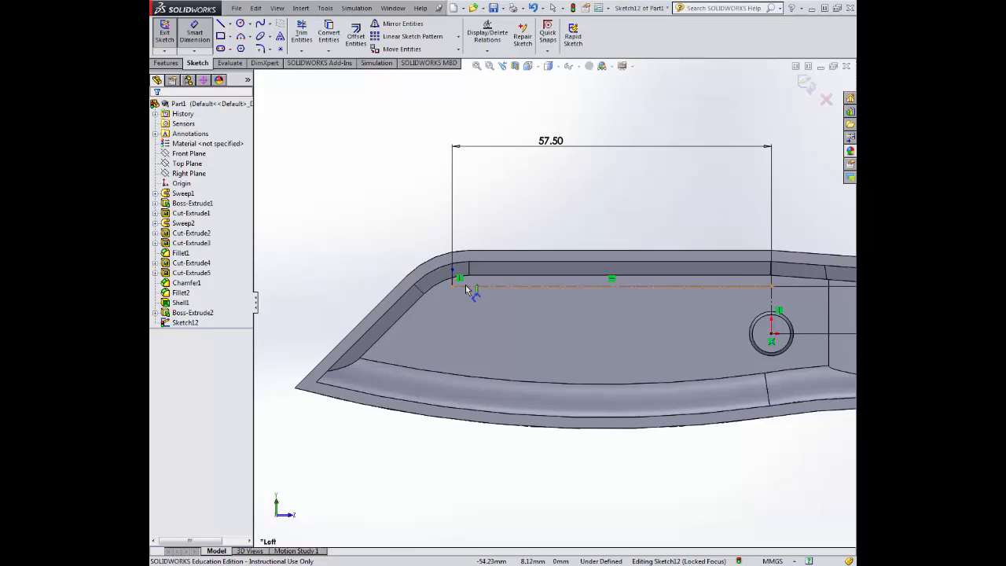
click(456, 277)
click(522, 277)
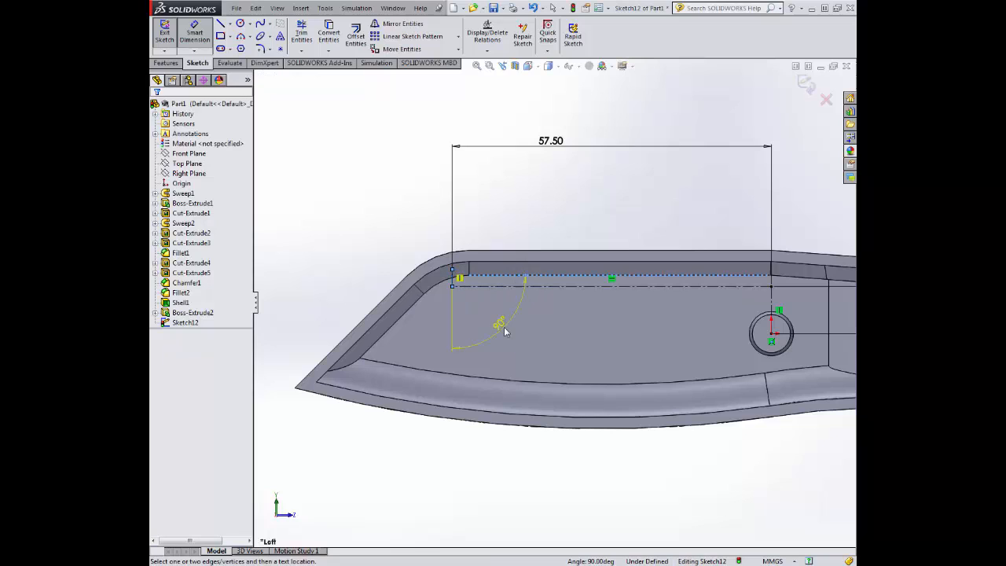
key(Escape)
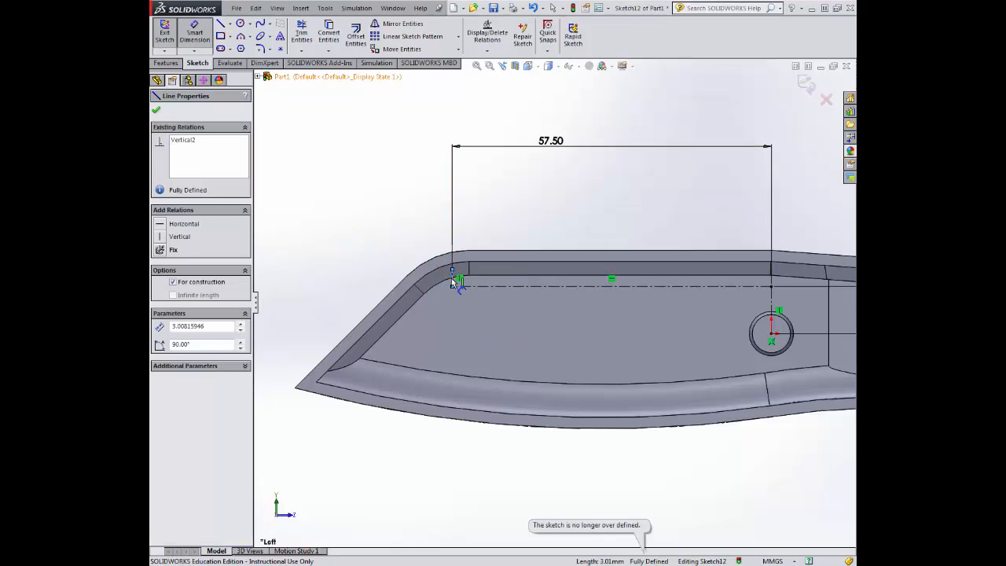
- Dimension the short vertical centerline's length to 2 mm
scroll(454, 283, down, 2)
click(471, 285)
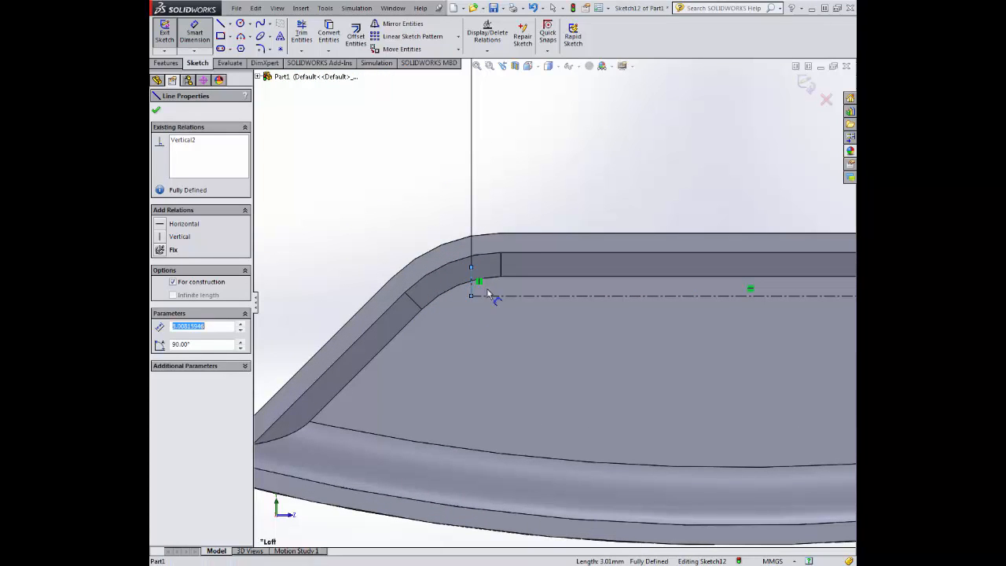
click(521, 282)
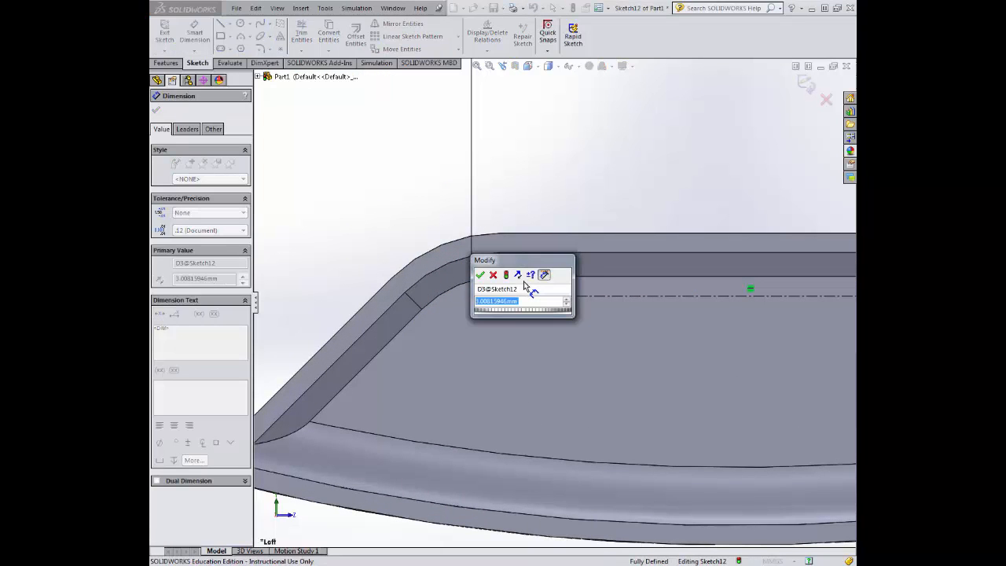
text(2)
key(Return)
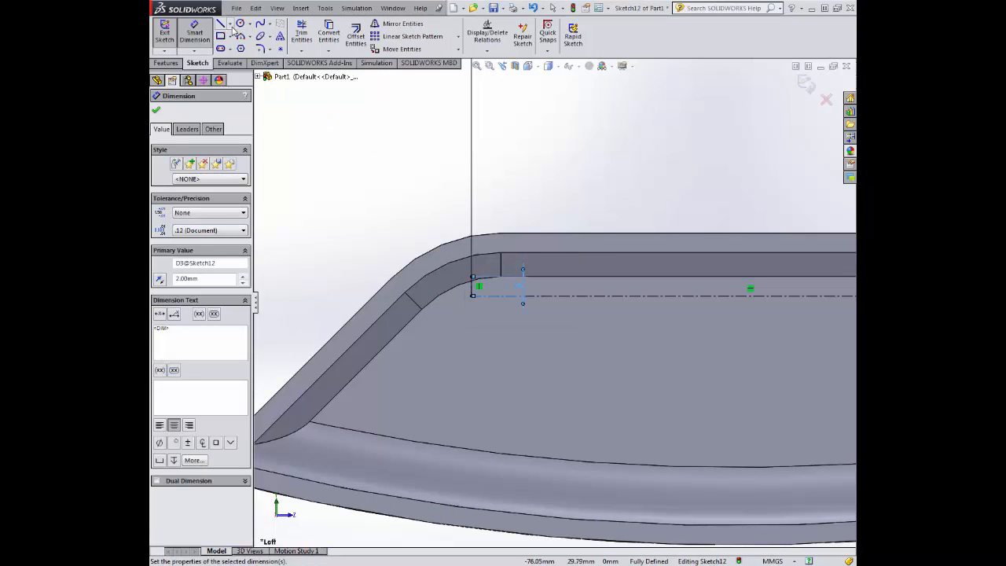
- Draw a horizontal centerline from the short vertical centerline's lower end outward past the shell's angled wall, and dimension it to 18 mm
click(230, 24)
click(244, 48)
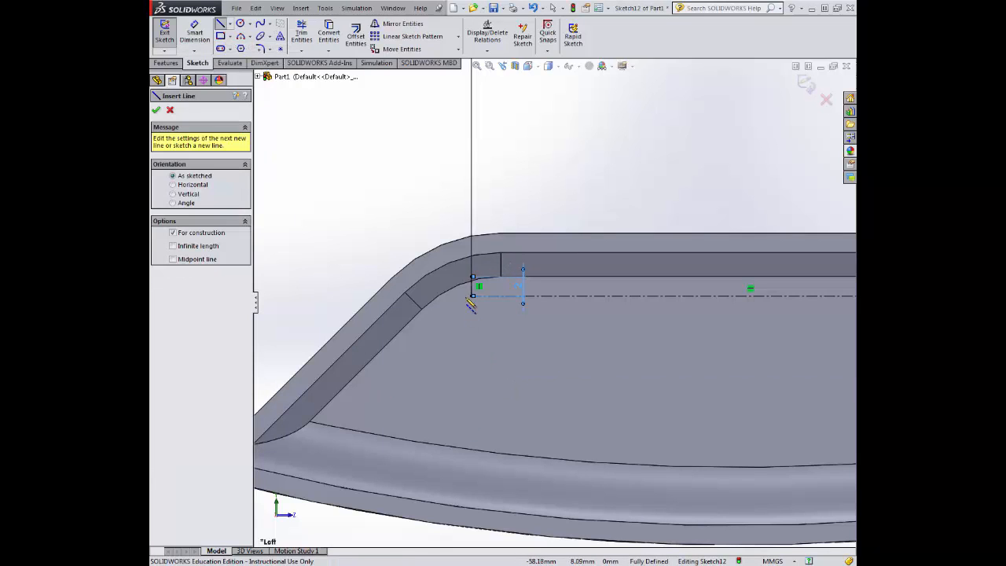
click(473, 295)
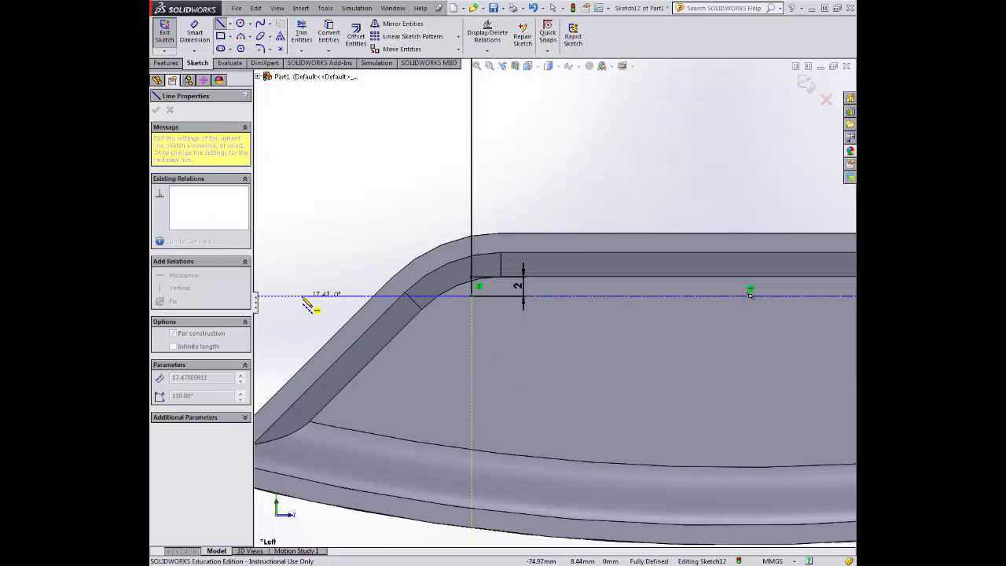
click(301, 296)
key(Escape)
key(Escape)
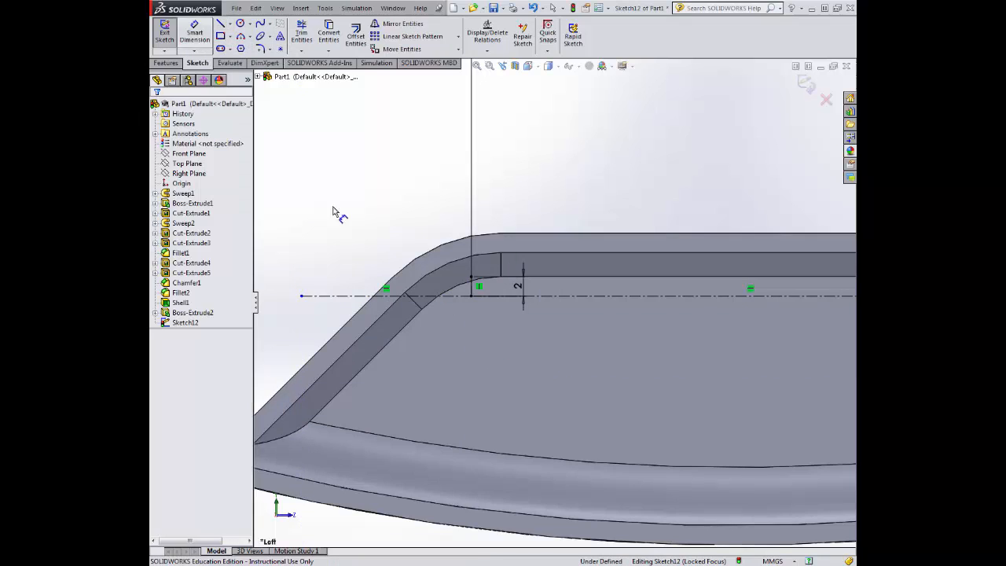
click(344, 297)
click(350, 221)
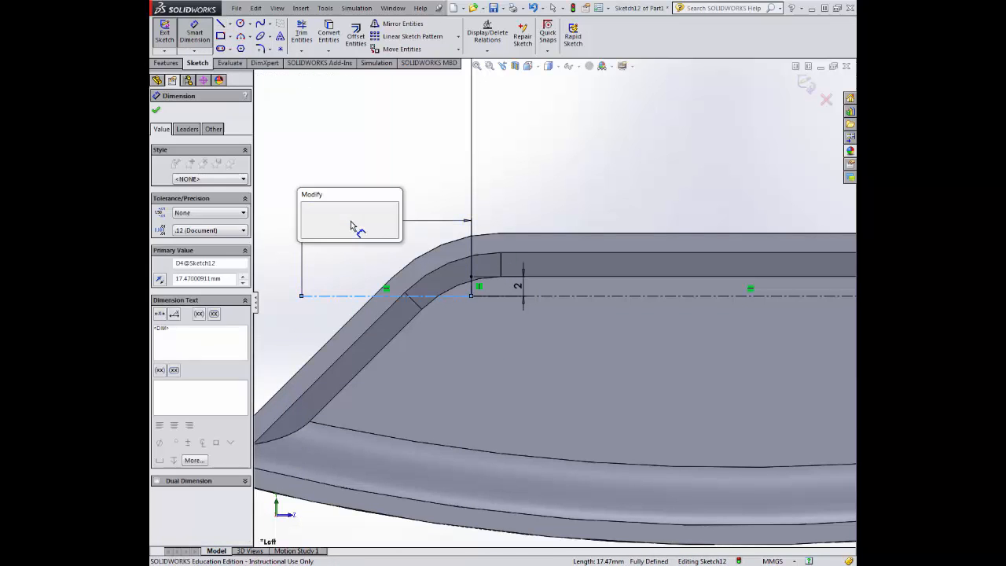
text(18)
key(Return)
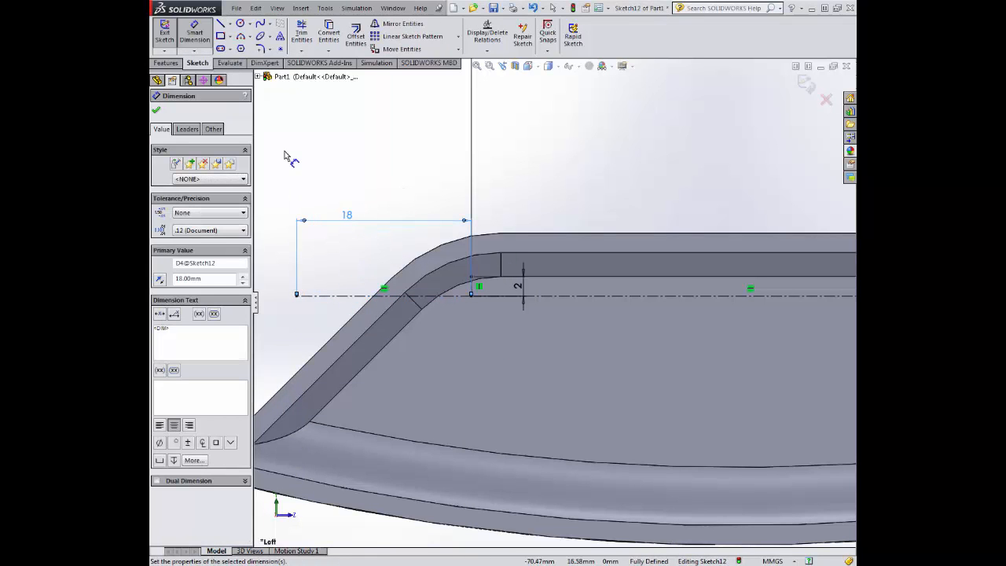
- Draw a vertical centerline about 16 mm long down from the free end of the 18 mm centerline
click(230, 24)
click(248, 41)
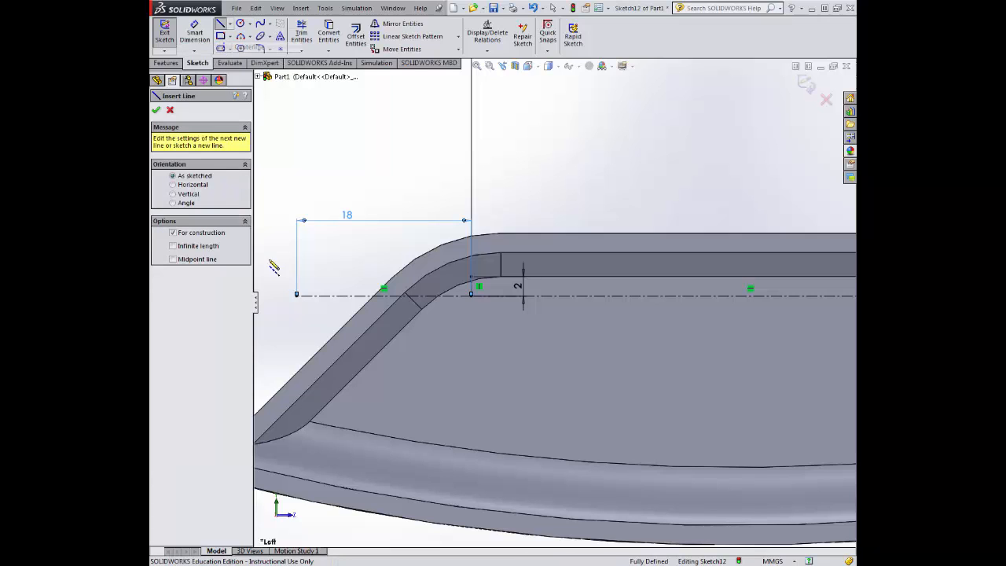
click(297, 296)
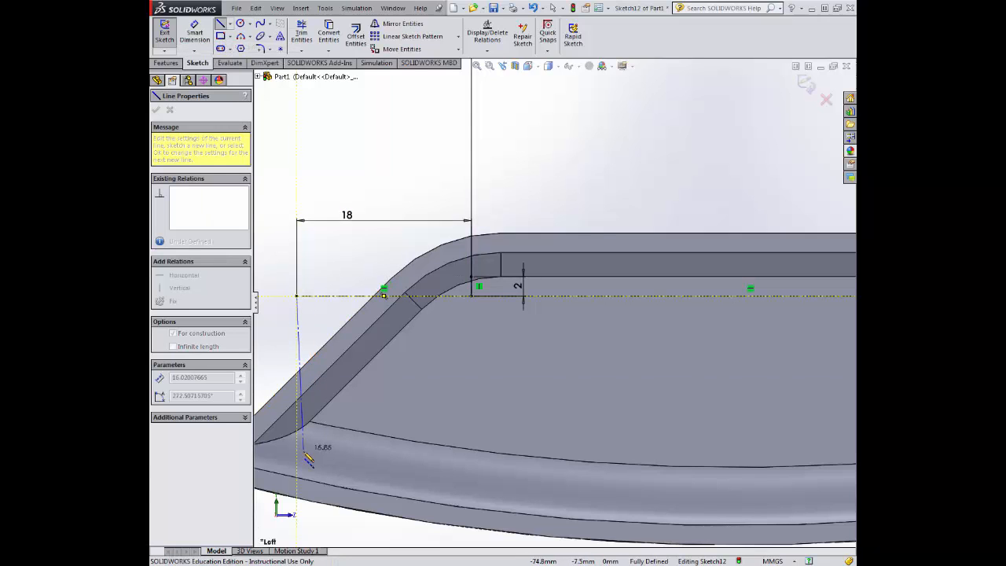
click(297, 452)
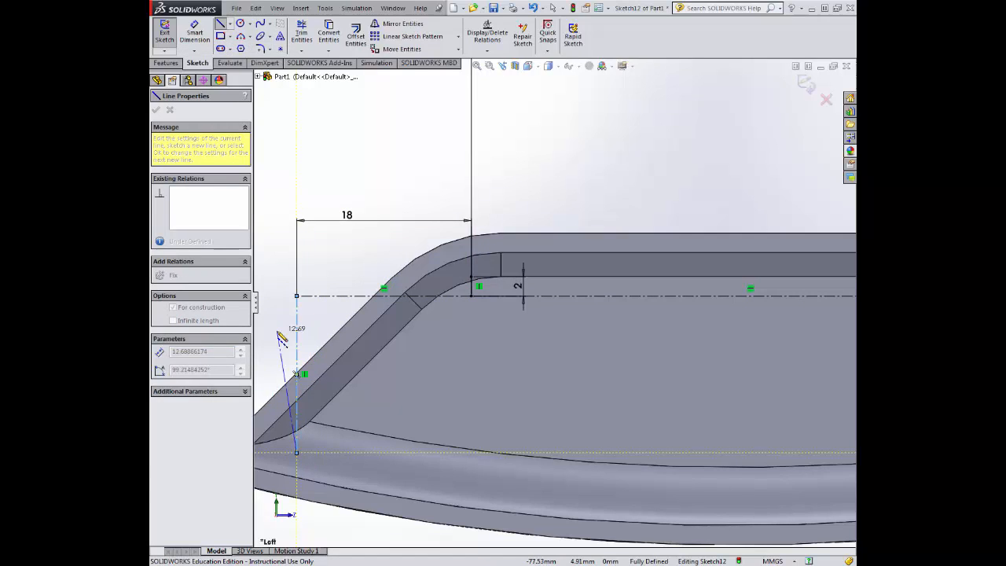
key(z)
key(Escape)
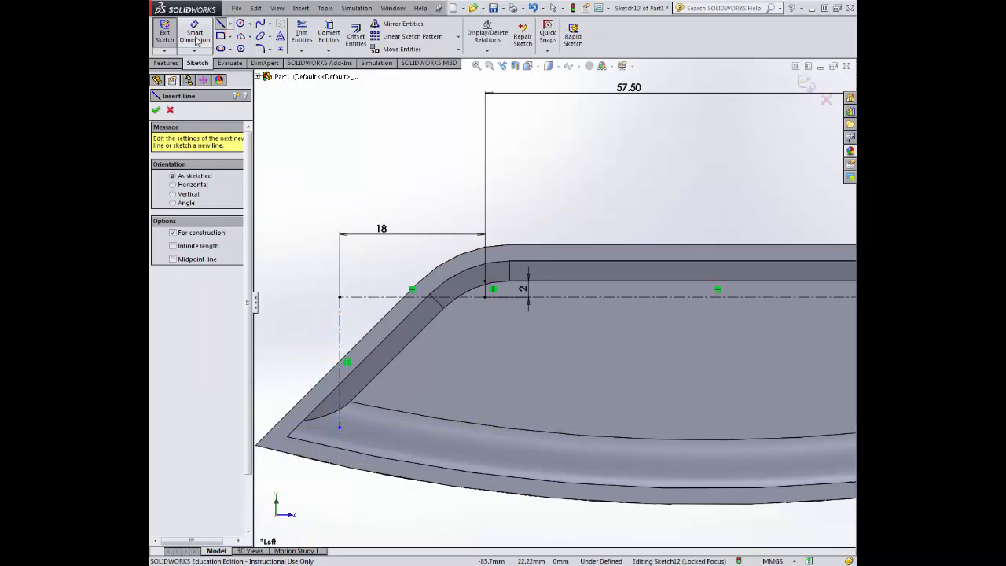
- Dimension the new vertical centerline's length to 15 mm
click(194, 33)
click(340, 351)
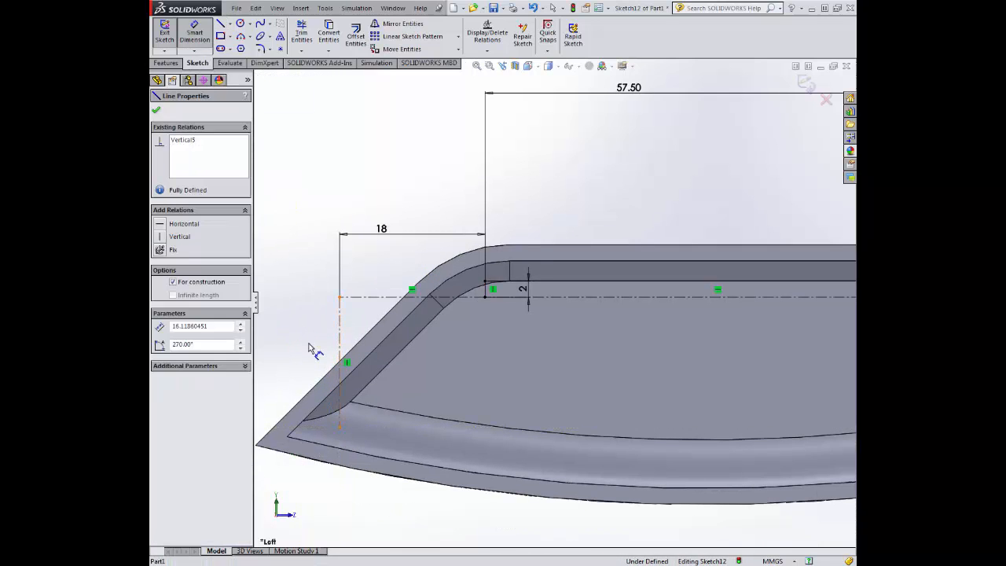
click(303, 344)
text(15)
key(Return)
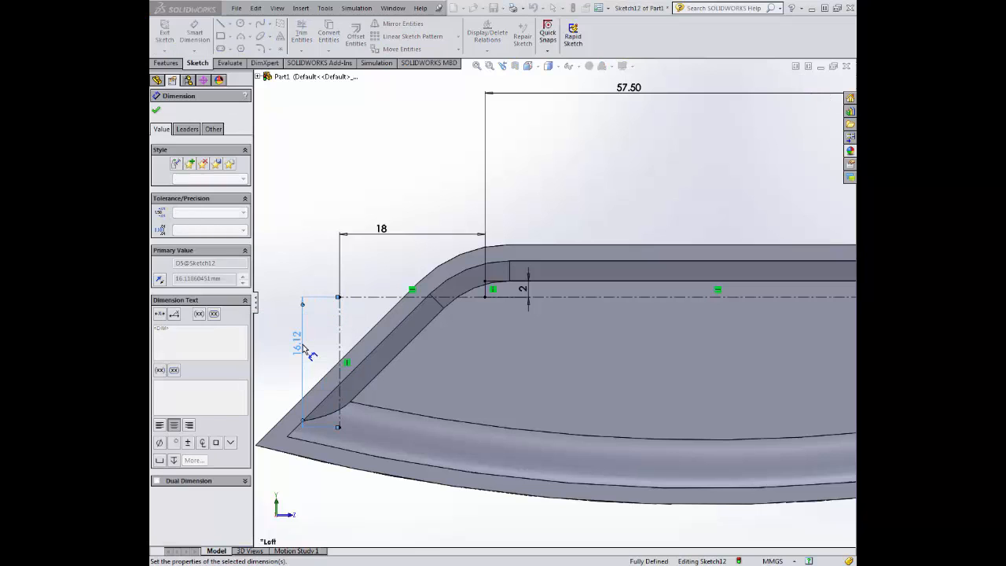
- Draw a horizontal centerline about 85 mm long from the point above the round boss past the handle's narrower end
key(z)
scroll(621, 338, up, 4)
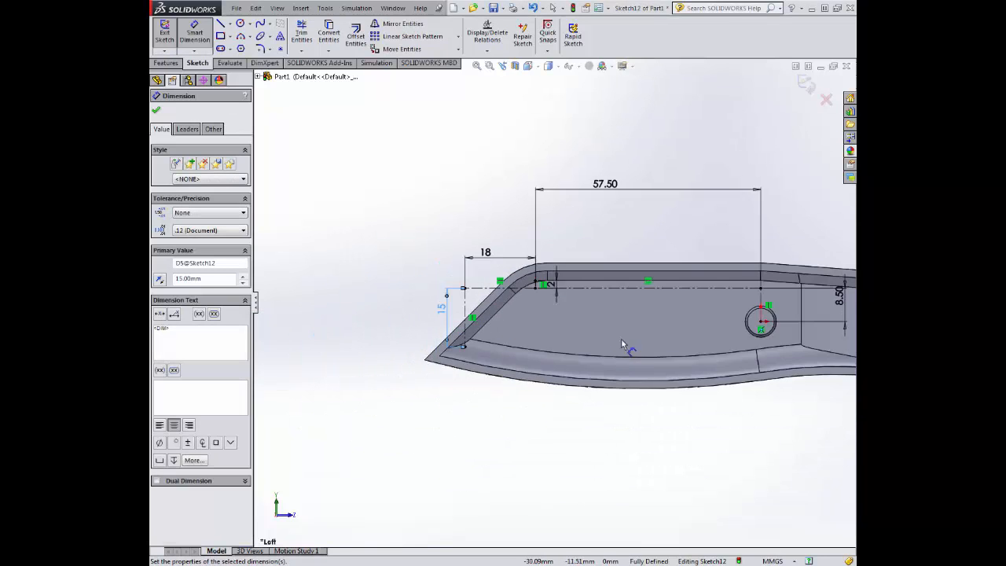
scroll(714, 291, down, 3)
scroll(471, 344, down, 3)
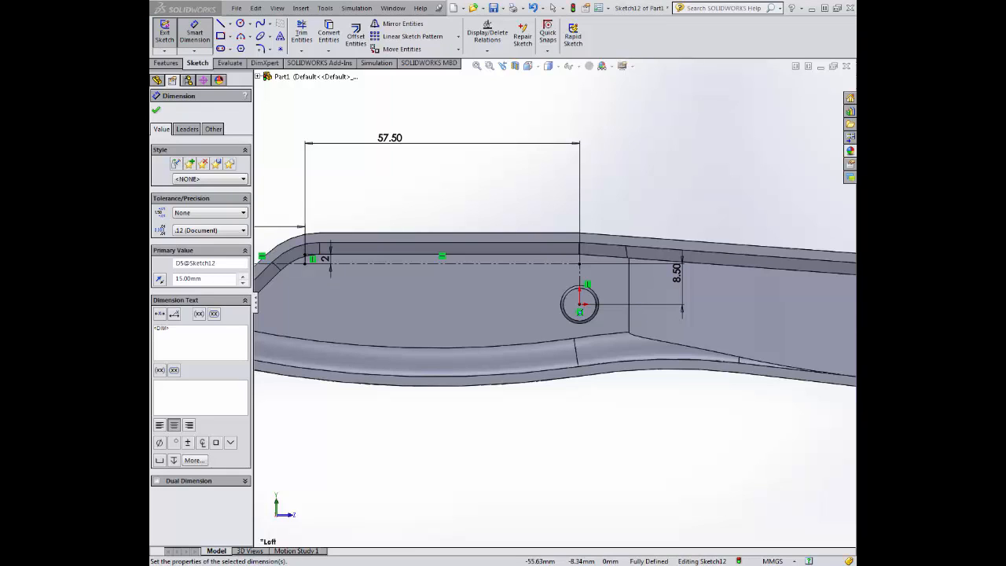
click(231, 24)
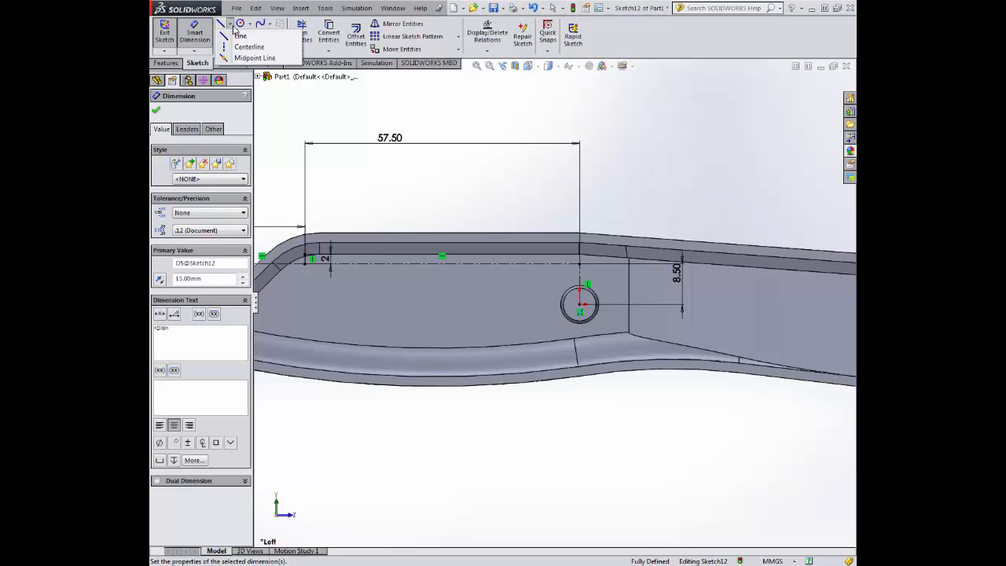
click(241, 44)
ctrl+middle_drag(641, 355, 620, 341)
scroll(620, 342, up, 2)
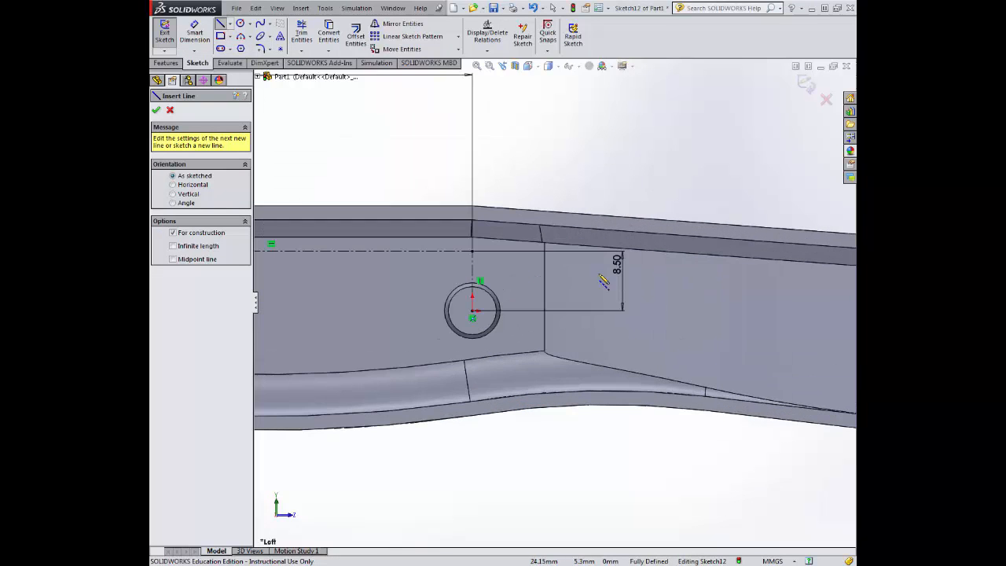
click(473, 252)
scroll(646, 321, down, 3)
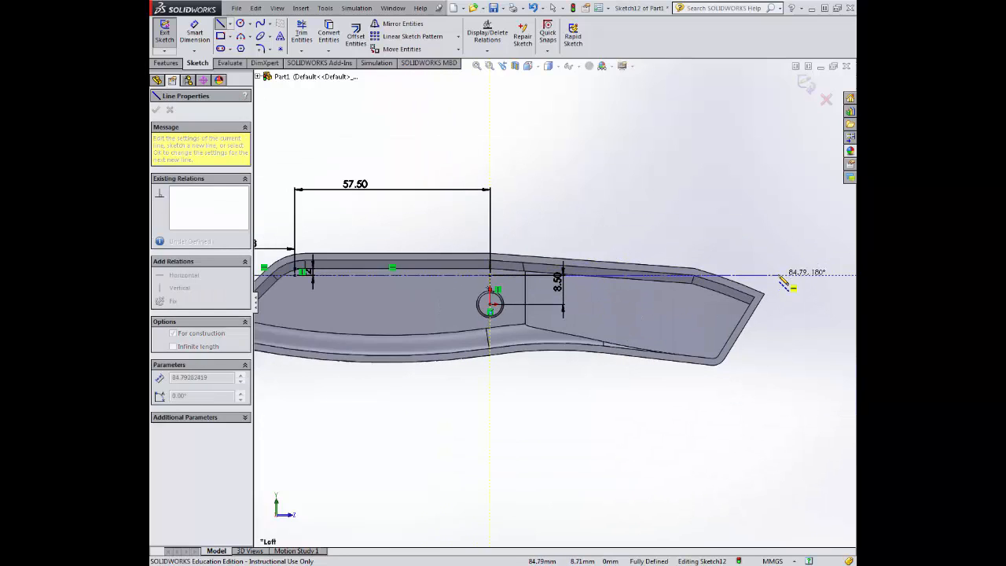
click(778, 275)
key(Escape)
- Dimension the horizontal centerline toward the narrower end to 60 mm
click(196, 25)
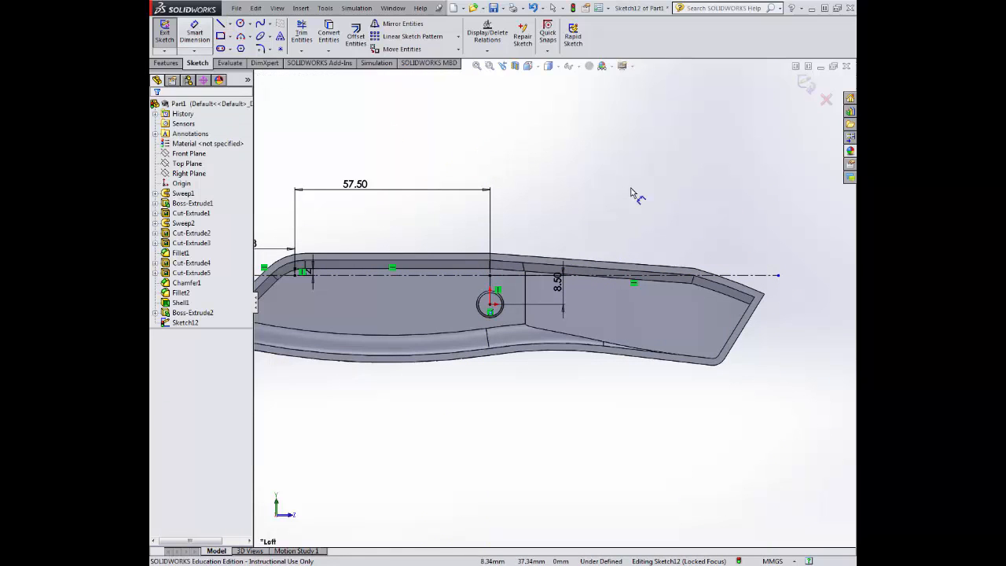
click(758, 276)
click(654, 203)
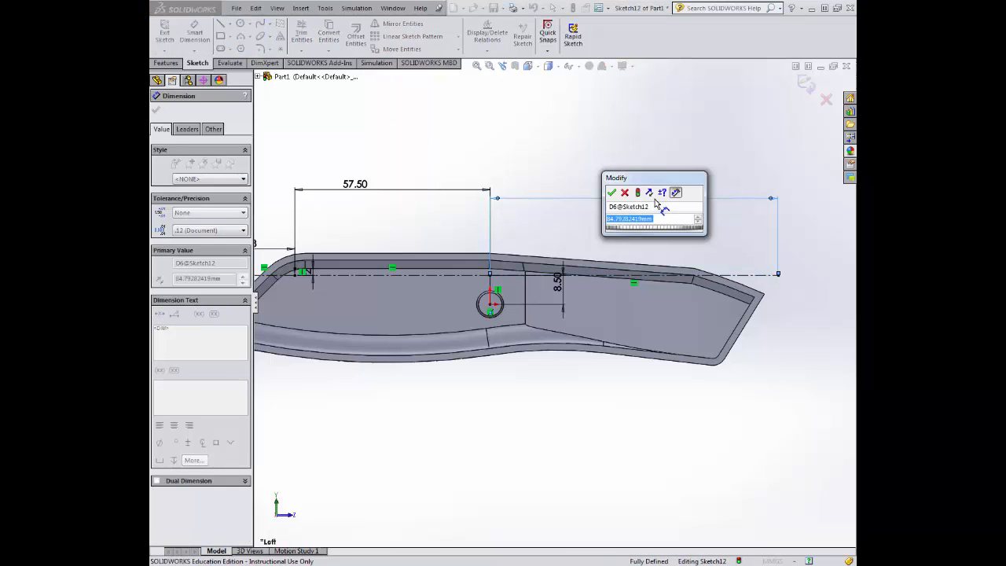
text(60)
key(Return)
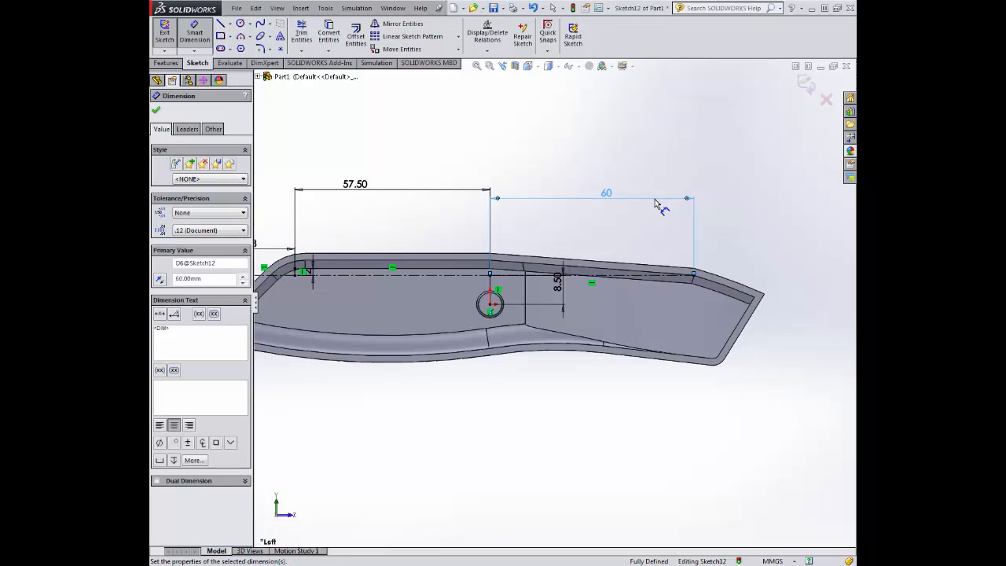
- Draw a circle of 1 mm radius centred on the free end of the 60 mm centerline
click(241, 24)
scroll(692, 283, down, 5)
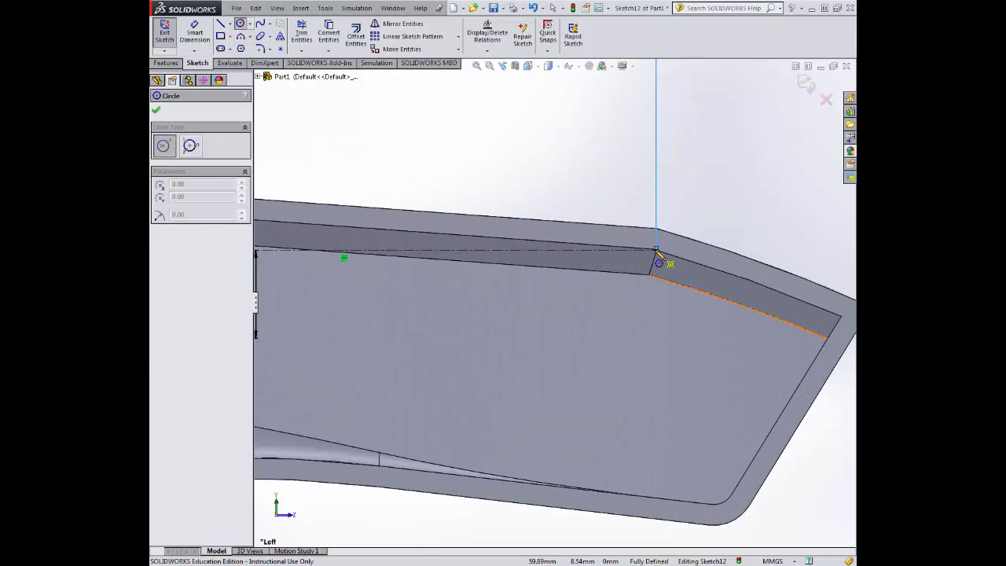
click(656, 250)
click(665, 250)
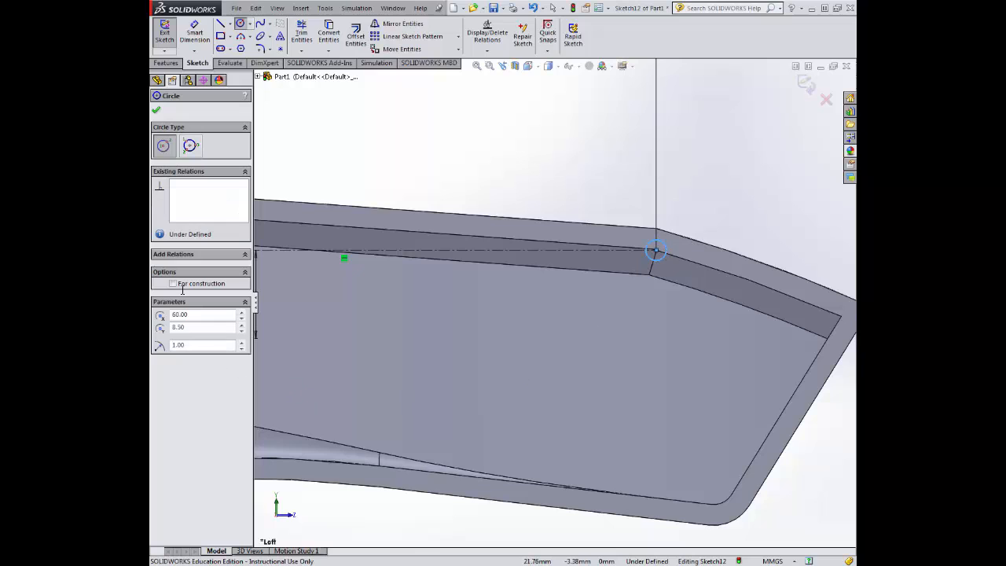
click(156, 112)
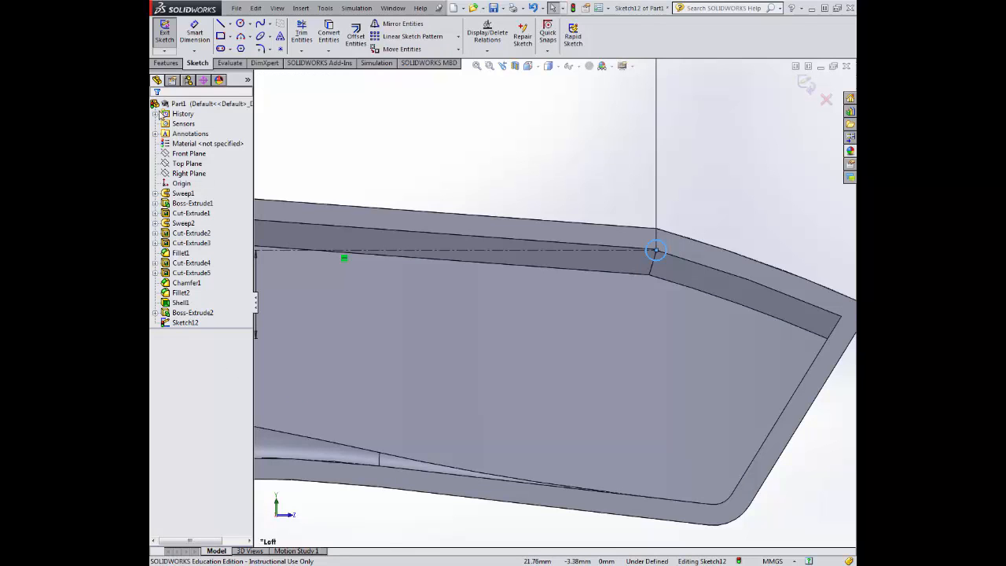
- Draw a circle of about 4.5 mm radius centred on the upper end of the 2 mm vertical centerline
scroll(386, 324, up, 8)
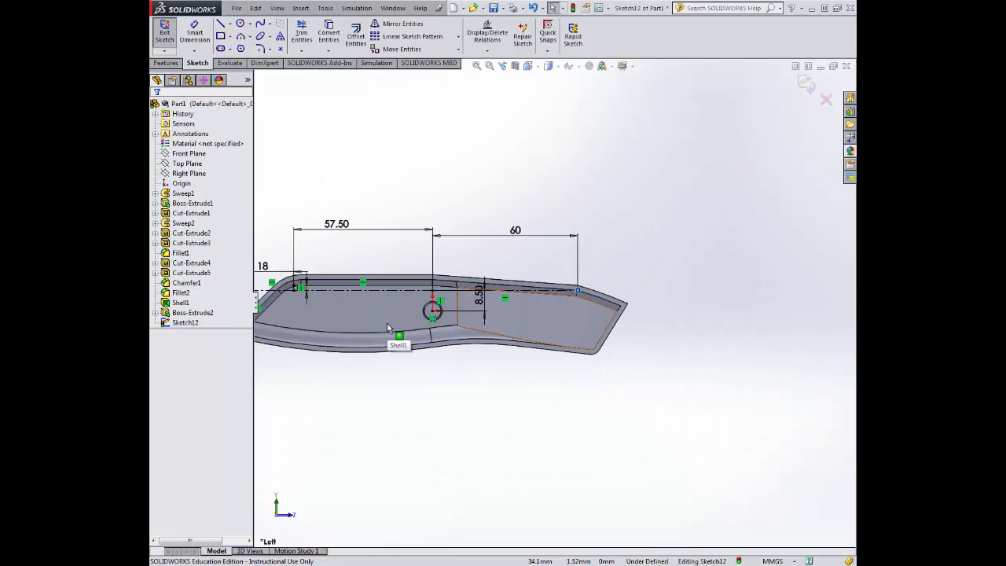
scroll(446, 294, down, 8)
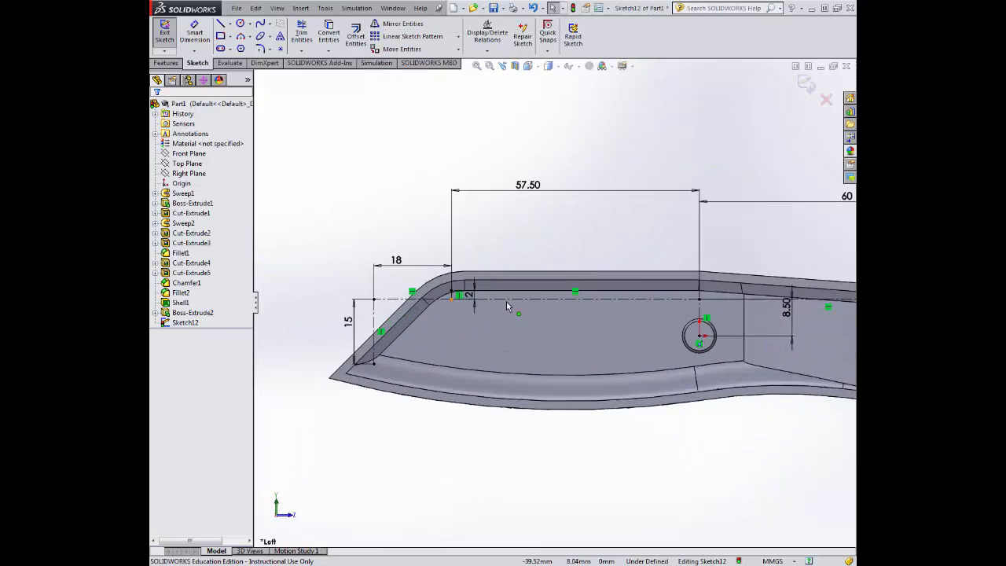
click(241, 25)
click(442, 281)
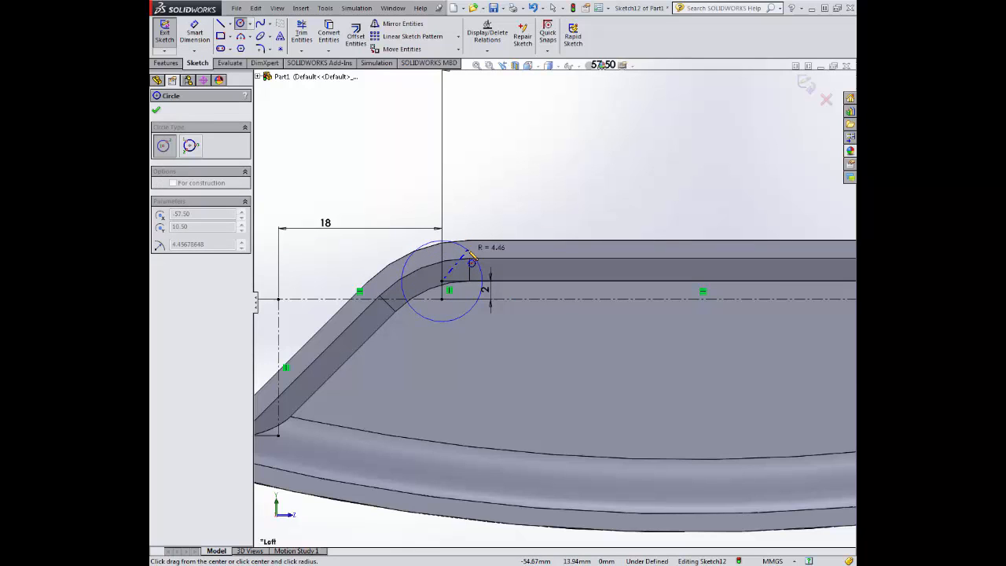
click(474, 253)
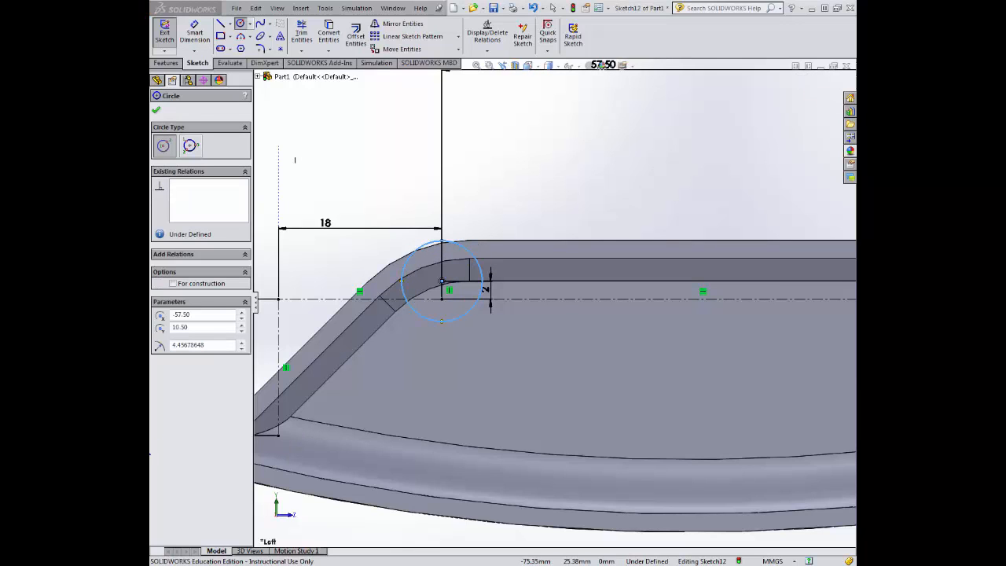
- Dimension the circle at the 2 mm centerline to a 5.5 mm diameter
click(194, 33)
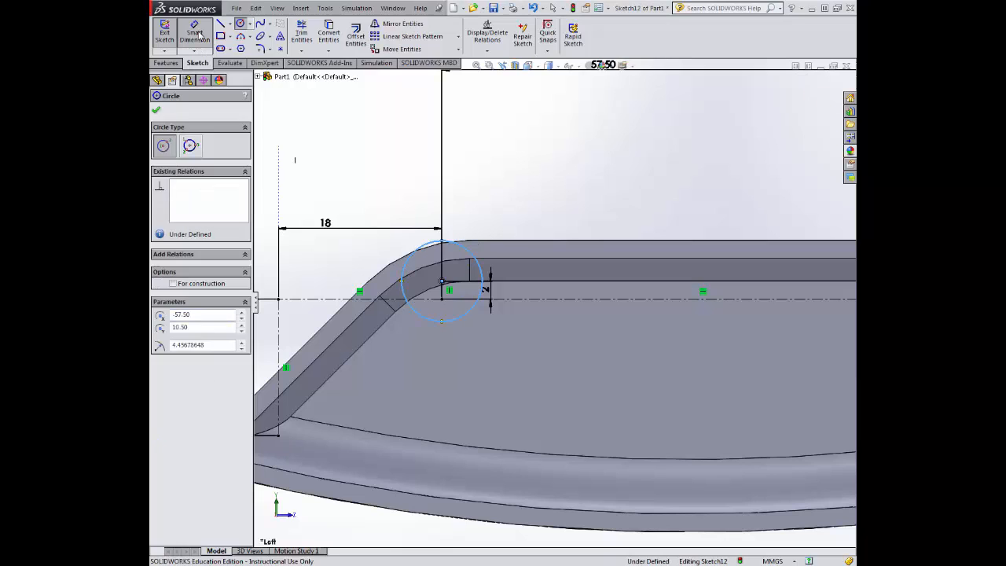
click(416, 257)
click(380, 165)
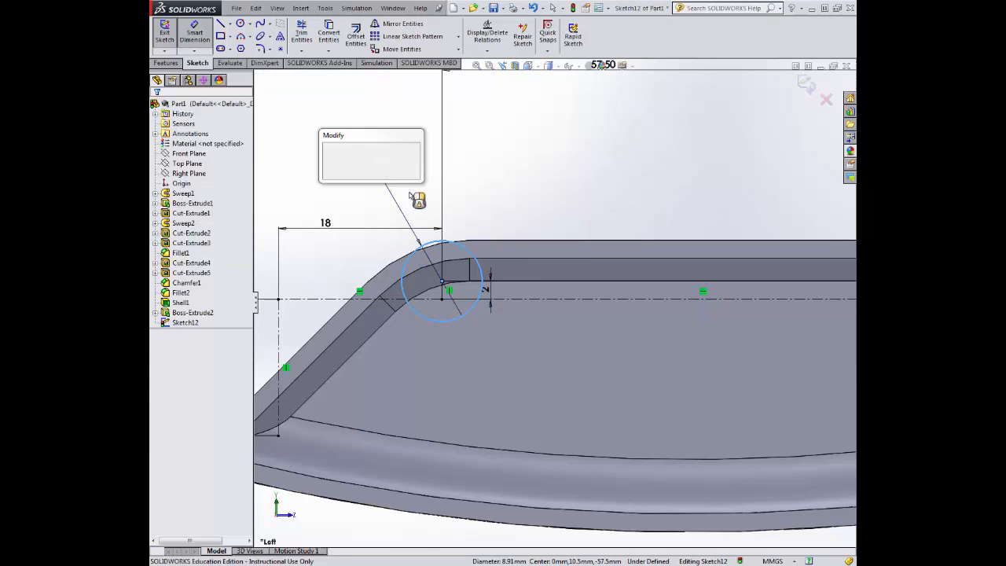
text(5.5)
key(Return)
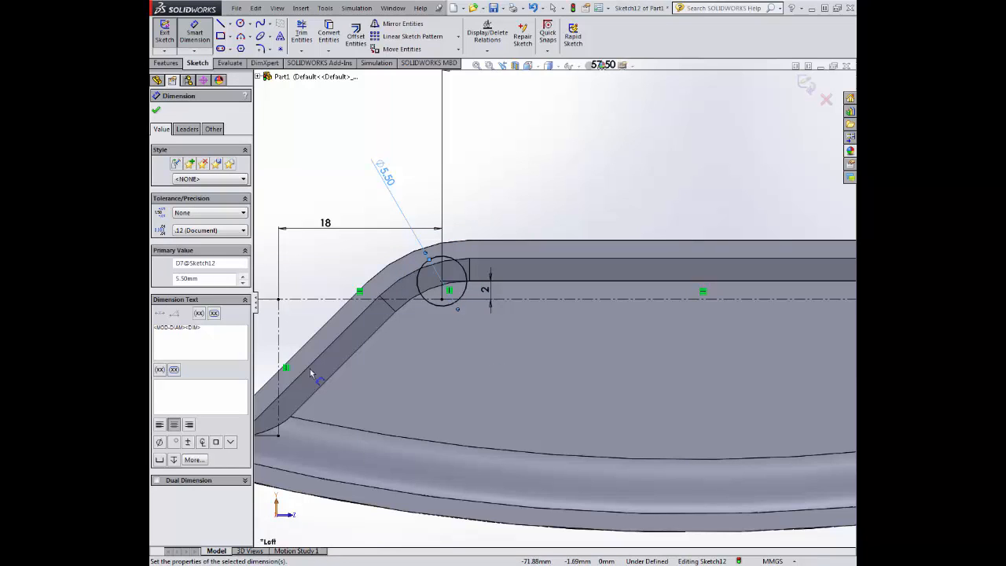
- Draw a circle of 2.75 mm radius centred on the lower end of the 15 mm vertical centerline
scroll(436, 368, up, 3)
click(240, 24)
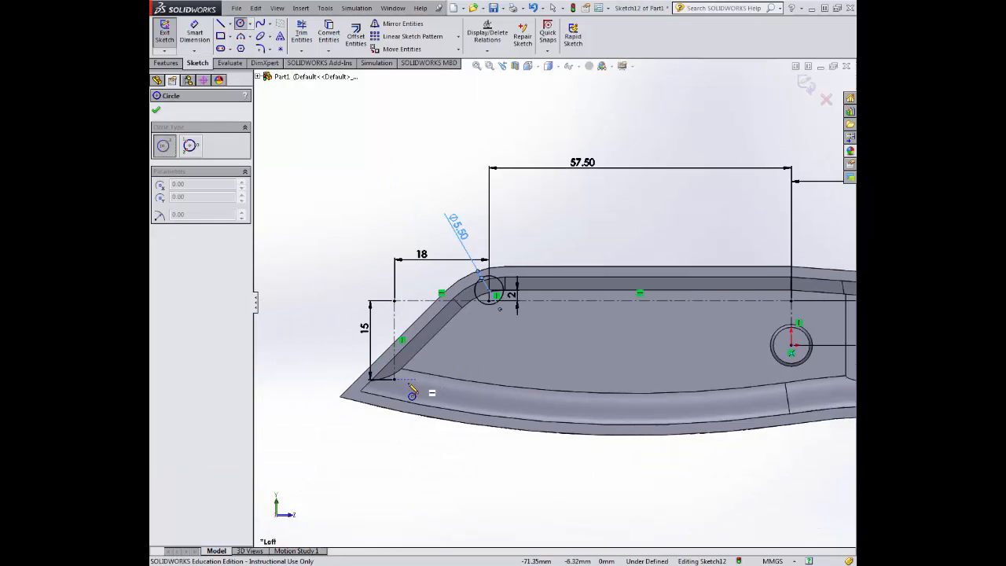
click(394, 378)
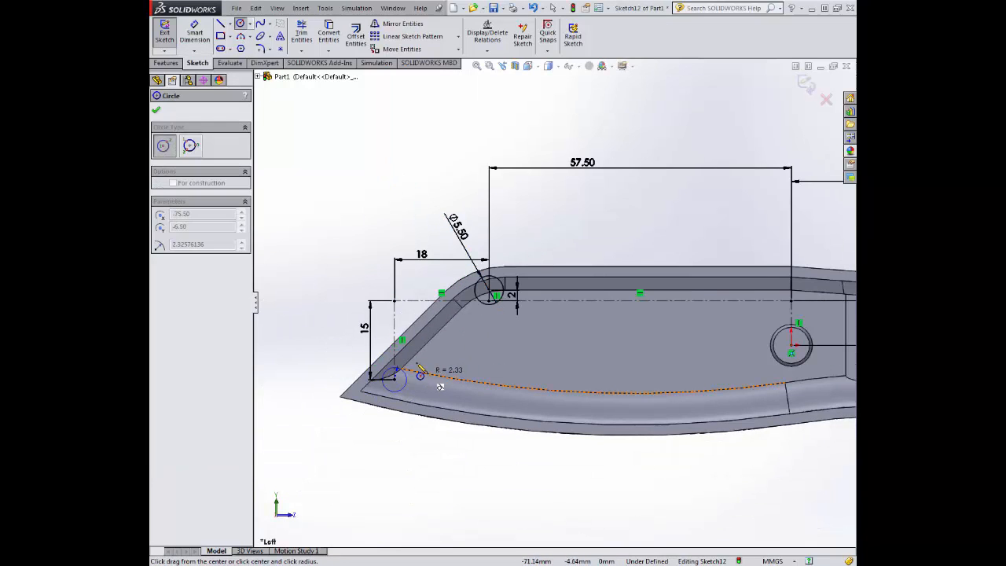
click(346, 371)
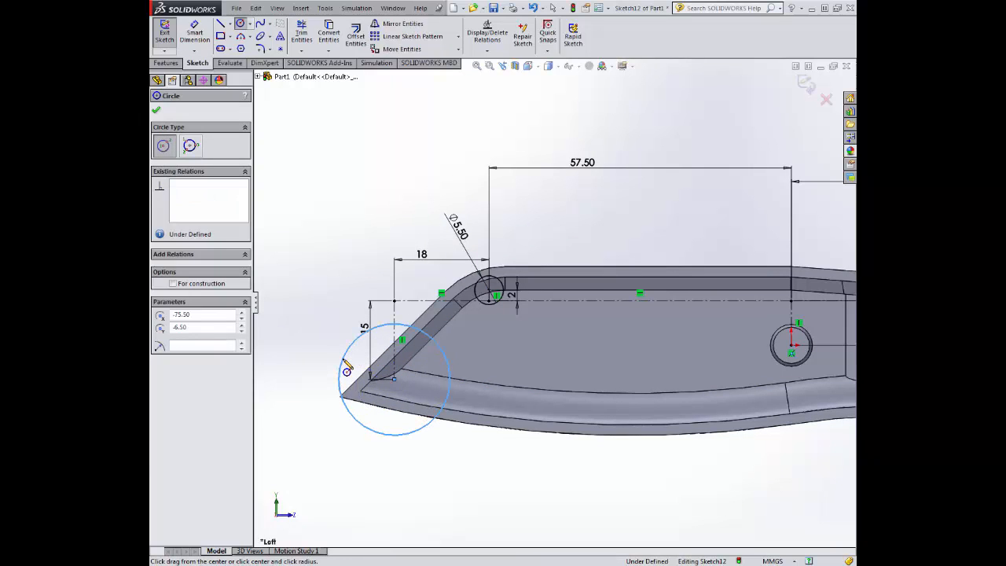
key(Return)
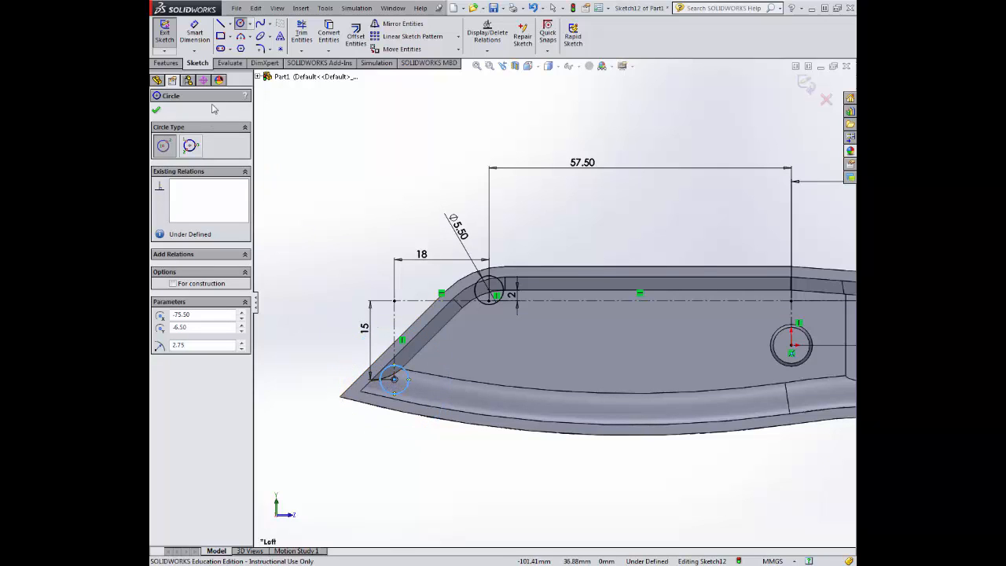
click(156, 111)
- Draw connected lines from the corner circle's top within the shell's pointed rim, and a vertical line about 5 mm down from the circle's bottom
scroll(393, 377, down, 4)
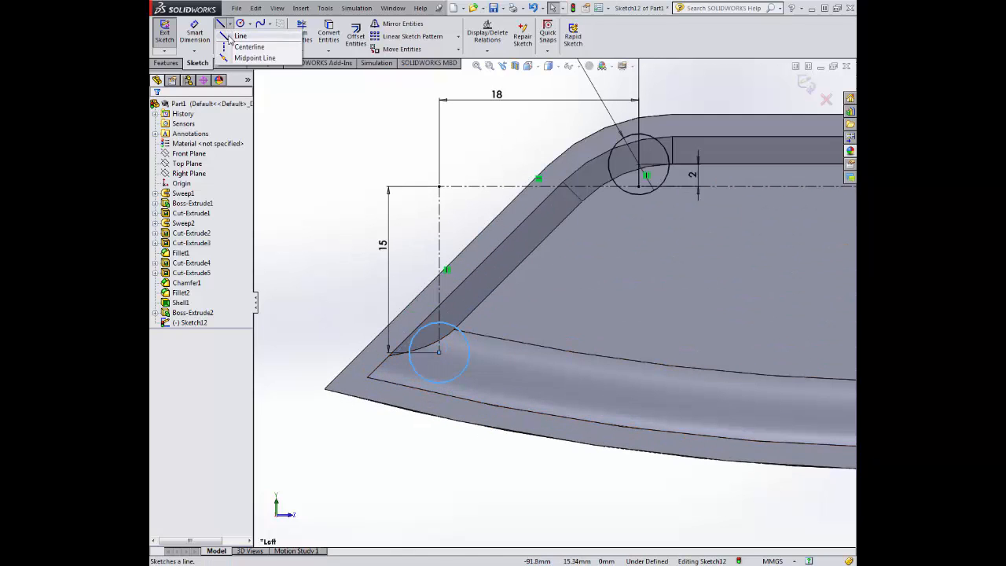
click(240, 36)
click(441, 331)
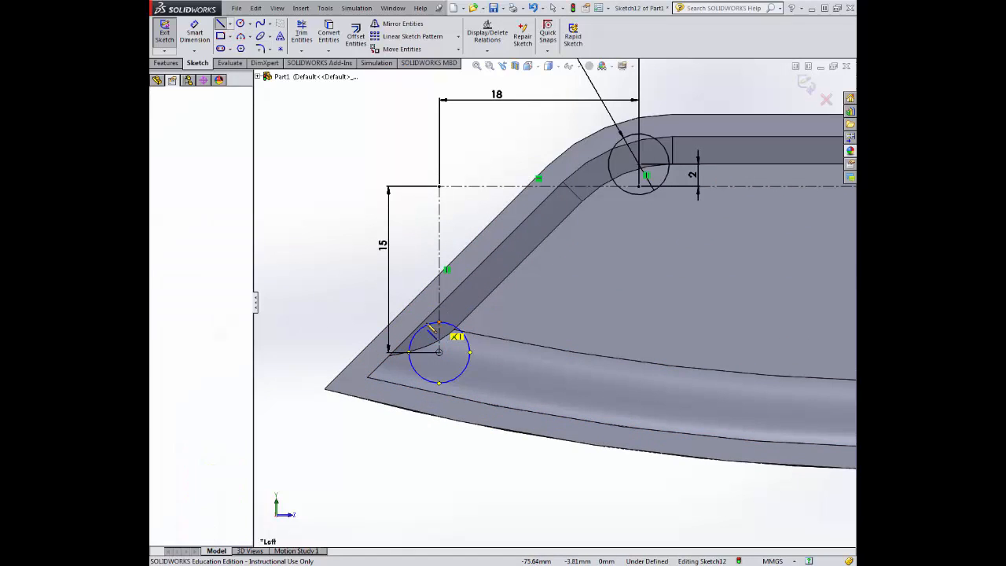
click(401, 322)
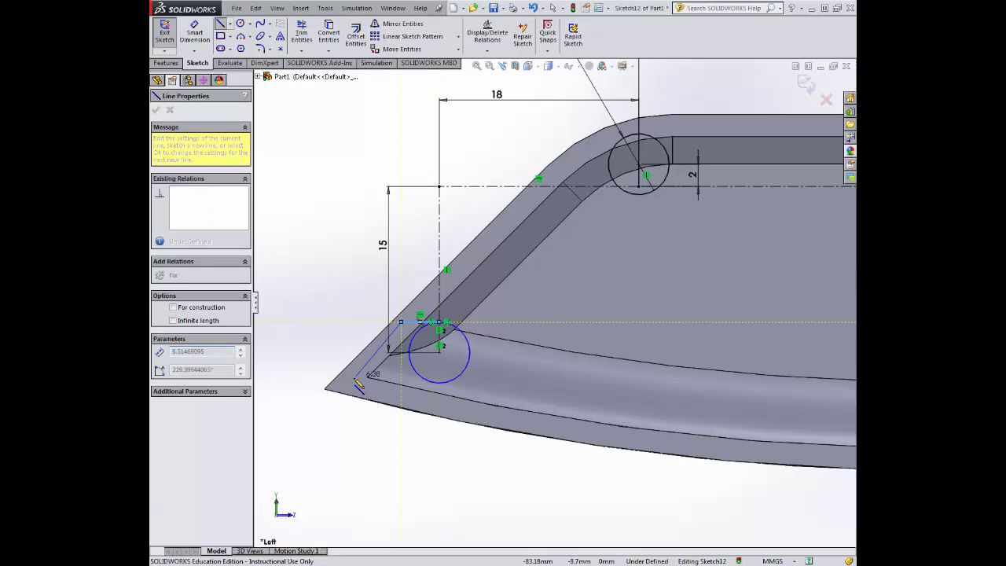
click(349, 383)
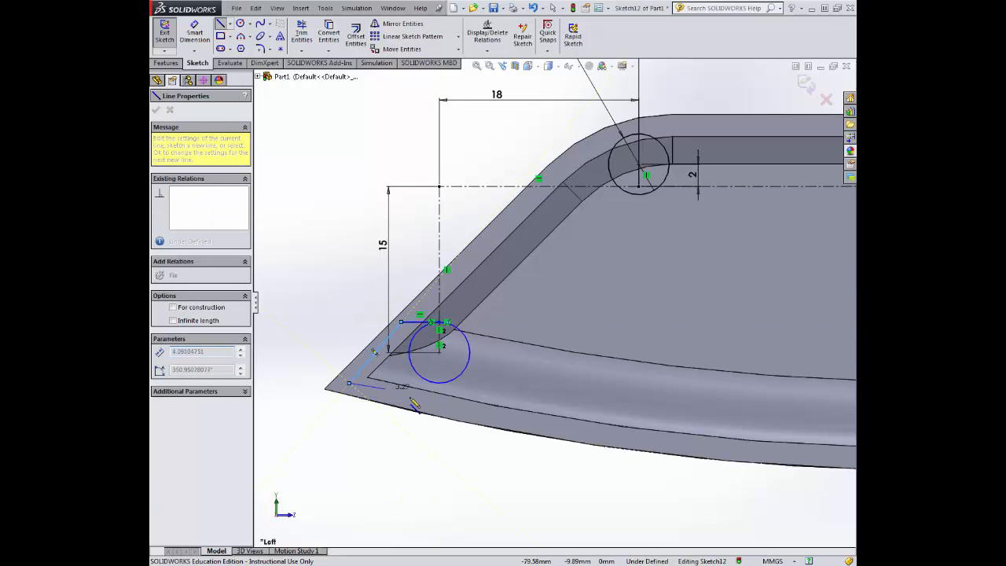
click(478, 412)
key(Escape)
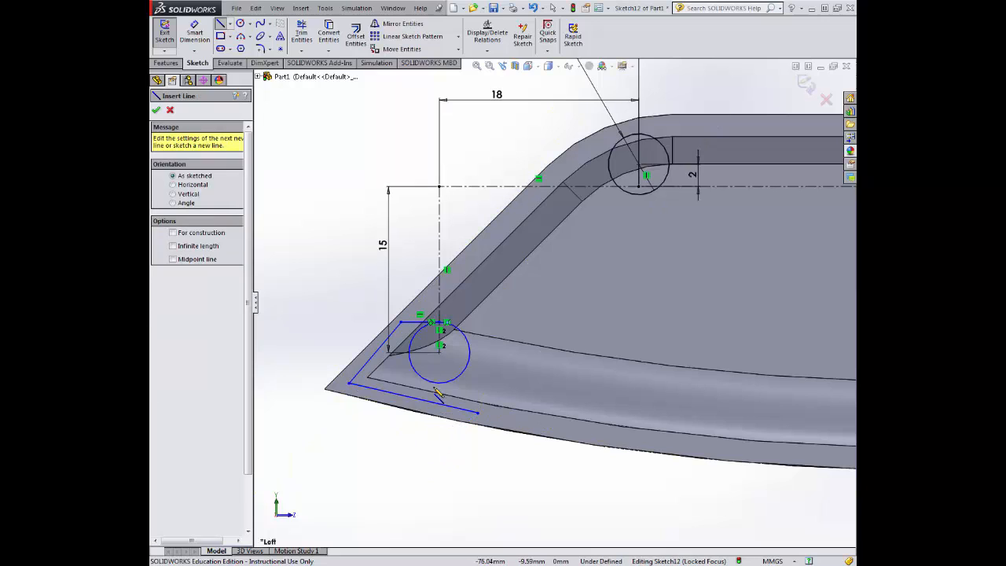
click(439, 384)
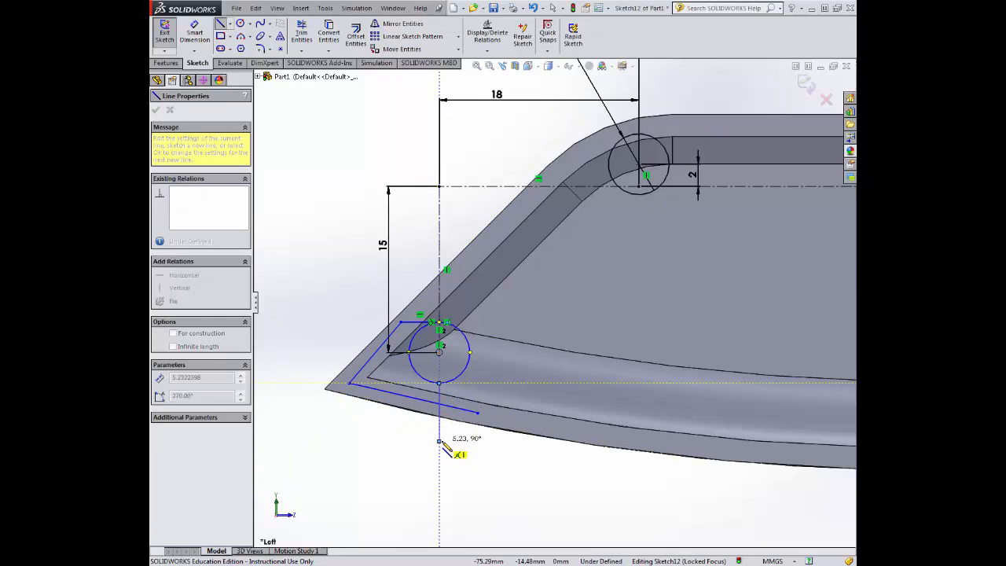
click(440, 440)
key(Escape)
- Trim the overhanging line ends and the circle's inner arc to leave one closed outline in the pointed corner
click(302, 33)
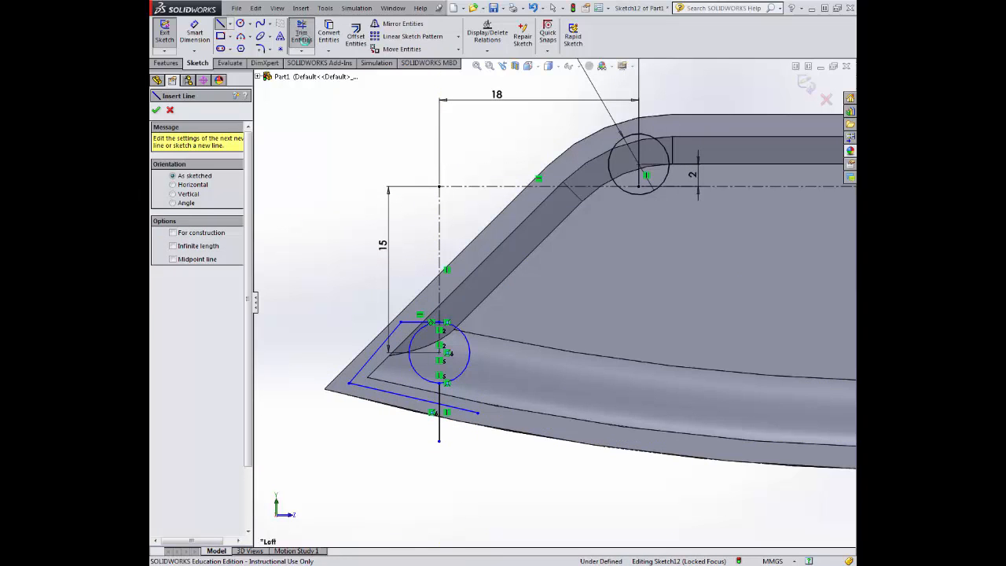
click(440, 424)
click(457, 408)
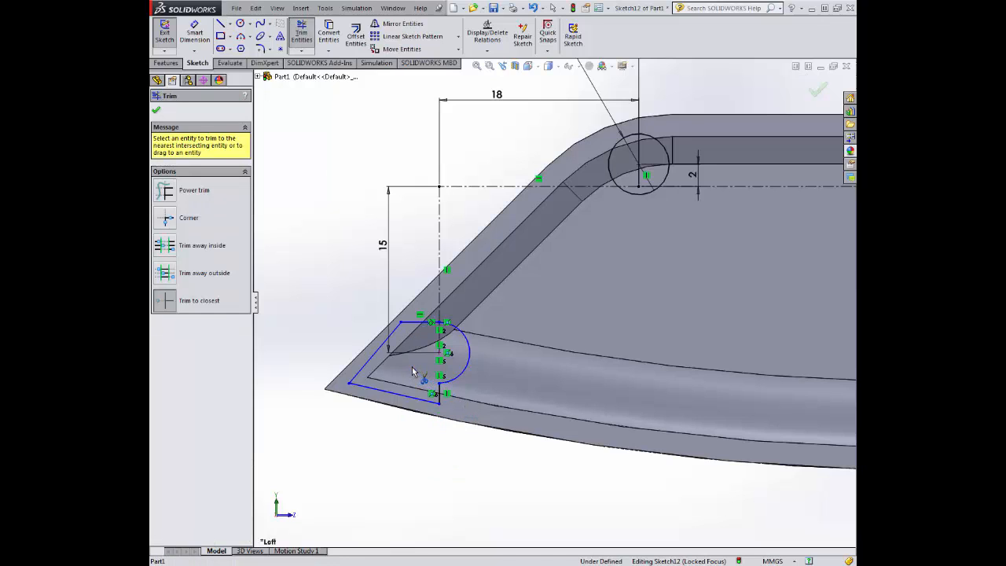
click(157, 112)
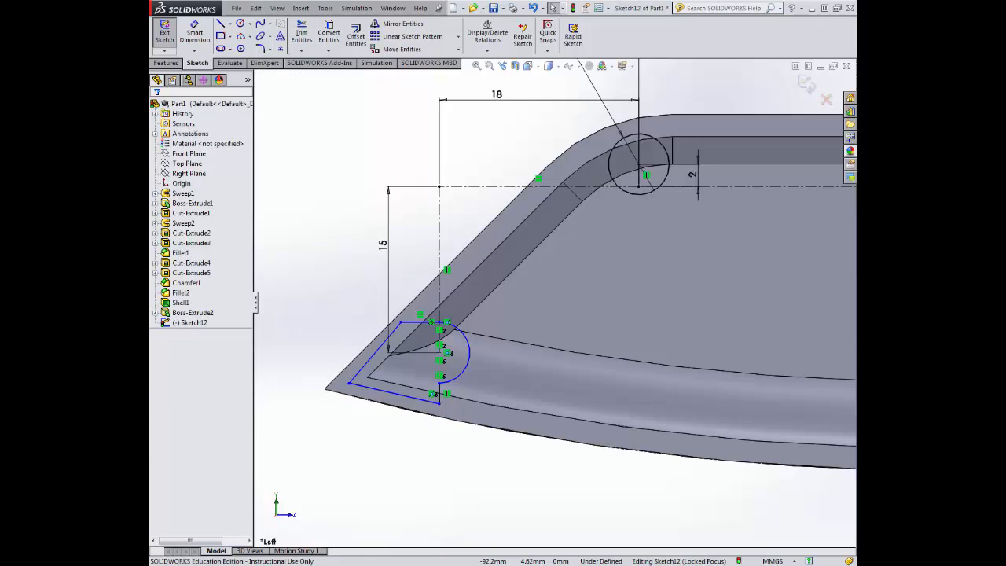
- Start an Extruded Boss/Base from the sketch with the circles and the corner outline
click(168, 64)
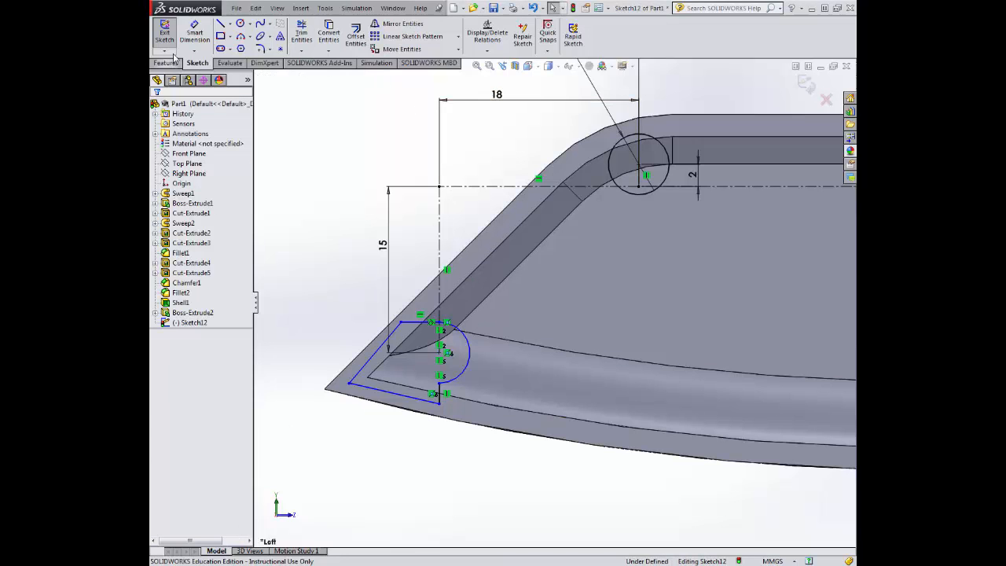
click(170, 37)
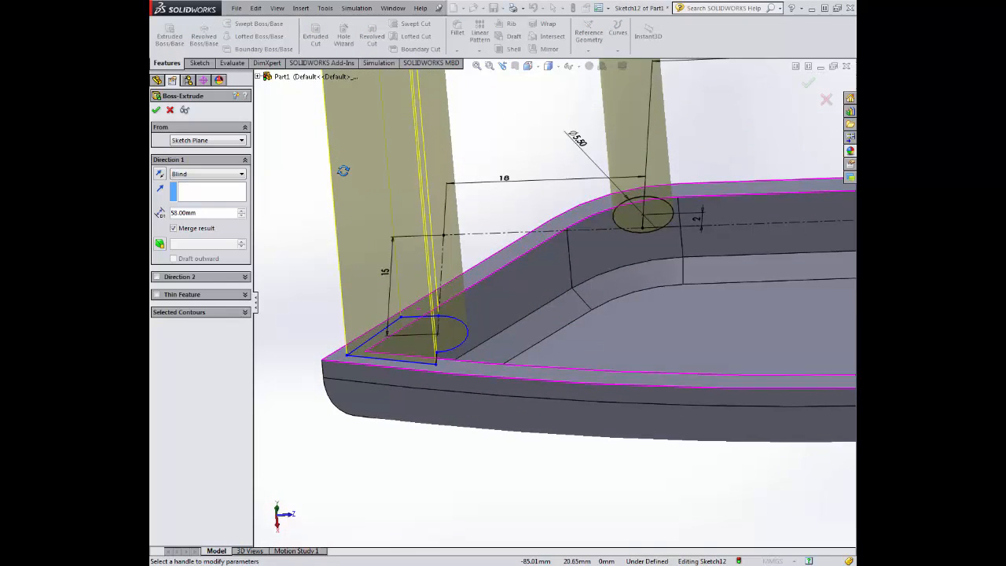
- Extrude the corner profile and the 5.5 mm circle in the reversed direction, using the Up To Body condition with the shell body
click(159, 175)
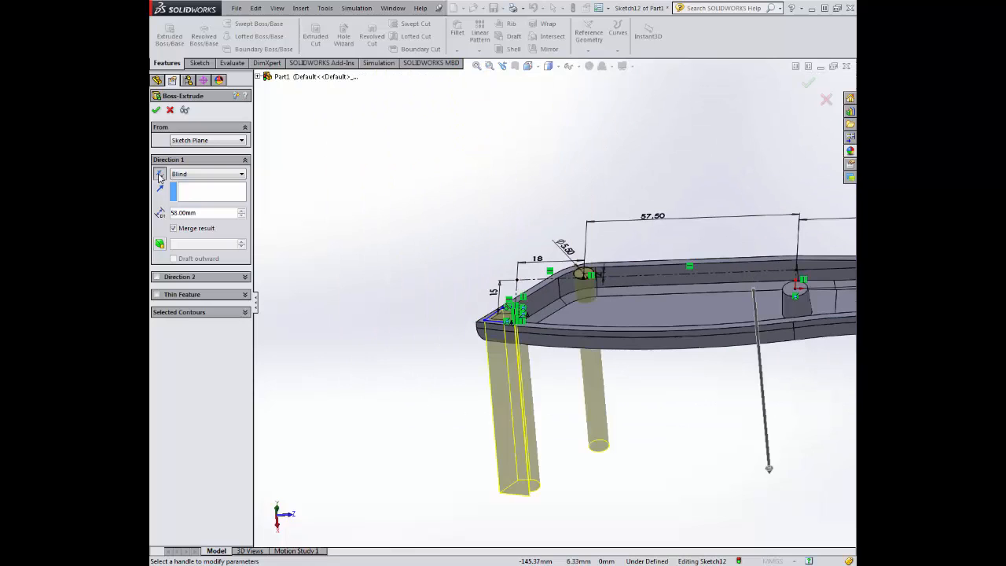
click(189, 174)
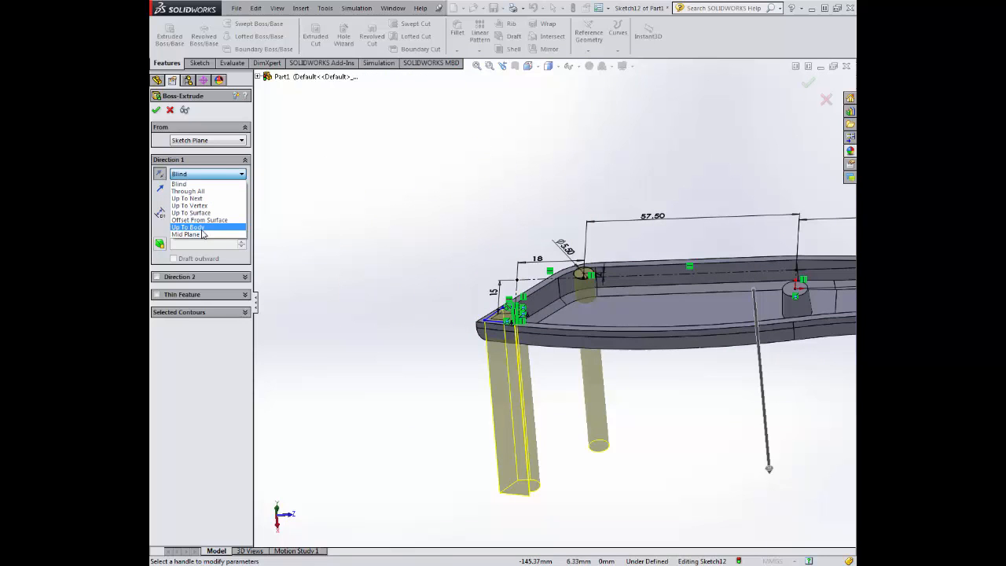
click(202, 227)
click(586, 322)
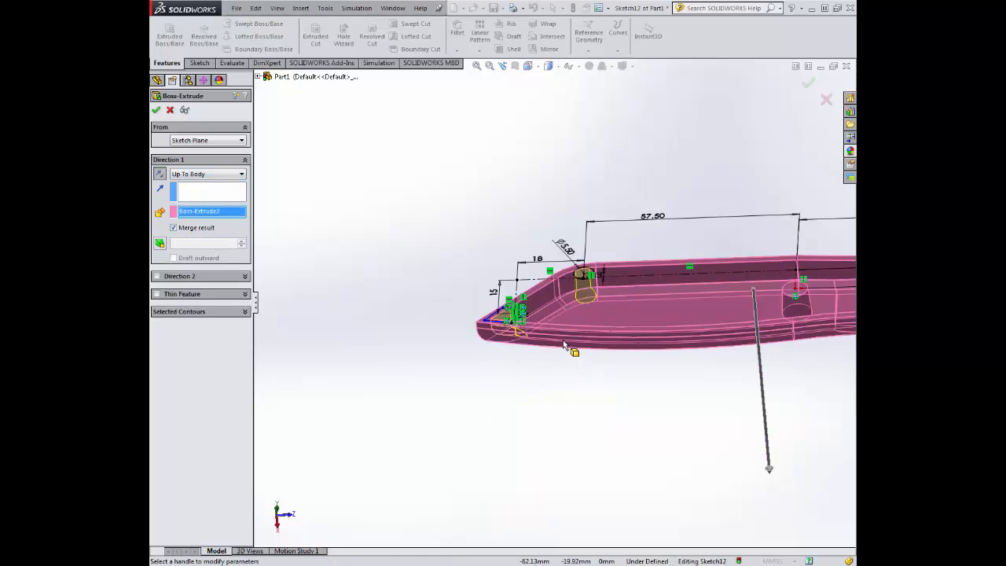
middle_drag(562, 340, 553, 366)
scroll(644, 310, down, 4)
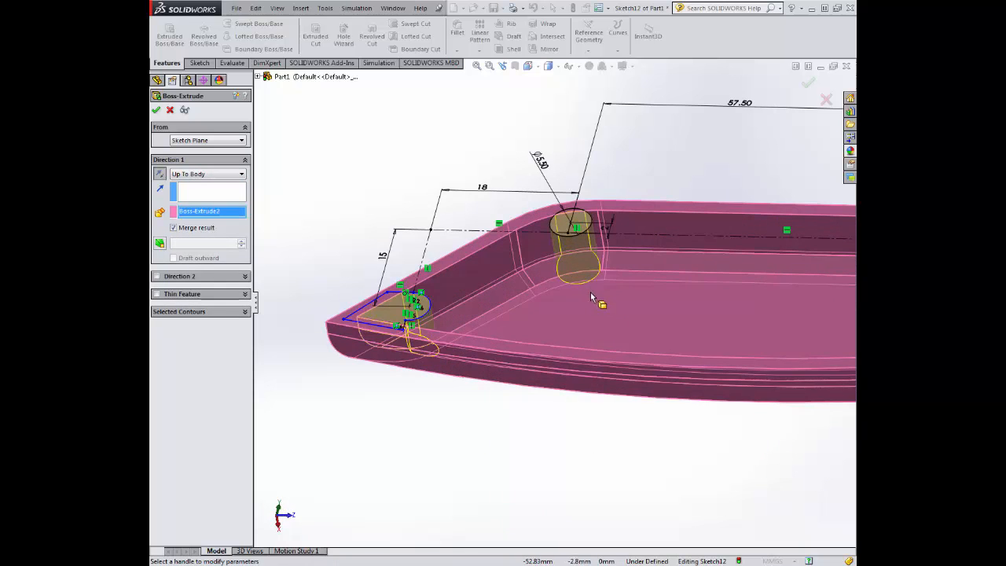
middle_drag(591, 297, 383, 250)
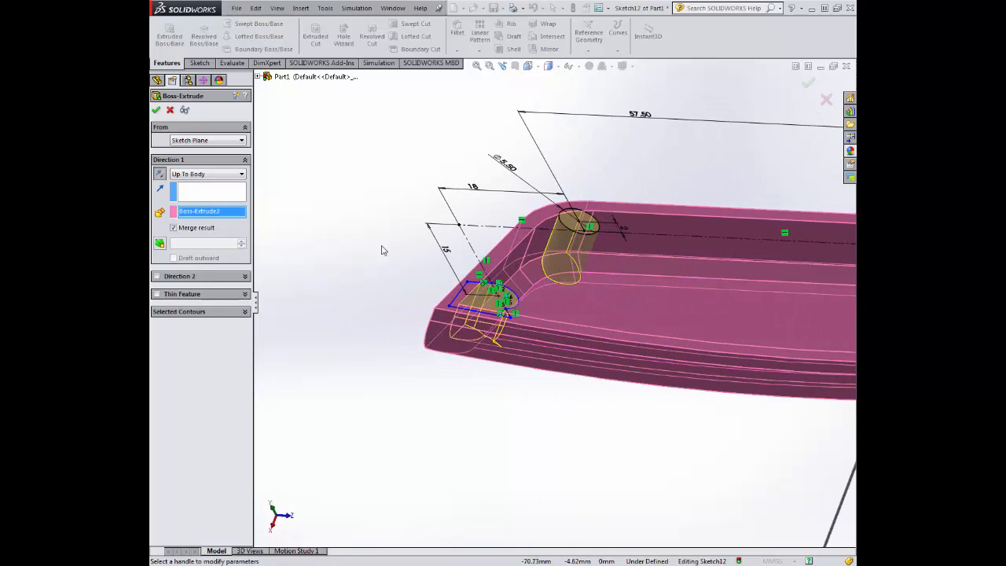
click(158, 110)
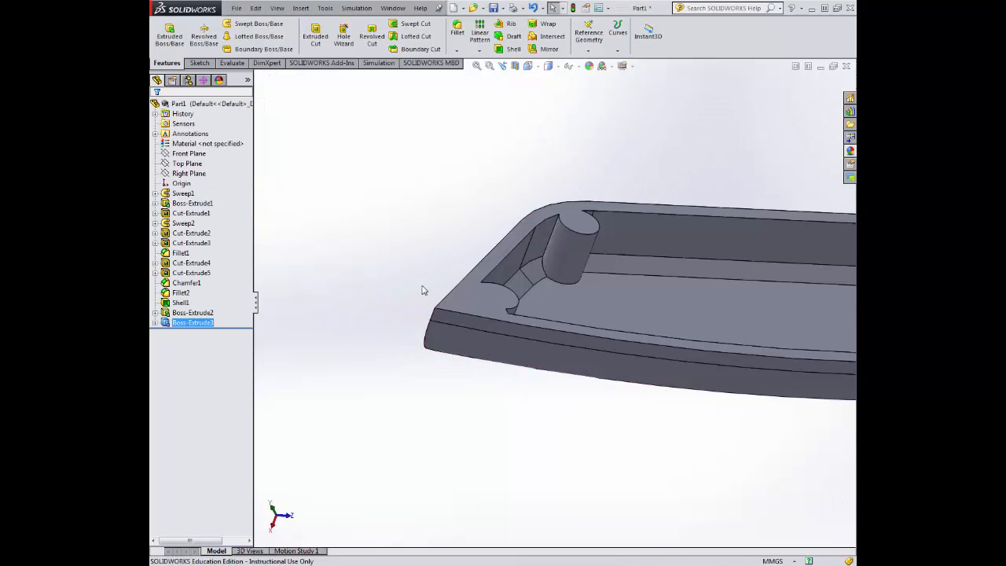
- Start a sketch on the flat top face of the round corner boss and view it face-on
scroll(778, 408, up, 3)
middle_drag(777, 409, 774, 335)
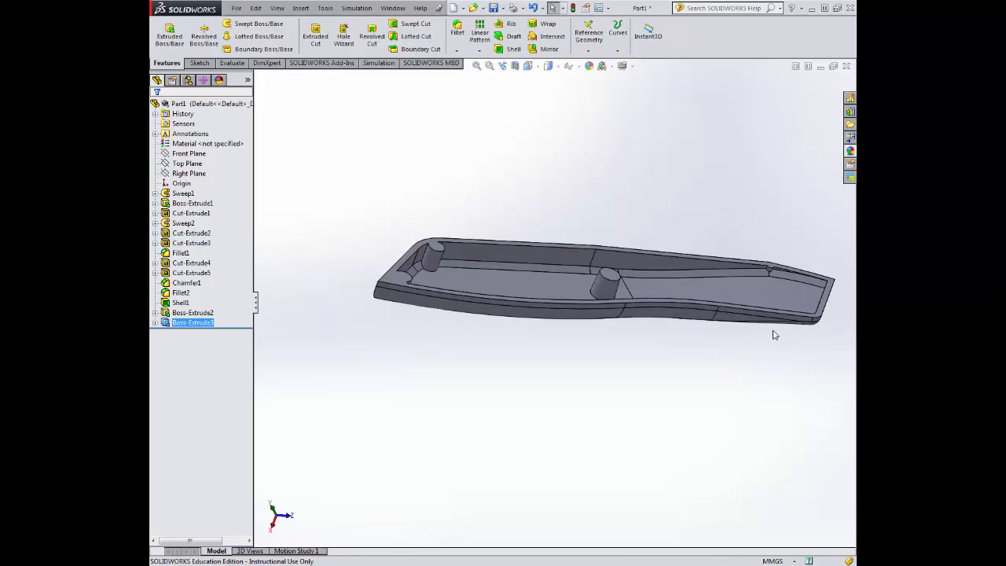
click(206, 63)
scroll(449, 233, down, 3)
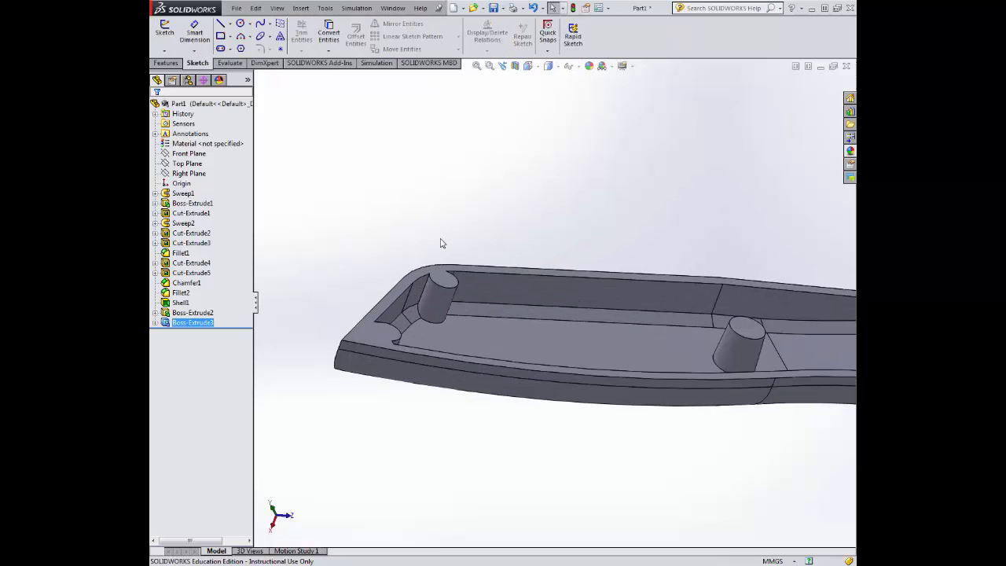
click(442, 277)
click(165, 28)
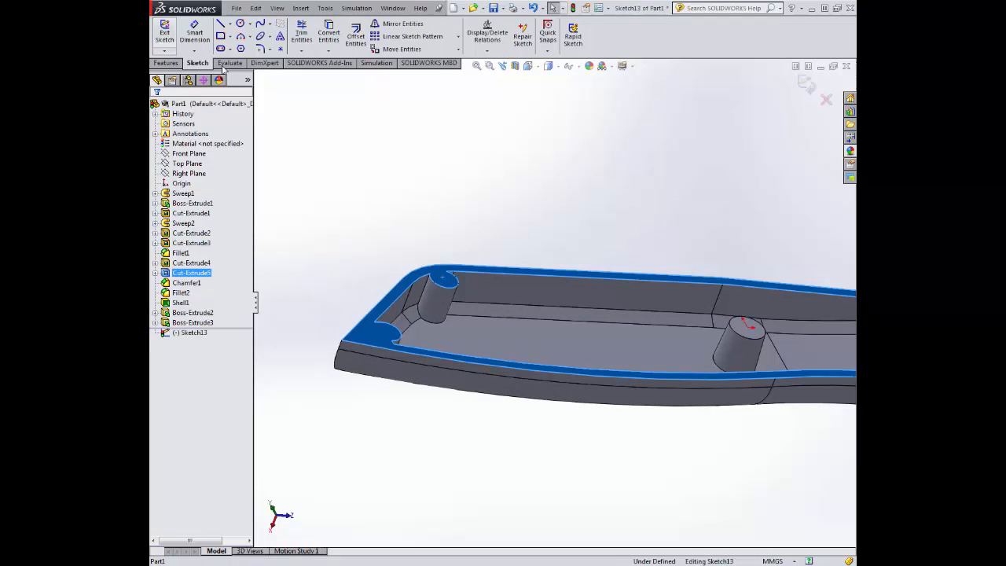
click(534, 68)
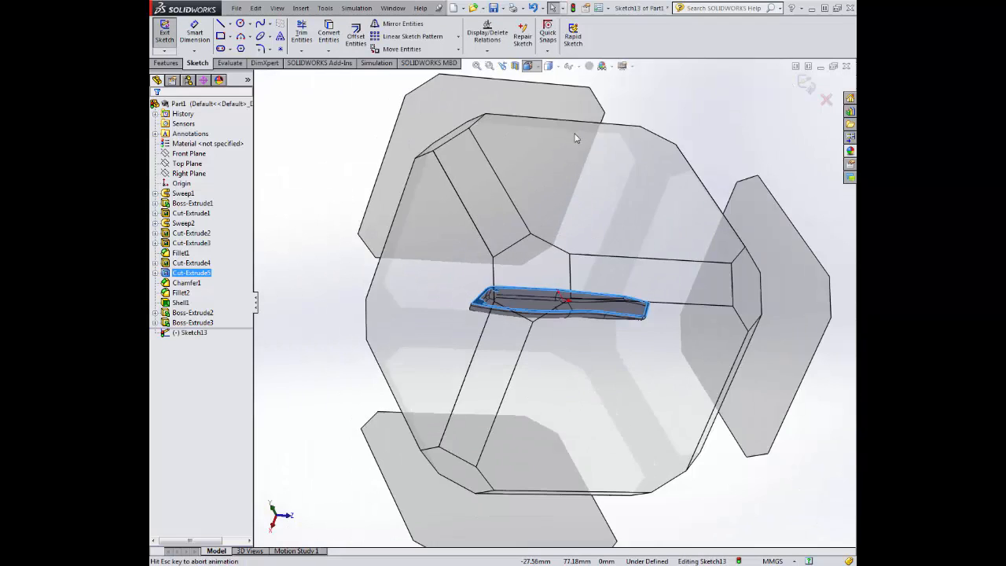
click(588, 128)
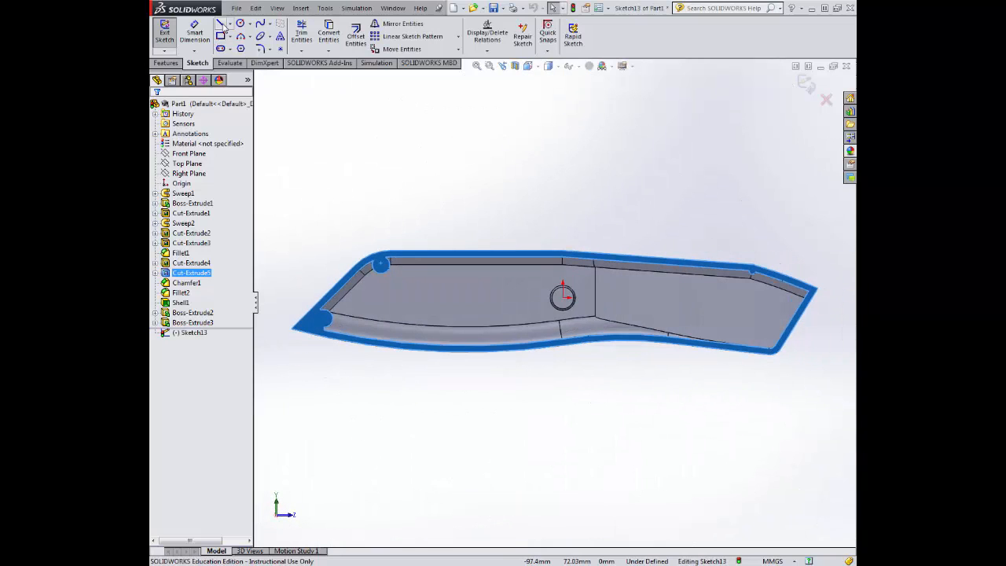
- Sketch concentric circles on the round boss and the pointed-corner boss, with radii of about 0.87 mm and 1.56 mm
click(241, 26)
scroll(386, 288, down, 5)
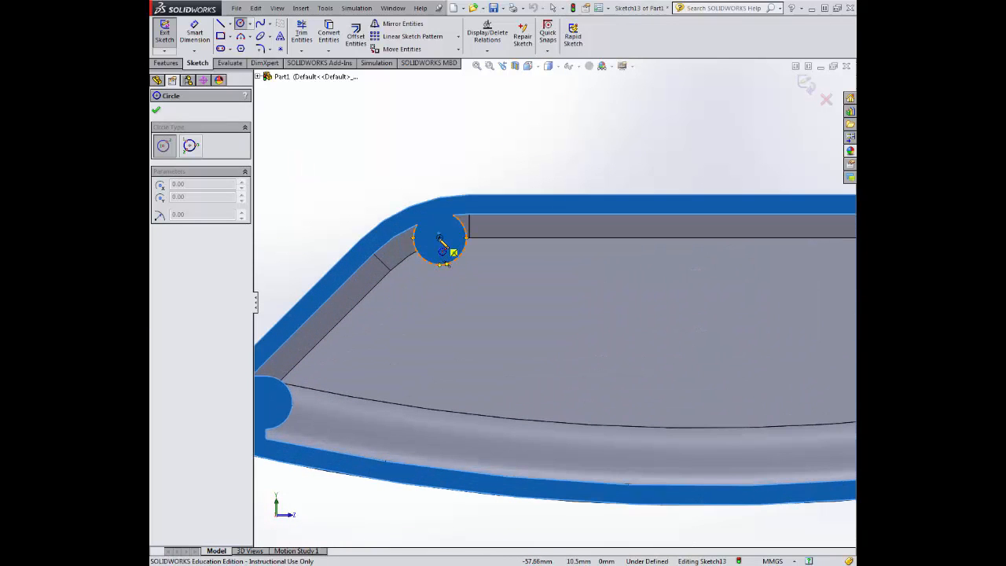
click(452, 250)
scroll(451, 244, up, 3)
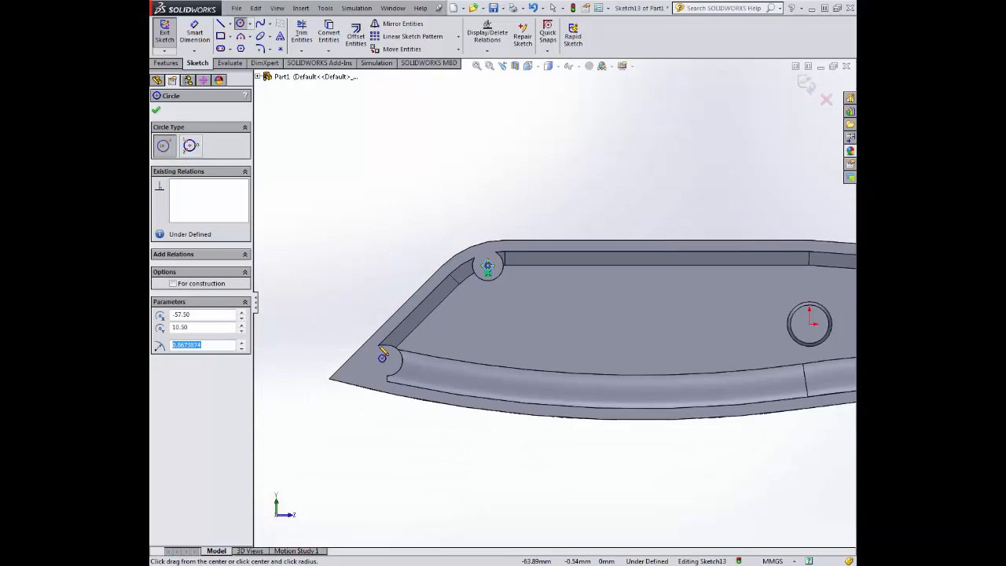
scroll(417, 384, down, 2)
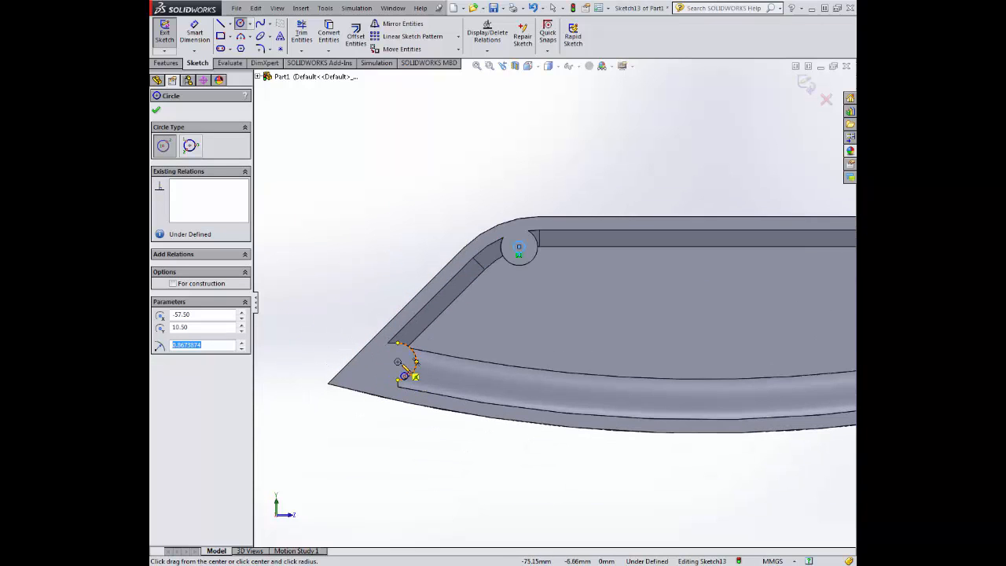
click(398, 361)
click(389, 365)
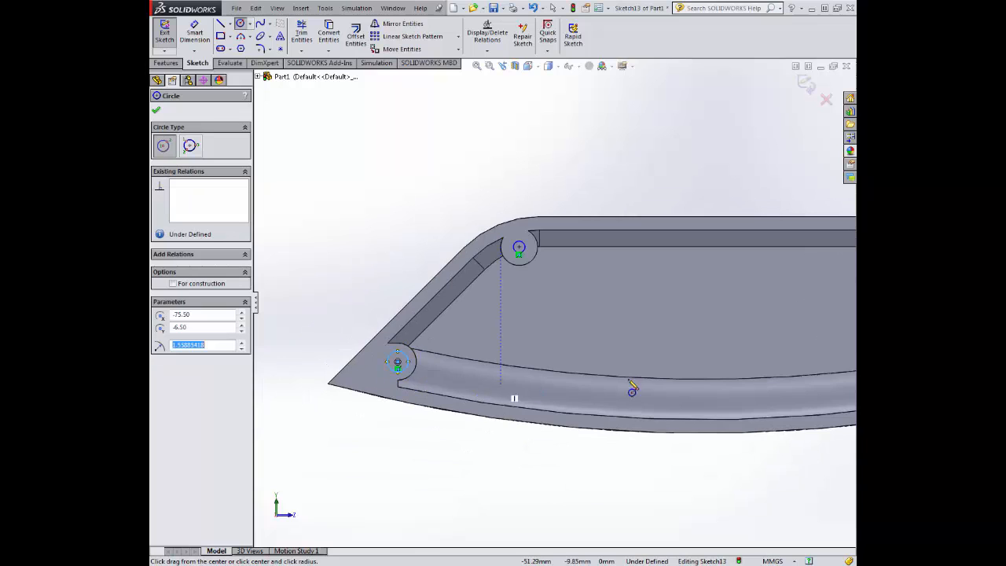
- Sketch a circle of 1 mm radius centred on the small half-round boss near the opposite end of the rim
scroll(630, 380, up, 6)
scroll(779, 322, down, 4)
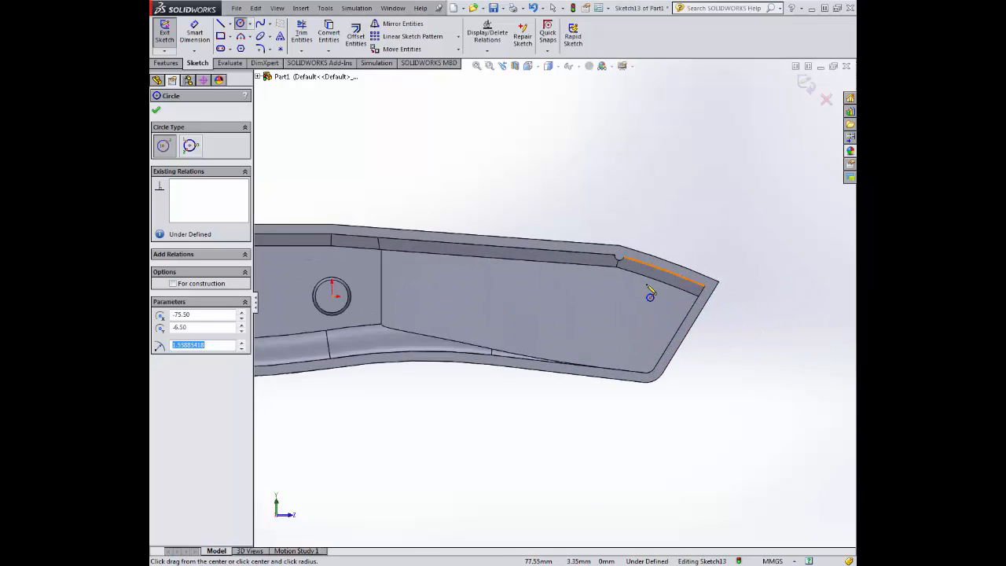
scroll(628, 285, down, 2)
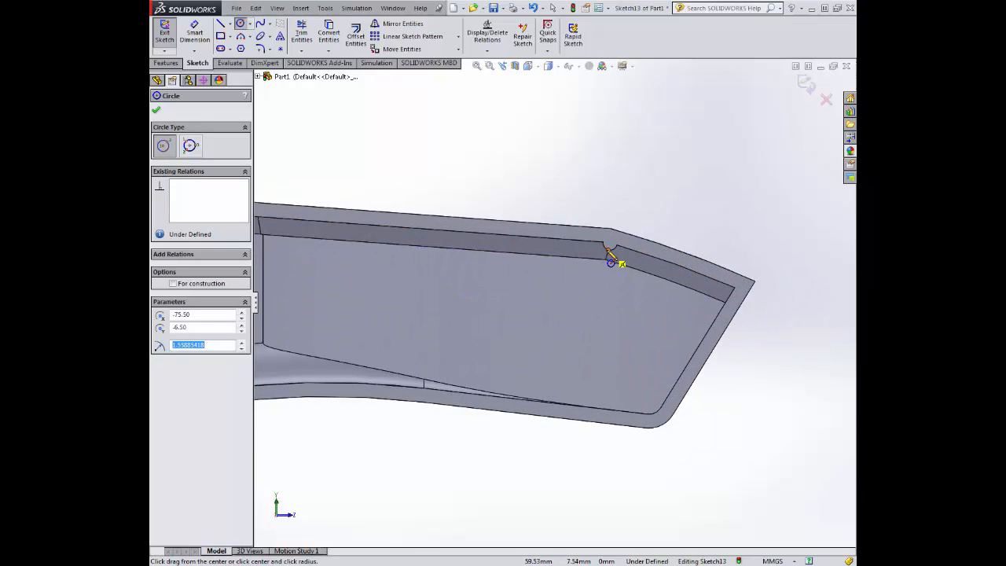
scroll(610, 261, down, 3)
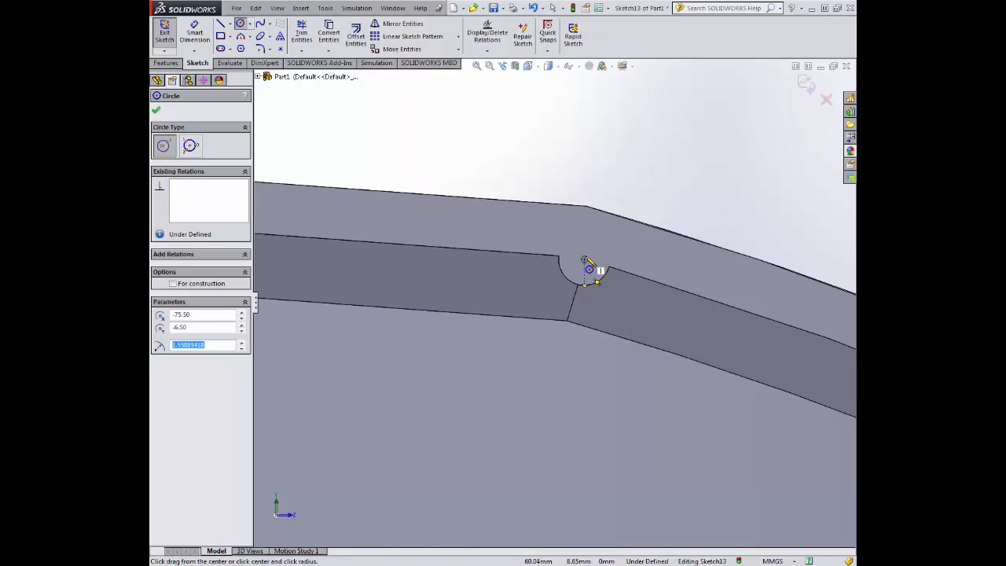
click(584, 259)
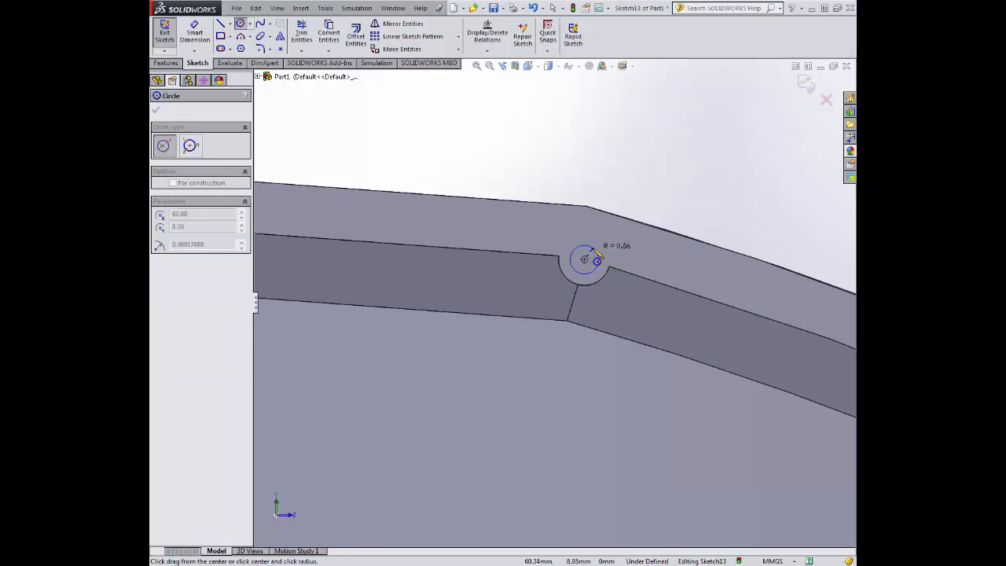
click(596, 253)
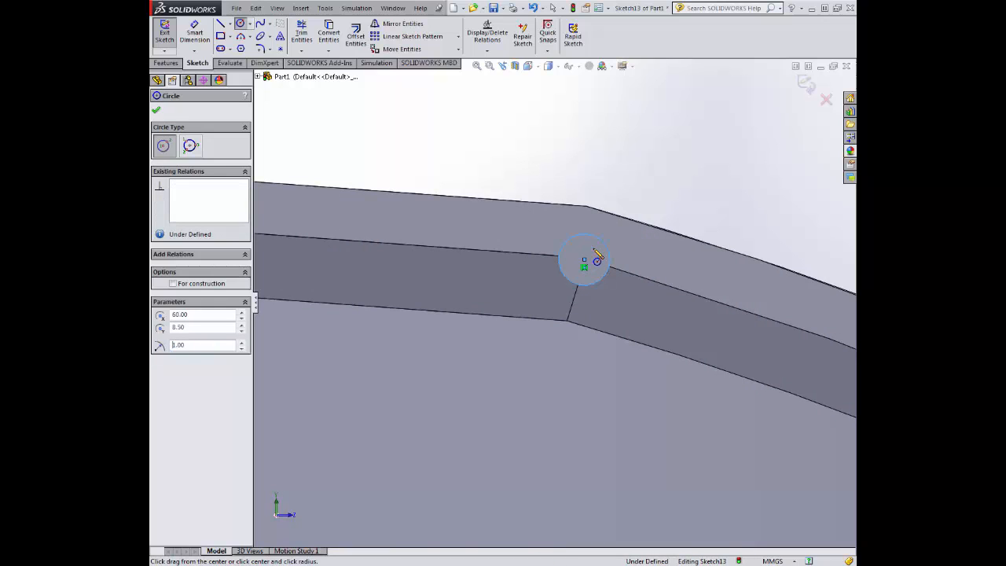
- Dimension the circle on the round boss with a diameter of 2 mm
scroll(564, 283, up, 8)
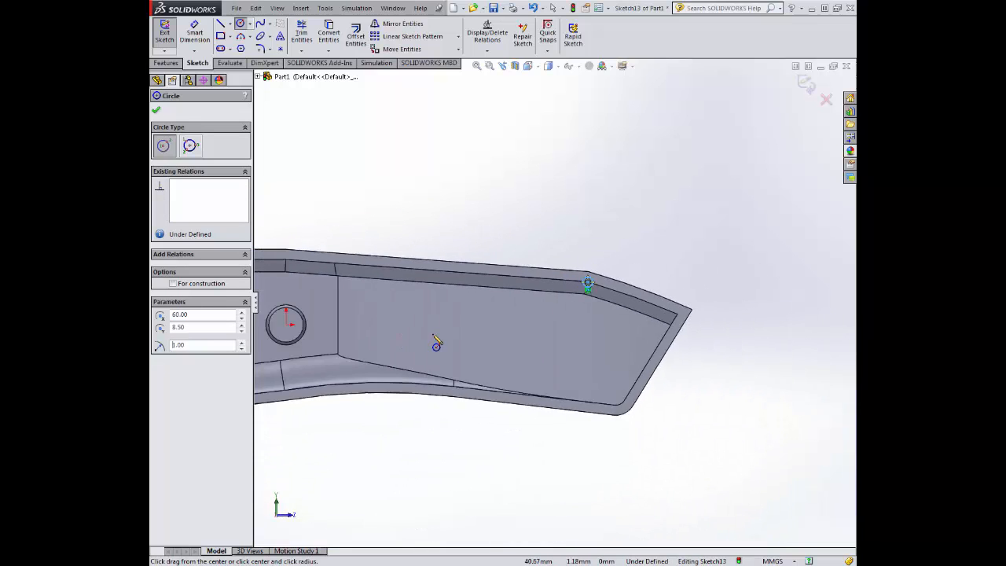
scroll(366, 341, down, 6)
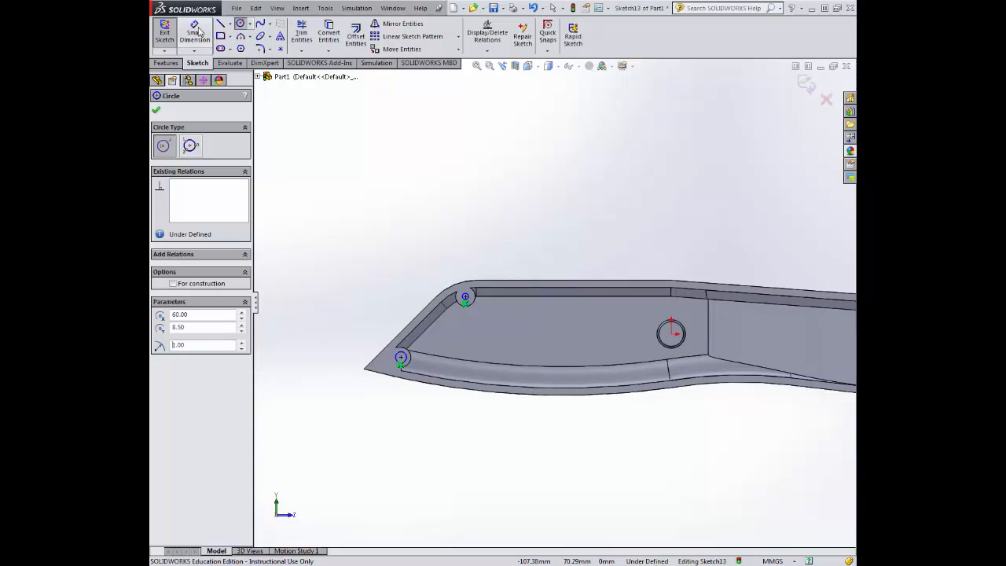
click(194, 33)
scroll(480, 306, down, 1)
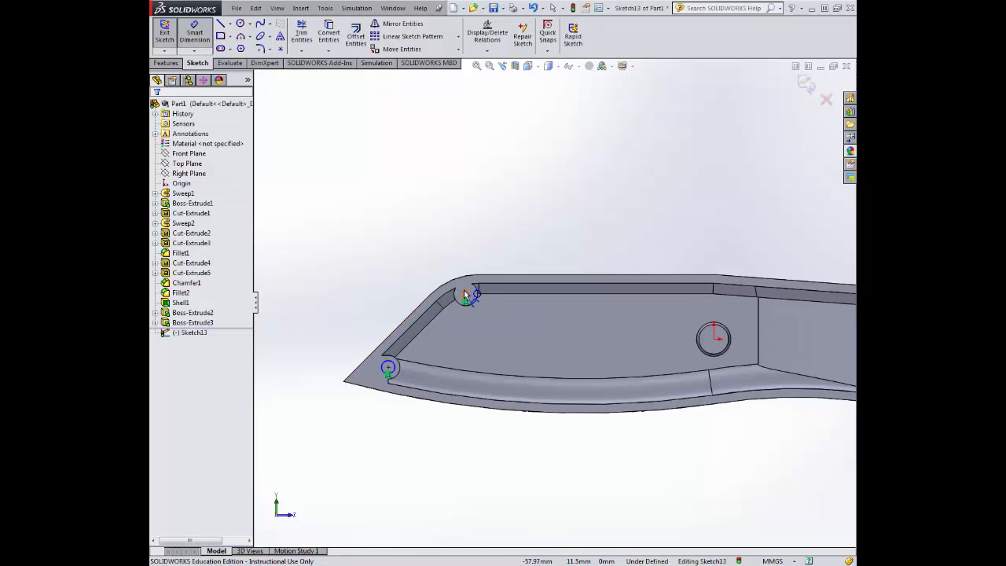
click(463, 290)
click(440, 214)
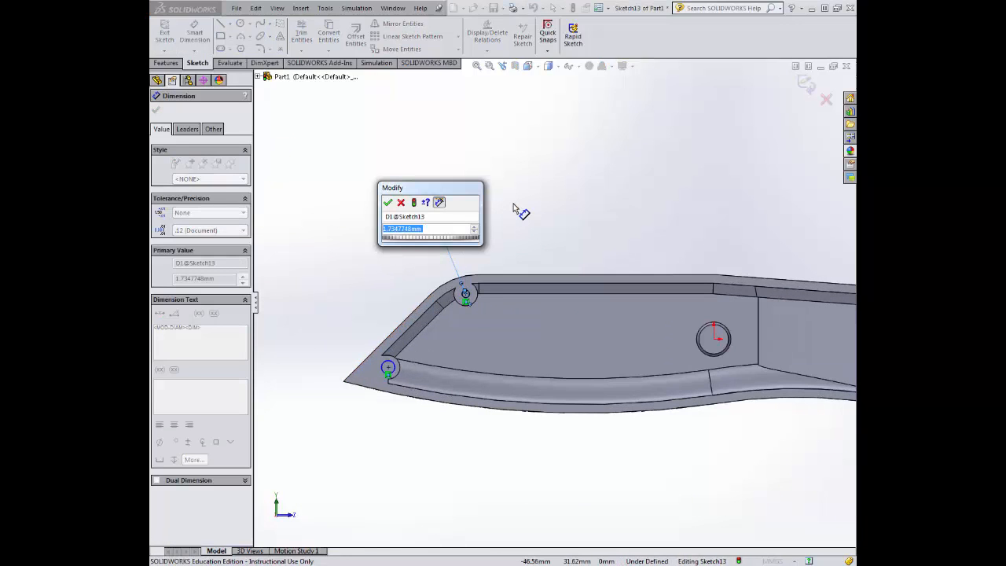
text(2)
key(Return)
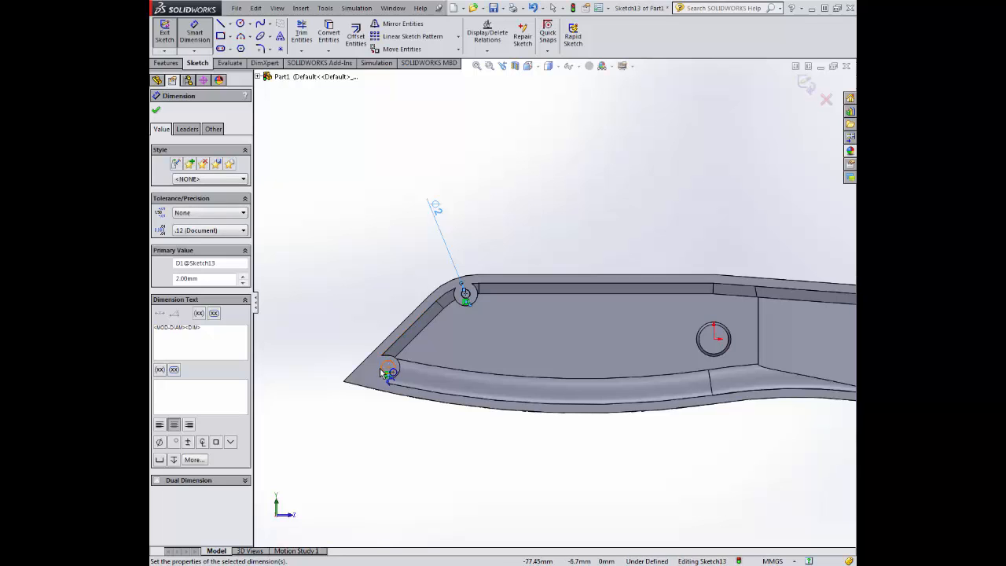
- Dimension the circle on the pointed-corner boss with a diameter of 2 mm
click(384, 371)
click(328, 319)
text(2)
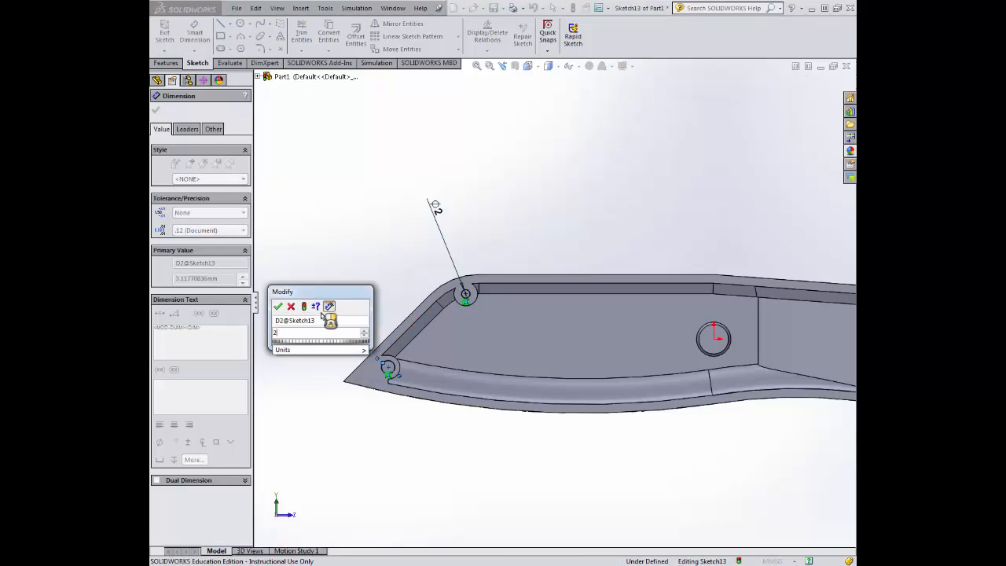
key(Return)
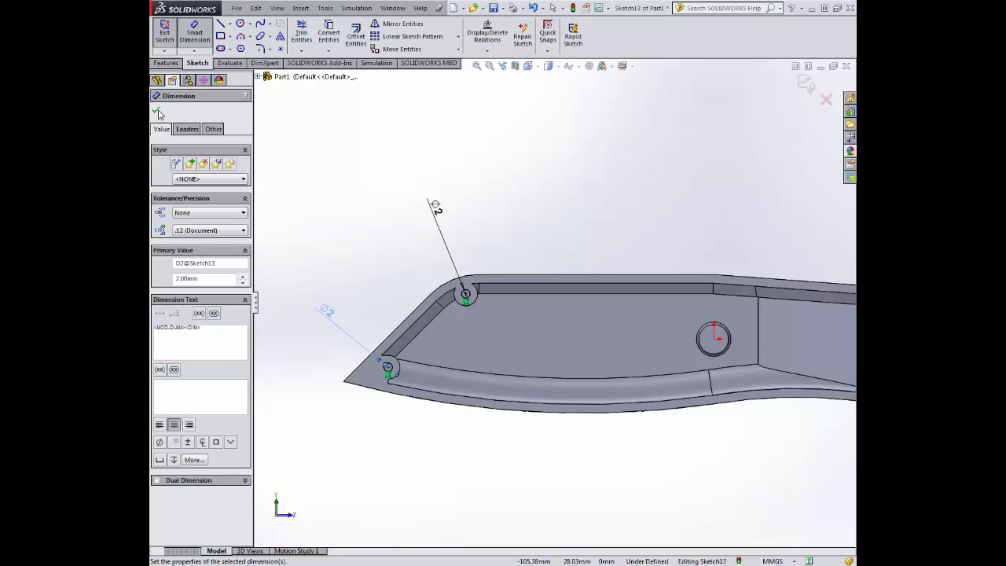
click(157, 112)
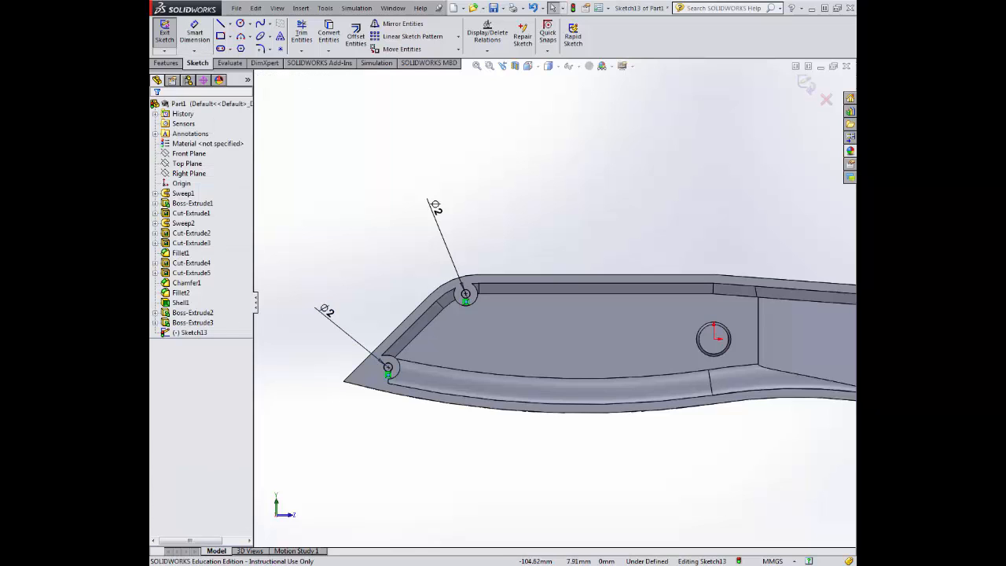
- Extrude the circle sketch as a 2 mm blind boss to form locating pins
click(166, 63)
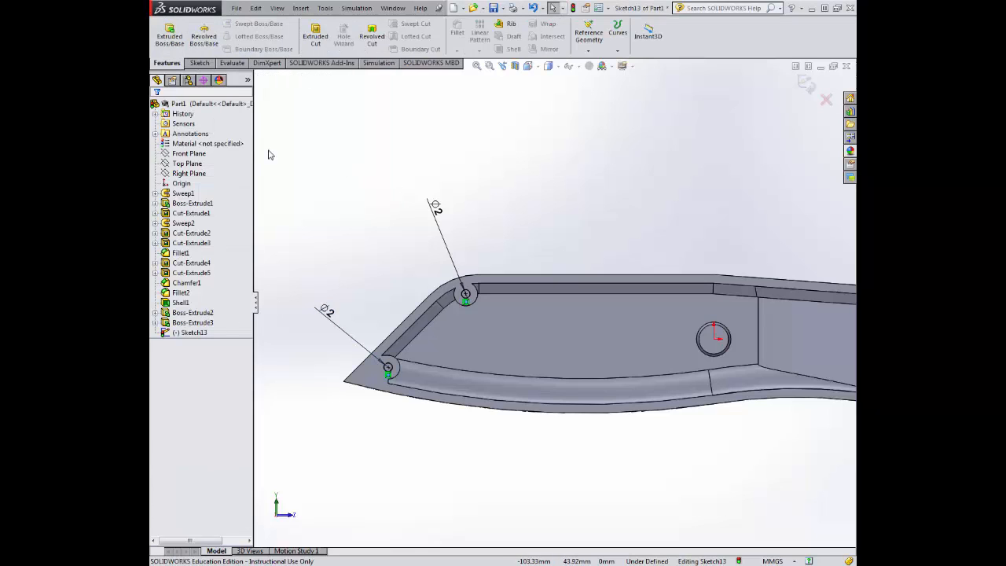
click(169, 35)
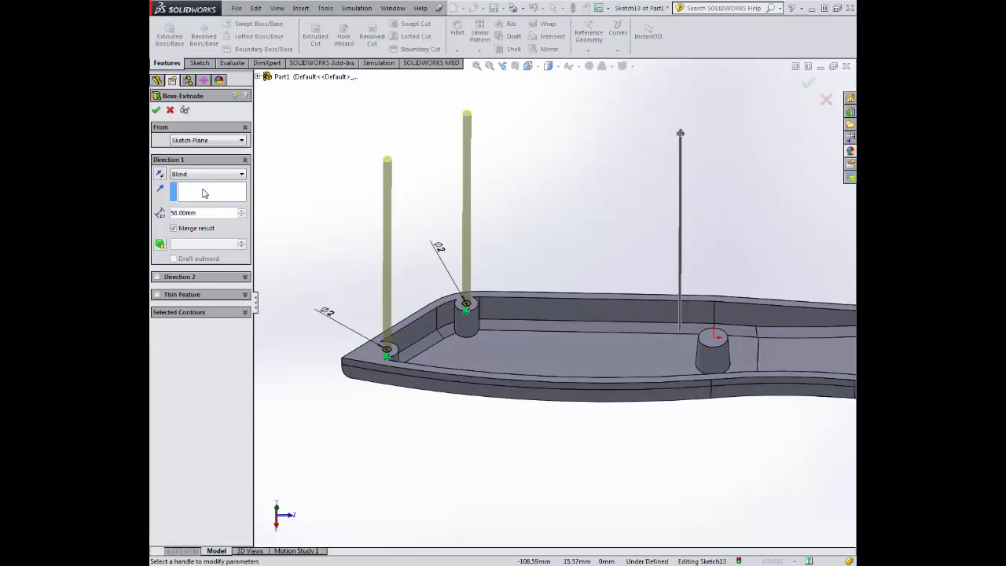
double_click(205, 213)
text(2)
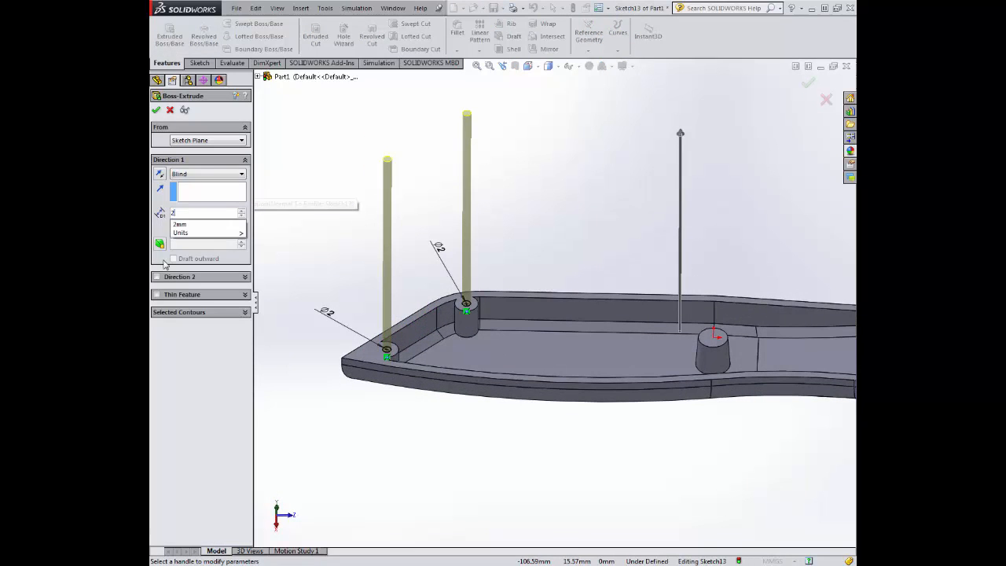
key(Return)
click(156, 110)
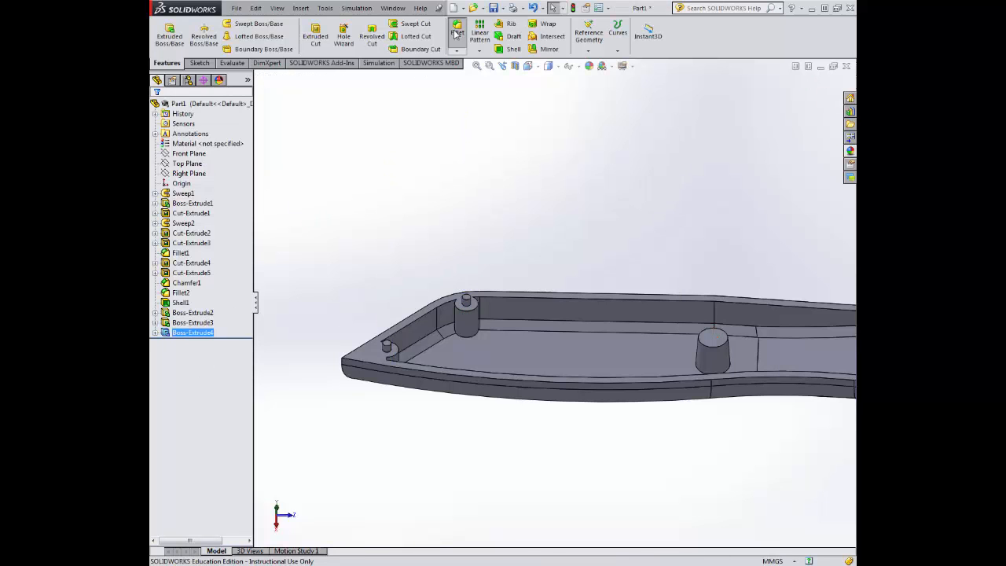
- Set up a 0.2 mm fillet on the top faces of the two locating pins near the pointed end of the handle
click(455, 33)
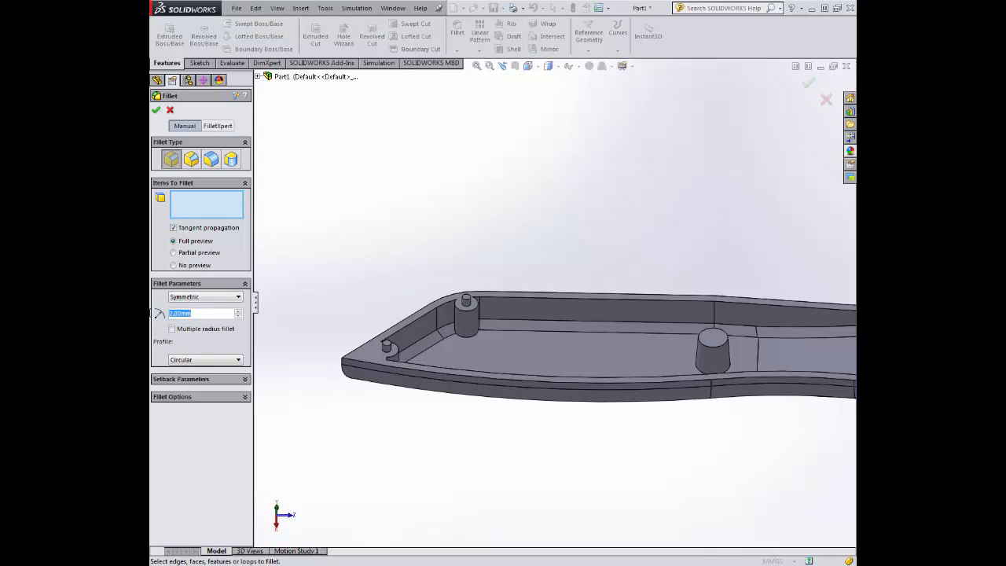
text(.2)
key(Return)
scroll(363, 343, down, 5)
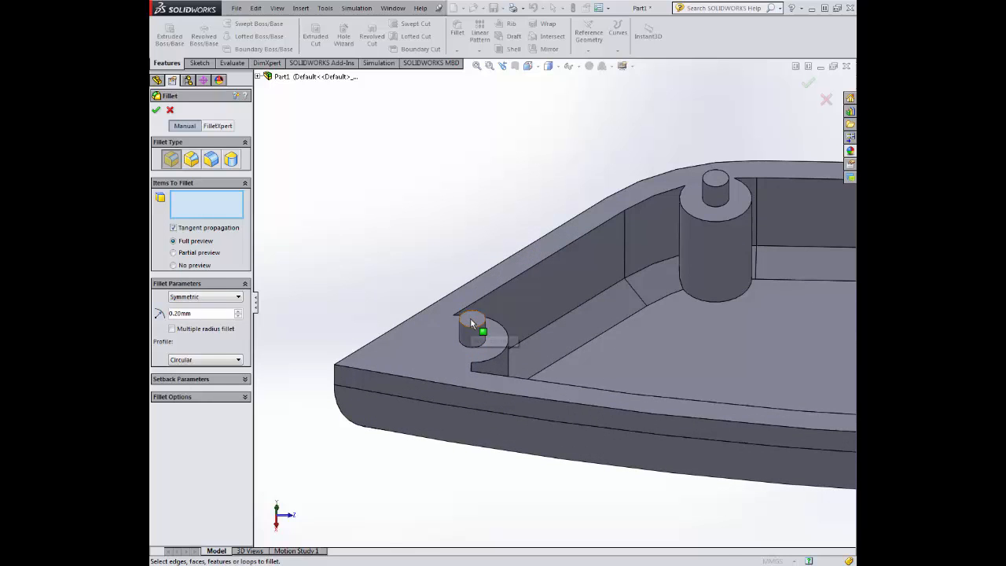
click(471, 322)
click(728, 240)
scroll(711, 291, up, 8)
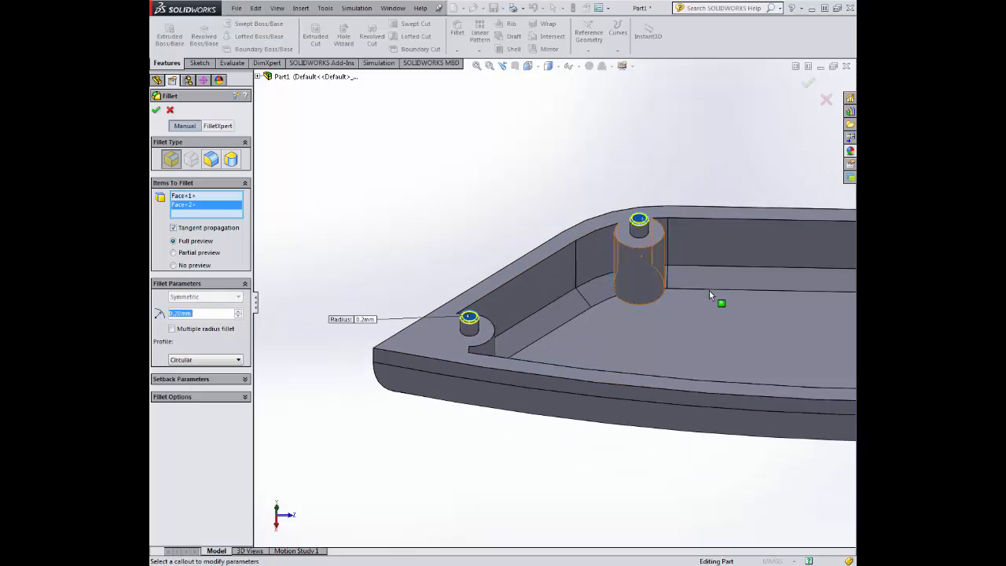
- Add the top face of the third pin at the opposite end to the fillet selection and apply the fillet
scroll(585, 283, down, 8)
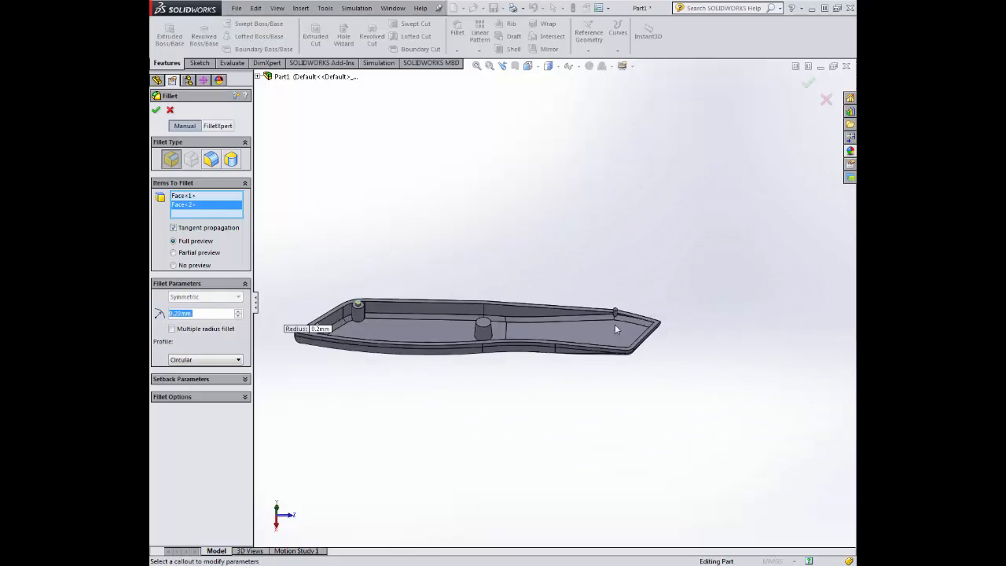
click(583, 275)
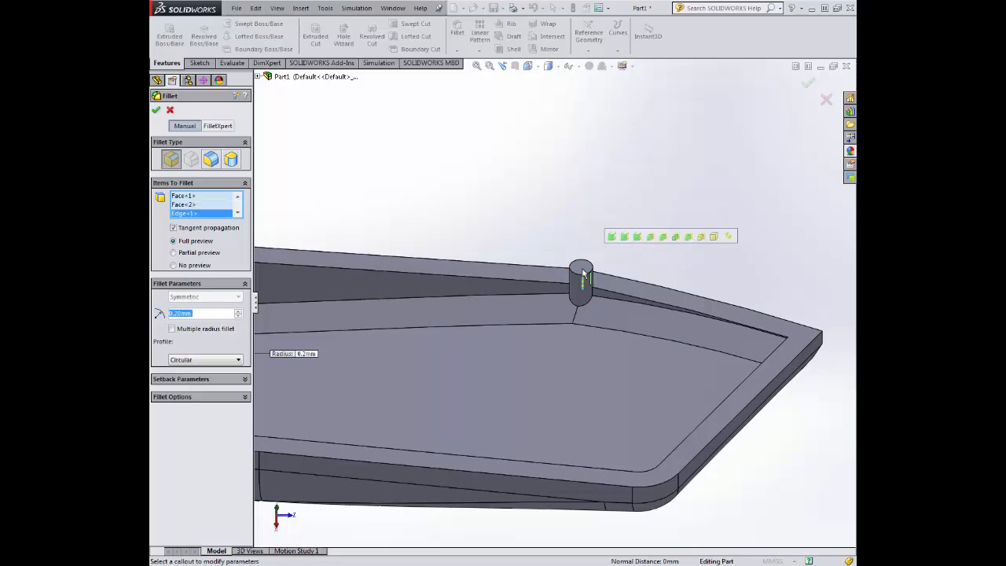
right_click(186, 218)
click(210, 233)
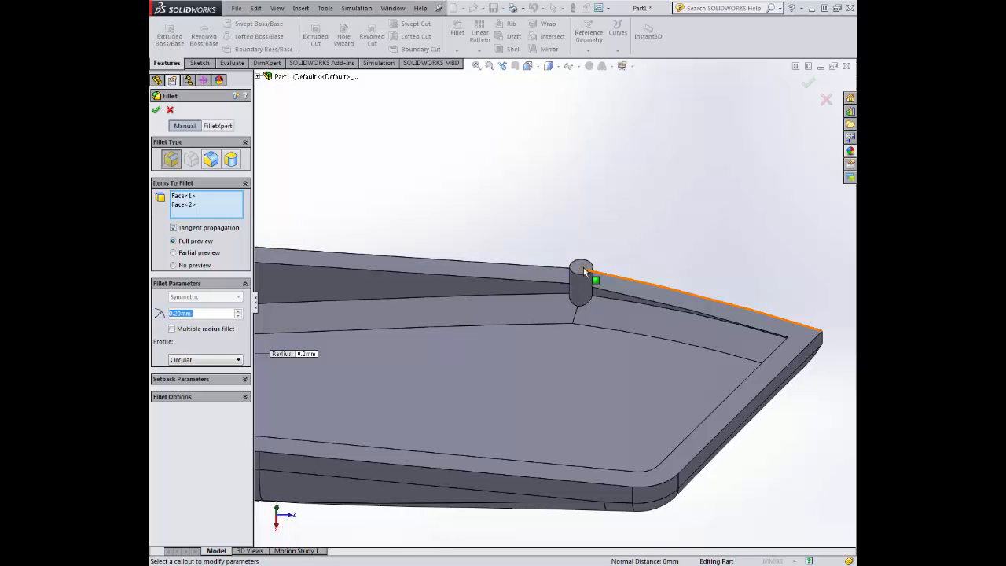
click(582, 269)
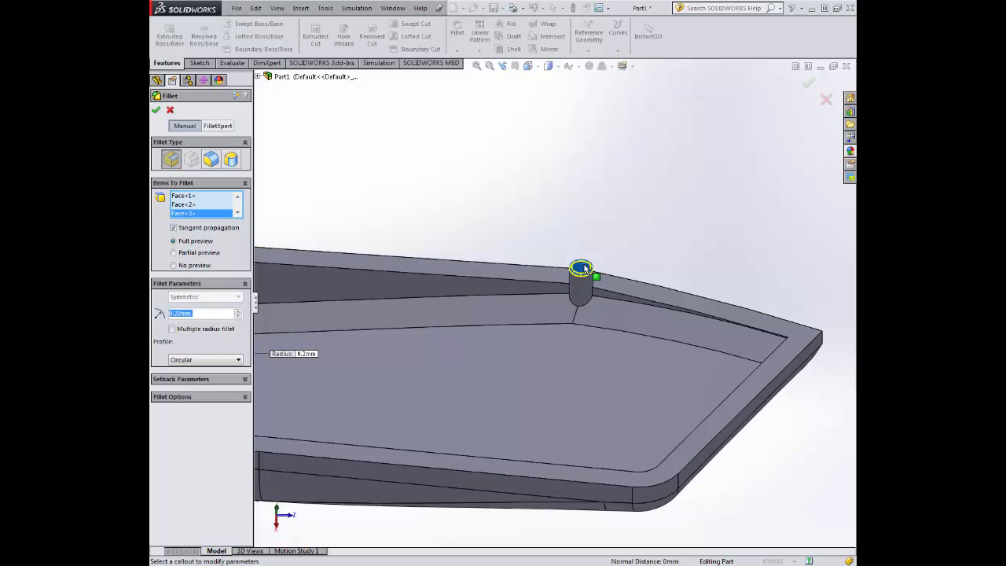
click(156, 111)
- Open a new sketch on the top face of the central tapered boss and orient the view normal to it
middle_drag(471, 330, 418, 295)
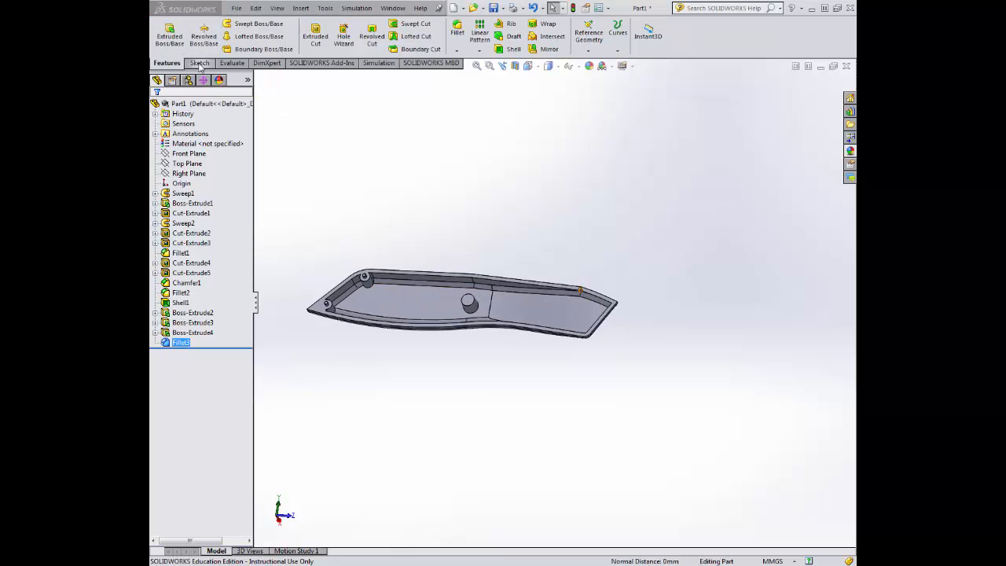
click(200, 63)
scroll(472, 346, down, 4)
scroll(479, 299, down, 4)
click(528, 183)
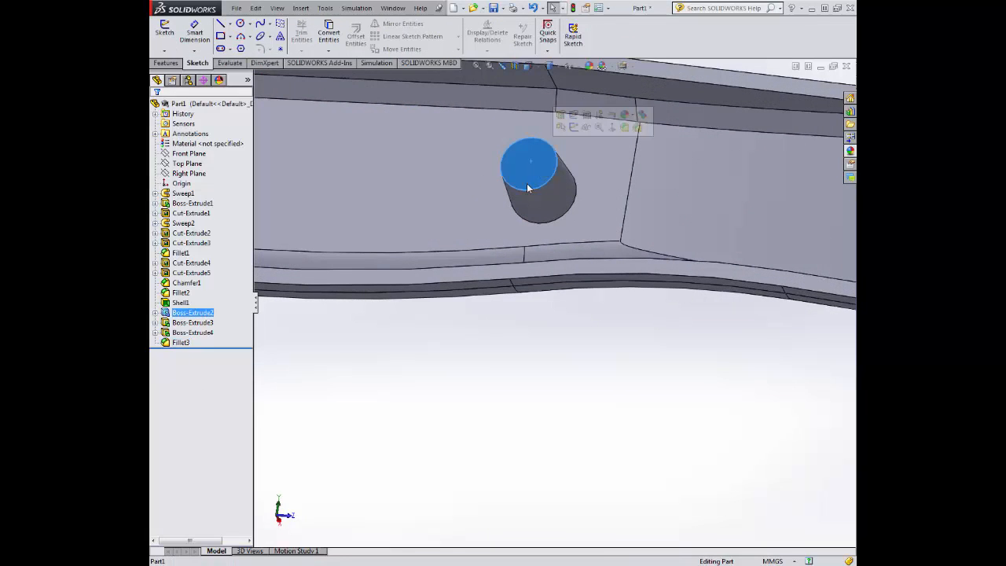
click(162, 33)
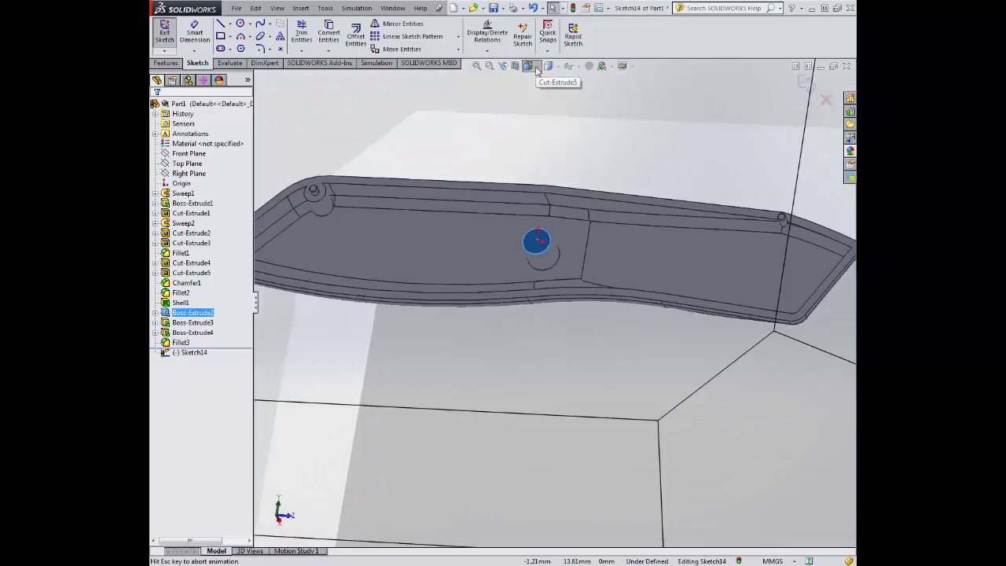
click(537, 70)
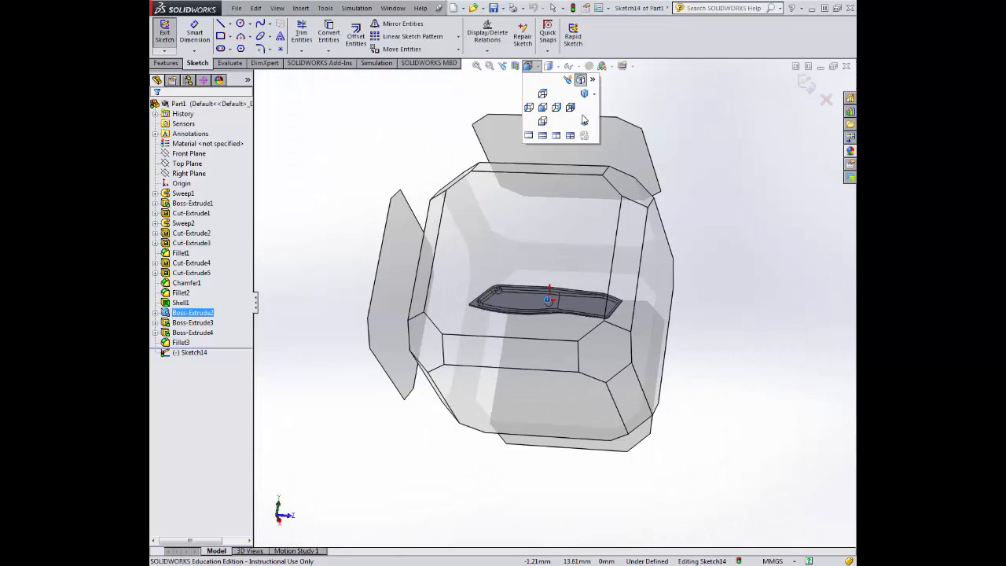
click(577, 300)
scroll(542, 330, down, 6)
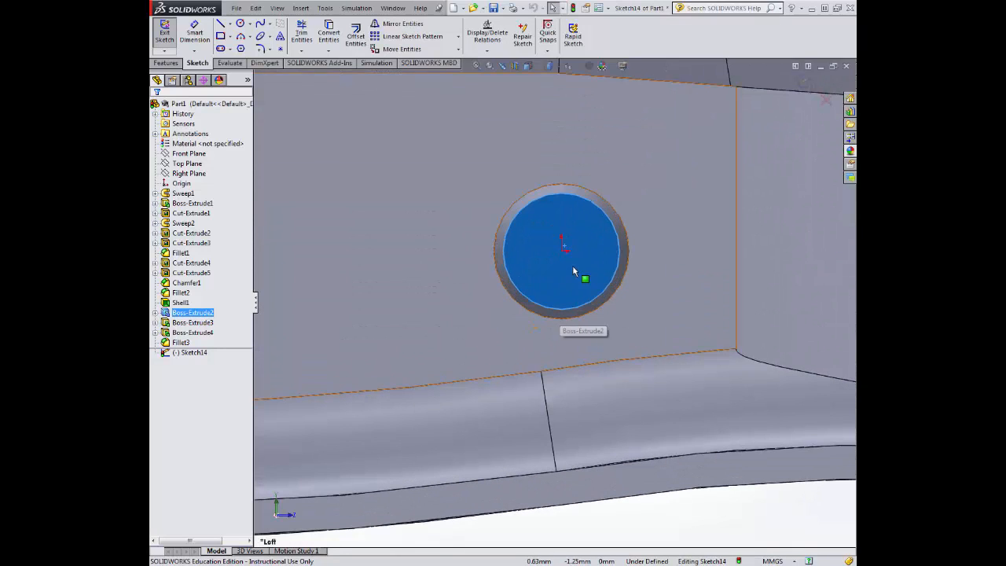
- Sketch a circle of 2 mm radius centred on the origin on the central boss's top face
click(241, 26)
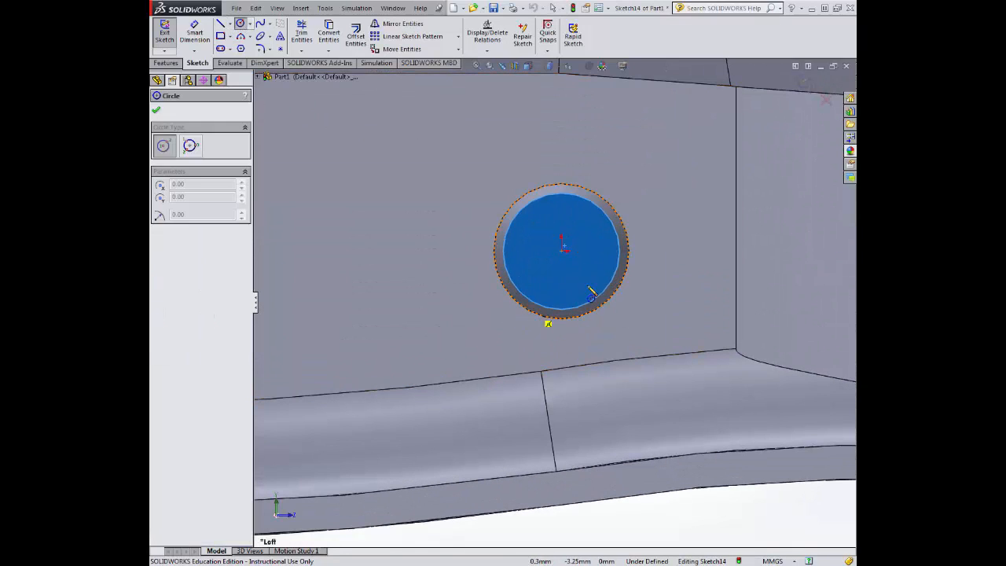
click(561, 248)
click(582, 247)
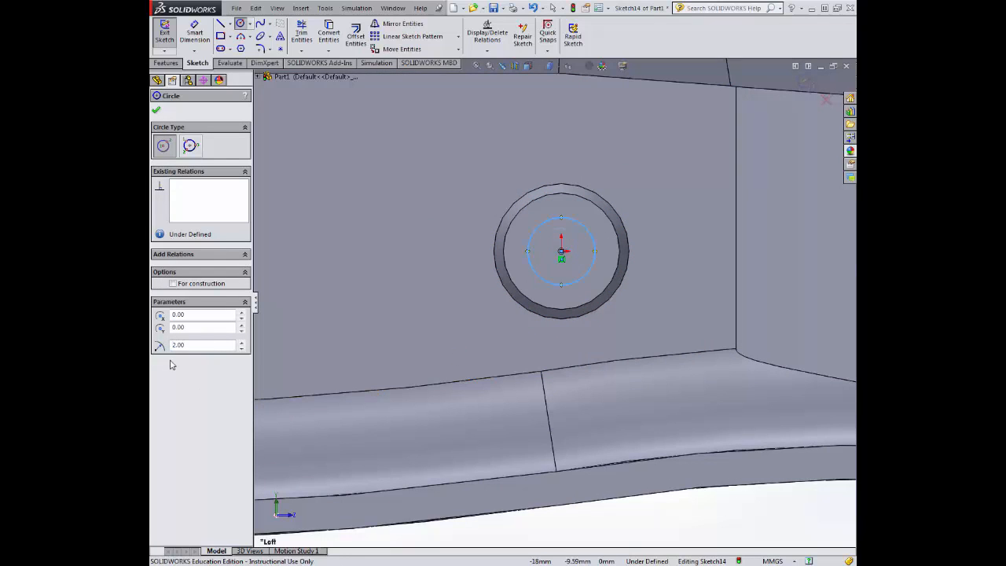
click(157, 111)
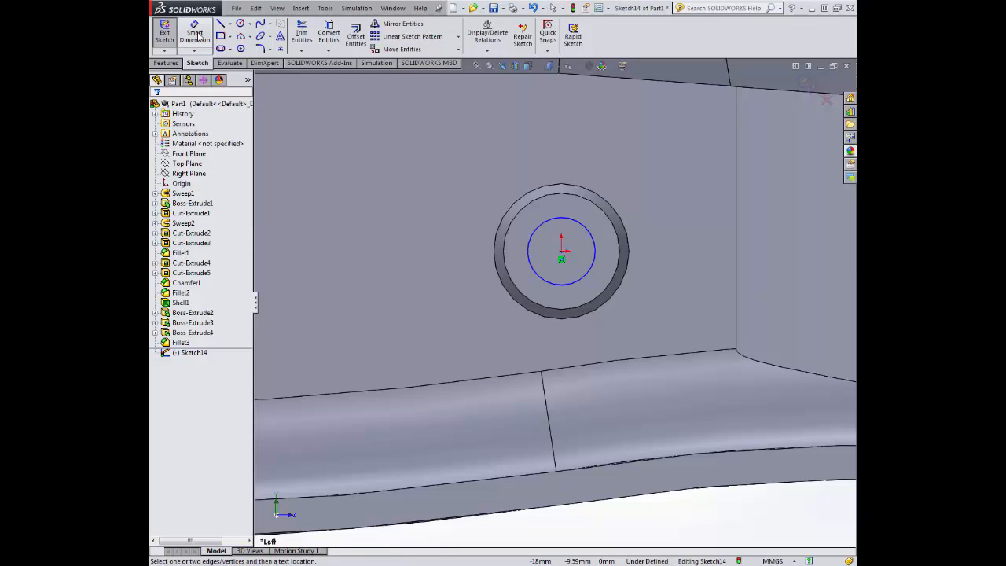
- Cut-extrude the circle as a 6 mm deep blind hole into the central boss
click(166, 63)
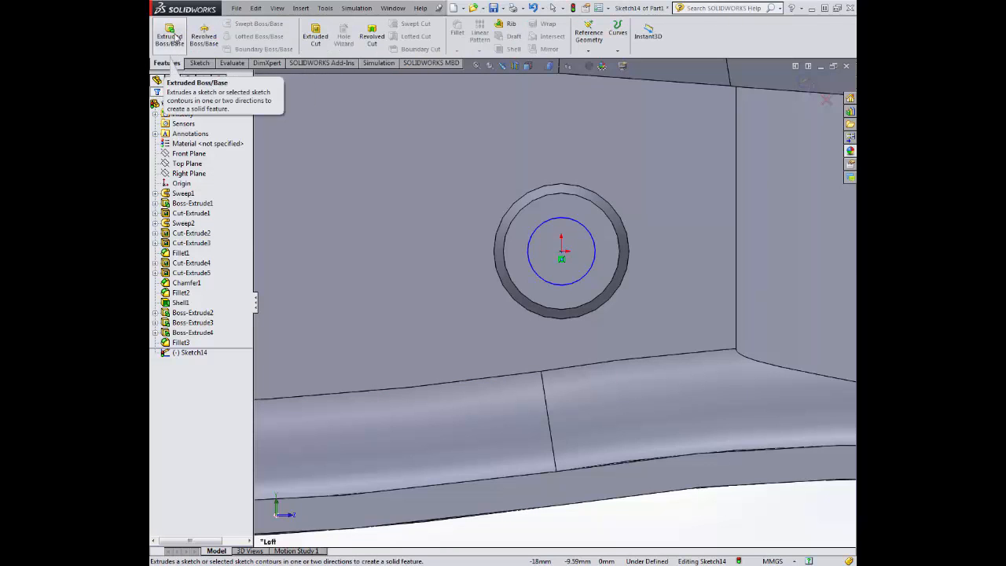
click(312, 41)
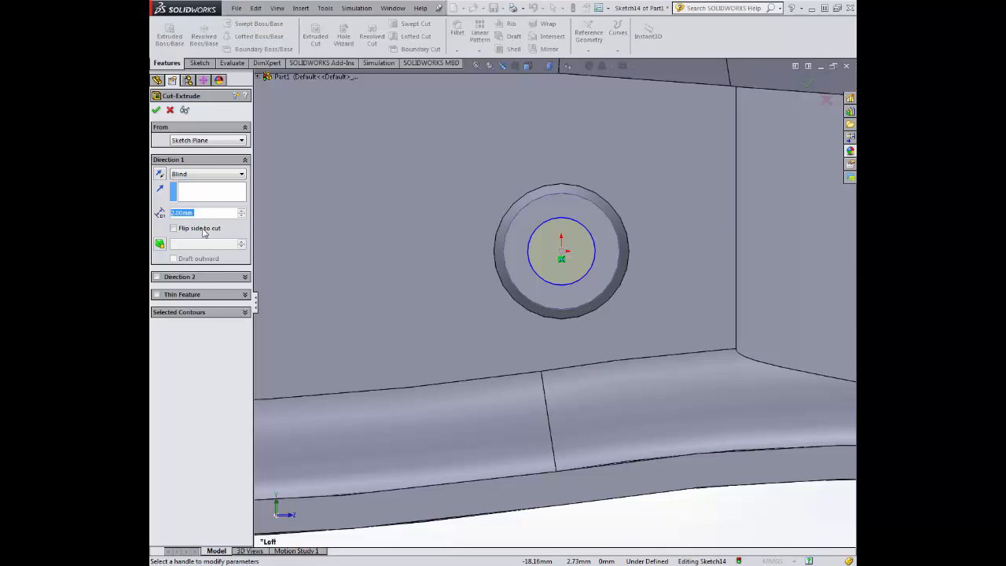
text(6)
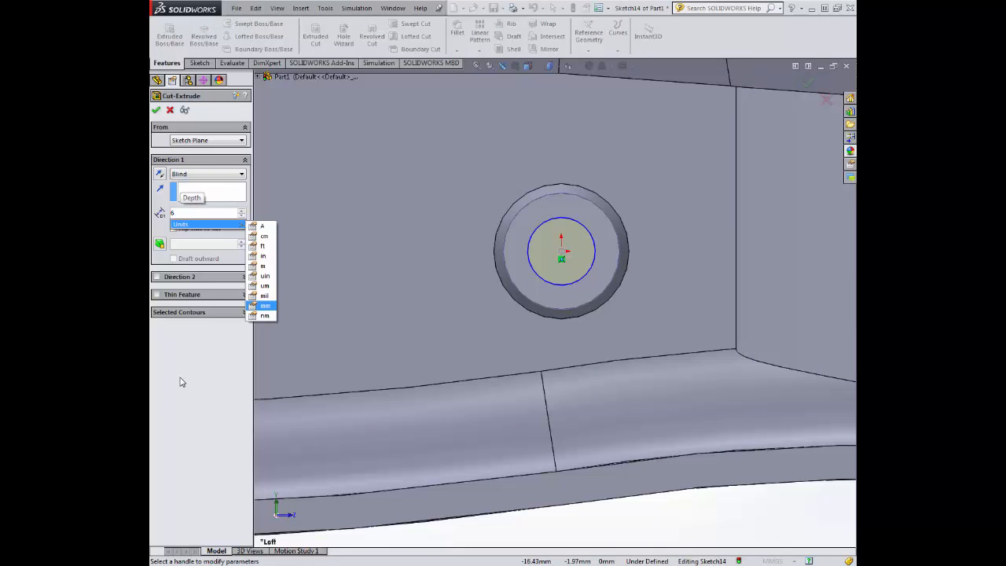
key(Return)
middle_drag(395, 355, 275, 149)
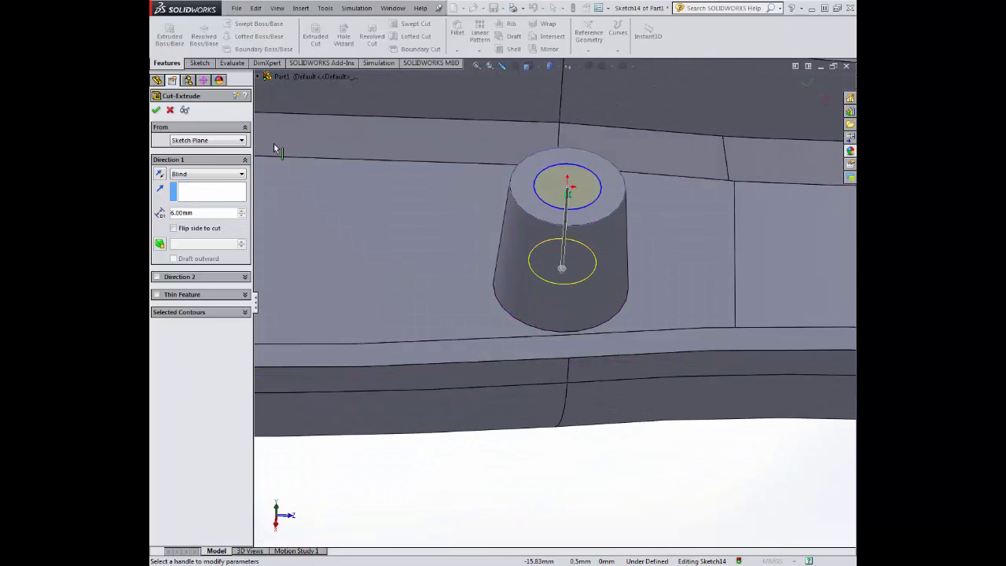
click(157, 111)
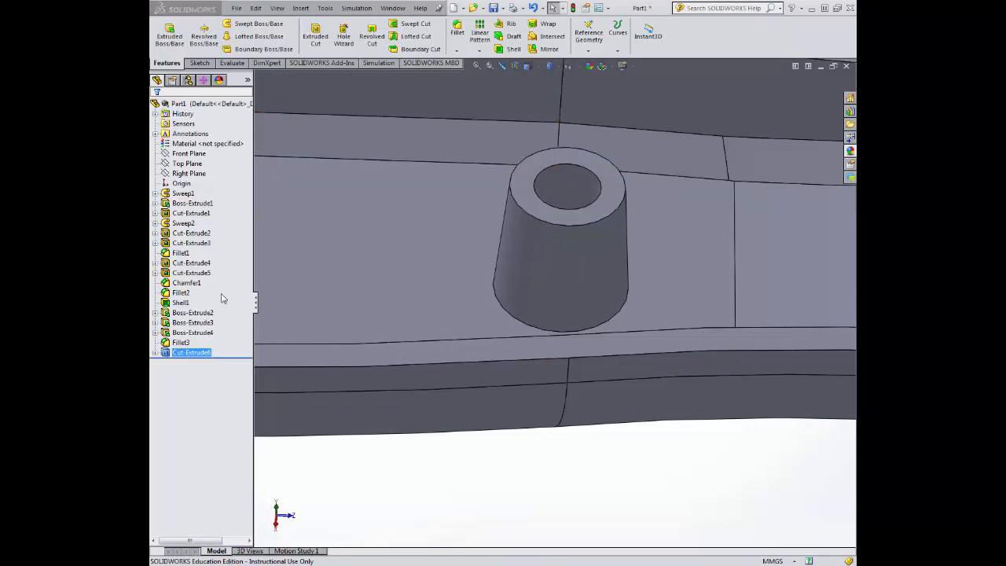
- Open a new sketch on the ring-shaped top face of the central boss and orient the view normal to it
click(199, 63)
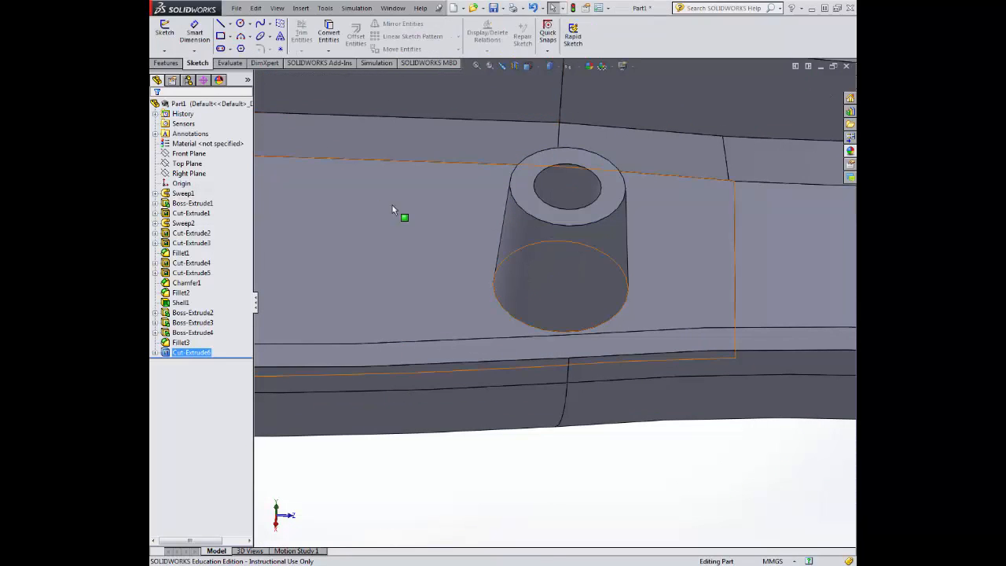
click(526, 192)
click(568, 160)
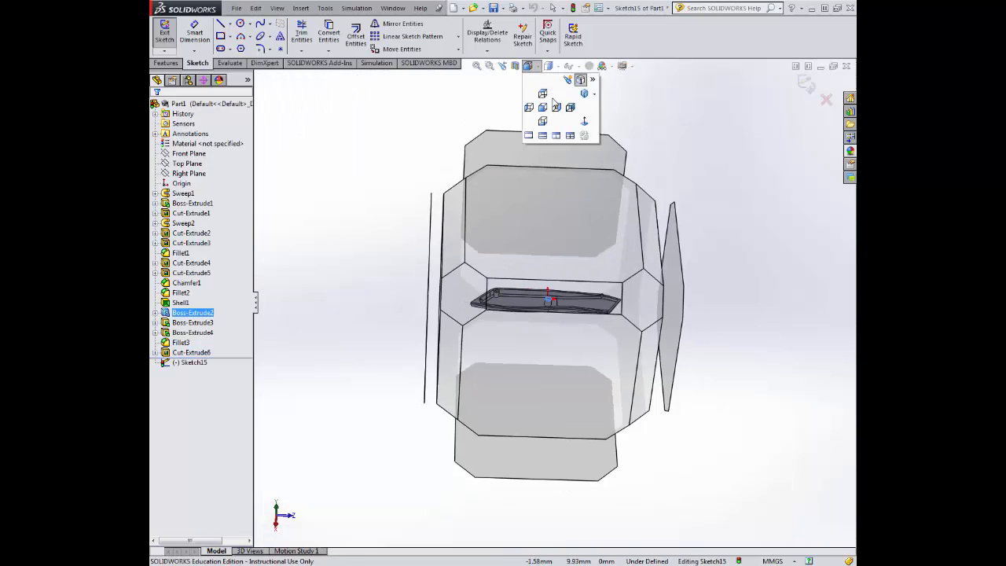
click(583, 122)
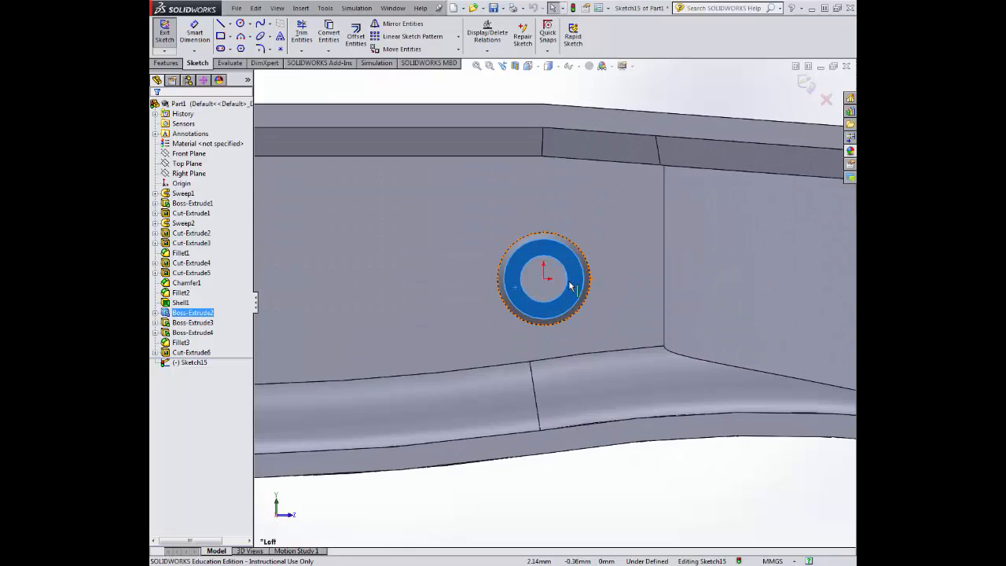
scroll(571, 289, up, 3)
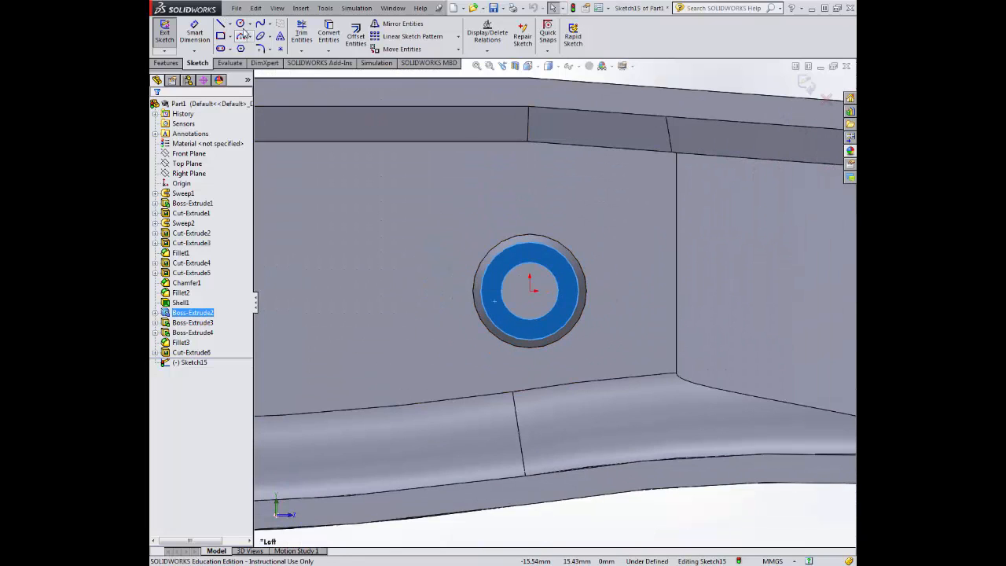
- Draw two vertical centerlines from the origin, one about 14.4 mm upward and one downward to the handle's lower rim
click(230, 24)
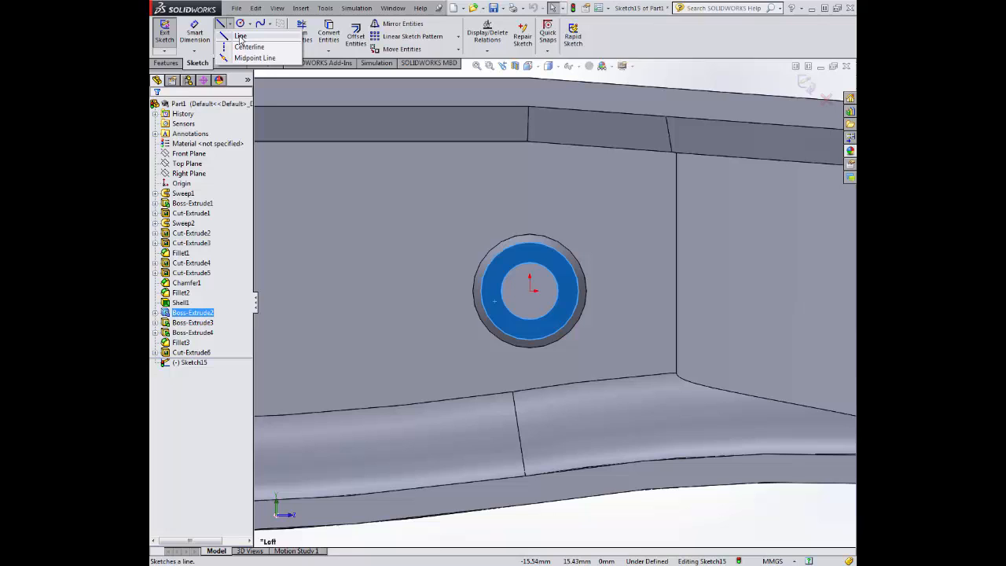
click(241, 37)
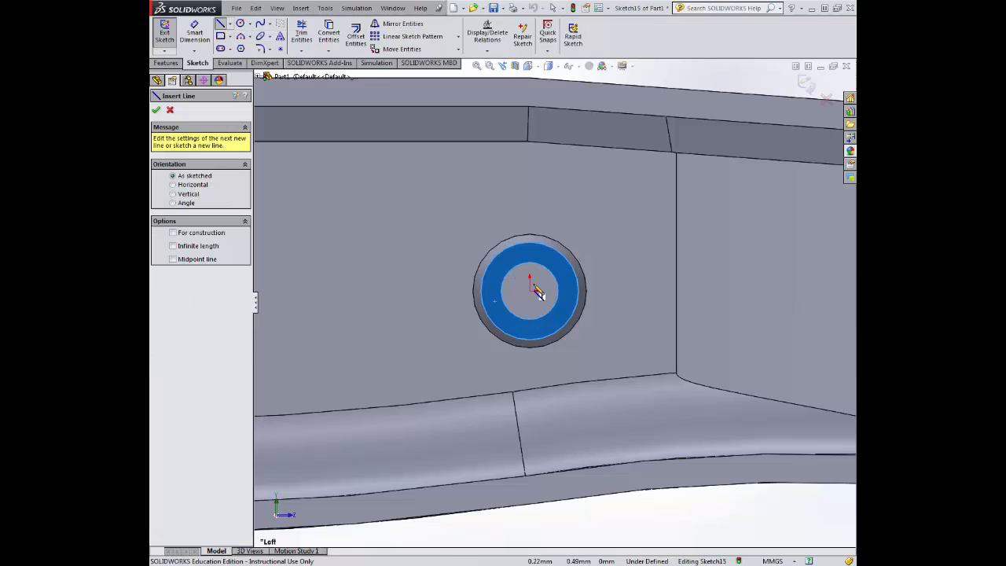
click(231, 24)
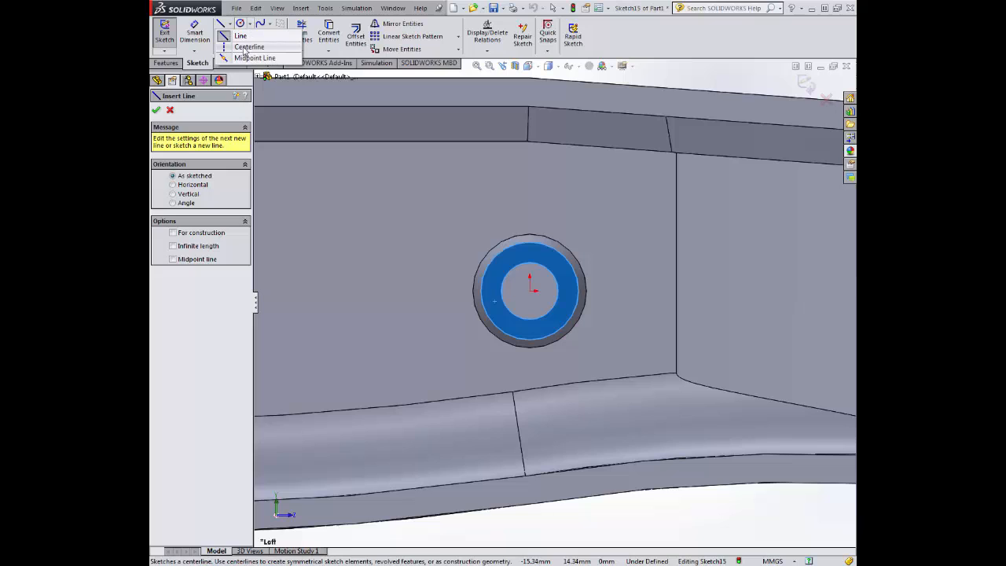
click(247, 47)
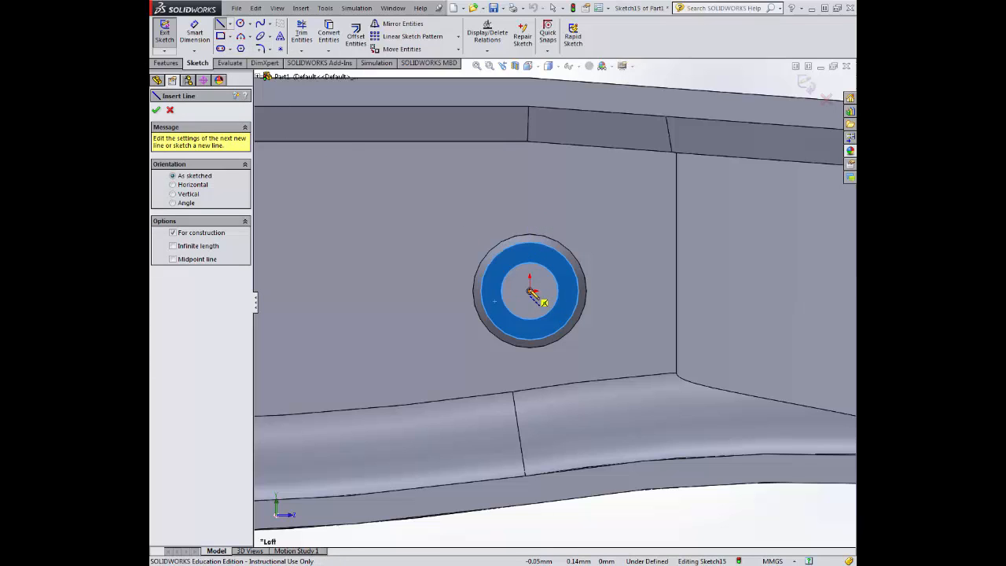
click(530, 290)
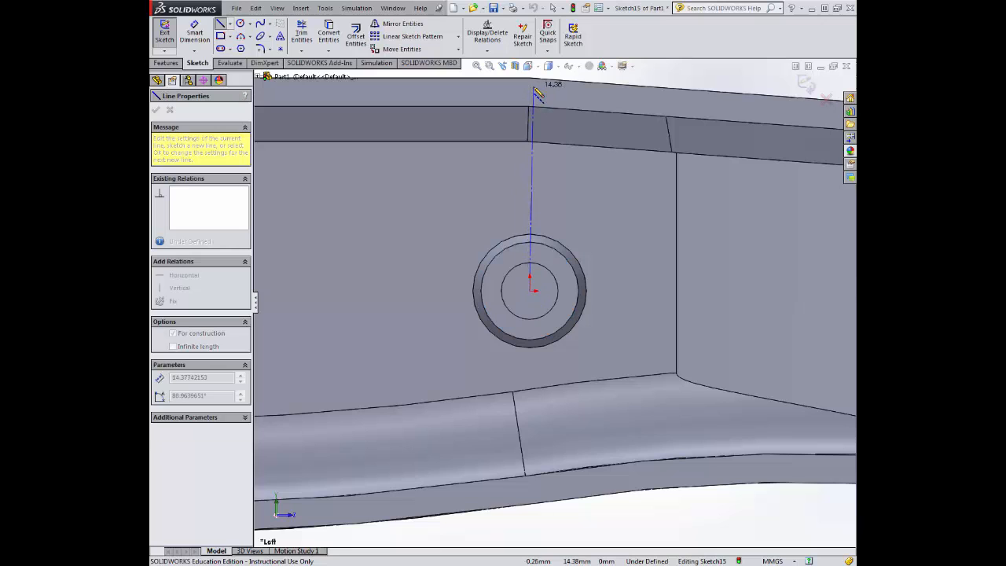
double_click(531, 88)
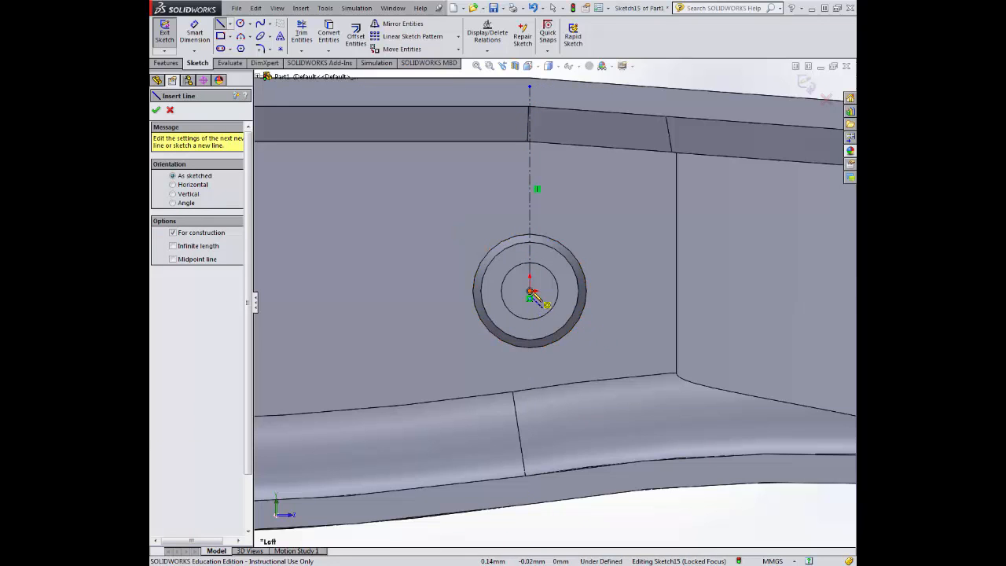
click(530, 291)
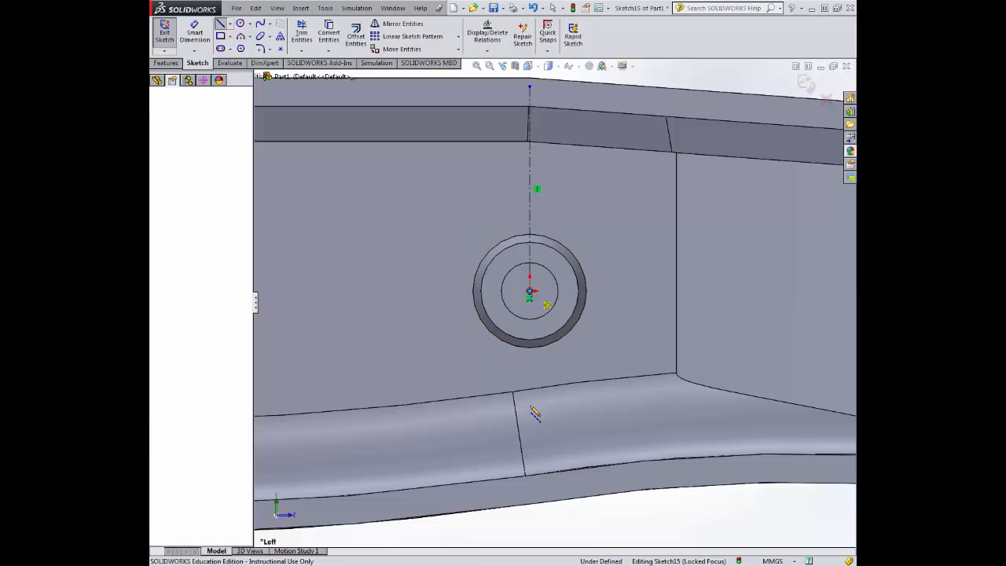
double_click(530, 488)
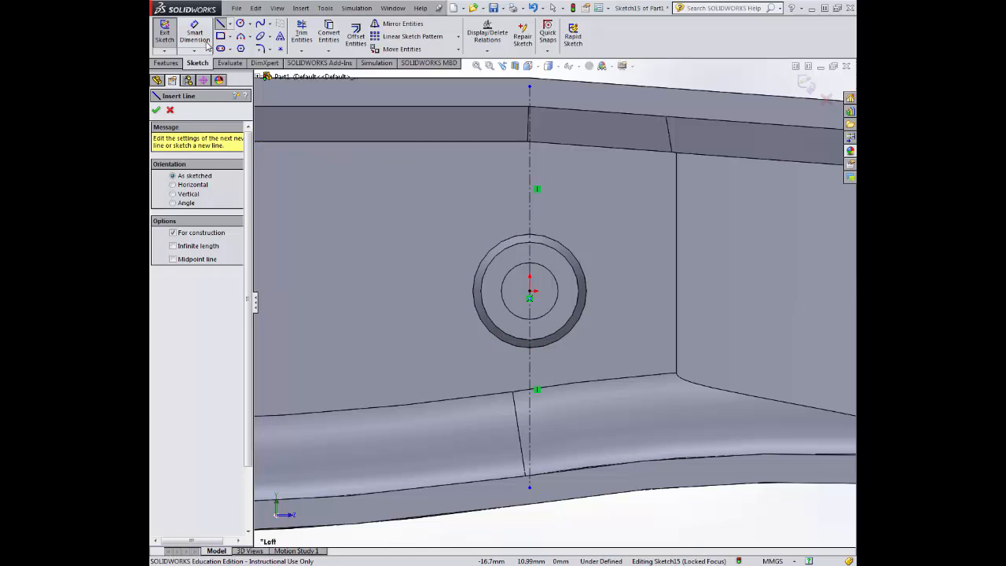
- Draw a vertical solid line just left of the centerlines, spanning the handle from the upper rim to the lower rim
click(230, 25)
click(240, 36)
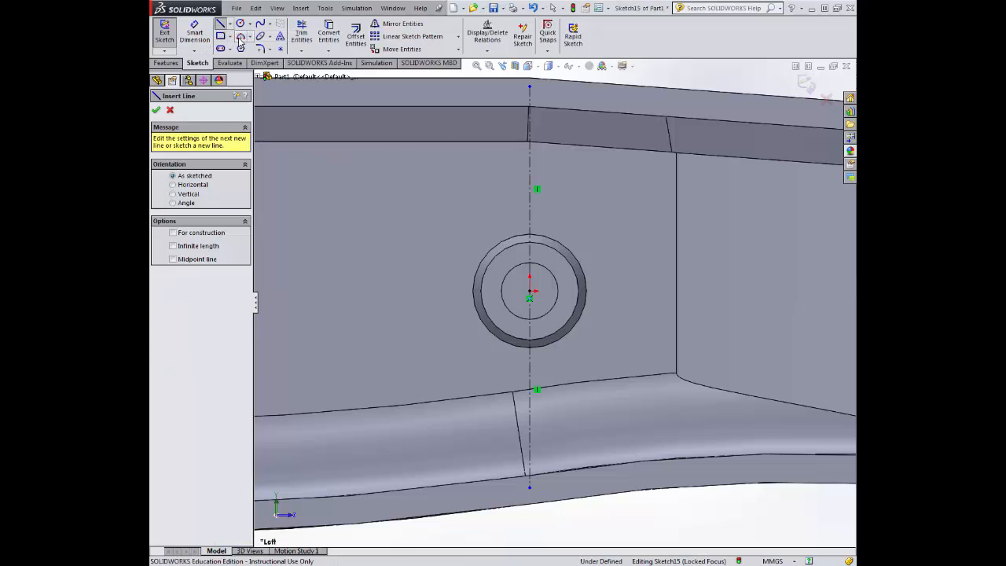
click(509, 91)
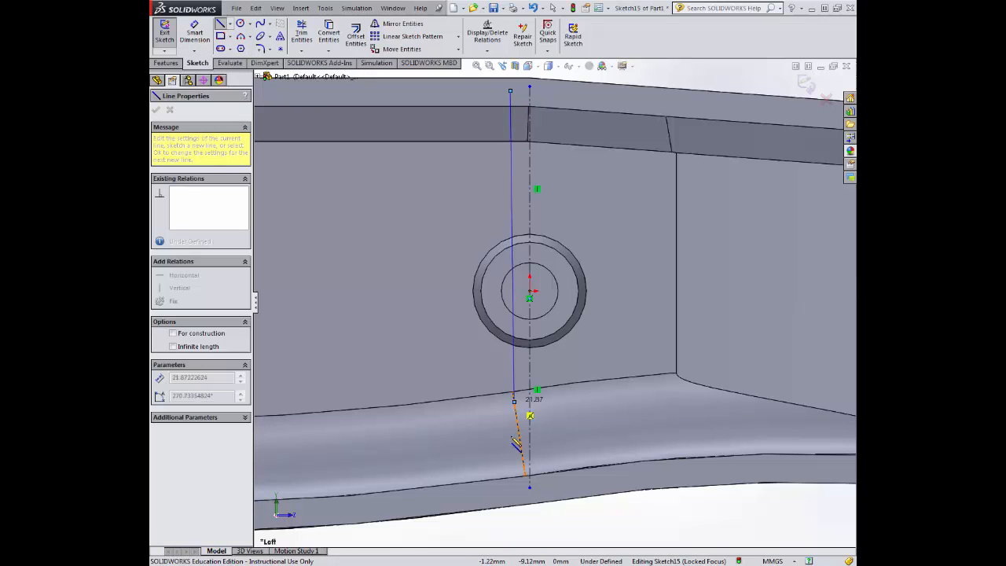
double_click(510, 487)
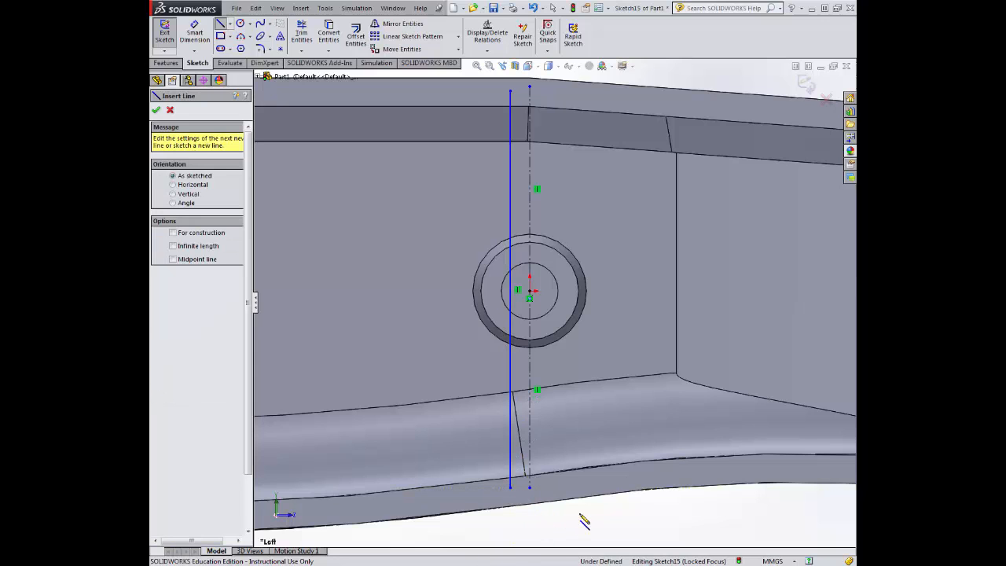
- Draw a matching vertical line just right of the centerlines and dimension both solid lines 0.75 mm from the centerline
click(547, 92)
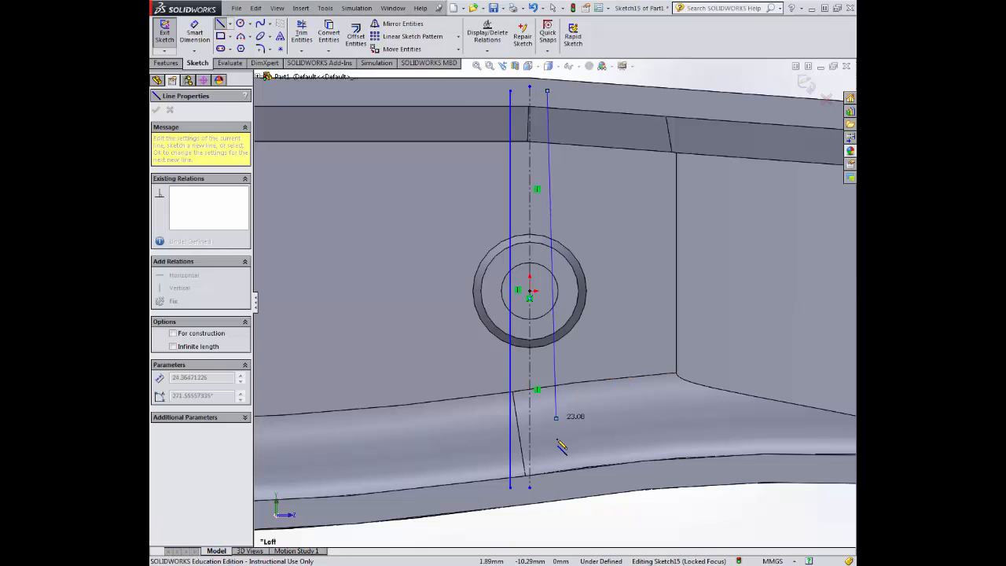
double_click(548, 487)
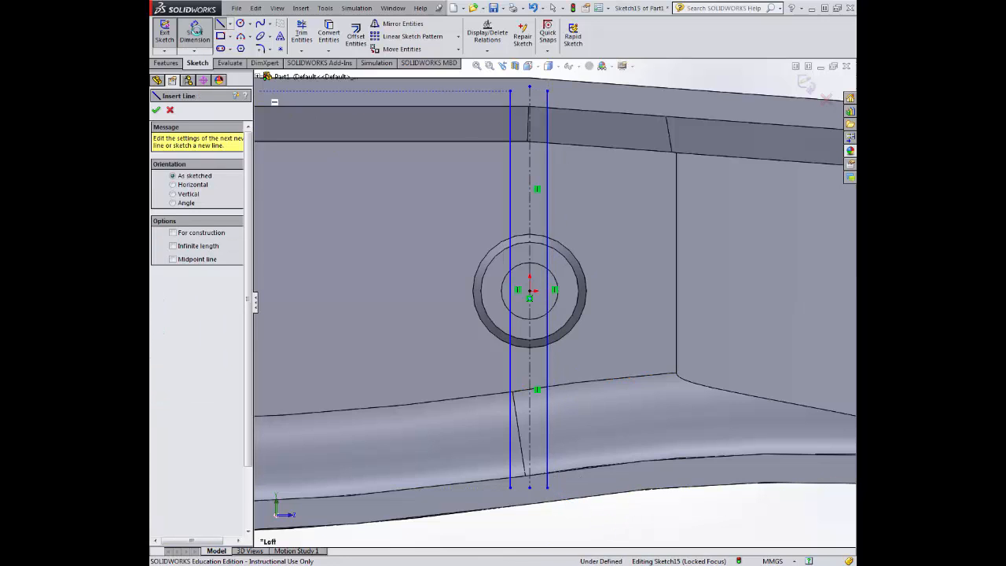
click(196, 30)
click(510, 134)
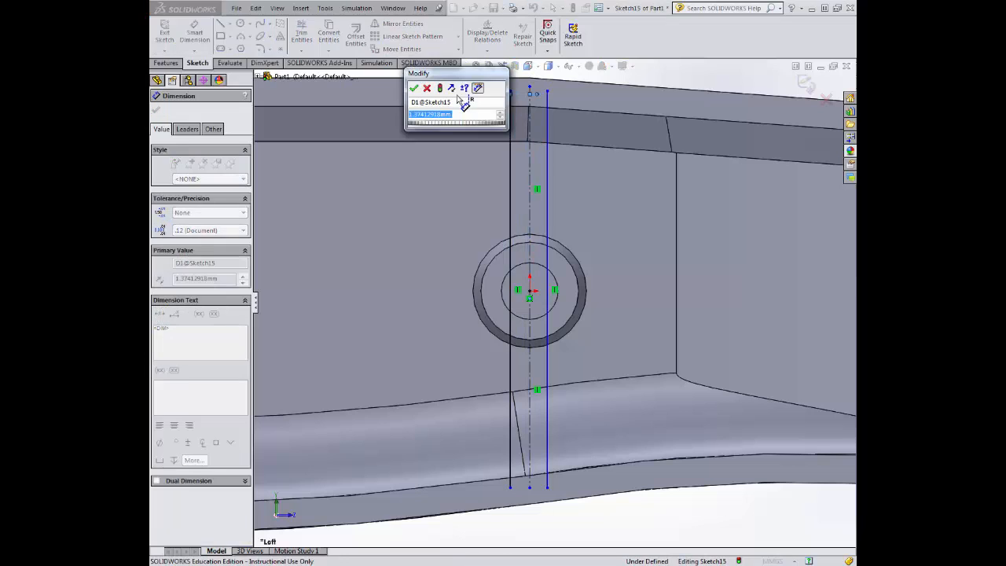
text(0.75)
key(Return)
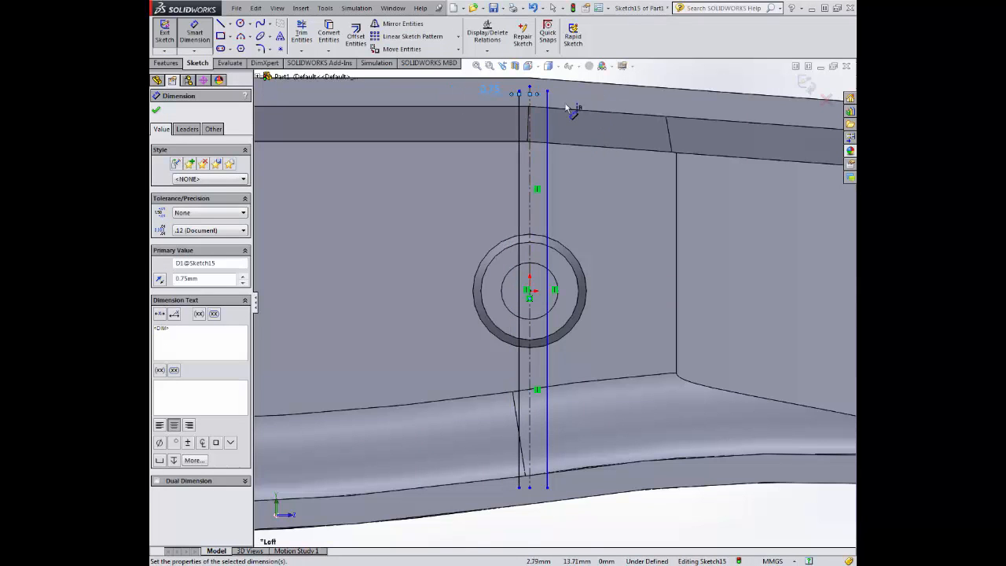
click(529, 130)
click(547, 132)
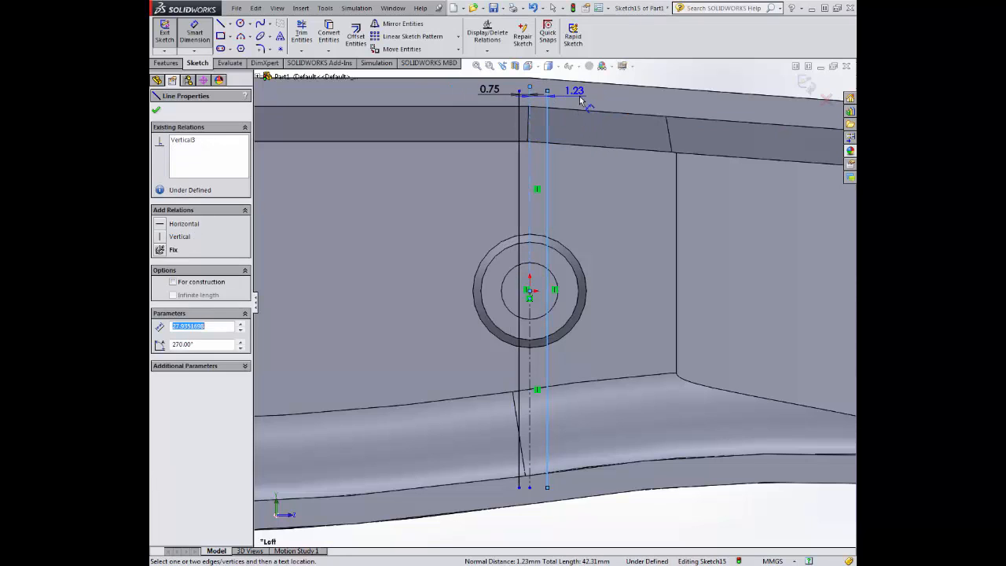
click(584, 95)
text(0.75)
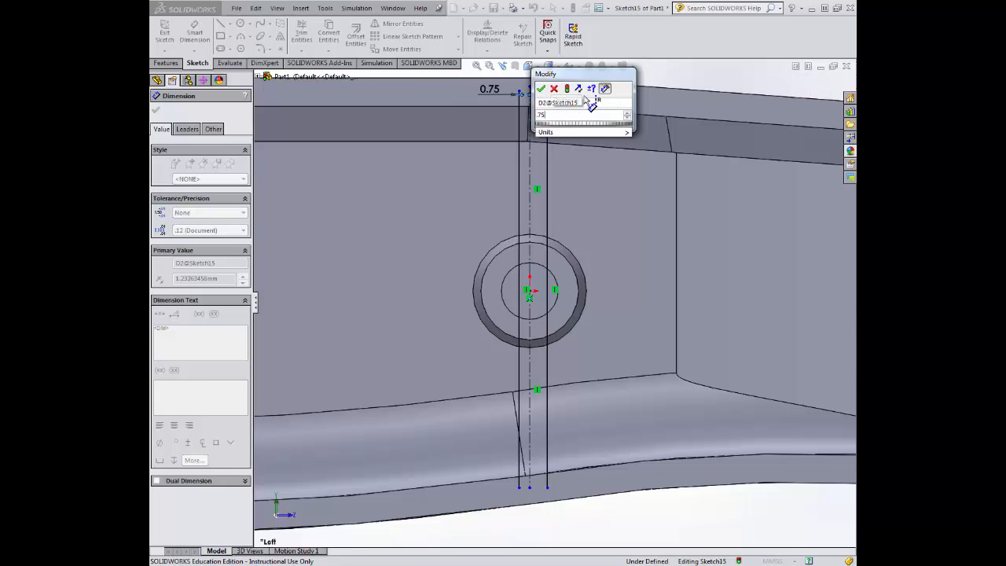
key(Return)
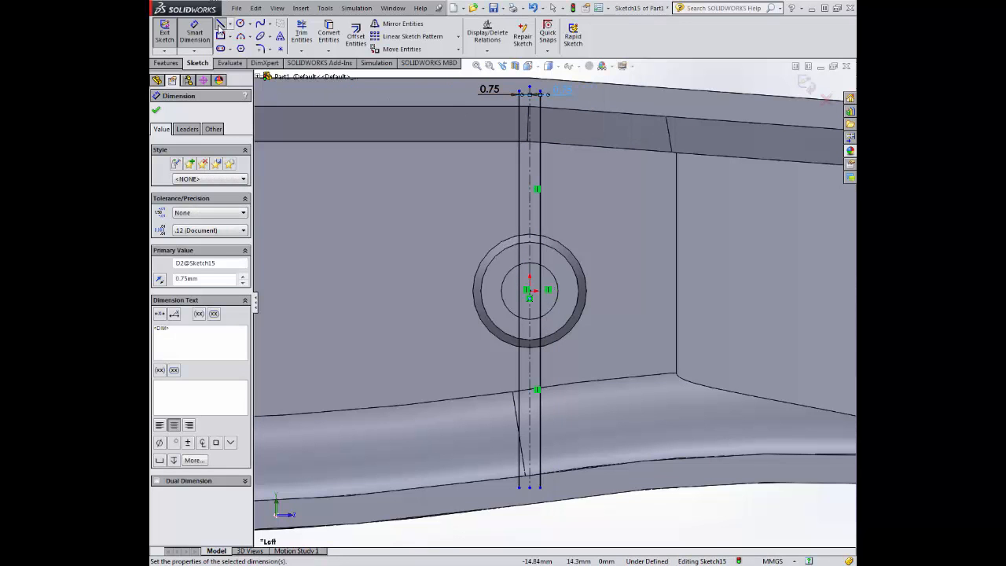
- Close the narrow strip with horizontal lines joining the two vertical lines at their upper and lower ends
click(221, 24)
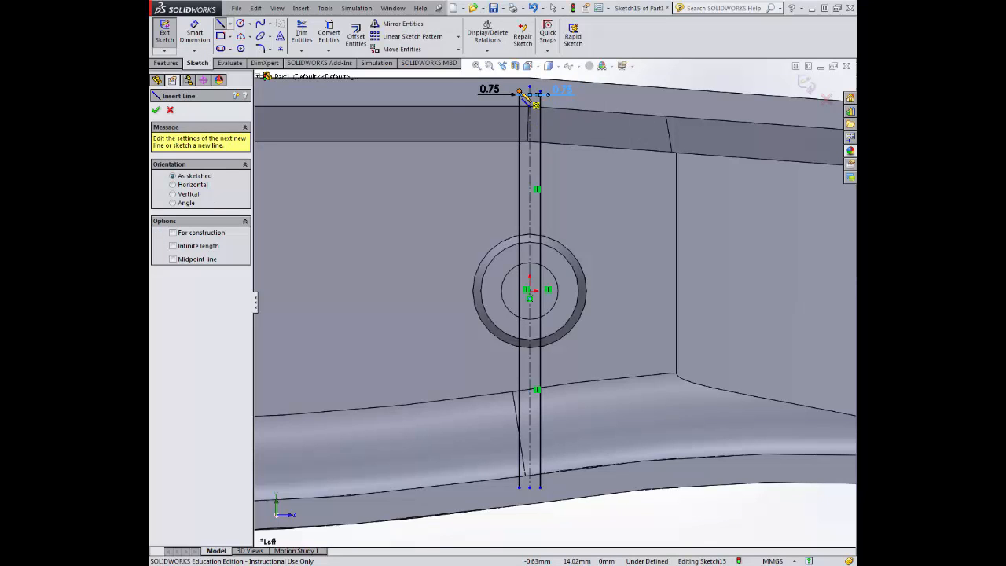
scroll(526, 95, down, 3)
click(526, 148)
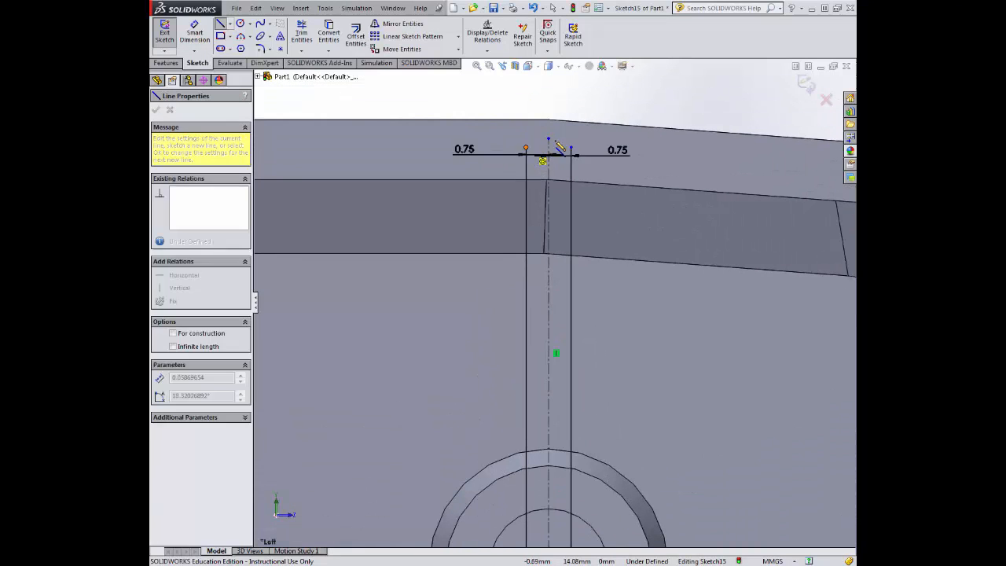
scroll(579, 269, up, 4)
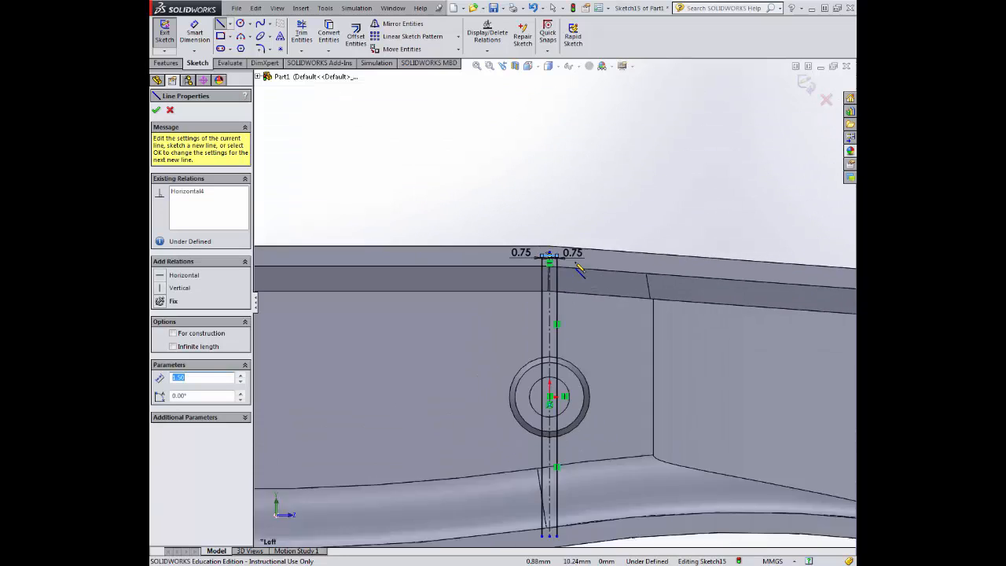
scroll(573, 359, down, 3)
scroll(569, 356, down, 1)
scroll(569, 356, up, 1)
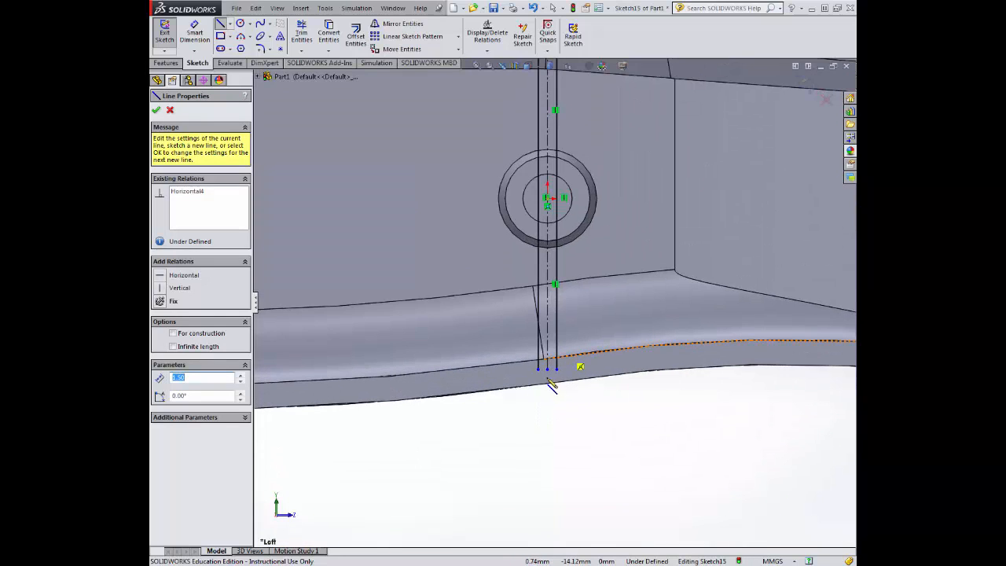
click(539, 370)
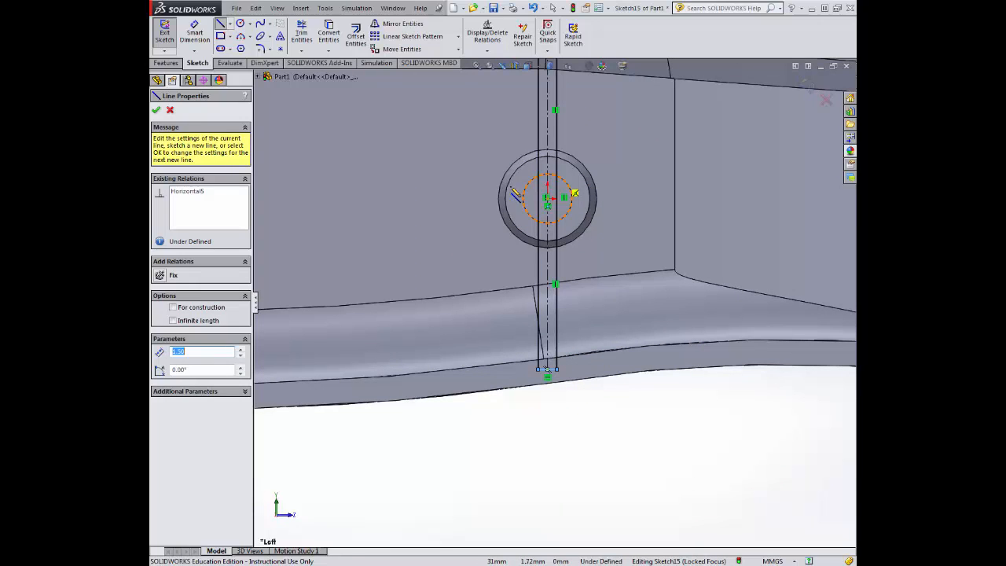
- Draw a 2 mm radius circle centered on the origin, matching the edge of the boss hole
click(241, 25)
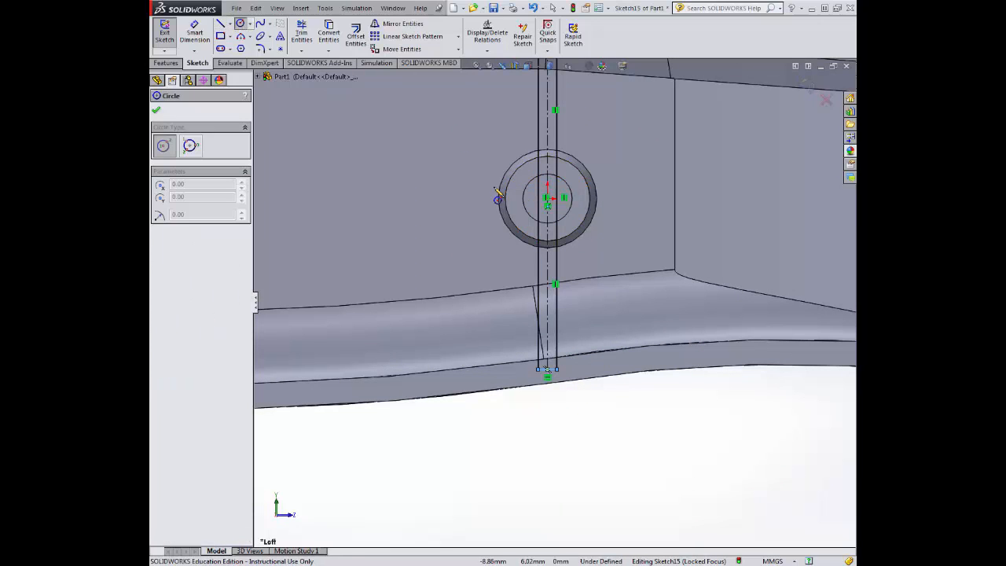
scroll(549, 202, down, 5)
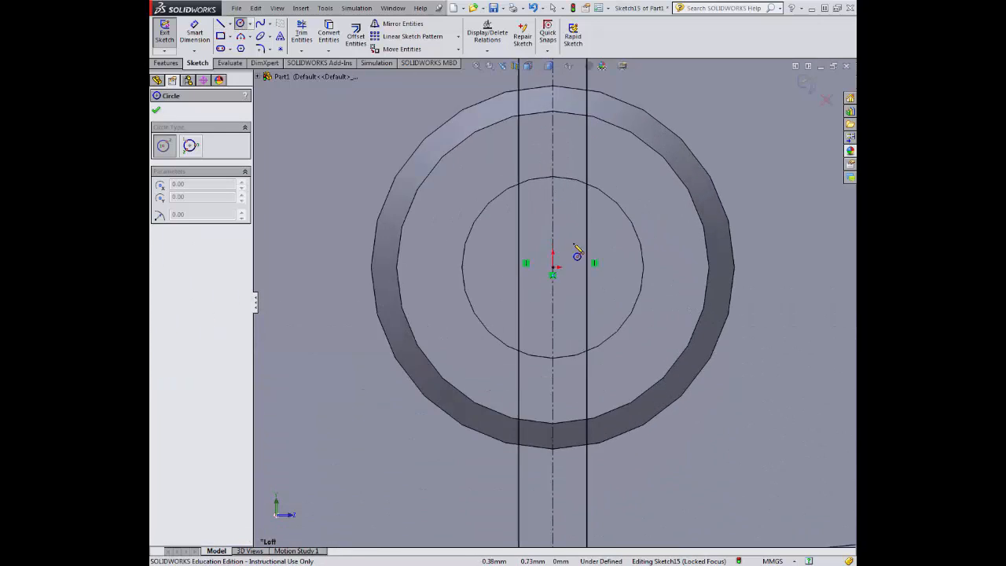
click(553, 273)
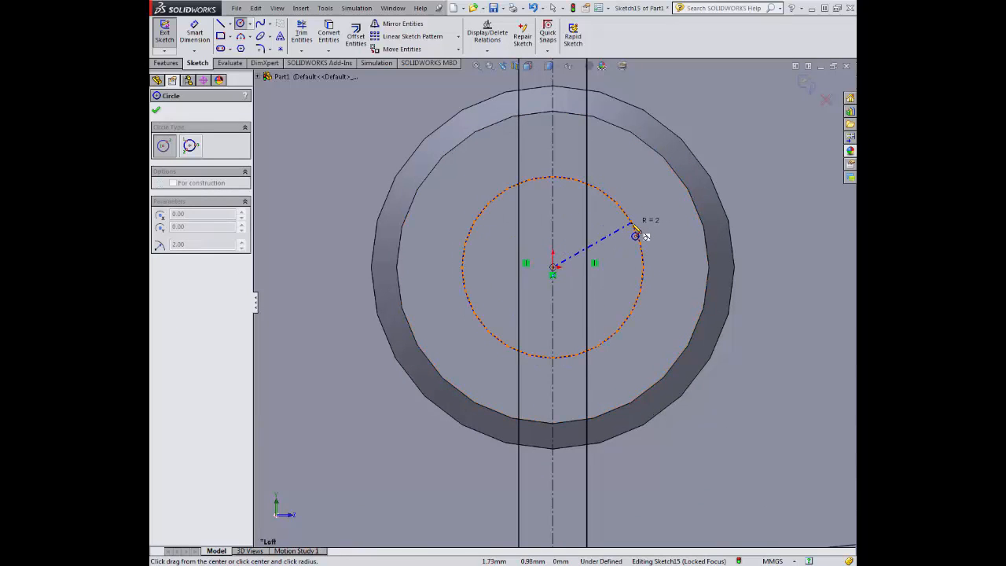
click(634, 228)
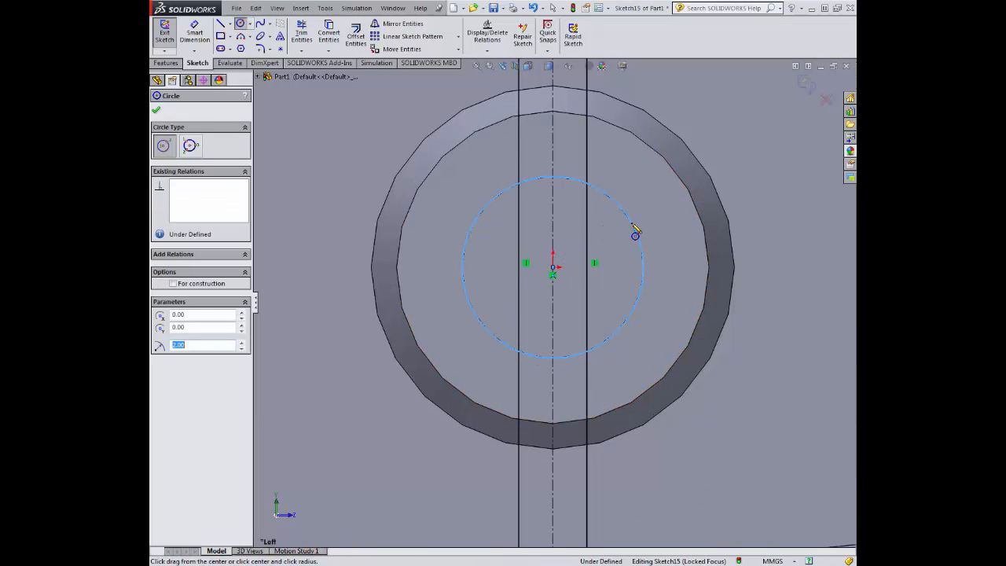
click(157, 112)
- Trim the vertical lines inside the circle and the circle's side arcs, leaving one closed strip above and one below the hole
click(302, 33)
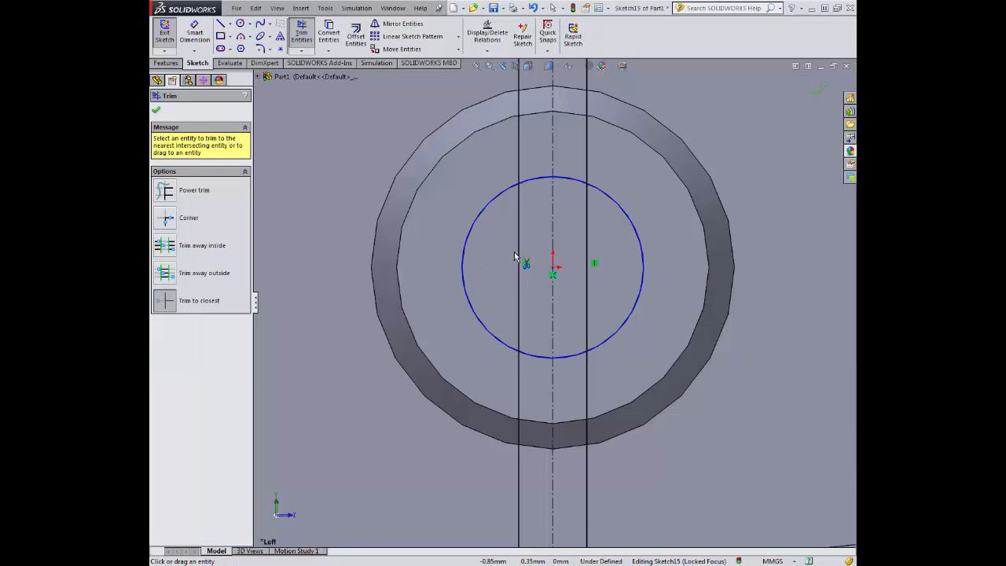
click(517, 257)
click(589, 244)
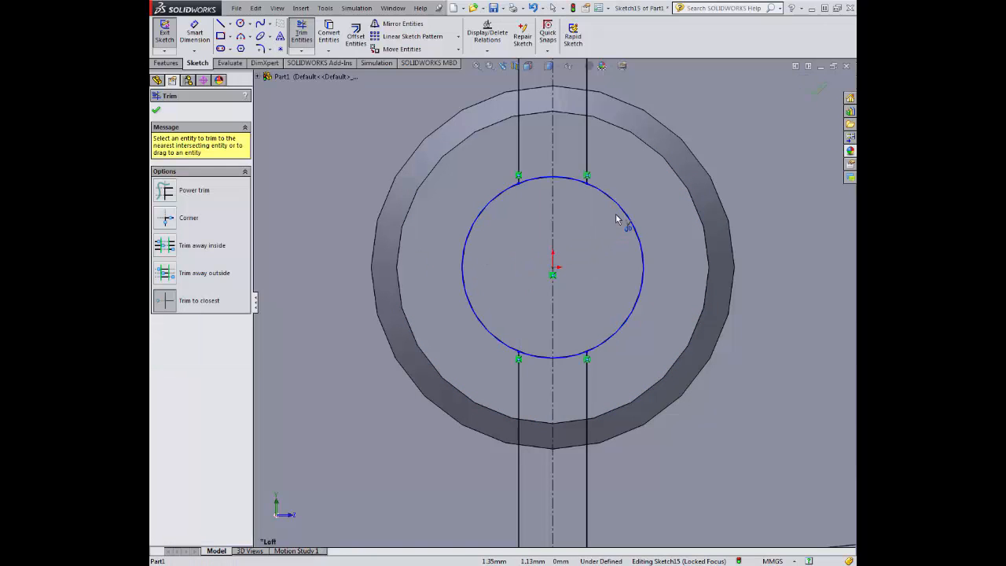
click(622, 213)
click(464, 248)
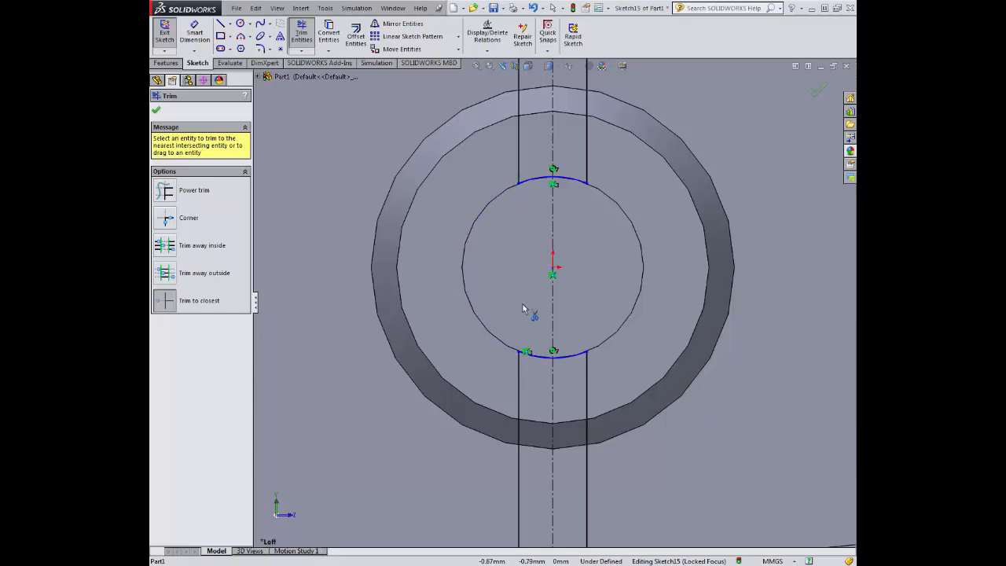
key(f)
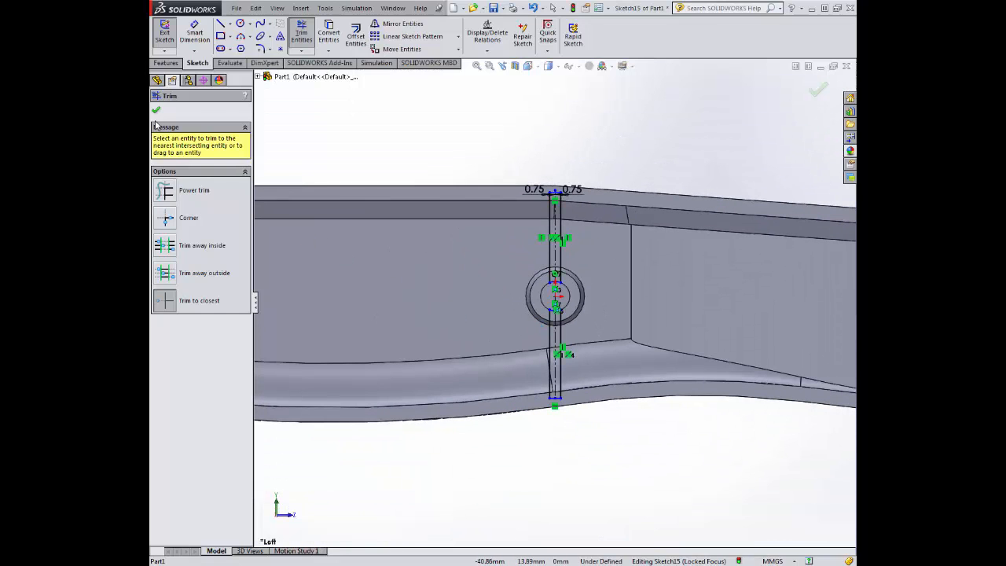
click(156, 112)
- Extrude the two strips as a boss with the Up To Body end condition, using the handle body as the target
click(166, 63)
click(169, 36)
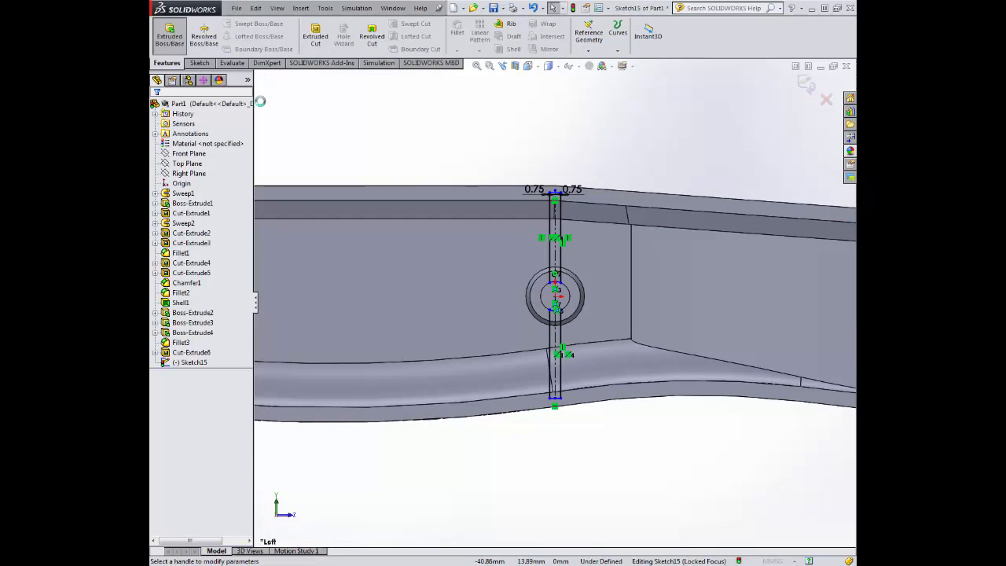
click(208, 173)
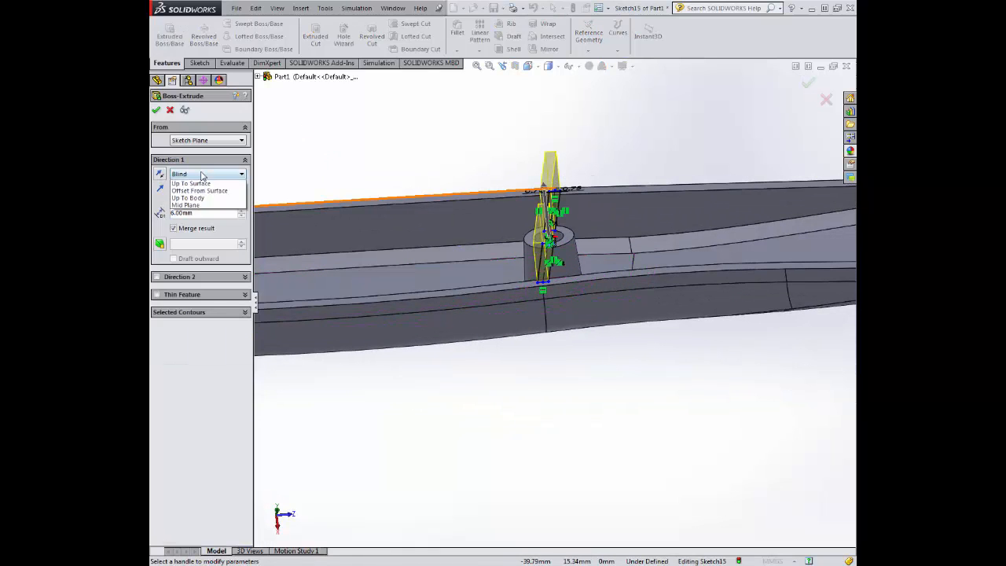
click(188, 220)
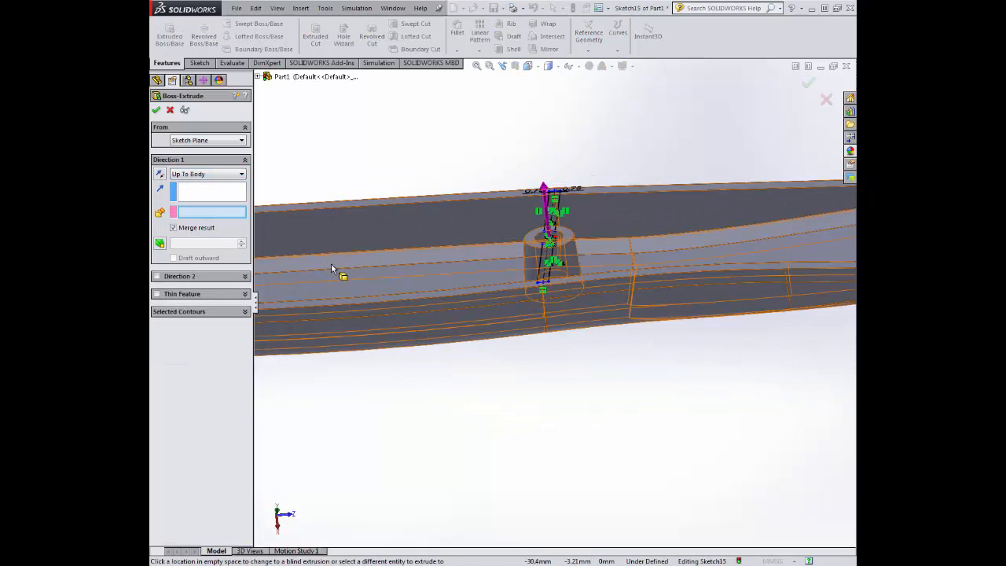
click(381, 276)
middle_drag(399, 263, 496, 281)
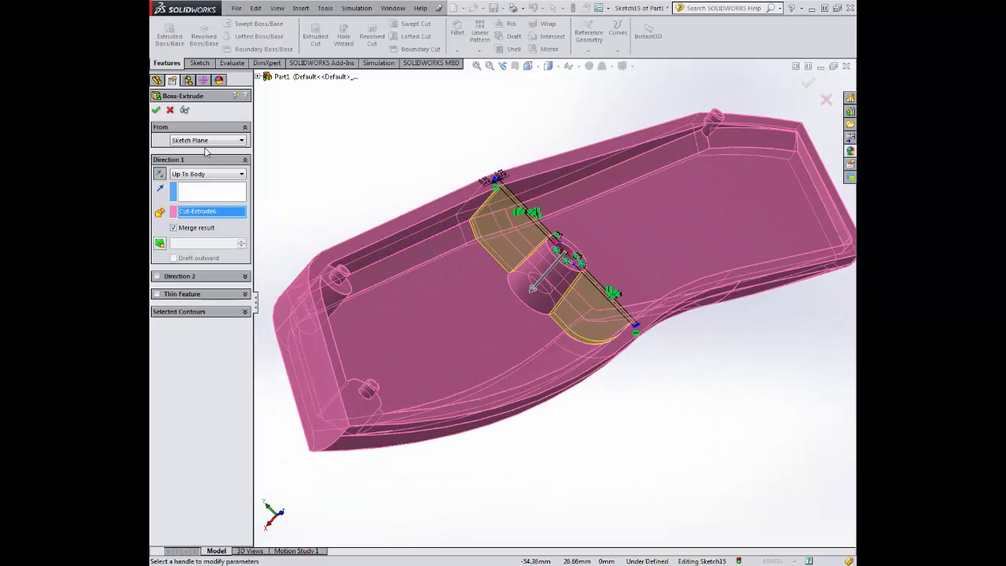
click(157, 110)
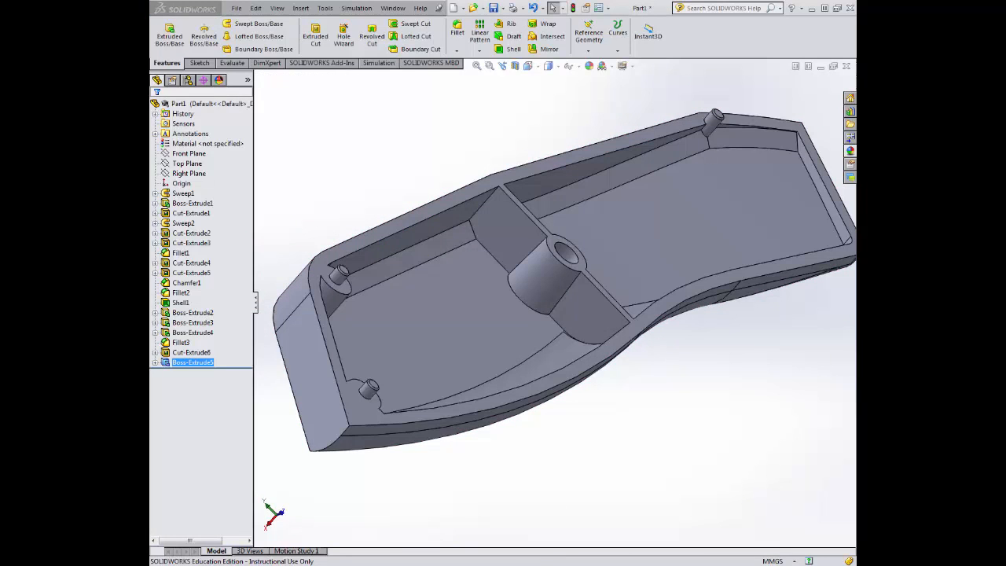
- Open a new sketch on the handle's flat rim face and orient the view normal to it
click(199, 63)
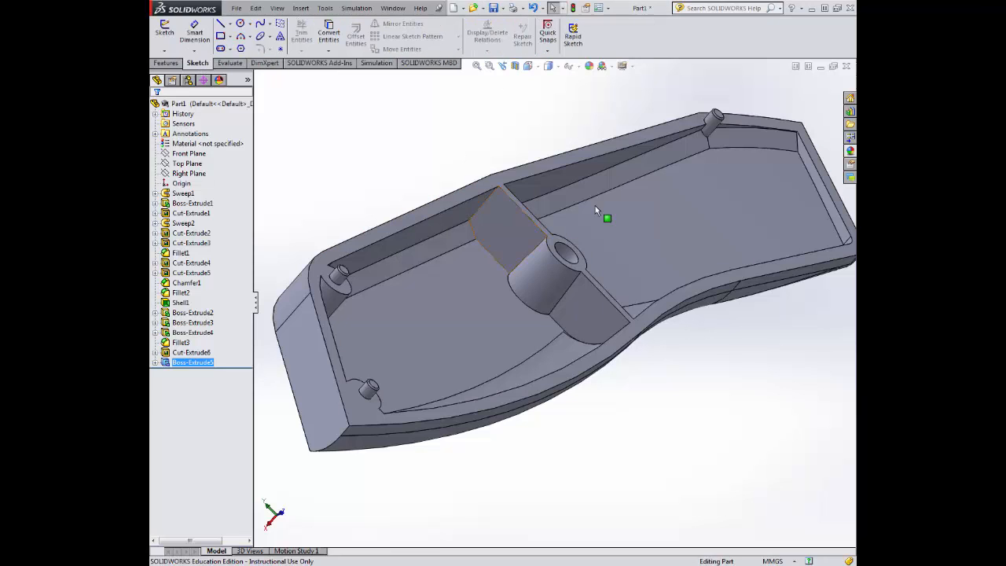
click(591, 149)
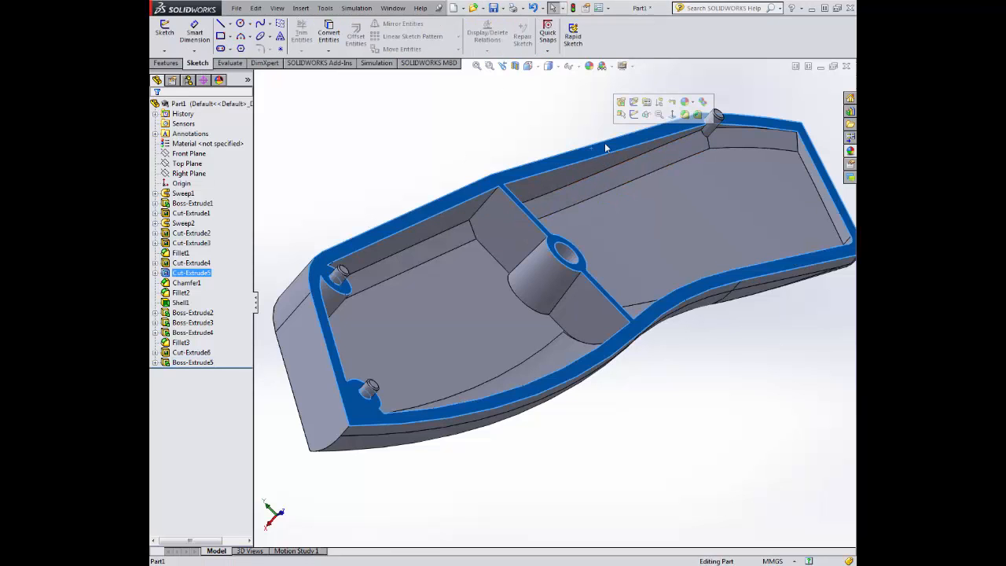
click(636, 117)
click(547, 66)
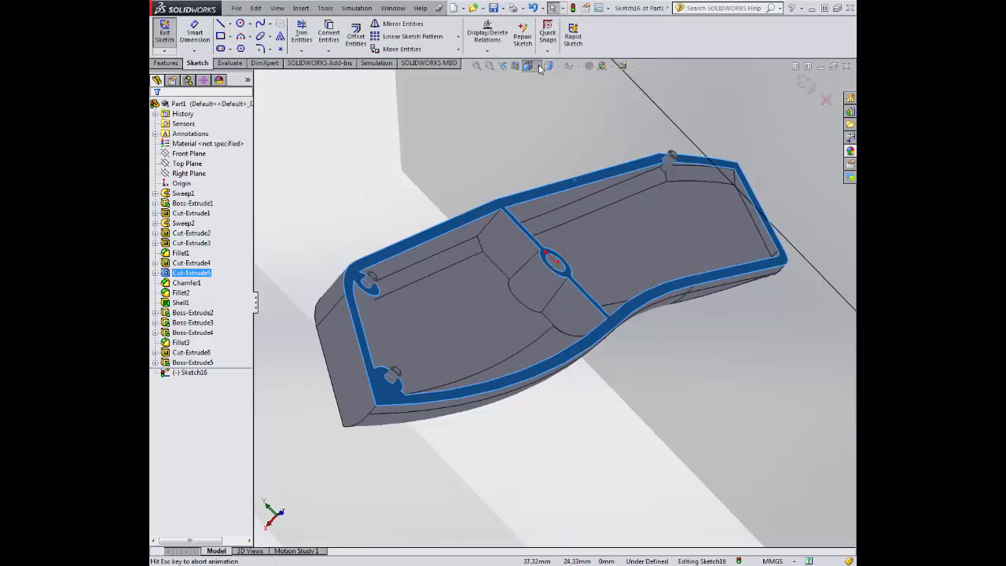
click(584, 123)
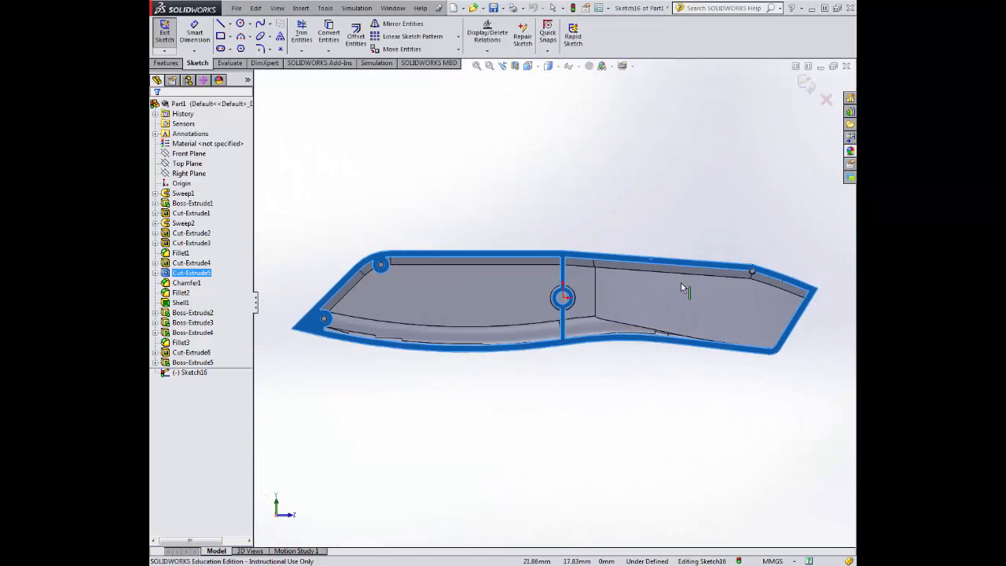
scroll(685, 284, down, 5)
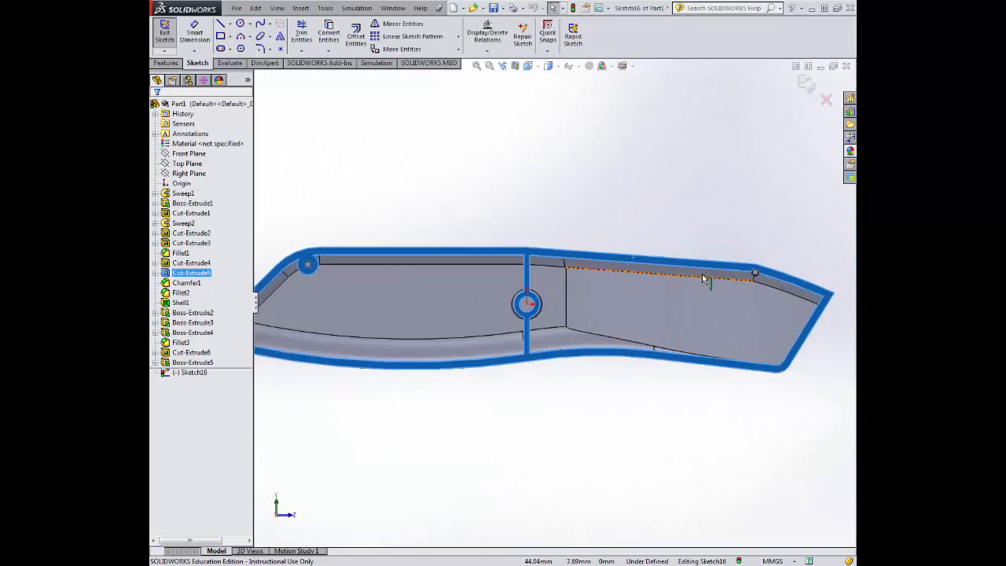
click(347, 176)
- Draw a vertical centerline from the origin past the upper rim, and a horizontal centerline about 8.4 mm long rightward from it
click(229, 23)
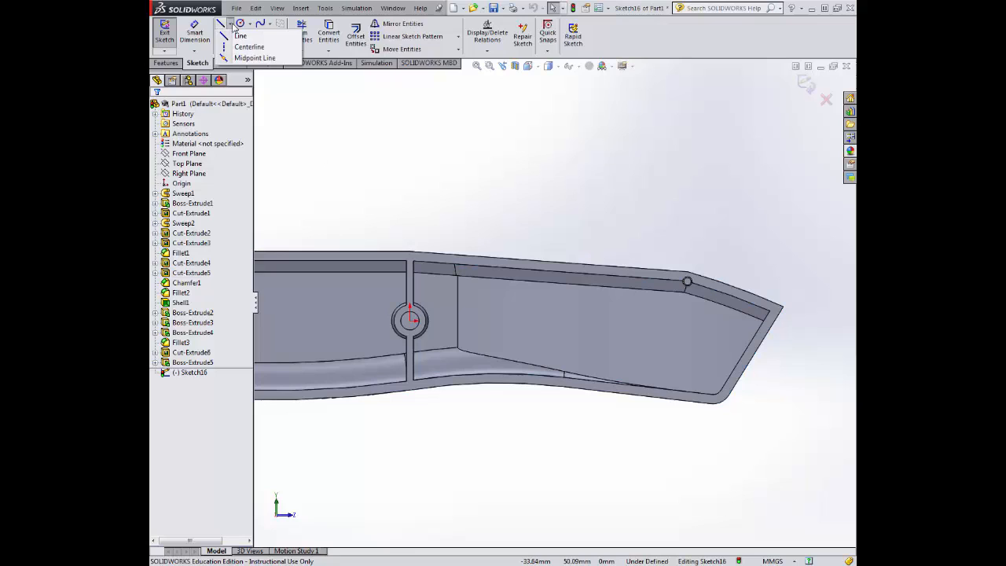
click(249, 45)
click(410, 321)
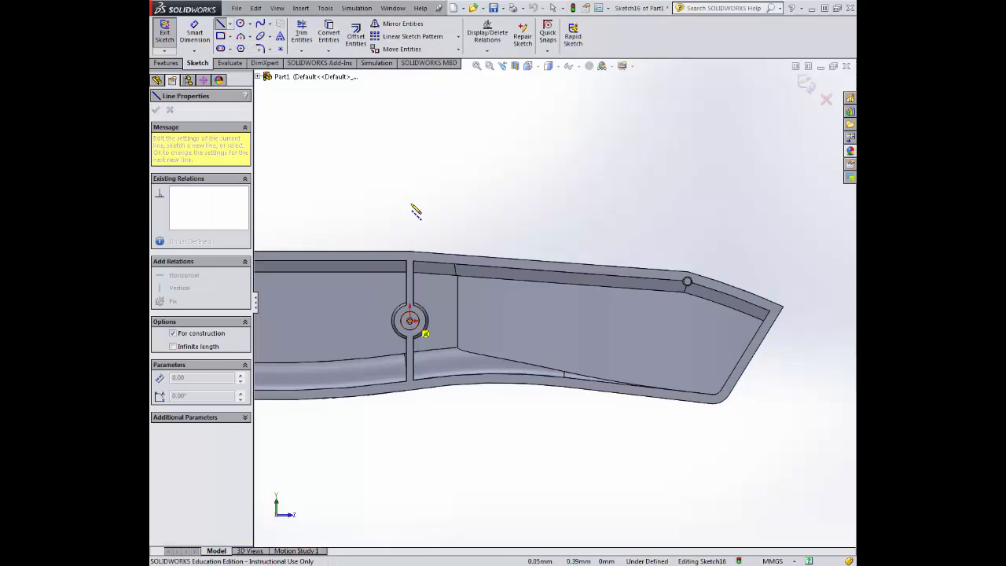
click(411, 176)
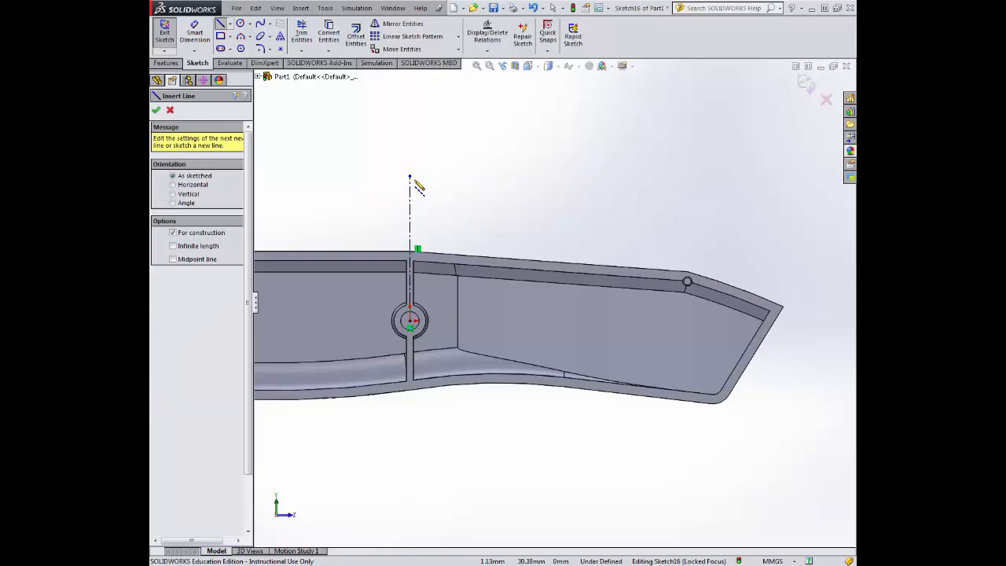
click(411, 231)
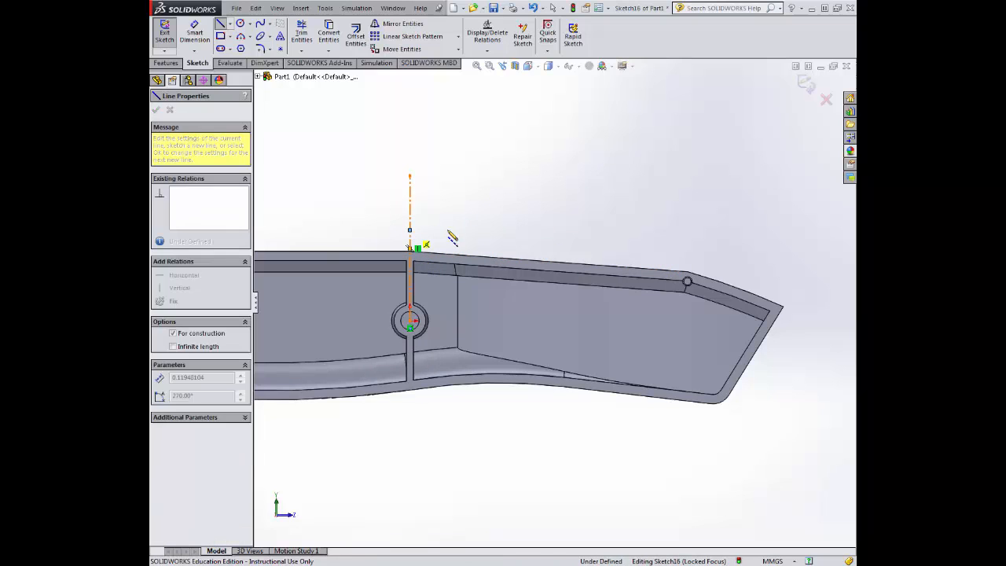
double_click(449, 231)
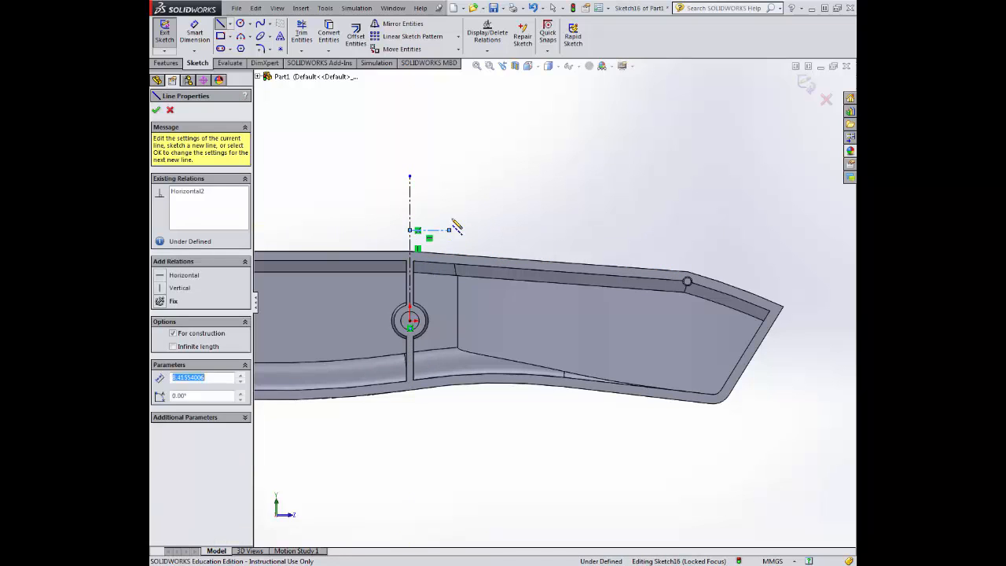
- Draw a second horizontal centerline about 52 mm long rightward from the vertical one, just above the first, and dimension the short centerline to 8.5 mm
click(409, 219)
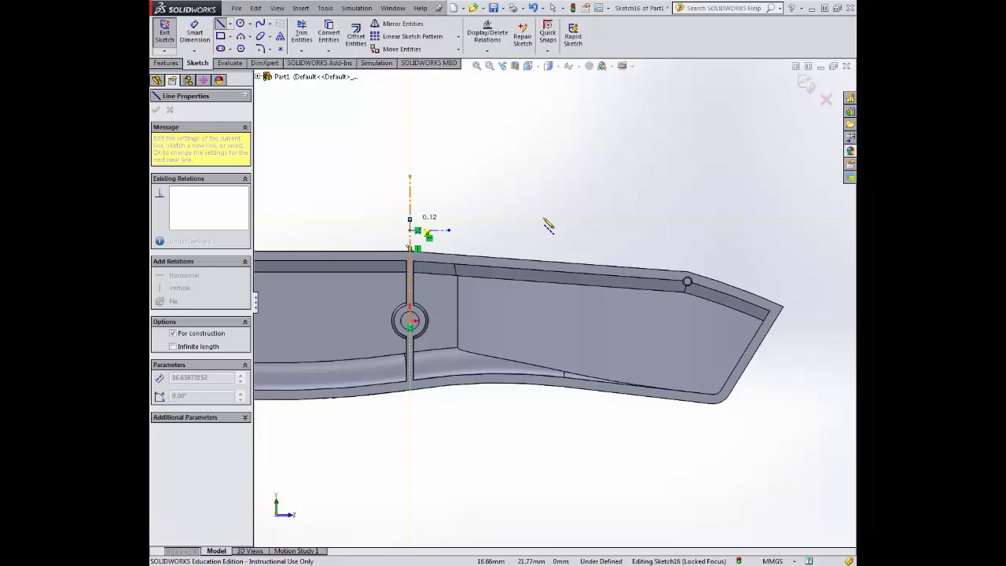
double_click(652, 219)
click(196, 35)
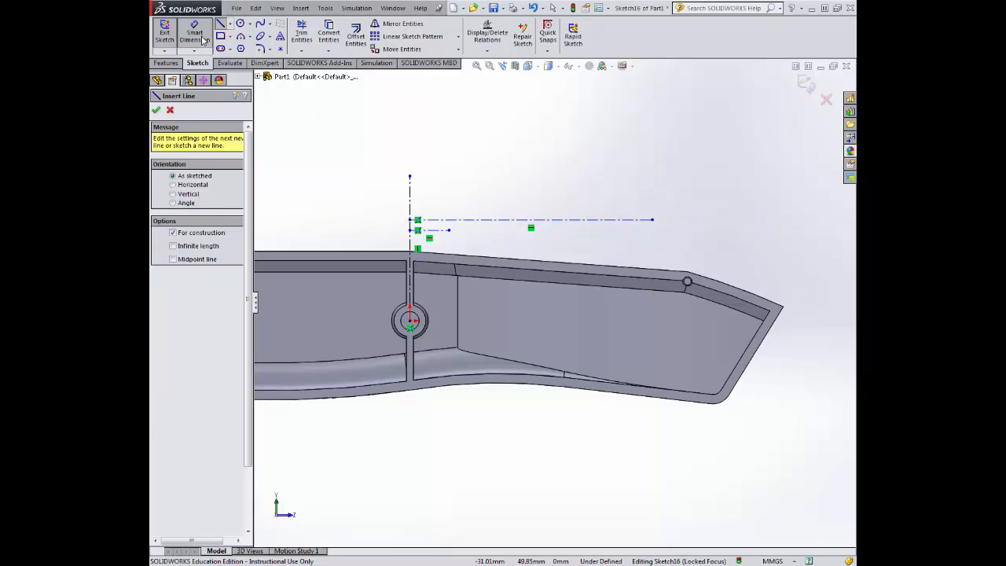
click(432, 230)
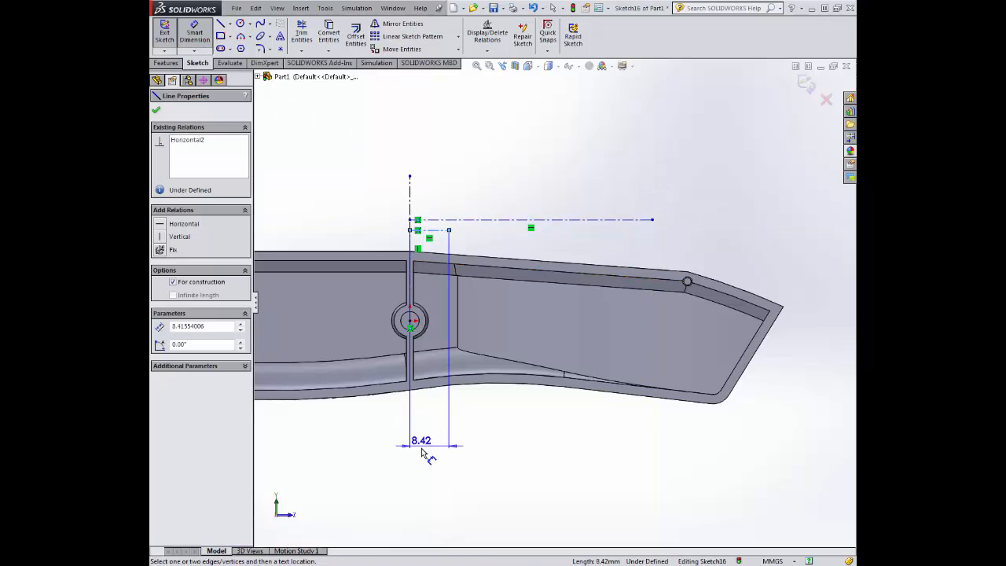
click(421, 448)
text(8.5)
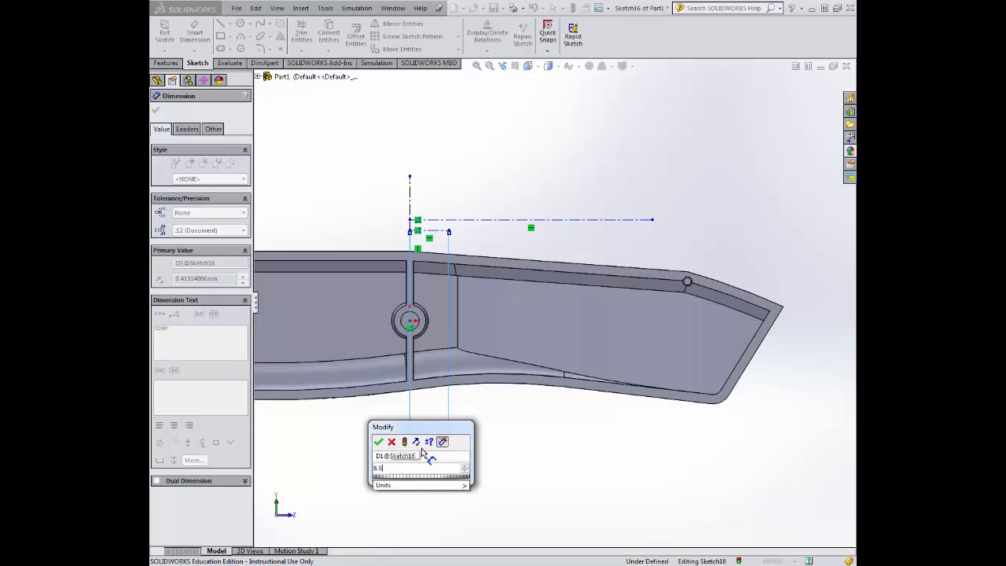
key(Return)
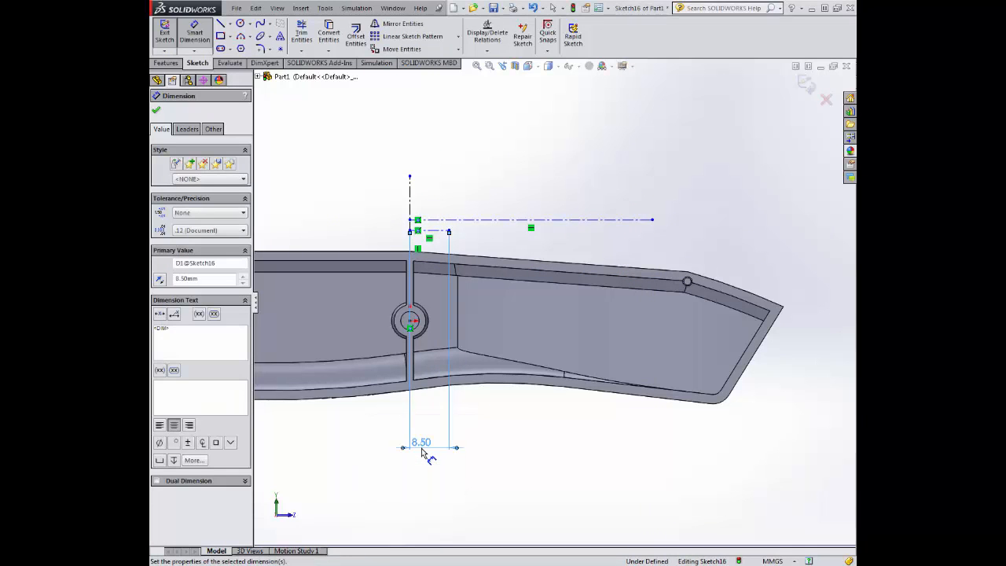
- Set the length of the longer horizontal centerline to 38 mm
click(532, 219)
click(532, 137)
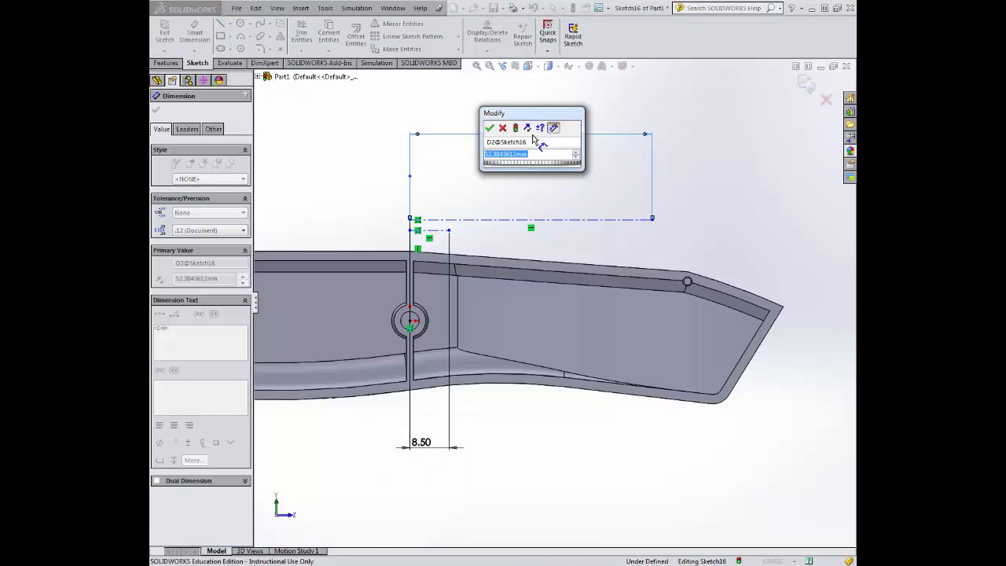
key(Return)
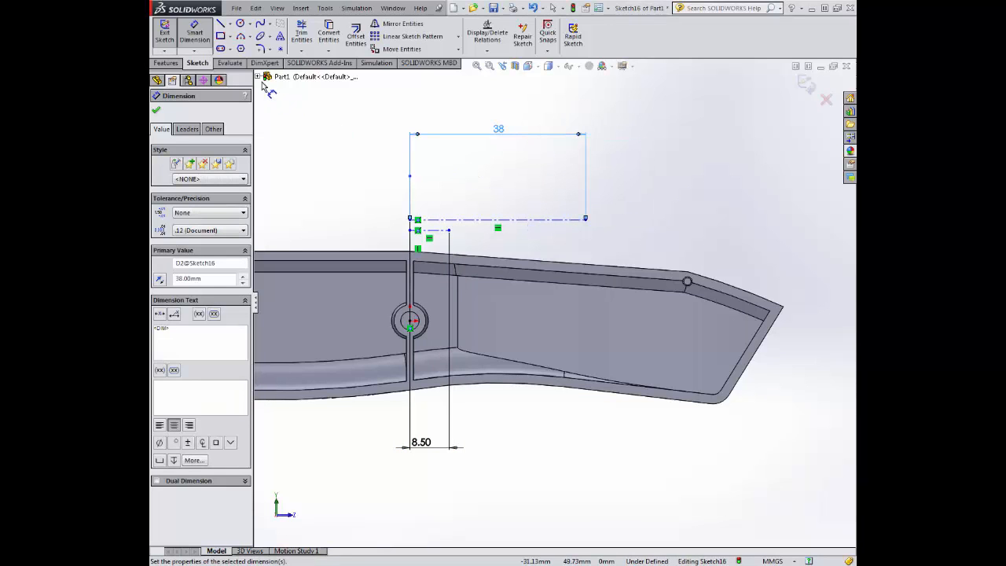
- Draw a vertical centerline downward from the outer end of the 38 mm centerline, across the upper rim into the handle
click(221, 36)
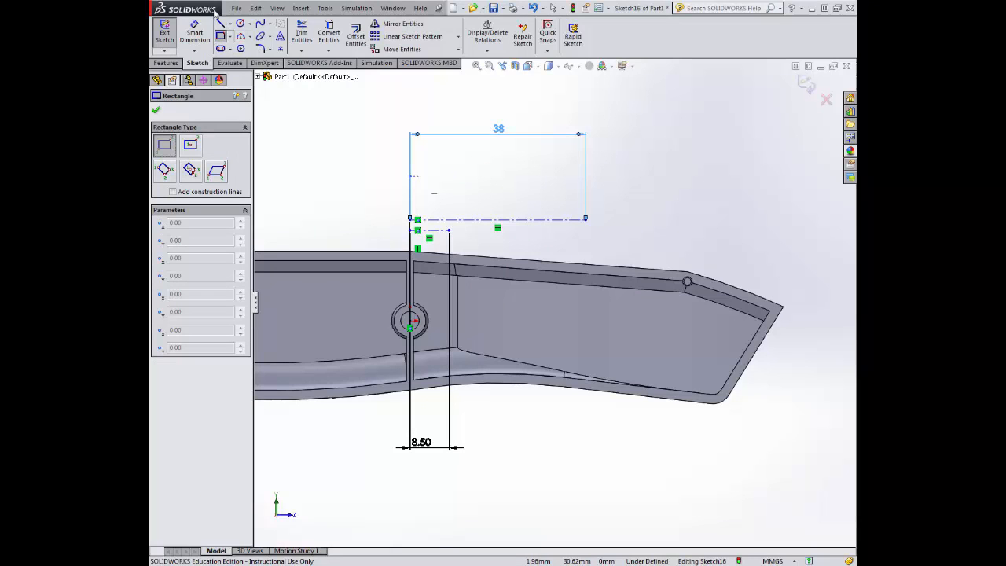
click(229, 24)
click(248, 43)
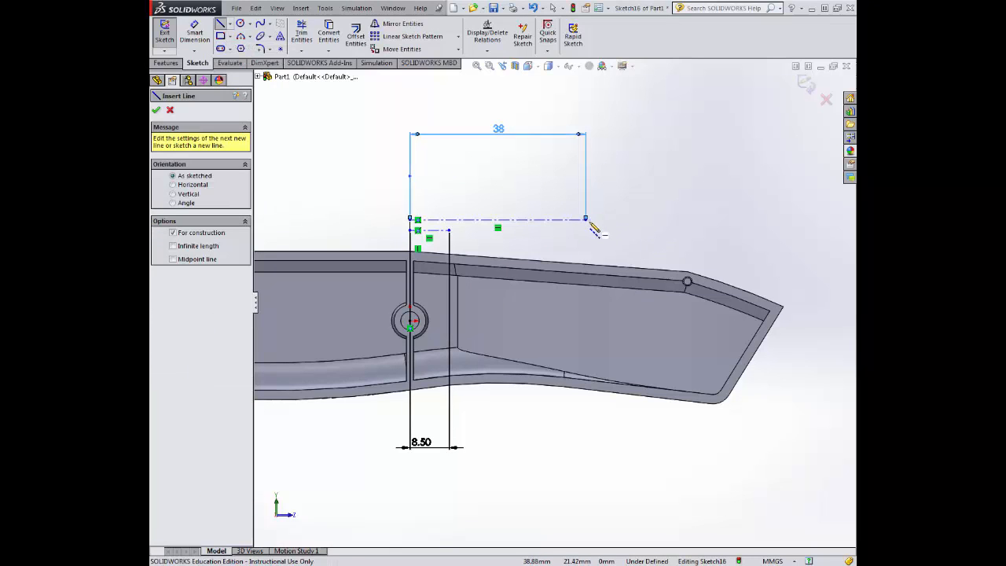
click(585, 220)
click(585, 338)
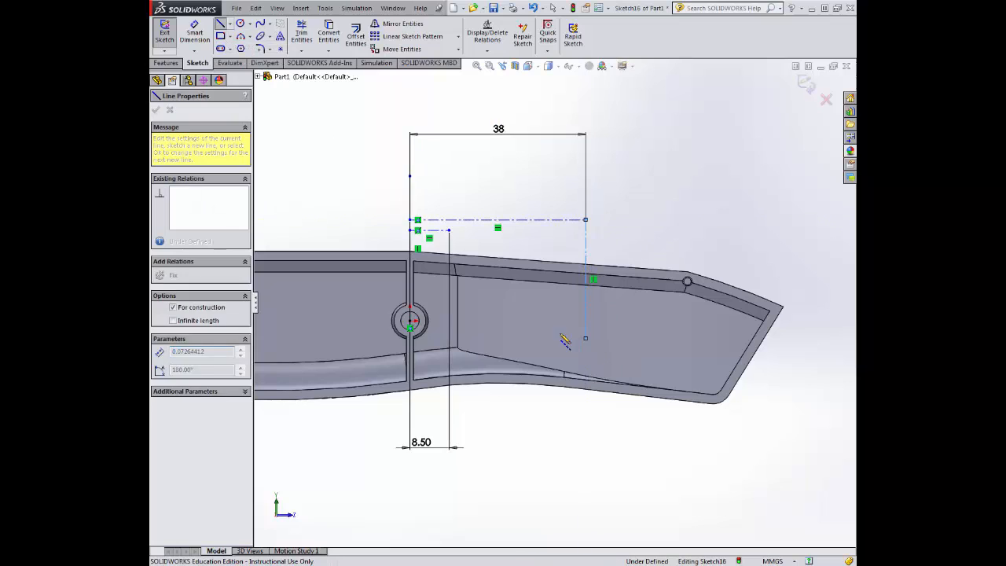
key(Escape)
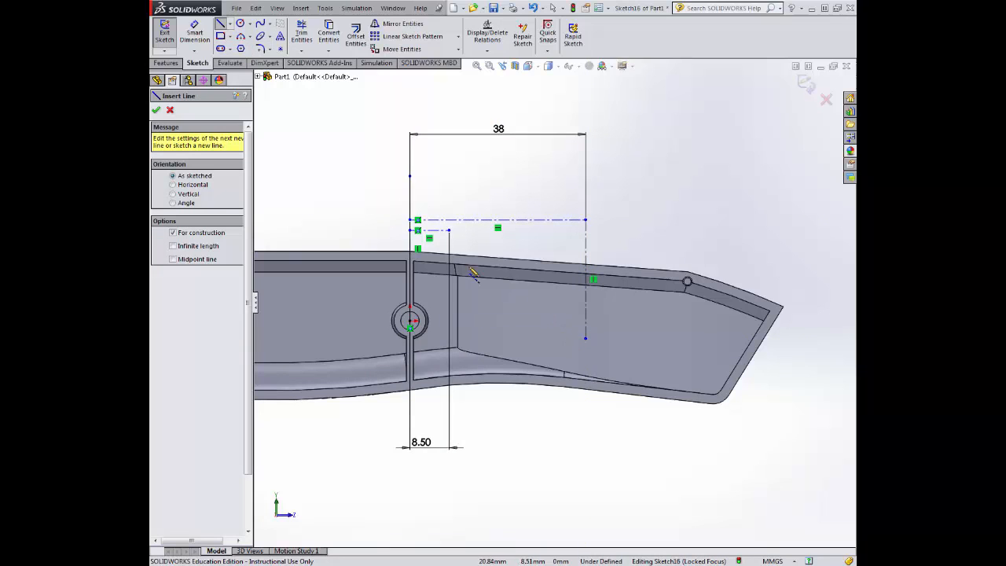
- Sketch a corner rectangle about 29.5 by 13.1 mm from the end of the 8.5 mm centerline to the outer vertical centerline, spanning the rim
click(221, 36)
click(449, 229)
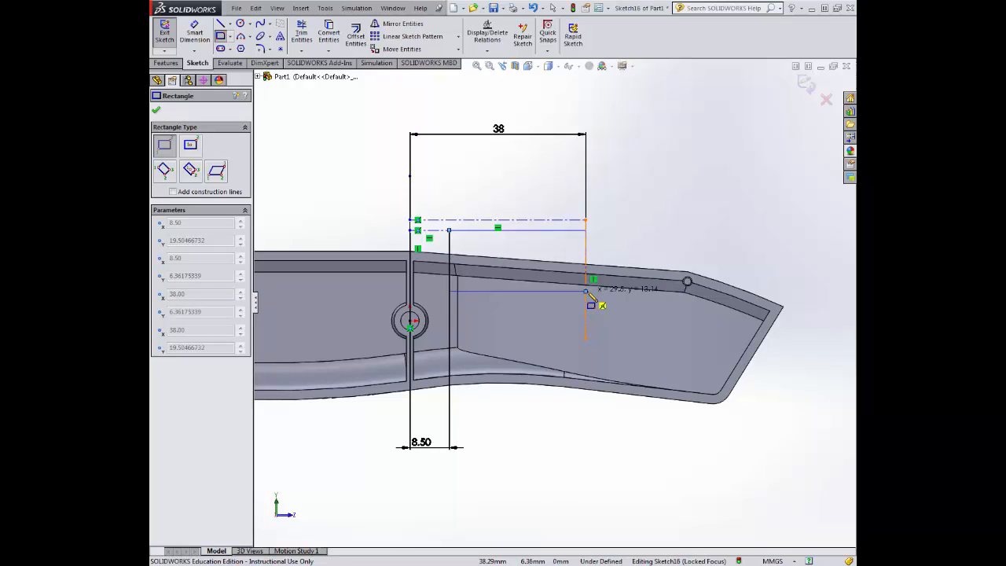
click(585, 292)
click(157, 112)
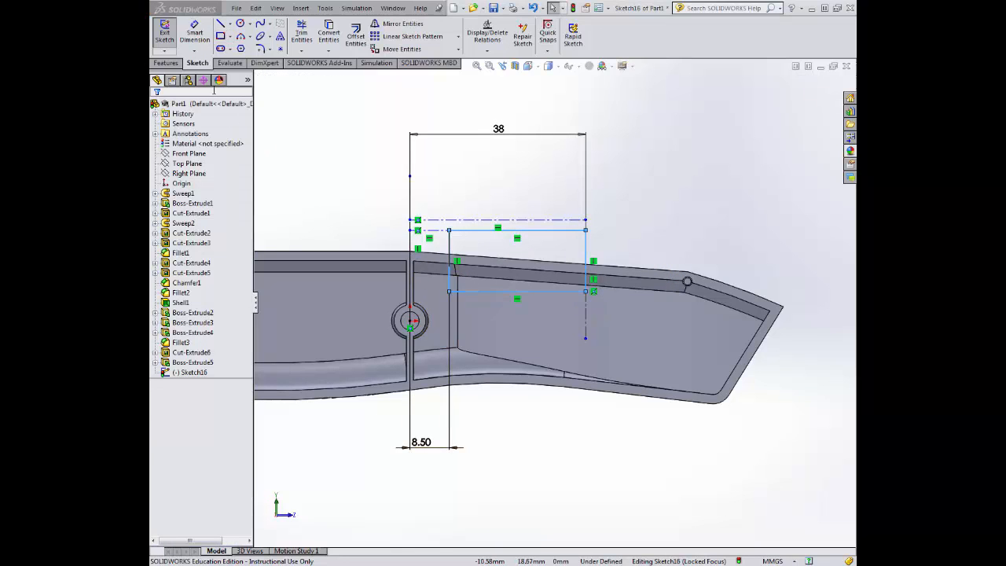
- Cut-extrude the rectangle as a blind cut 2 mm deep into the upper rim
click(165, 63)
click(315, 35)
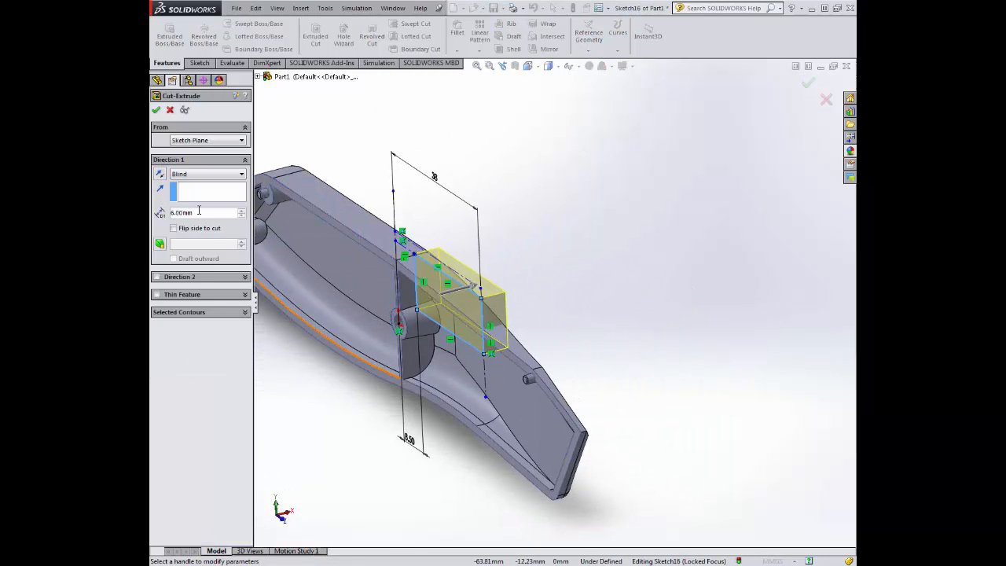
text(2)
key(Return)
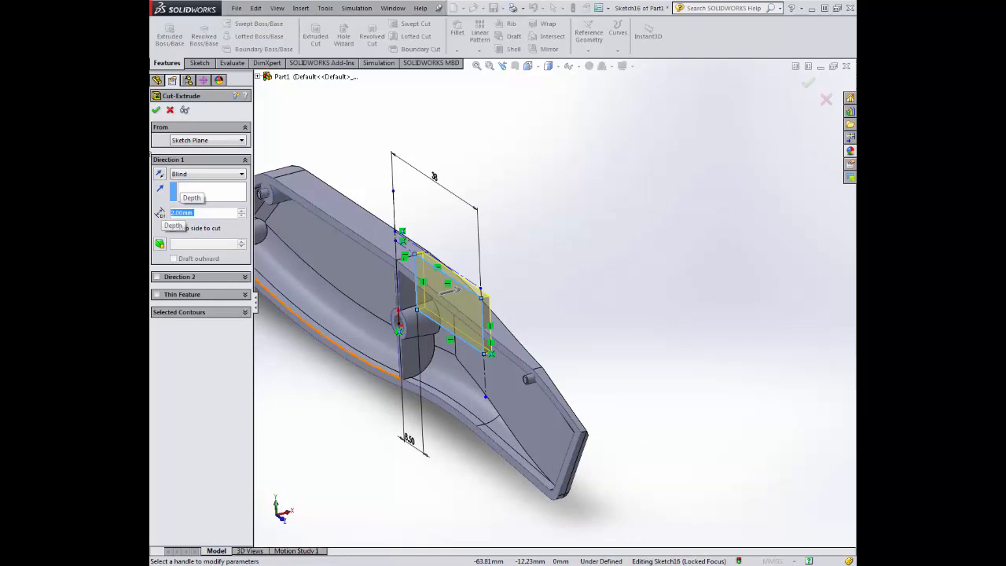
click(158, 110)
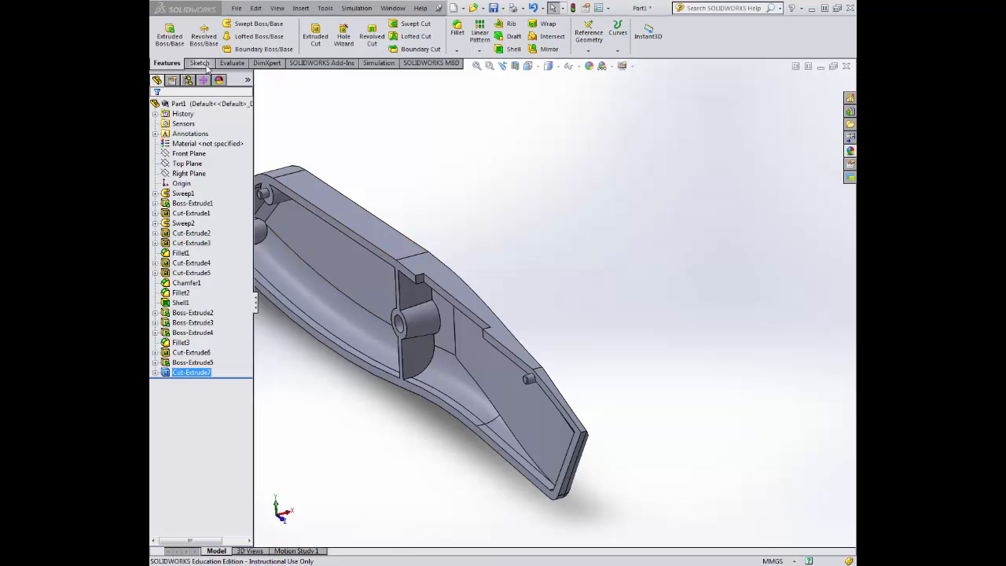
- Open a new sketch on the handle's flat rim face and orient the view normal to it
click(200, 63)
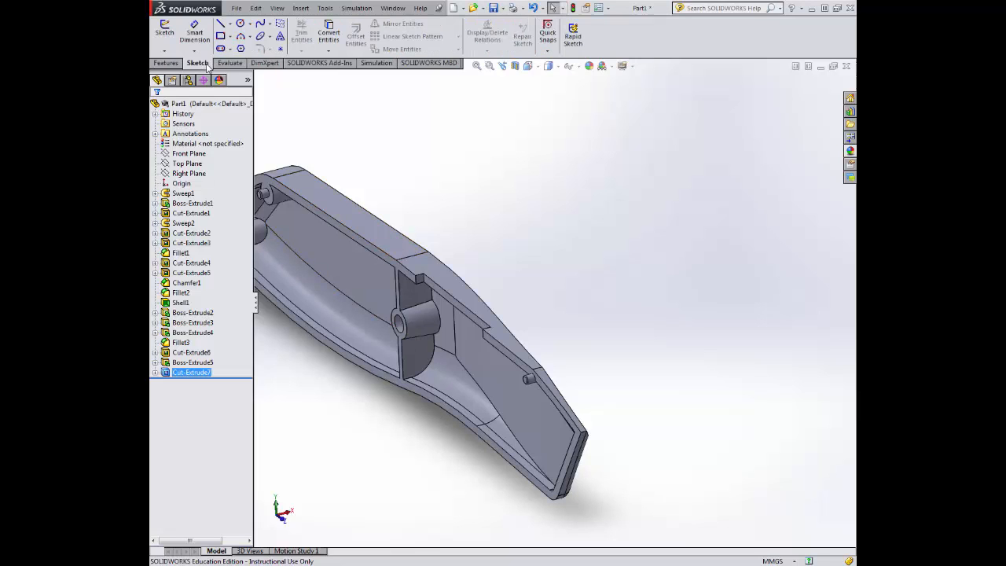
click(394, 262)
click(432, 226)
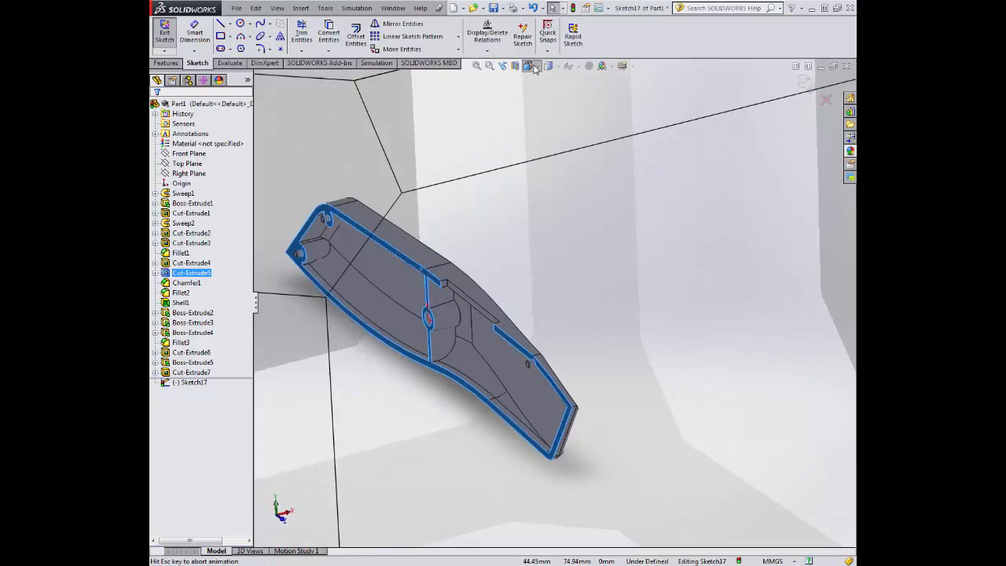
click(533, 68)
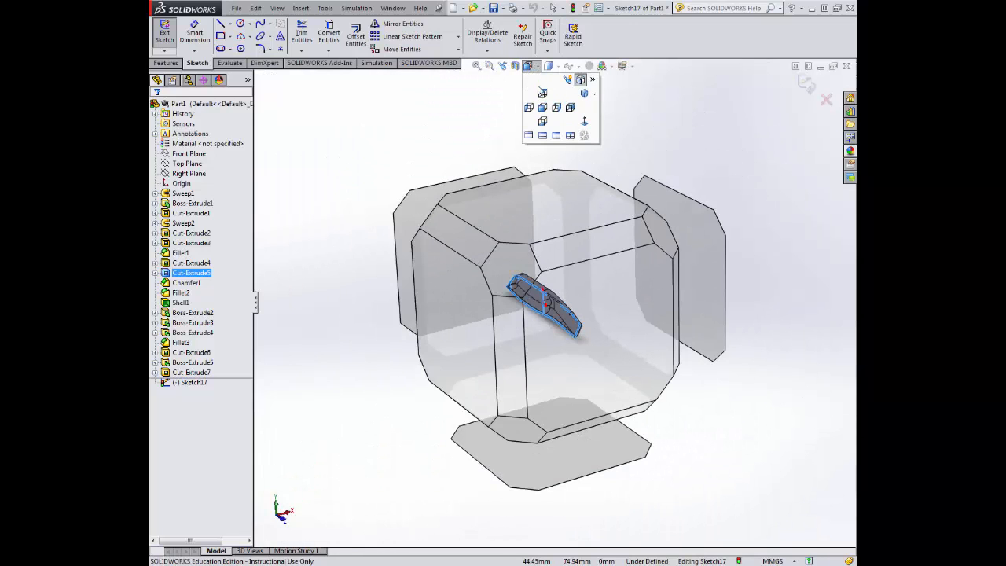
click(583, 122)
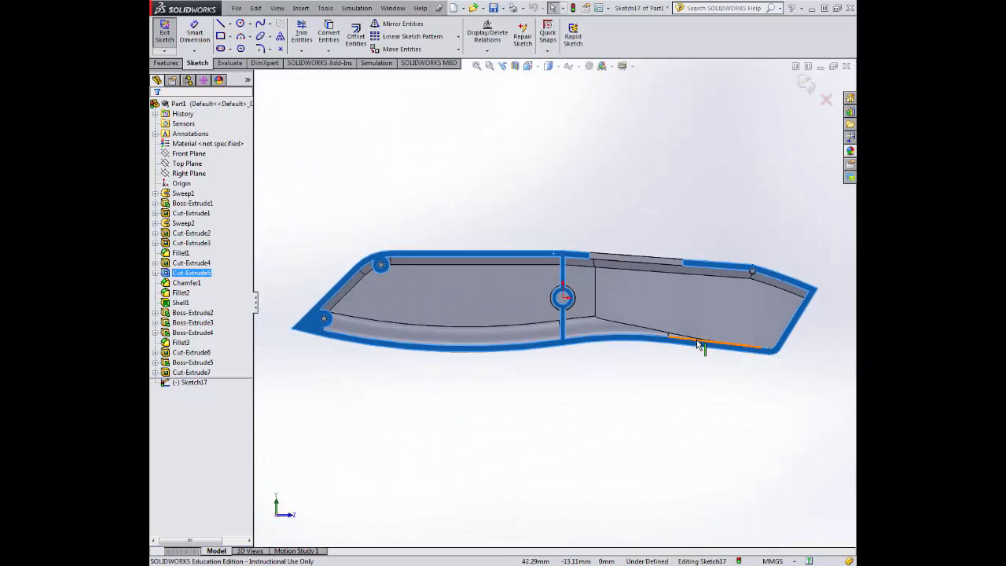
- Draw a vertical centerline about 25 mm long from the origin down past the lower rim
scroll(571, 306, down, 4)
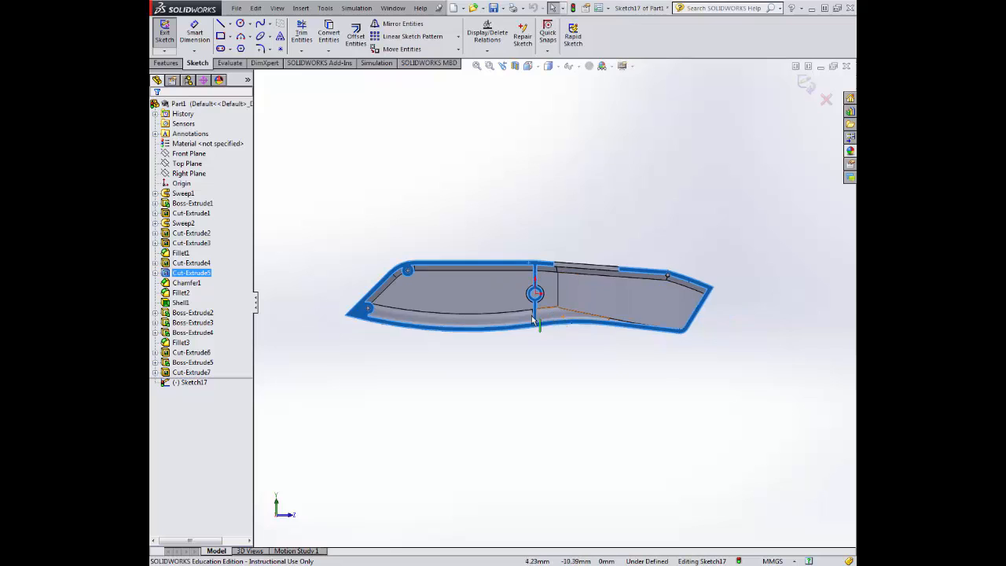
scroll(571, 307, down, 2)
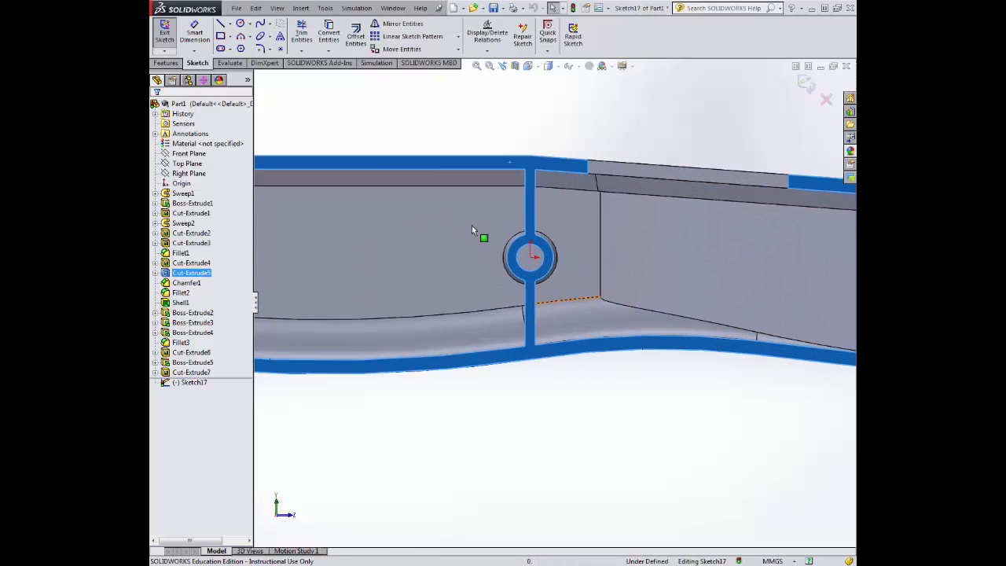
click(231, 24)
click(242, 42)
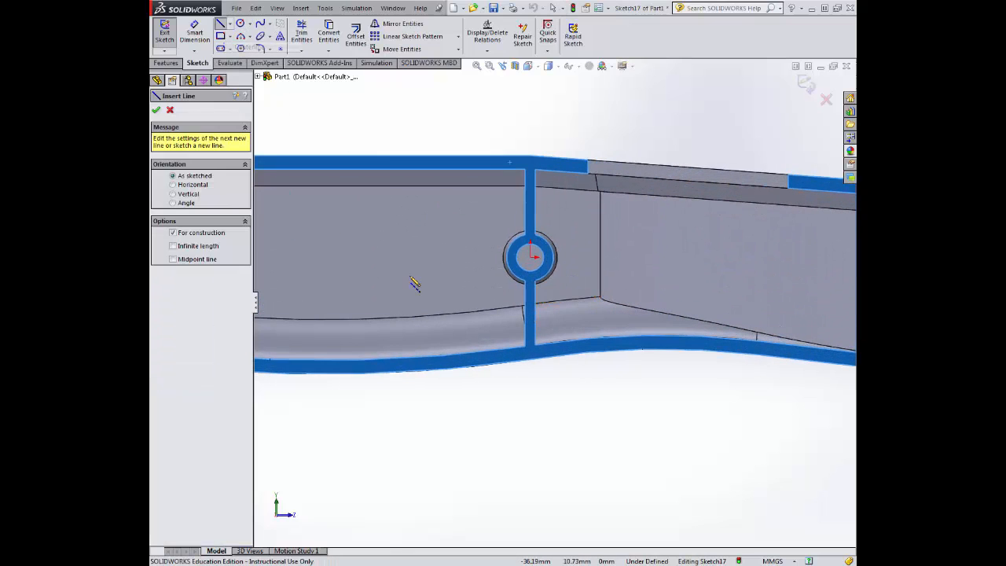
click(531, 256)
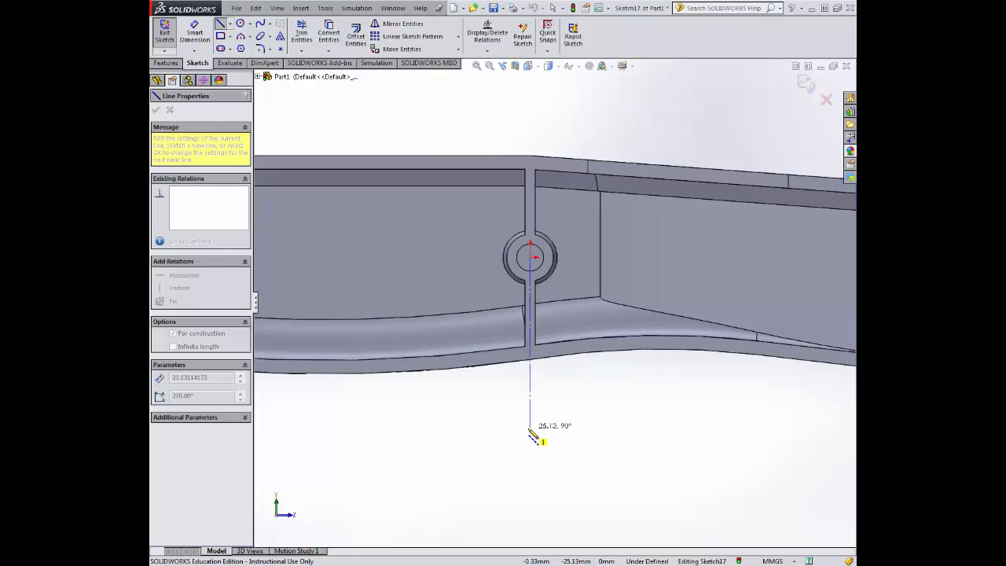
click(531, 428)
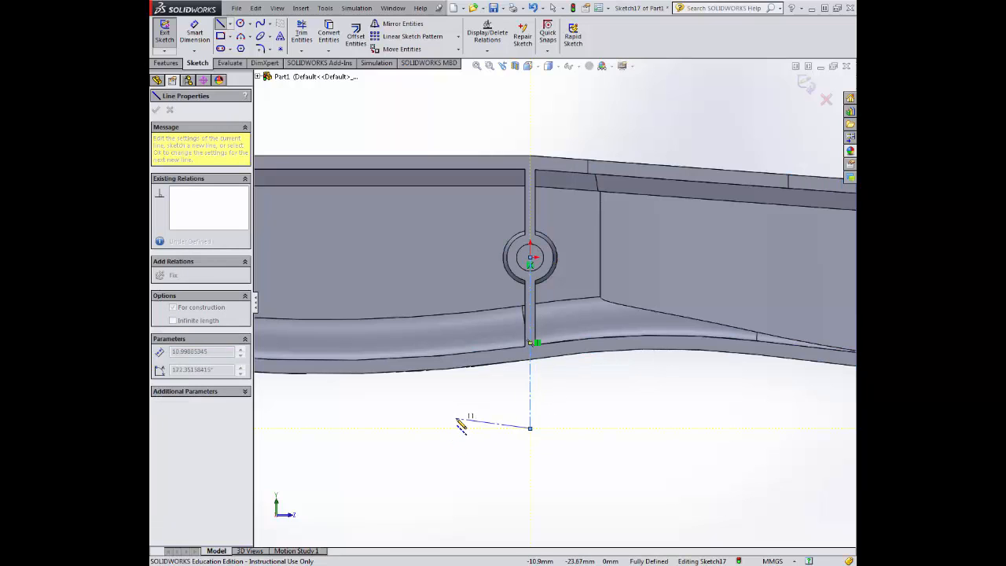
key(Escape)
- Dimension the vertical centerline below the origin to 7.35 mm
click(194, 31)
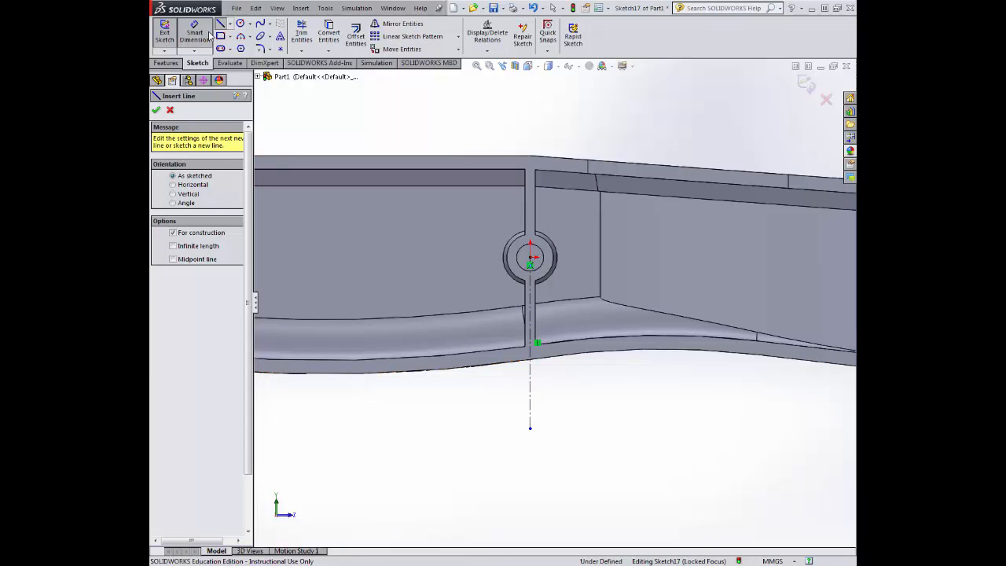
click(530, 377)
click(449, 382)
text(7.35)
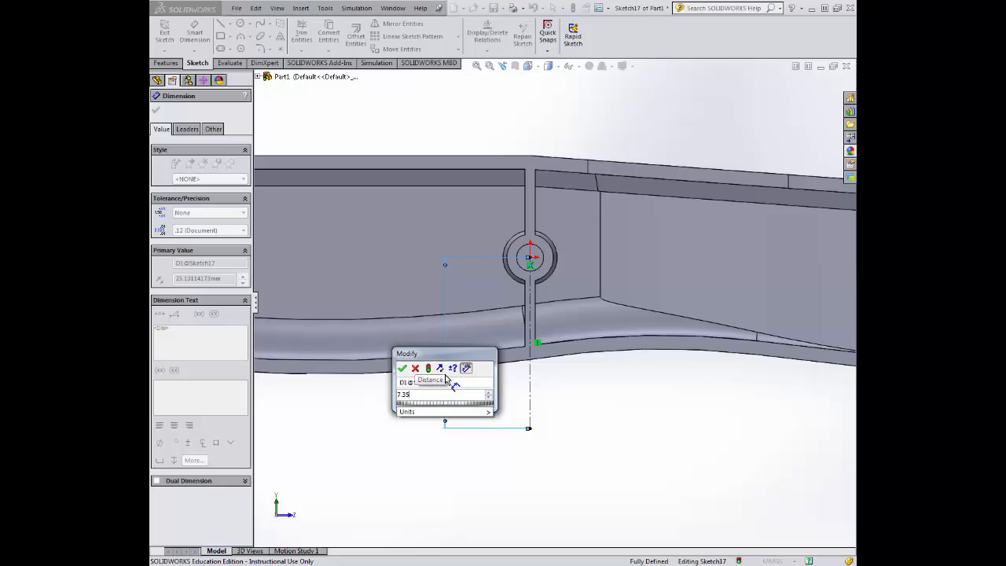
key(Return)
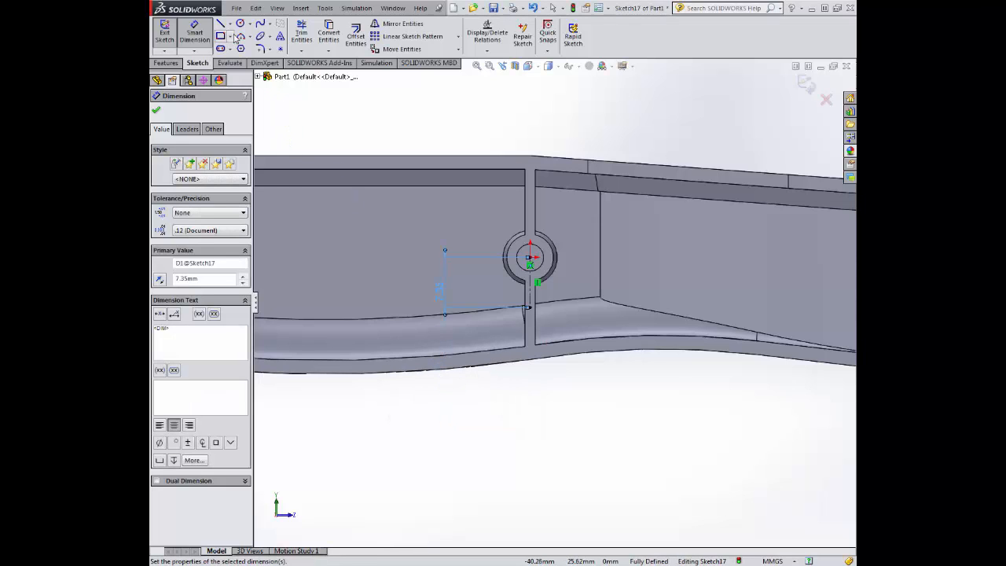
- Draw a sloping solid line about 79 mm long from the centerline's lower end, down and rightward past the handle's lower right corner
click(222, 24)
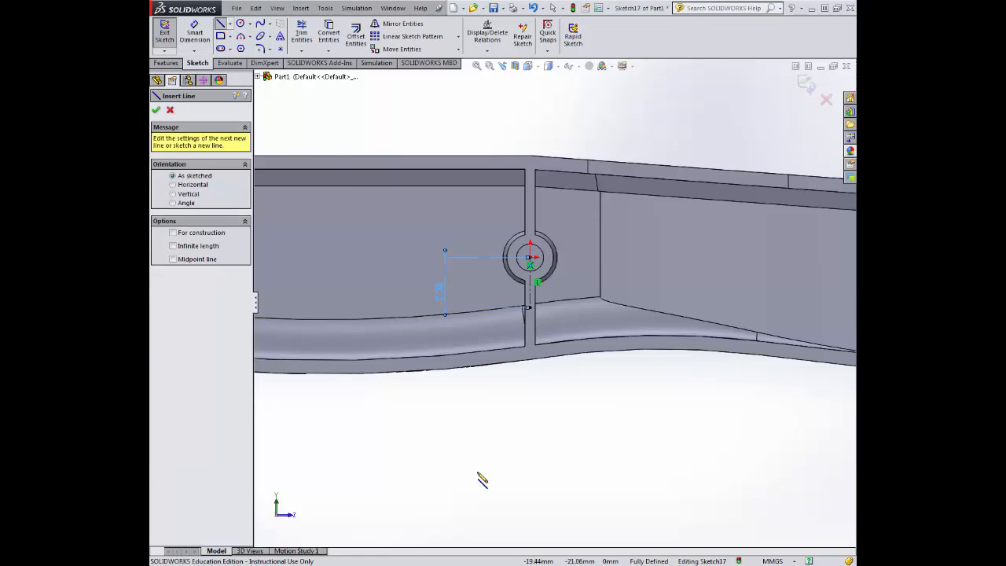
click(527, 307)
scroll(605, 464, down, 3)
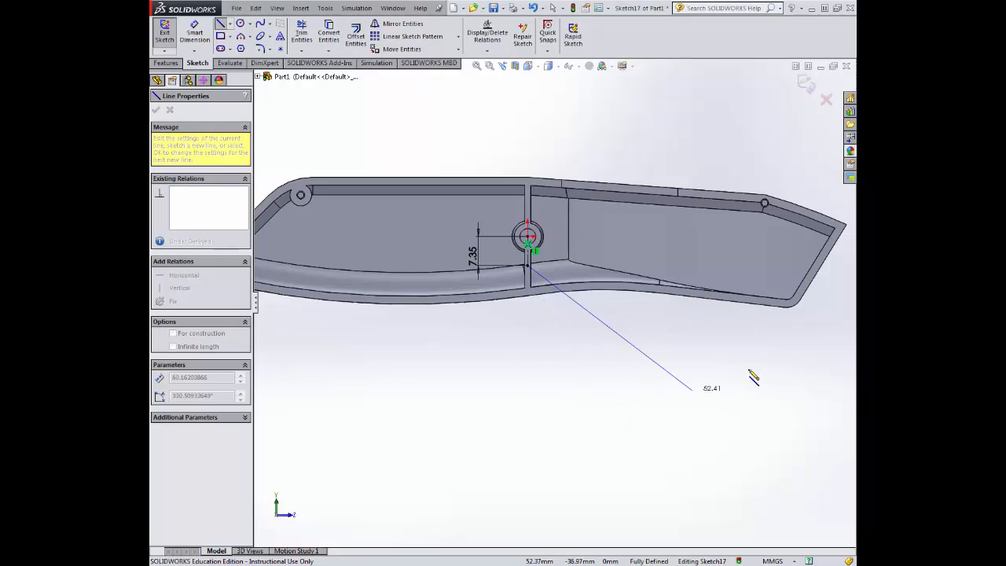
click(837, 305)
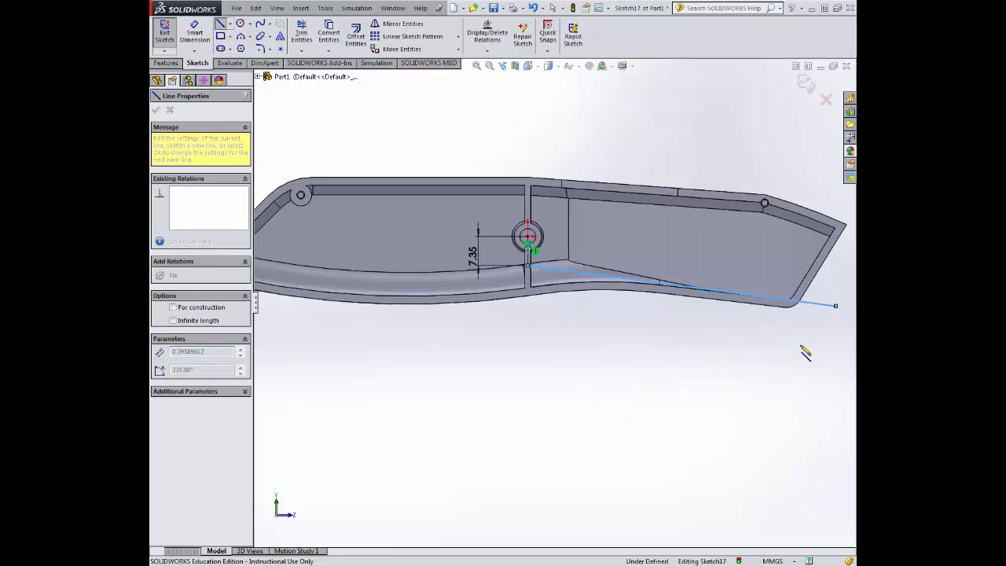
key(Escape)
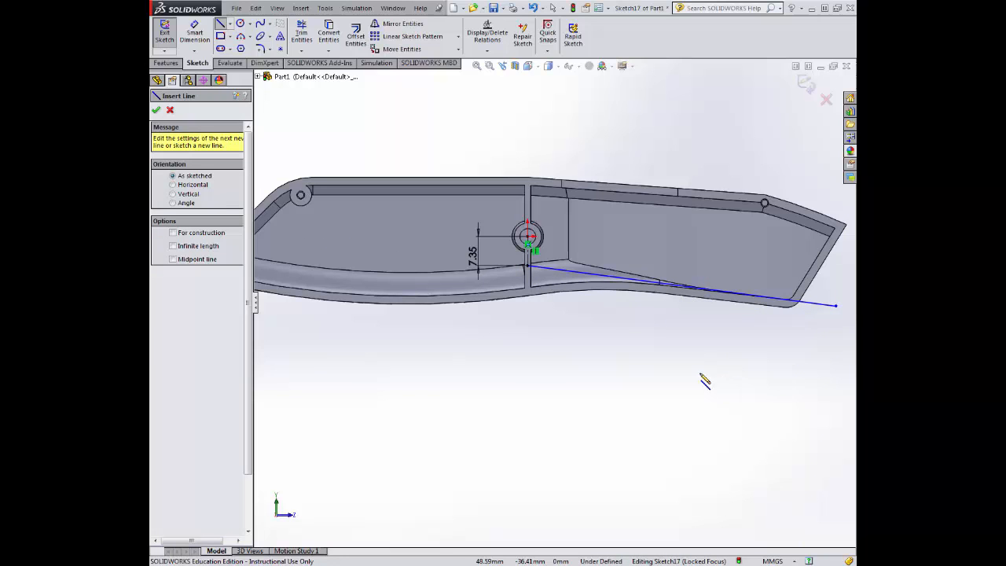
- Dimension the angle between the vertical centerline and the sloping line below the boss to 82°
click(195, 34)
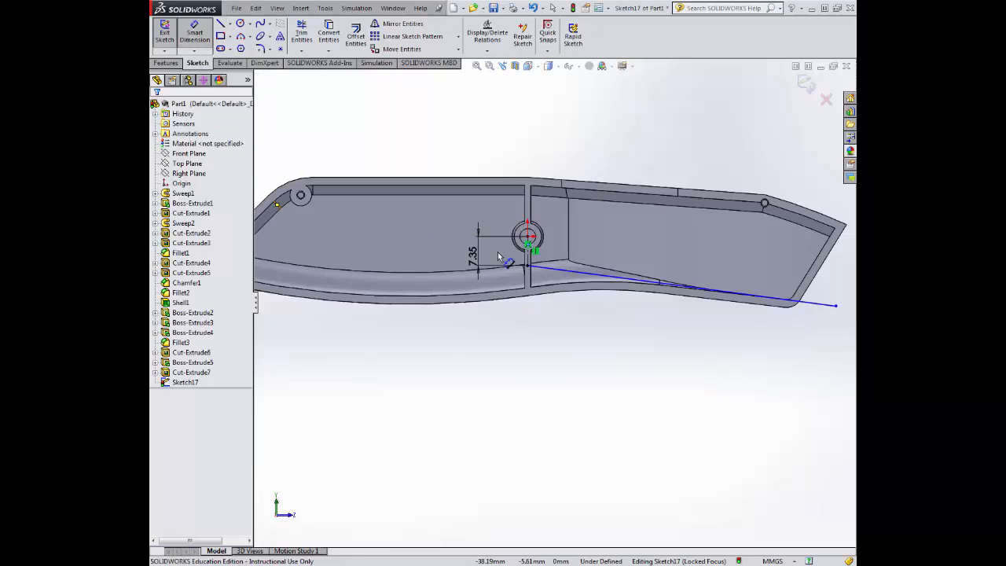
scroll(489, 284, down, 3)
click(496, 268)
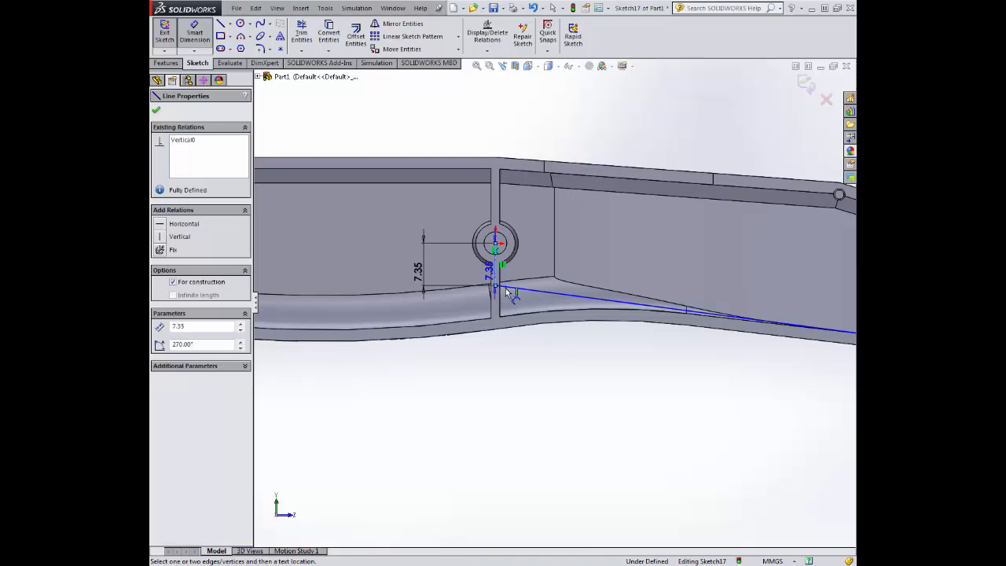
click(514, 288)
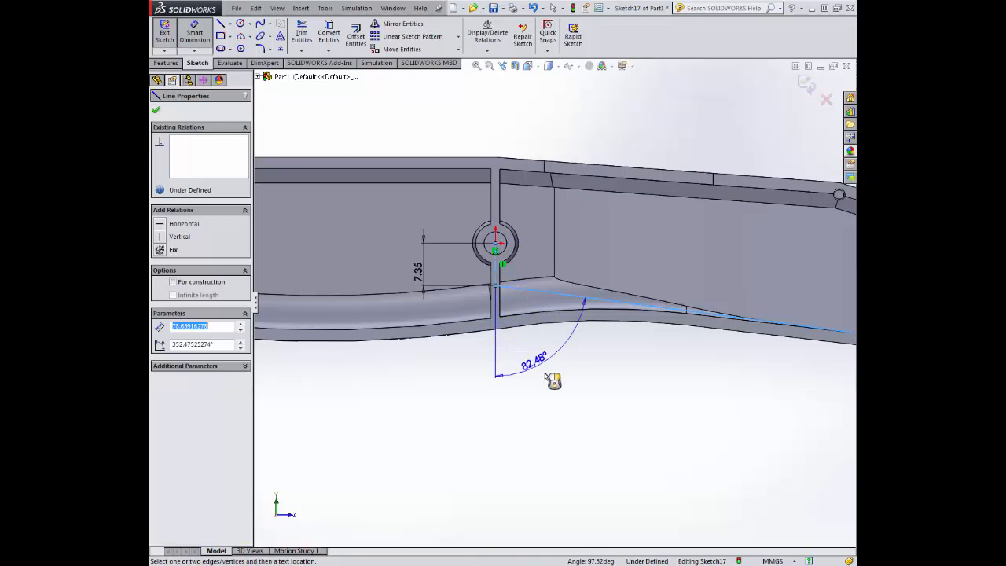
click(557, 394)
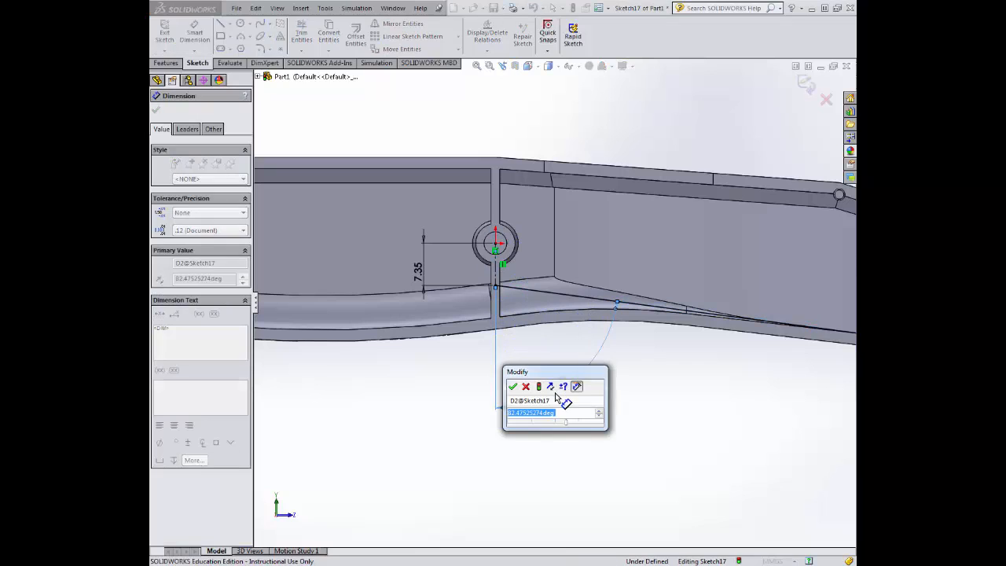
text(82)
click(513, 386)
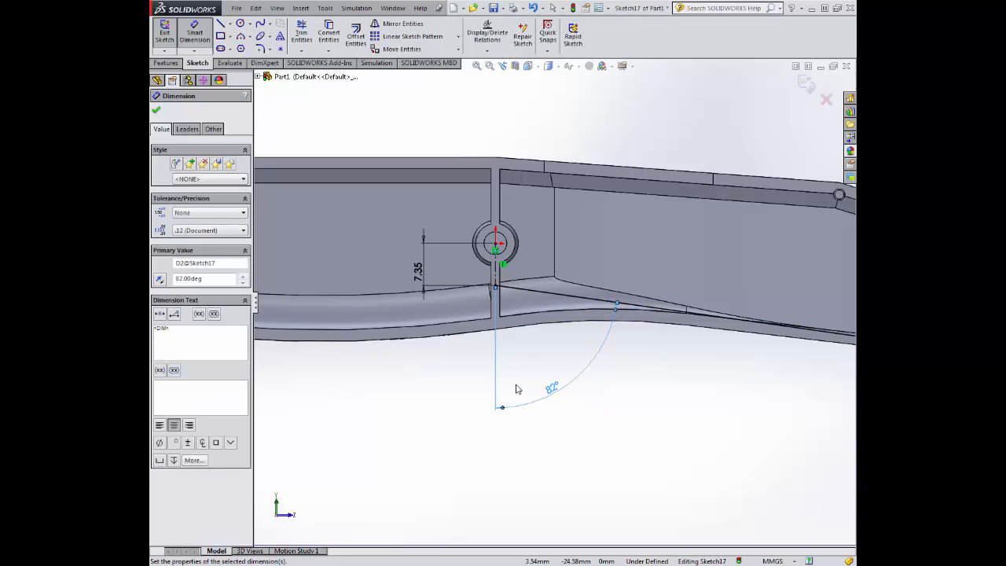
- Draw a short line about 1.5 mm long upward from the sloping line's upper end, perpendicular to the sloping line
scroll(684, 404, up, 5)
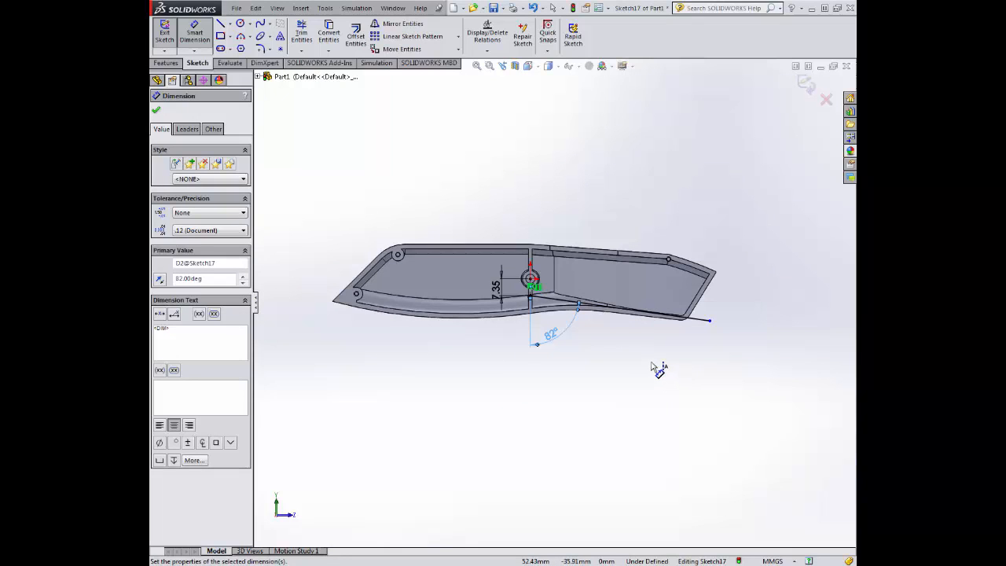
click(221, 25)
scroll(542, 291, down, 8)
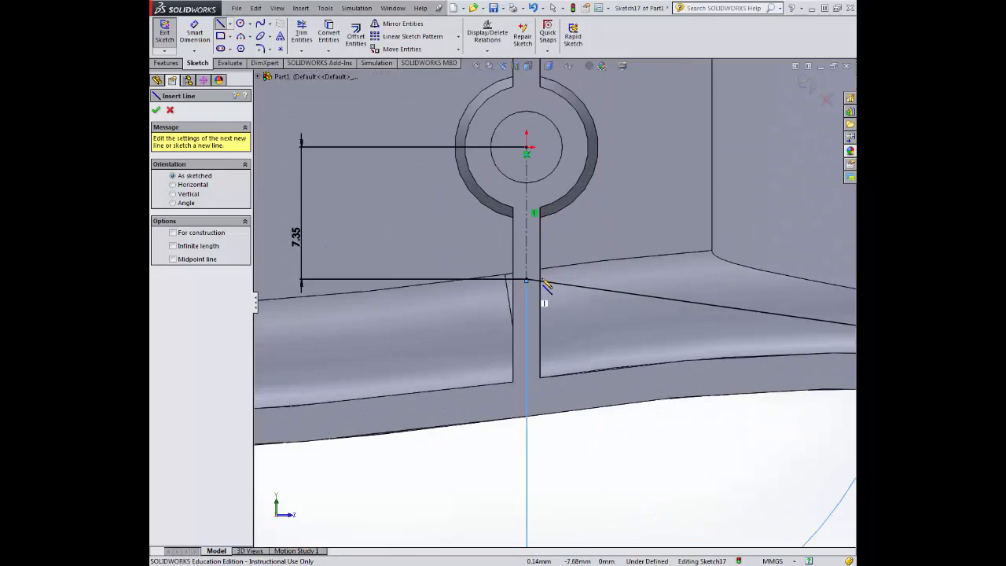
scroll(543, 284, down, 3)
click(517, 279)
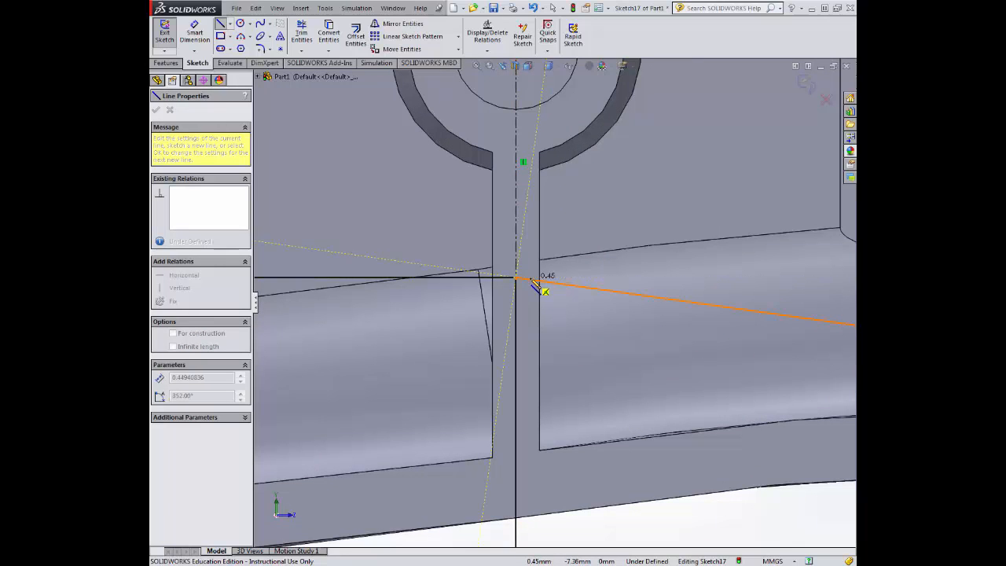
click(521, 232)
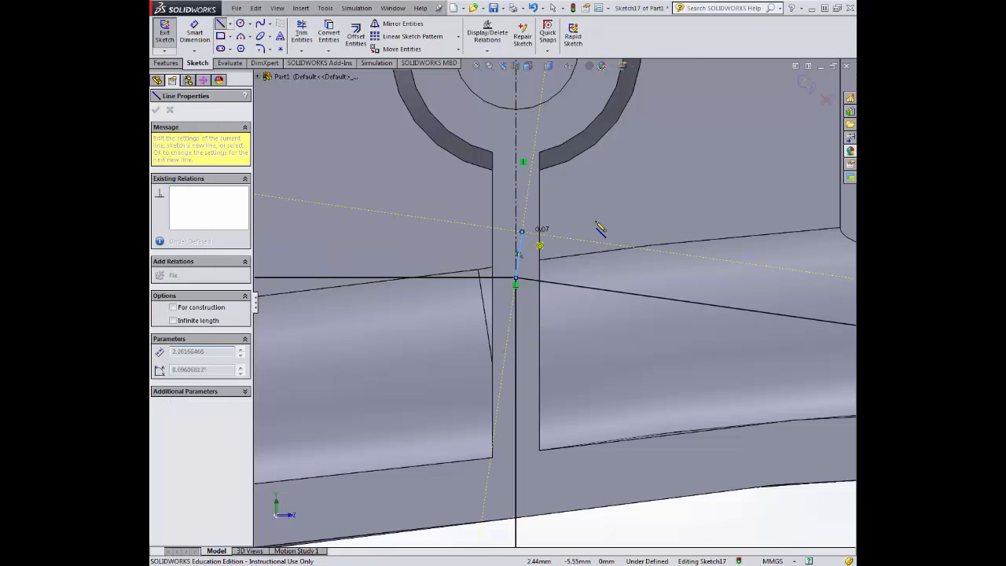
key(Escape)
- Dimension the short perpendicular line's length to 1 mm
key(d)
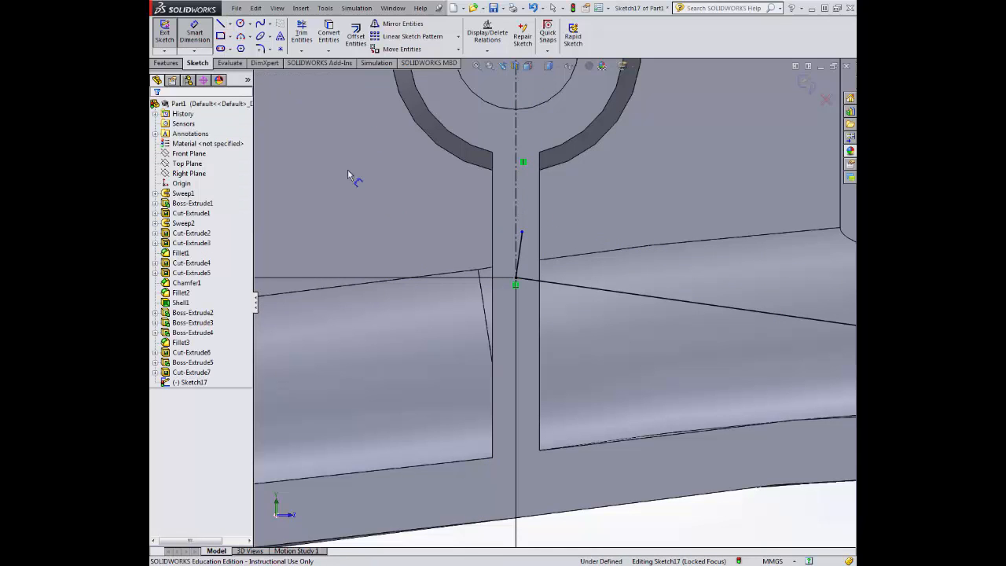
click(518, 256)
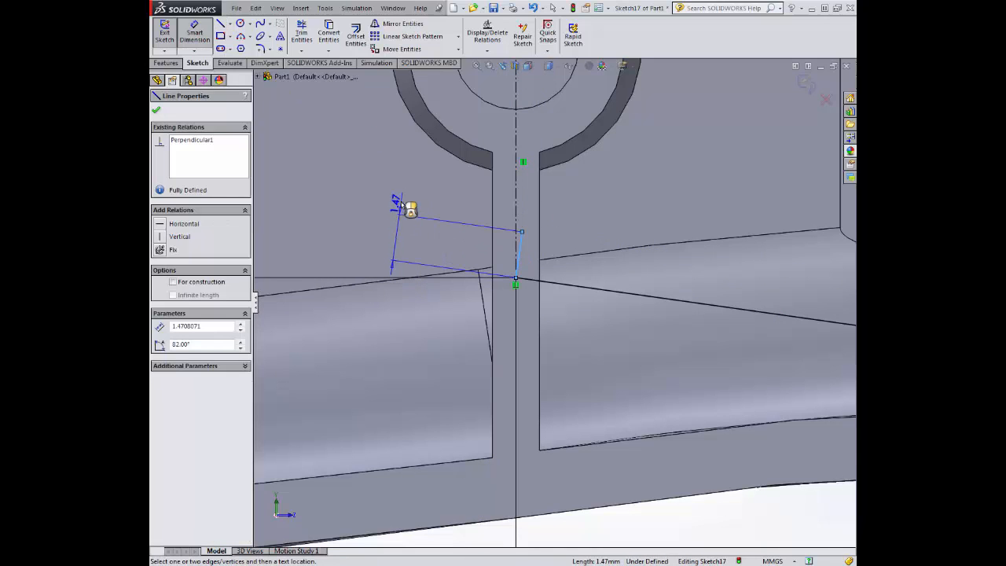
click(395, 202)
text(1)
key(Return)
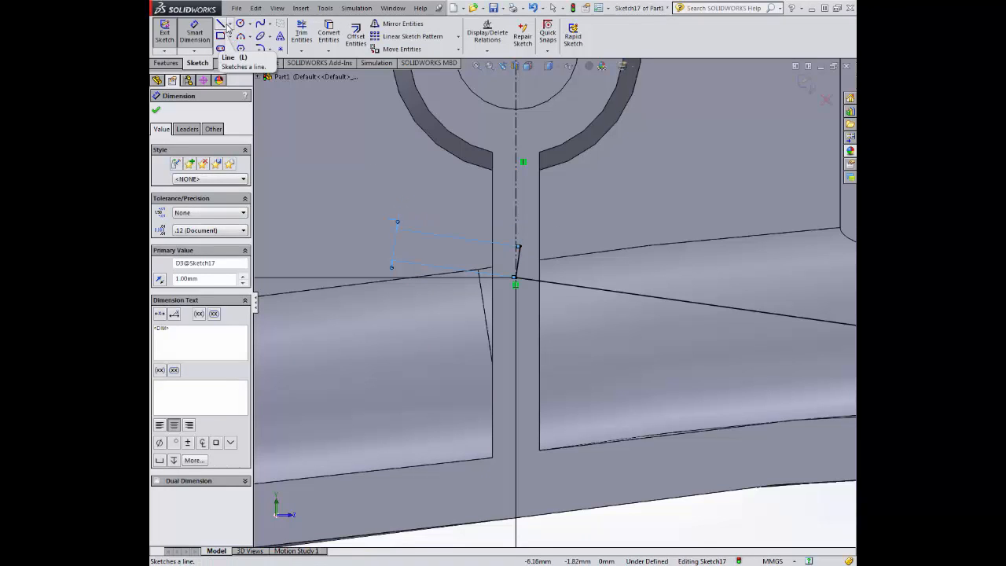
scroll(350, 209, up, 3)
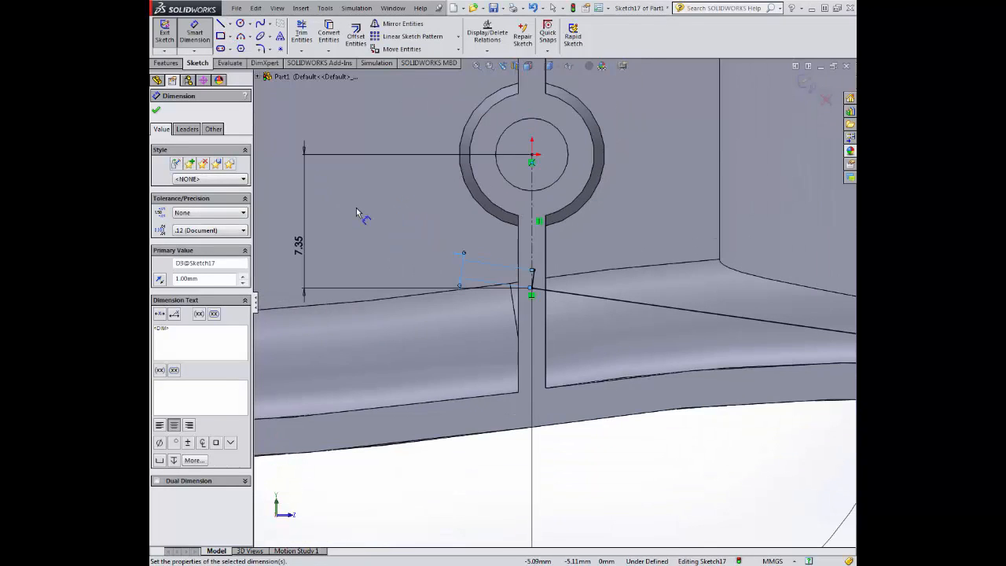
click(156, 112)
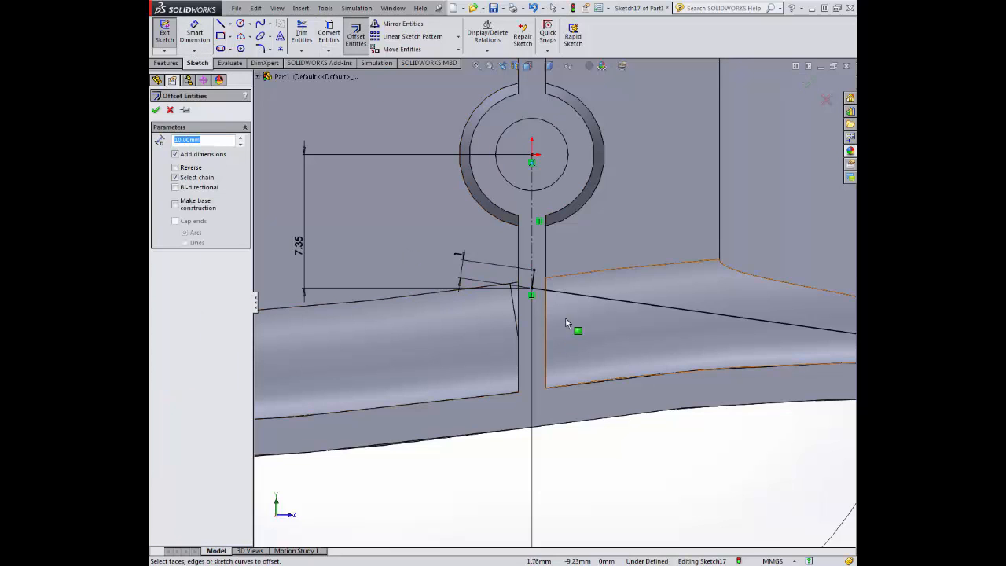
- Offset only the sloping line by 1 mm upward, with chain selection off and the direction reversed
click(588, 298)
click(176, 177)
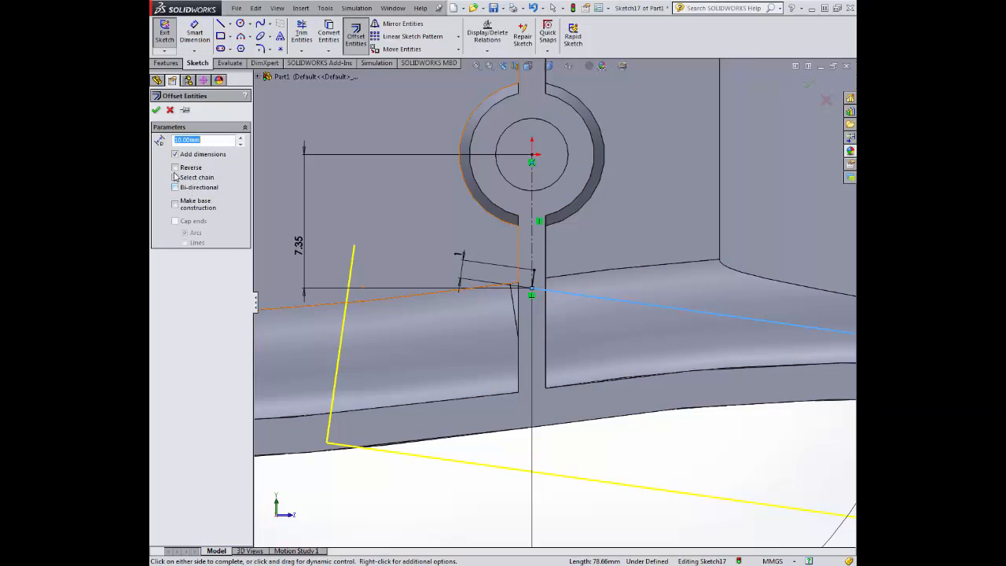
click(177, 179)
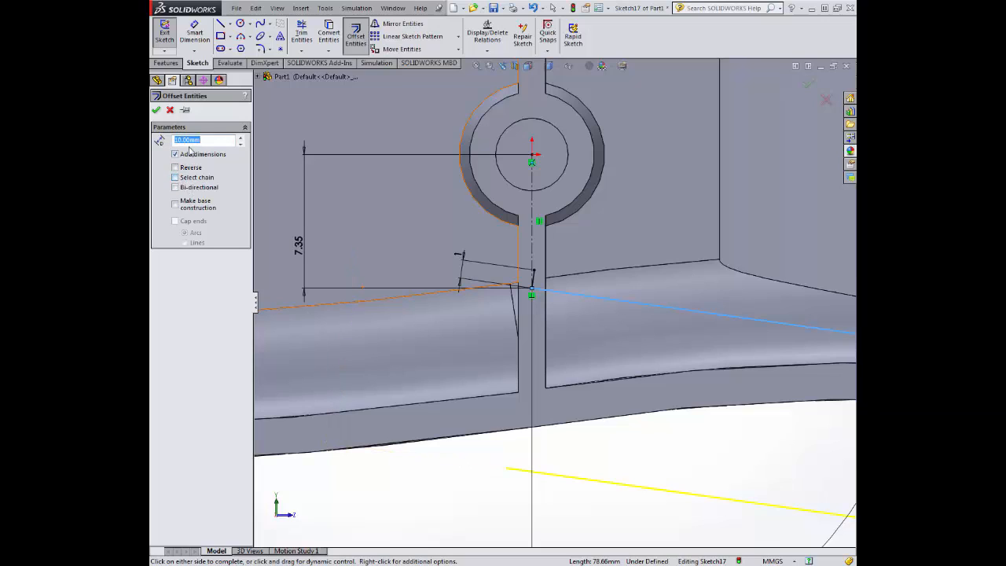
text(1)
key(Return)
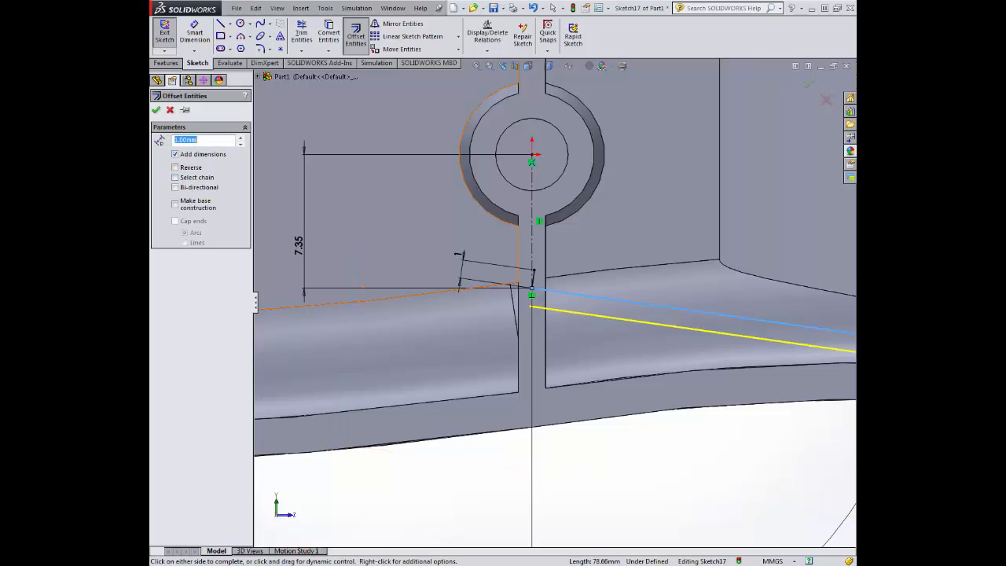
click(179, 169)
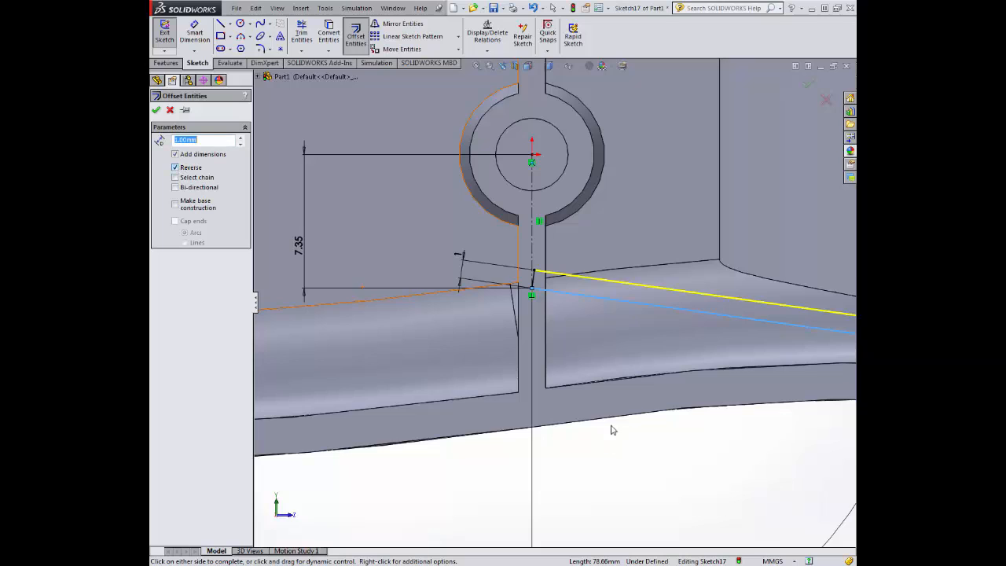
scroll(613, 429, up, 8)
scroll(764, 350, down, 1)
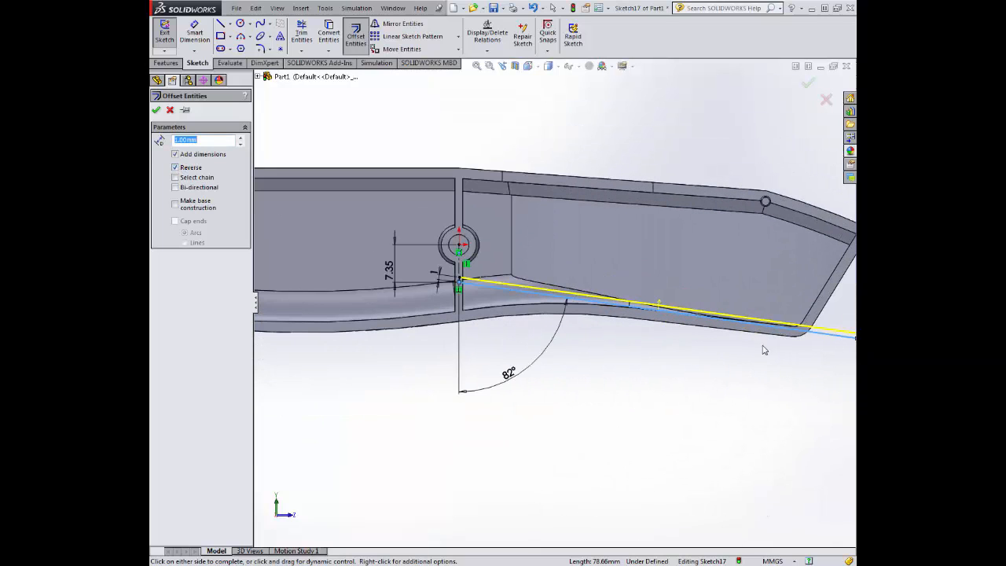
click(156, 110)
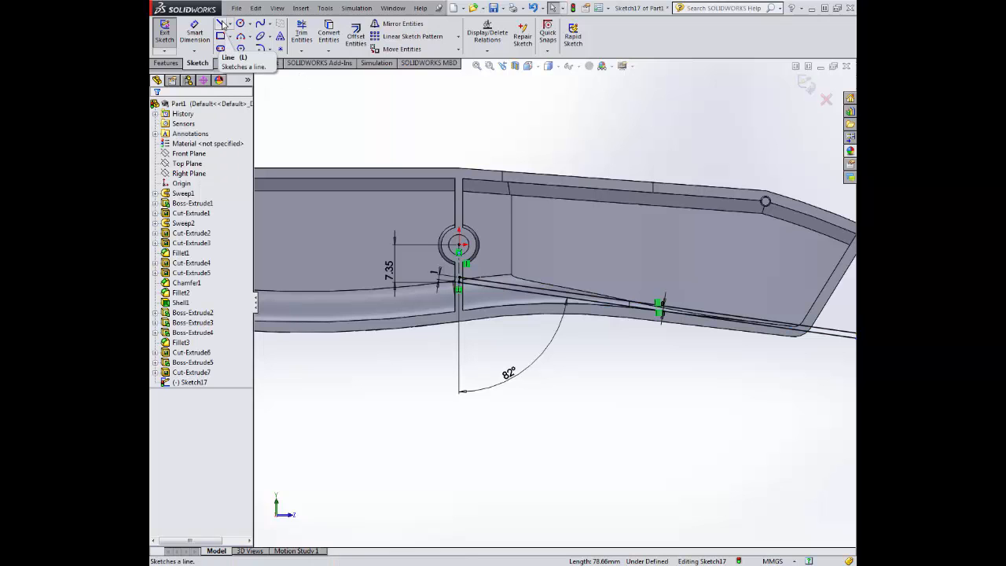
- Draw a short slanted line joining the two parallel sloping lines within the rim at the handle's rounded lower right corner
click(221, 24)
scroll(813, 353, up, 3)
scroll(554, 306, down, 10)
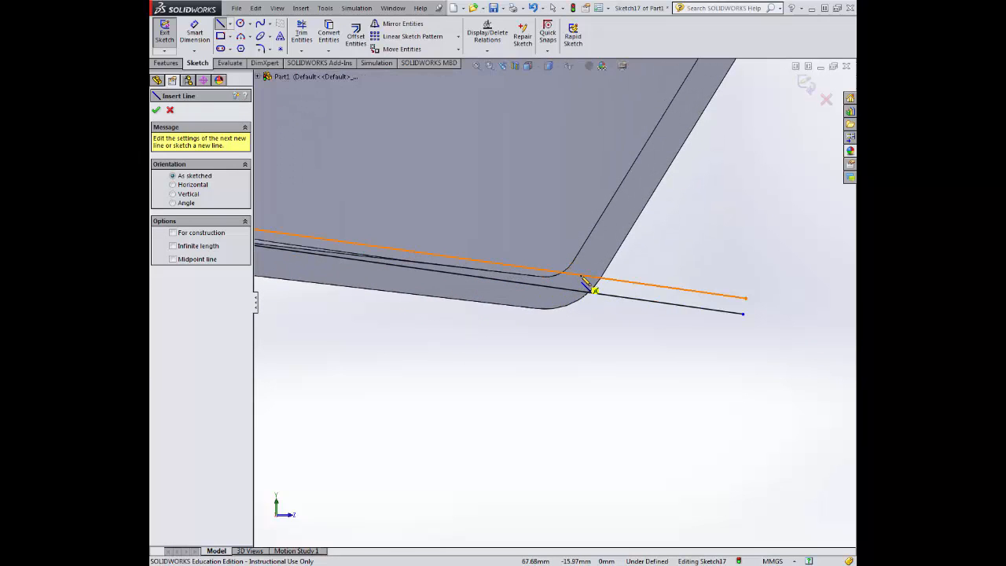
click(588, 286)
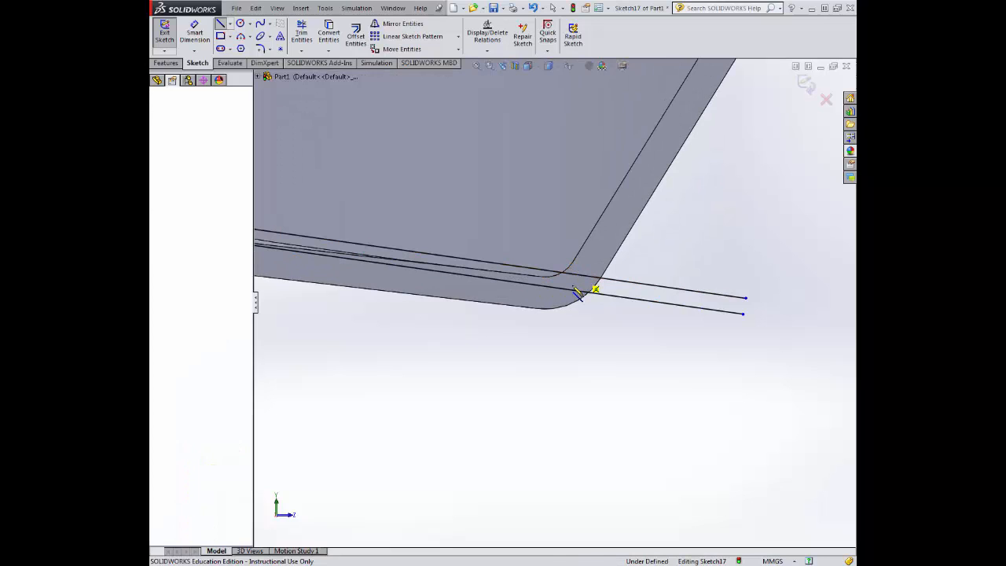
click(566, 296)
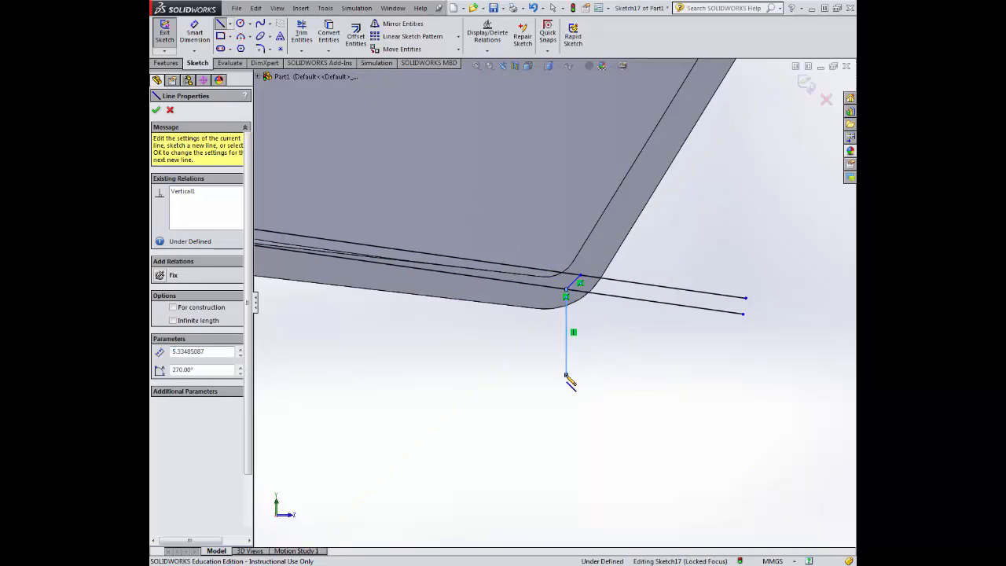
key(Escape)
- Trim the ends of both sloping lines that extend beyond the short slanted line at the lower right corner
click(302, 33)
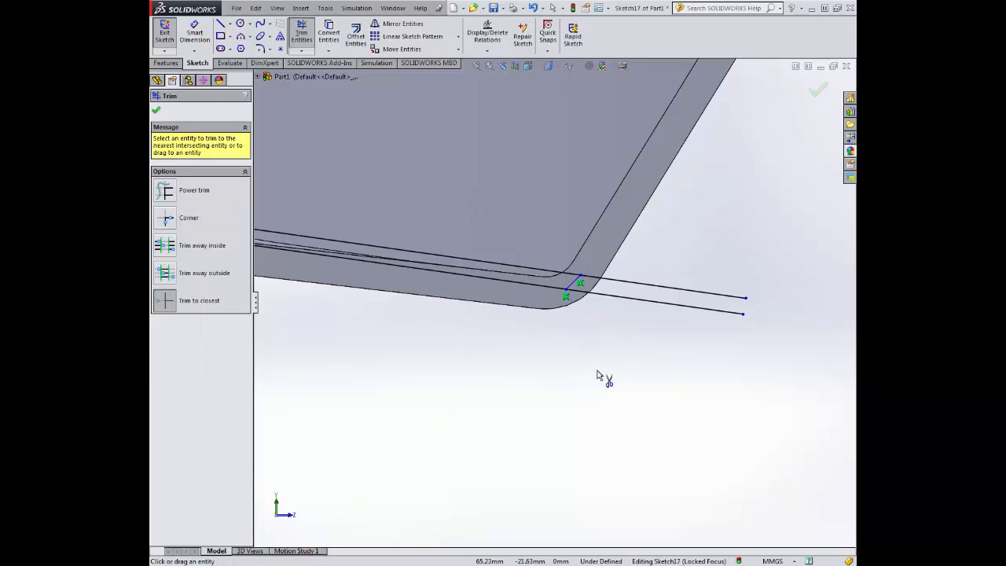
click(684, 308)
click(683, 295)
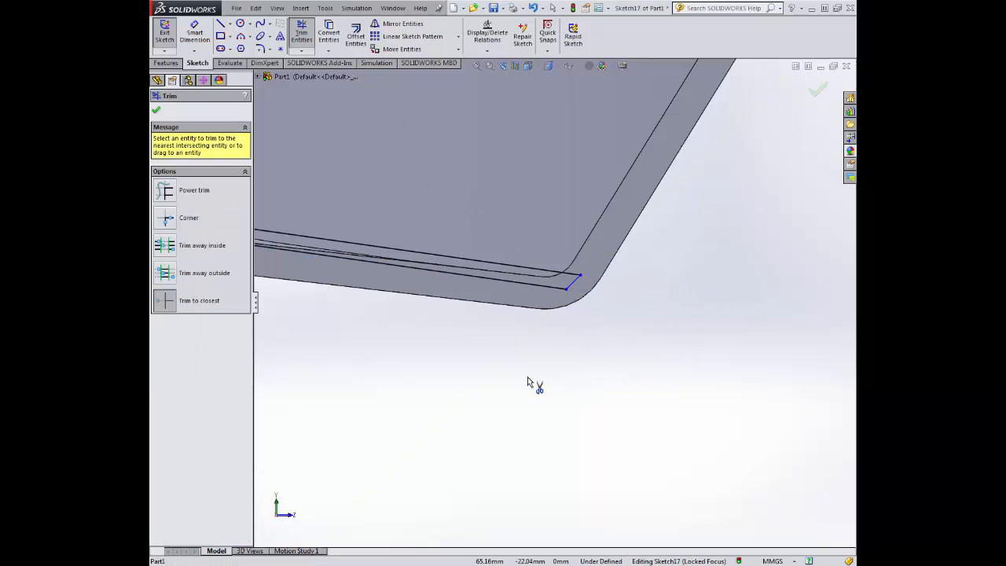
scroll(534, 386, down, 6)
scroll(495, 275, up, 3)
scroll(495, 277, up, 1)
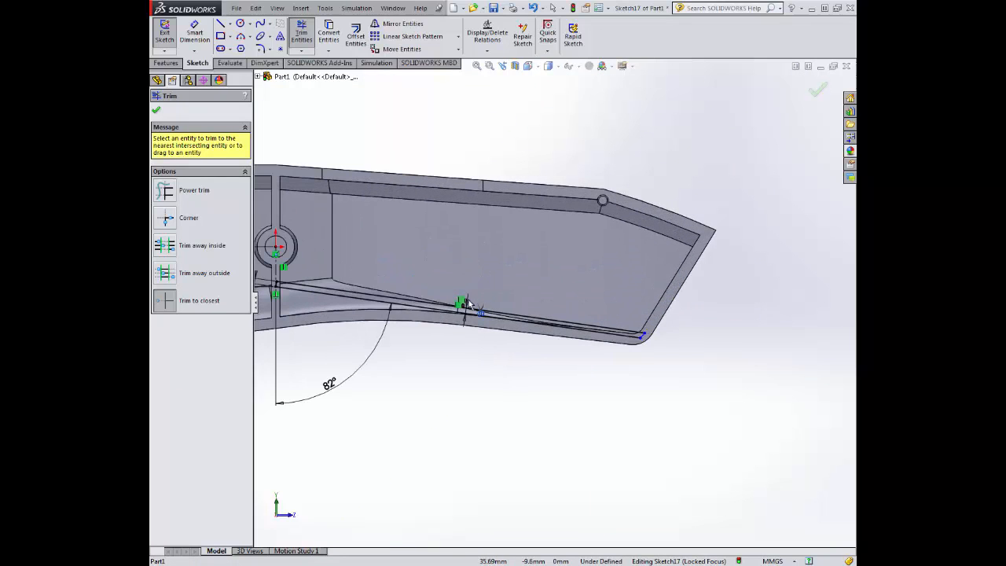
click(157, 112)
- Offset the upper of the two sloping lines by 20.52 mm, reversed toward the handle's upper rim
click(356, 35)
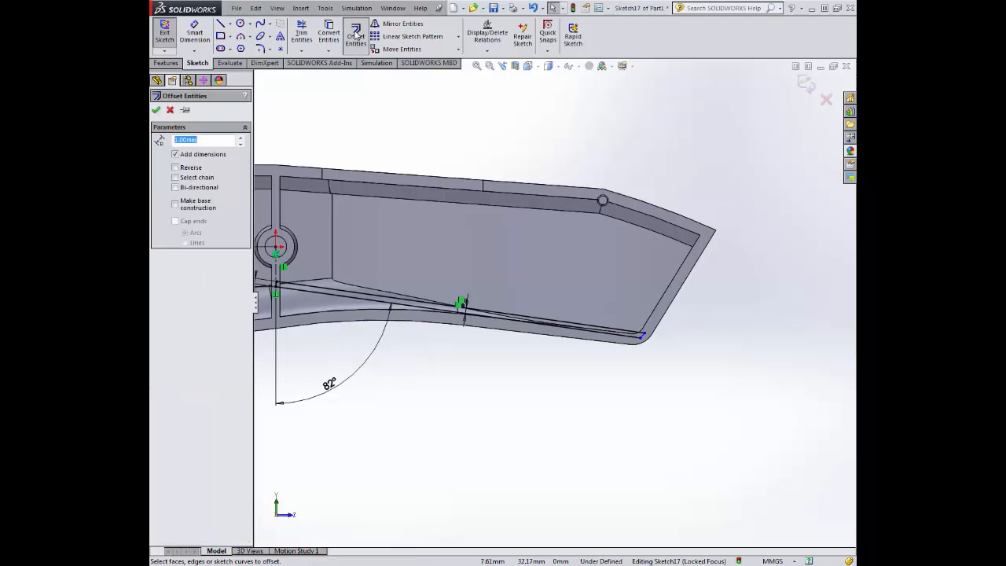
click(517, 318)
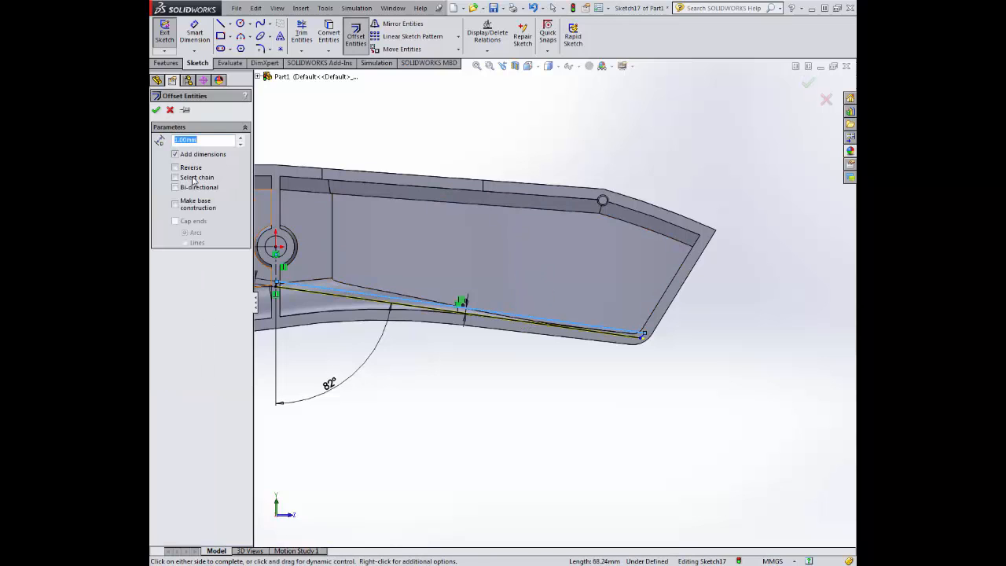
click(176, 167)
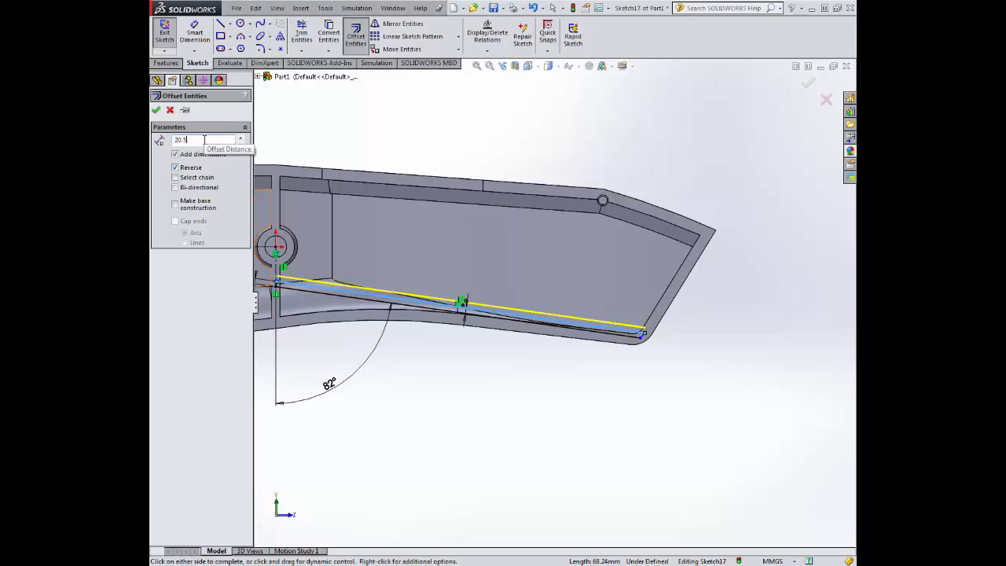
text(20.52)
key(Return)
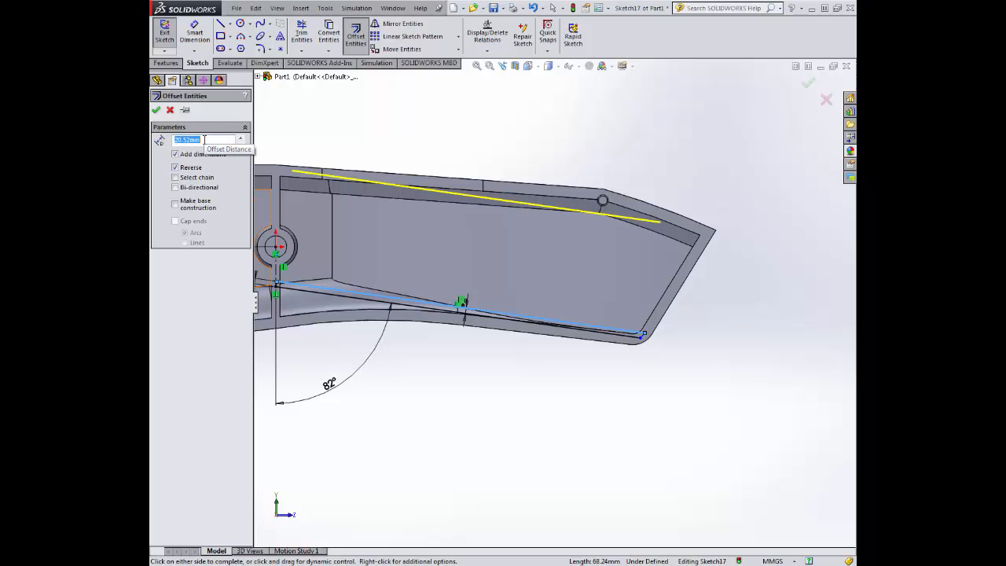
click(156, 110)
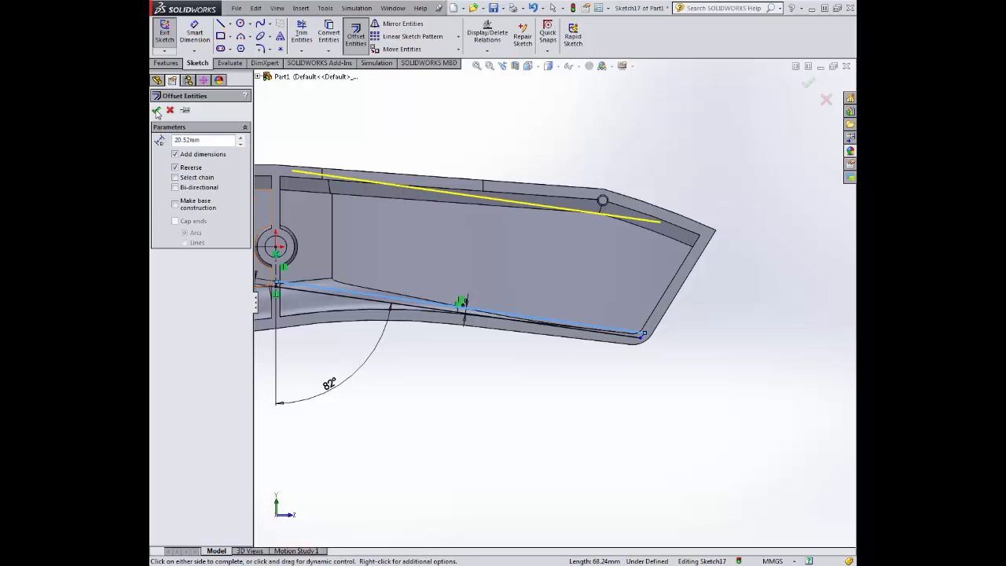
- Draw a short vertical line down from the midpoint of the small vertical edge on the upper rim, crossing the 20.52 mm offset line
click(221, 24)
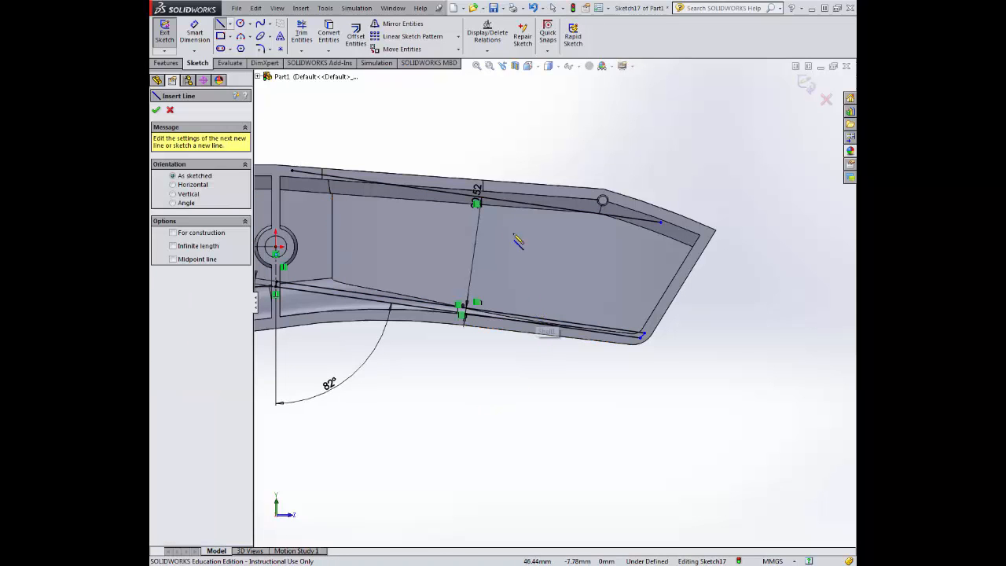
scroll(502, 230, down, 1)
scroll(503, 230, up, 4)
scroll(513, 260, down, 2)
scroll(516, 266, down, 5)
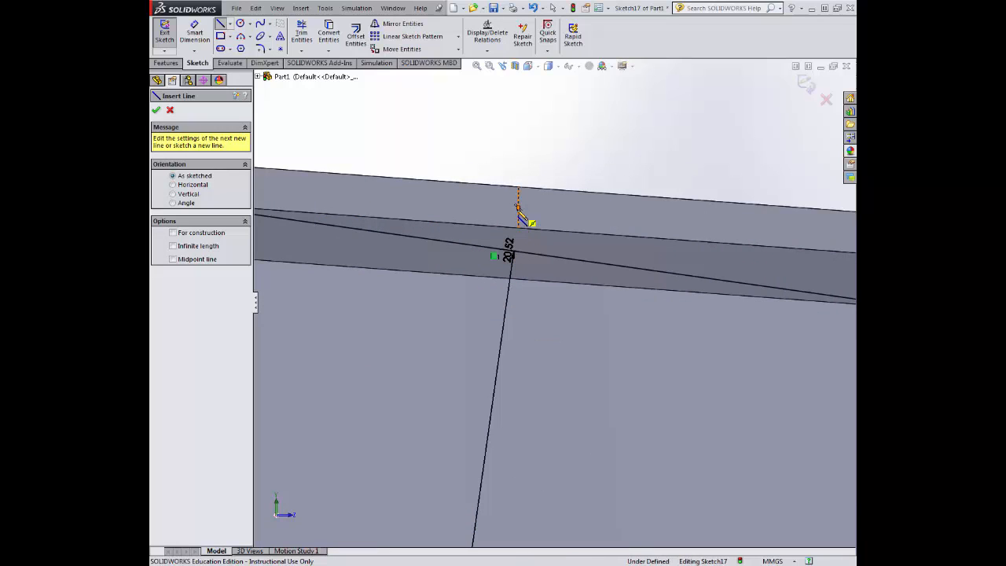
drag(518, 207, 525, 307)
key(Escape)
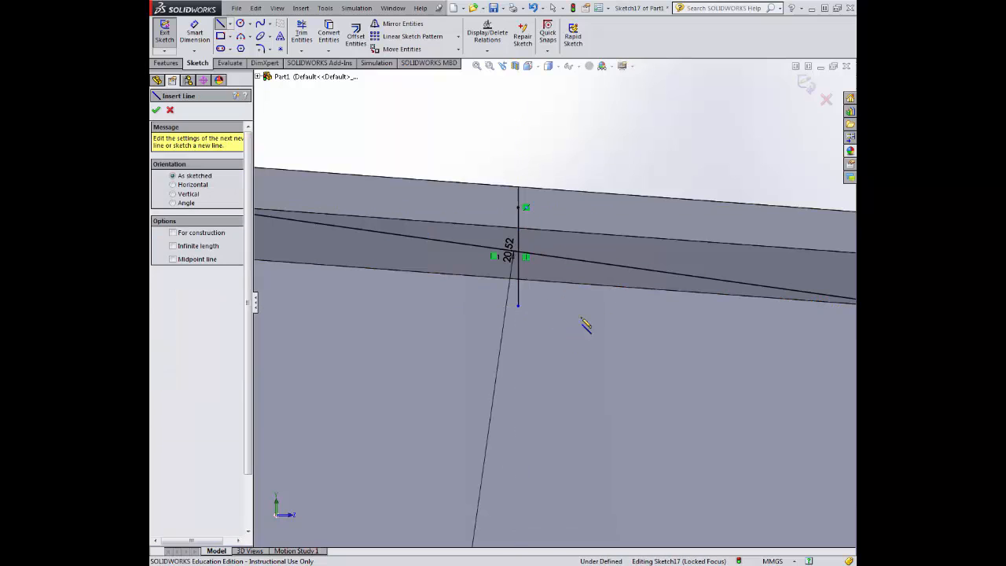
- Trim the 20.52 mm offset line beyond the short vertical line and the vertical line's end below the offset line
click(302, 36)
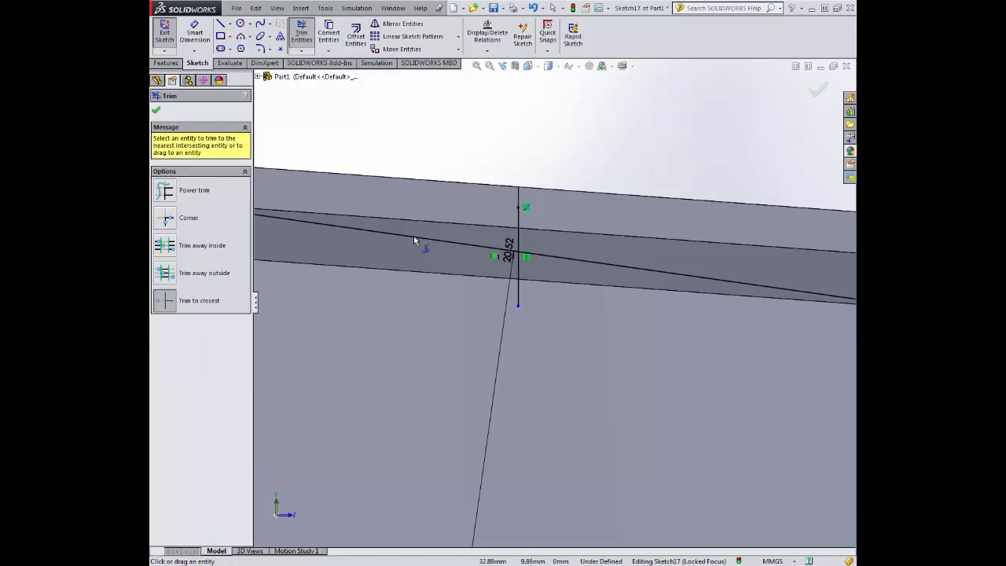
click(437, 241)
click(516, 288)
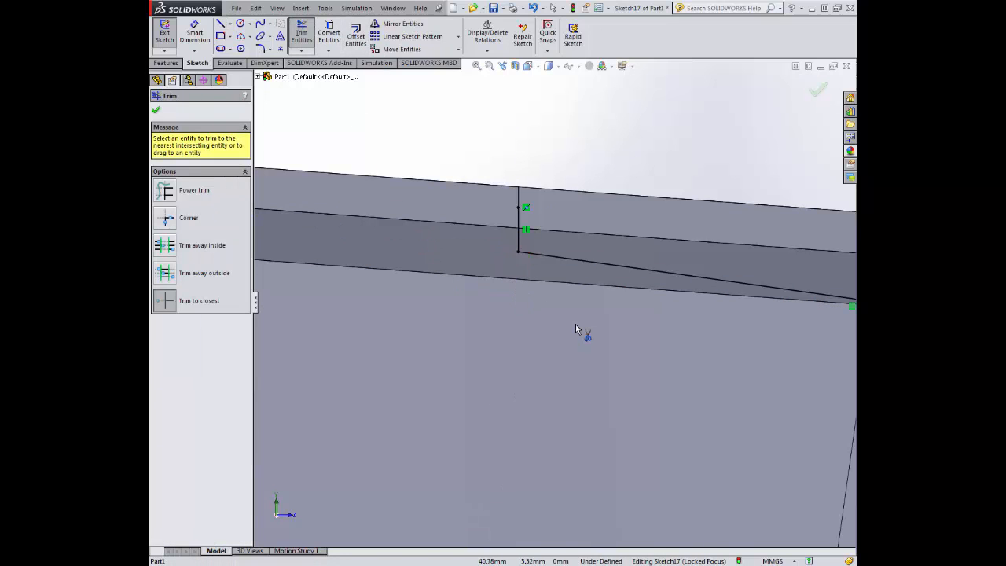
- Extend the offset line with a collinear line from its free end onto the rim near the handle's pointed corner
scroll(575, 323, up, 6)
scroll(576, 330, up, 2)
key(l)
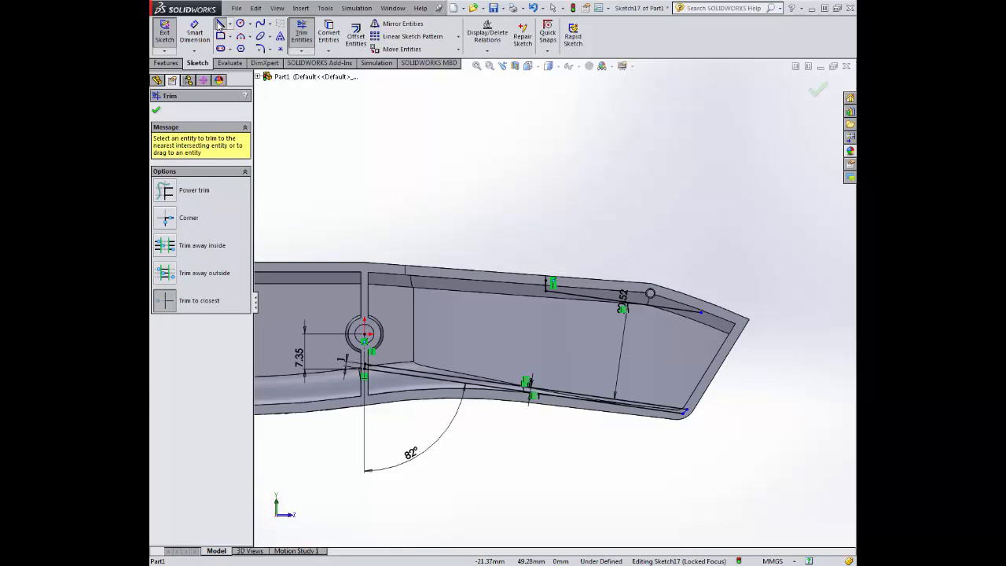
scroll(745, 324, down, 6)
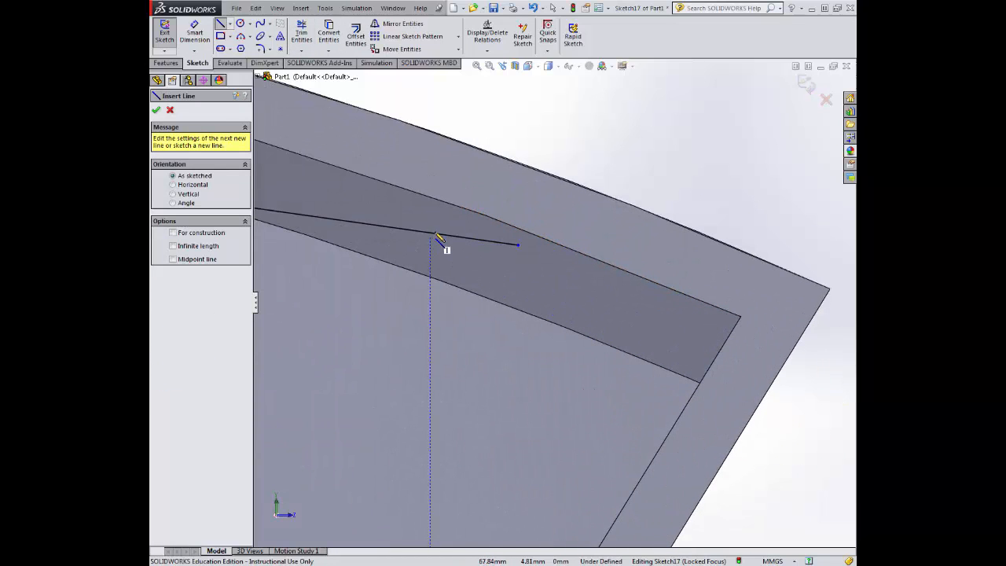
click(519, 246)
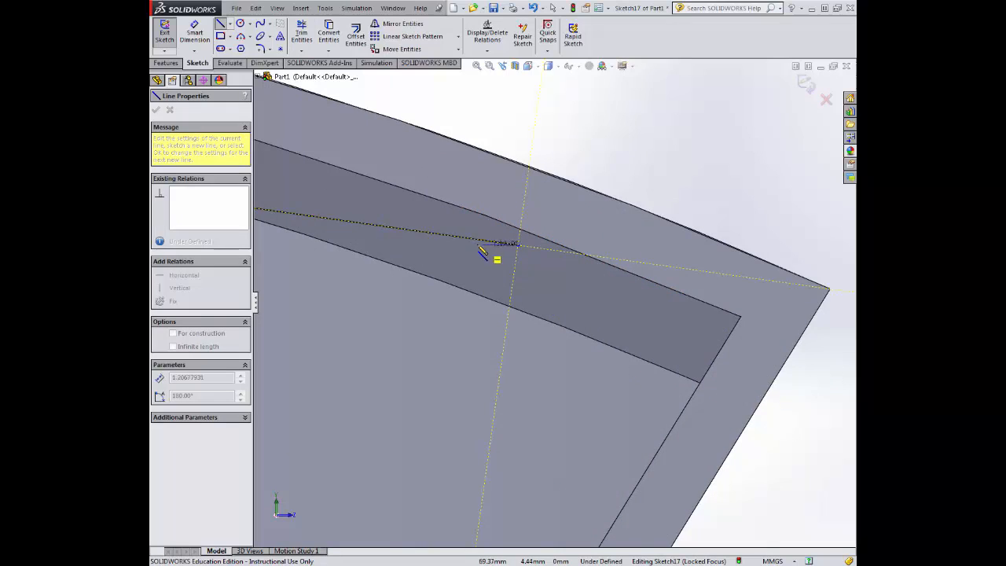
click(683, 271)
- Close the upper profile with a sloping line to just above the small pin and an about 21 mm line to the short vertical line
scroll(683, 271, up, 3)
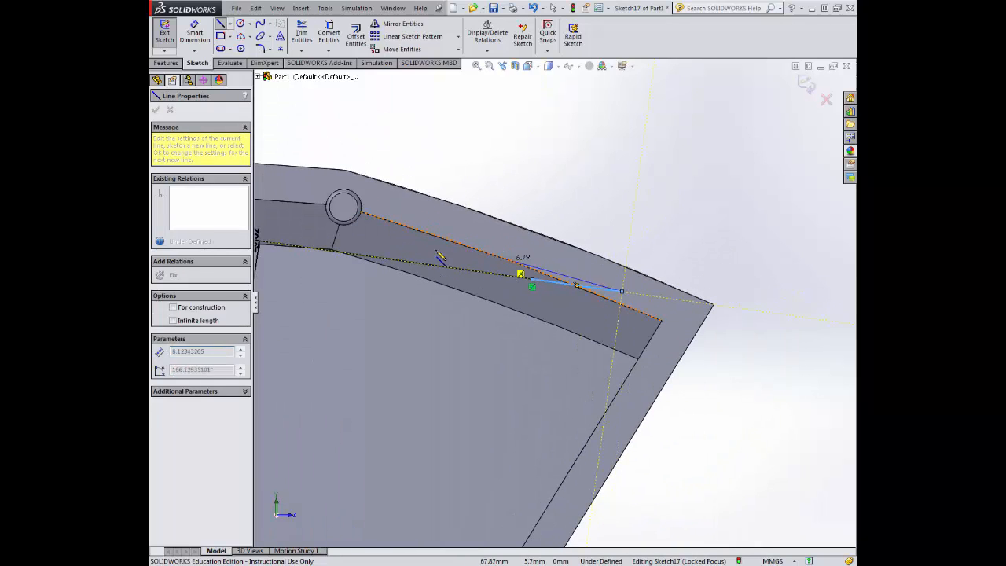
click(329, 180)
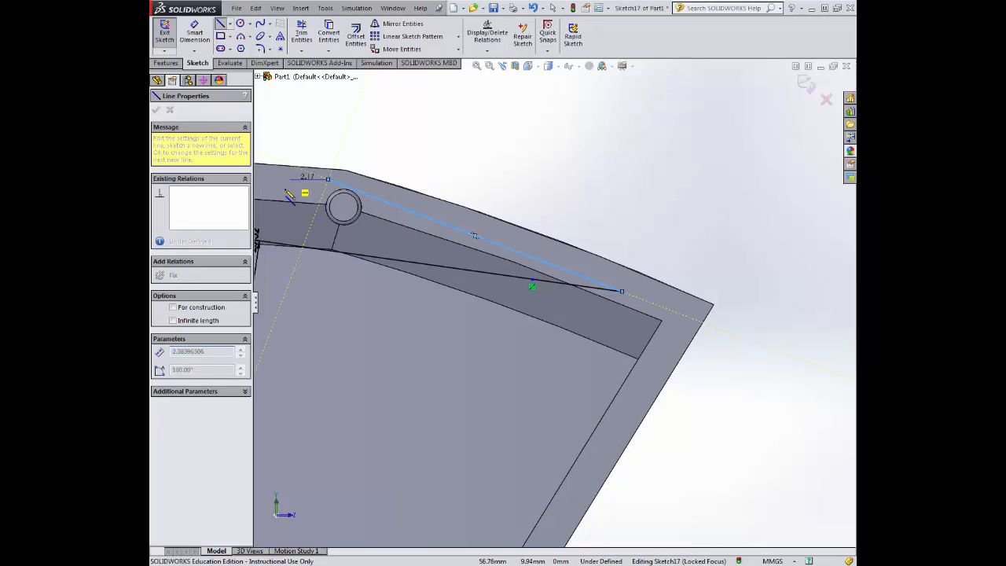
scroll(308, 198, up, 2)
scroll(311, 203, up, 2)
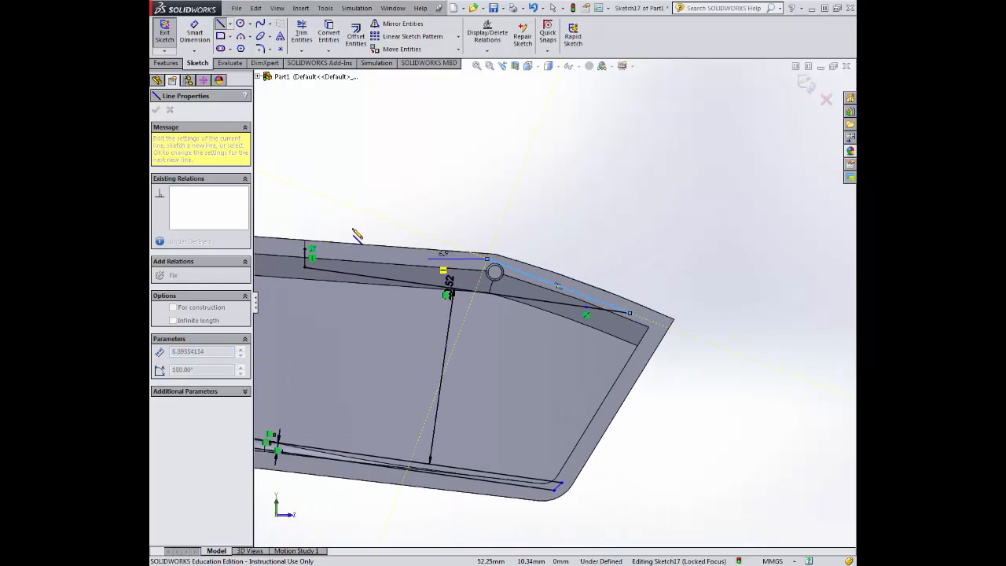
click(311, 251)
scroll(411, 355, up, 3)
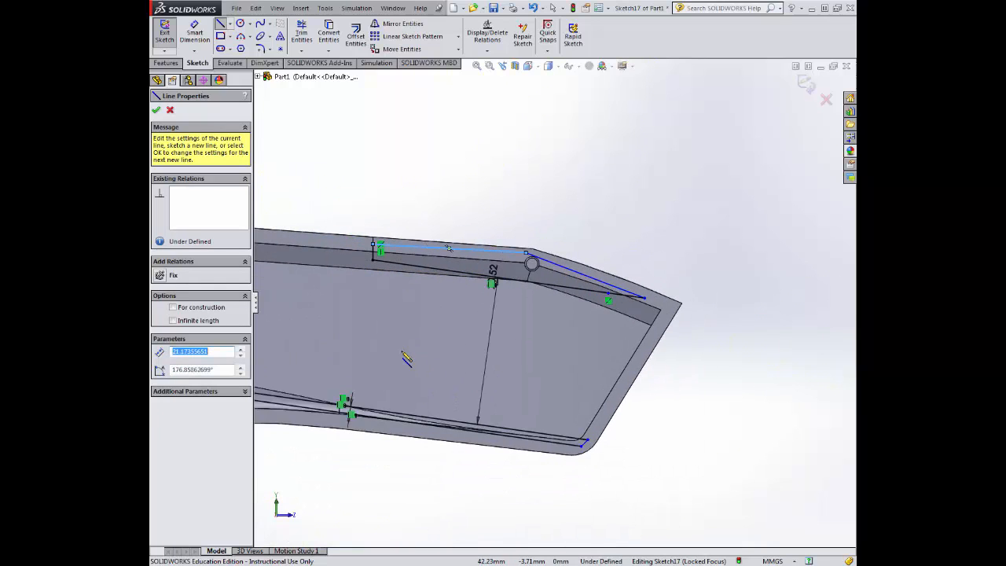
click(157, 110)
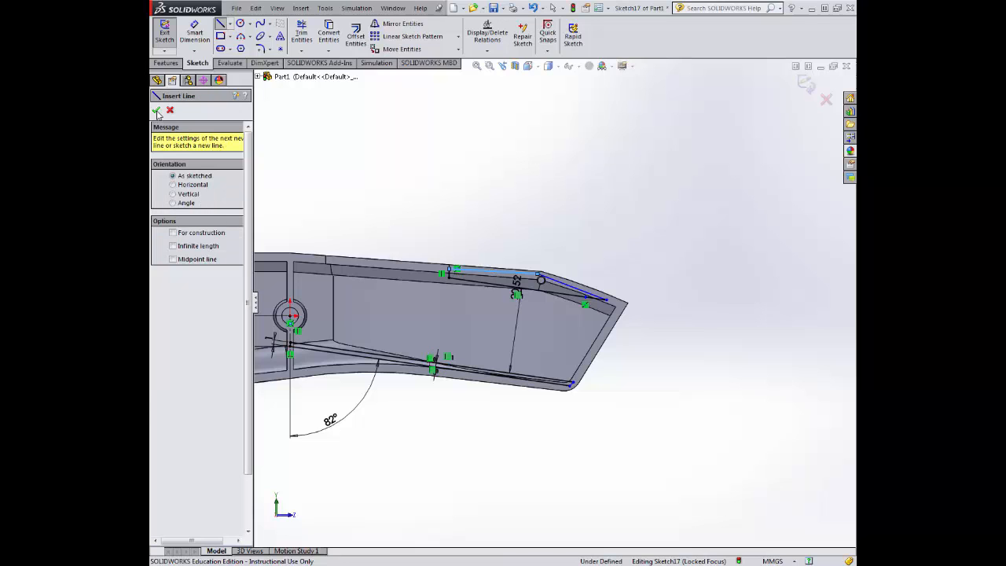
- Set up a boss extrusion of the rim sketch from the sketch plane up to the handle body
mouse_move(494, 362)
middle_down()
mouse_move(503, 284)
mouse_move(491, 330)
mouse_move(474, 336)
middle_up()
click(166, 63)
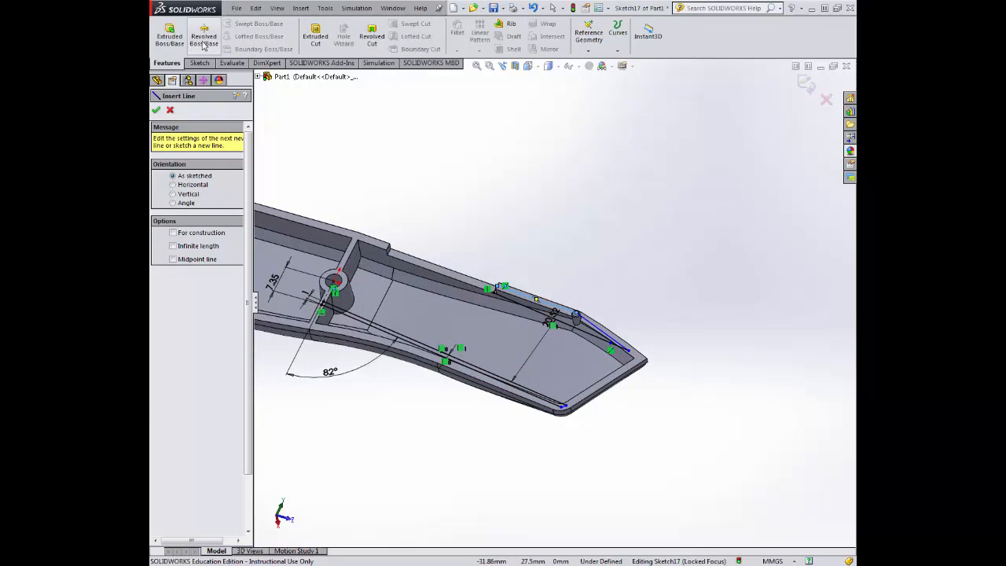
click(169, 36)
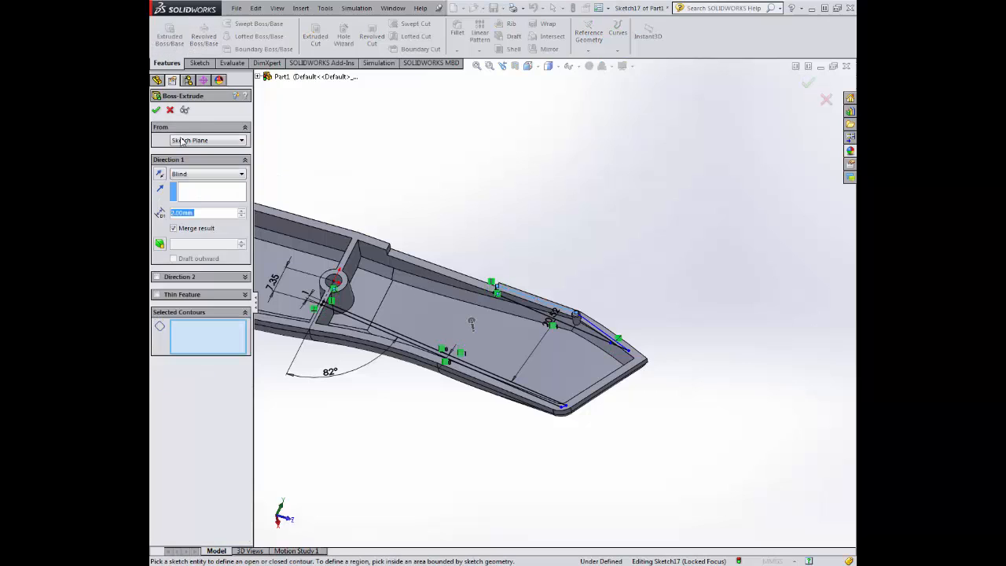
click(195, 176)
click(196, 224)
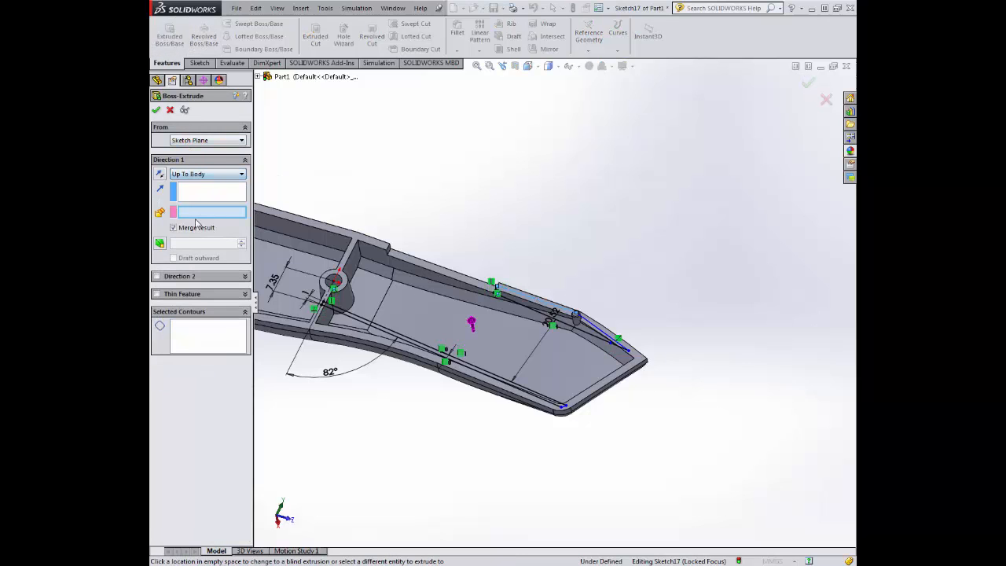
click(424, 306)
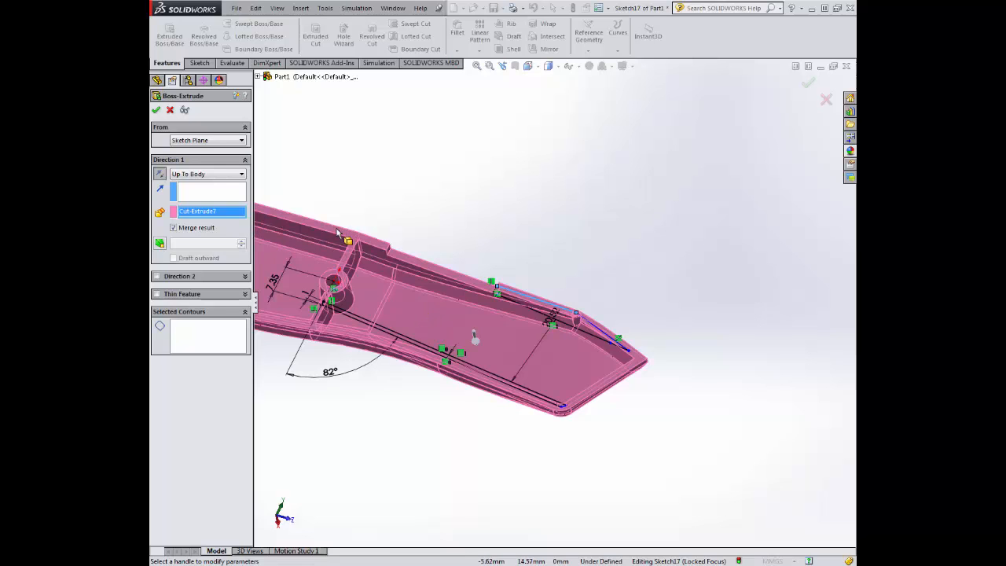
middle_drag(338, 233, 447, 253)
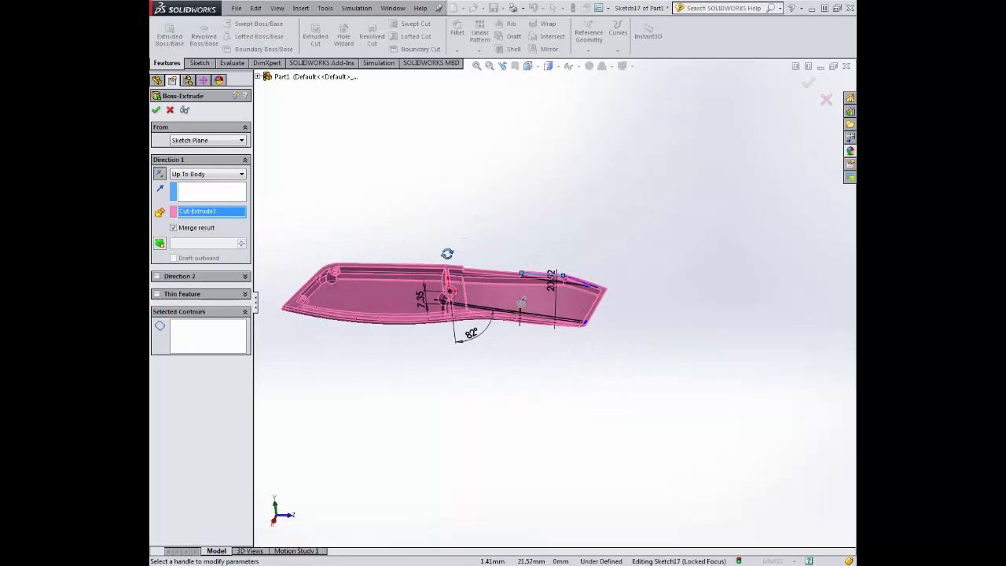
middle_drag(483, 220, 403, 318)
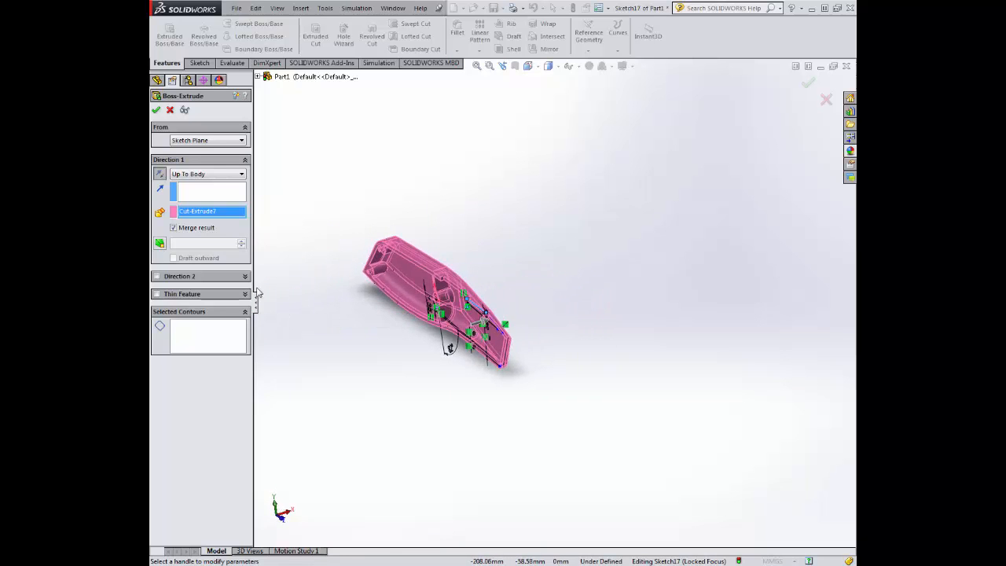
click(156, 111)
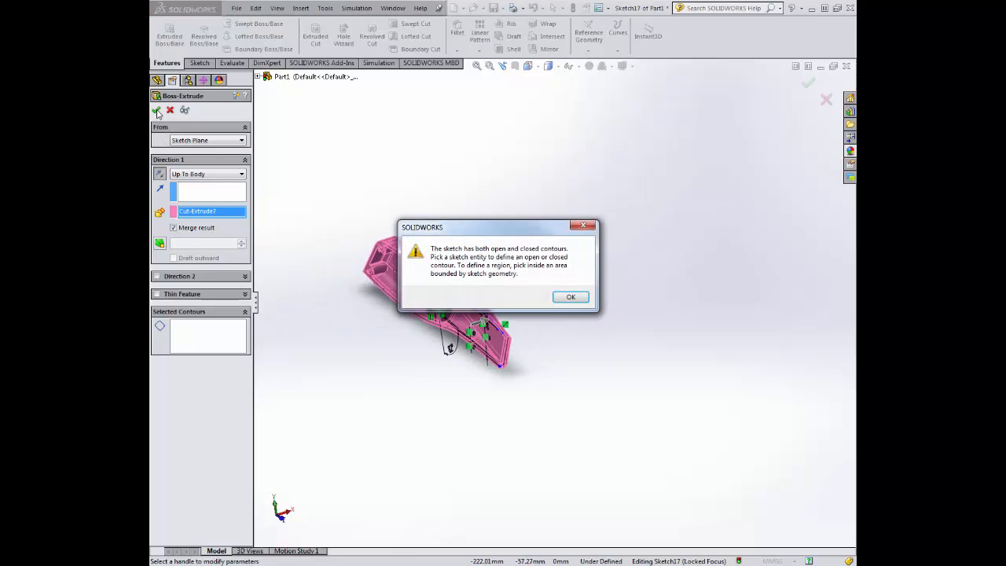
click(571, 298)
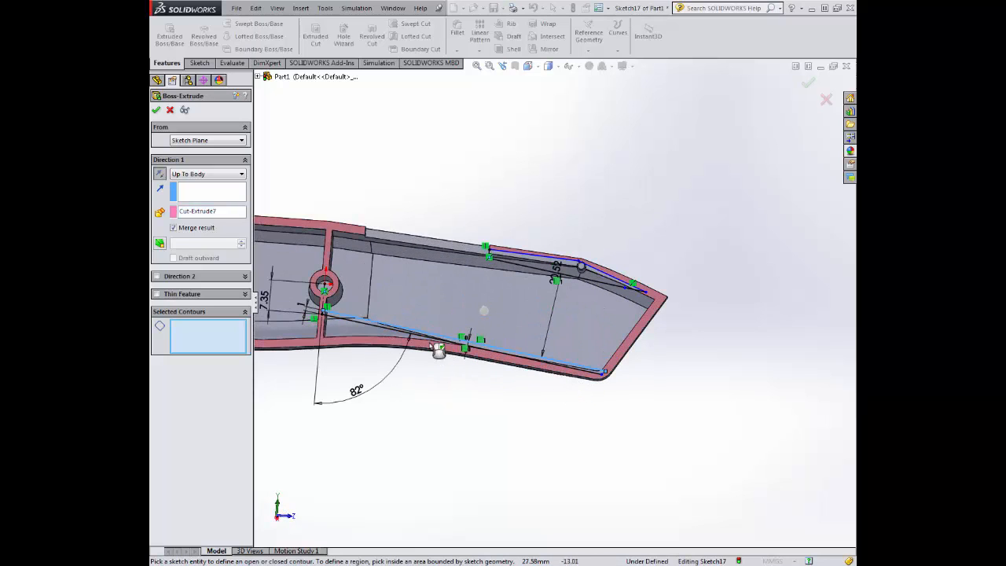
- Pick the narrow strip along the lower rim and the region around the upper pin as the contours to extrude
scroll(423, 336, down, 5)
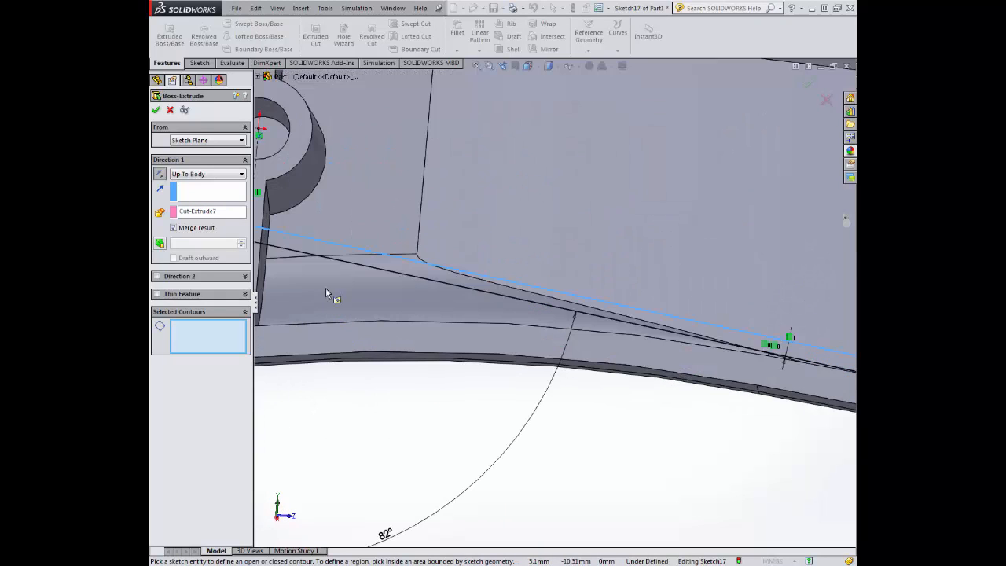
click(339, 255)
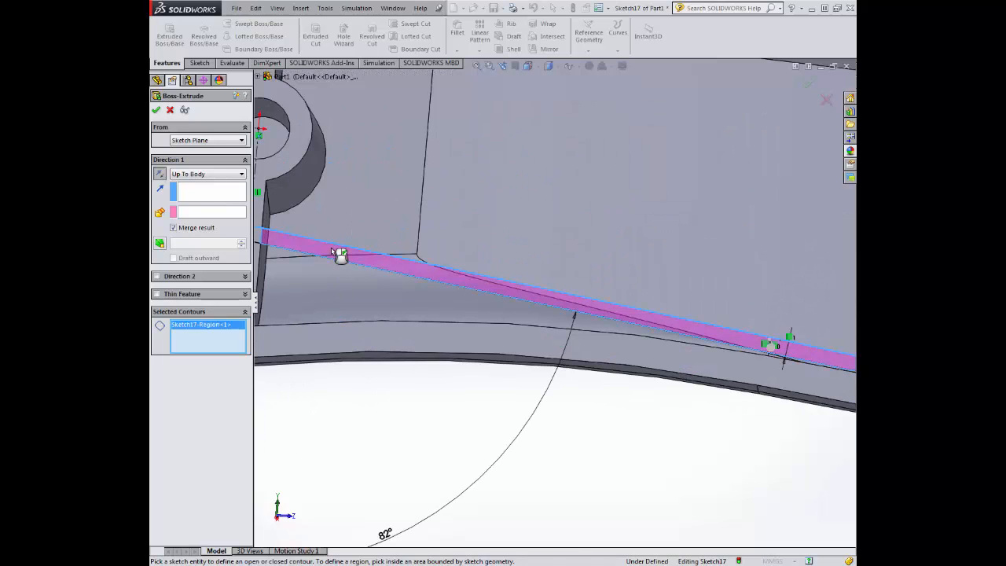
scroll(440, 422, up, 6)
scroll(701, 281, down, 3)
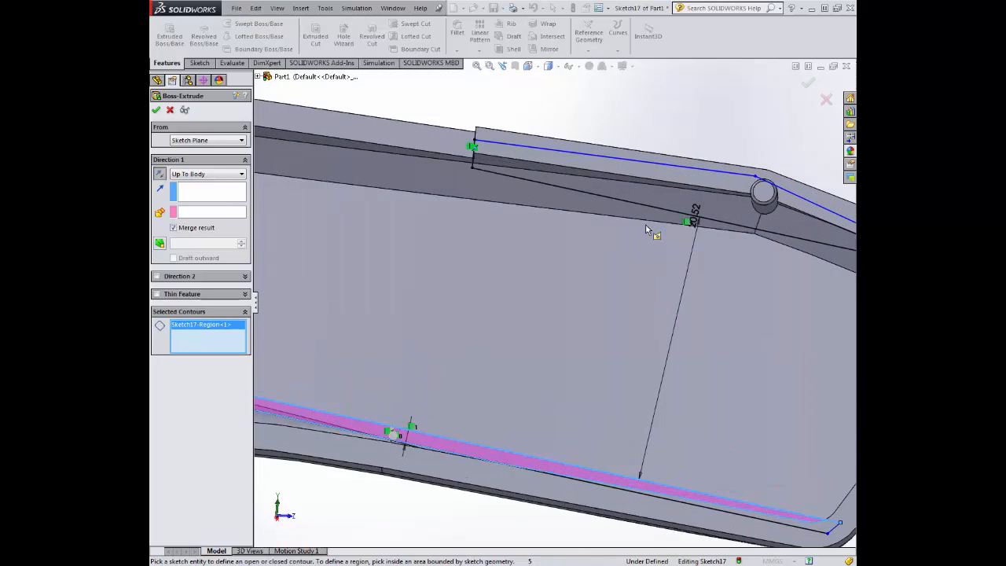
click(681, 189)
scroll(605, 336, up, 3)
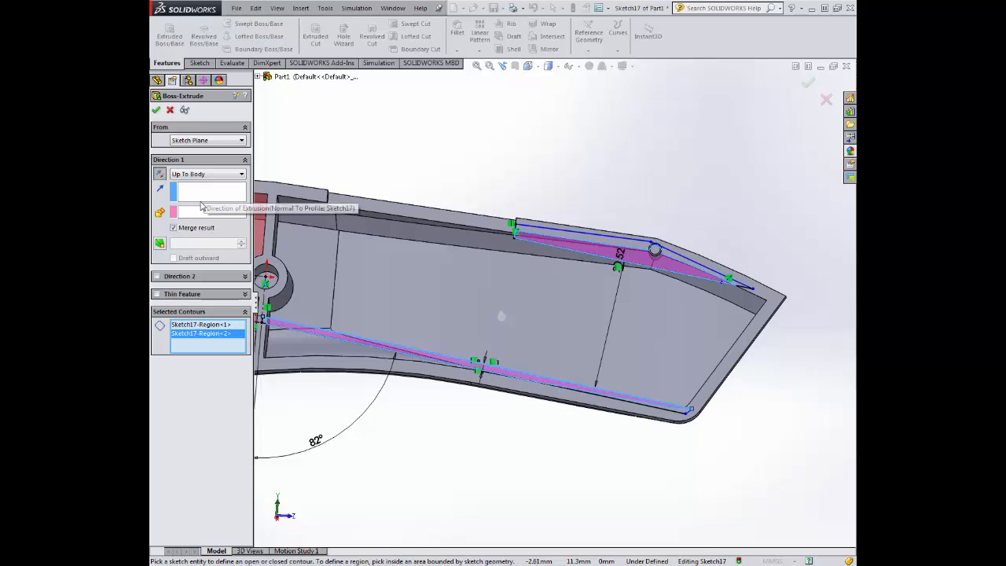
- Reselect the handle body as the Up To Body limit and complete the boss extrusion with merged result
click(199, 174)
click(198, 174)
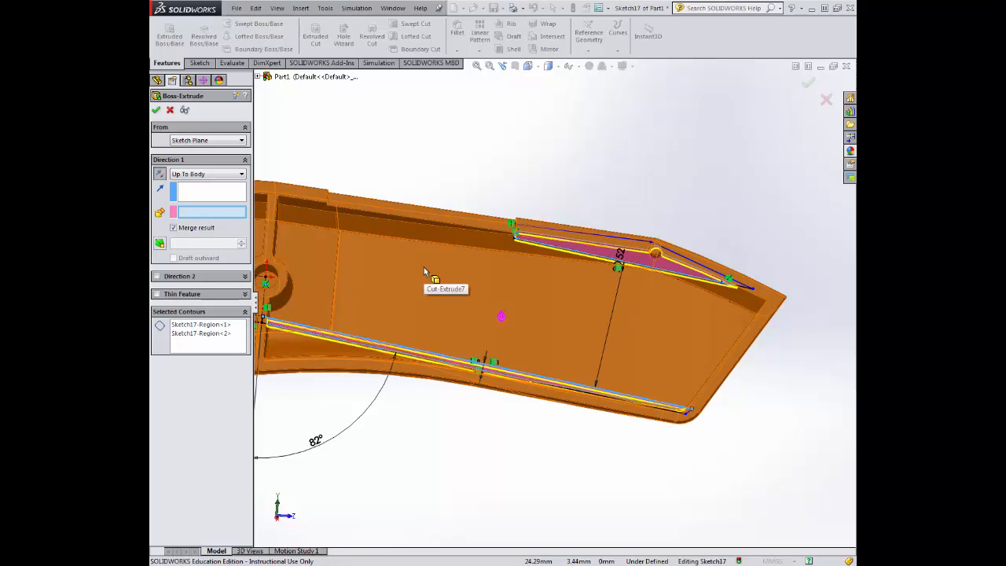
click(423, 271)
middle_drag(448, 283, 365, 242)
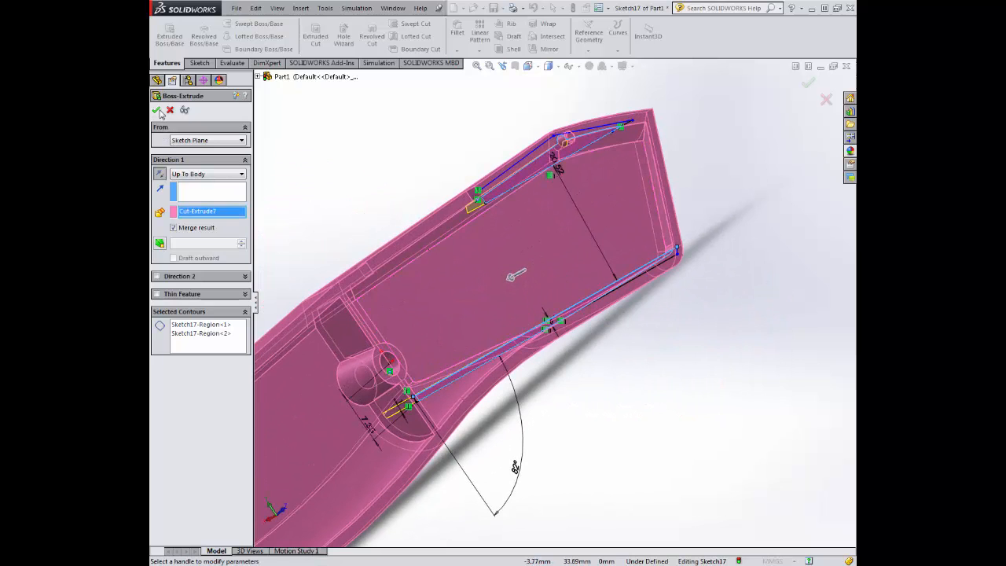
click(158, 111)
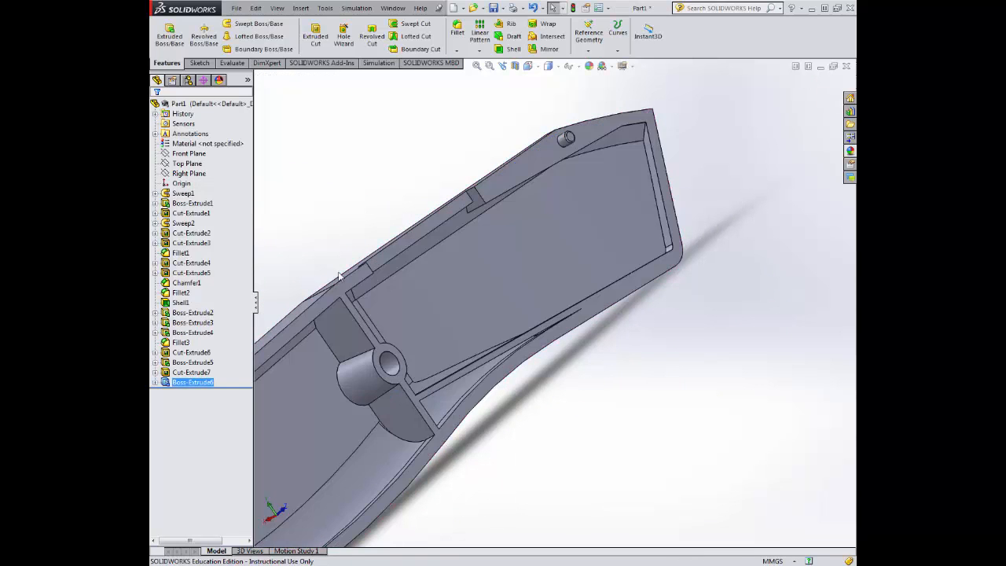
- Open a new sketch on the handle's flat rim face and view it normal to the face
scroll(339, 276, down, 3)
middle_drag(338, 276, 353, 336)
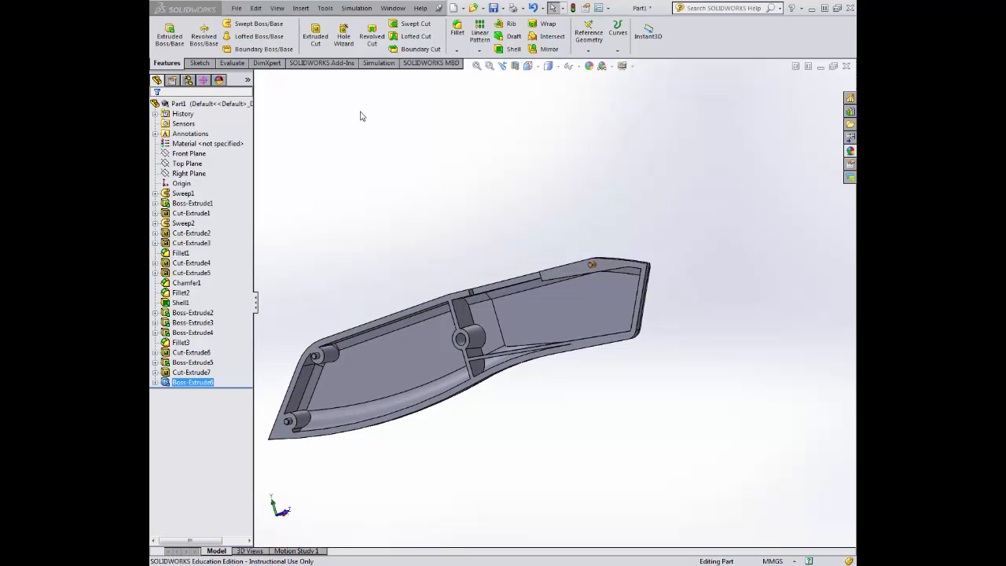
click(199, 62)
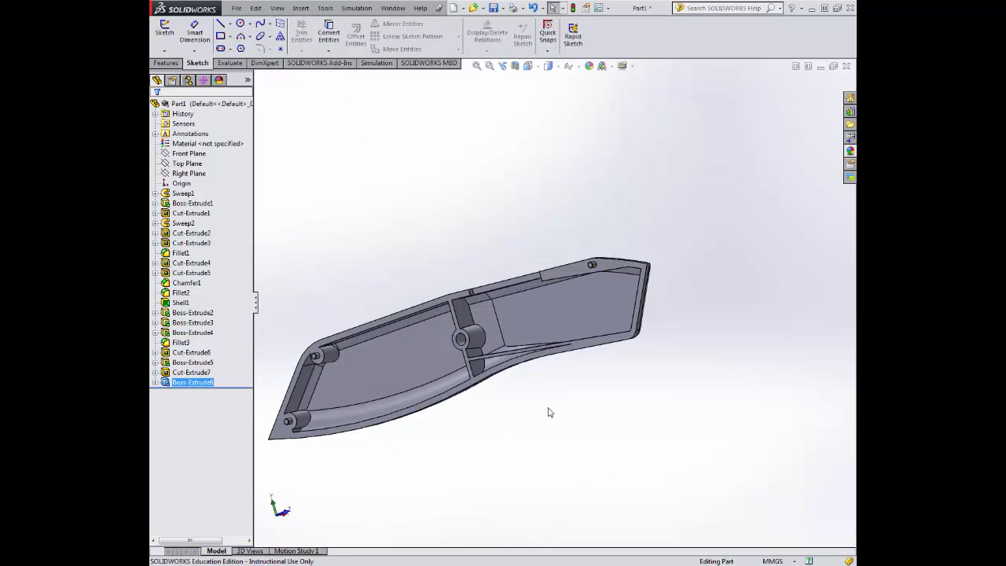
middle_drag(550, 412, 620, 241)
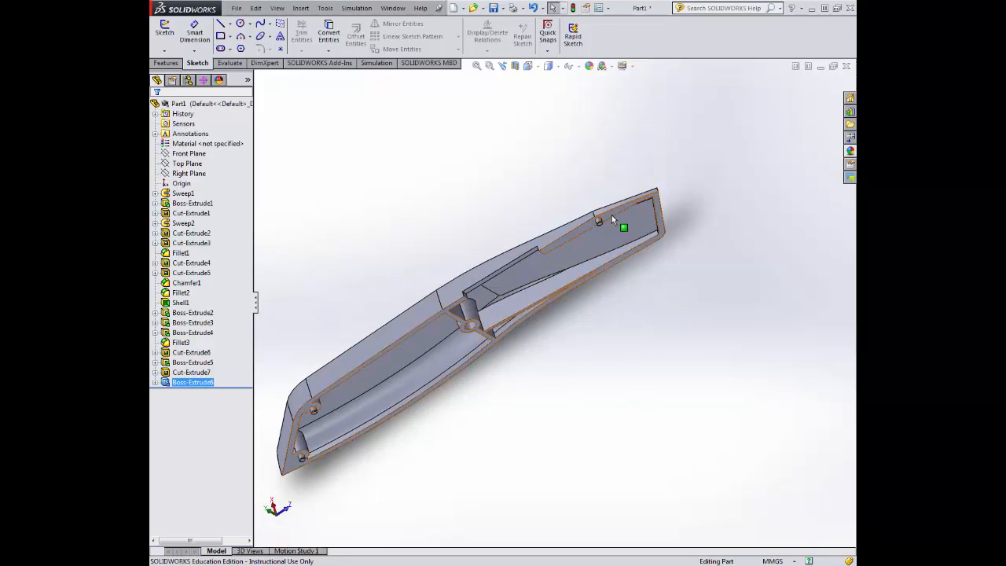
click(611, 215)
click(652, 180)
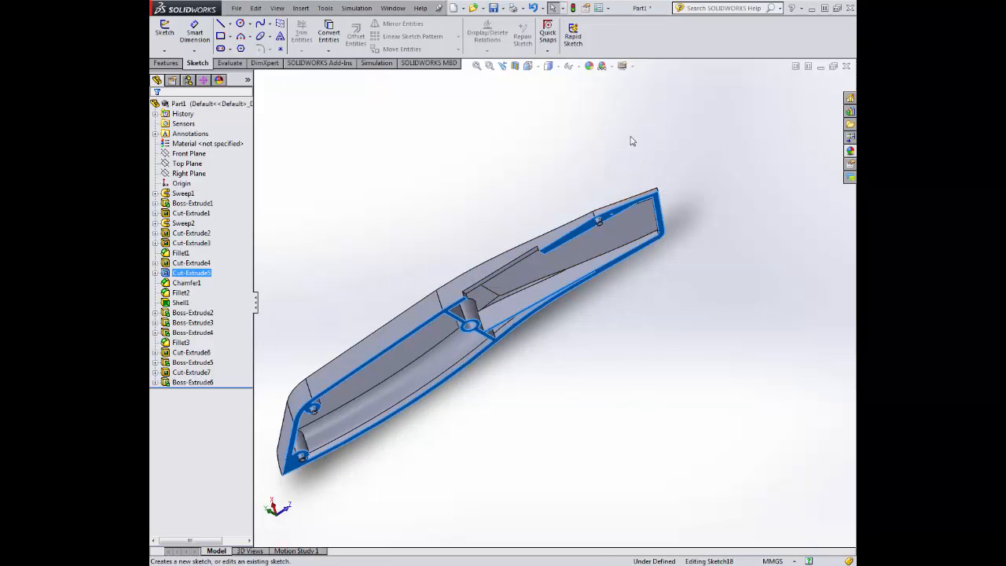
click(537, 67)
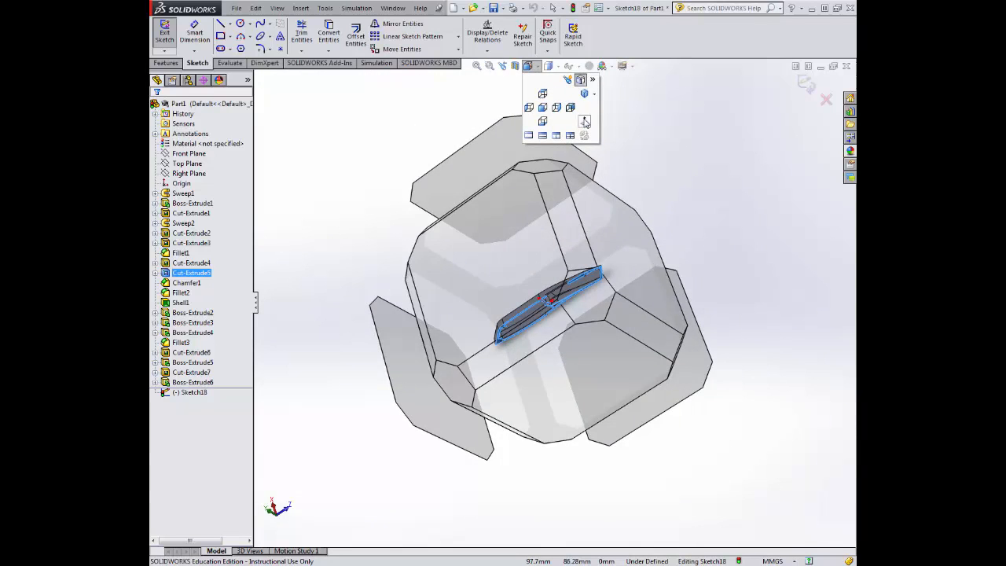
click(585, 122)
scroll(786, 357, down, 5)
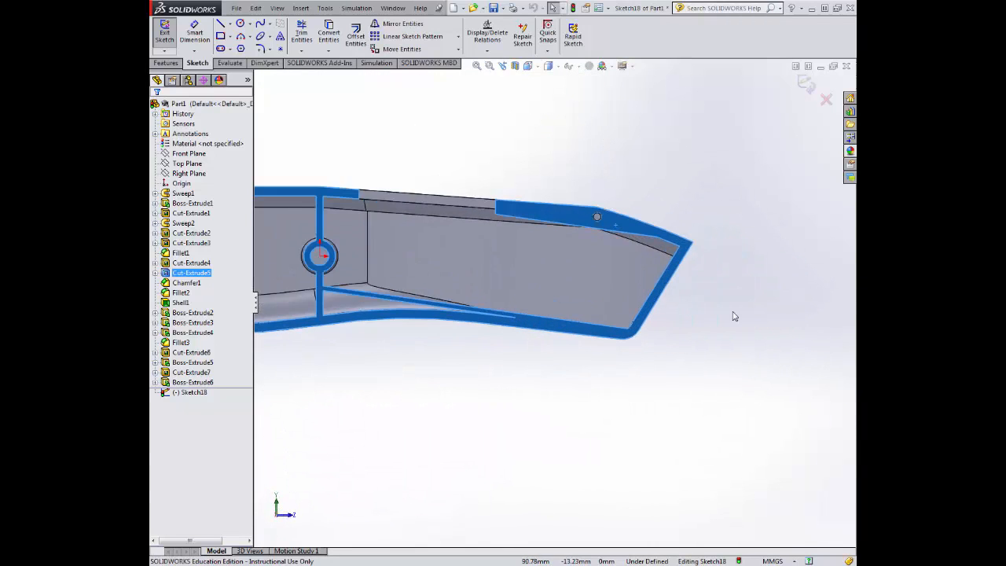
- Draw a line about 4.23 mm long from the rim's pointed outer corner along the slanted end edge
scroll(644, 252, down, 4)
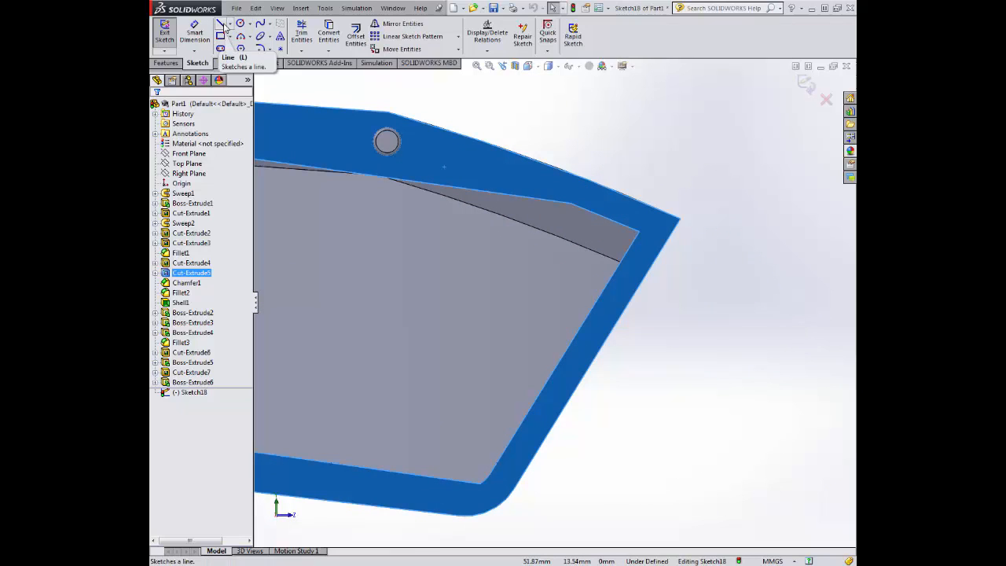
click(221, 25)
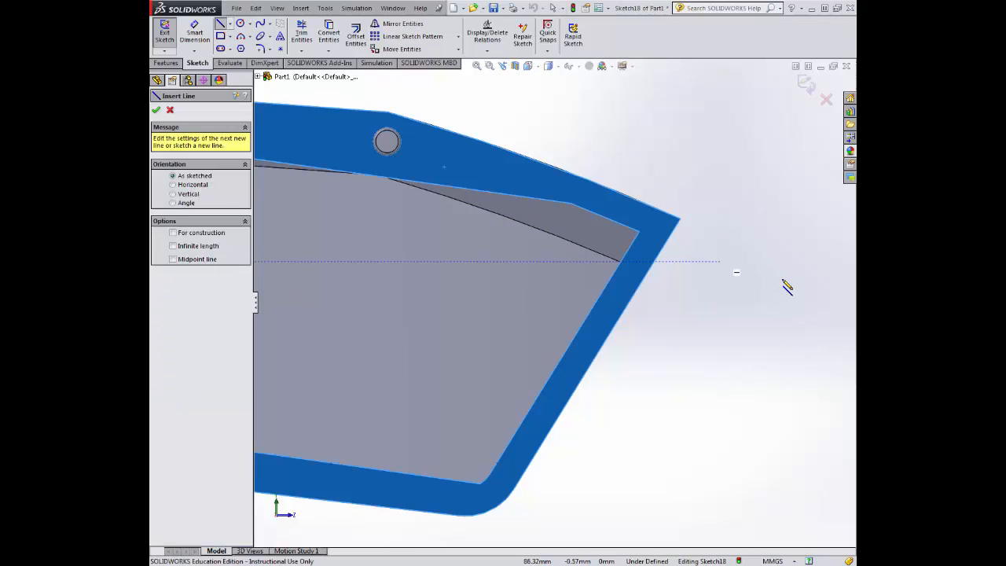
click(681, 220)
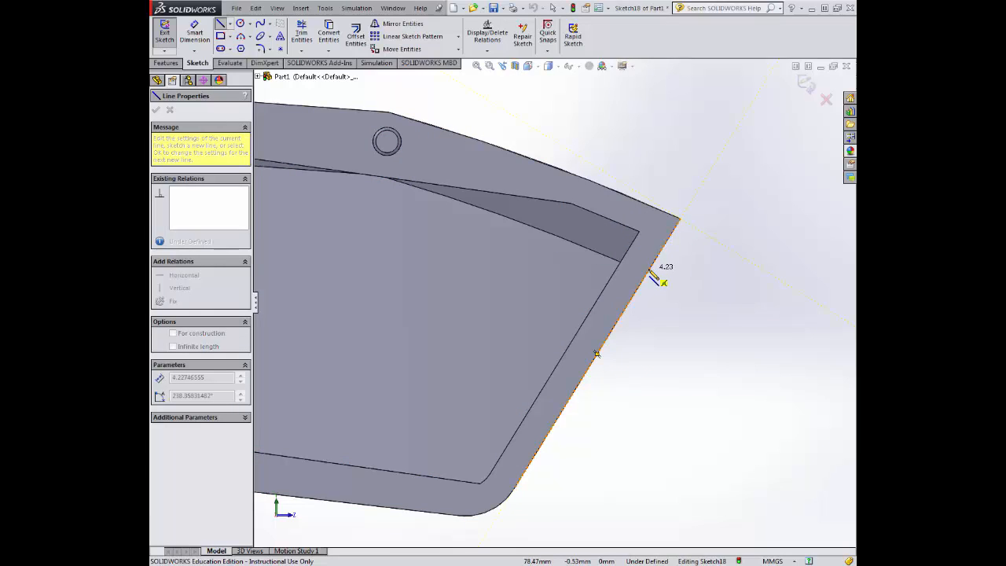
click(645, 262)
key(Escape)
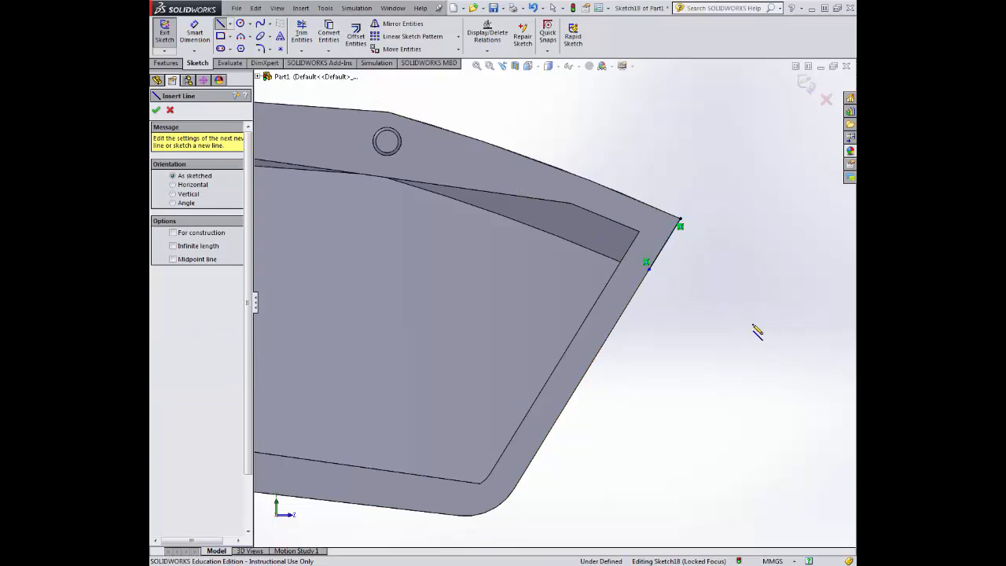
- Dimension the short line along the slanted end edge and set its length to 0.75 mm
click(208, 46)
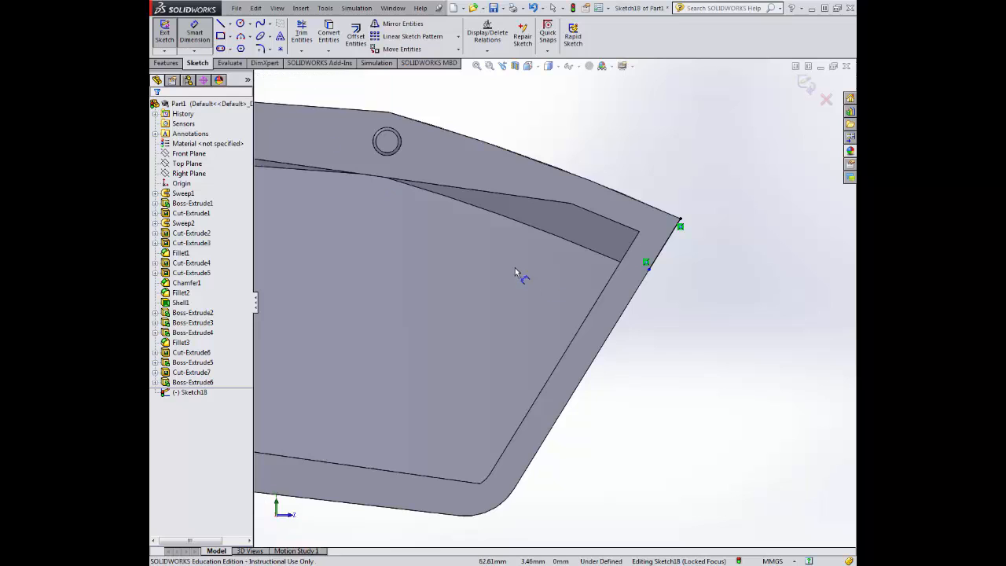
click(660, 262)
click(754, 310)
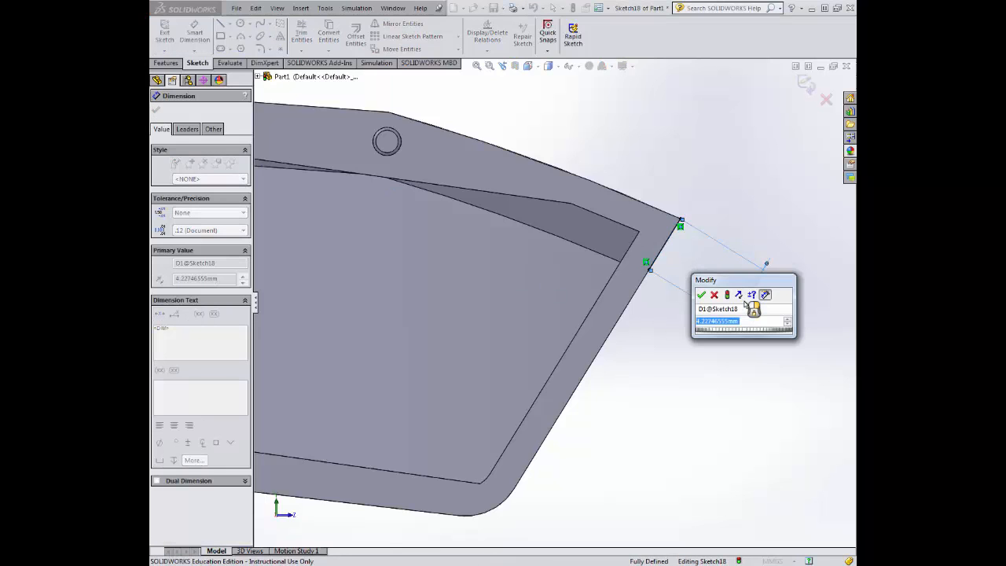
text(75)
key(Return)
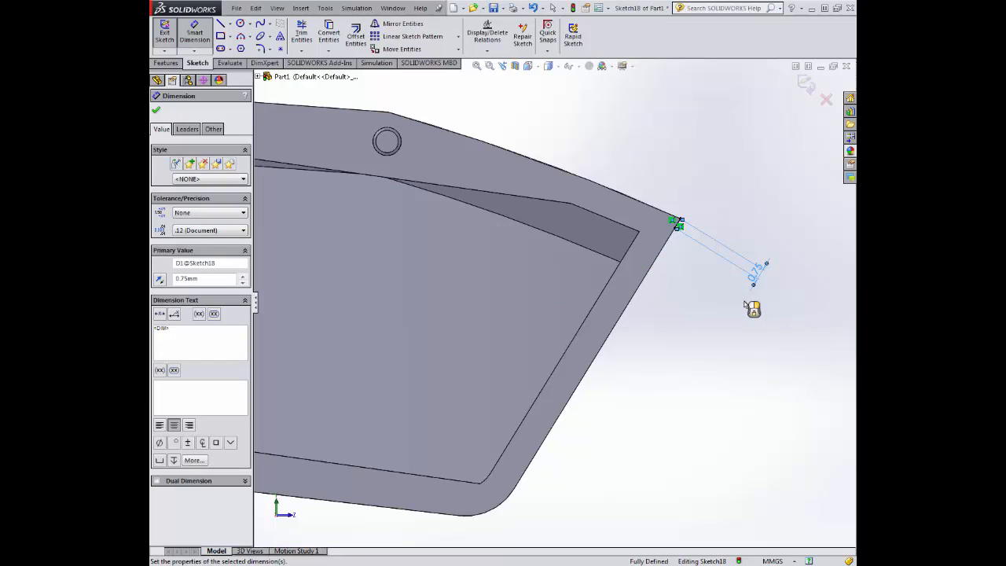
- Draw a horizontal centerline about 26.17 mm long through the rim's pointed corner, extending past it on both sides
click(230, 26)
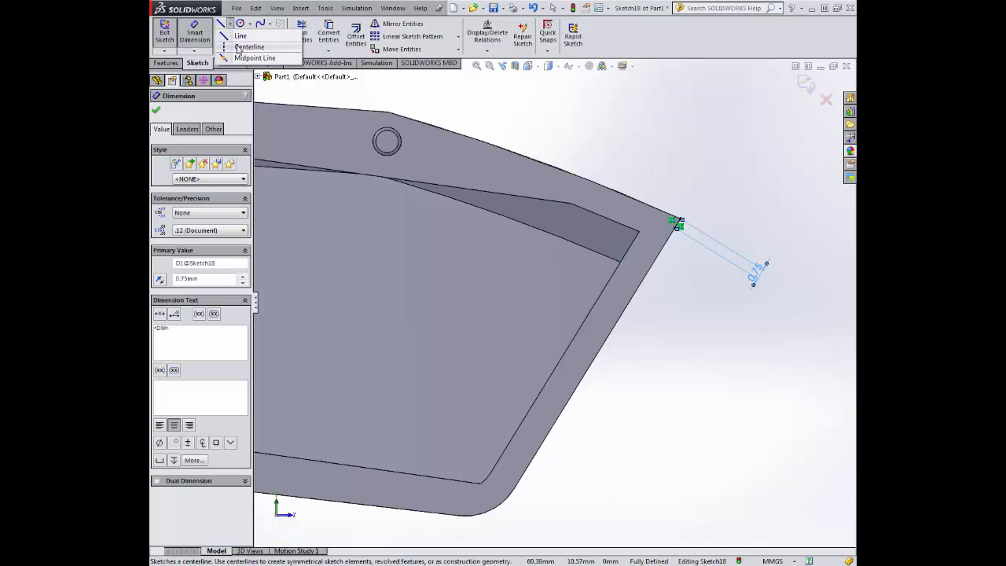
click(243, 44)
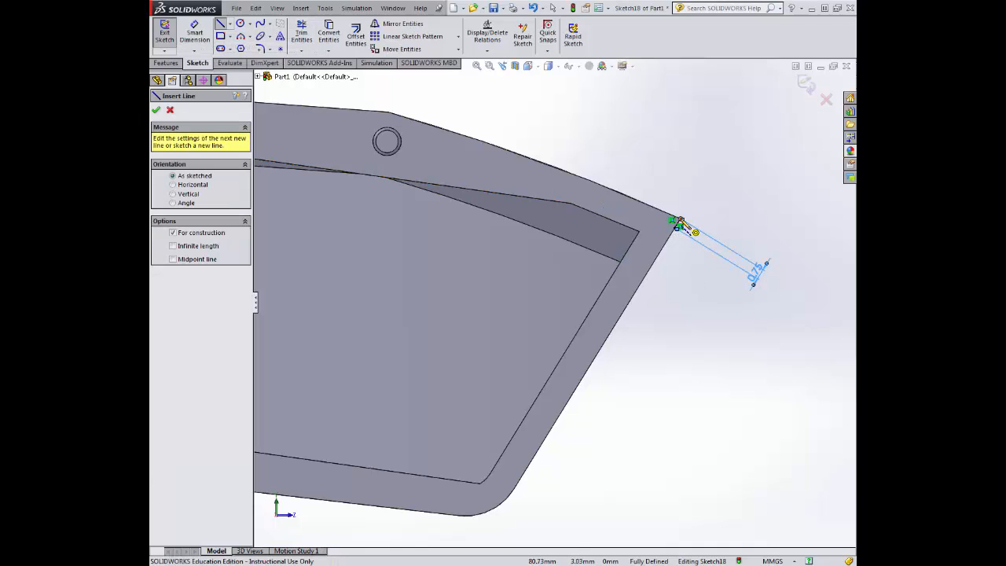
click(677, 221)
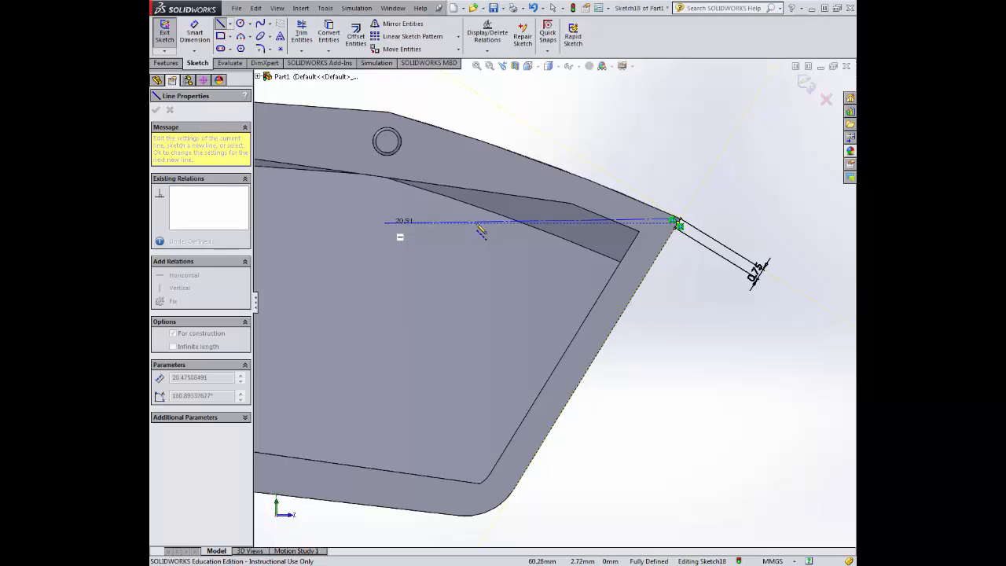
click(792, 219)
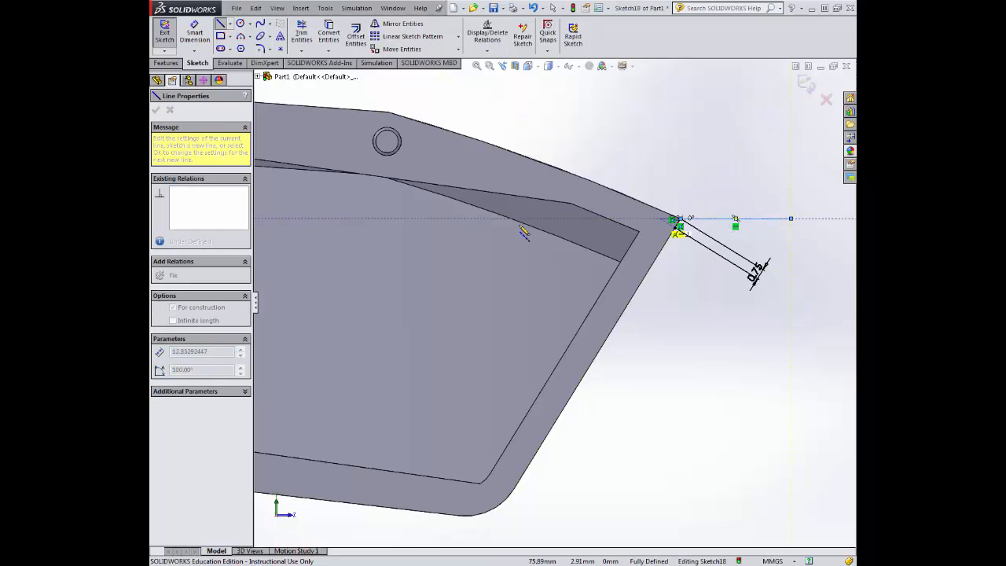
click(422, 223)
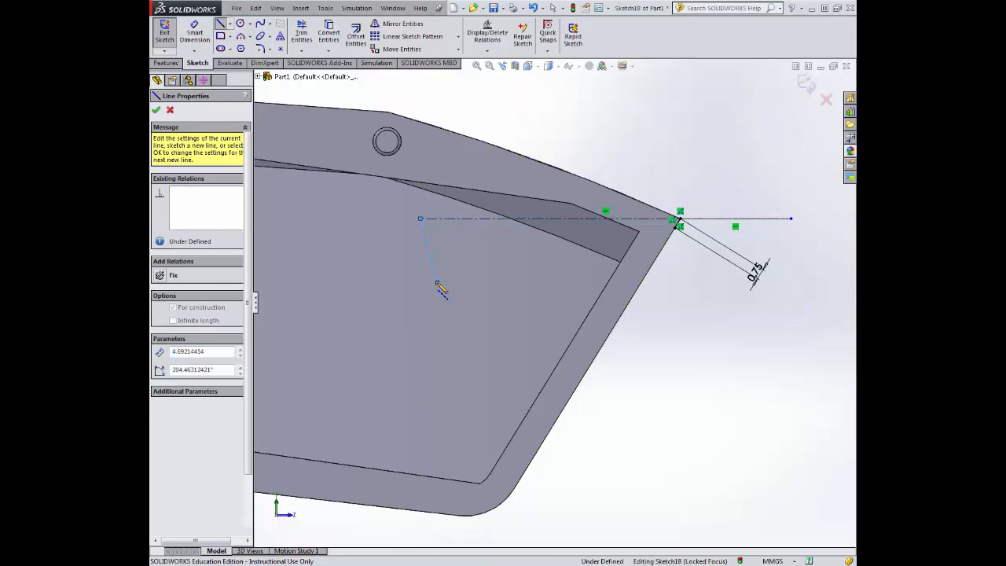
key(Escape)
click(194, 32)
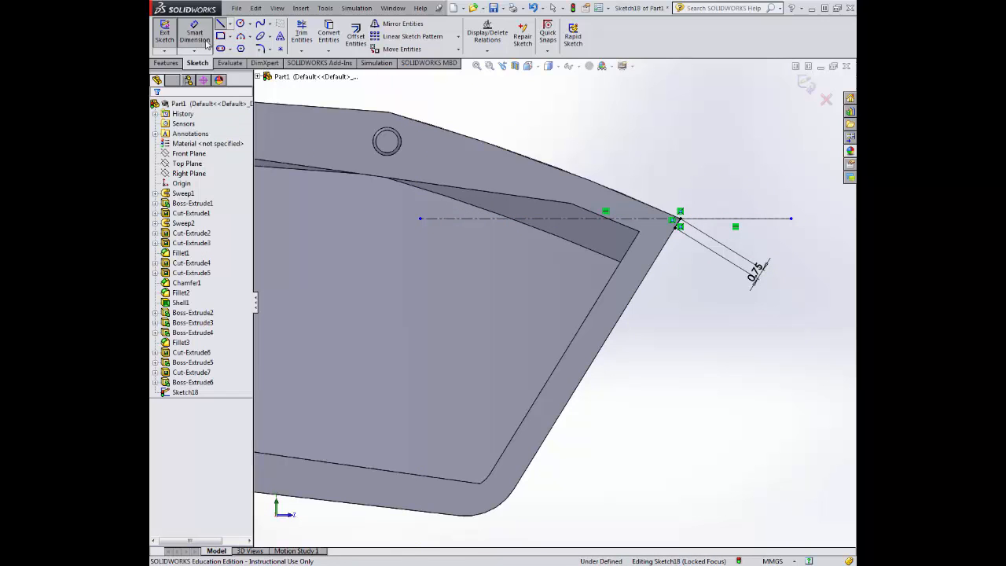
click(473, 219)
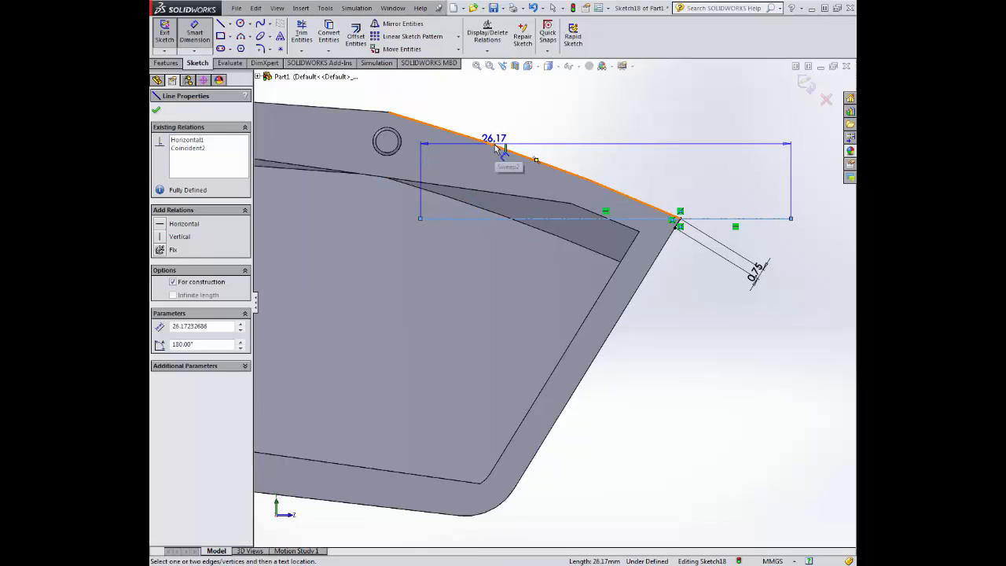
click(465, 178)
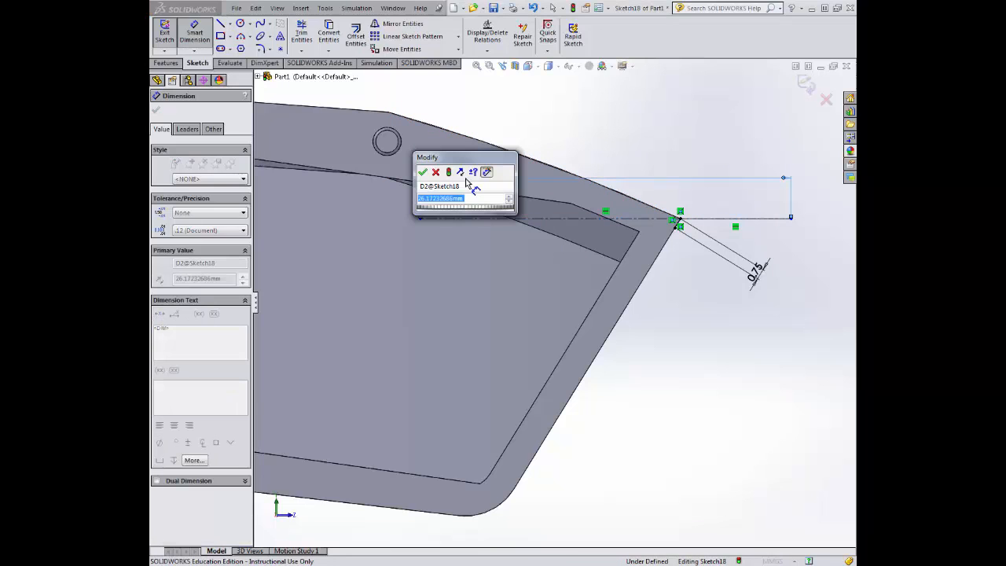
click(434, 173)
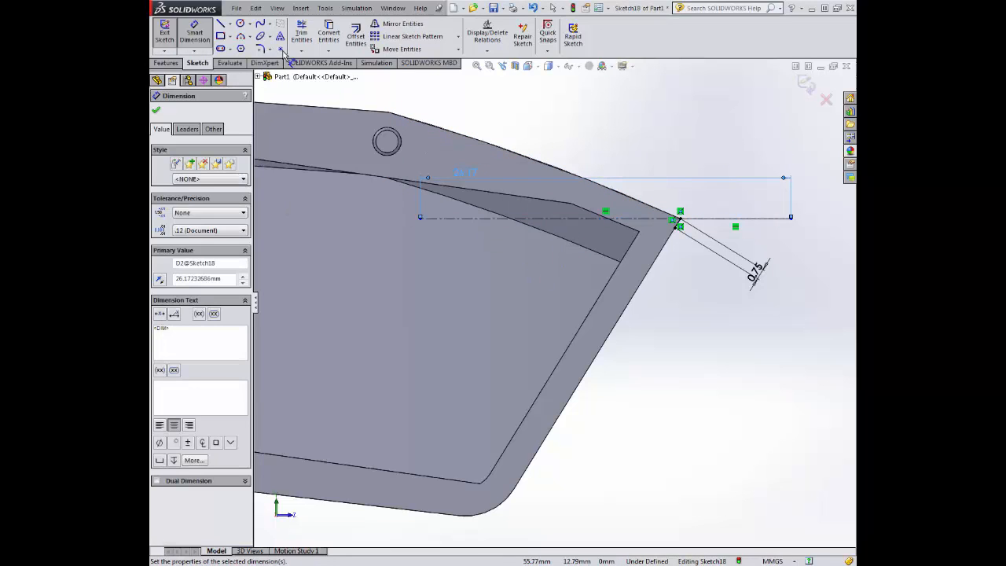
- Trim off the horizontal centerline outside the pointed corner and dimension the remaining inner part to 6.35 mm
click(305, 33)
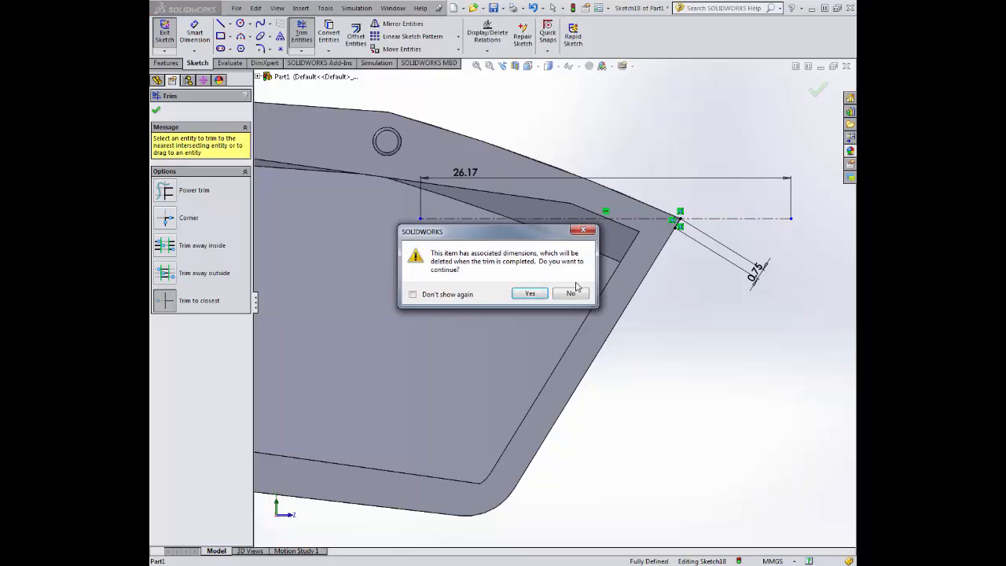
click(531, 293)
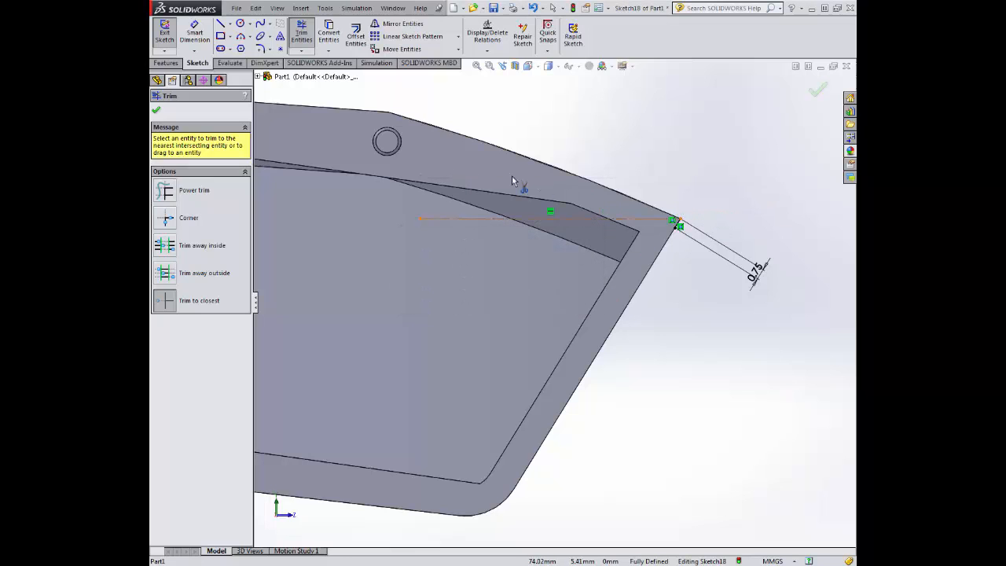
click(194, 35)
click(464, 219)
click(500, 120)
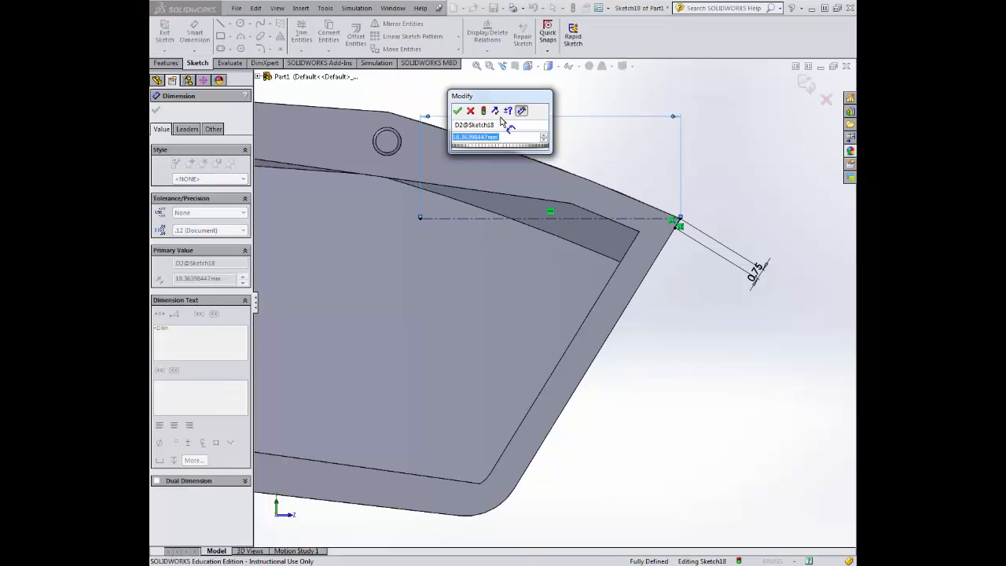
text(6.32)
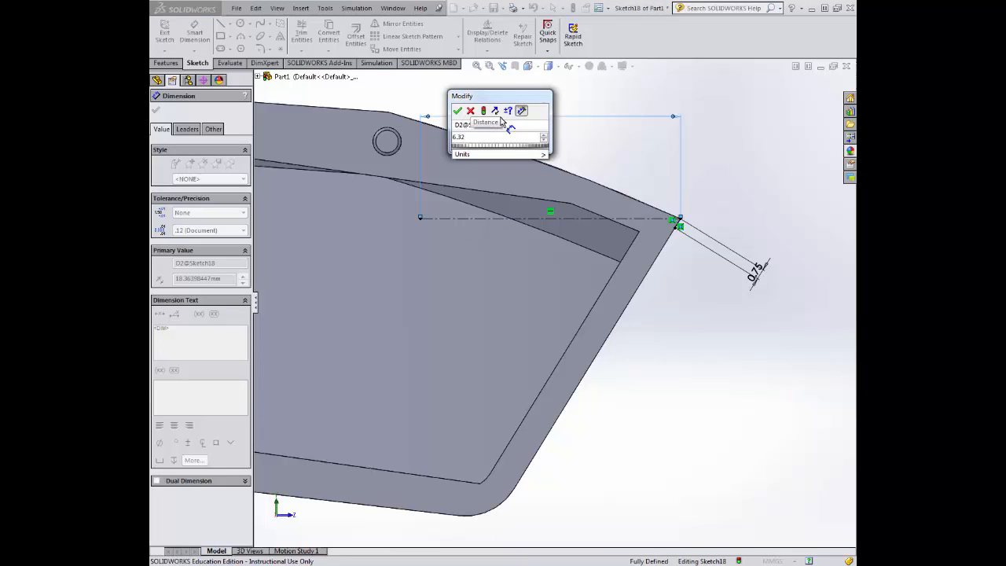
key(BackSpace)
text(5)
key(Return)
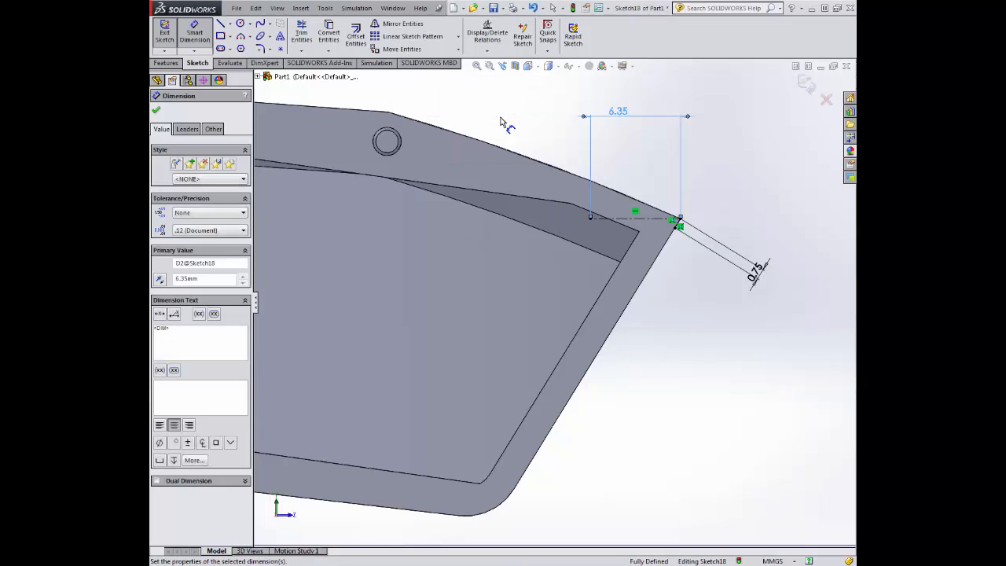
- Draw a vertical centerline about 1.78 mm long upward from the inner end of the horizontal centerline
click(230, 25)
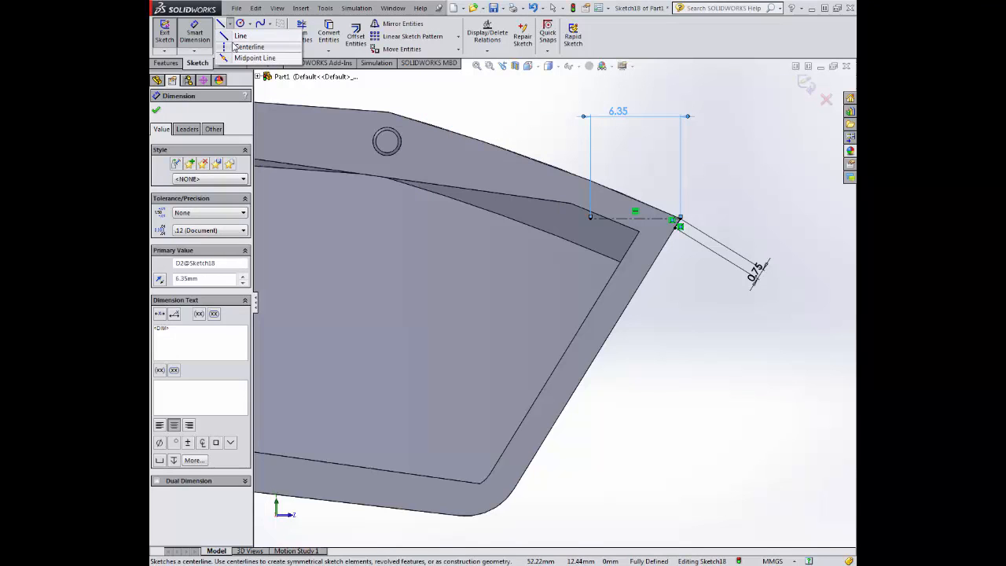
click(234, 47)
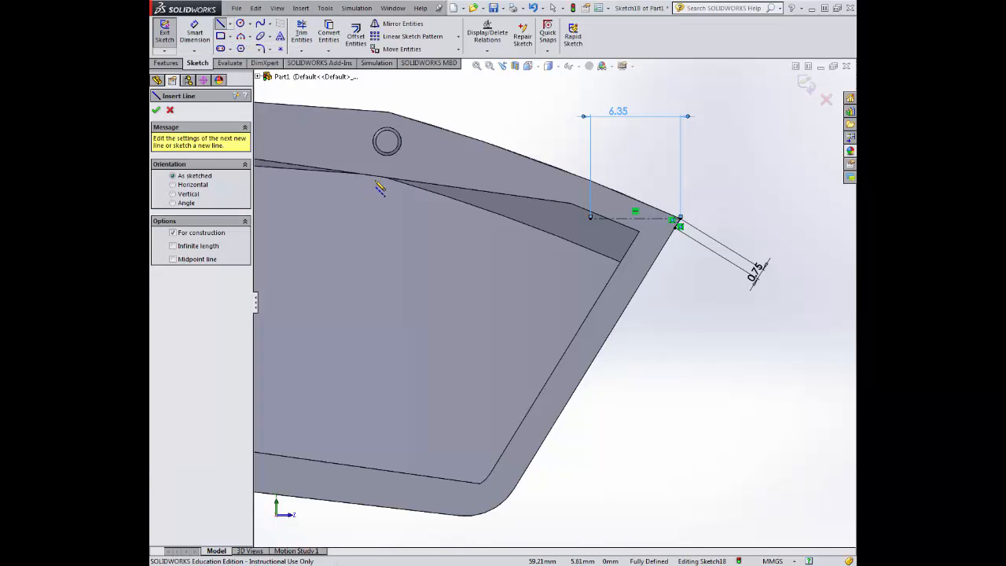
click(590, 217)
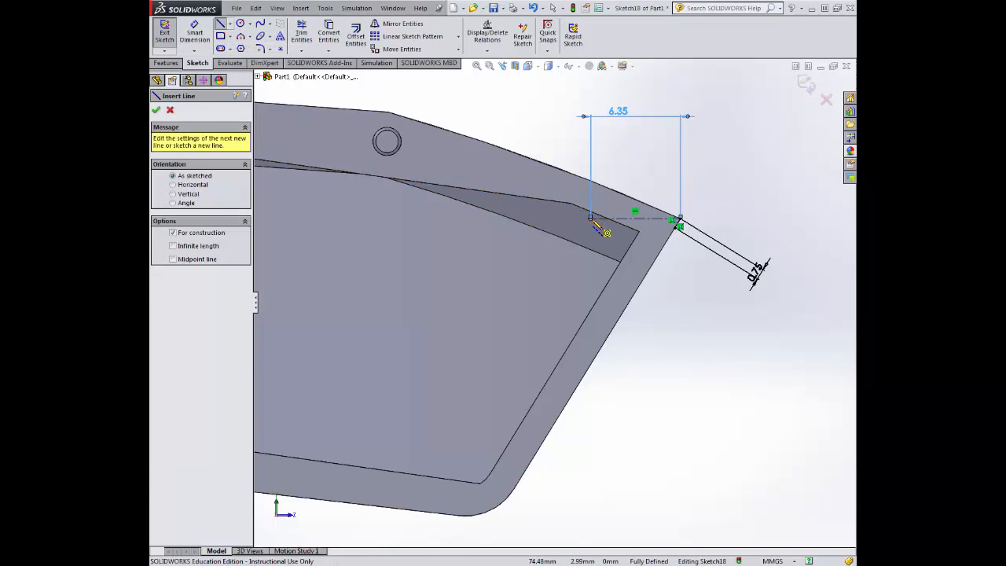
double_click(590, 193)
- Dimension the vertical centerline and set its length to 1.37 mm
click(195, 35)
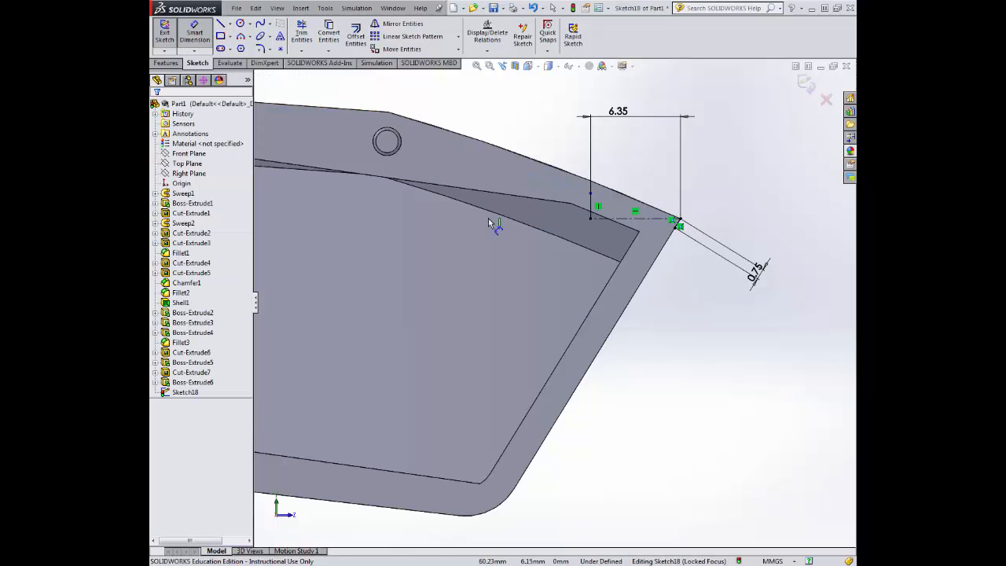
click(590, 204)
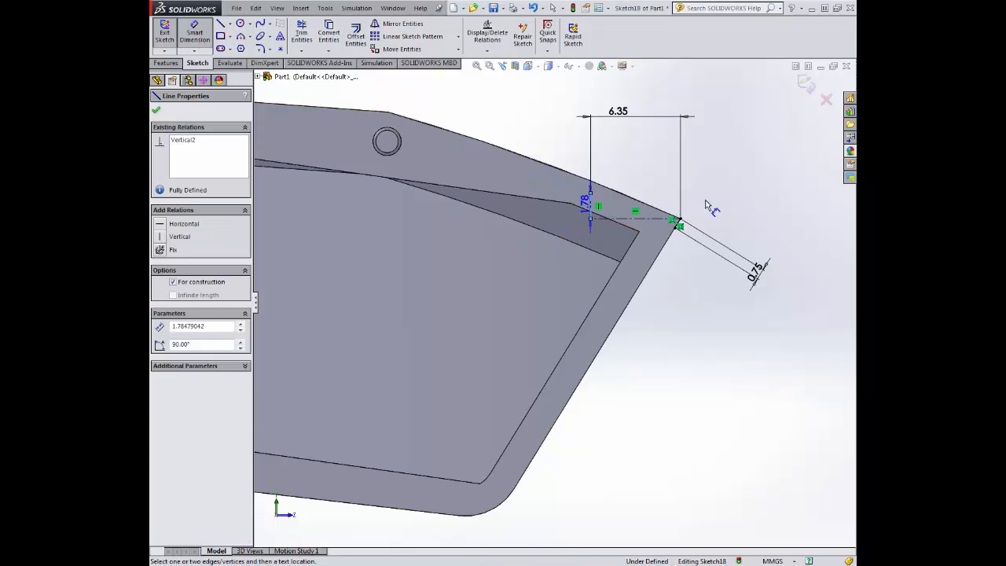
click(774, 202)
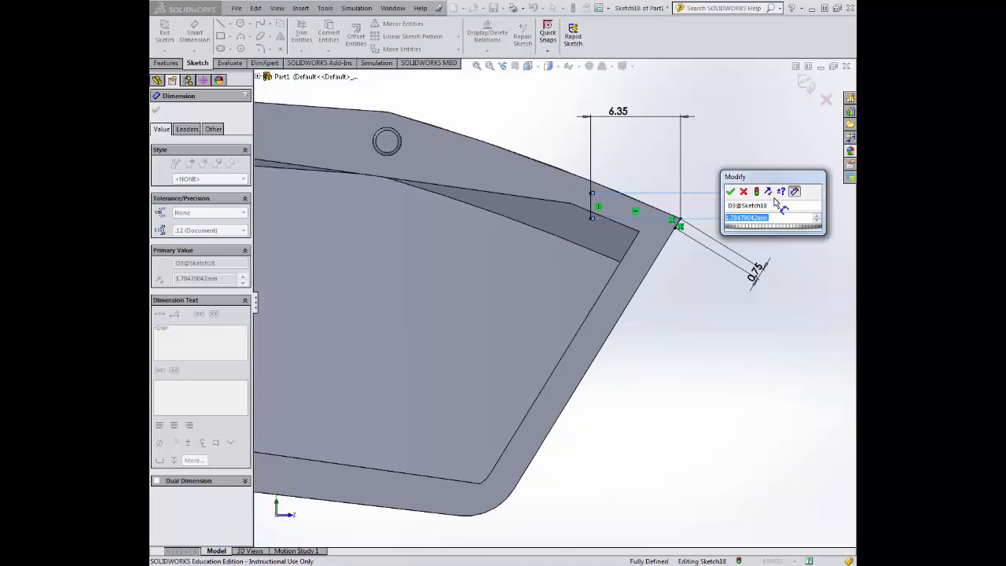
text(1.37)
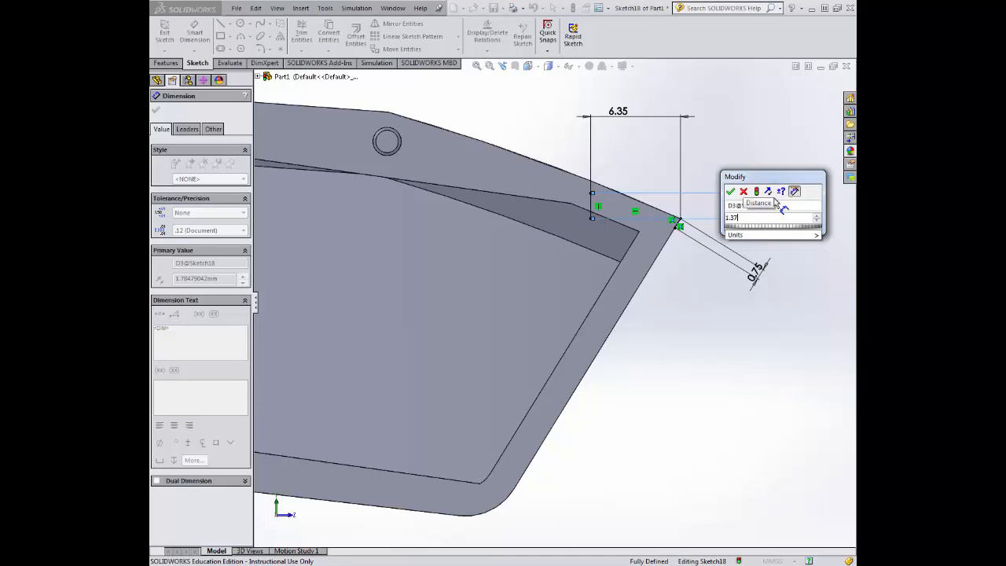
key(Return)
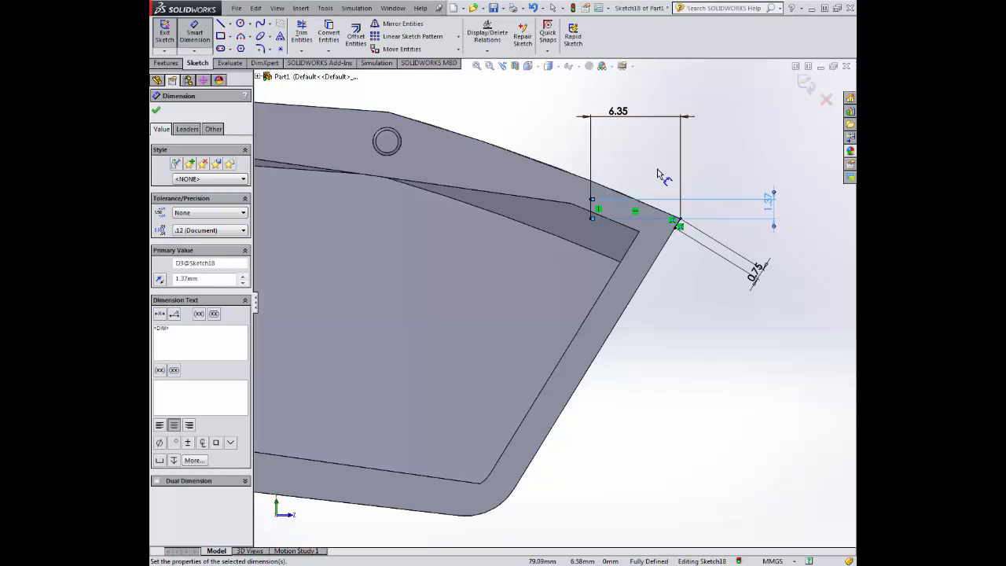
- Draw a sloping line about 6.29 mm long from the vertical centerline's upper end to the lower end of the 0.75 mm line
click(221, 23)
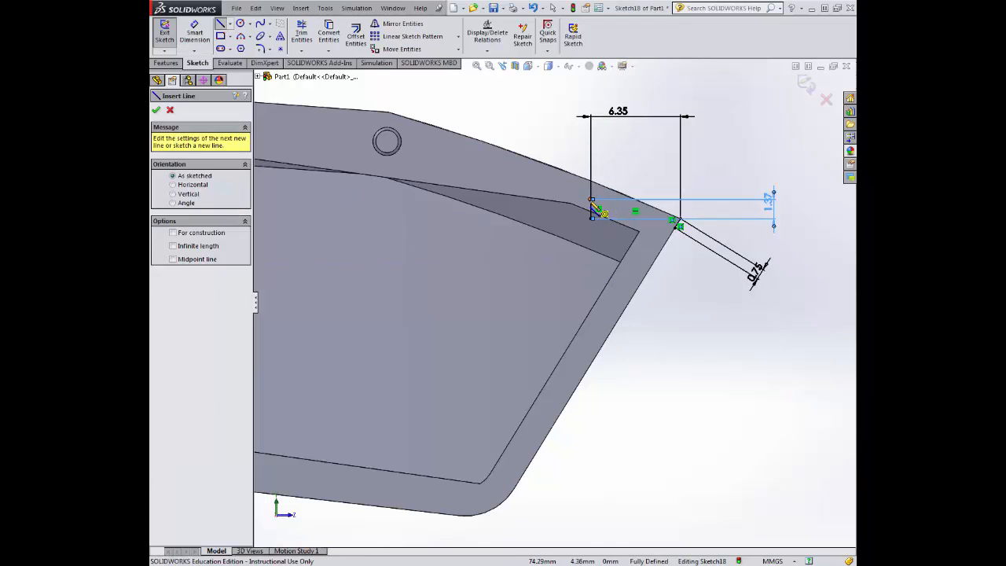
click(593, 207)
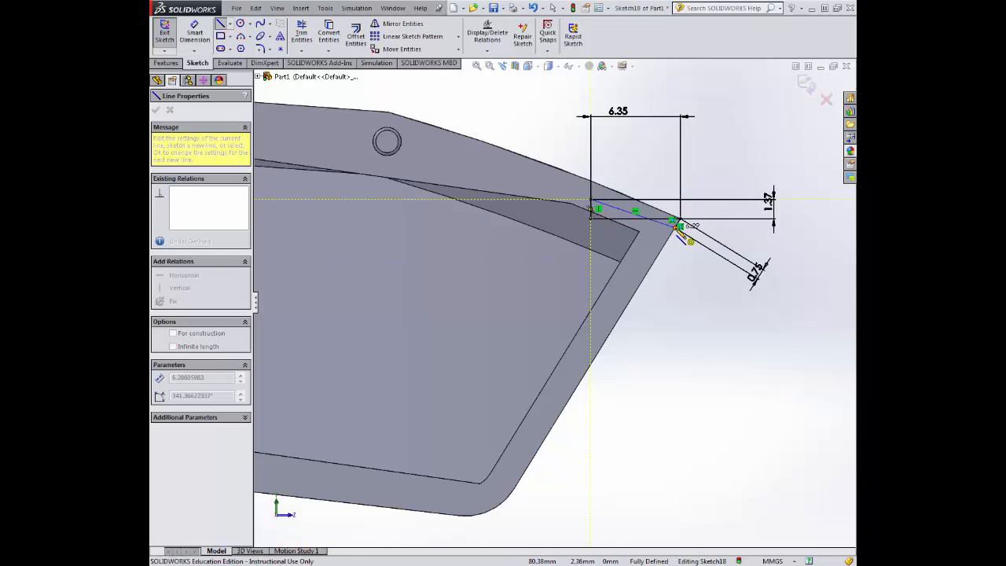
click(675, 228)
double_click(683, 336)
- Add a 0.50 mm sketch fillet between the sloping line and the 0.75 mm line on the end edge
scroll(715, 246, down, 1)
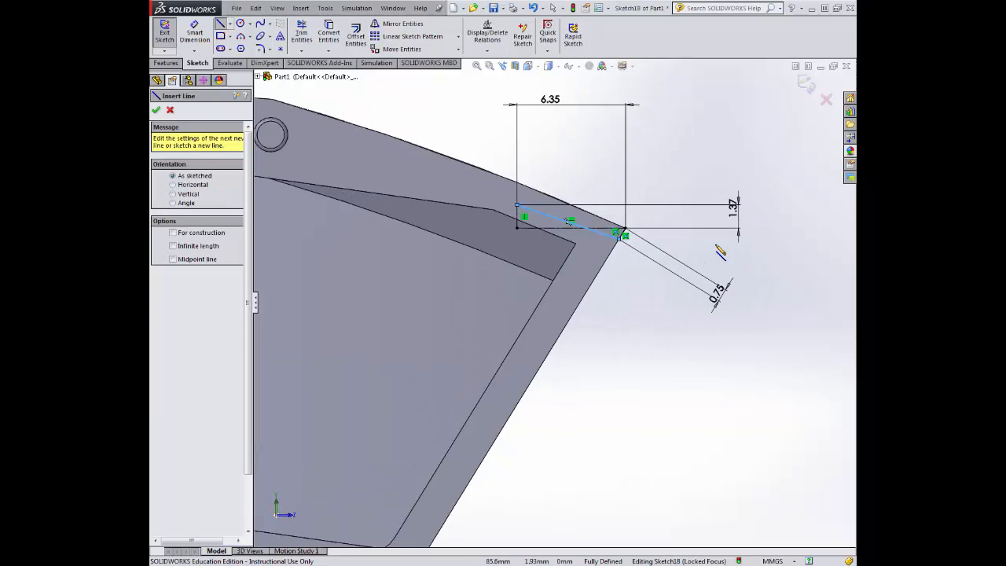
scroll(720, 252, down, 3)
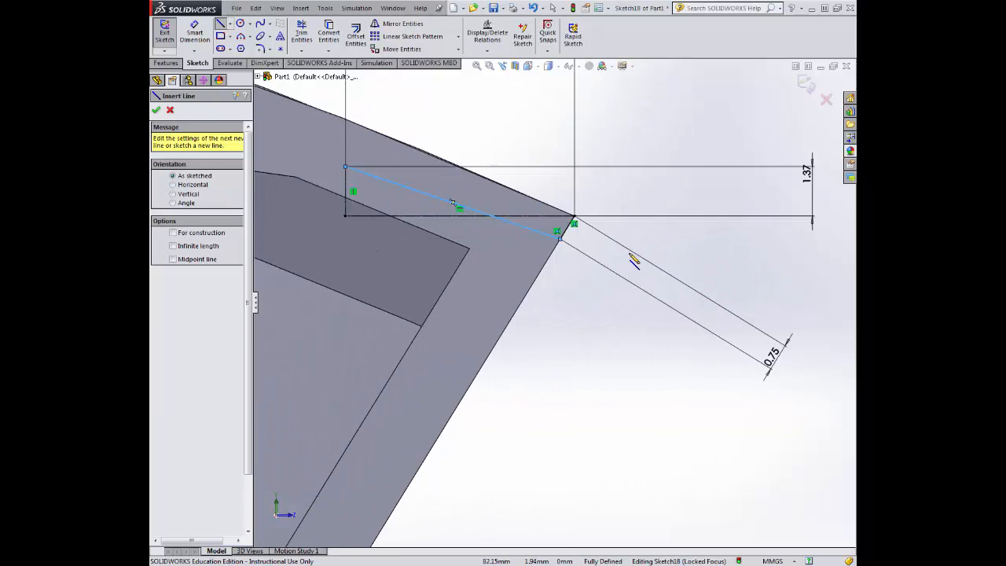
click(260, 48)
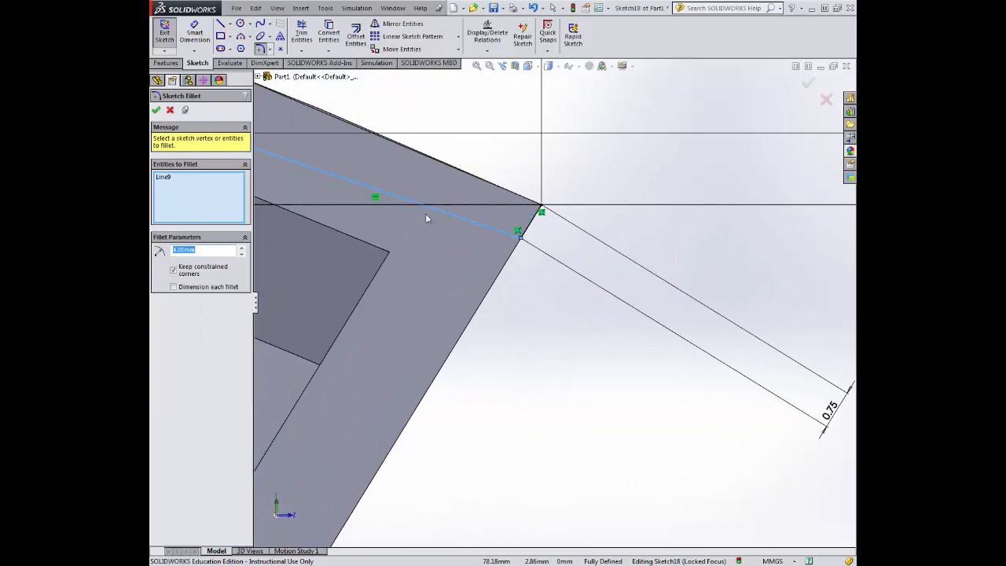
click(533, 231)
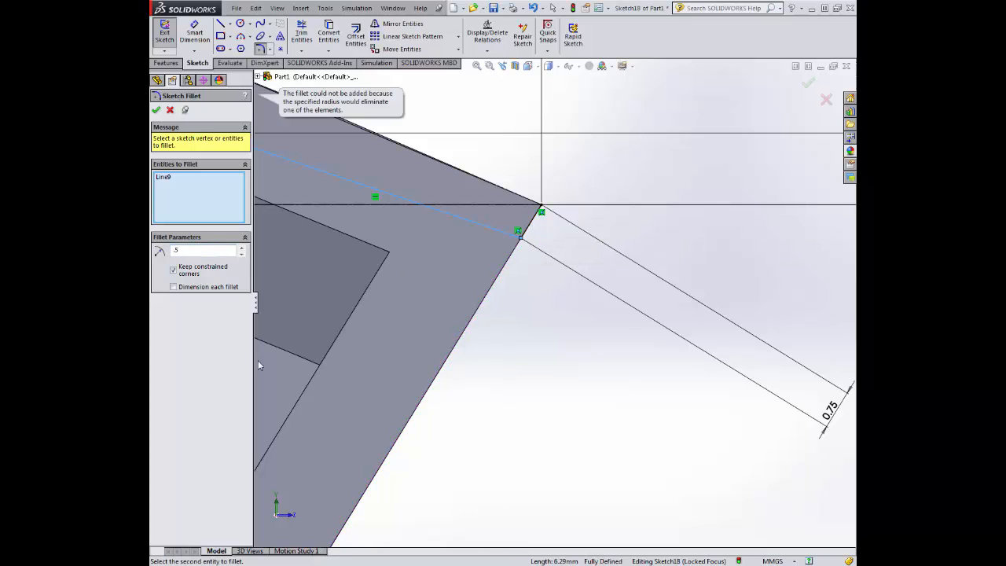
click(179, 341)
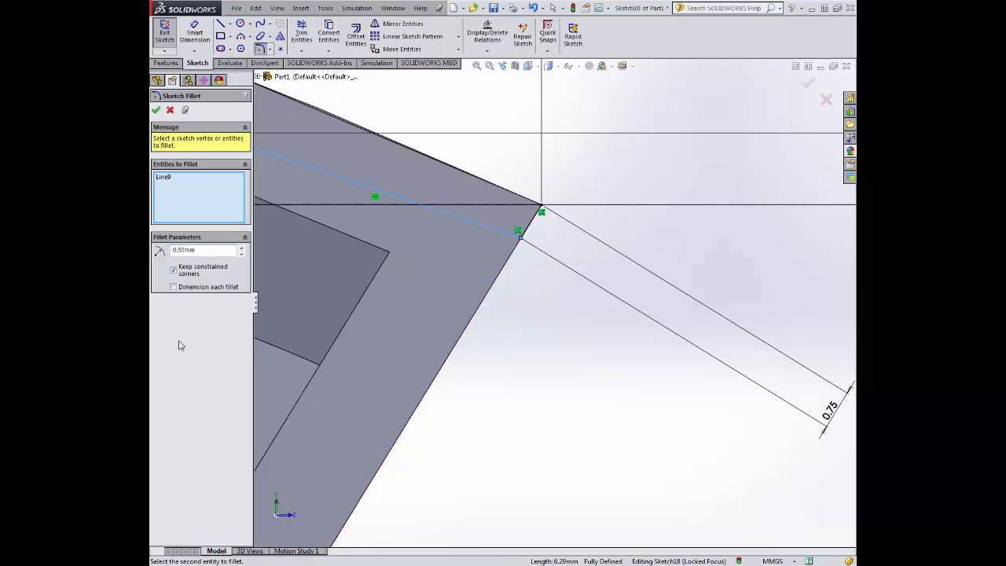
click(529, 226)
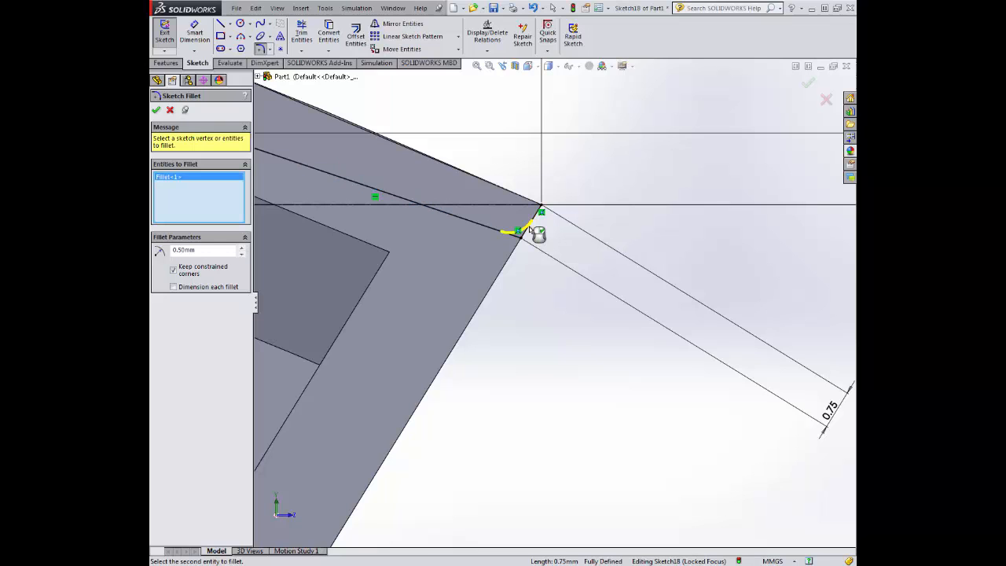
click(156, 110)
scroll(436, 370, up, 5)
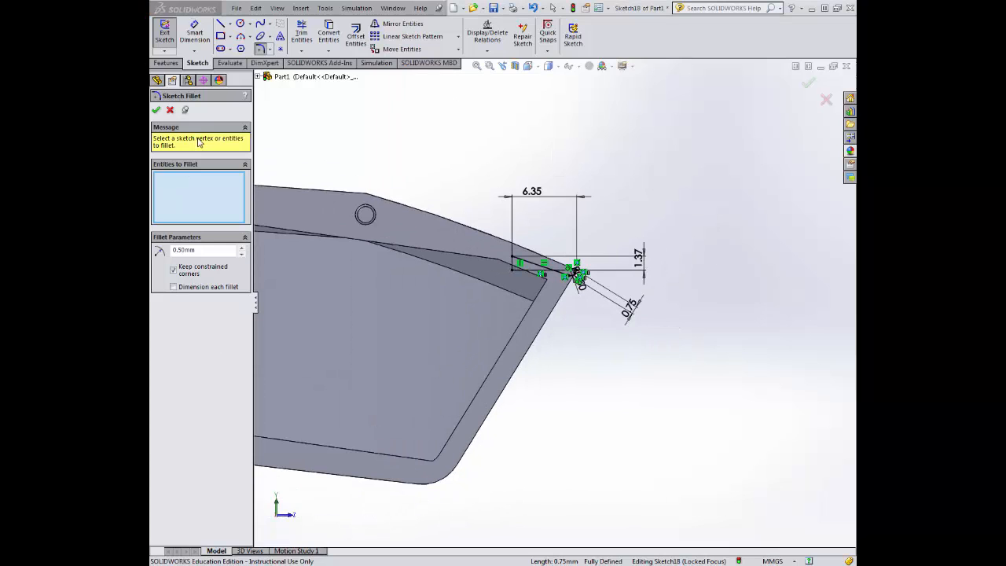
click(157, 110)
- Draw one line along the lower inner rim edge extending past the part, and another along the end edge extending below the corner
click(222, 25)
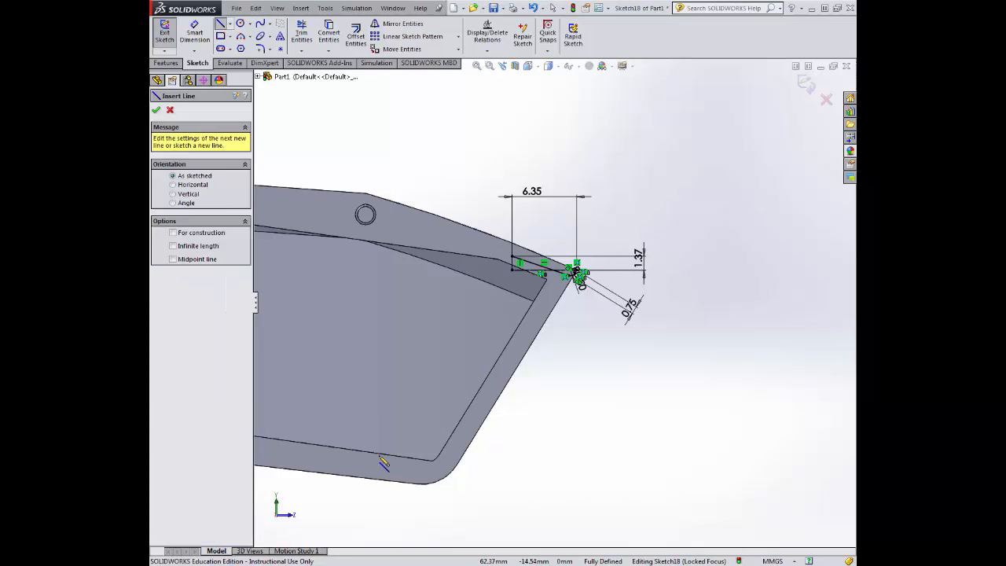
click(432, 460)
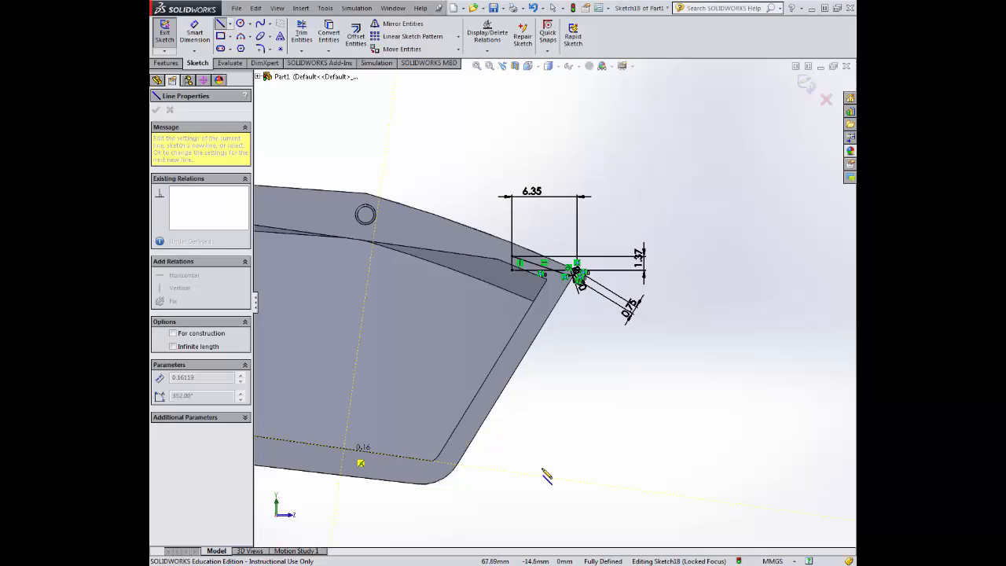
click(585, 482)
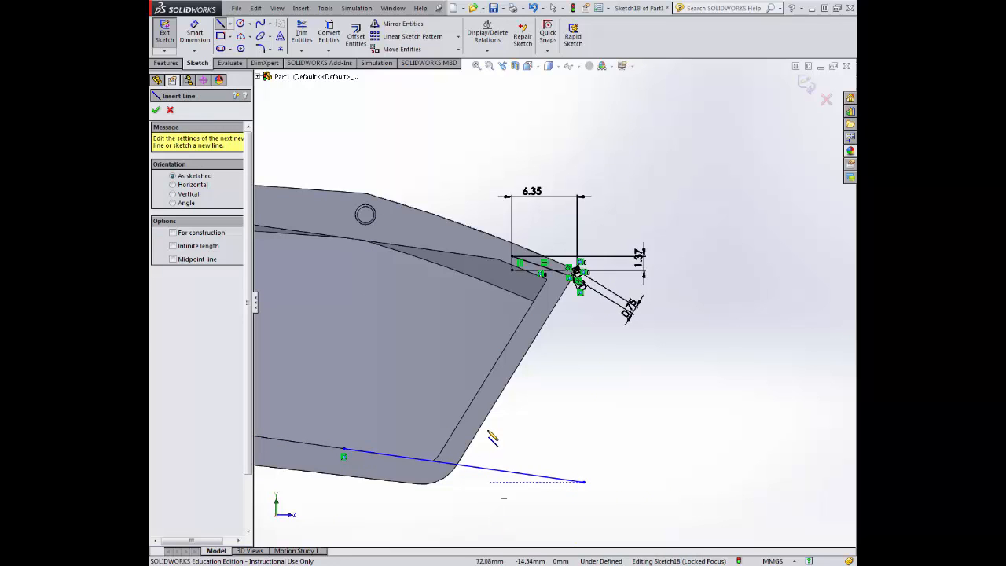
click(427, 514)
key(Escape)
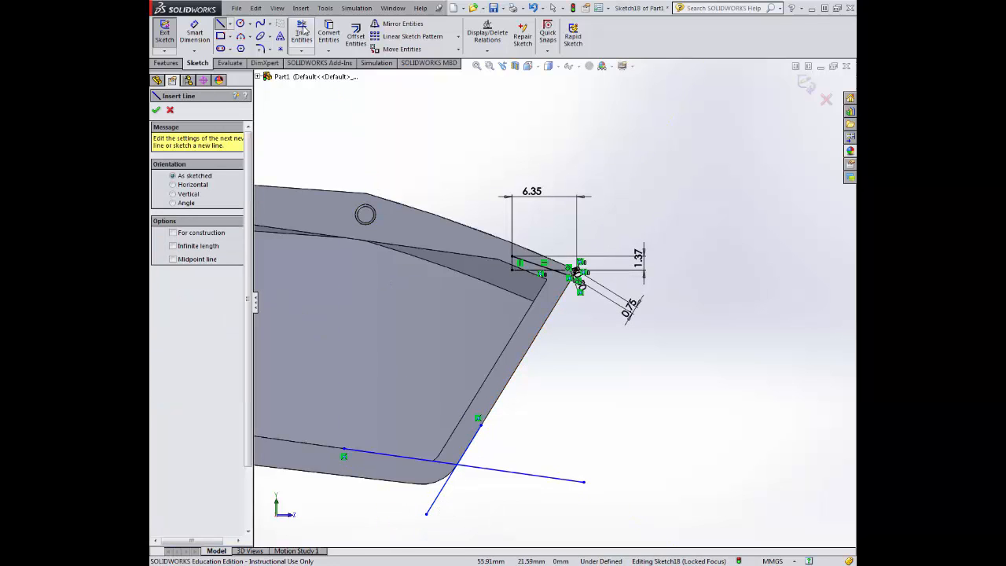
- Trim the lower rim line's overhang outside the part and the end-edge line's portion above their intersection
click(302, 33)
click(534, 481)
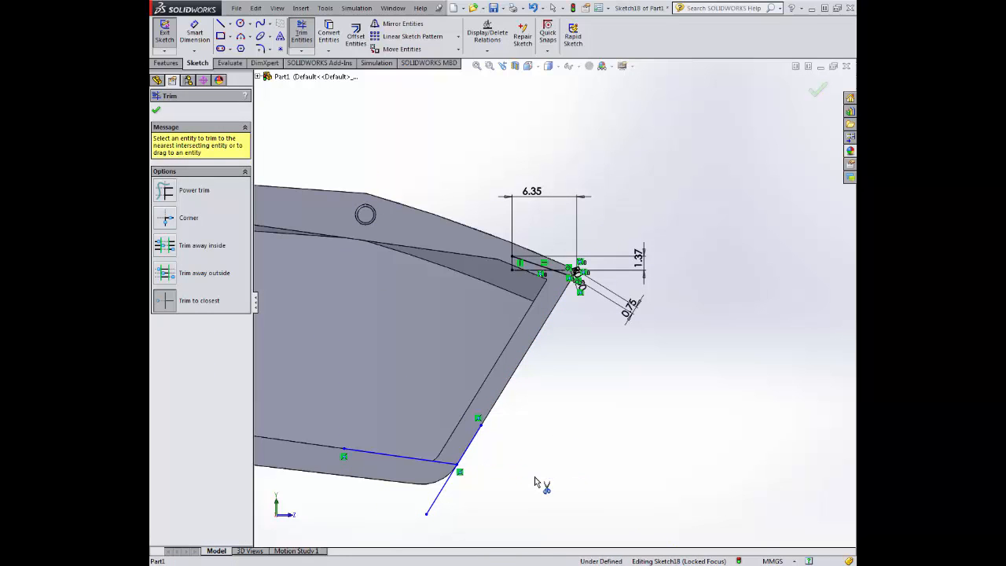
click(464, 446)
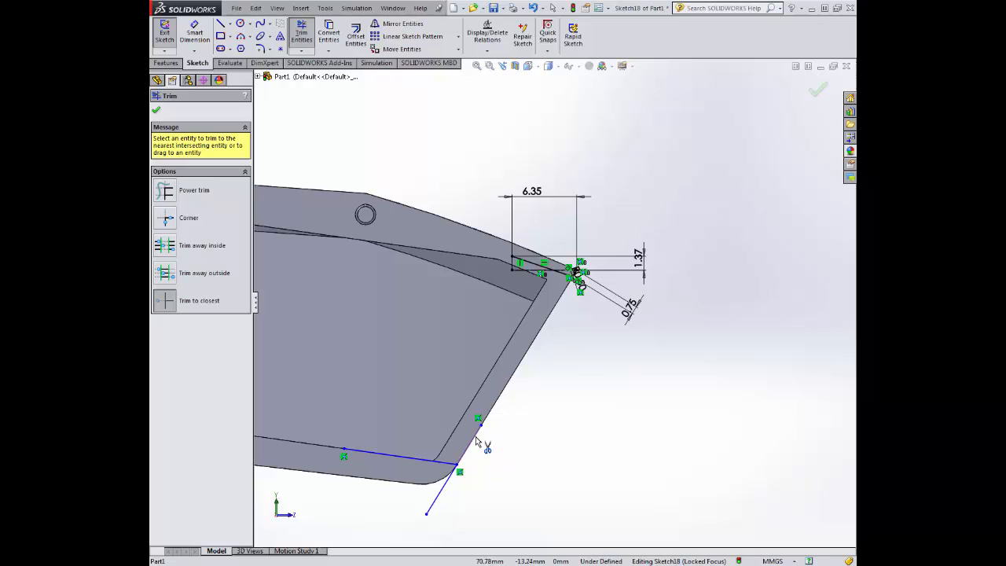
- Add a 0.50 mm sketch fillet between the lower rim line and the line continuing below the end edge
click(260, 49)
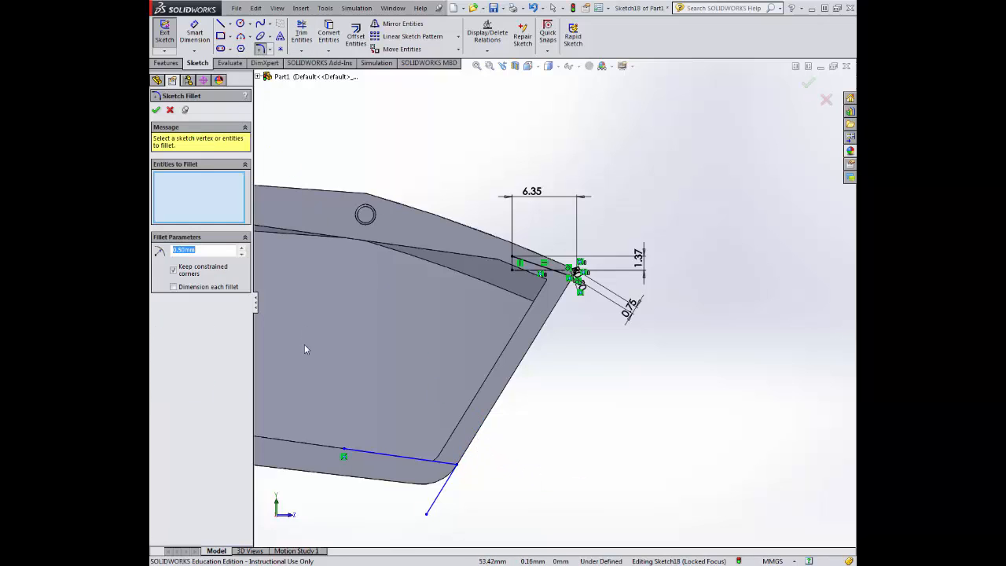
click(399, 463)
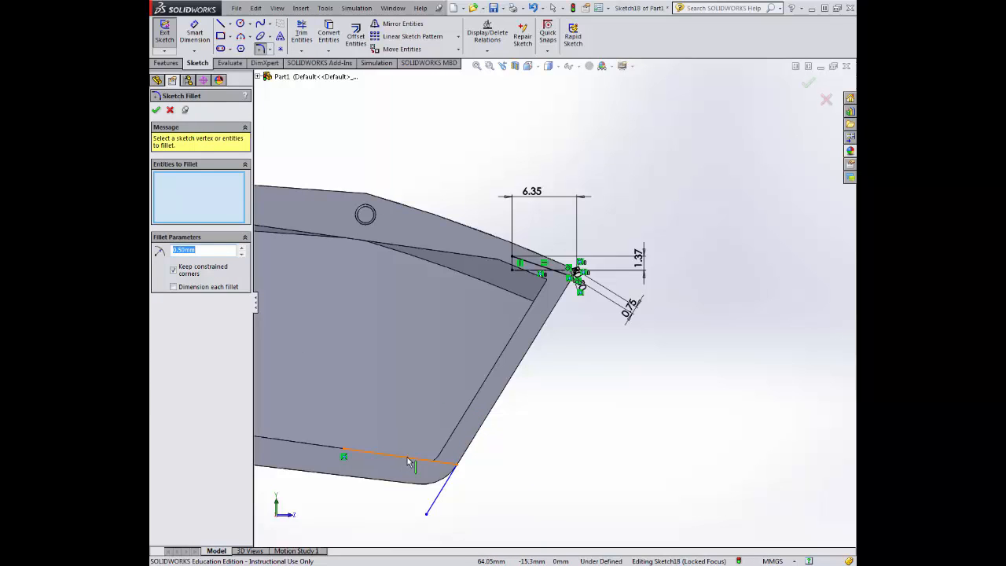
click(437, 501)
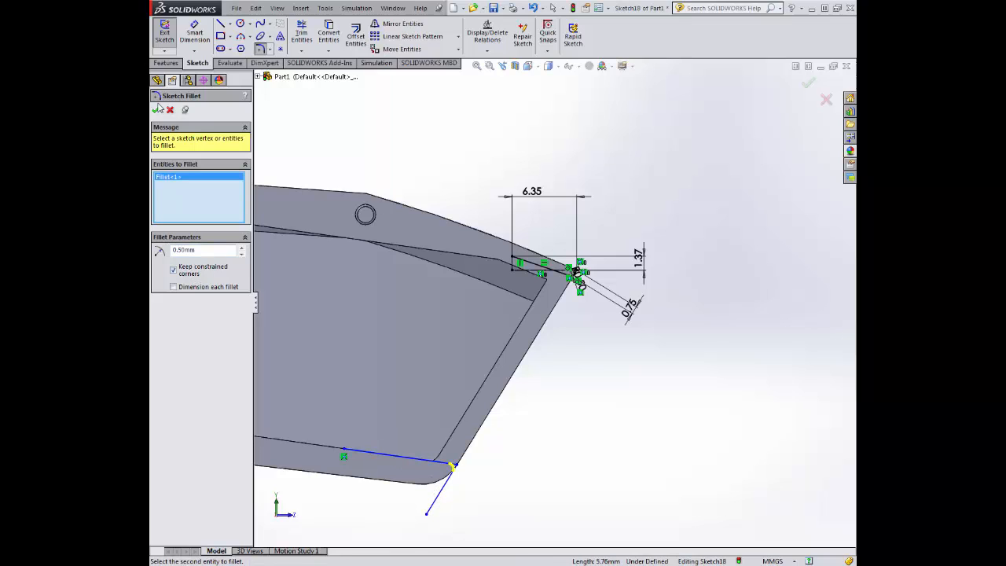
click(156, 110)
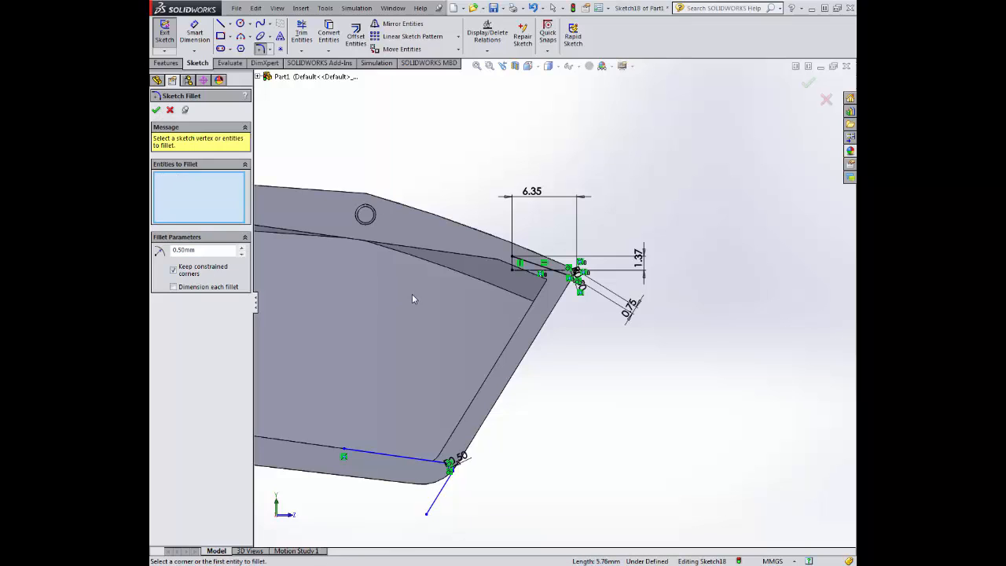
- Draw a line about 7.97 mm long from the upper inner edge to the sloping line, and a 21.31 mm line down to the lower rim line
click(222, 25)
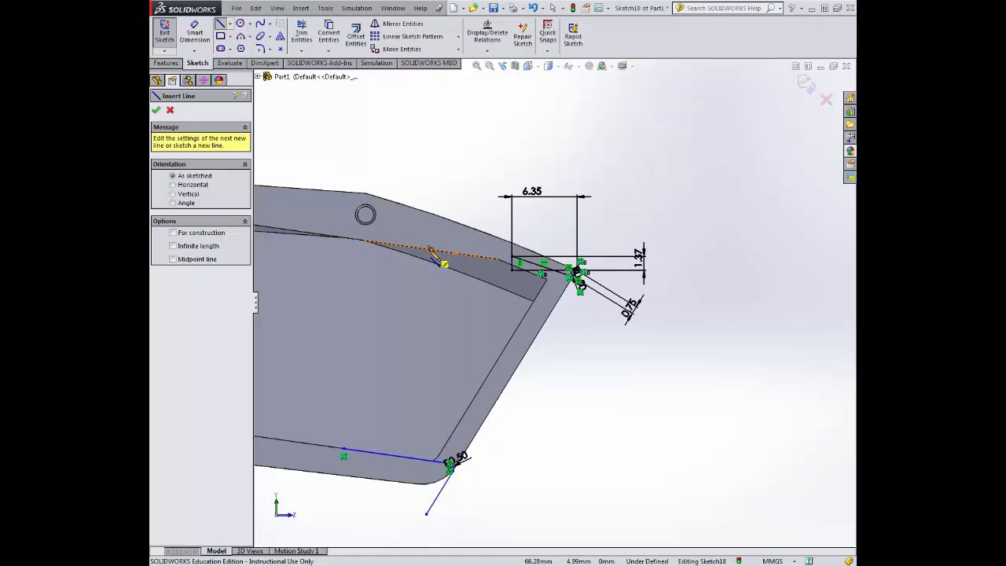
click(432, 250)
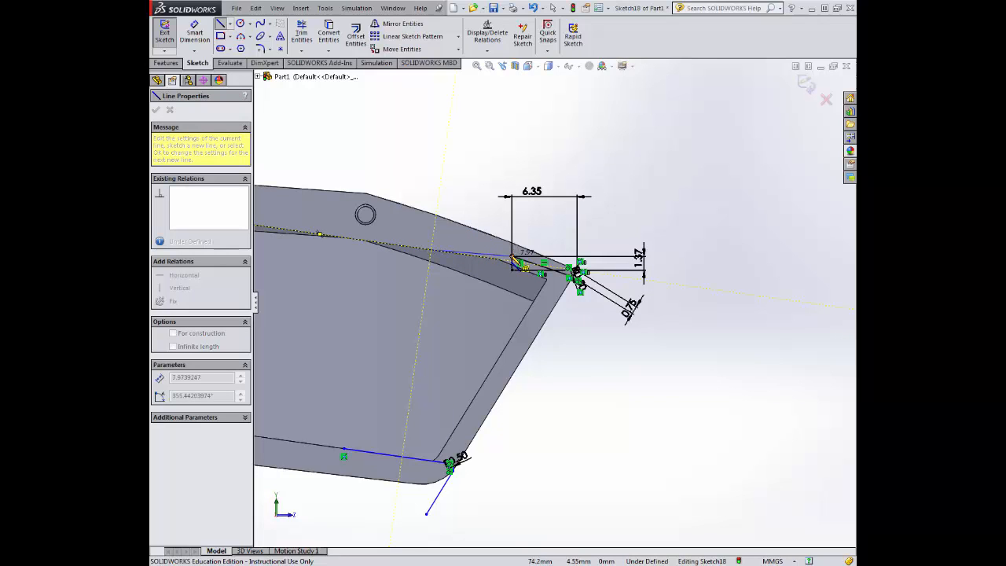
click(512, 257)
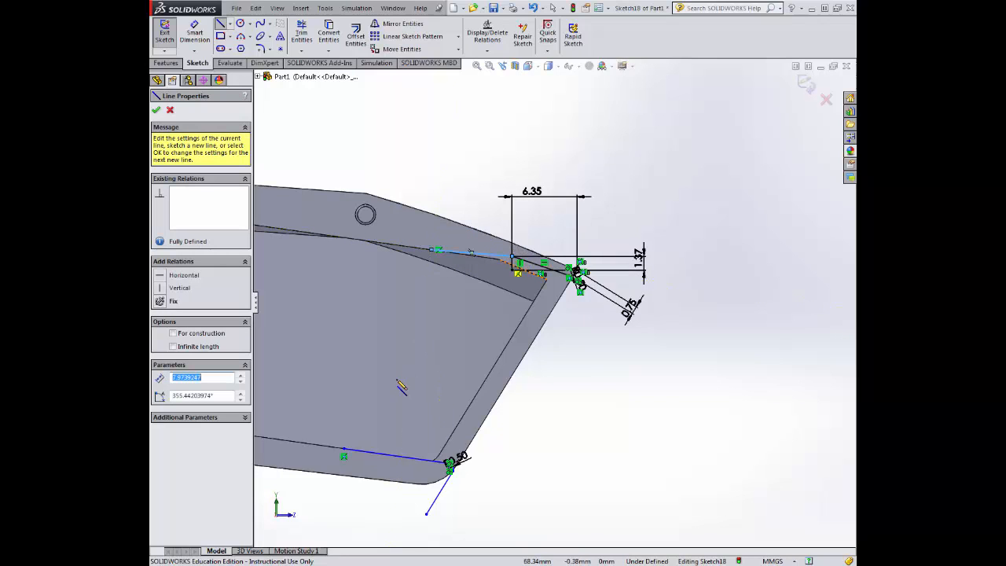
click(432, 251)
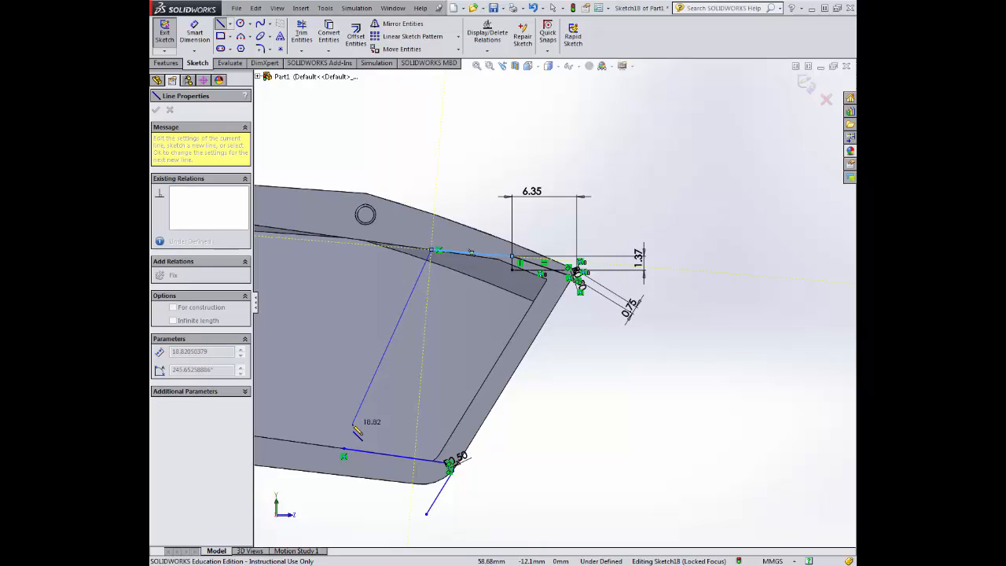
click(344, 451)
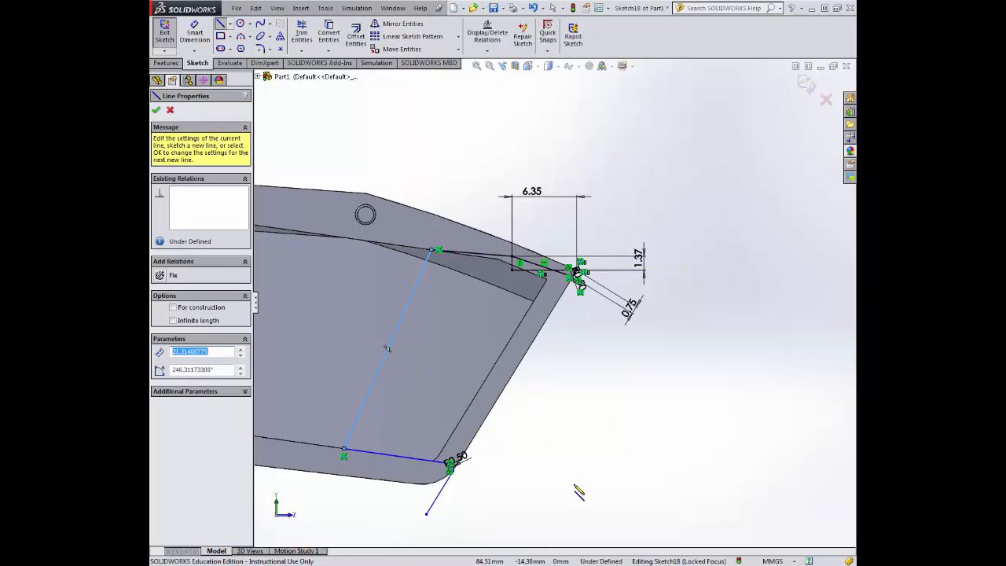
- Close the profile outside the part with a line about 17 mm long from the pointed end and another to the lower line's free end
click(694, 404)
scroll(565, 272, down, 3)
scroll(555, 288, down, 3)
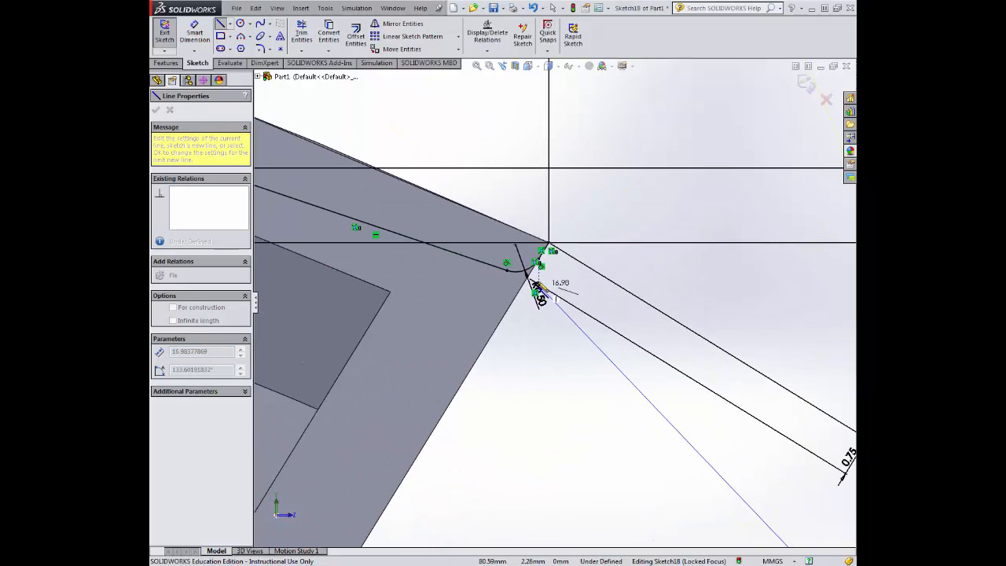
scroll(495, 416, up, 6)
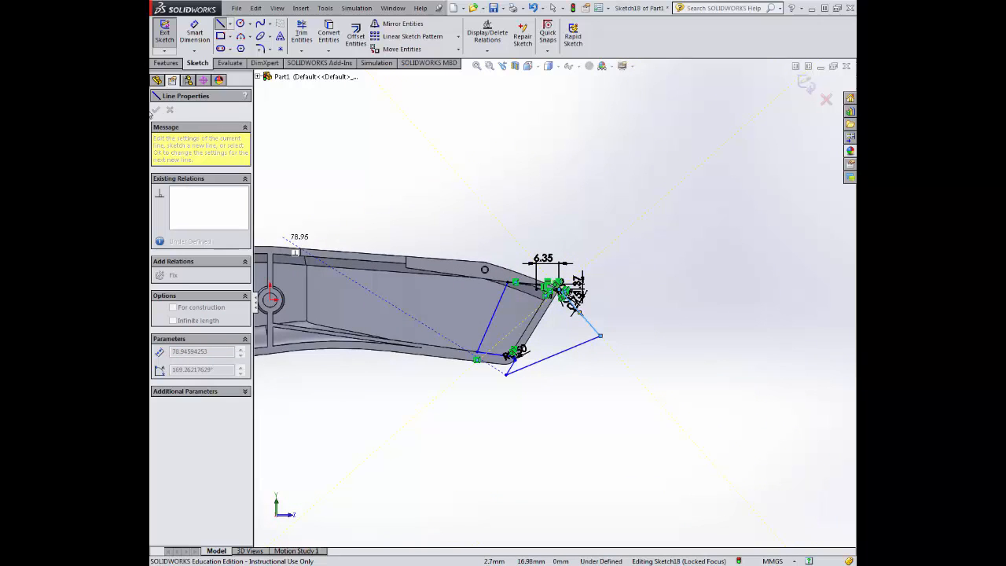
key(Escape)
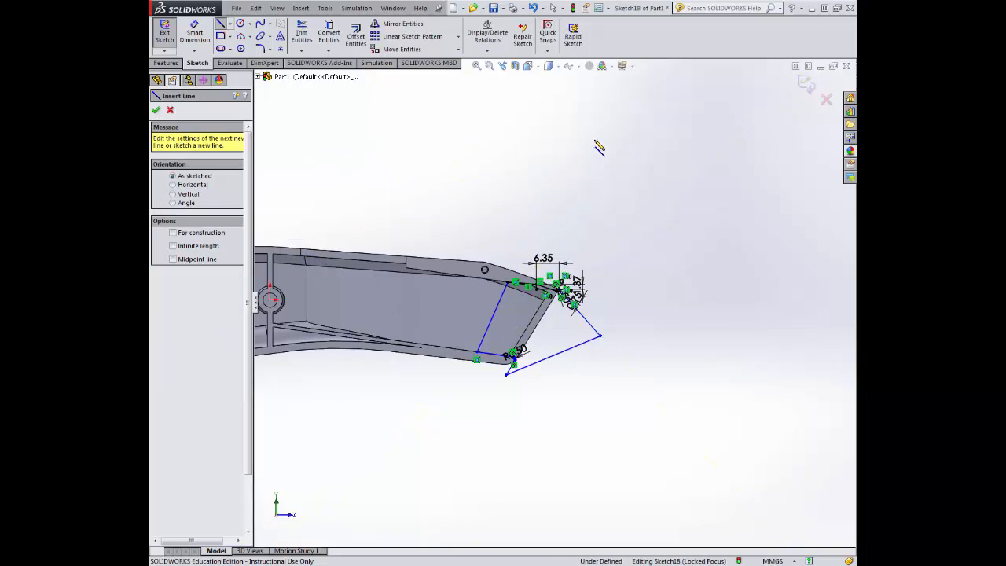
click(156, 111)
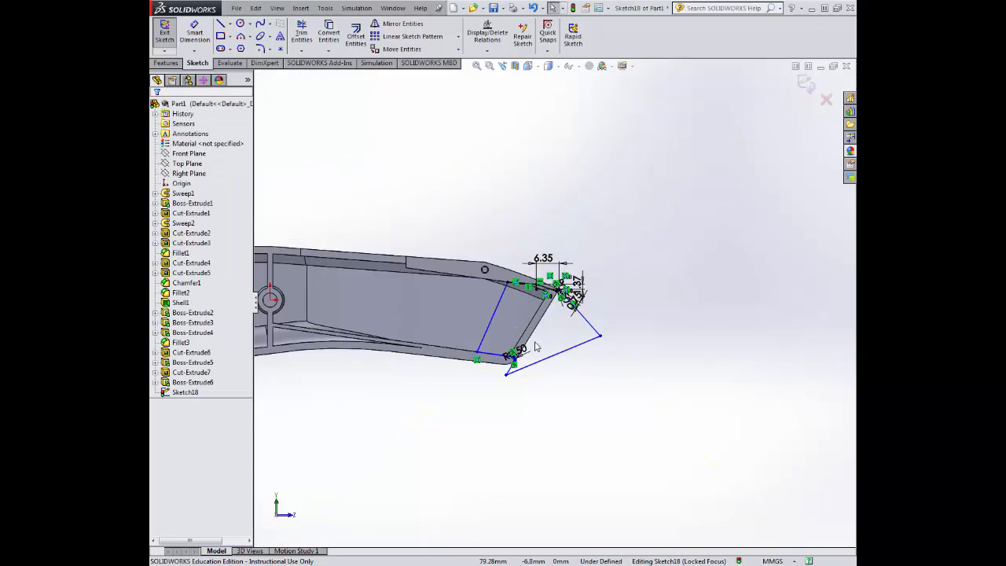
- Cut-extrude the closed end profile with a blind depth of 0.50 mm
click(165, 63)
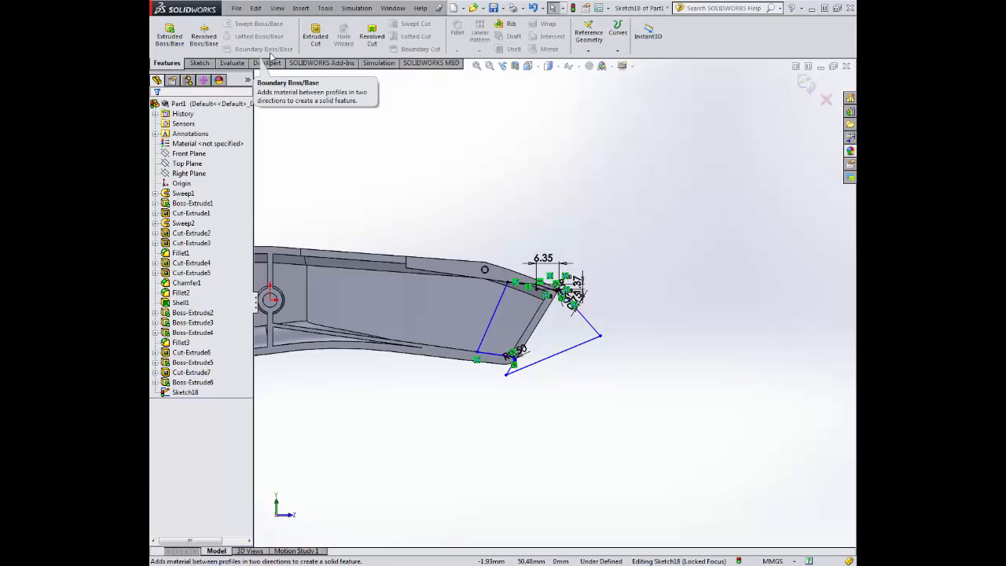
click(315, 36)
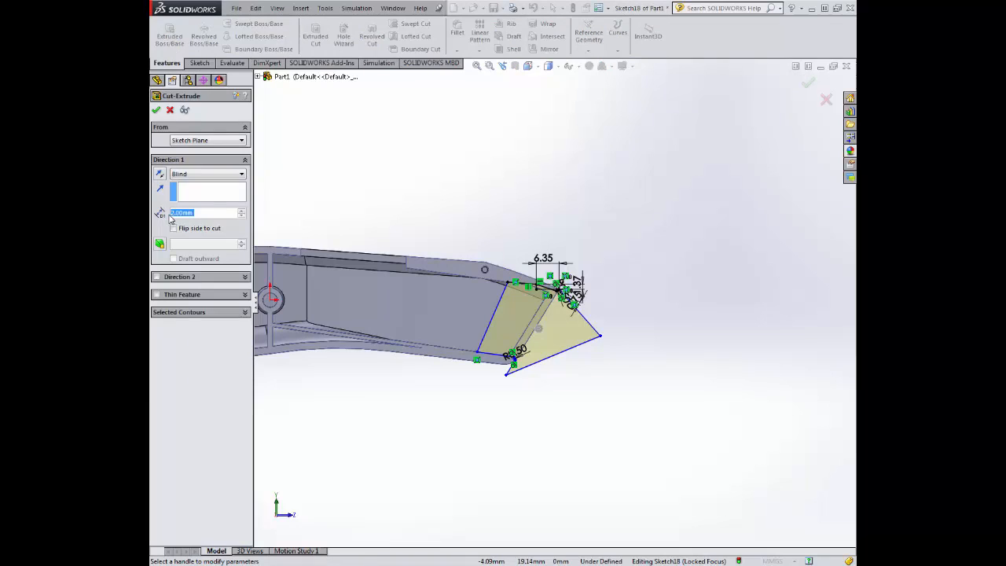
text(5)
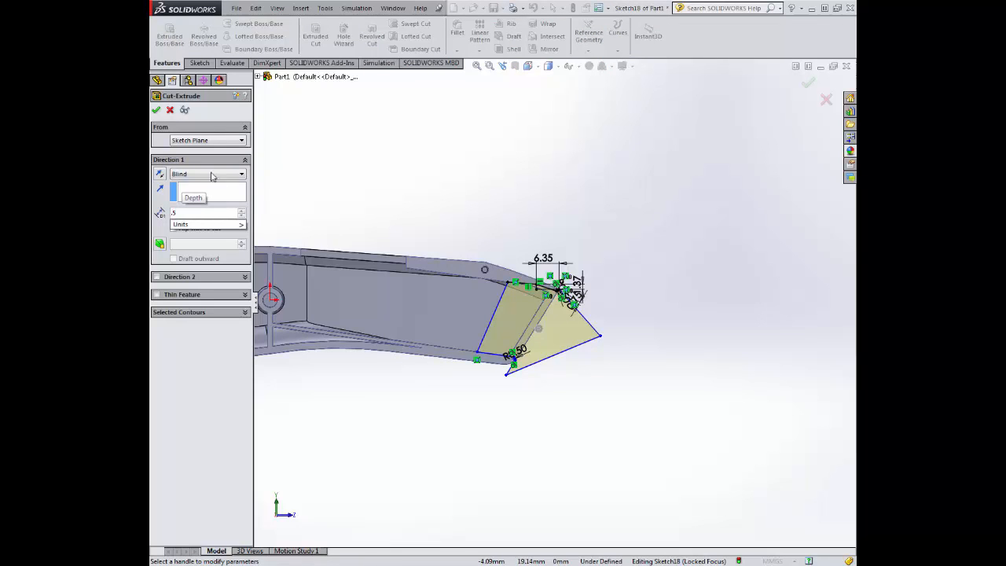
key(Return)
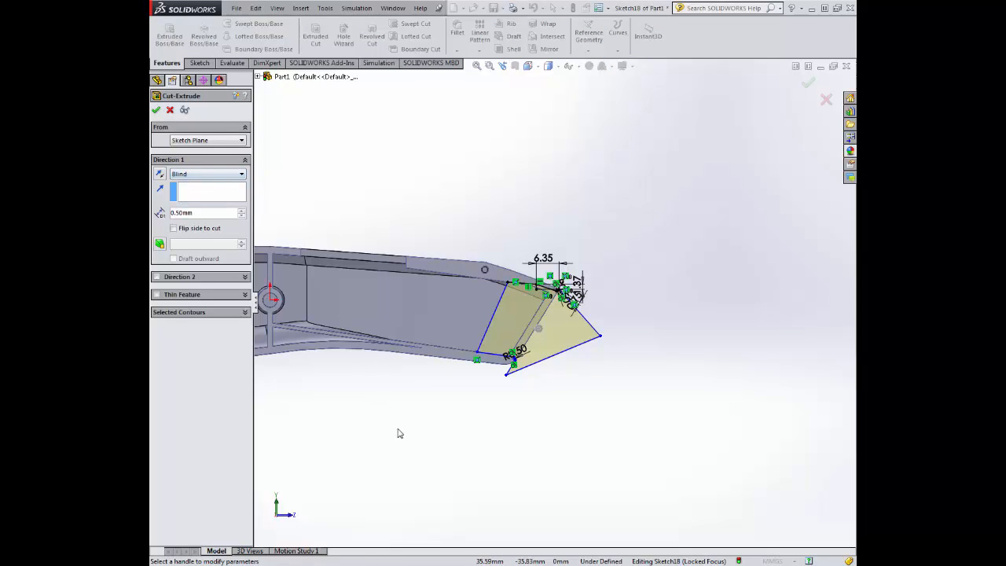
middle_drag(397, 407, 369, 315)
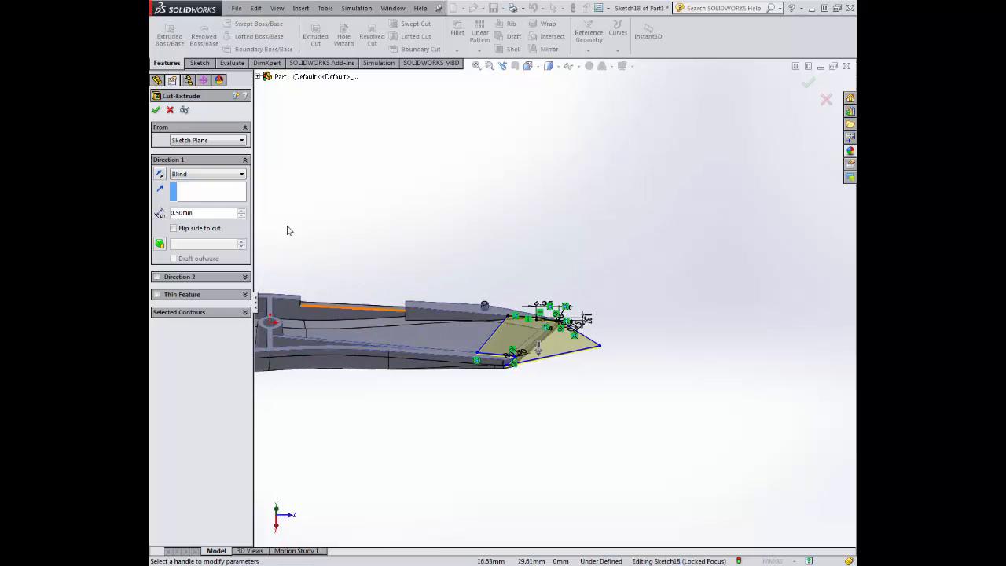
click(156, 110)
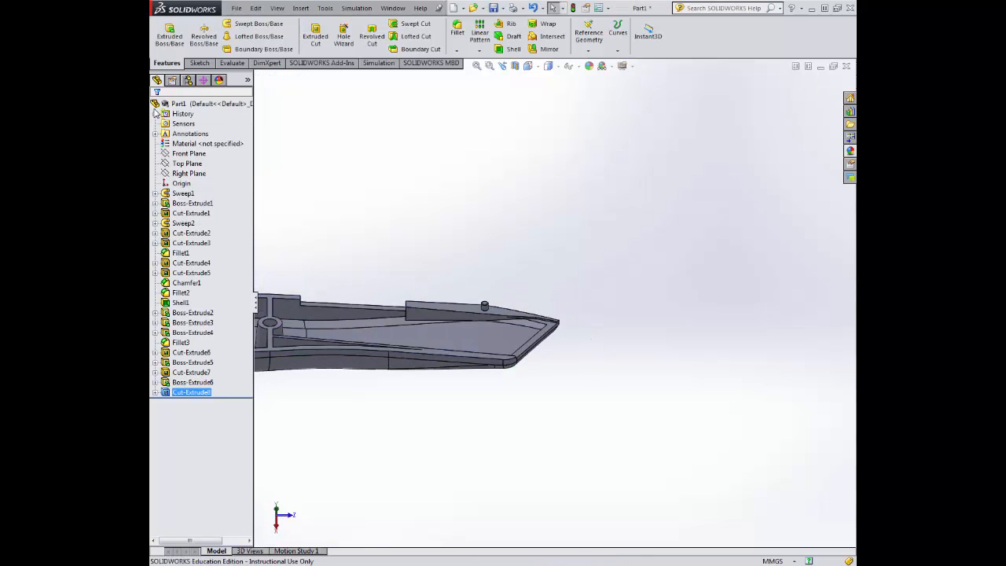
- Start a new sketch on the raised upper rim face carrying the pin and orient the model to the Left view
middle_drag(343, 186, 407, 333)
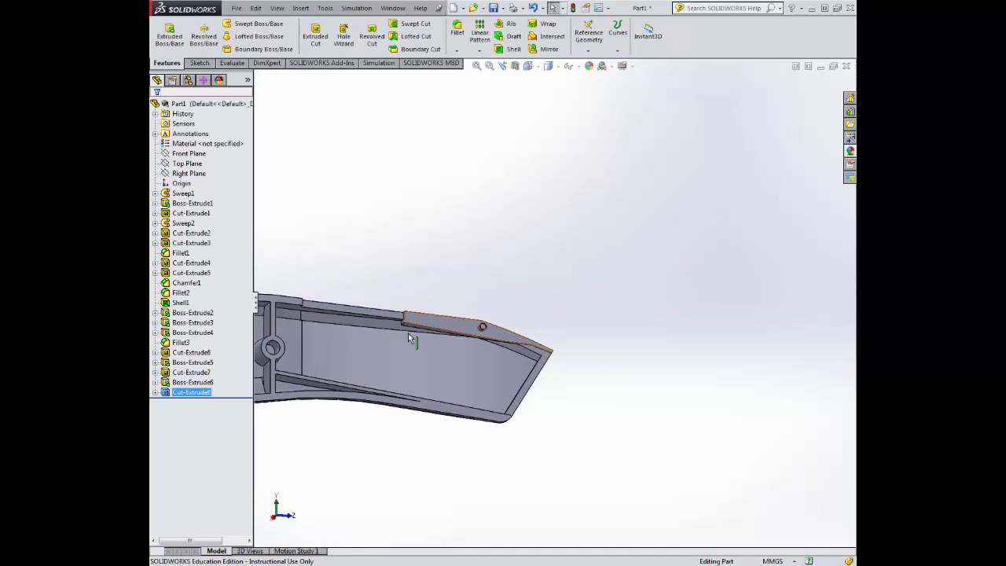
scroll(527, 334, down, 2)
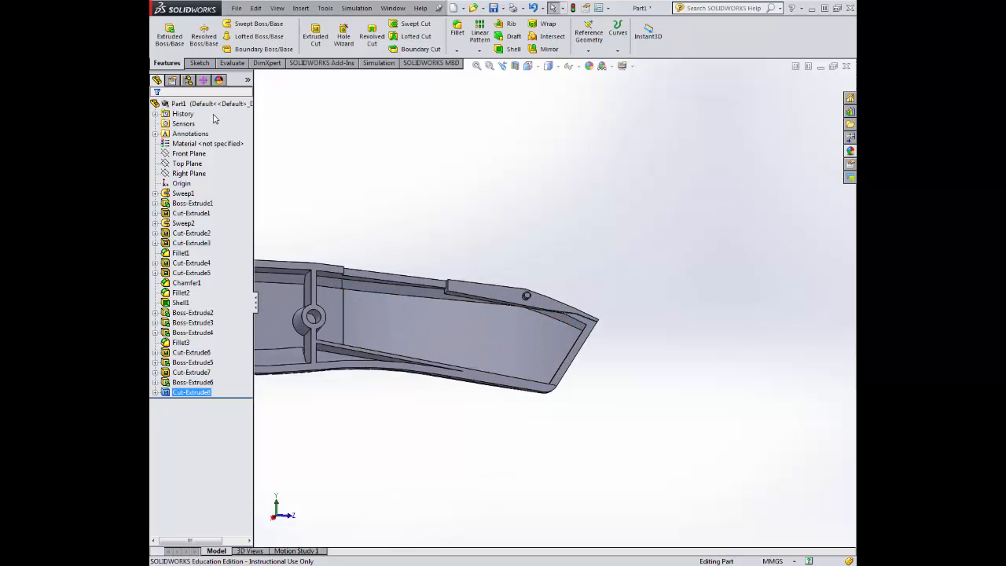
key(s)
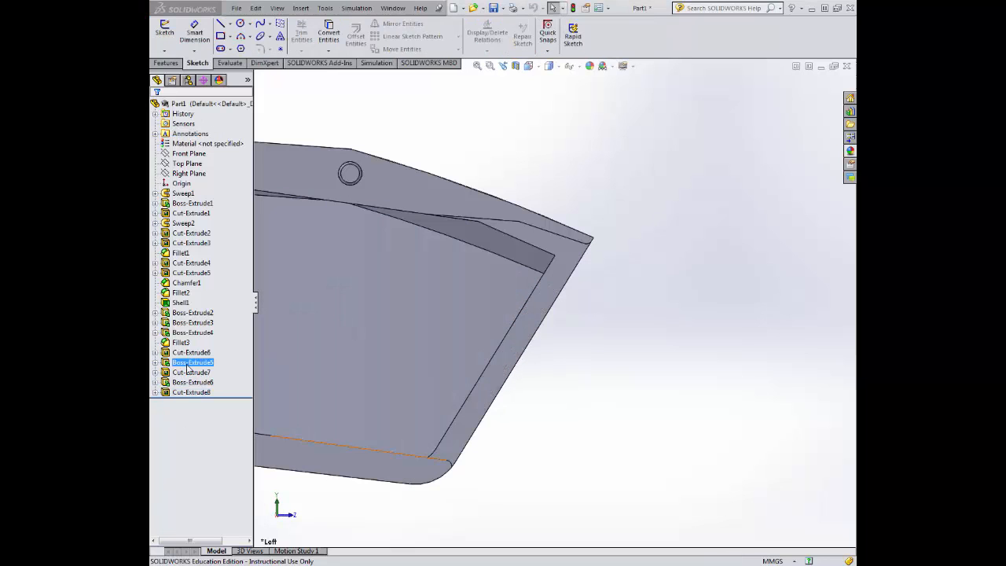
click(174, 33)
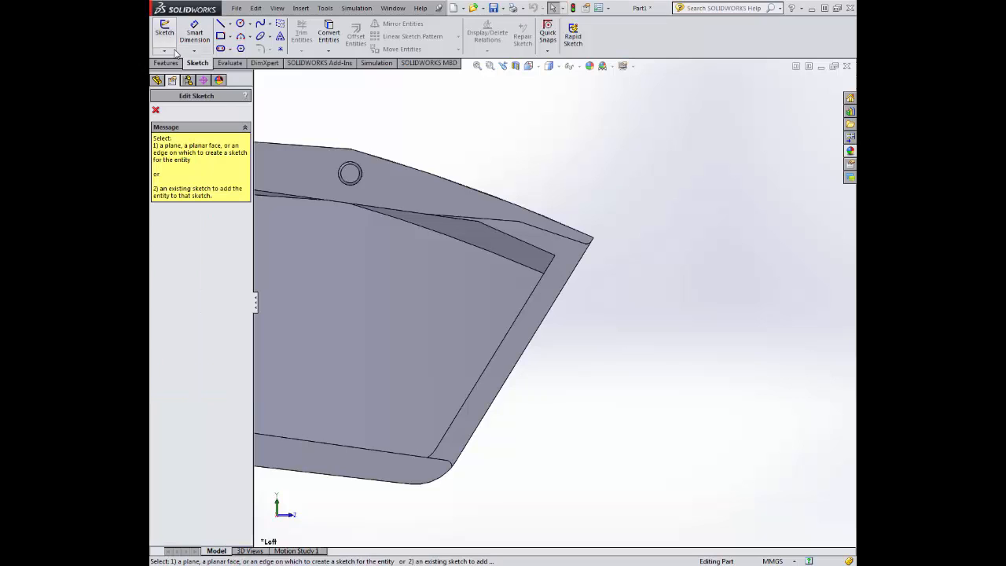
click(391, 193)
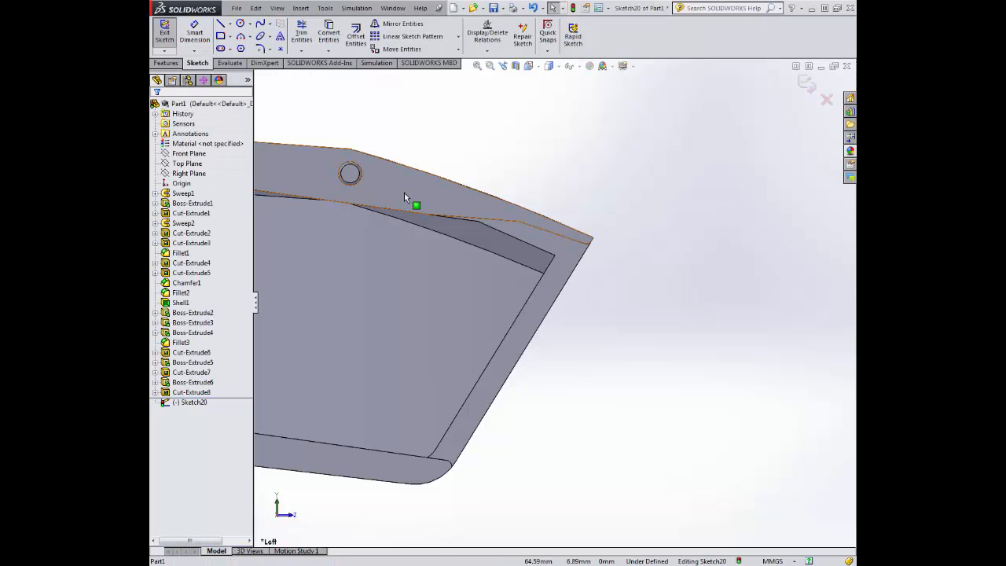
key(ctrl+shift+z)
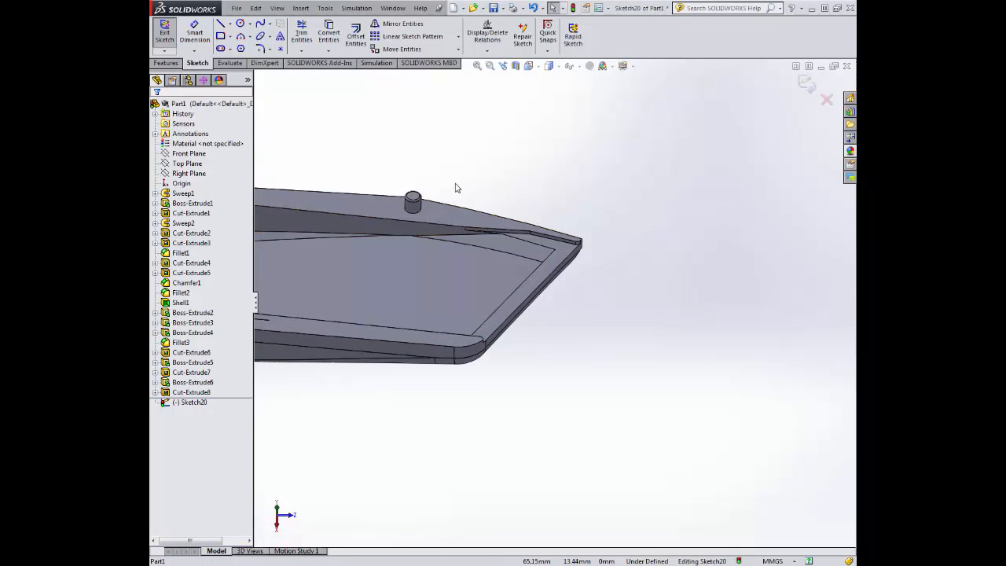
click(531, 67)
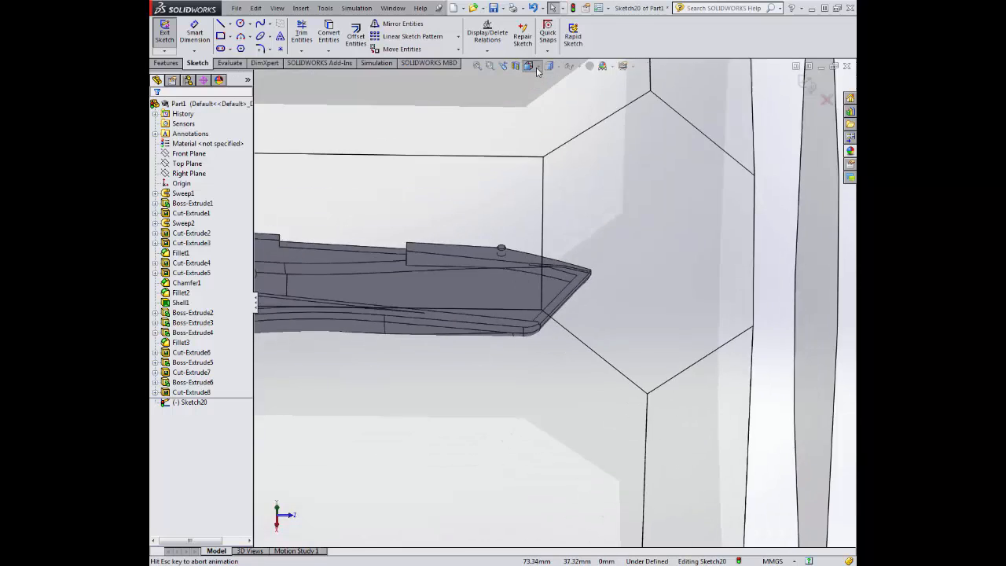
click(581, 121)
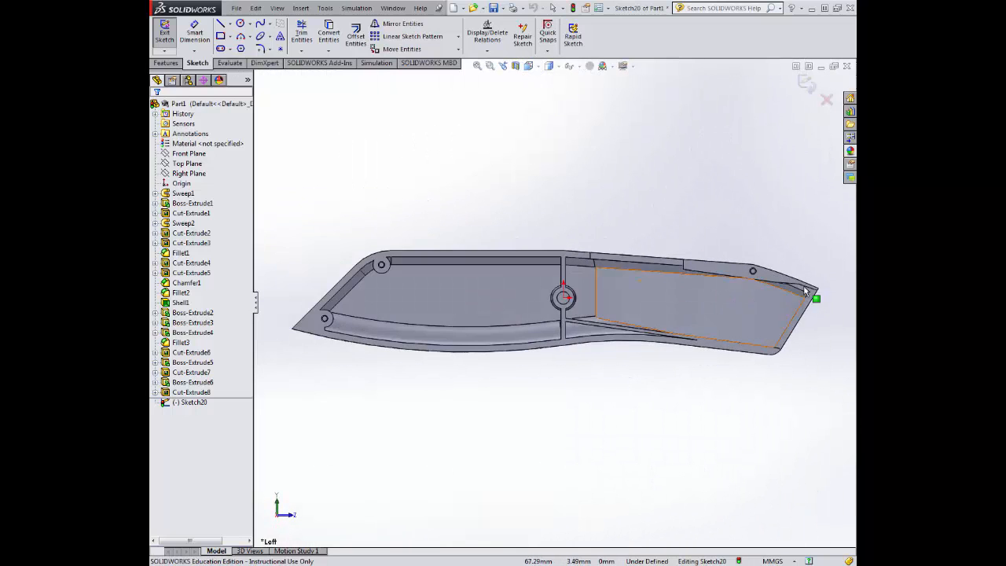
scroll(805, 291, down, 6)
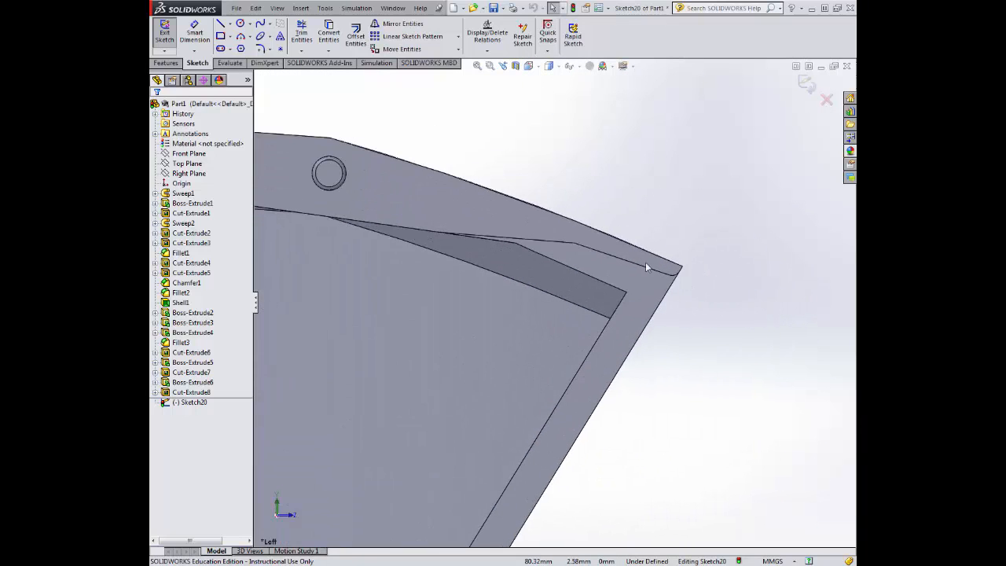
- Draw a horizontal centerline from the pointed tip inward across the rim face and set its length to 4 mm
click(230, 24)
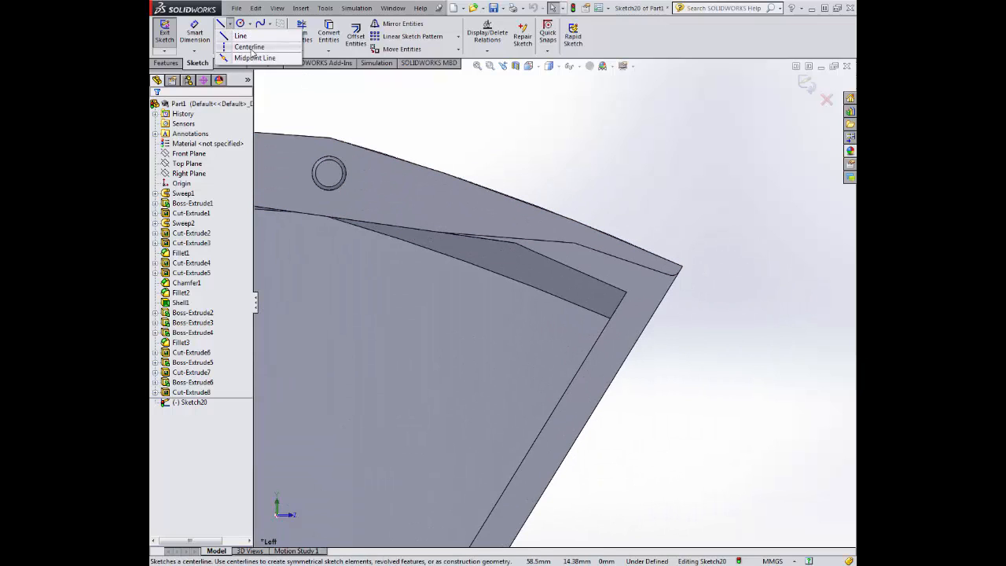
click(250, 47)
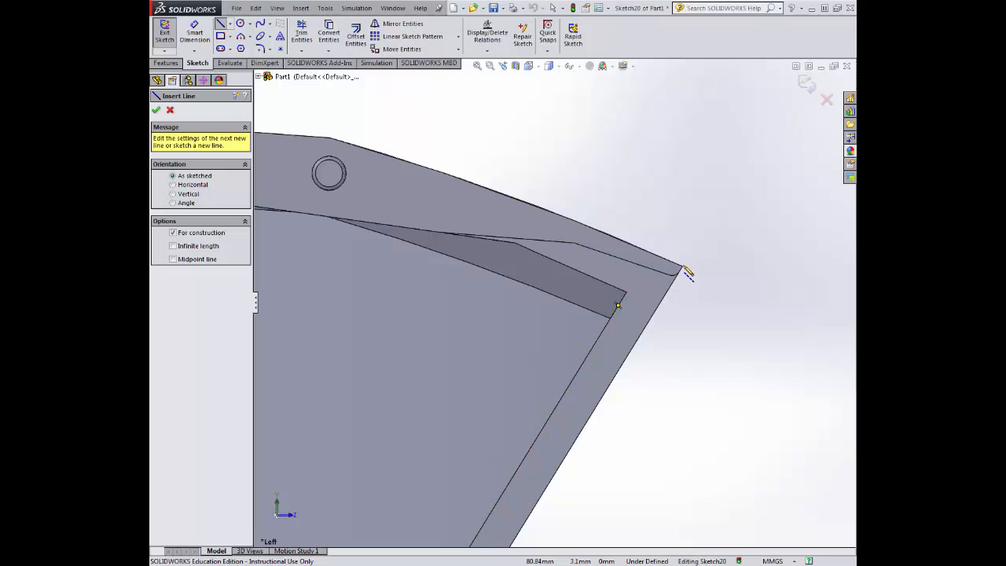
click(681, 266)
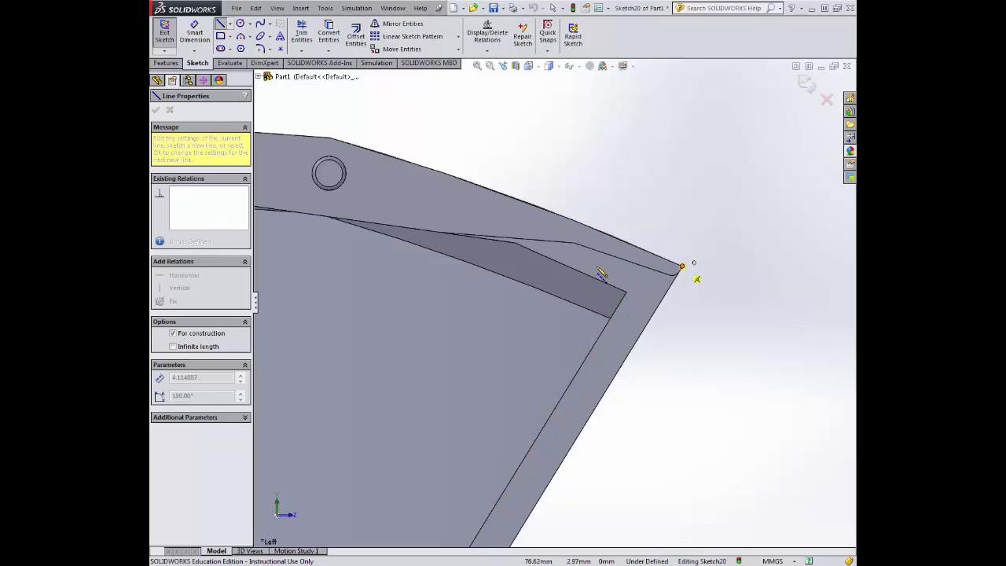
double_click(597, 267)
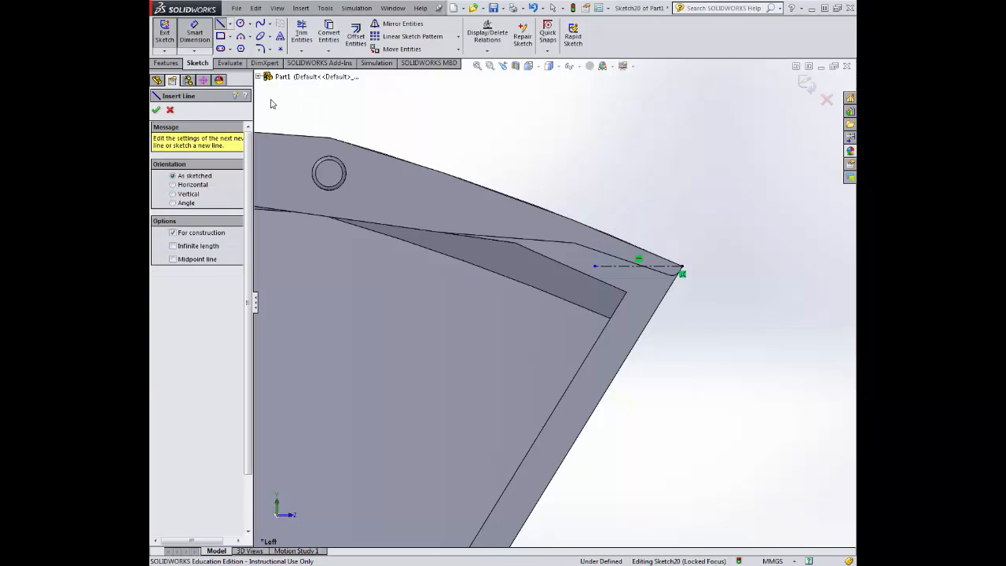
key(Escape)
click(640, 265)
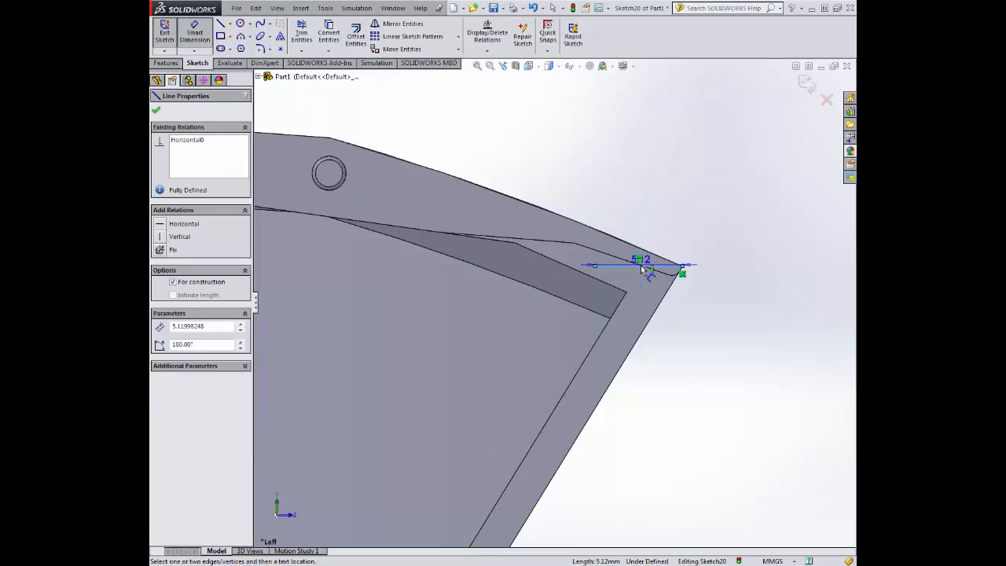
click(656, 454)
text(4)
key(Return)
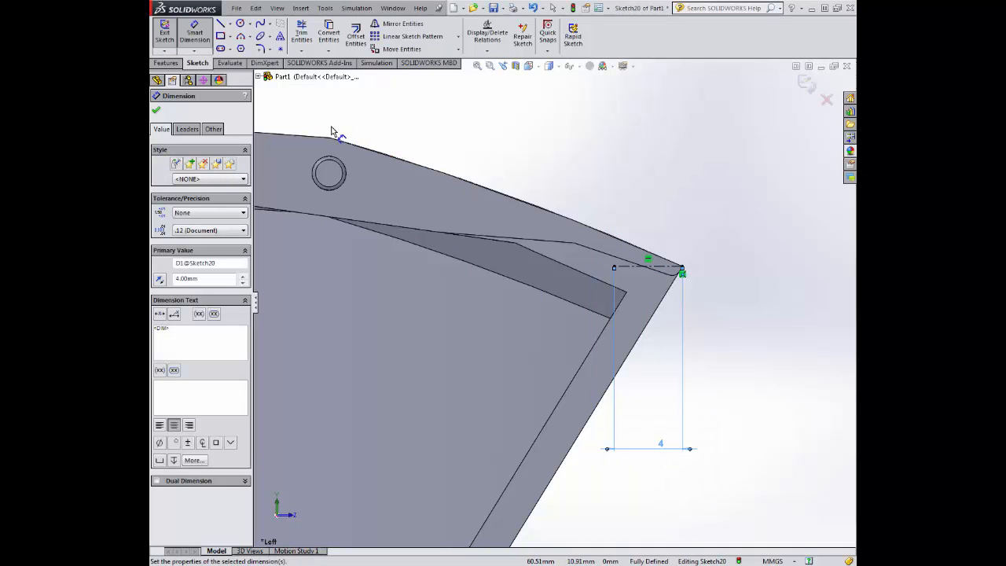
- Draw a solid vertical line about 1.36 mm long upward from the centerline's inner end
click(230, 25)
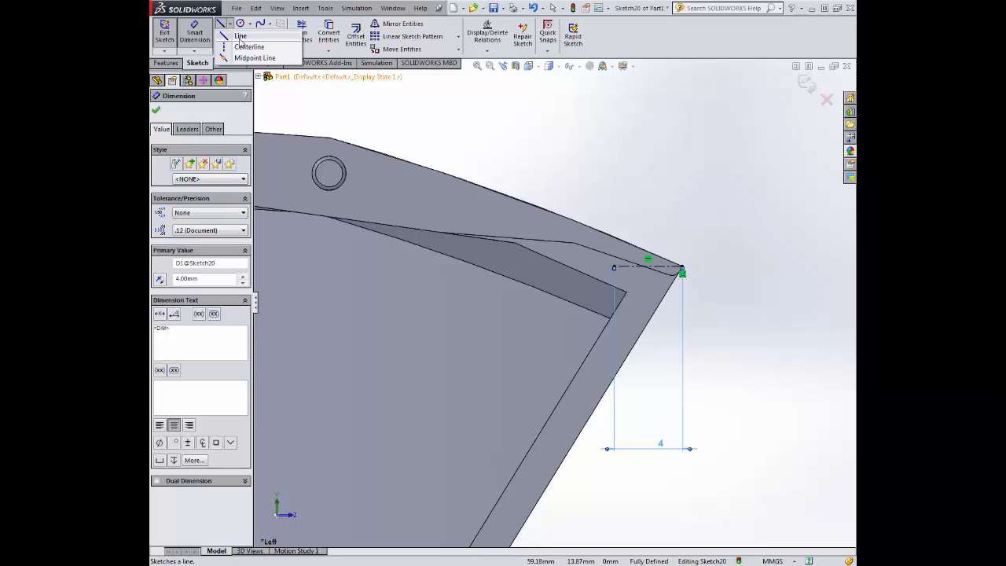
click(245, 47)
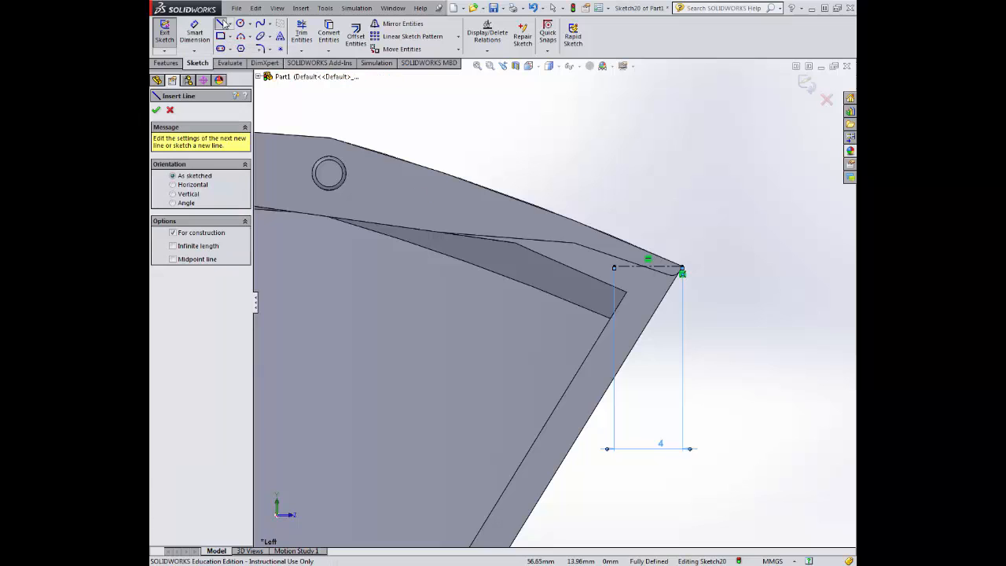
click(229, 25)
click(250, 35)
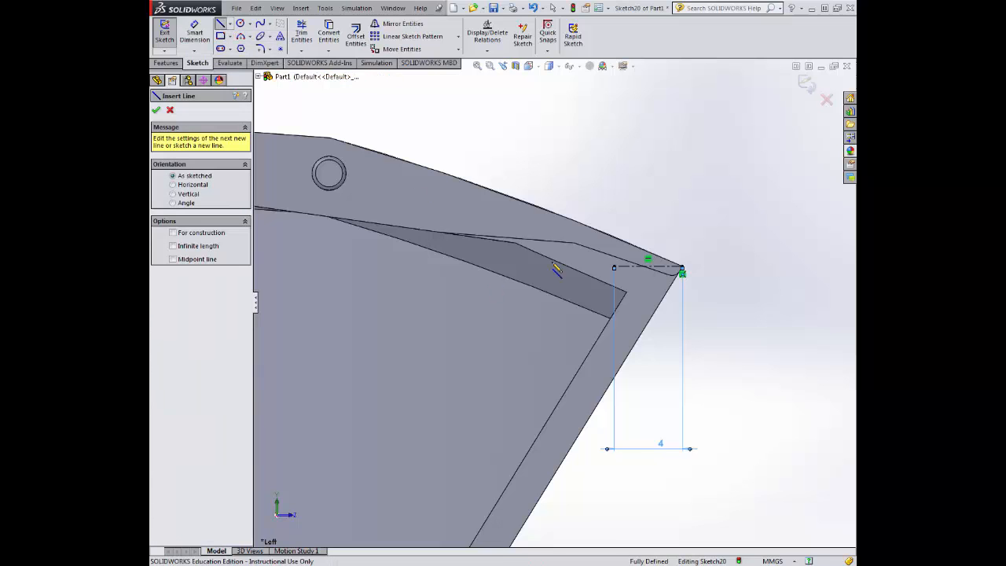
click(614, 268)
click(614, 244)
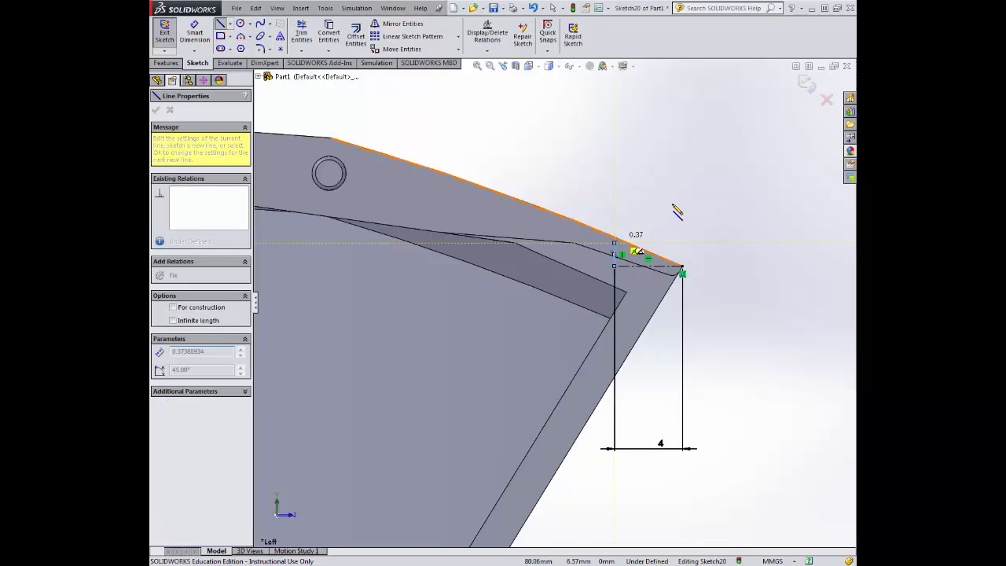
key(Escape)
- Set the short vertical line's length to 1 mm
click(202, 35)
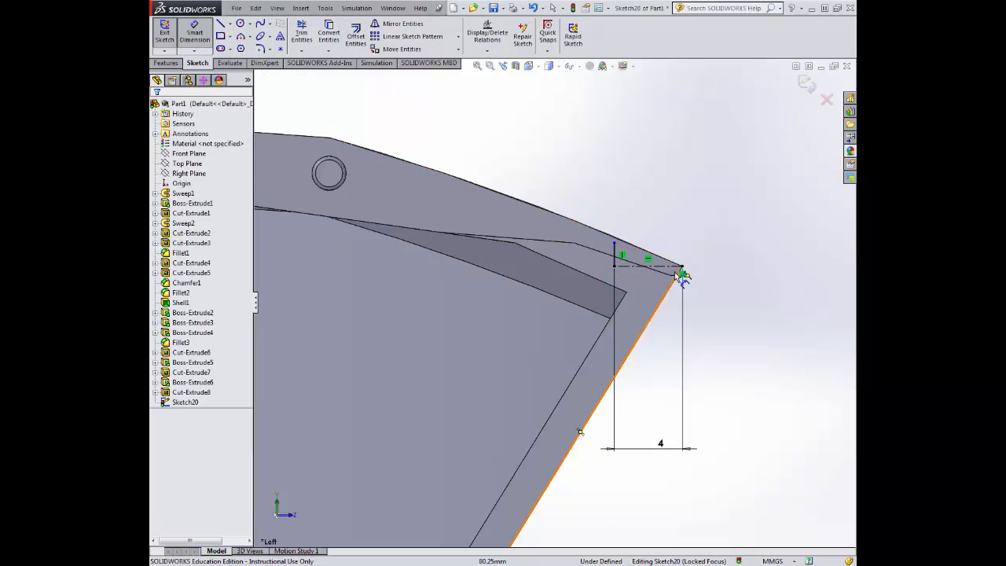
click(613, 255)
click(748, 252)
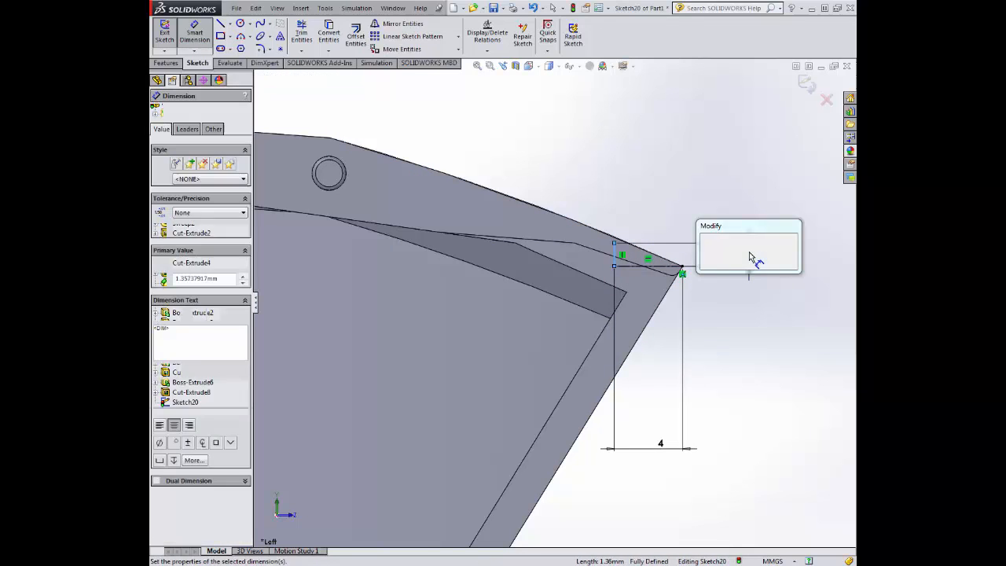
text(1)
key(Return)
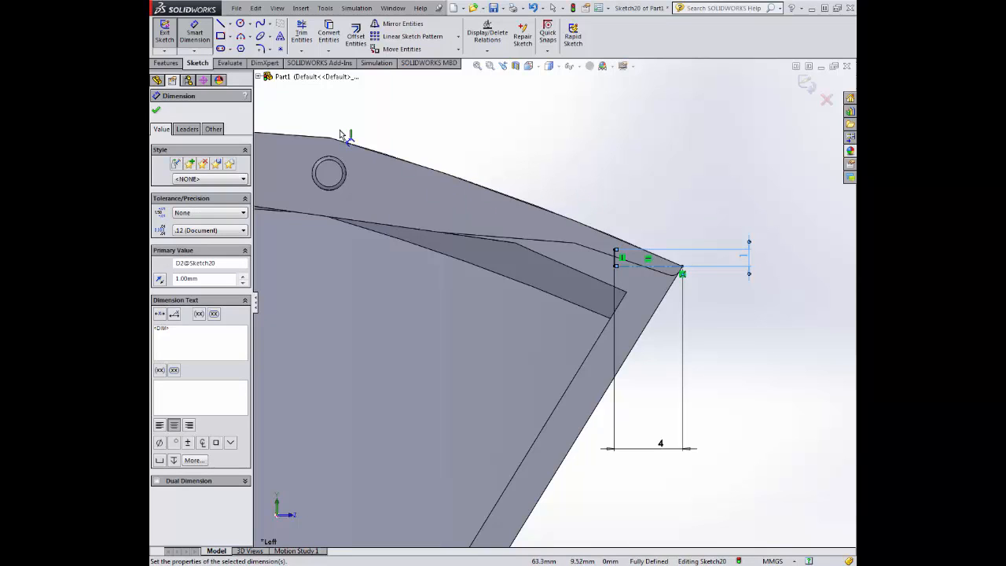
- Draw a construction line along the slanted inner rim edge, starting just below the pocket's upper corner
click(229, 25)
click(255, 44)
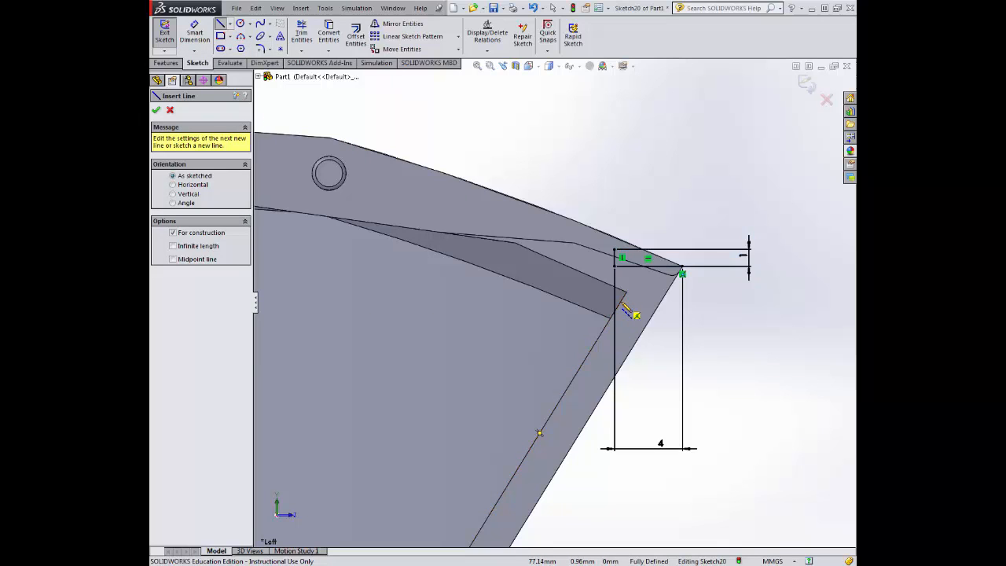
click(620, 306)
click(576, 362)
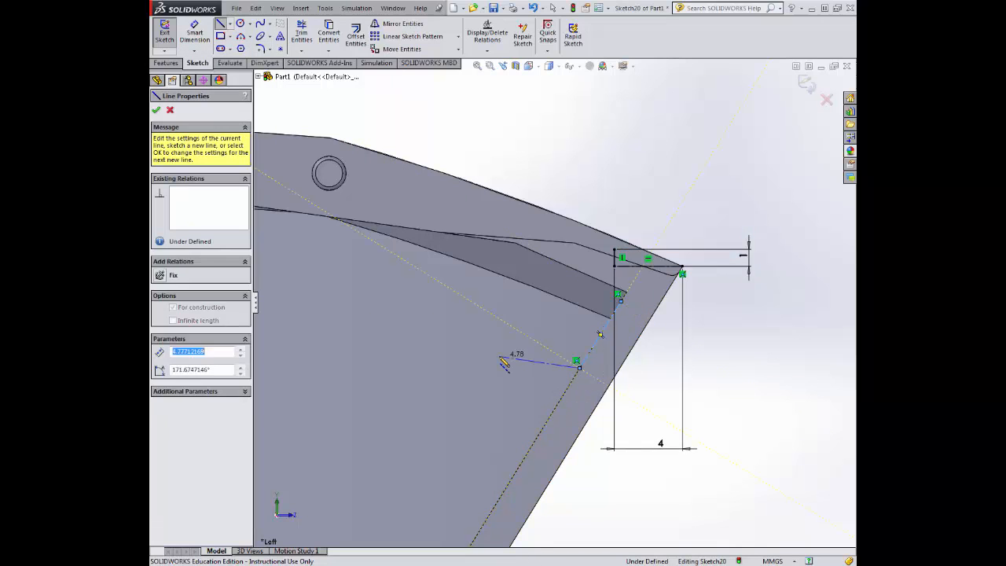
key(Escape)
- Draw a solid line about 12.32 mm long from the upper inner edge down to the slanted construction line, below the centerline's inner end
click(229, 25)
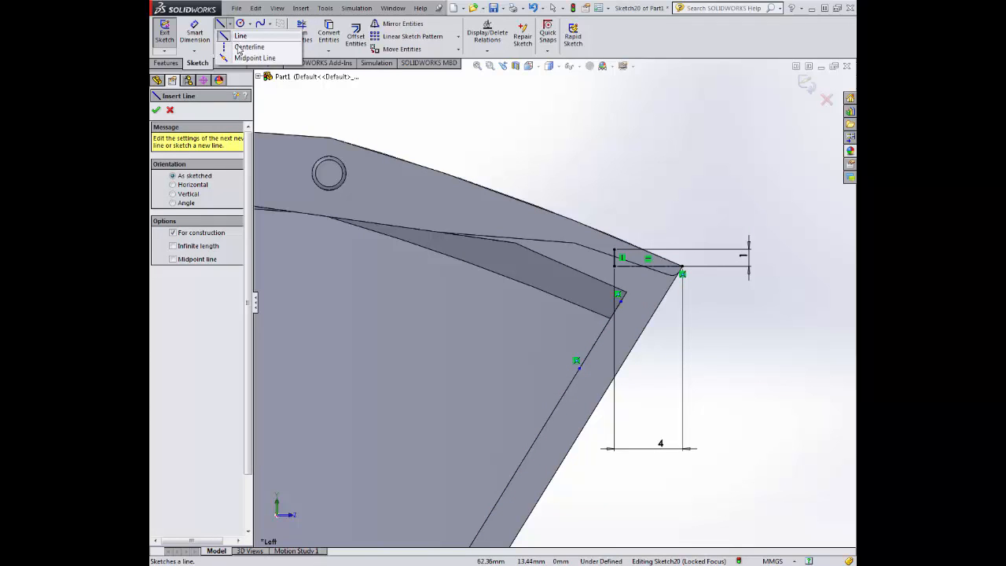
click(250, 34)
ctrl+middle_drag(514, 290, 527, 298)
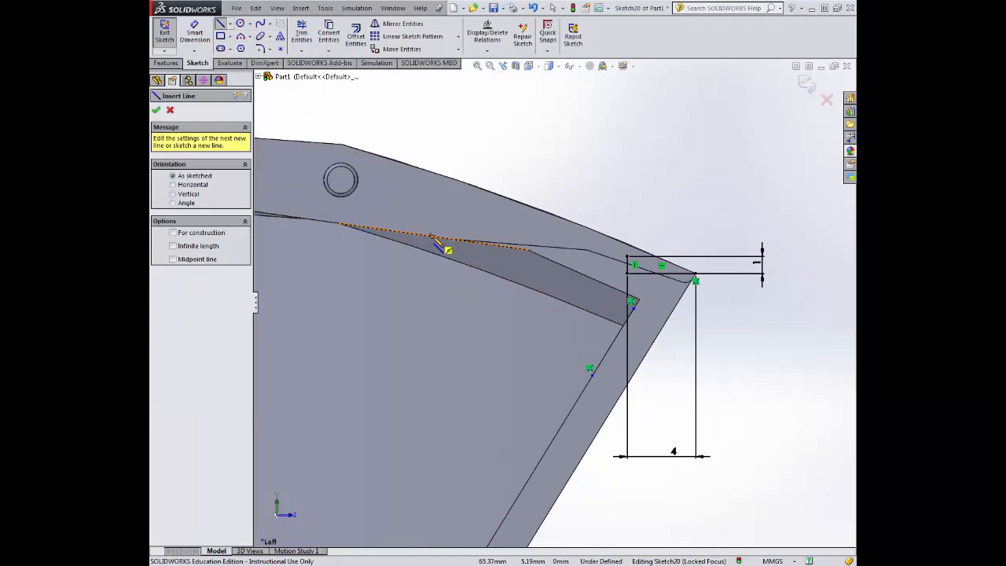
click(432, 236)
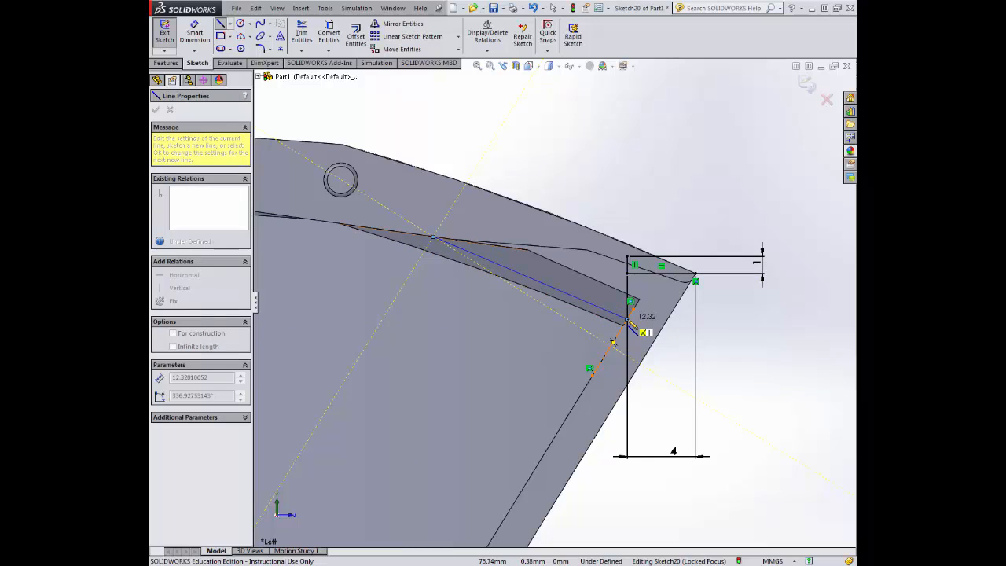
click(630, 321)
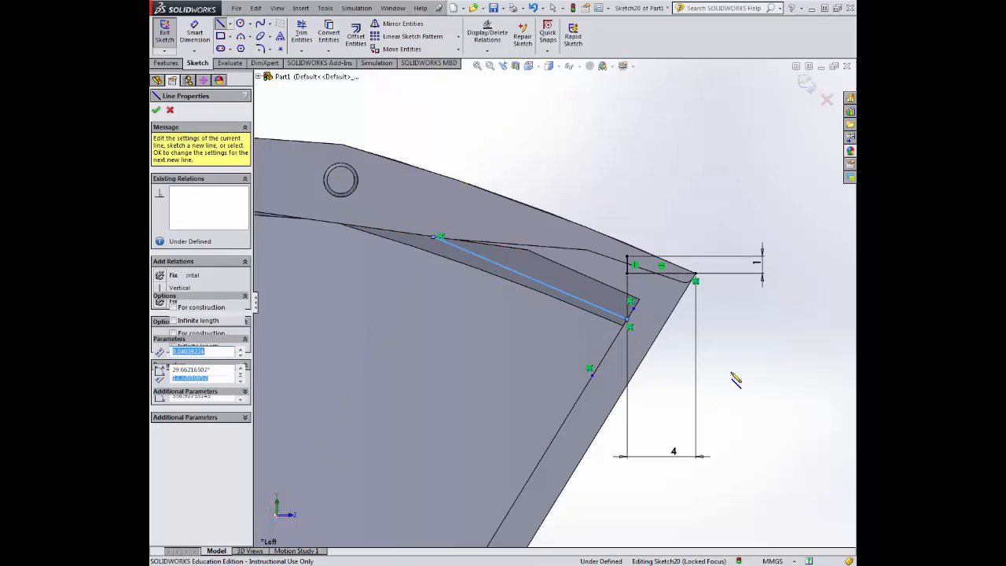
key(Escape)
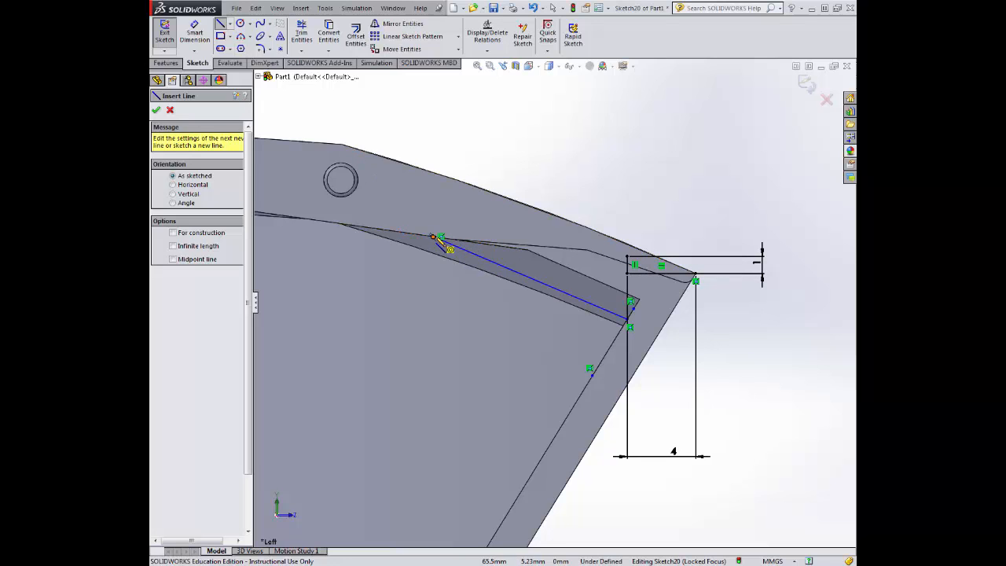
- Draw a line perpendicular to the long sloping line upward from its upper end, and set its length to 2.5 mm
click(445, 245)
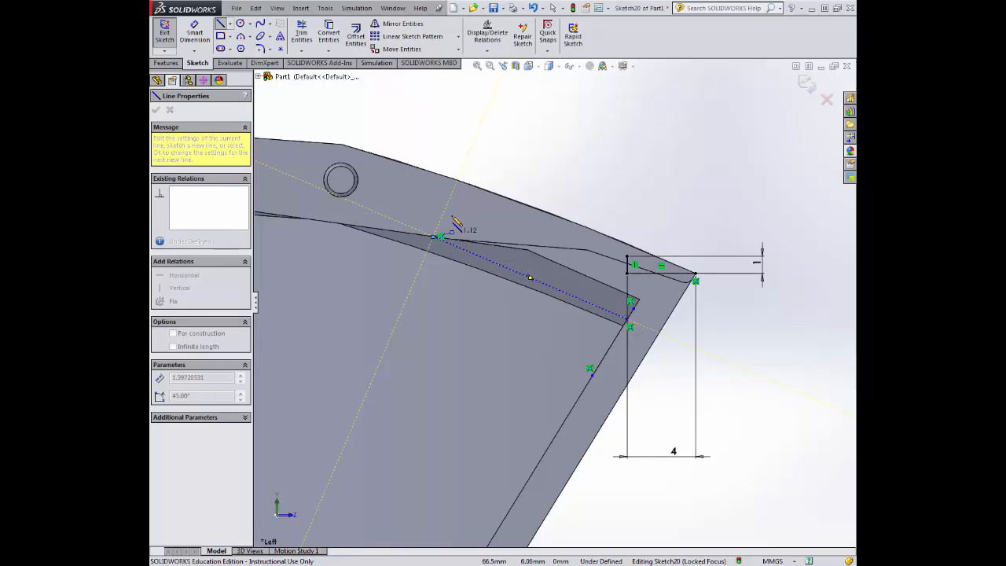
click(448, 202)
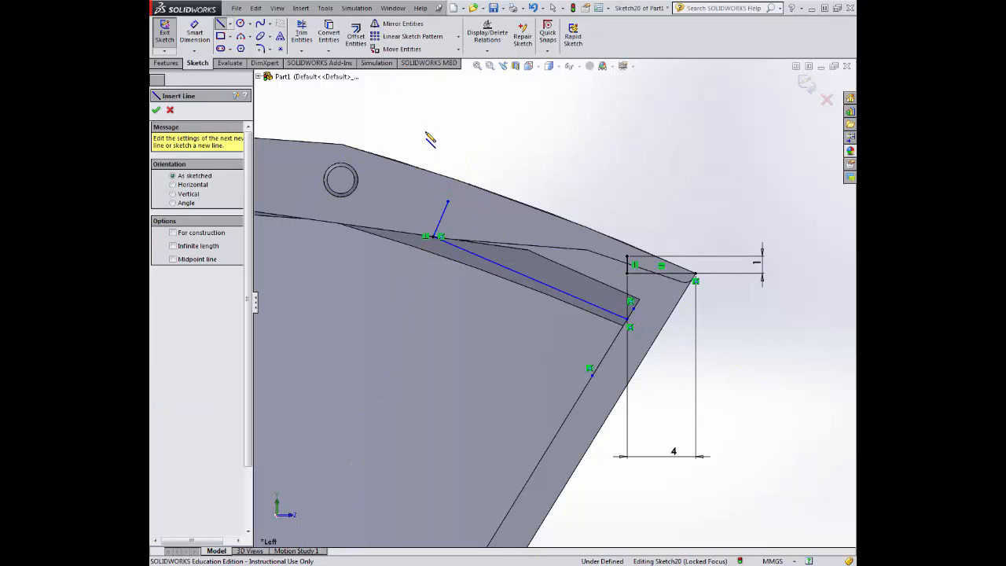
click(194, 33)
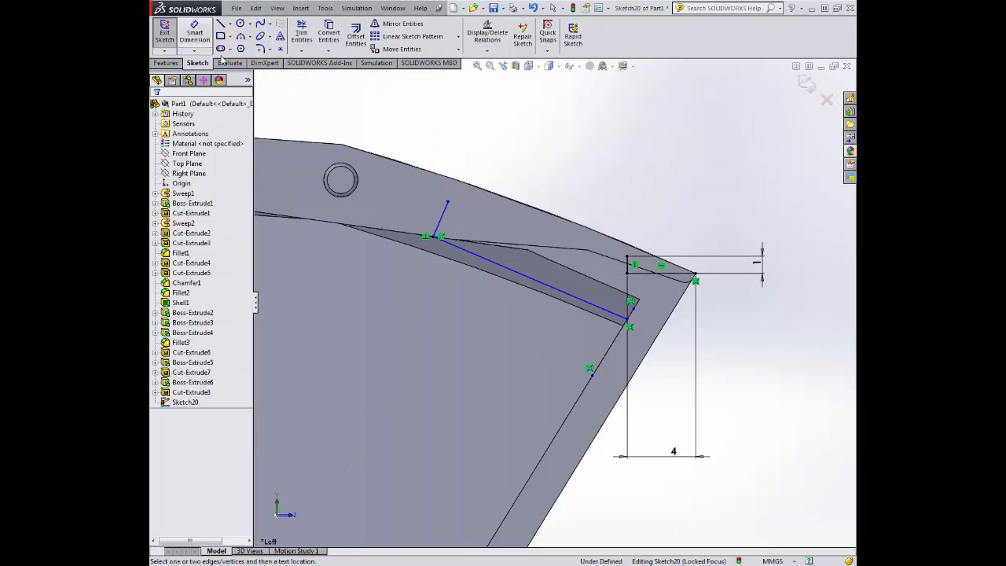
click(446, 213)
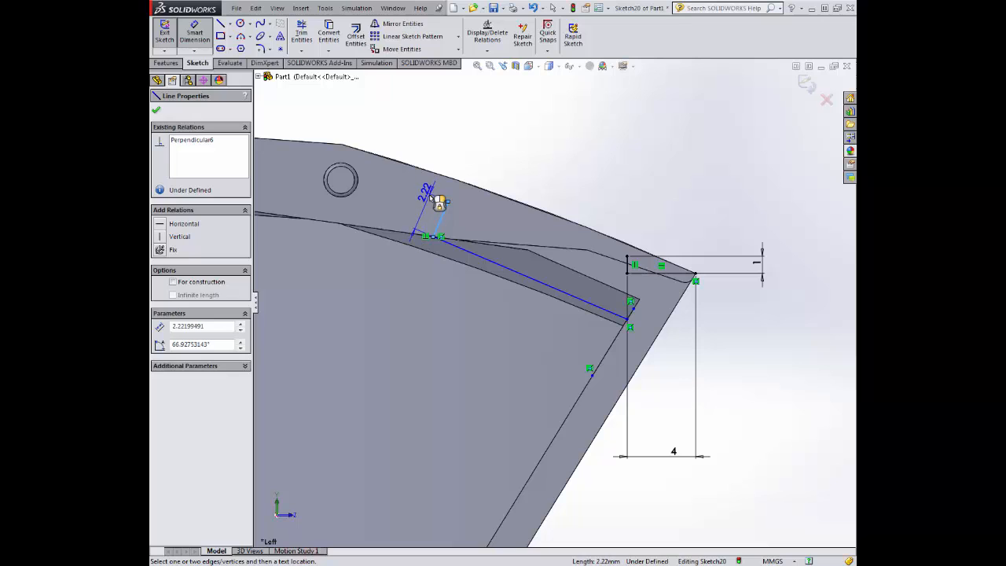
click(439, 202)
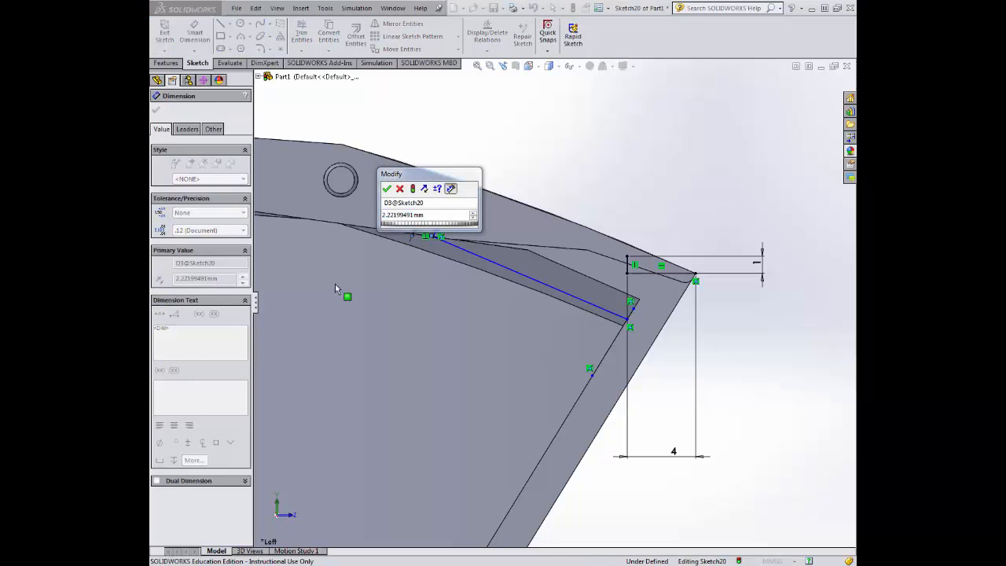
double_click(431, 213)
text(2.5)
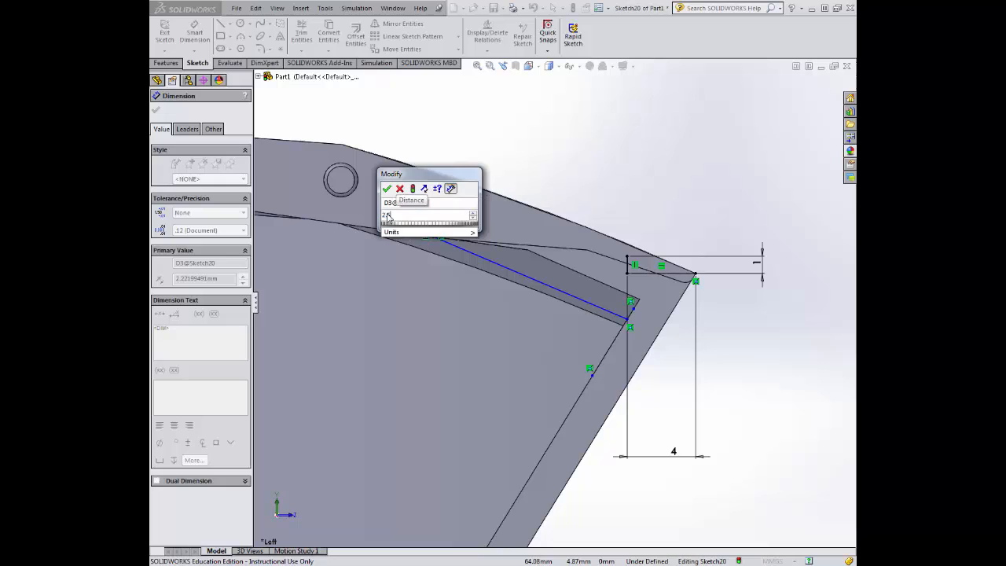
key(Return)
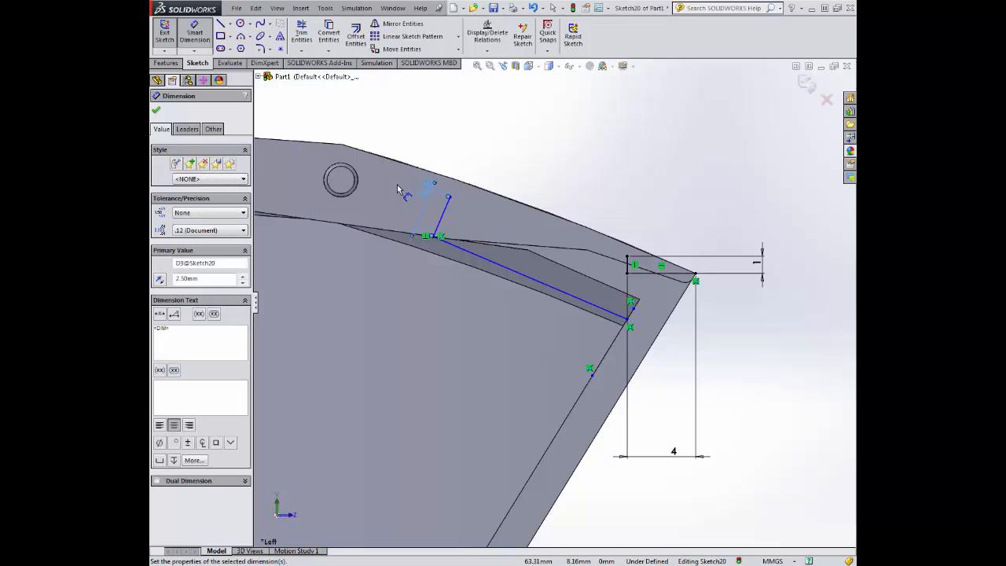
- Close the profile with a sloping line about 10.91 mm long to the 1 mm line's top and a vertical line about 2.68 mm down to the lower line
click(222, 25)
click(448, 197)
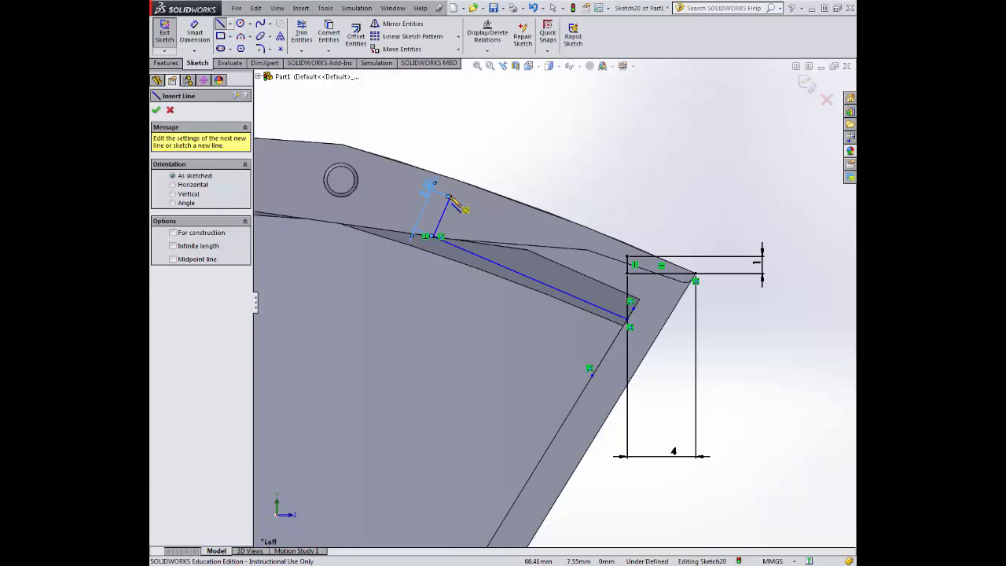
click(449, 196)
click(627, 256)
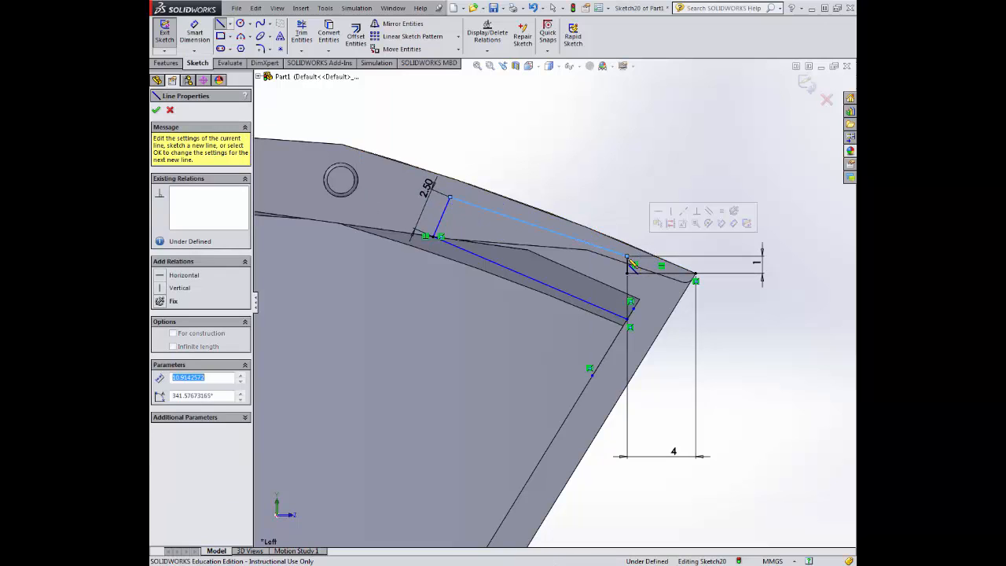
click(628, 274)
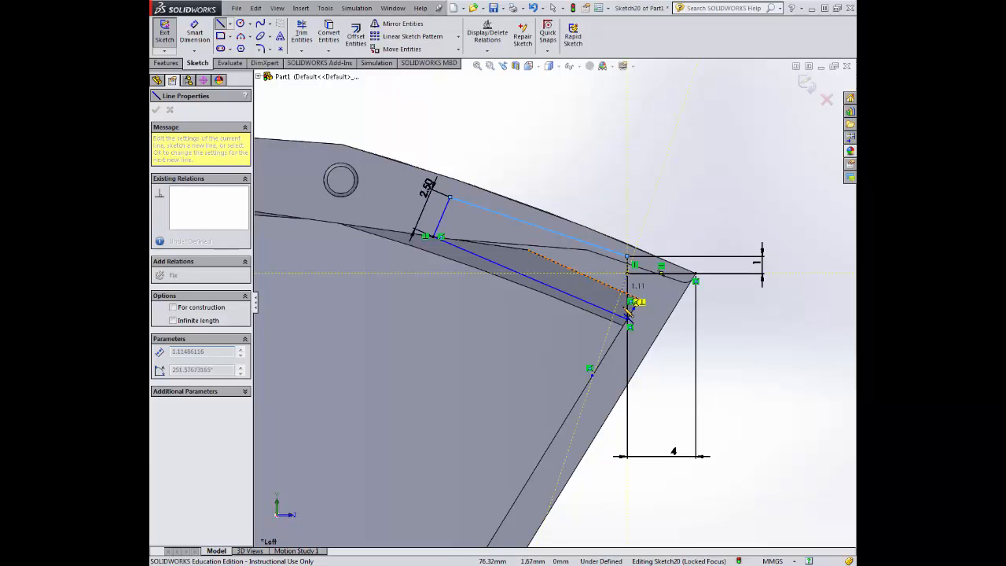
click(629, 322)
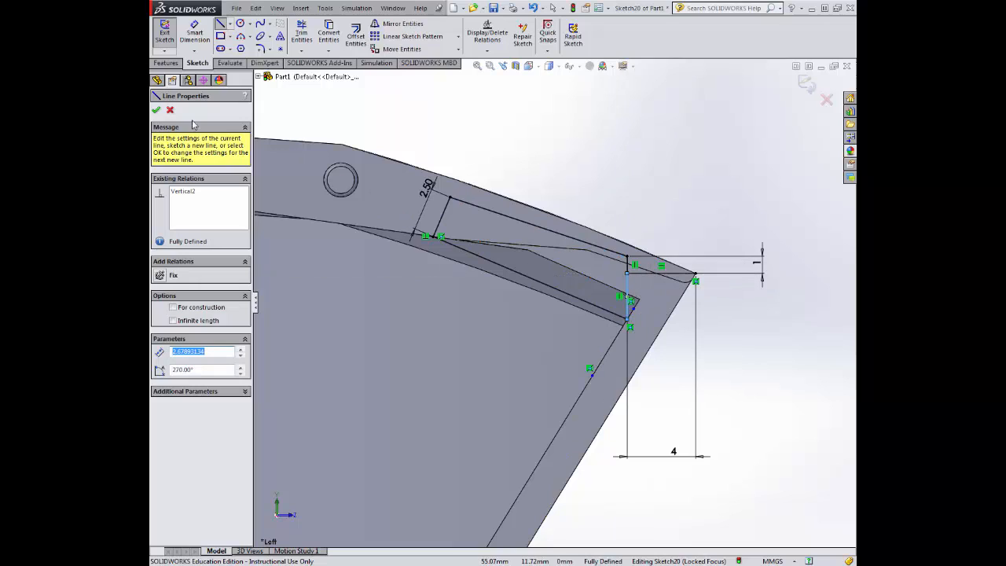
click(156, 111)
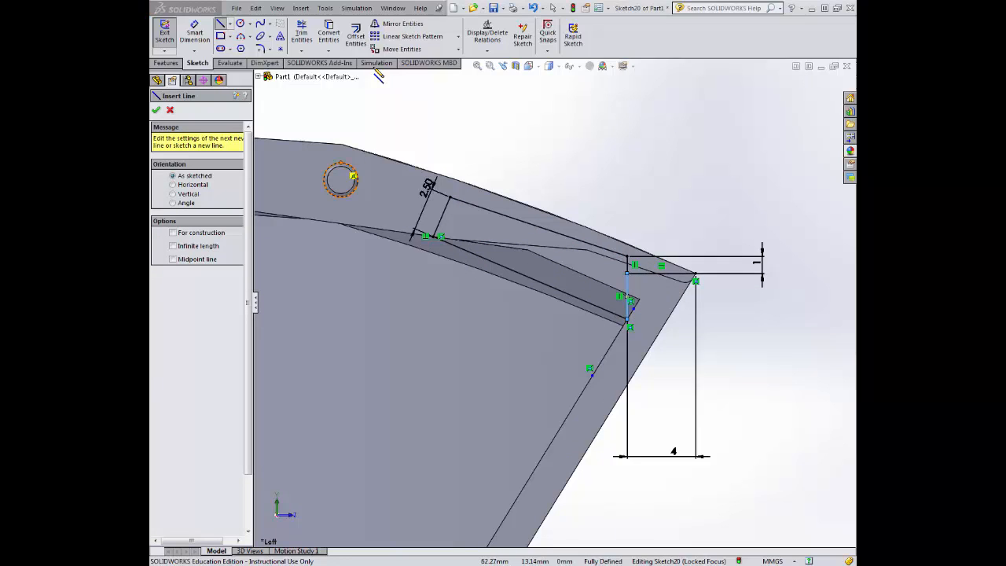
- Add a 0.50 mm sketch fillet at the corner between the upper sloping line and the 1 mm vertical line
click(260, 49)
scroll(637, 236, down, 6)
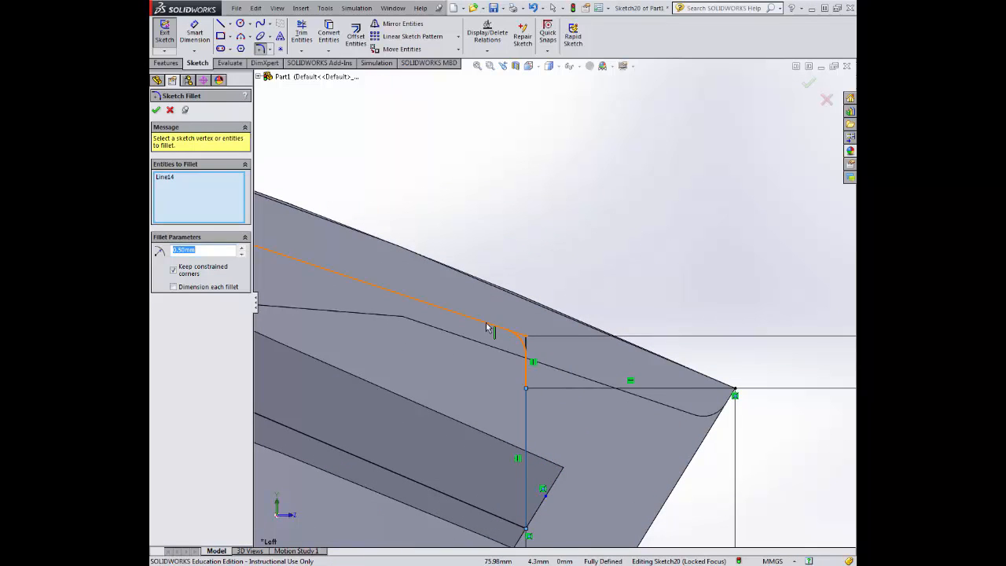
click(486, 327)
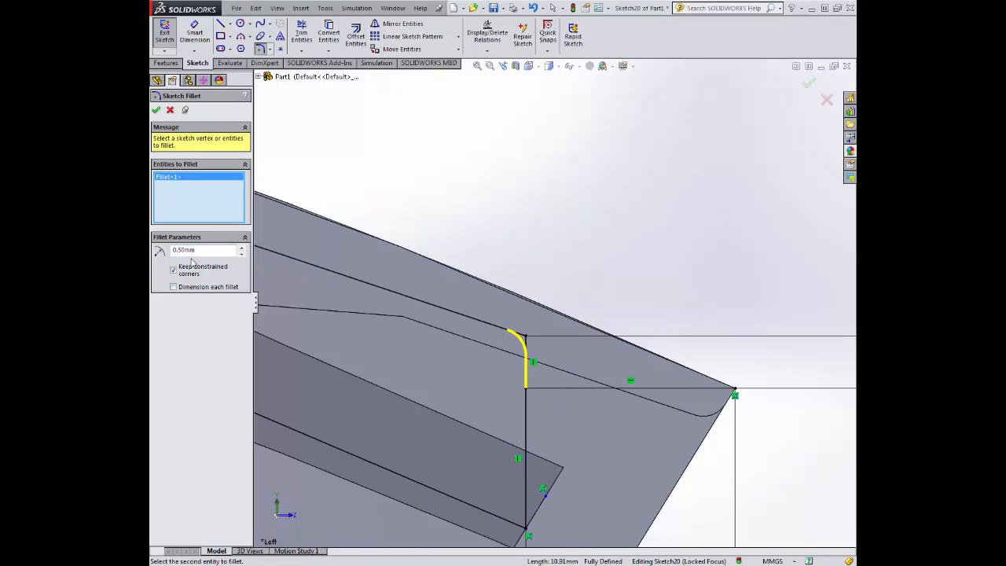
click(158, 111)
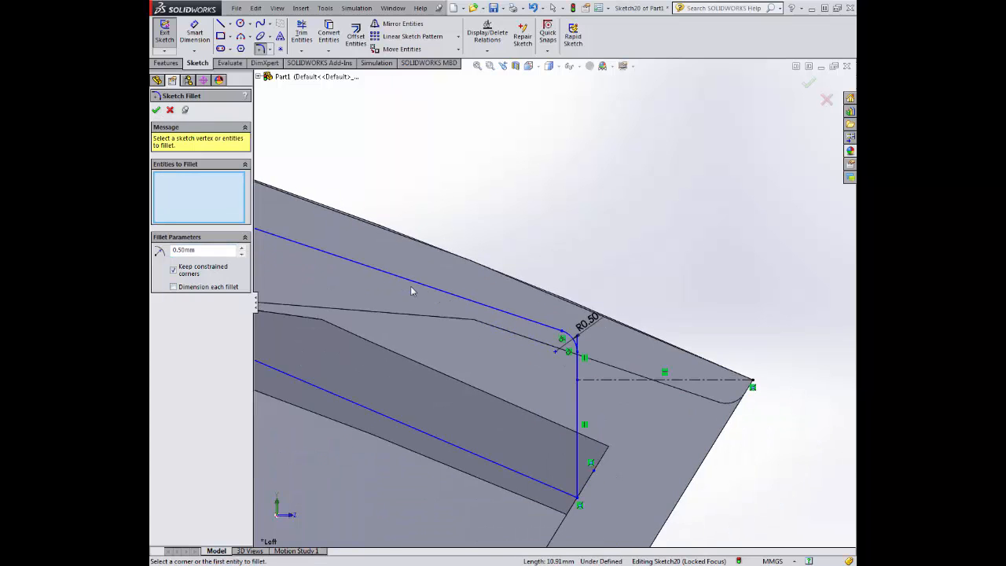
- Cut the two enclosed regions of the filleted profile near the pointed end with a blind Extruded Cut 1.25 mm deep
scroll(410, 292, up, 5)
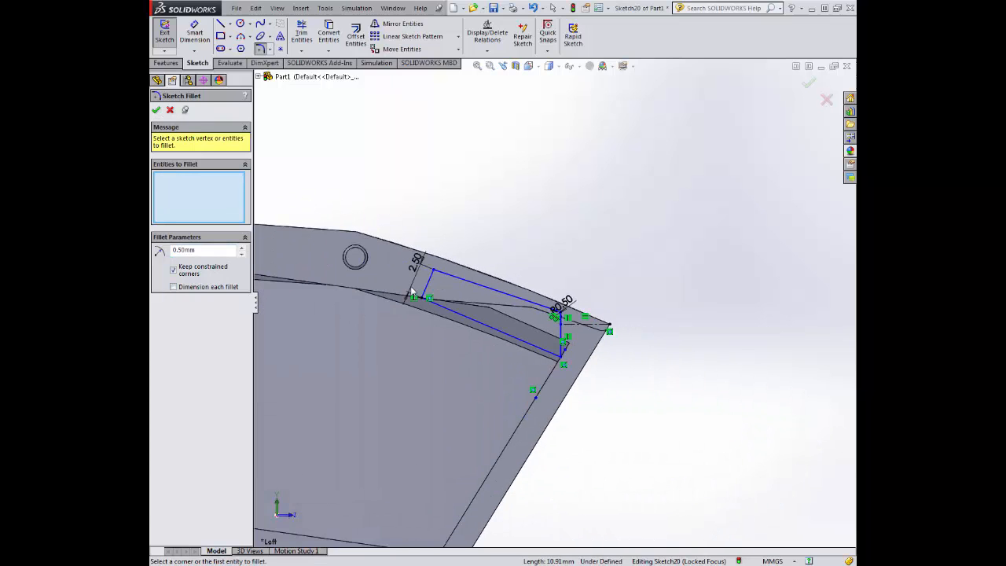
click(172, 66)
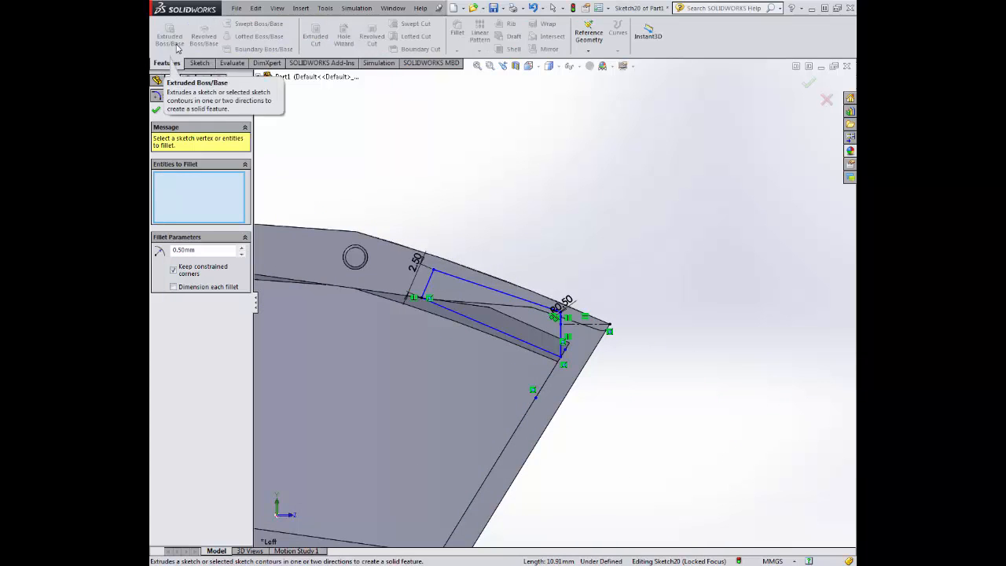
click(157, 111)
click(317, 37)
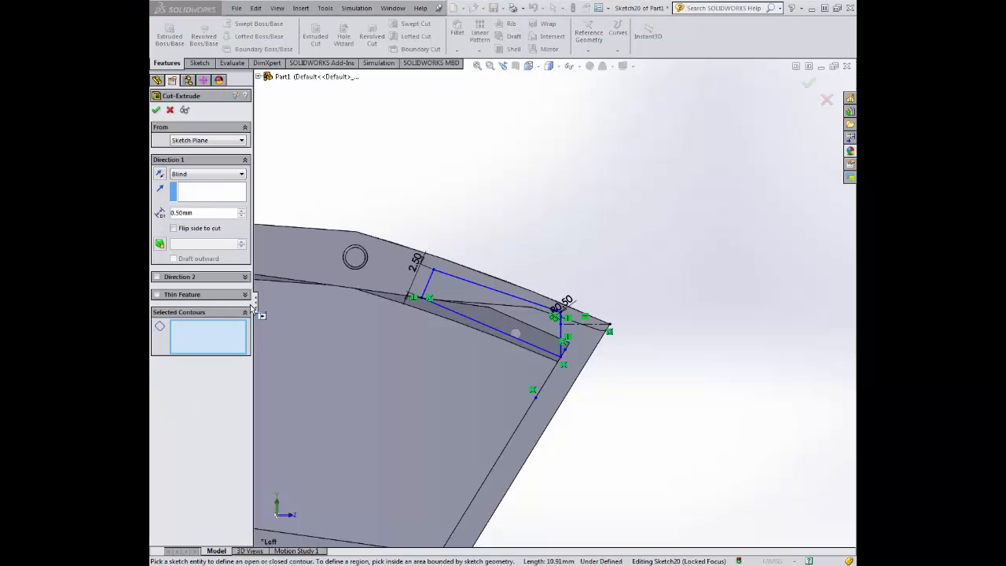
click(202, 212)
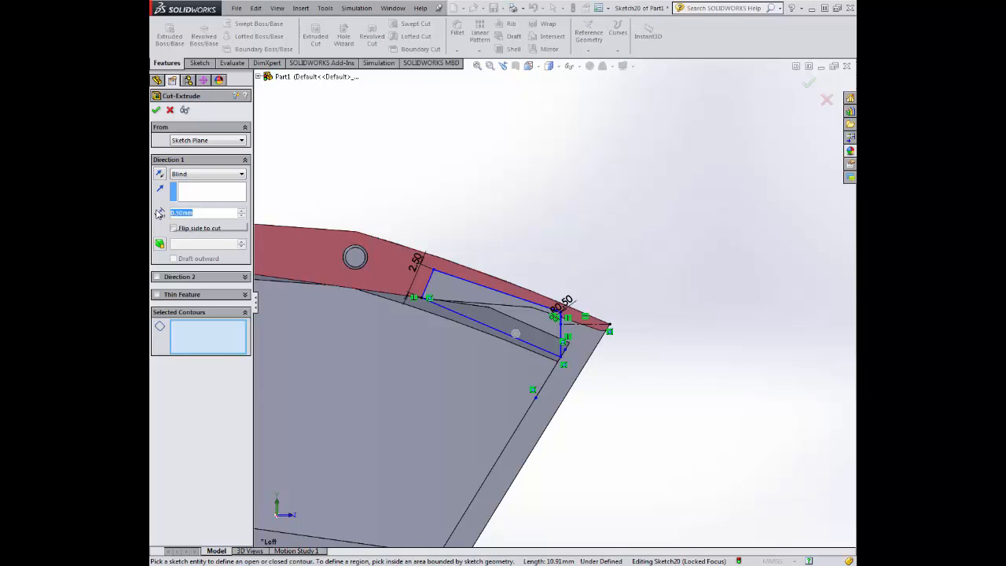
text(1.25)
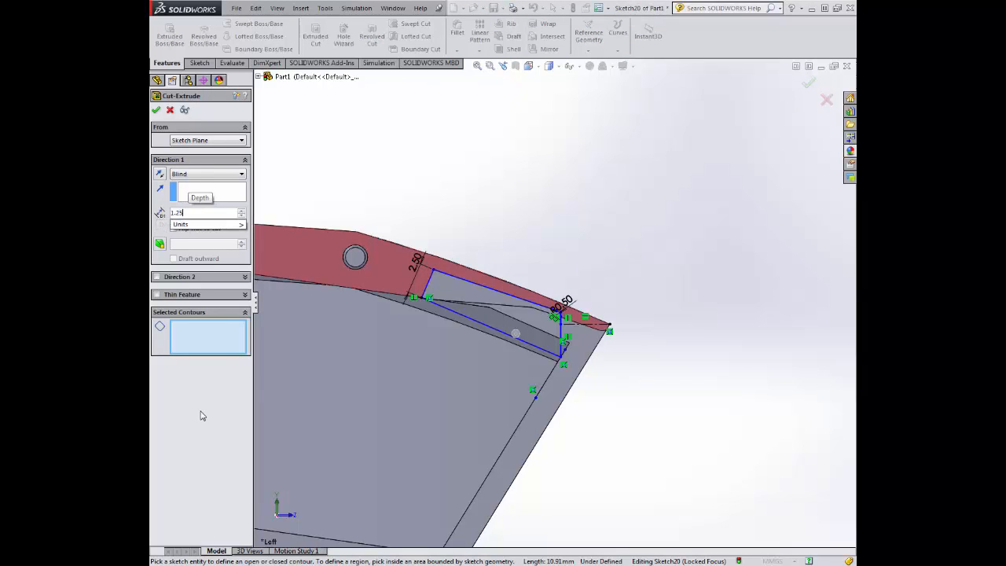
click(494, 315)
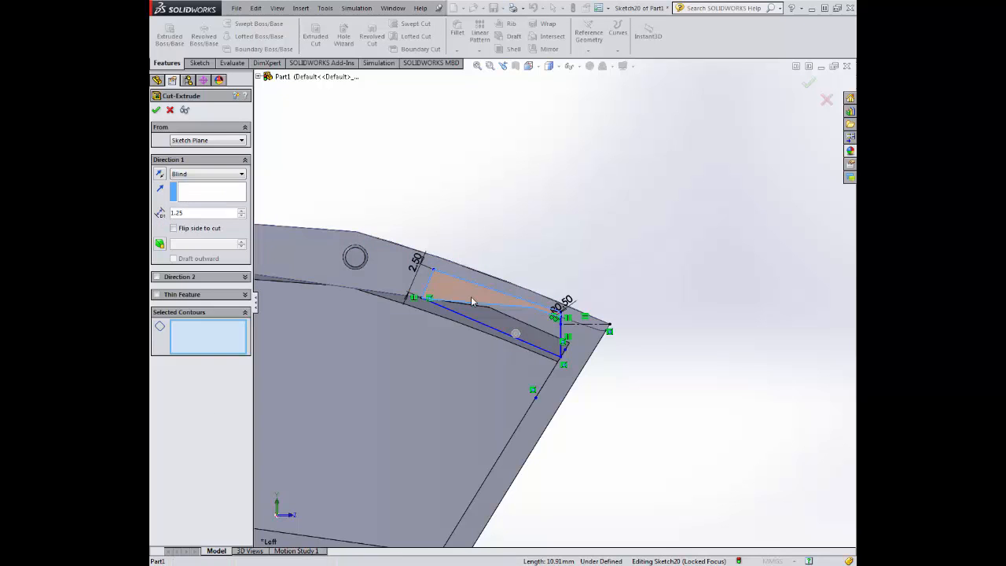
click(501, 327)
middle_drag(444, 366, 447, 270)
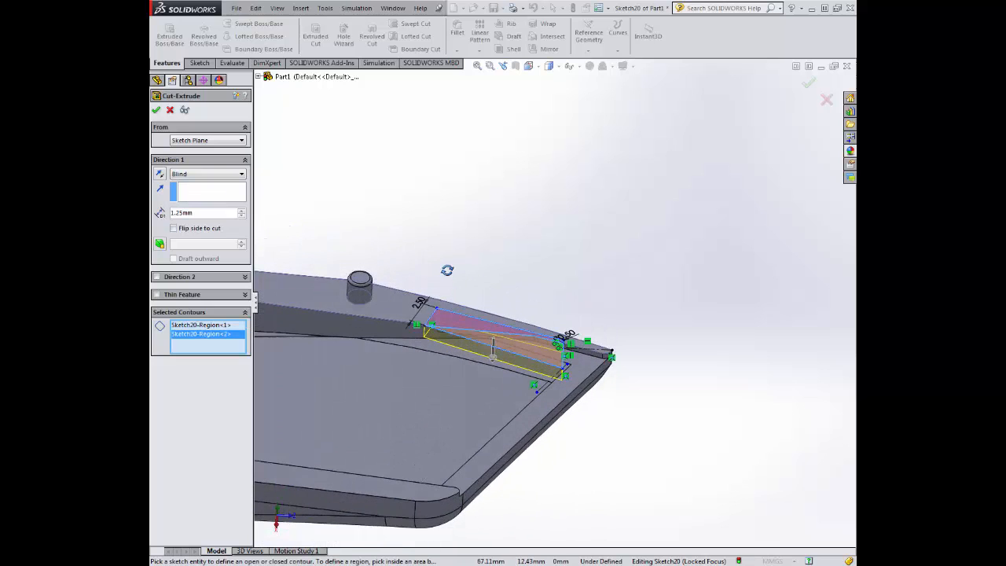
click(156, 110)
middle_drag(464, 296, 472, 356)
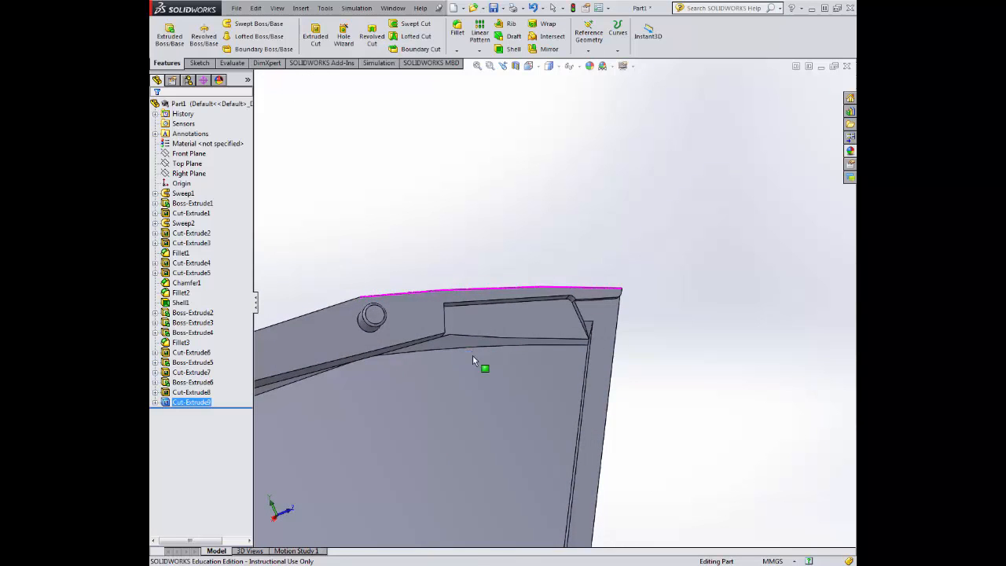
- Start a sketch on the flat outer face of the handle's wider section and view it face-on
click(440, 241)
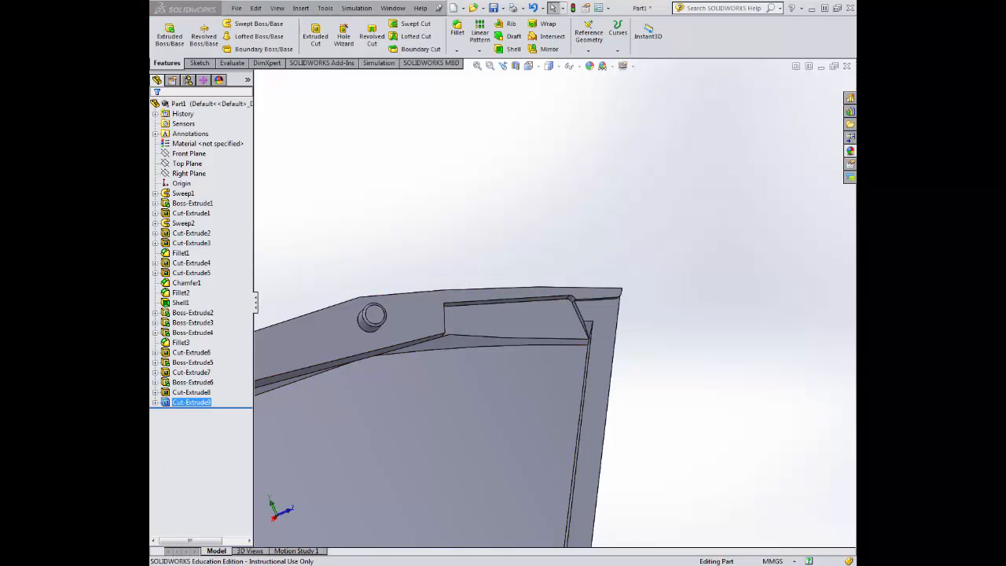
click(430, 217)
scroll(430, 217, up, 2)
scroll(430, 216, down, 3)
scroll(436, 220, up, 4)
scroll(439, 239, up, 5)
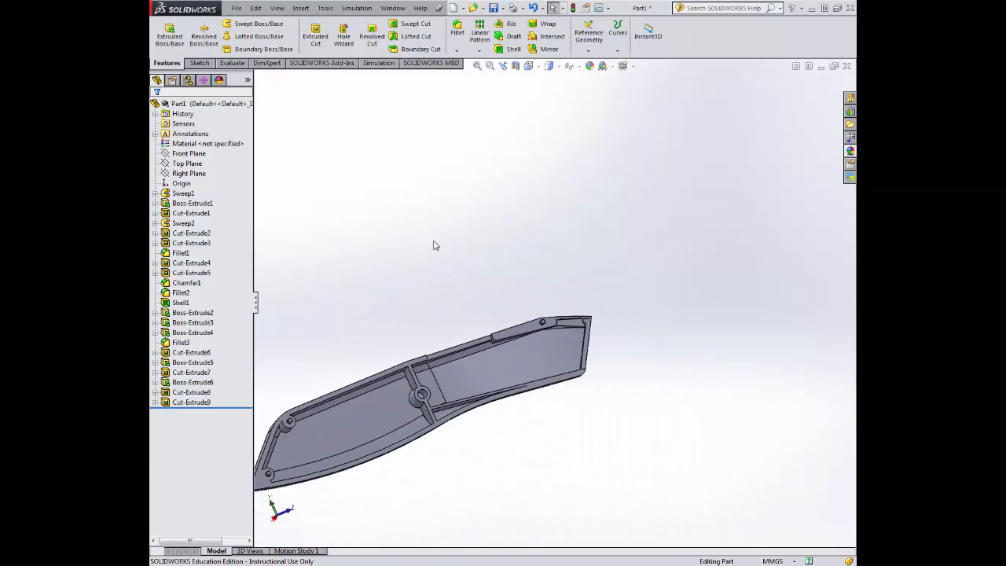
middle_drag(436, 251, 643, 296)
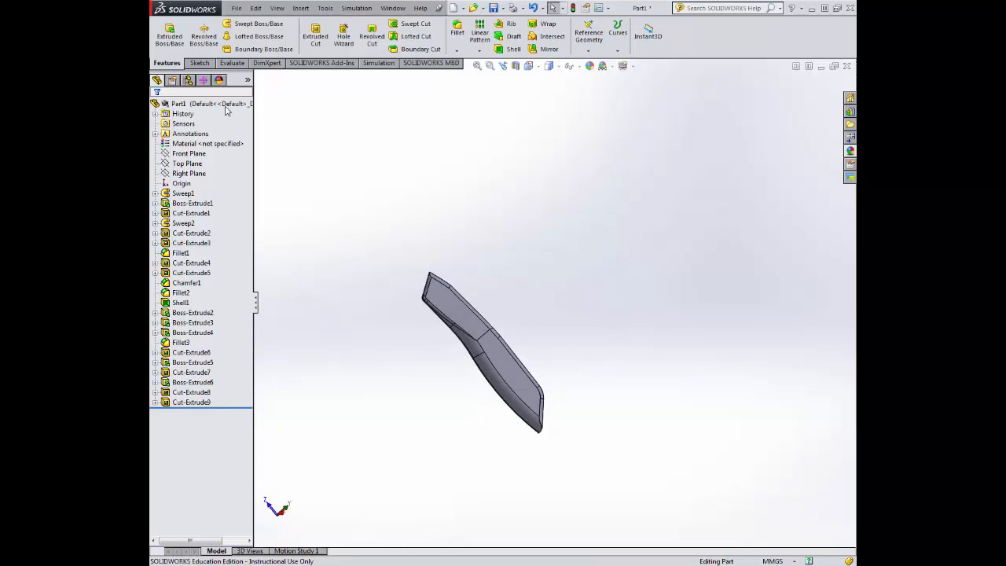
click(200, 63)
click(515, 374)
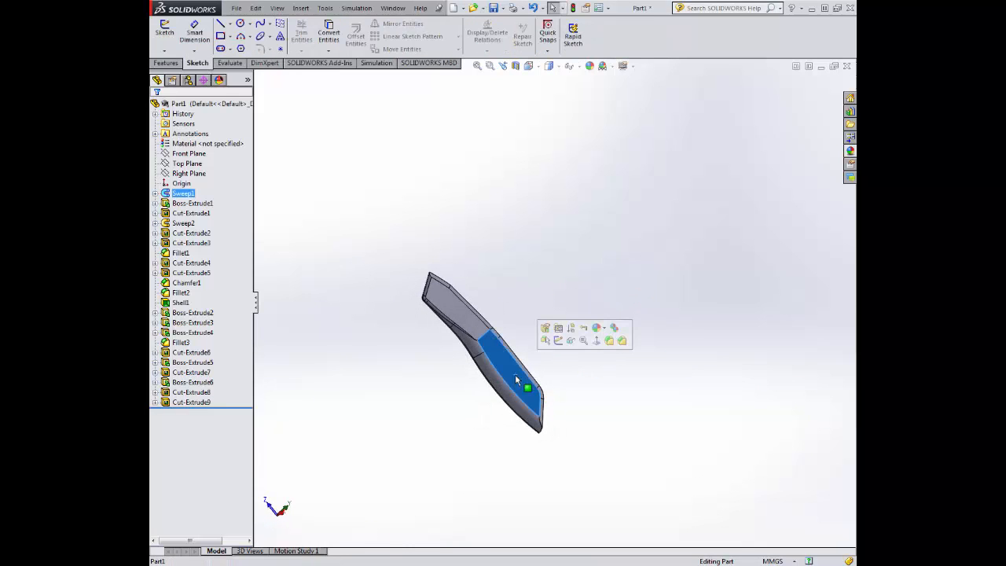
click(557, 342)
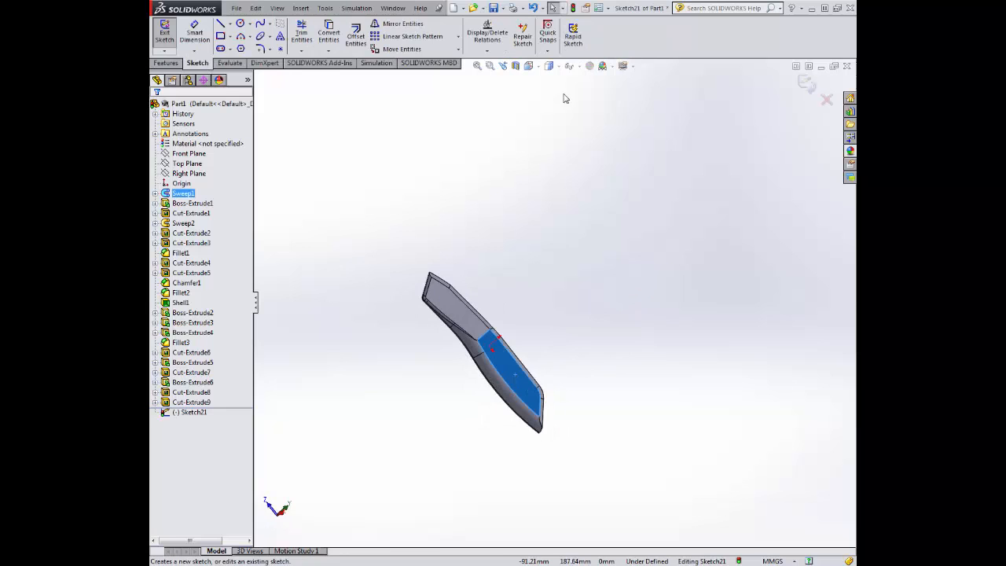
click(528, 66)
click(584, 121)
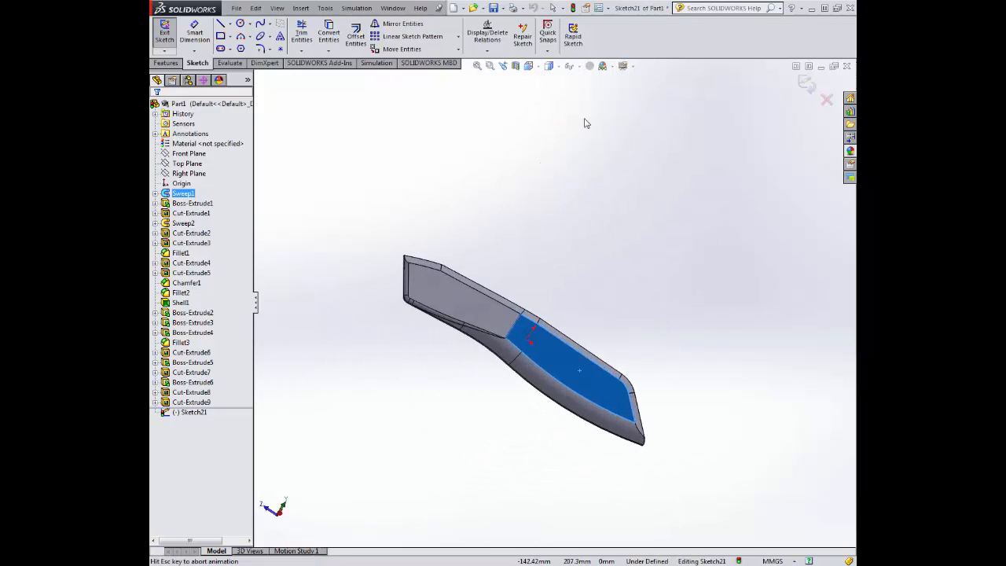
- Draw a horizontal construction line about 56 mm long from the origin and a short vertical construction line down onto it, about 9.71 mm from the origin
click(231, 24)
click(244, 46)
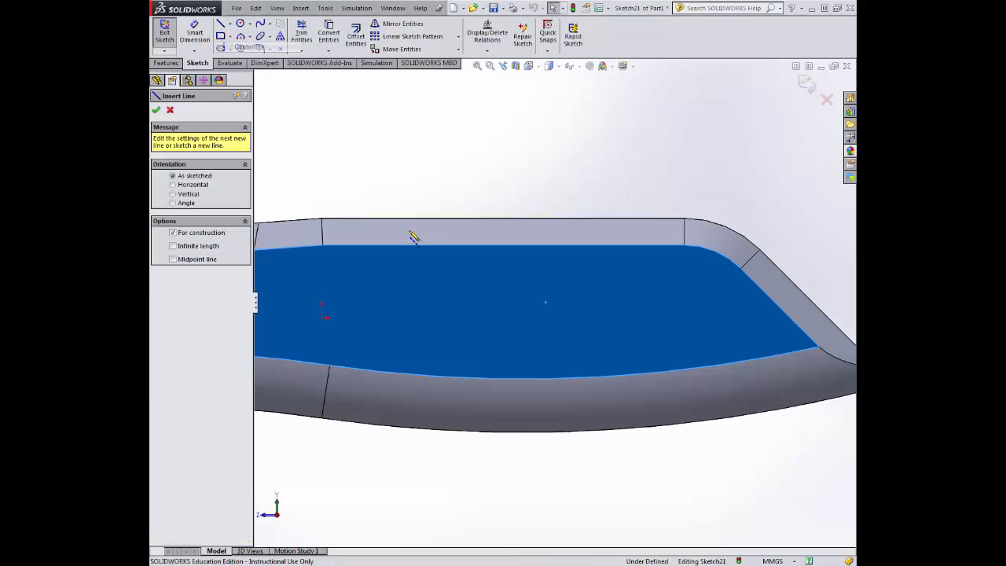
click(322, 317)
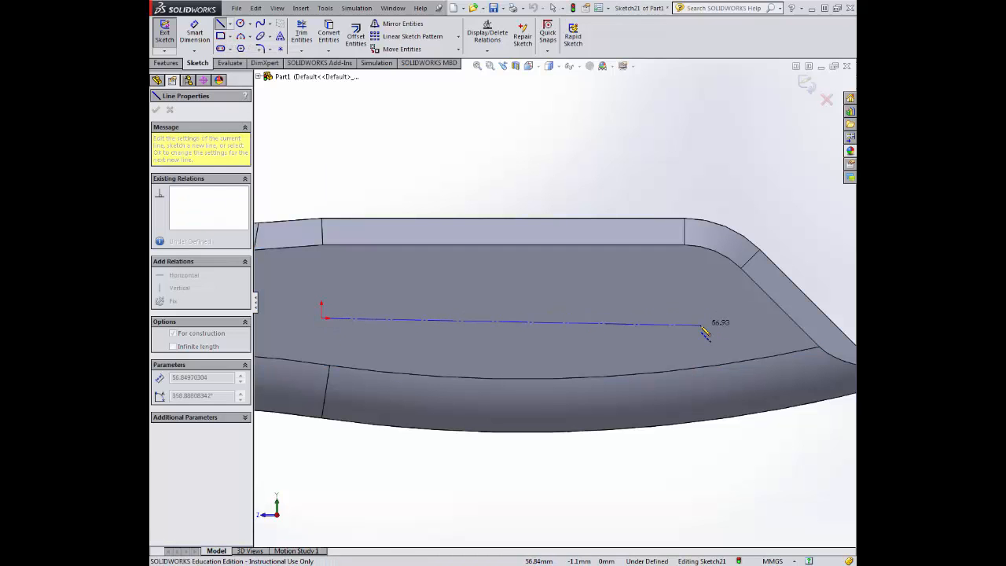
double_click(697, 318)
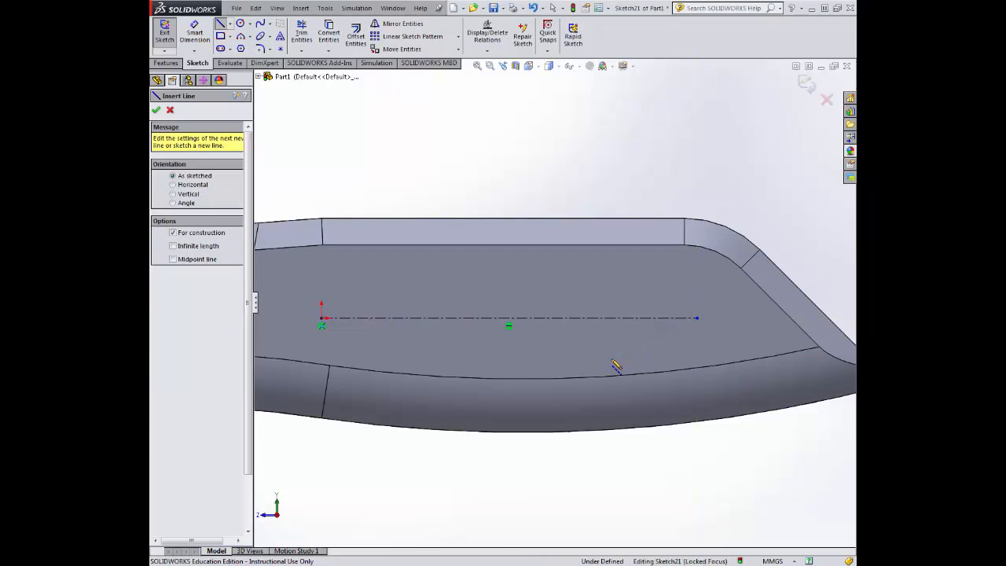
click(386, 265)
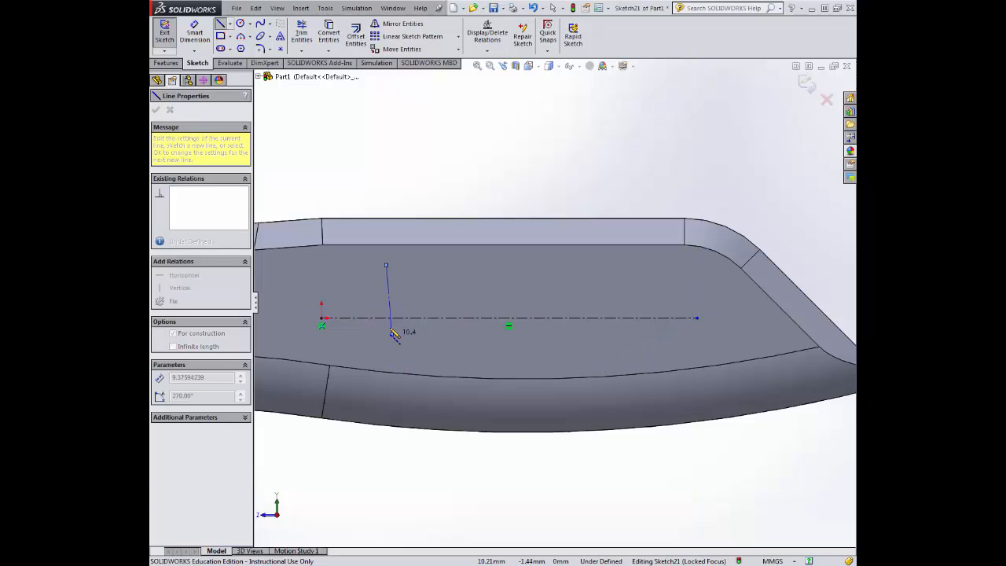
double_click(386, 318)
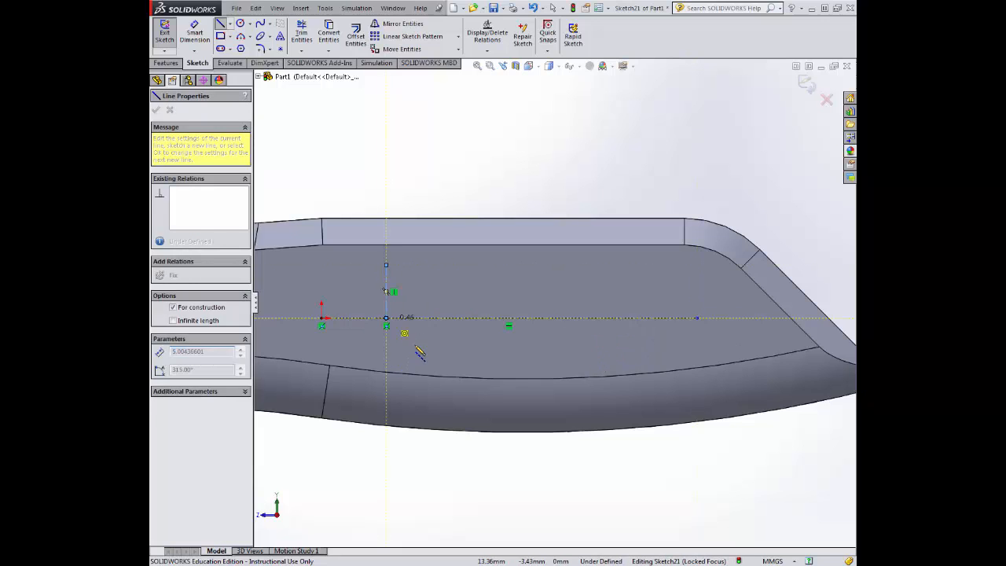
- Dimension the vertical construction line's distance from the origin and set it to 14 mm
click(202, 32)
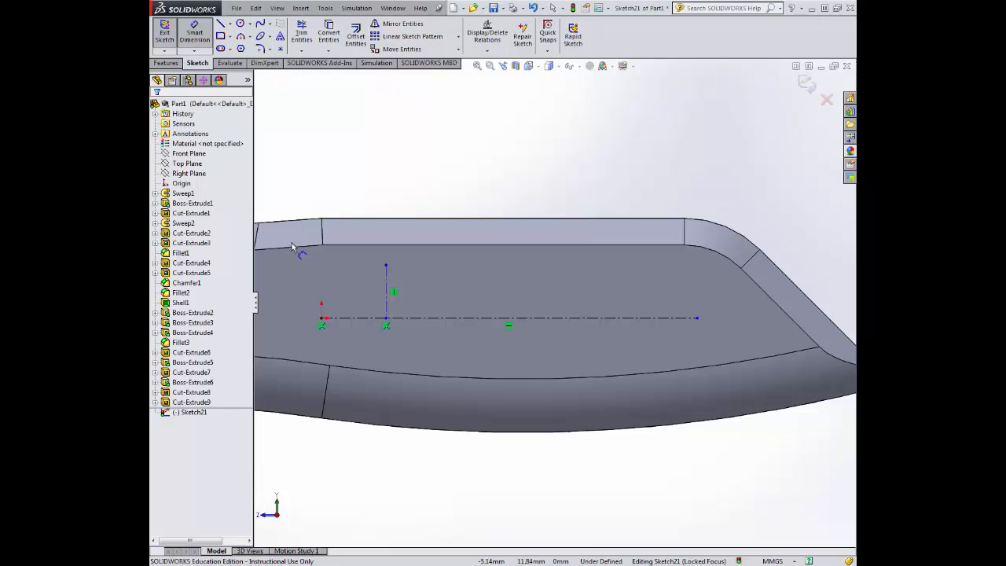
click(320, 318)
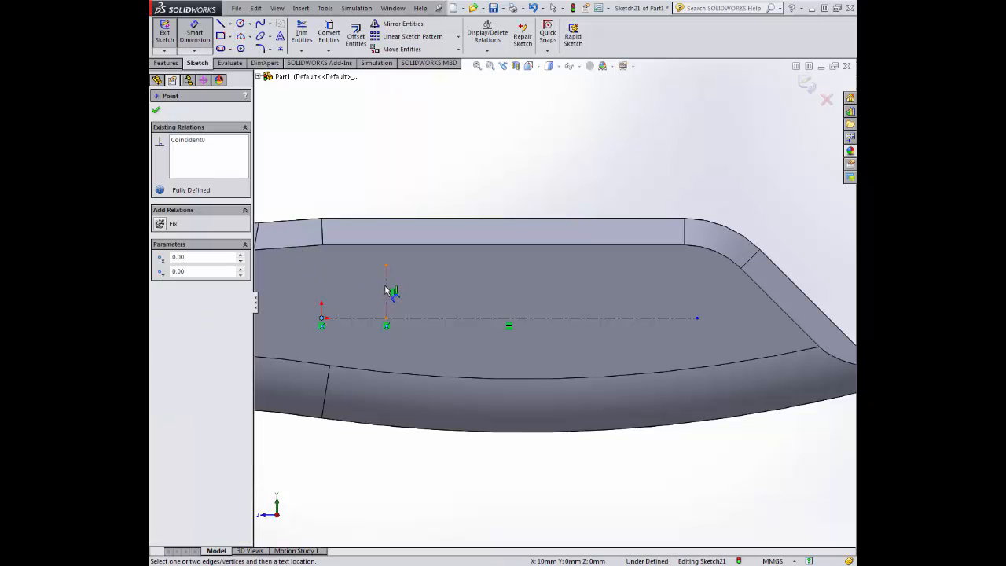
click(386, 288)
click(347, 161)
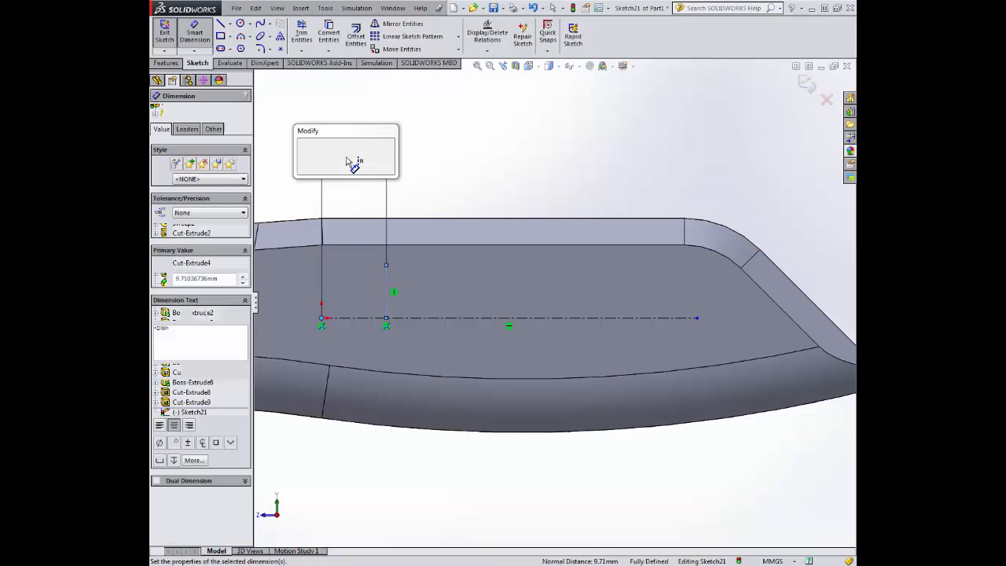
text(14)
key(Return)
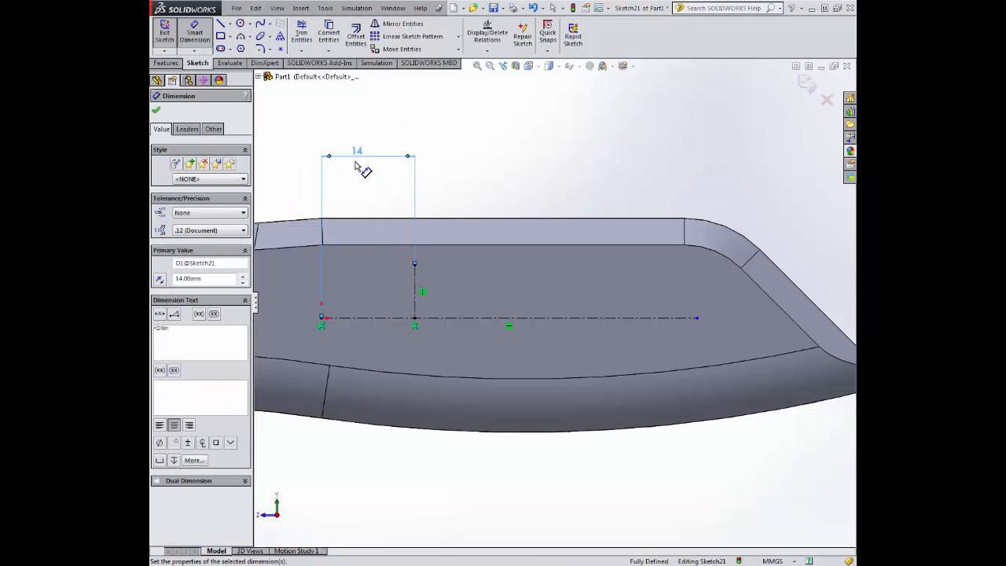
click(156, 110)
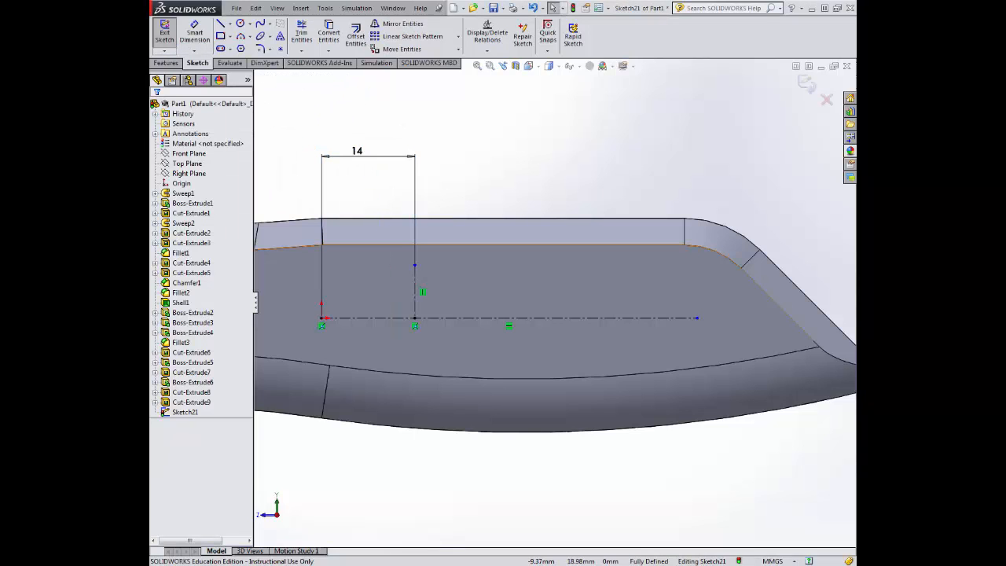
- Add sketch text reading IRWIN to the face and stop it from using the document font
click(280, 36)
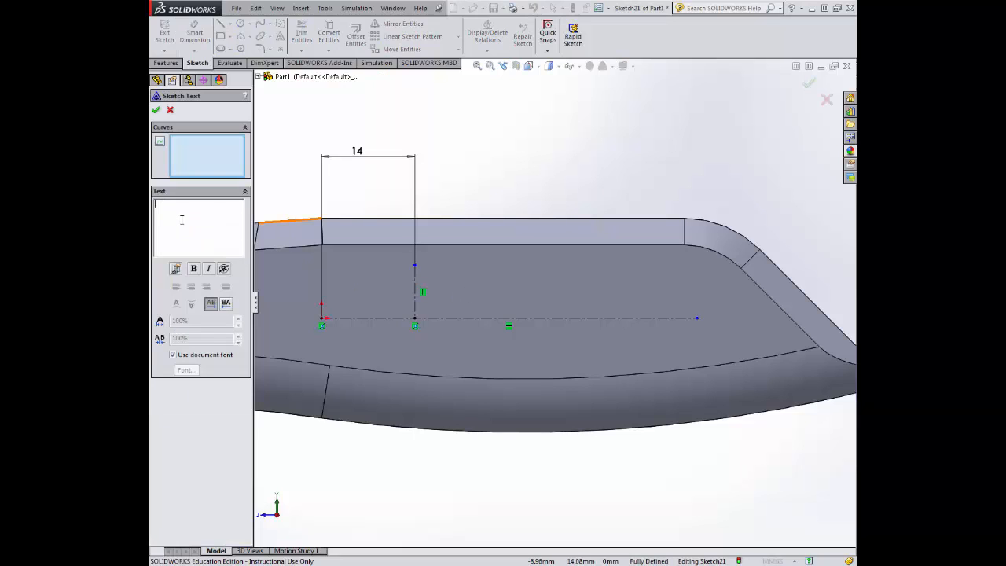
text(IRWIN)
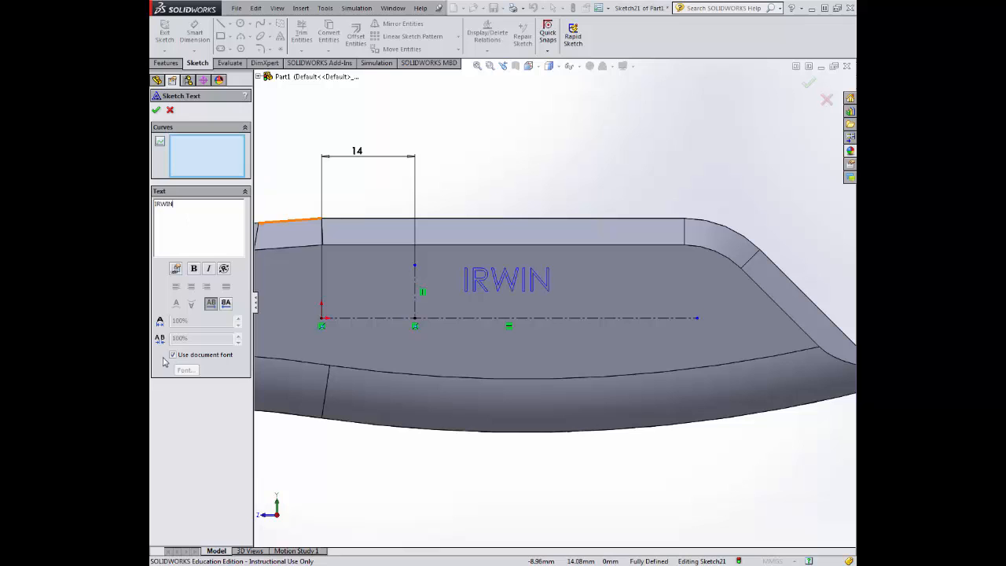
click(173, 354)
- Set the IRWIN text's font to Franklin Gothic in Demi style with a height of 22 points
click(186, 369)
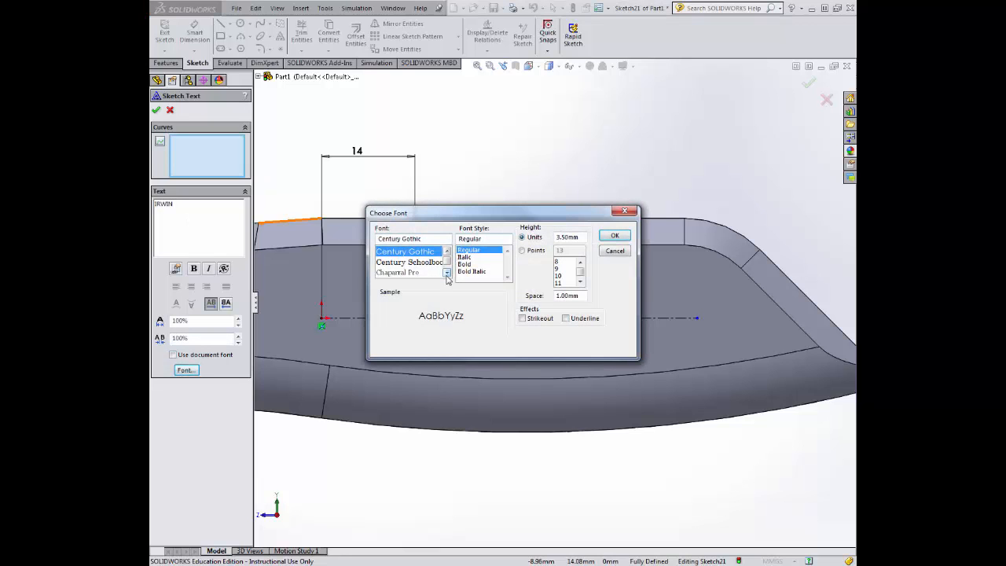
click(446, 273)
click(446, 273)
click(446, 273)
click(446, 273)
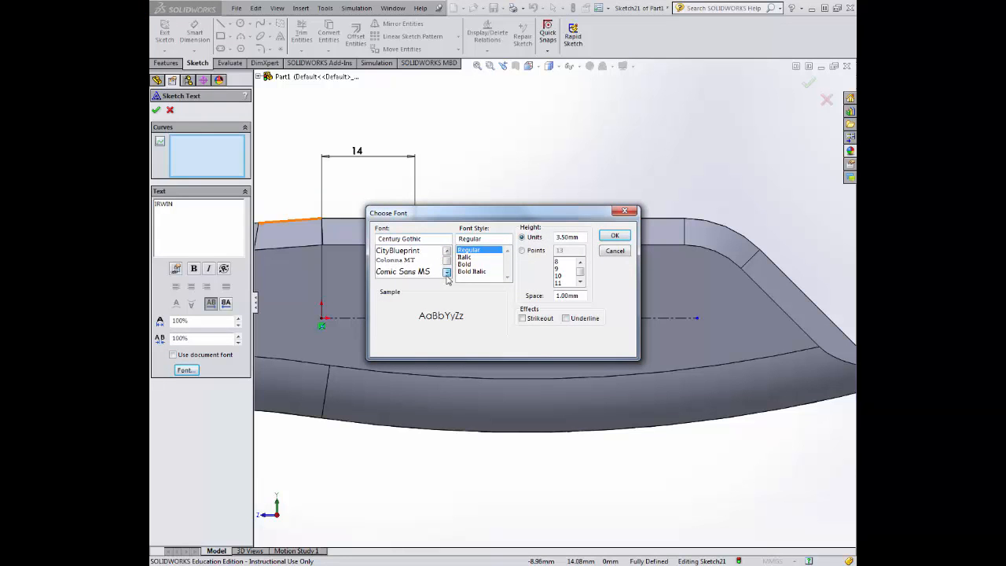
click(446, 272)
click(446, 273)
click(447, 273)
click(446, 272)
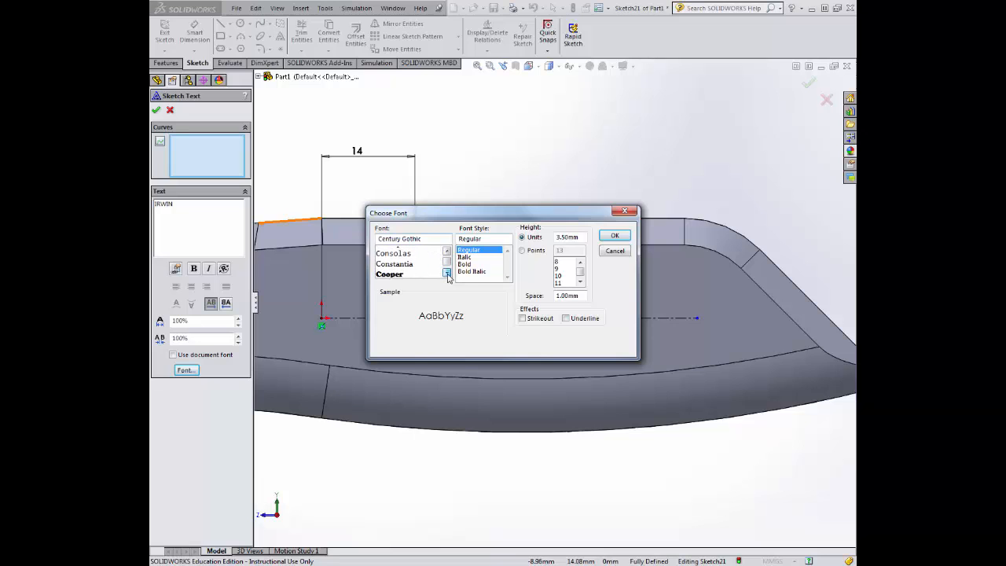
click(446, 272)
click(446, 272)
click(446, 273)
click(446, 273)
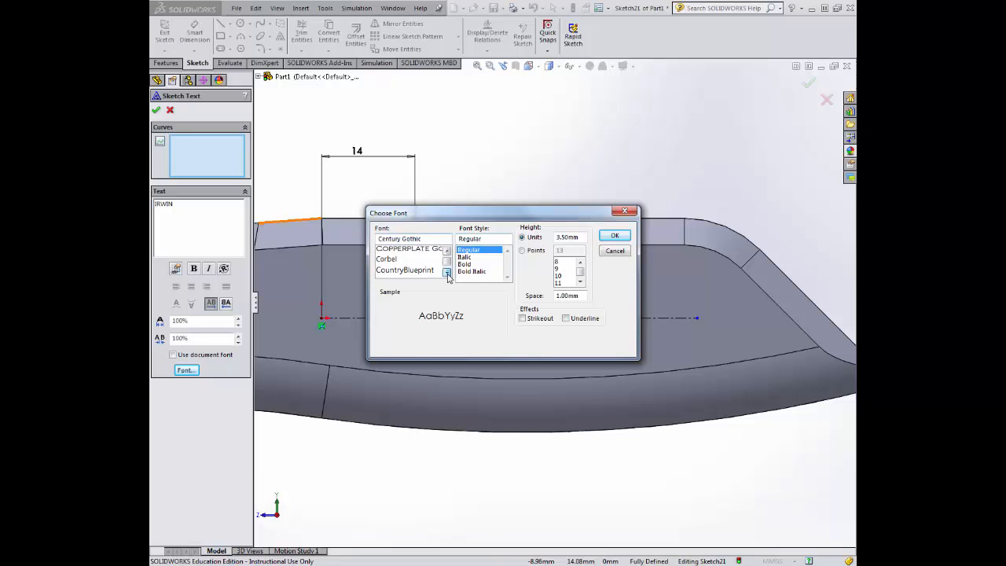
click(446, 272)
click(447, 273)
click(447, 272)
click(447, 273)
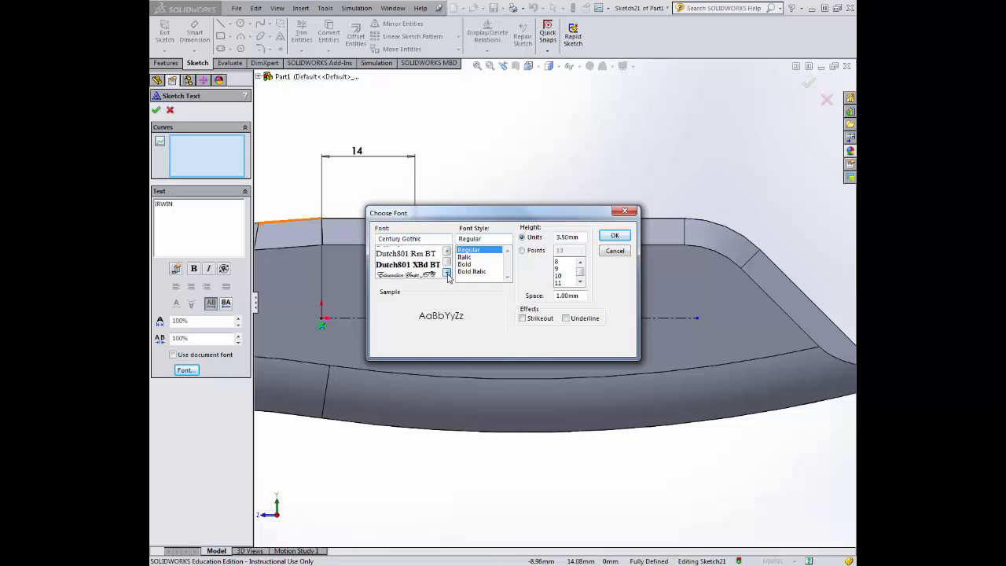
click(446, 273)
click(446, 273)
click(446, 273)
click(447, 273)
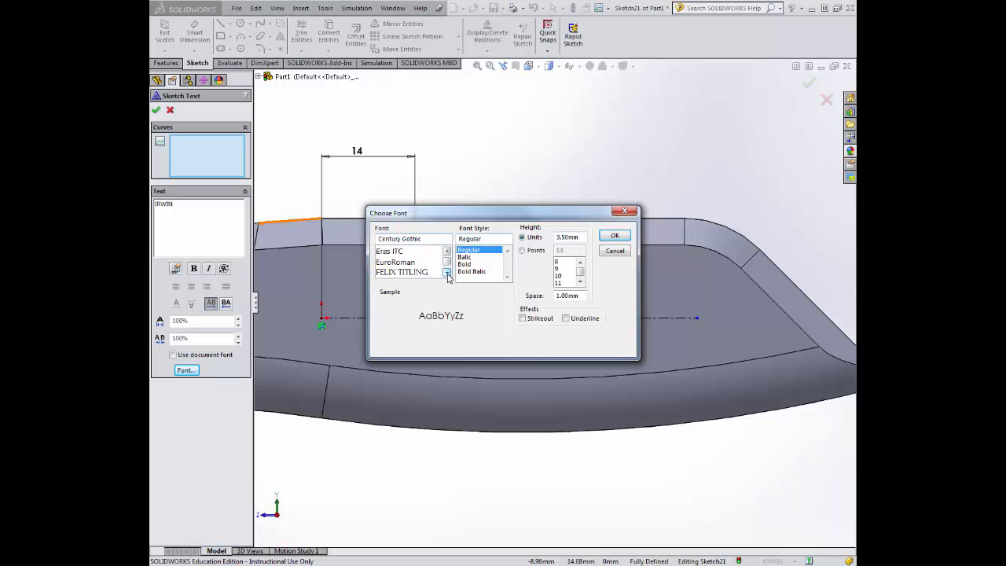
click(447, 273)
click(446, 272)
click(447, 272)
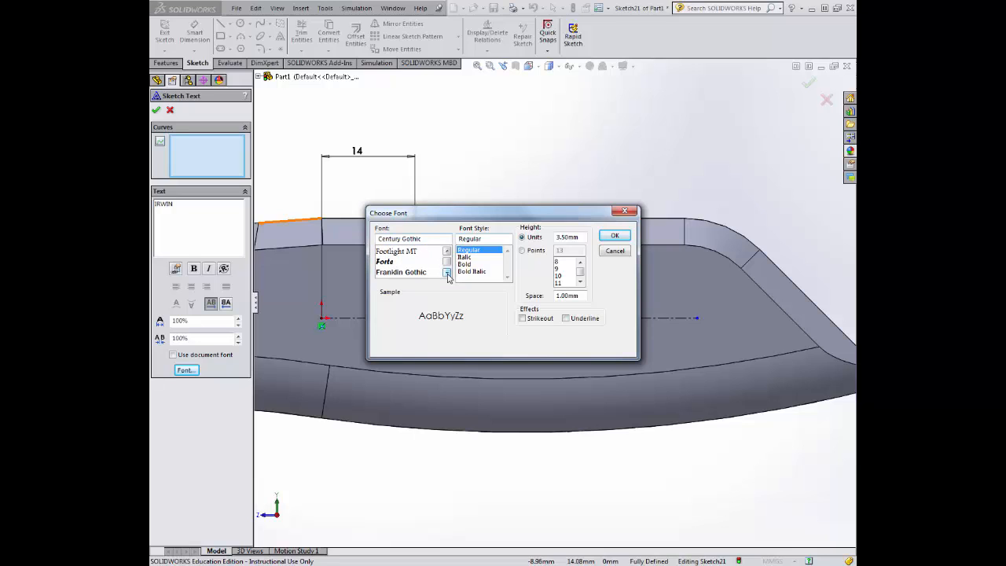
click(447, 272)
click(400, 261)
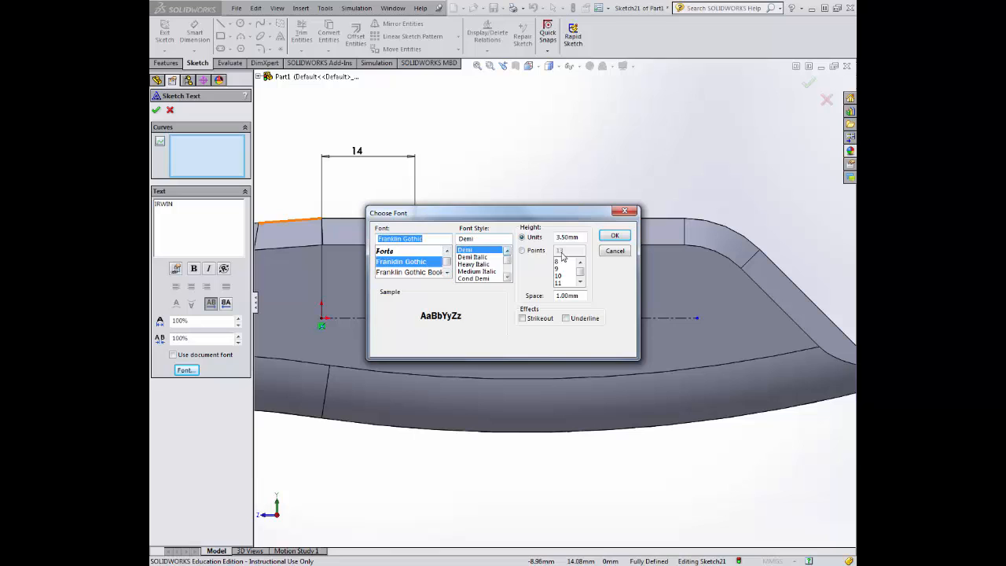
click(535, 250)
text(2)
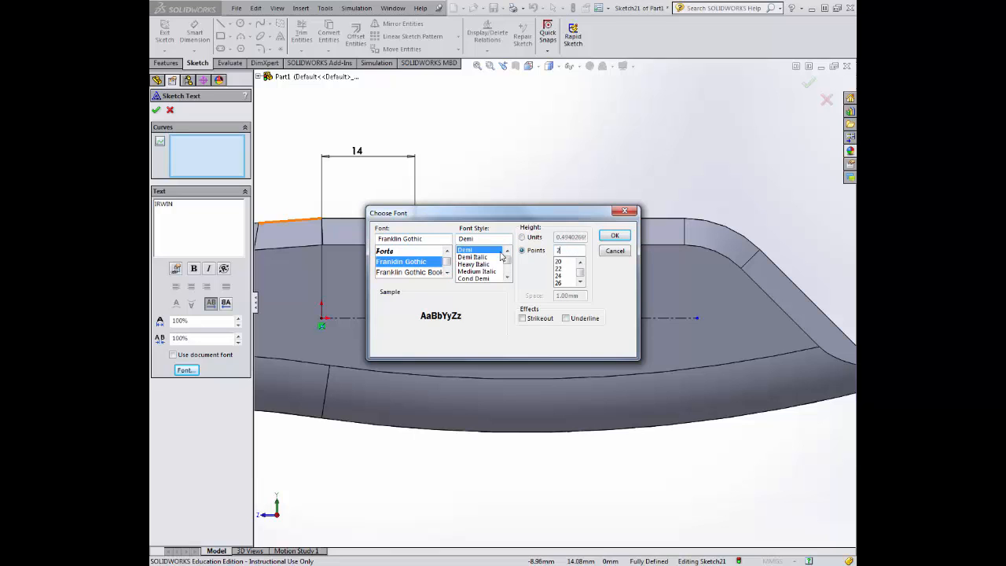
text(2)
click(617, 237)
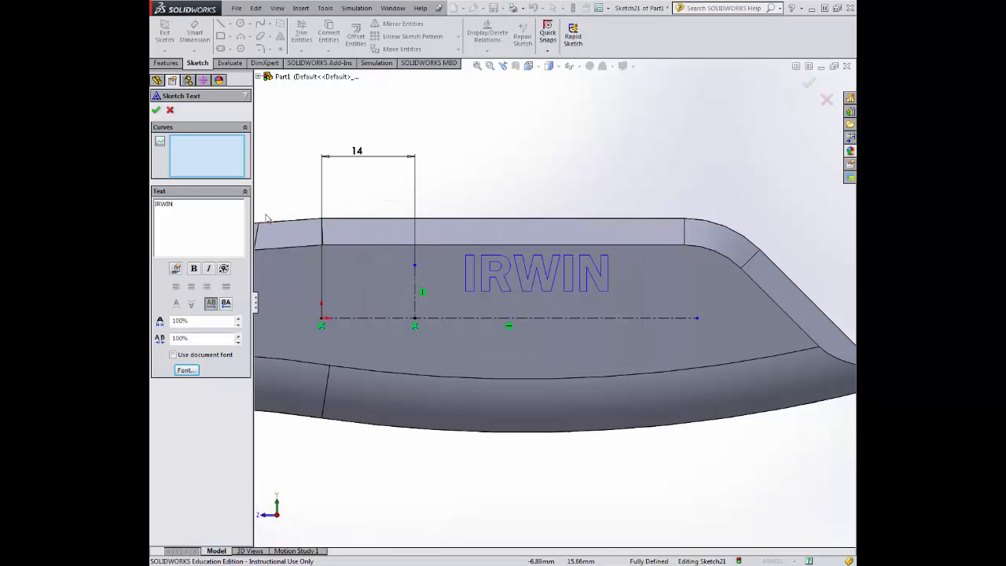
- Try attaching the text to the horizontal and vertical construction lines as curves, and clear the curve selection
click(439, 319)
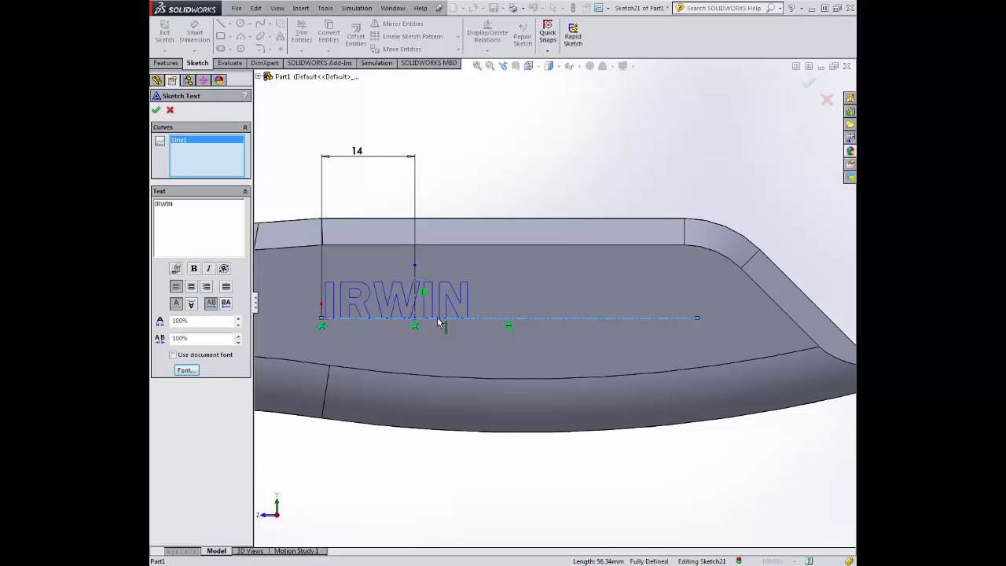
click(415, 284)
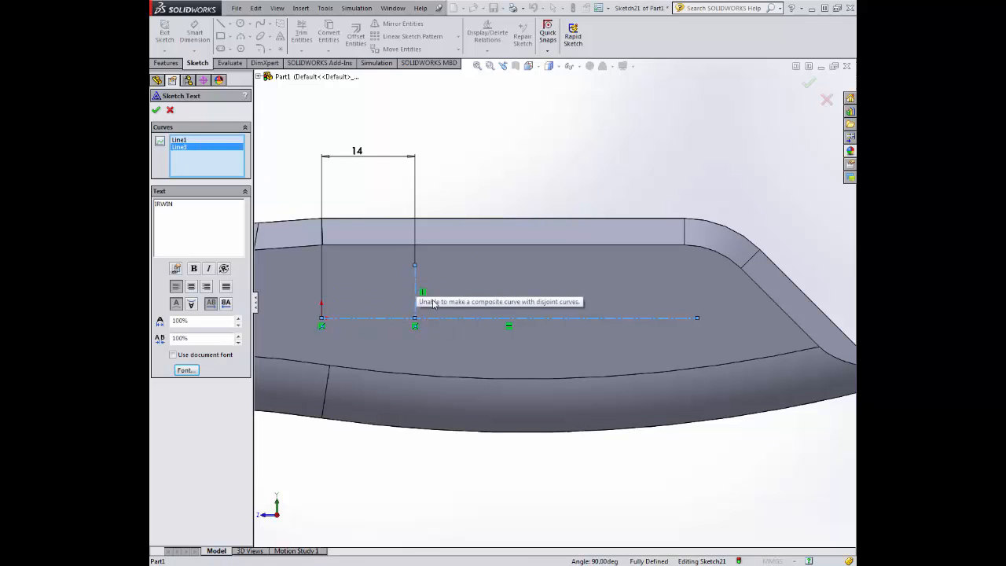
key(Delete)
click(180, 140)
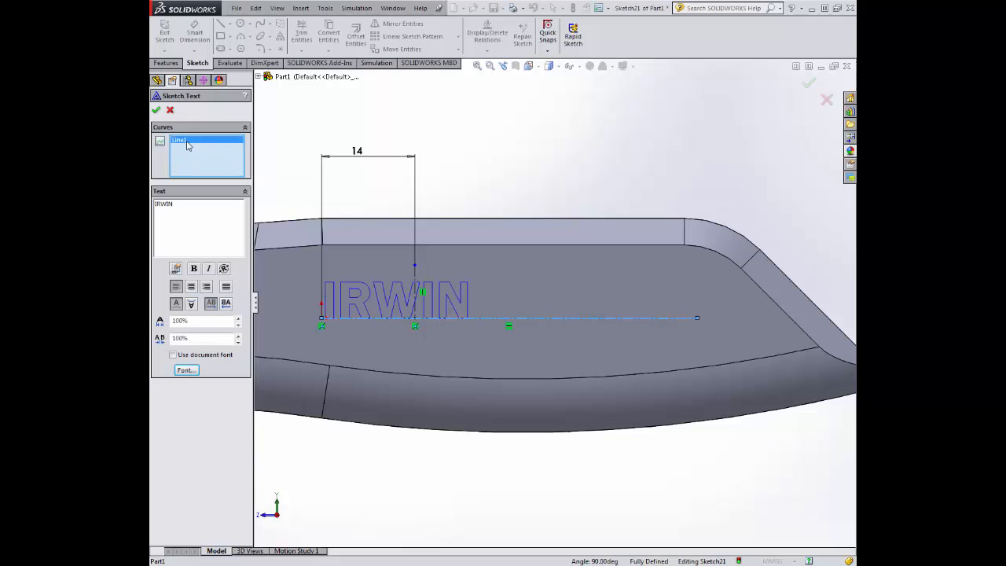
key(Delete)
click(415, 289)
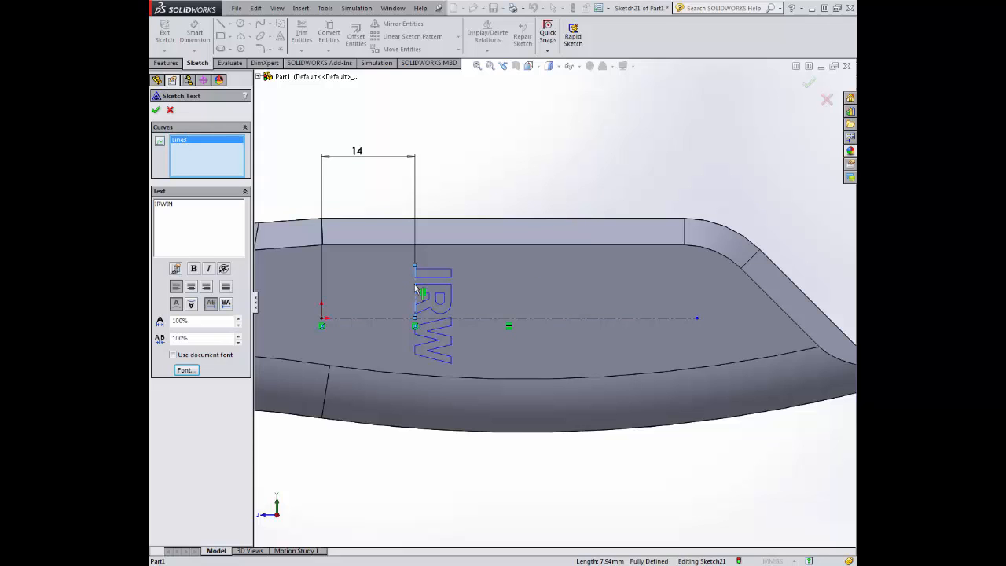
right_click(212, 145)
click(237, 158)
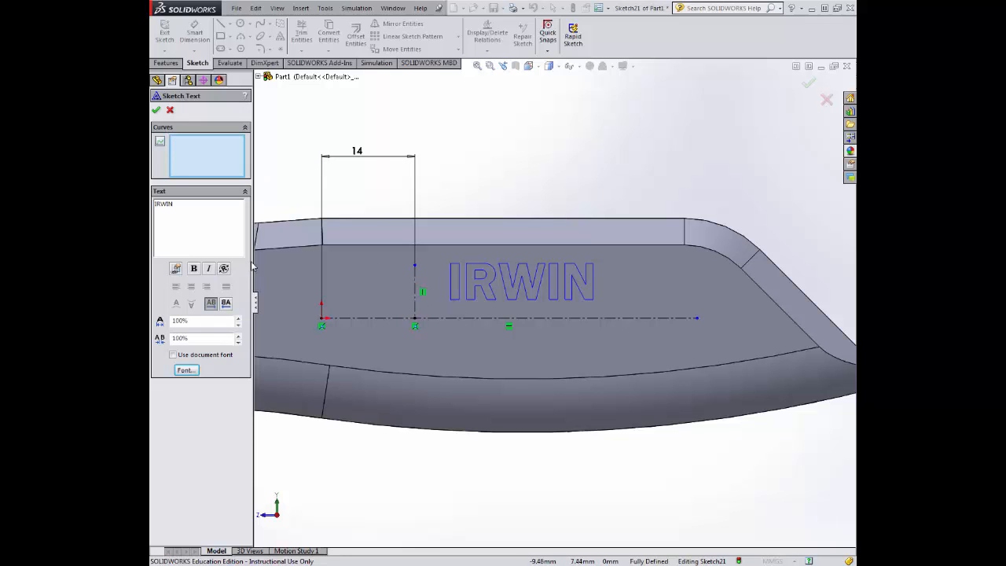
- Accept the sketch text and move its anchor point onto the intersection of the two construction lines
click(156, 110)
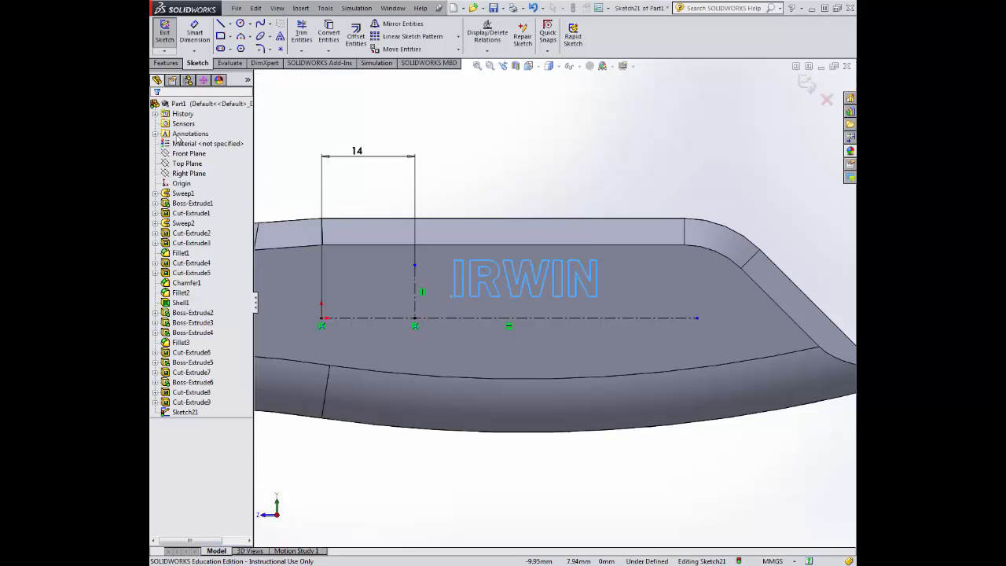
click(452, 297)
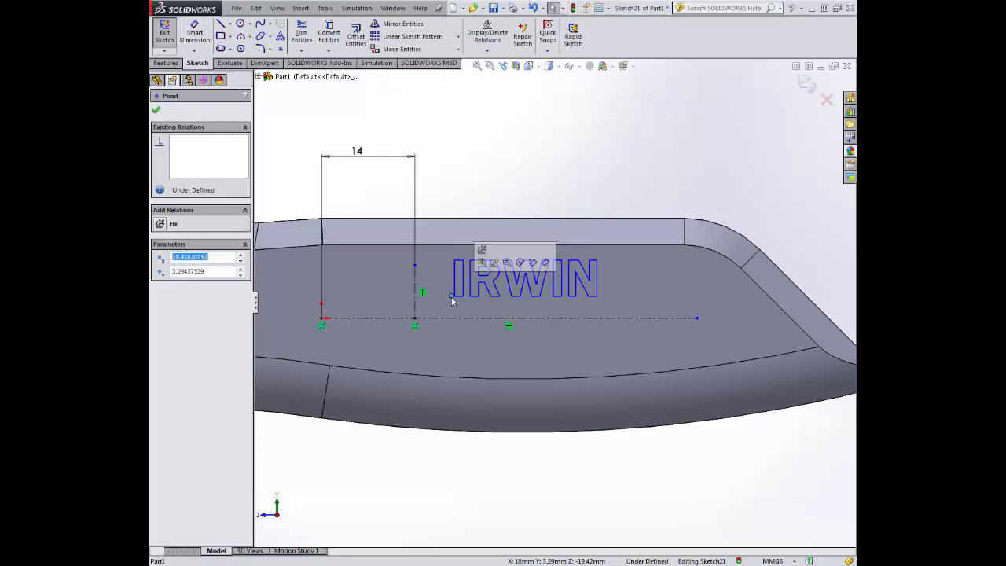
mouse_move(452, 297)
mouse_down()
mouse_move(434, 319)
mouse_move(415, 318)
mouse_up()
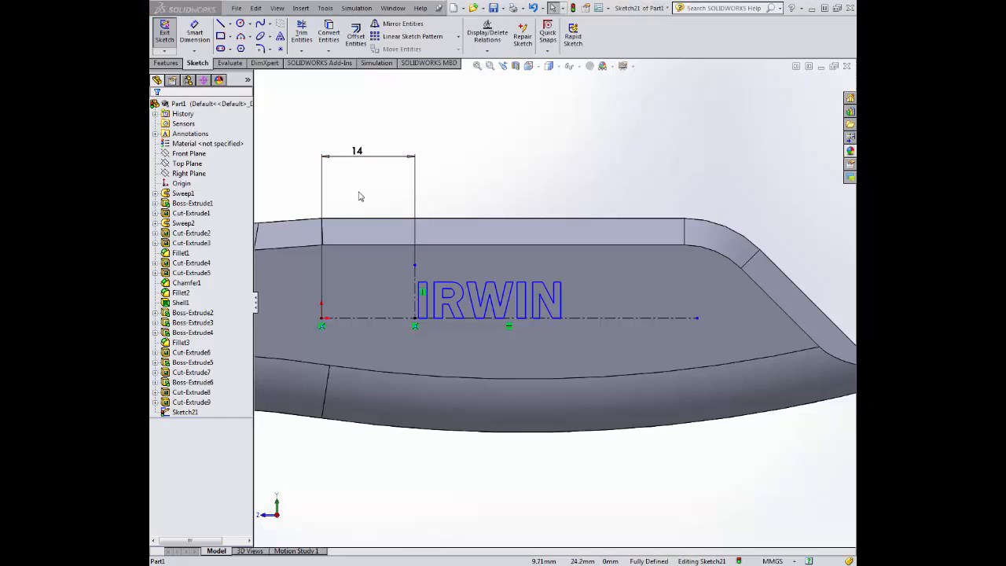
- Cut the IRWIN lettering into the outer face with a blind Extruded Cut 0.1 mm deep
middle_drag(512, 211, 562, 202)
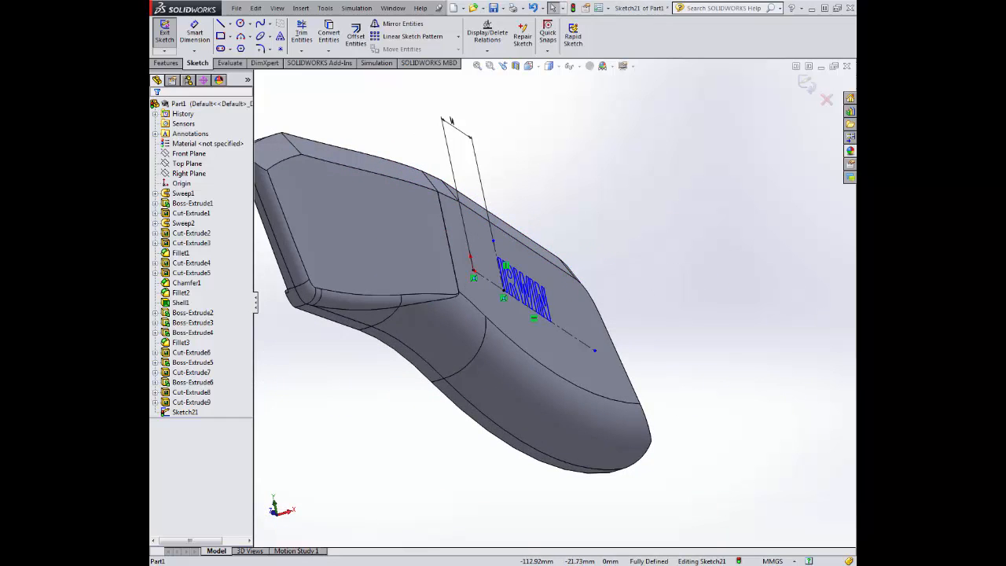
click(165, 63)
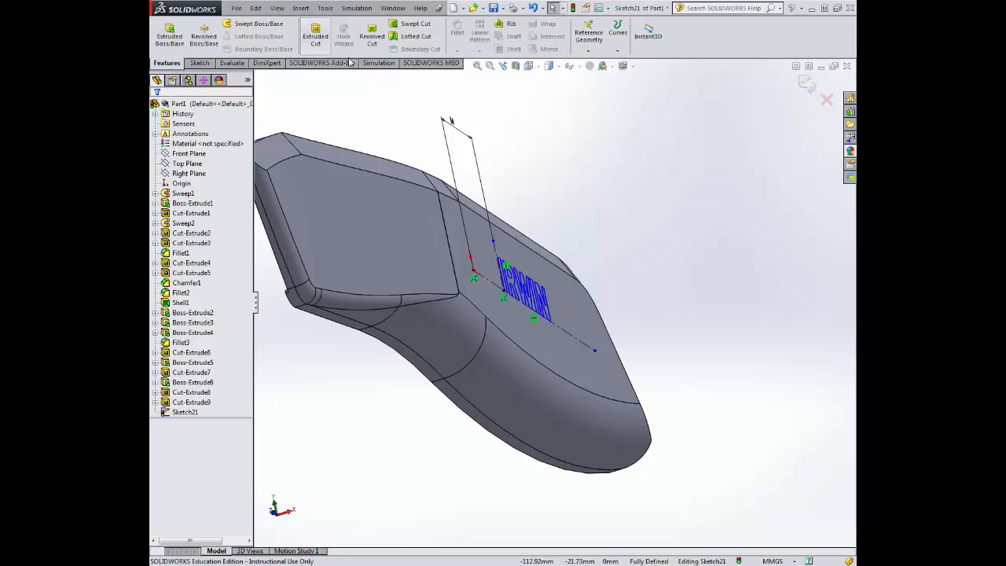
click(315, 35)
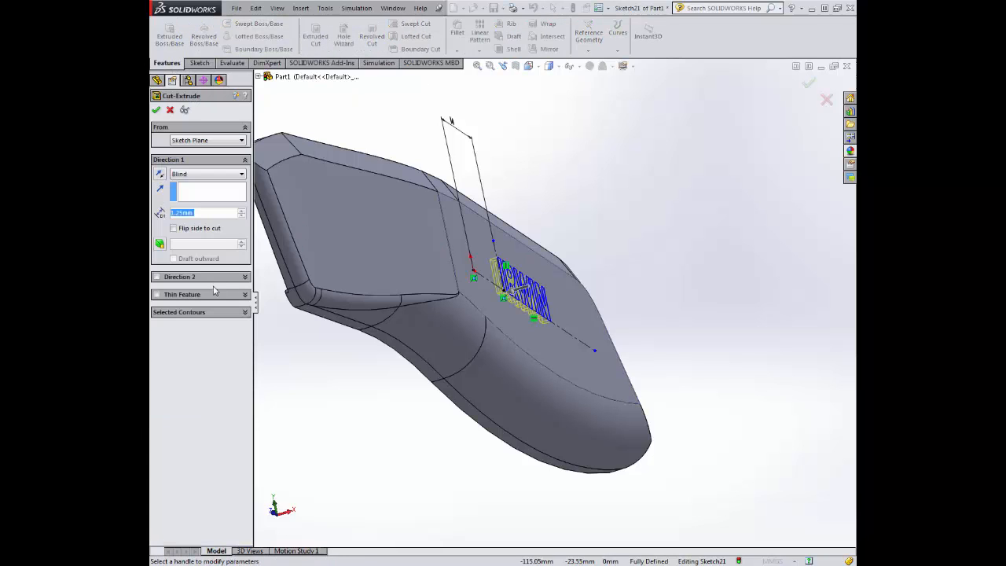
text(0.1)
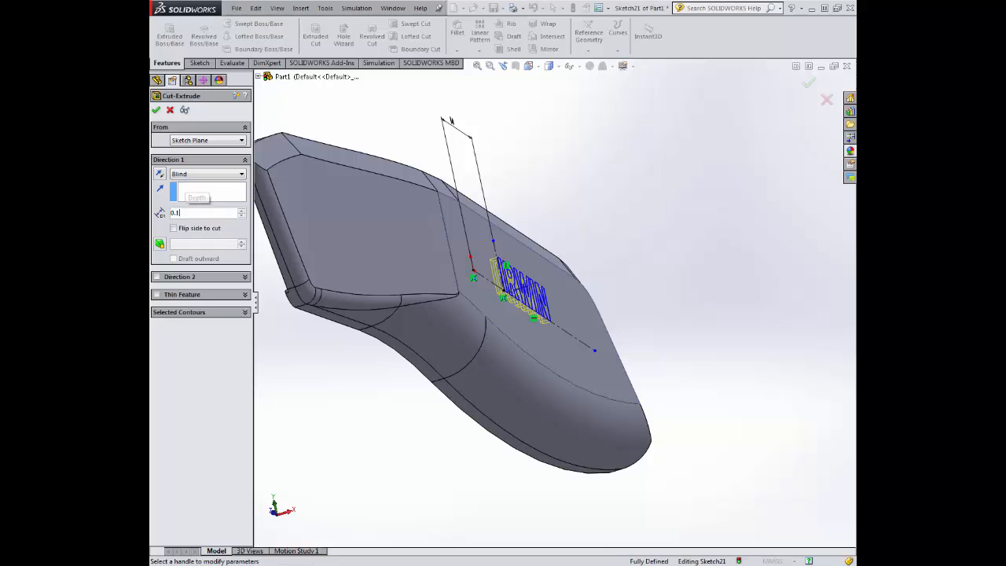
key(Return)
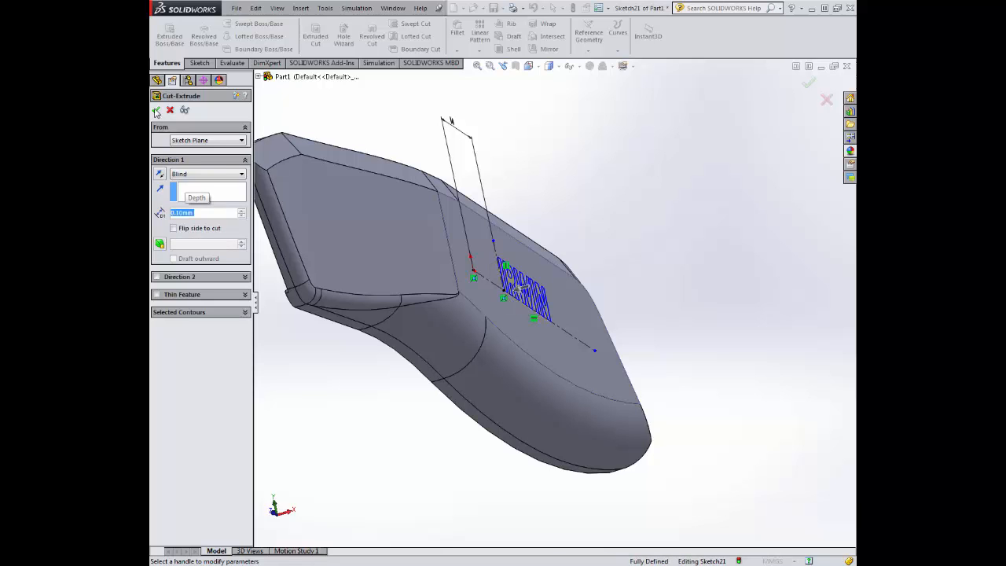
click(155, 111)
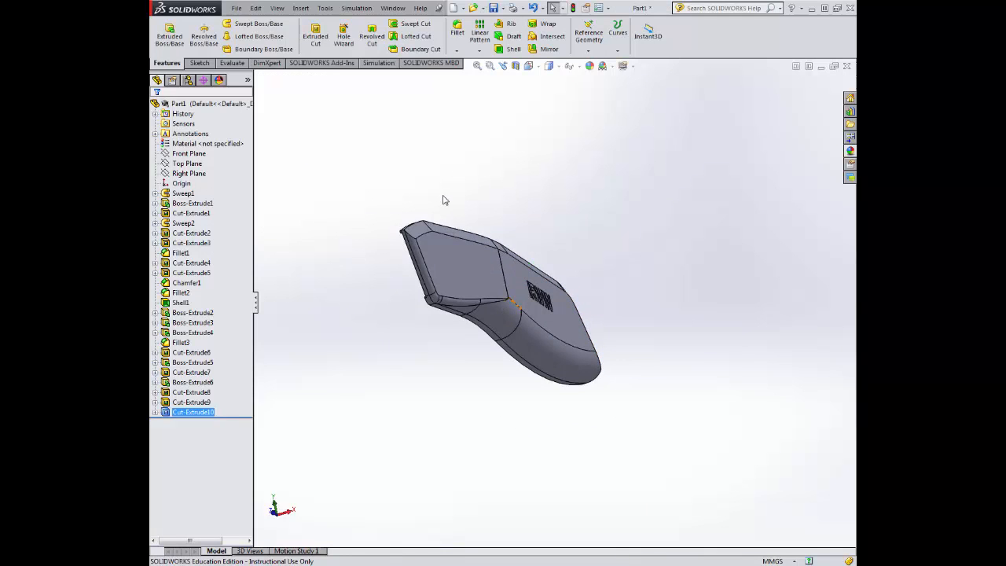
- Fillet the two rim edges beside the small pin at the handle's narrower end with a 0.2 mm radius
middle_drag(443, 201, 428, 239)
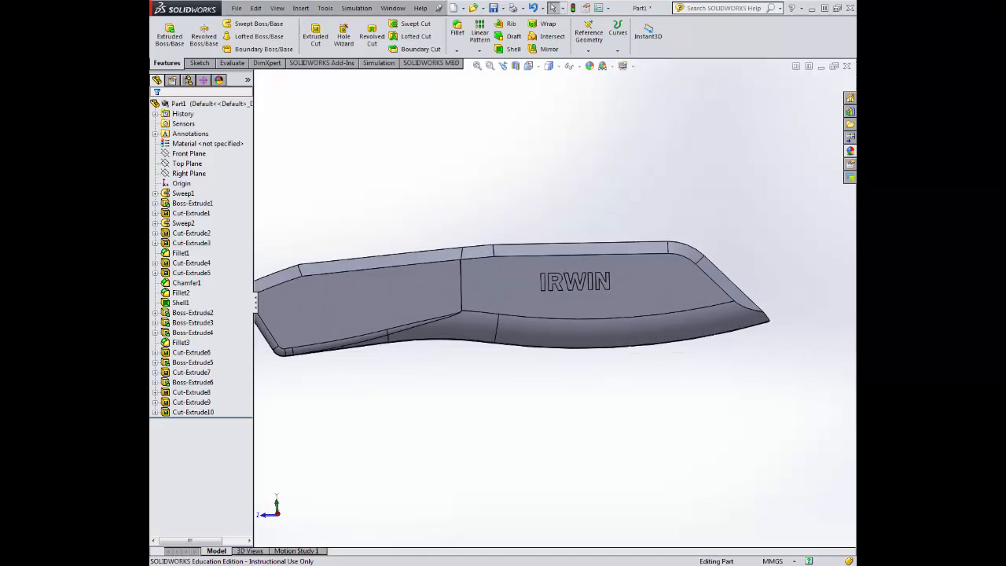
middle_drag(491, 385, 475, 291)
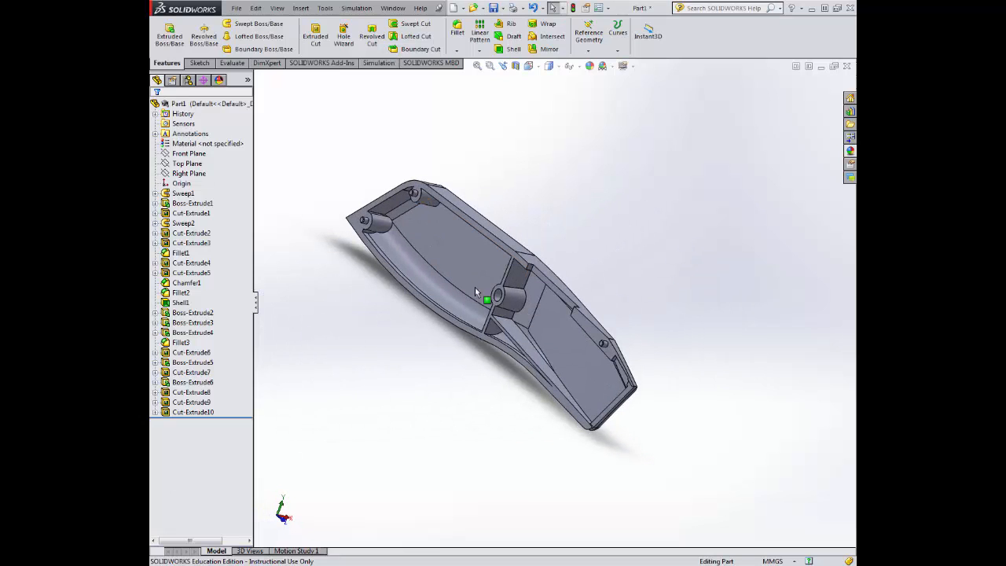
click(456, 31)
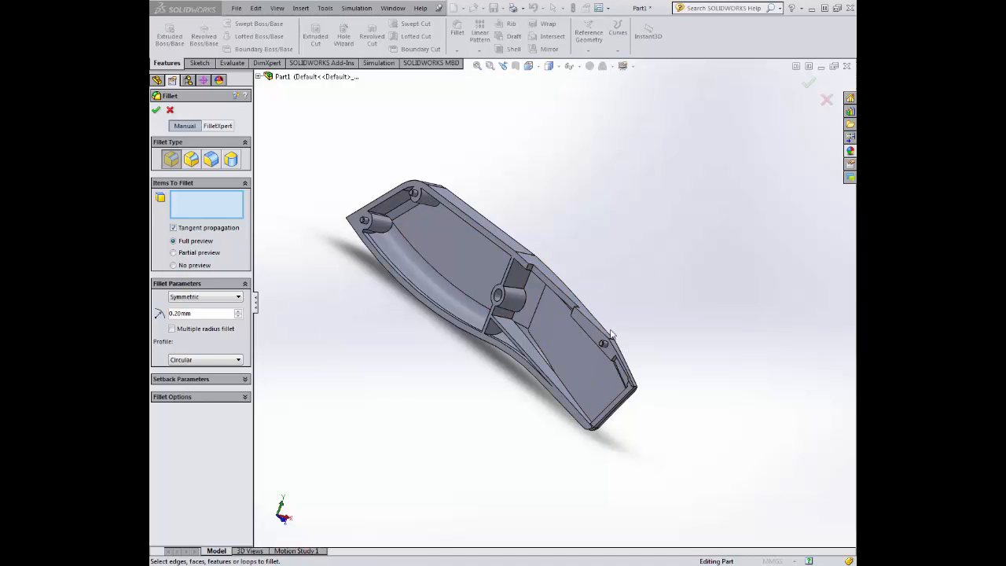
scroll(624, 314, down, 3)
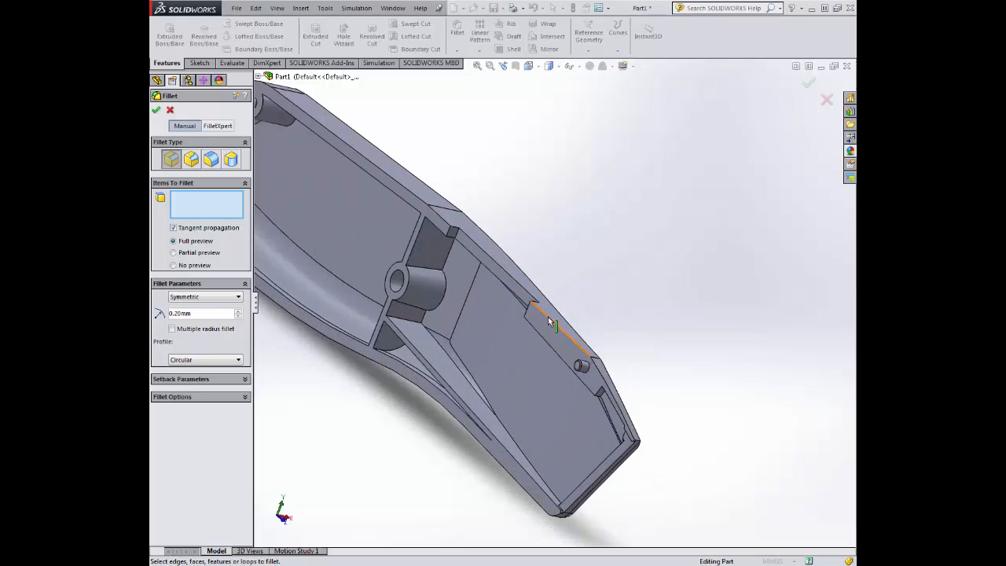
click(564, 337)
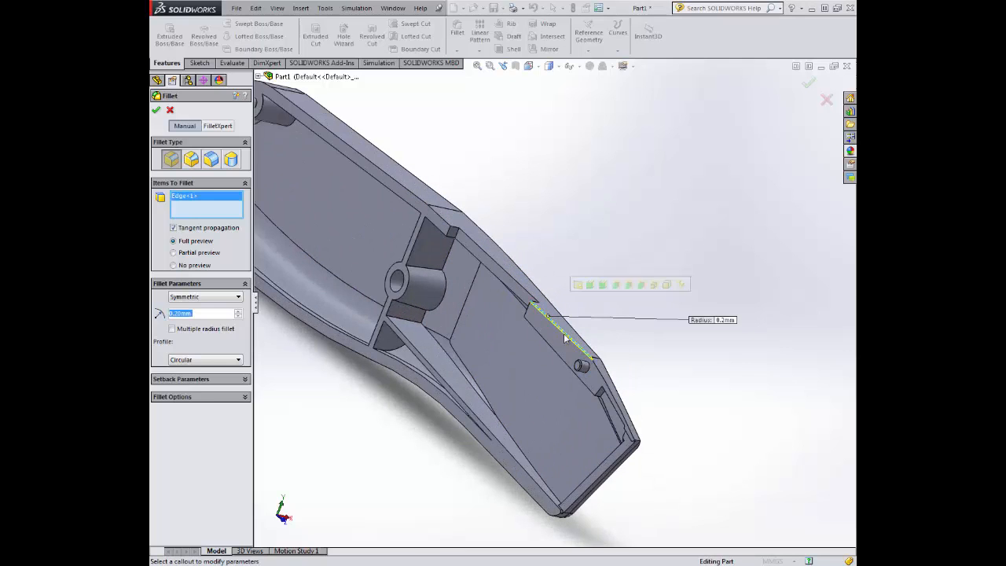
click(602, 379)
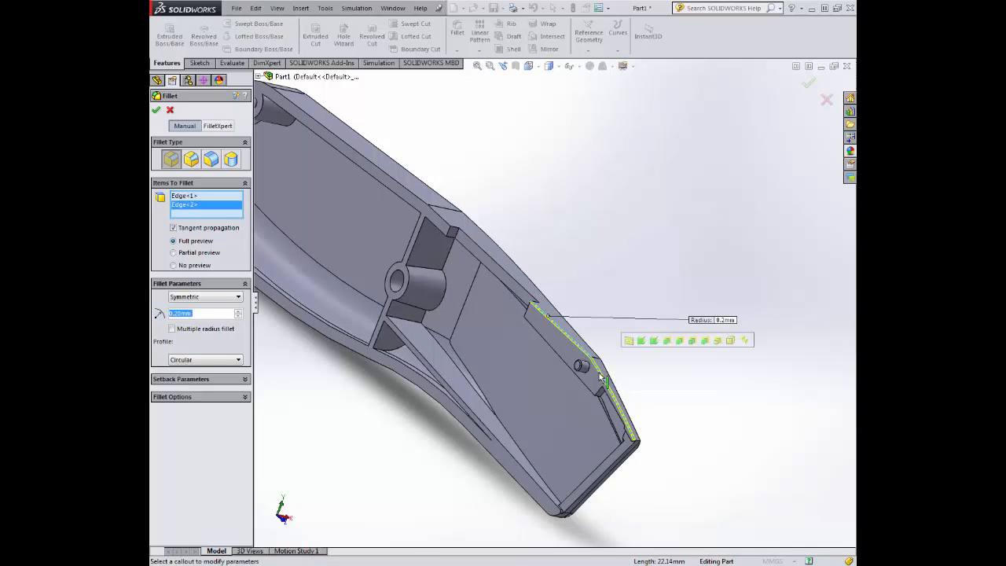
click(157, 111)
- Fillet the outer rim edges from the central boss area around the wider section's end with a 0.2 mm radius
scroll(349, 211, up, 3)
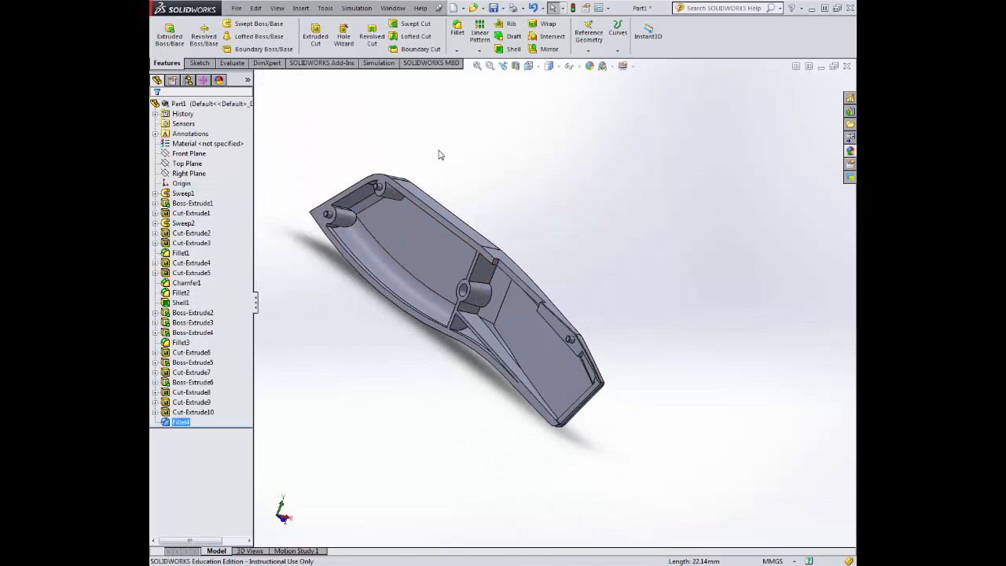
click(457, 32)
scroll(608, 260, down, 3)
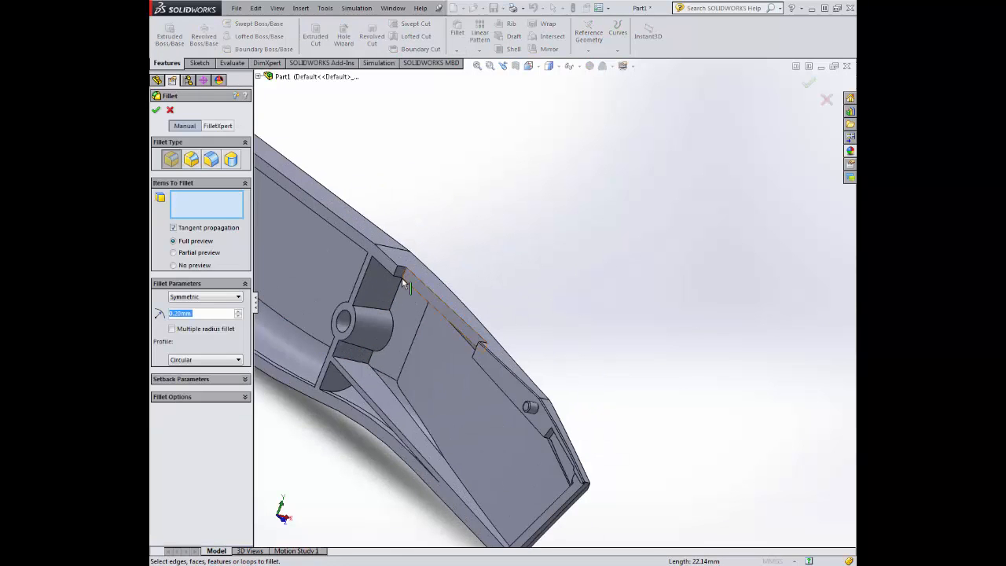
click(359, 239)
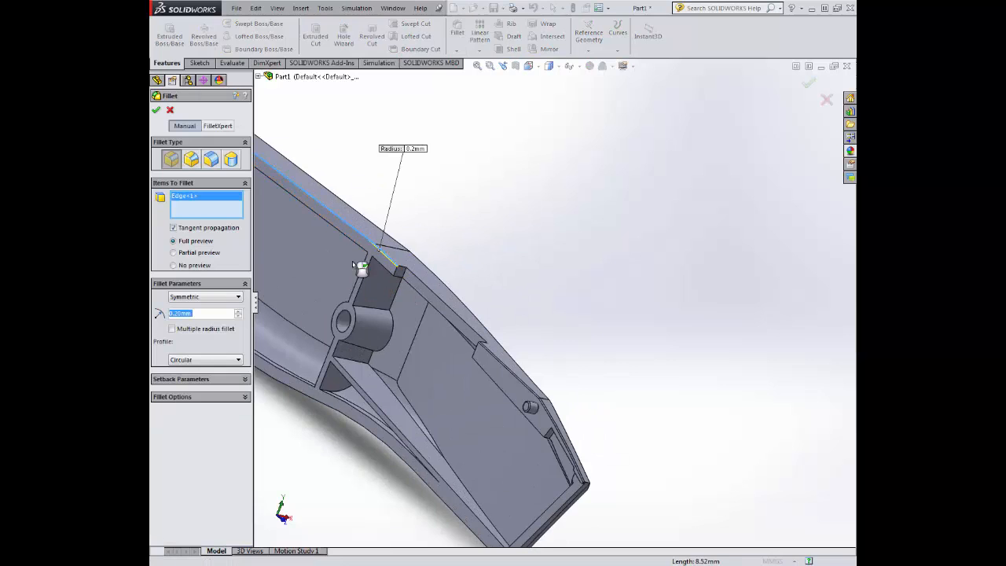
click(360, 238)
scroll(360, 267, up, 5)
middle_drag(366, 175, 345, 243)
scroll(307, 168, down, 4)
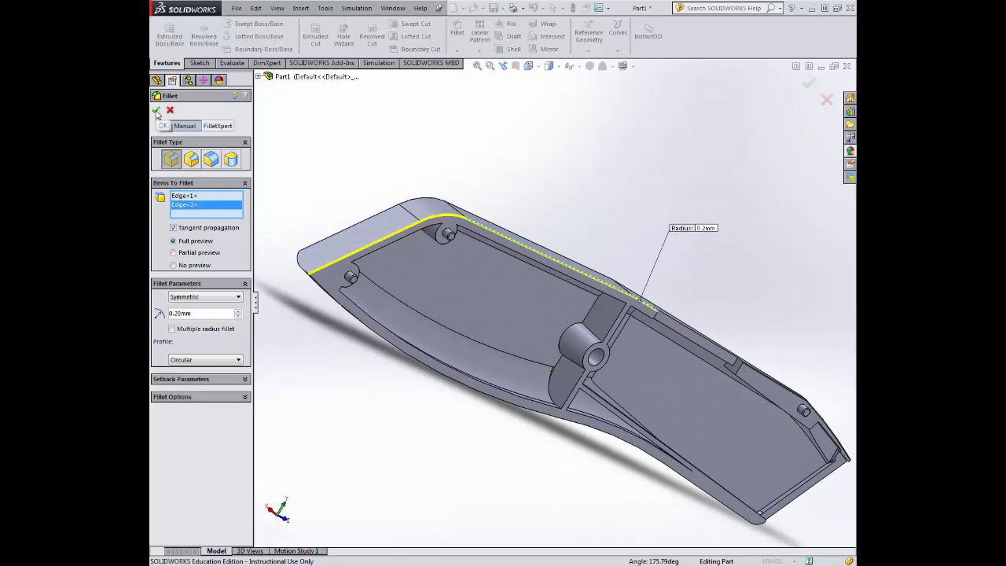
click(156, 111)
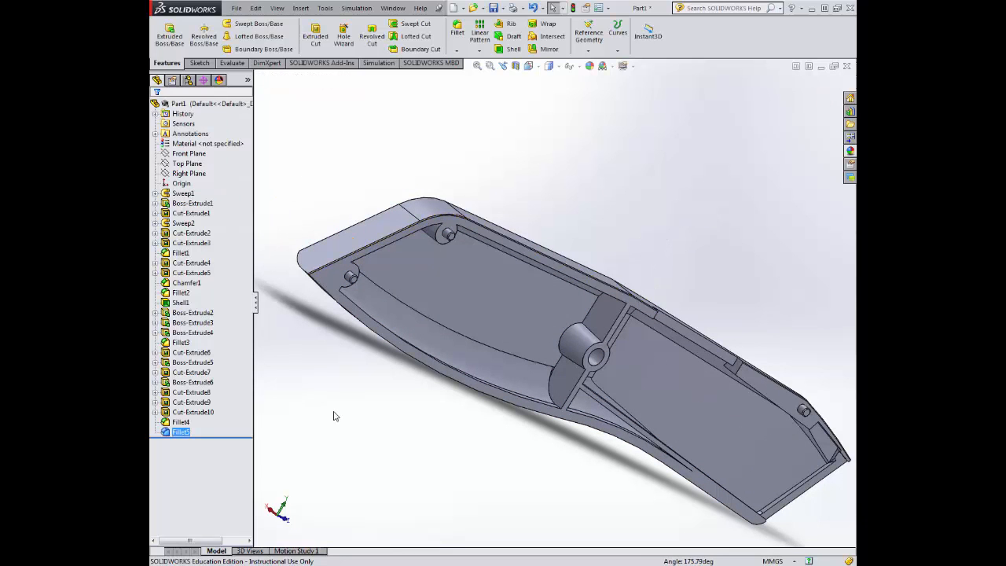
- Fillet the two rim edges along the handle's long curved side, from the wider end to the narrower end, with a 0.2 mm radius
click(456, 32)
middle_drag(393, 364, 411, 290)
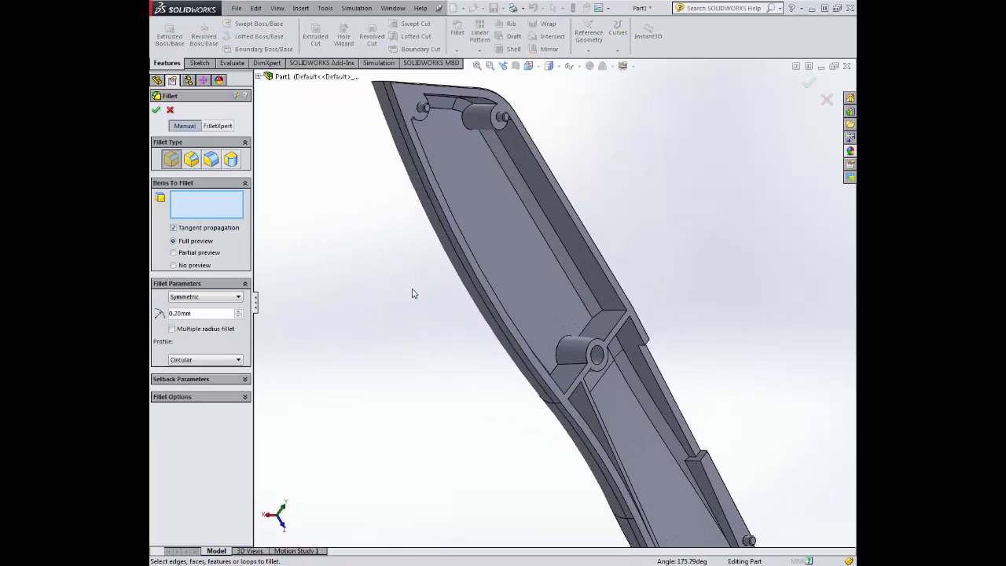
scroll(410, 289, down, 2)
scroll(416, 177, up, 2)
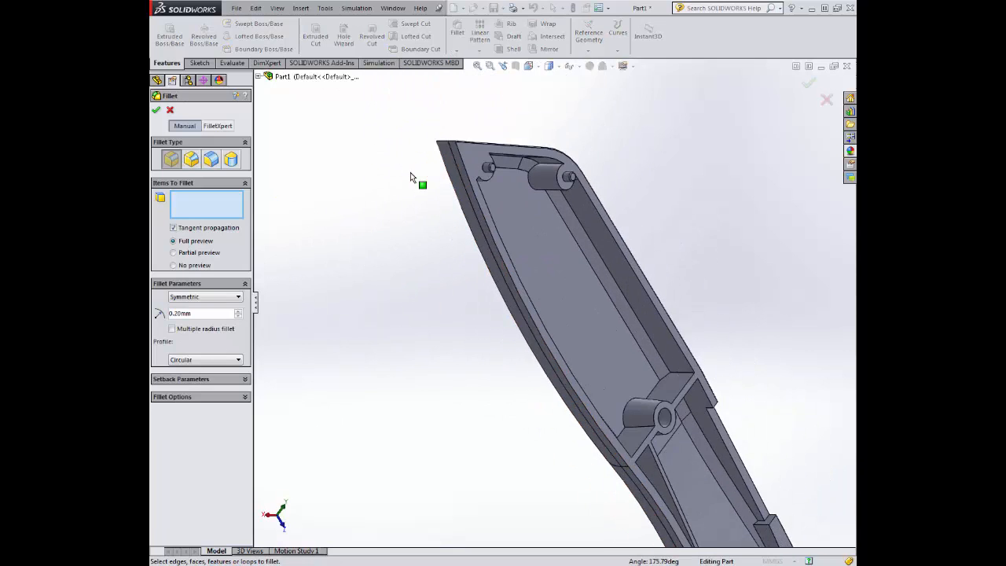
click(463, 157)
scroll(478, 323, up, 4)
scroll(589, 408, down, 5)
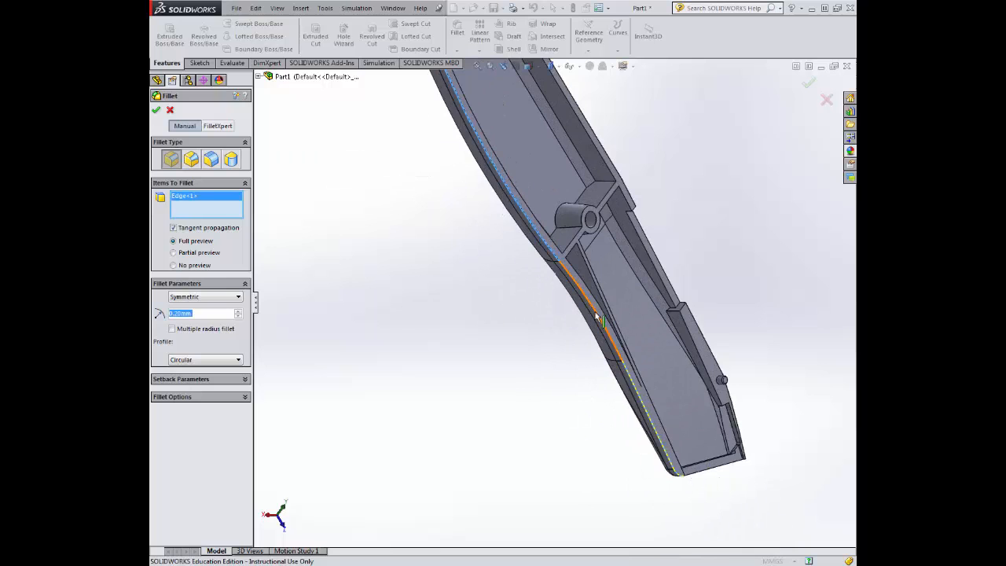
scroll(597, 322, down, 4)
click(524, 225)
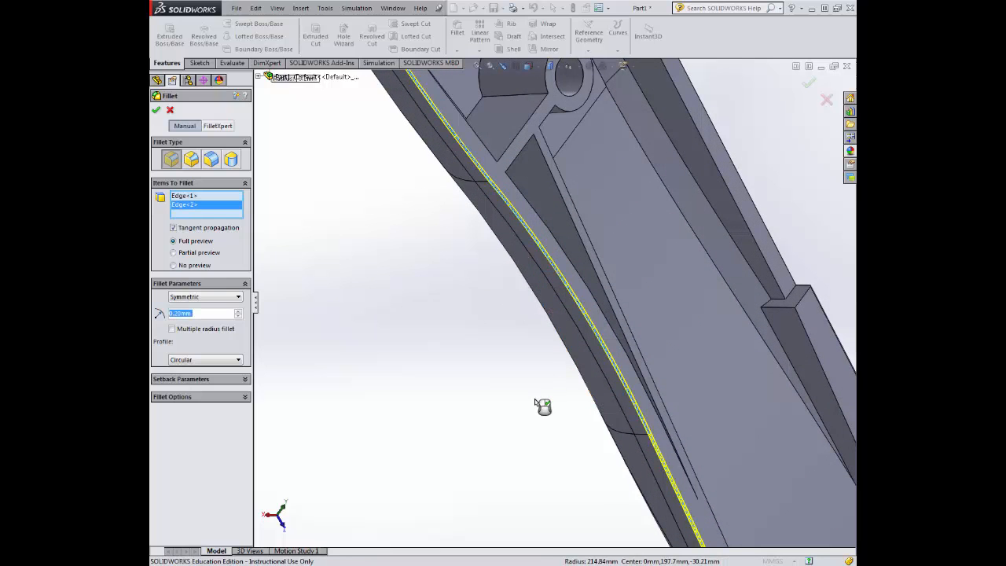
scroll(539, 403, up, 5)
middle_drag(589, 502, 521, 466)
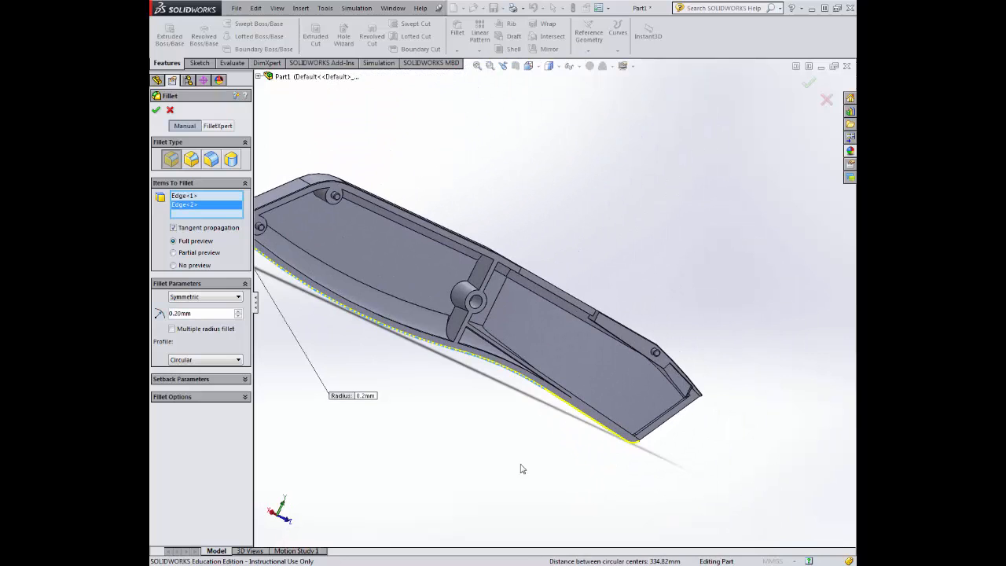
click(157, 111)
- Save the part under the file name CRAFT Knife V1 in the Lego parts folder
middle_drag(377, 322, 662, 480)
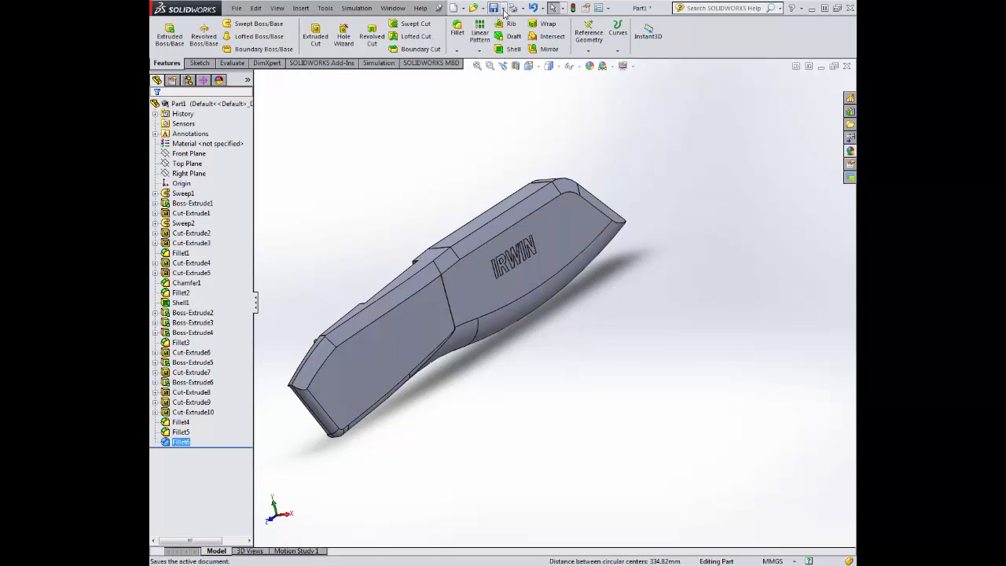
click(503, 8)
click(515, 32)
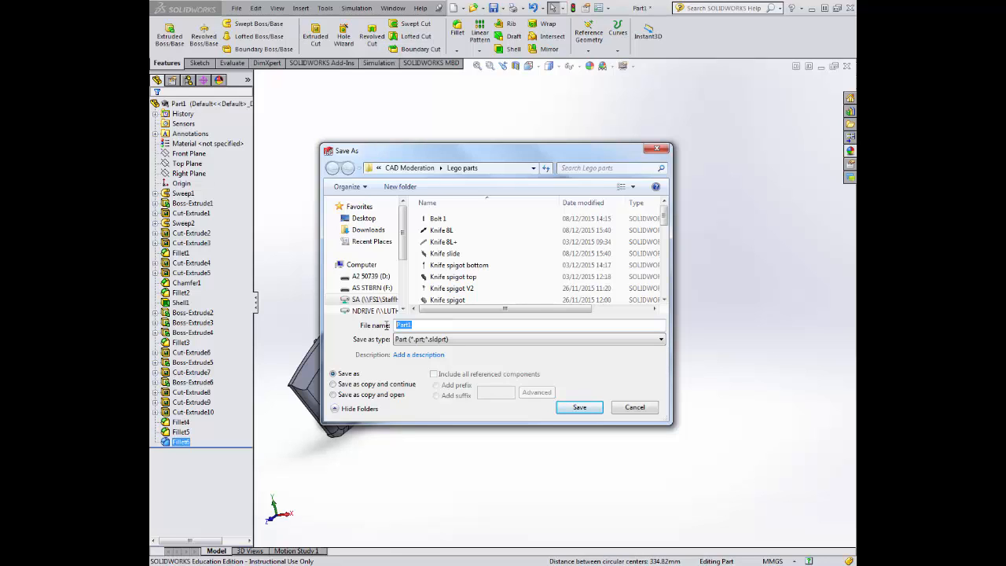
text(CRAFT Knife V1)
click(579, 407)
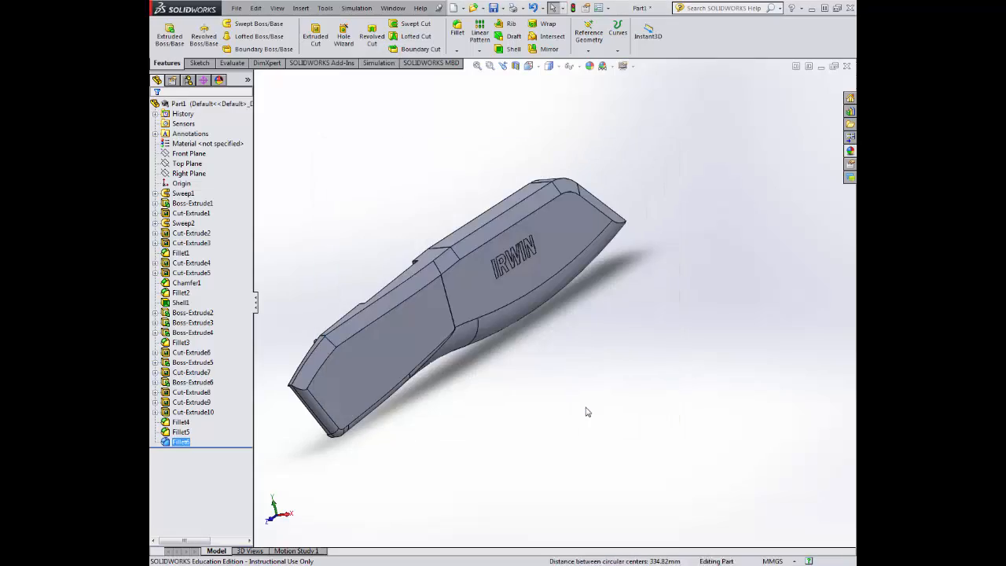